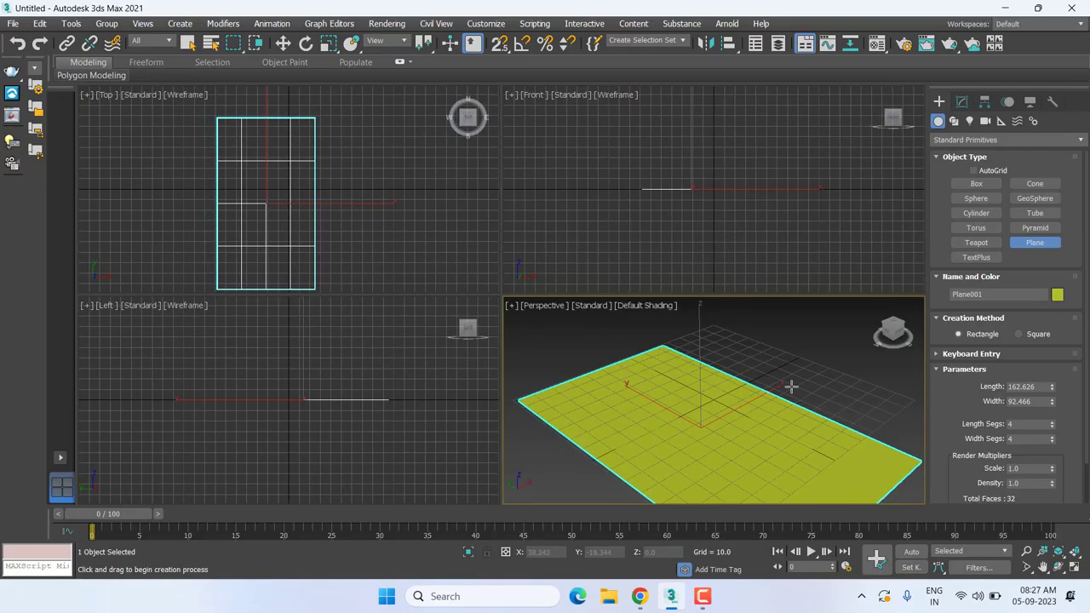
# - Maximize the Perspective view, zoom to fit the selected plane, and hide the home grid
pyautogui.press('w')
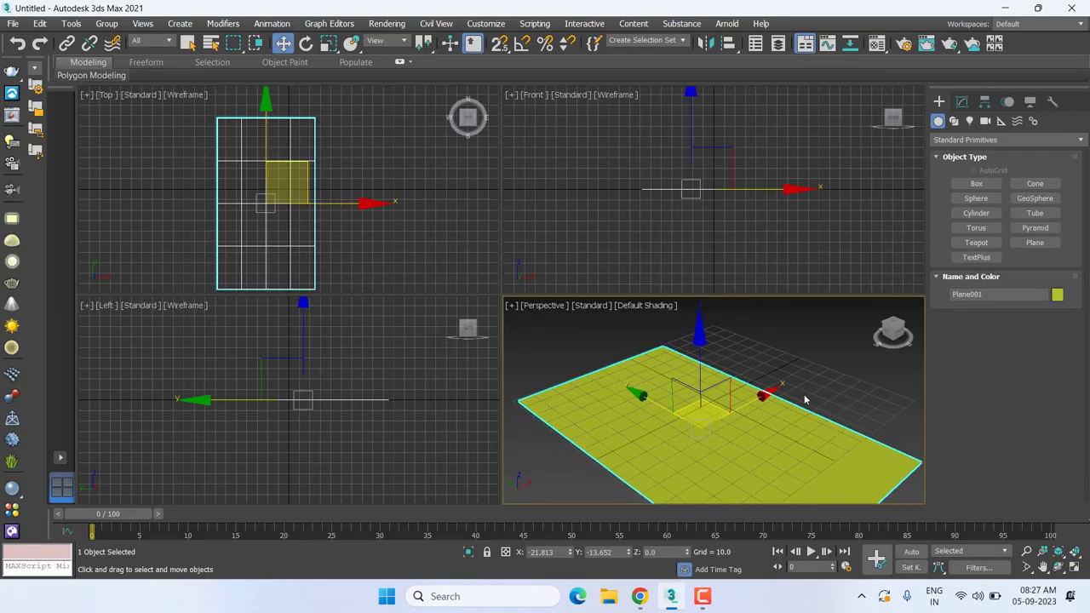
pyautogui.scroll(-4, 792, 388)
pyautogui.moveTo(792, 388); pyautogui.dragTo(731, 345, button='middle')
pyautogui.click(961, 101)
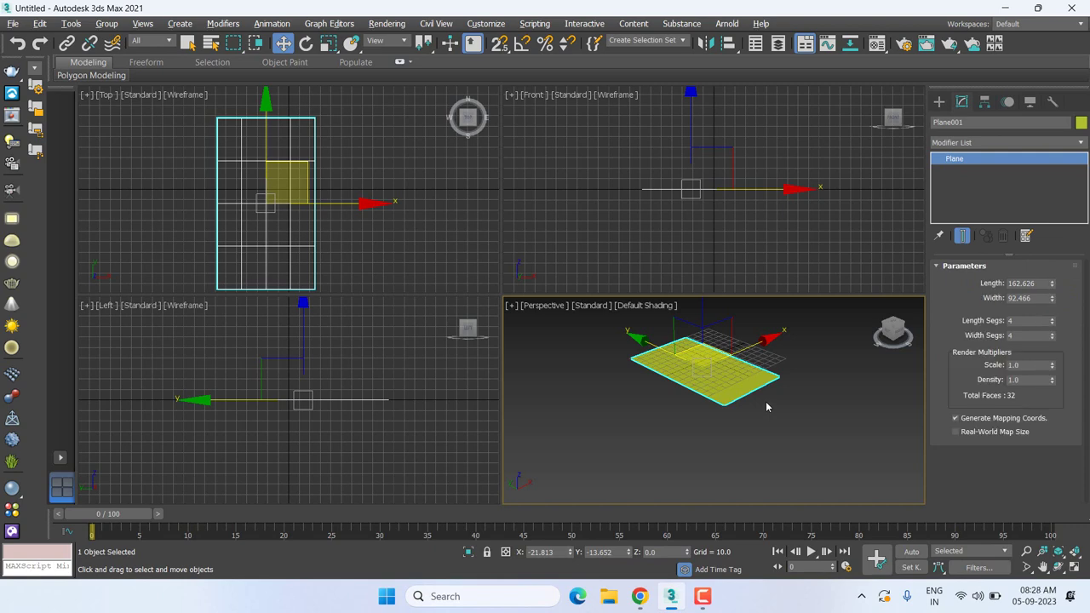
pyautogui.hotkey('alt', 'w')
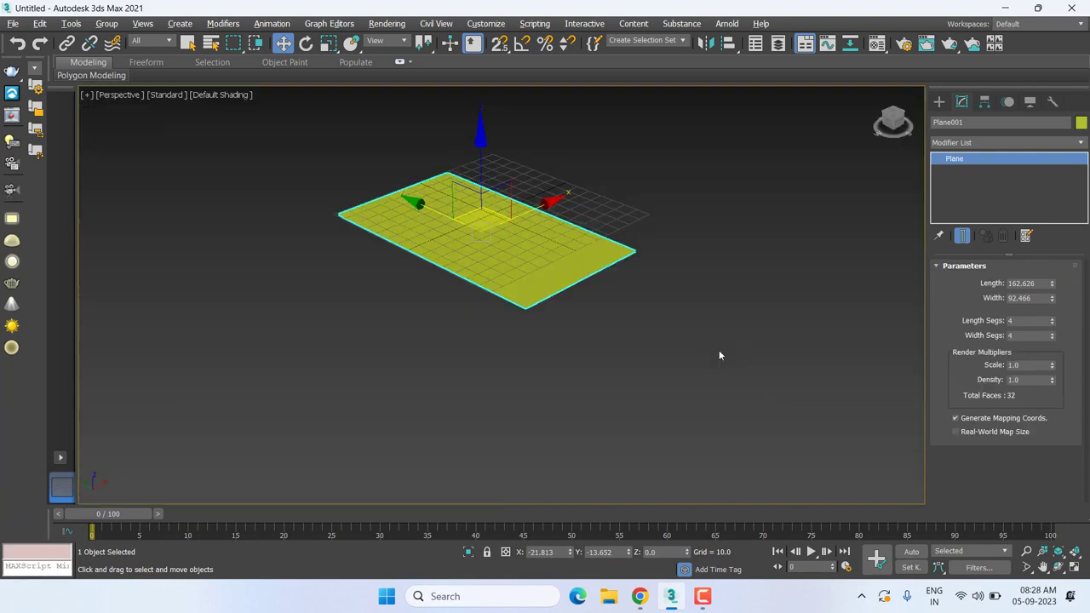
pyautogui.press('z')
pyautogui.press('g')
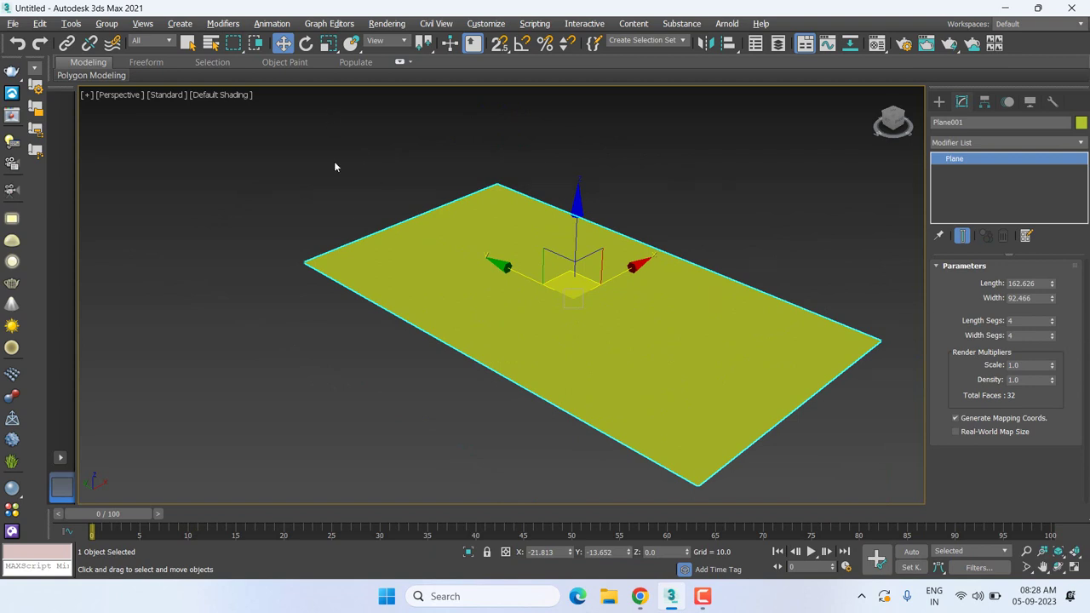
pyautogui.moveTo(358, 209); pyautogui.dragTo(358, 214, button='middle')
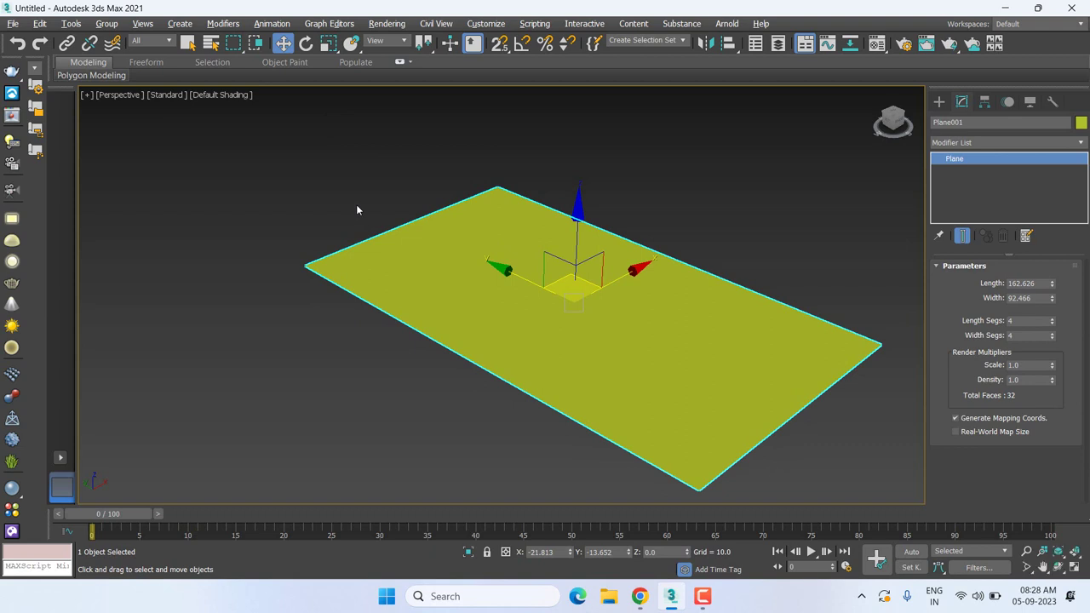
# - Turn on Edged Faces and give the plane 11 length and 9 width segments
pyautogui.press('F4')
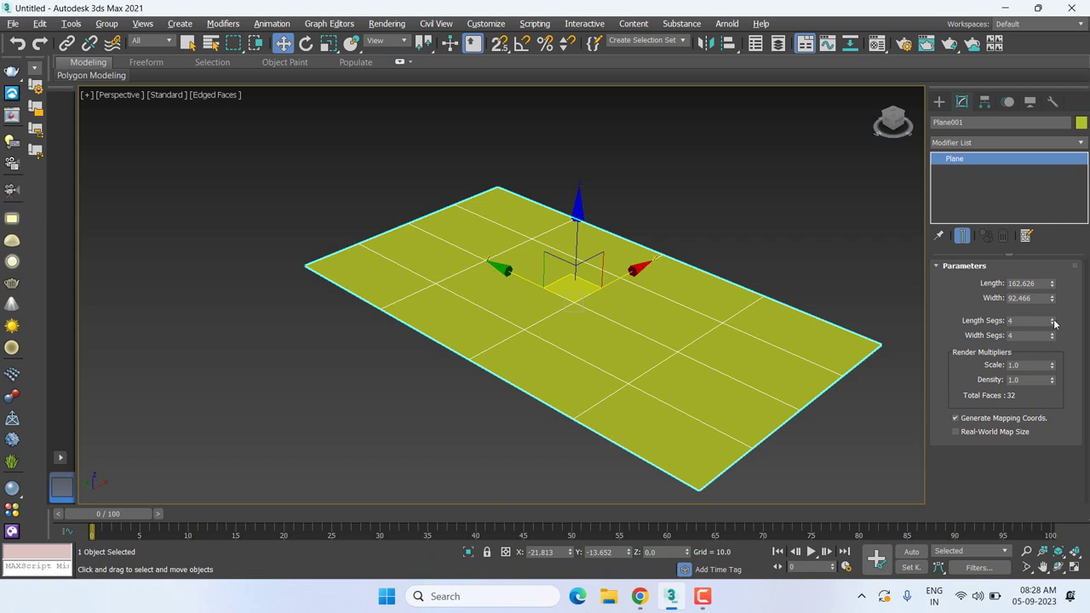
pyautogui.moveTo(1054, 323); pyautogui.dragTo(1052, 330)
pyautogui.click(723, 213)
pyautogui.click(679, 329)
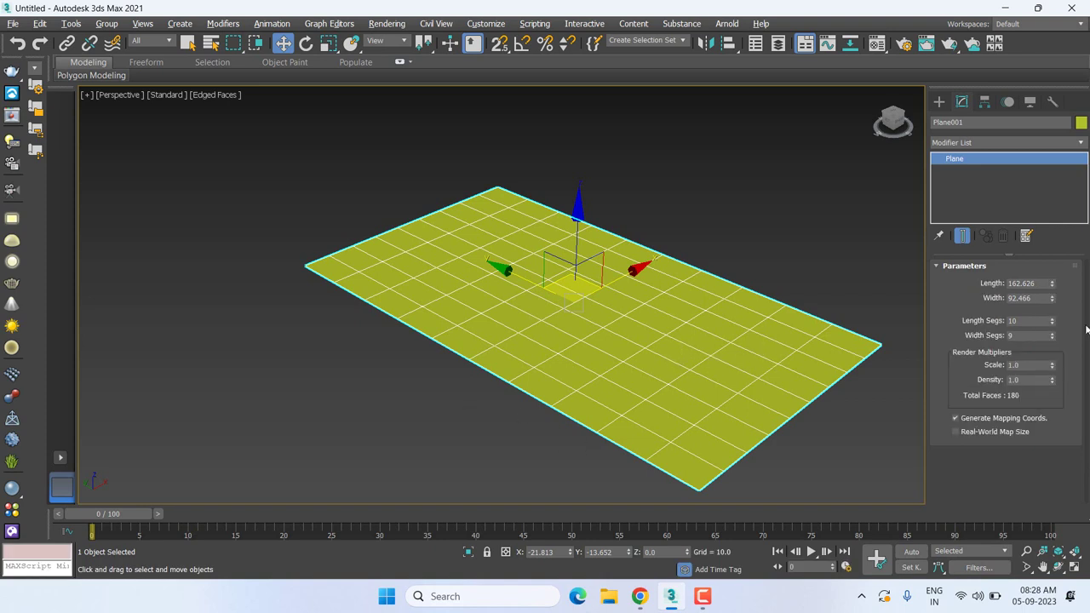
pyautogui.click(1052, 317)
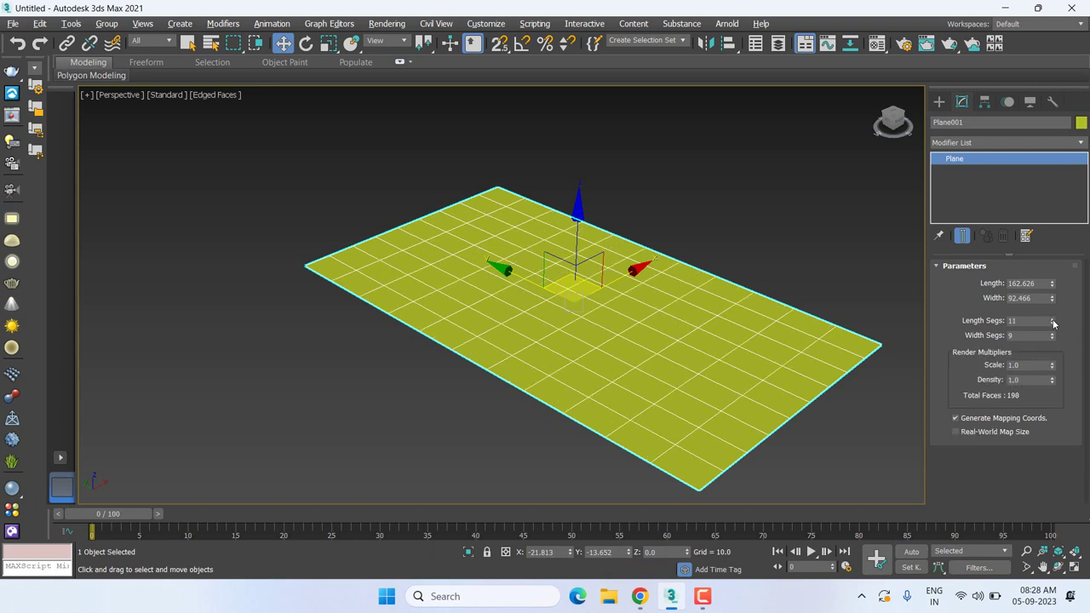
pyautogui.moveTo(1053, 322)
pyautogui.mouseDown()
pyautogui.moveTo(1056, 339)
pyautogui.moveTo(1058, 322)
pyautogui.mouseUp()
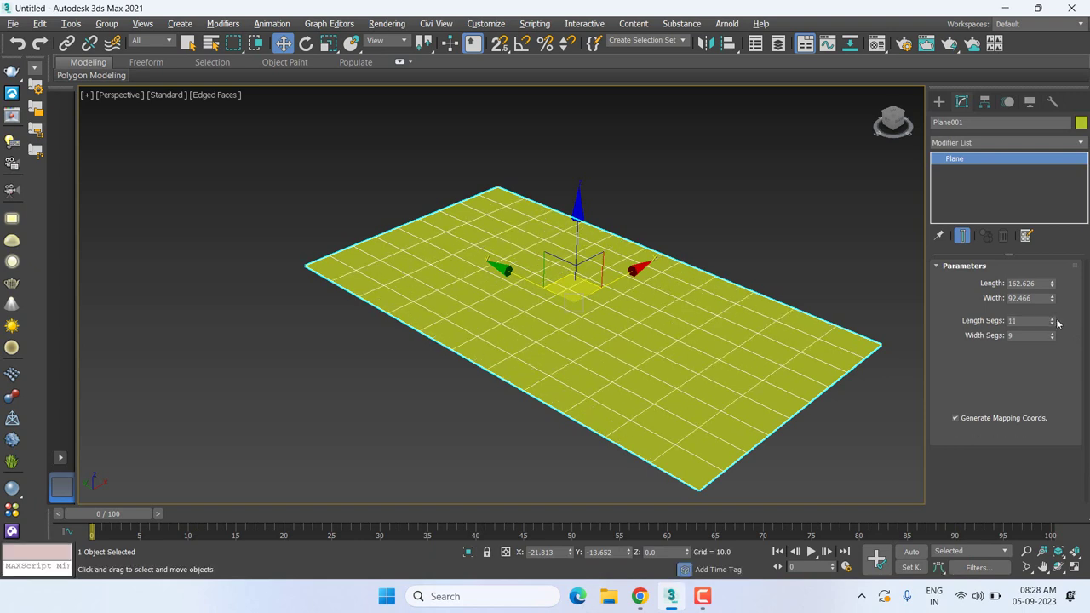
# - Apply a Lattice modifier to the plane from the Modifier List
pyautogui.click(978, 142)
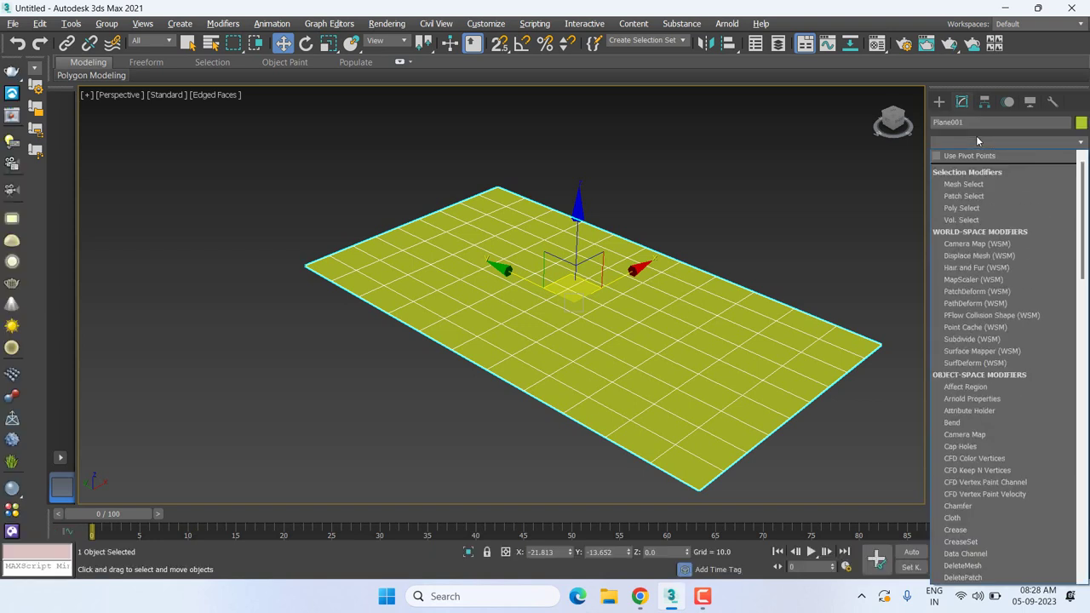
pyautogui.scroll(-2, 976, 136)
pyautogui.press('l')
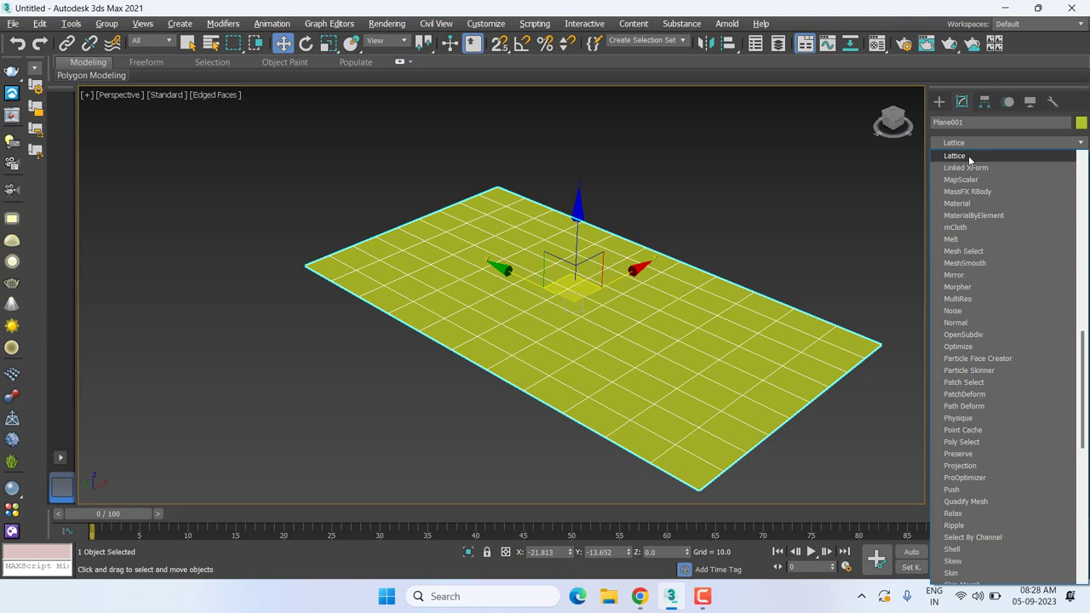
pyautogui.click(969, 155)
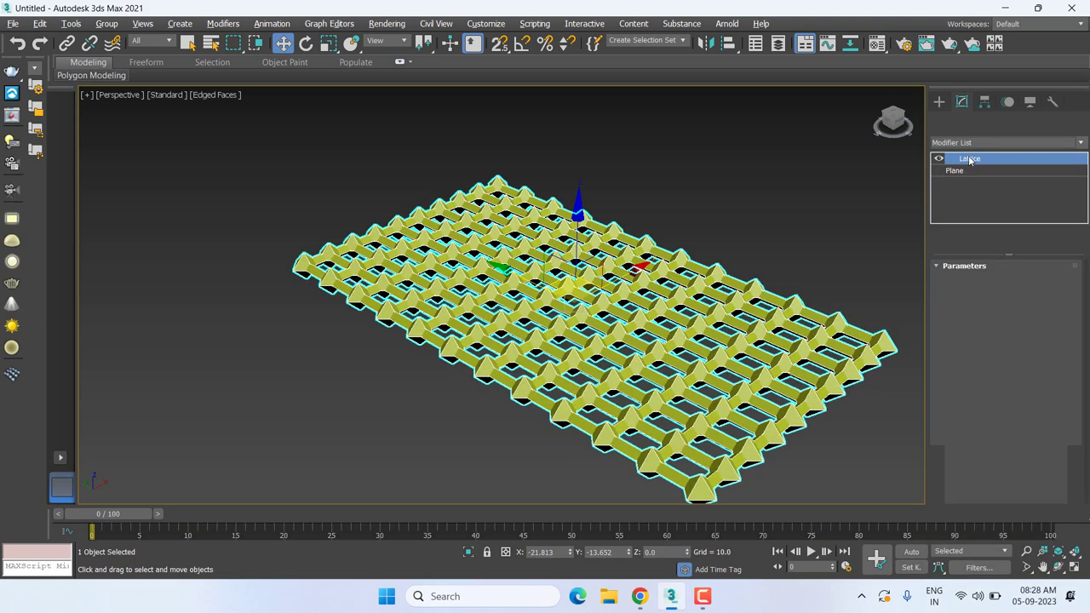
# - Try the Lattice geometry options: struts only, both, then joints only
pyautogui.click(801, 223)
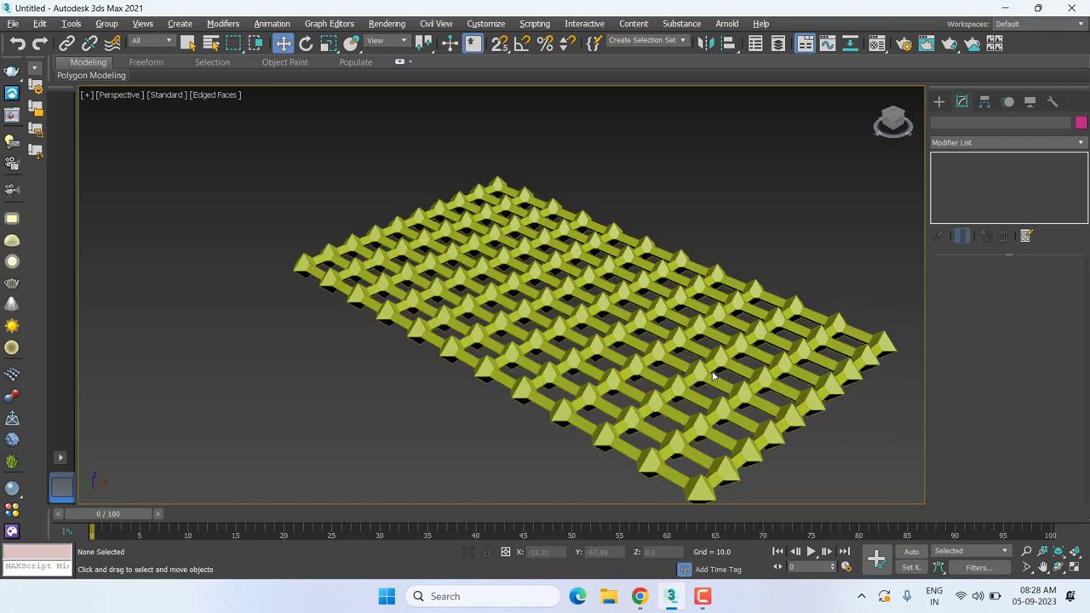
pyautogui.click(713, 377)
pyautogui.scroll(2, 696, 387)
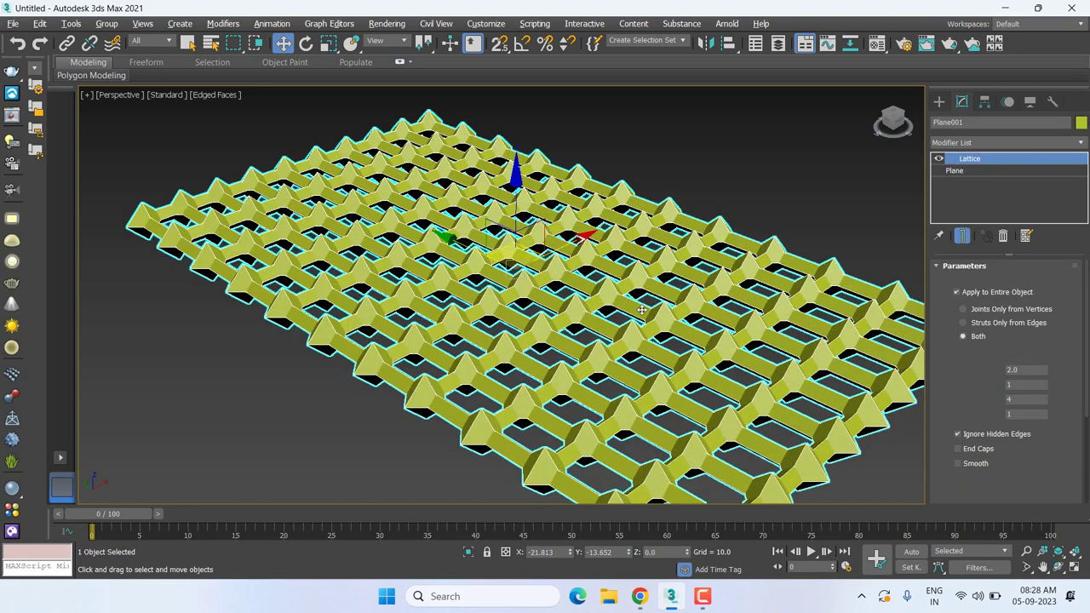
pyautogui.moveTo(633, 316); pyautogui.dragTo(590, 295, button='middle')
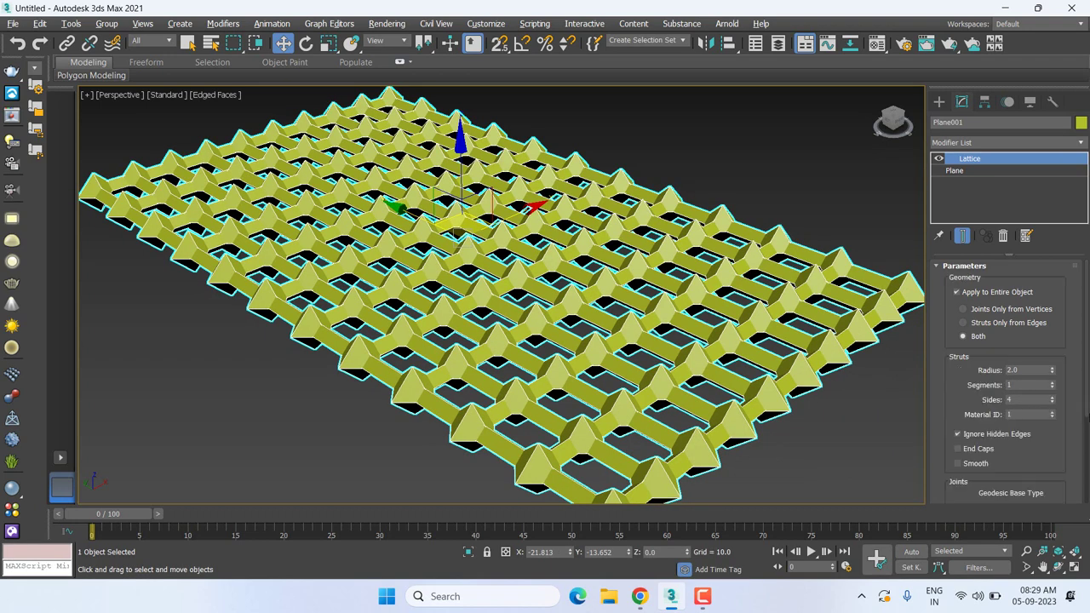
pyautogui.click(994, 326)
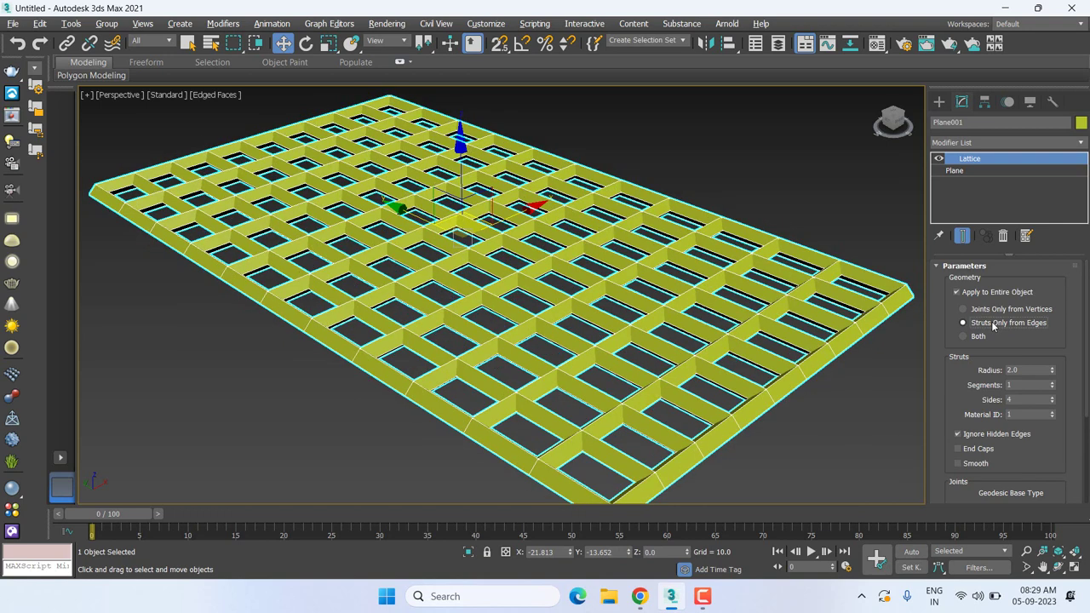
pyautogui.click(980, 336)
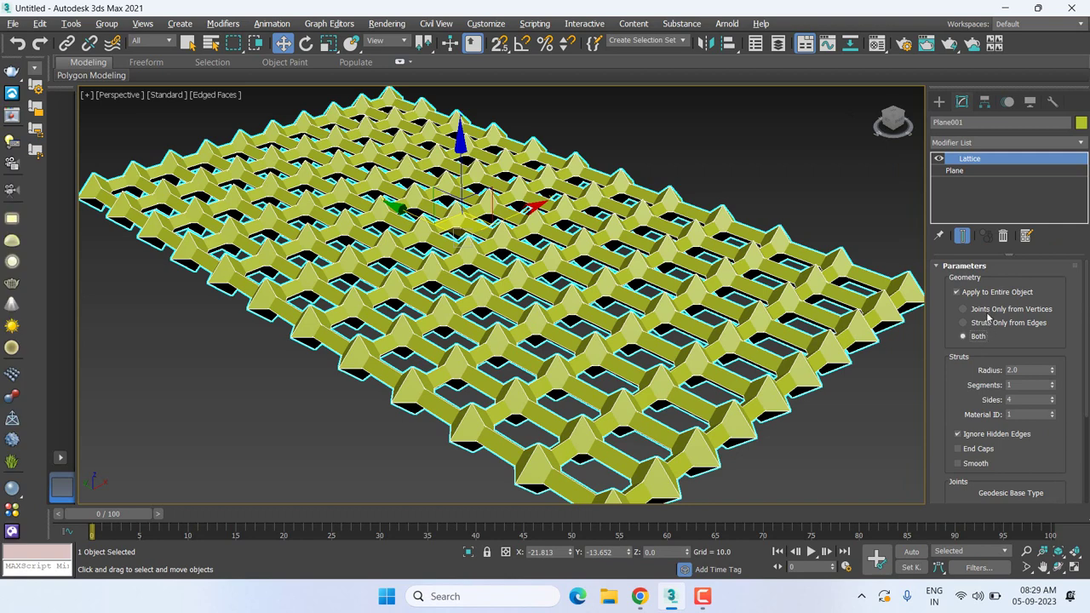
pyautogui.click(987, 311)
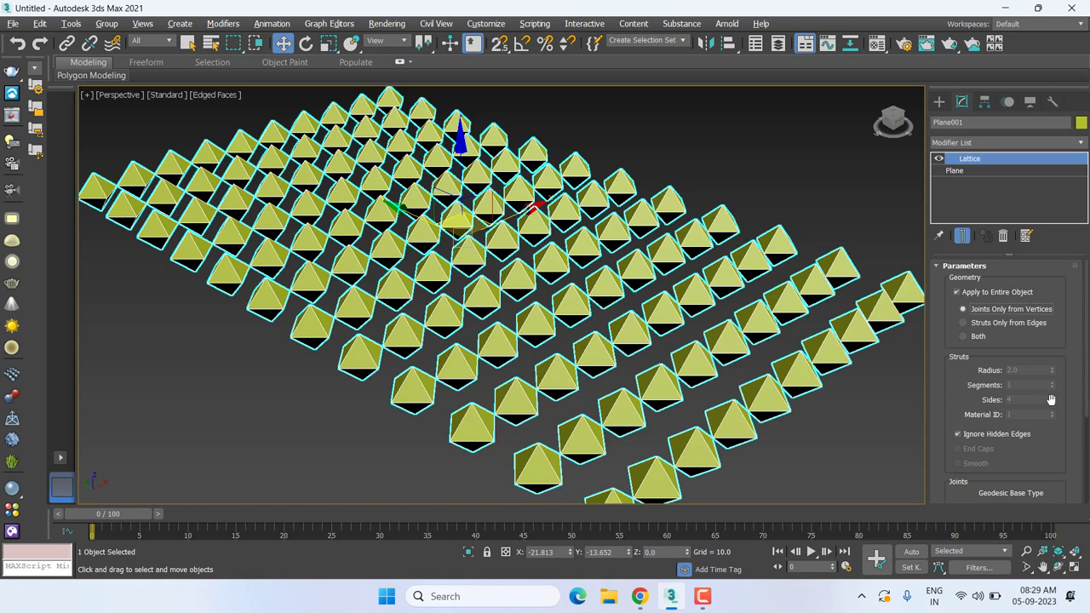
# - Switch the Lattice back to struts only and give the struts 13 sides and 9 segments
pyautogui.click(981, 325)
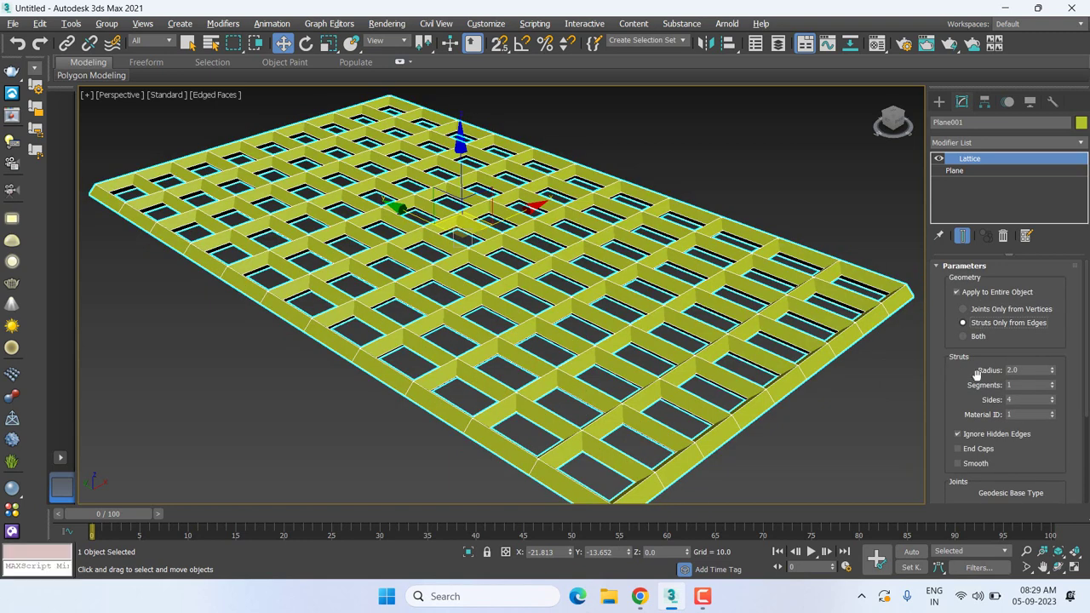
pyautogui.scroll(-3, 1040, 283)
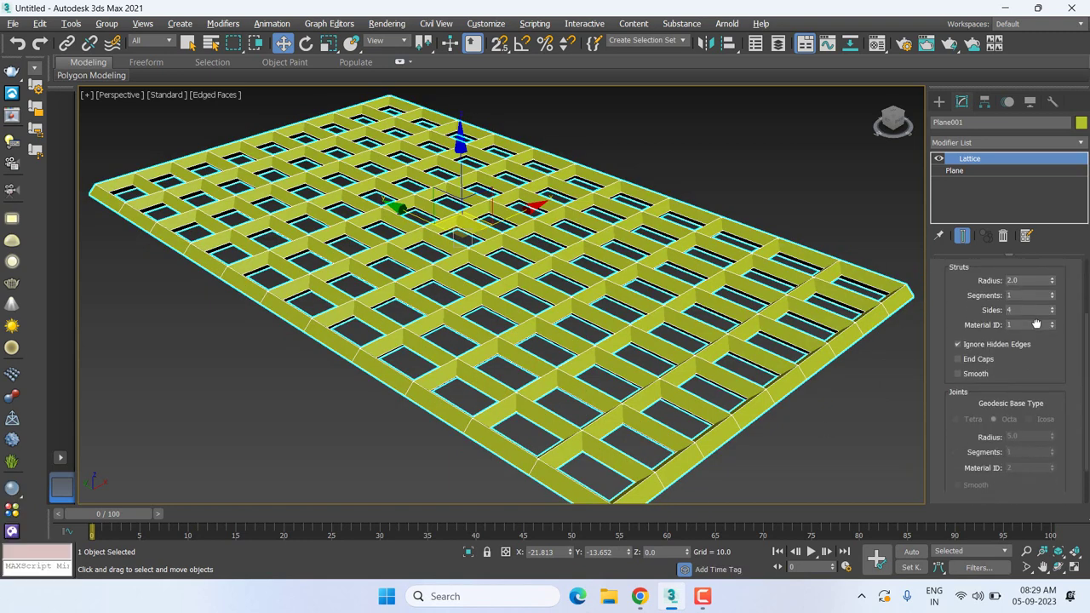
pyautogui.scroll(-2, 952, 444)
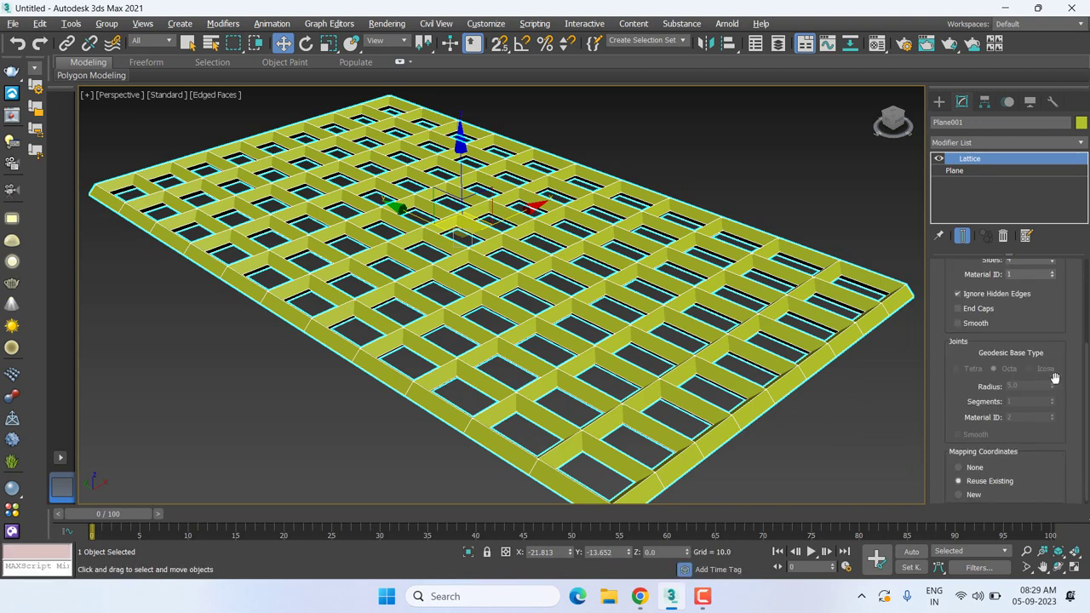
pyautogui.scroll(-1, 1052, 445)
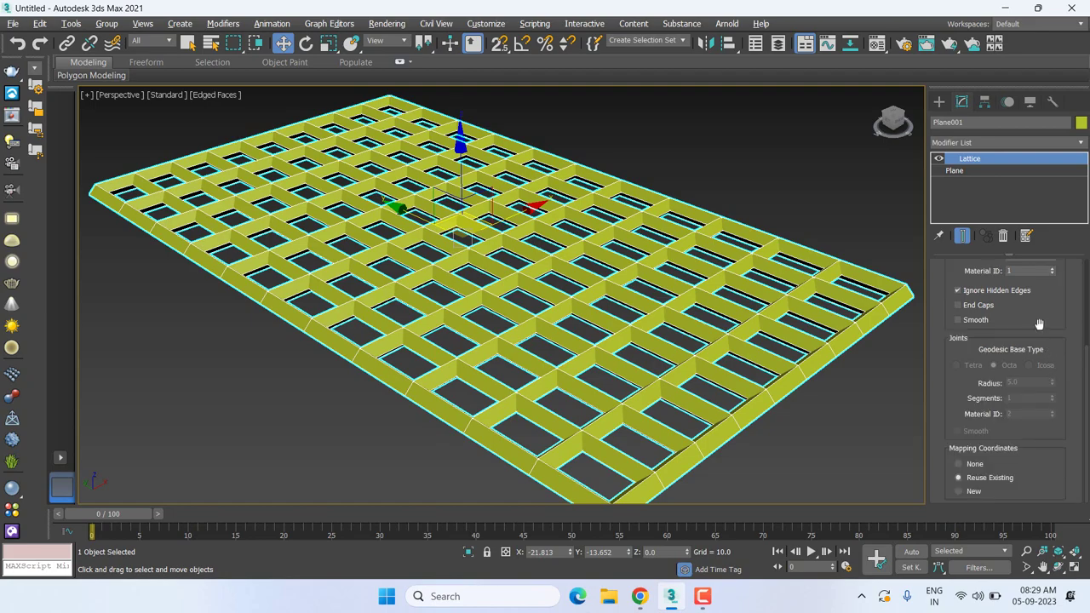
pyautogui.scroll(2, 1039, 324)
pyautogui.scroll(1, 1048, 320)
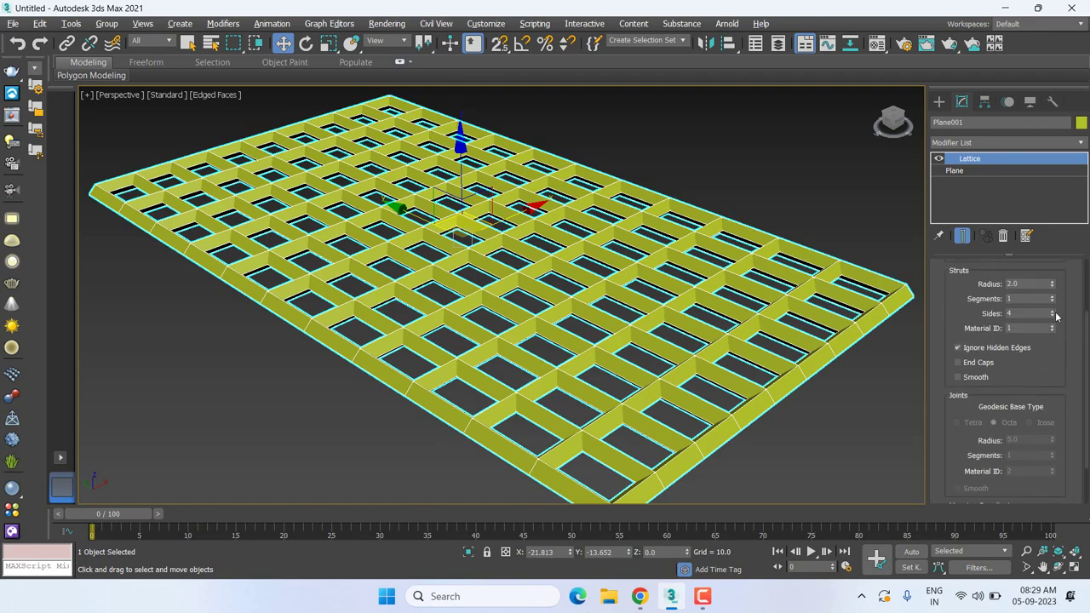
pyautogui.moveTo(1052, 315)
pyautogui.mouseDown()
pyautogui.moveTo(1052, 290)
pyautogui.moveTo(1056, 311)
pyautogui.mouseUp()
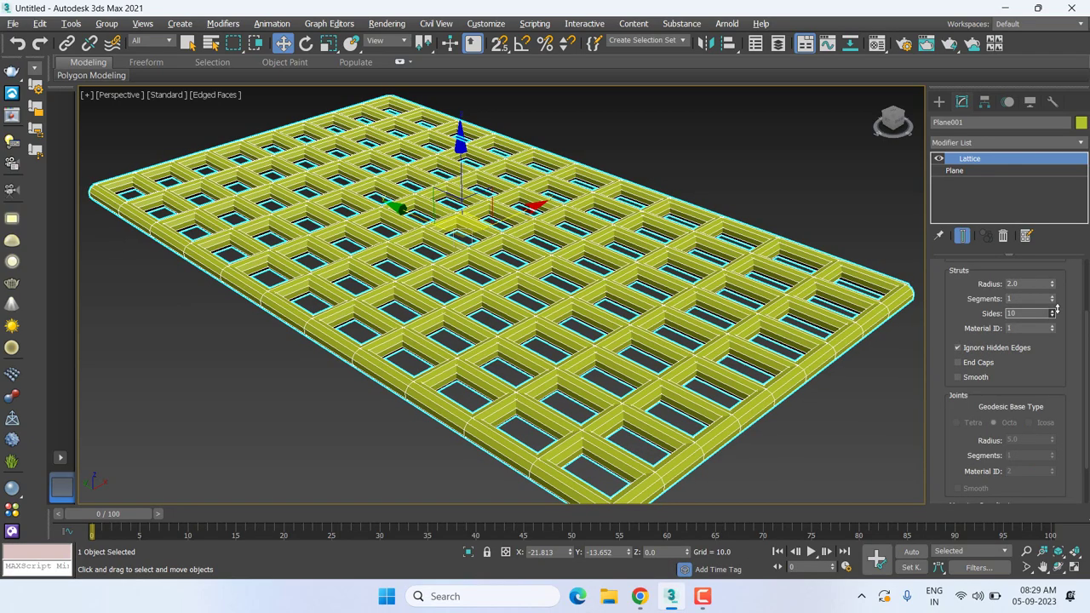
pyautogui.moveTo(1056, 312); pyautogui.dragTo(1054, 291)
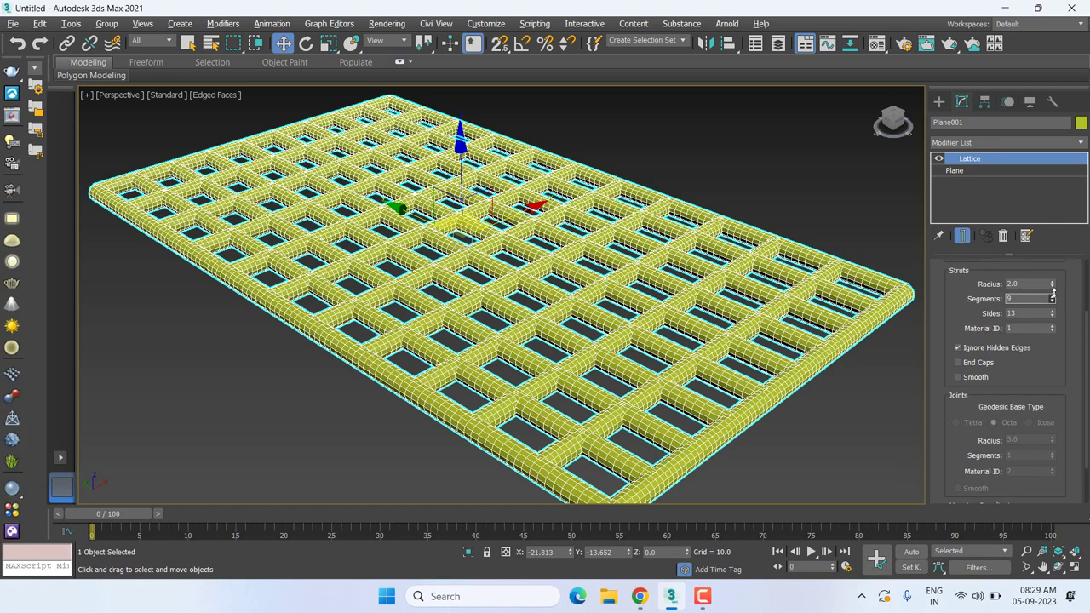
pyautogui.click(1015, 143)
pyautogui.scroll(-10, 973, 173)
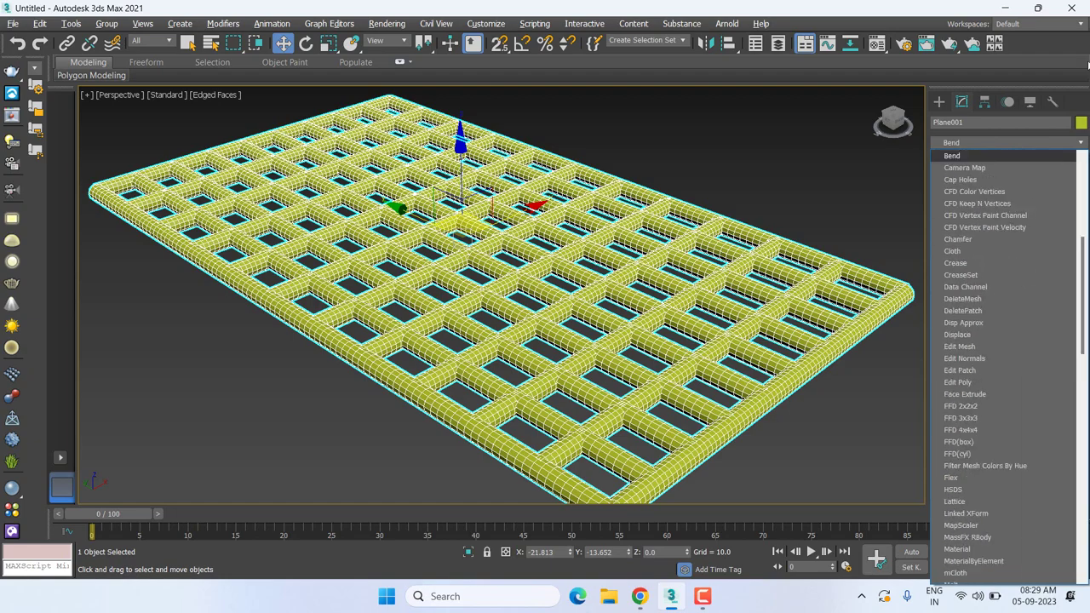
# - Add a Bend modifier on the X axis and settle on a gentle 35-degree angle
pyautogui.click(952, 156)
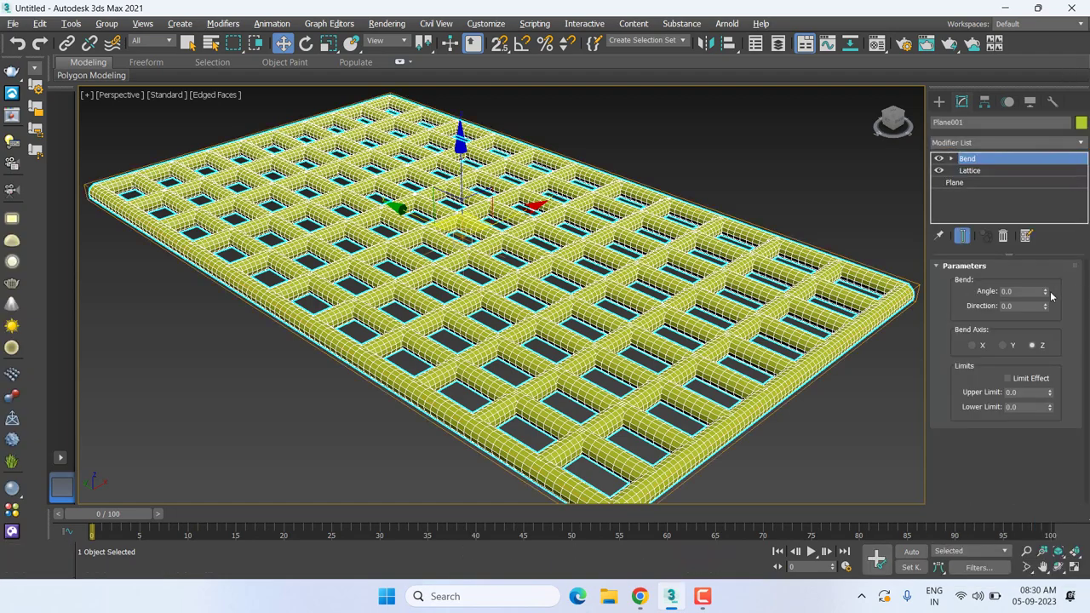
pyautogui.moveTo(1046, 291); pyautogui.dragTo(1054, 316)
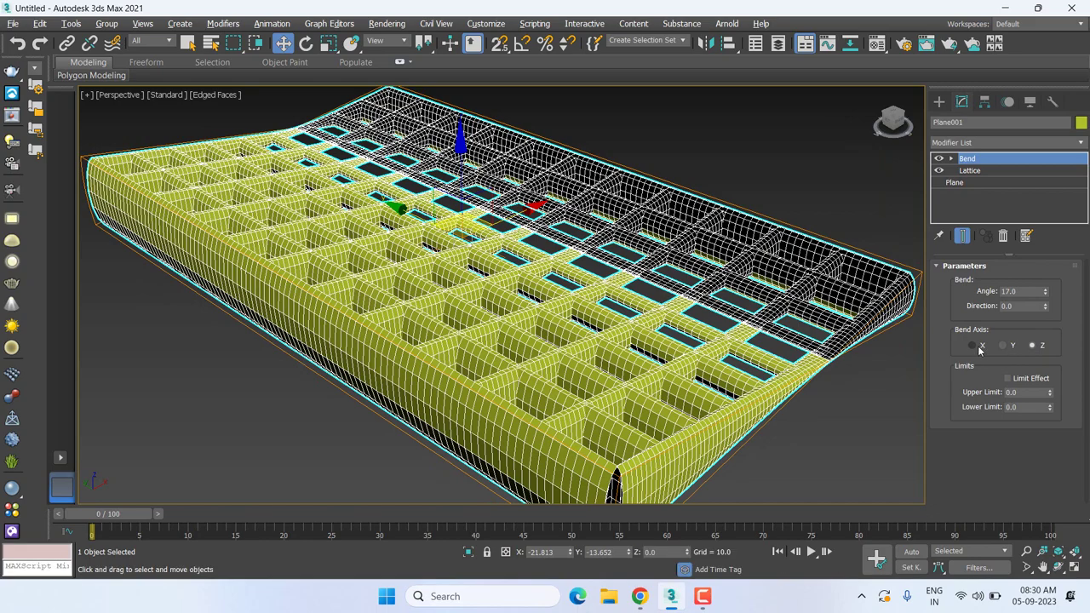
pyautogui.click(973, 344)
pyautogui.moveTo(1046, 295); pyautogui.dragTo(1064, 130)
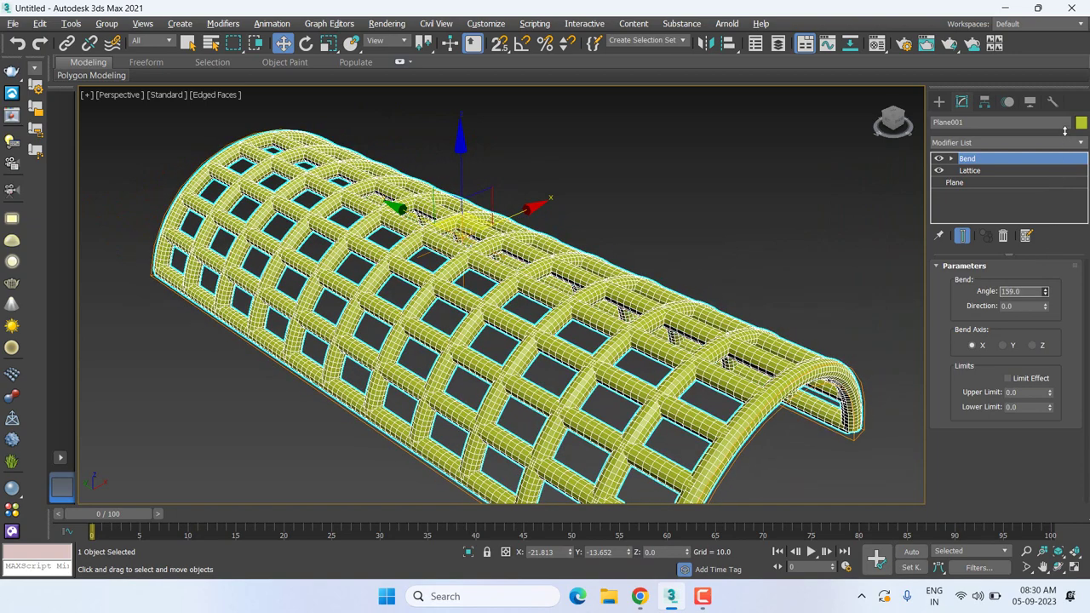
pyautogui.click(693, 270)
pyautogui.click(623, 341)
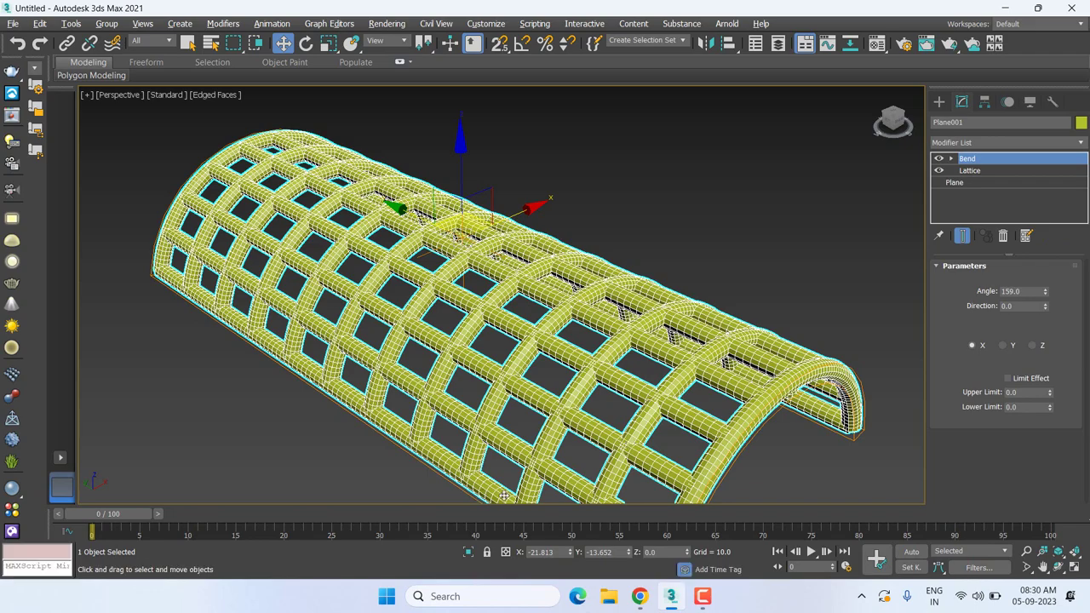
pyautogui.moveTo(1045, 295)
pyautogui.mouseDown()
pyautogui.moveTo(1046, 384)
pyautogui.moveTo(28, 468)
pyautogui.moveTo(31, 432)
pyautogui.mouseUp()
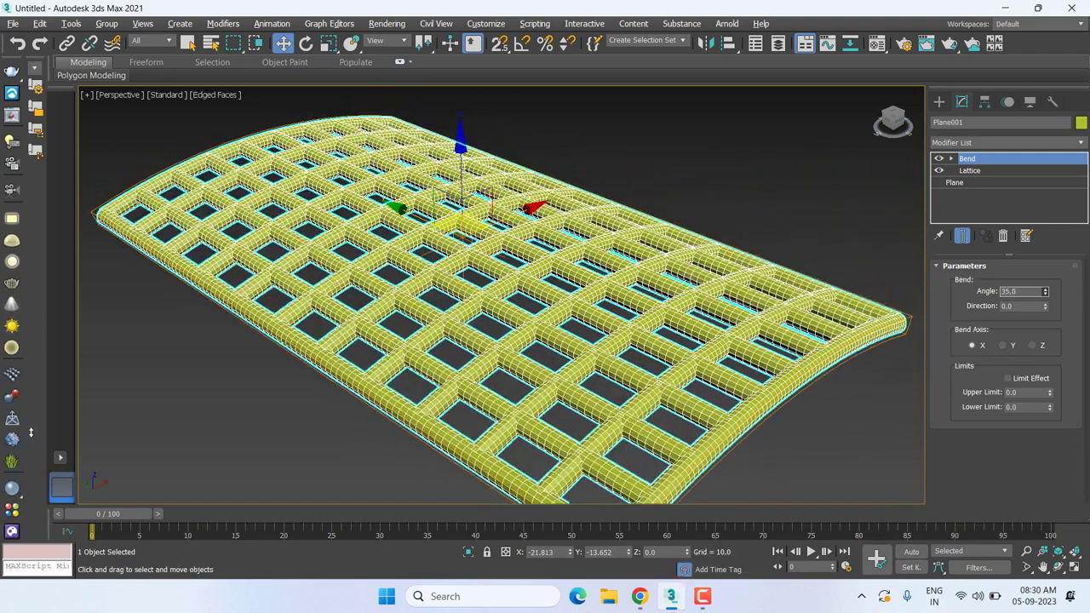
# - Slide the Bend gizmo left and right to test the curve, then delete the Bend modifier
pyautogui.click(952, 159)
pyautogui.click(975, 170)
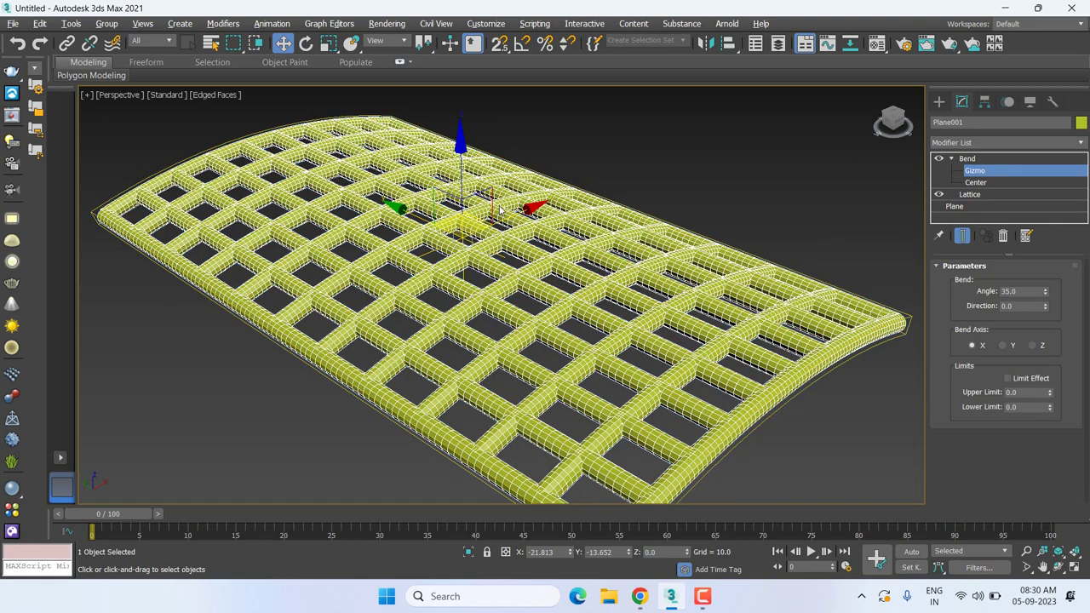
pyautogui.moveTo(521, 208); pyautogui.dragTo(364, 279)
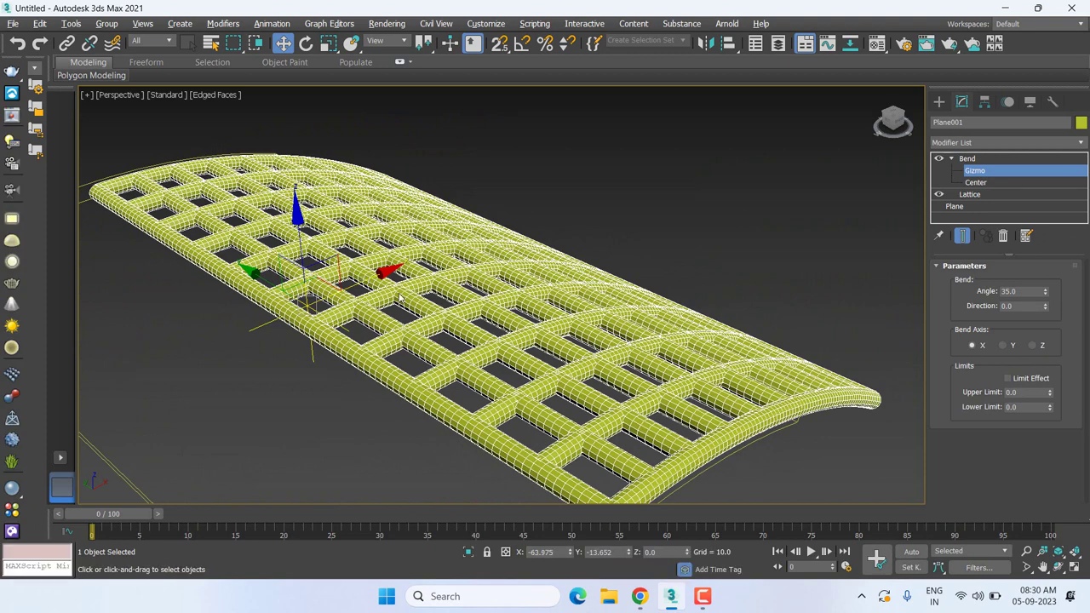
pyautogui.keyDown('alt'); pyautogui.moveTo(509, 333); pyautogui.dragTo(309, 270, button='middle'); pyautogui.keyUp('alt')
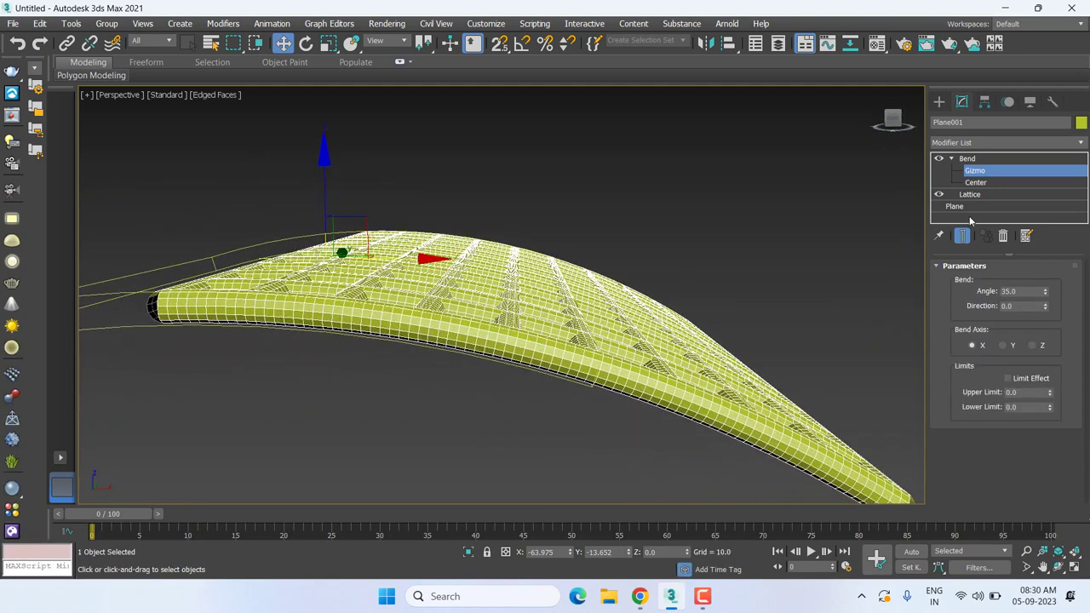
pyautogui.moveTo(417, 258)
pyautogui.mouseDown()
pyautogui.moveTo(782, 269)
pyautogui.moveTo(479, 265)
pyautogui.mouseUp()
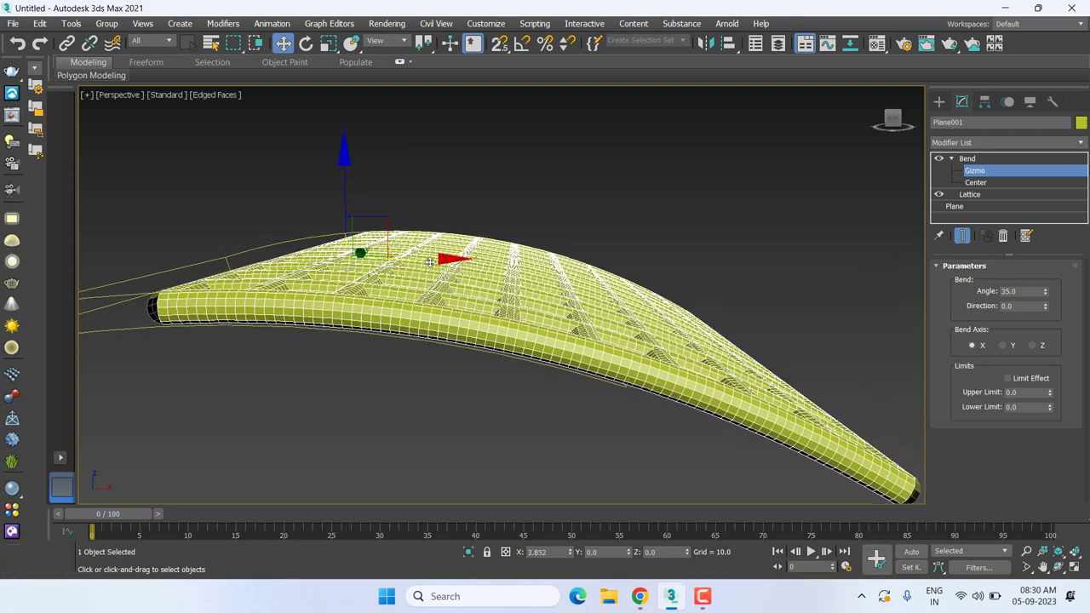
pyautogui.moveTo(480, 265); pyautogui.dragTo(373, 259)
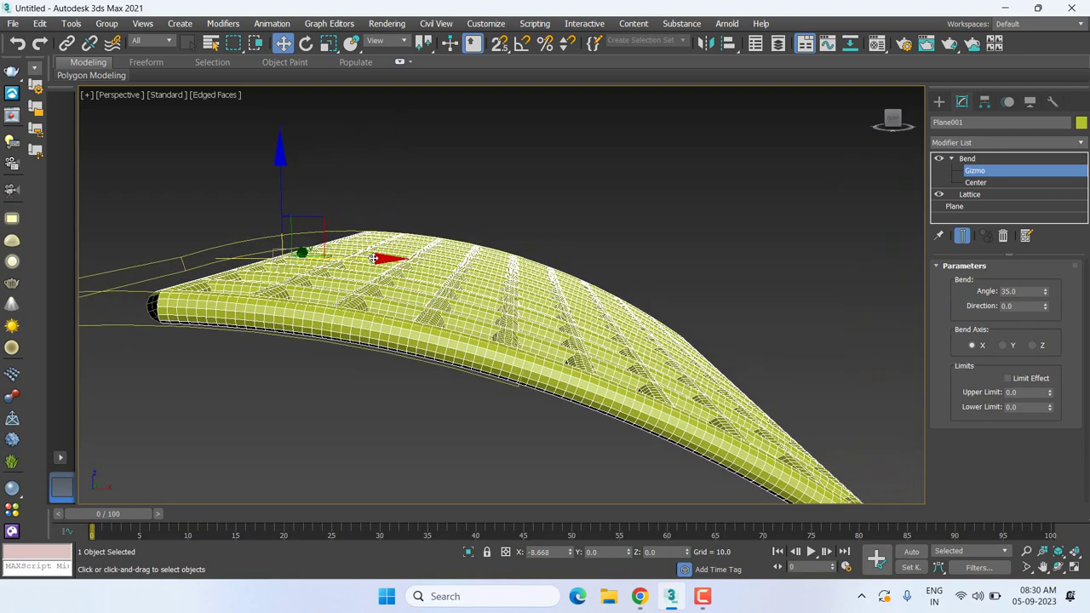
pyautogui.moveTo(373, 258); pyautogui.dragTo(576, 258)
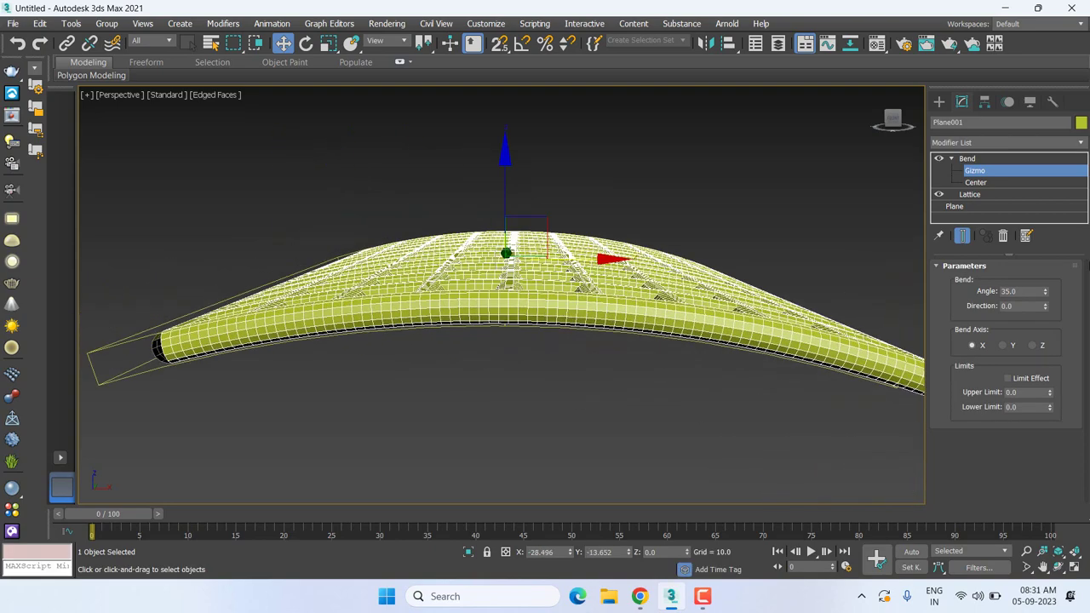
pyautogui.click(1003, 237)
# - Shrink the lattice joints to radius 3.5 and add segments so they become spheres
pyautogui.keyDown('alt'); pyautogui.moveTo(700, 237); pyautogui.dragTo(715, 358, button='middle'); pyautogui.keyUp('alt')
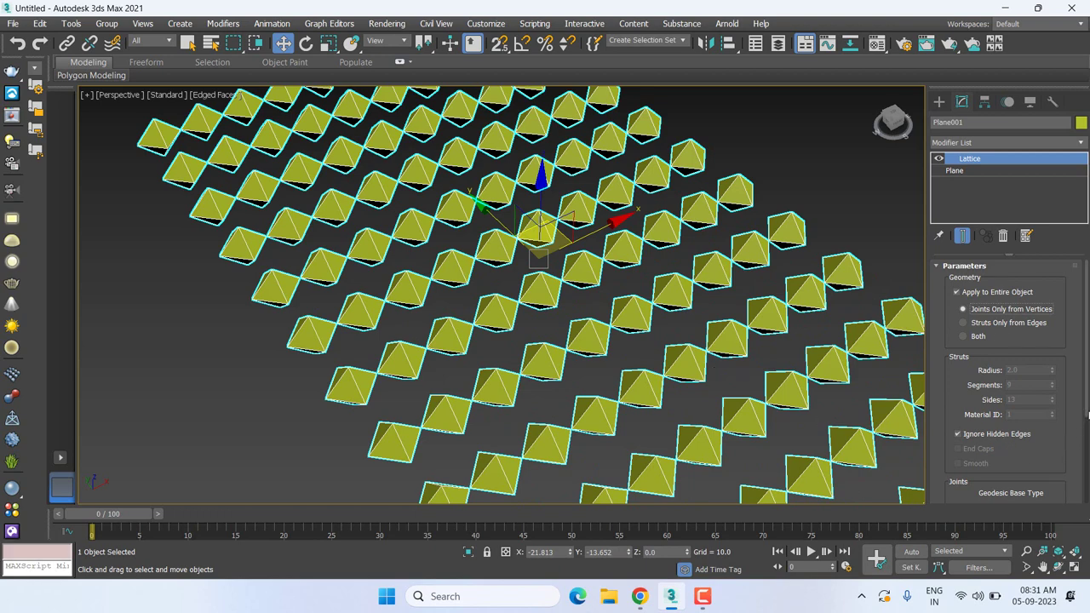
pyautogui.scroll(-5, 1087, 414)
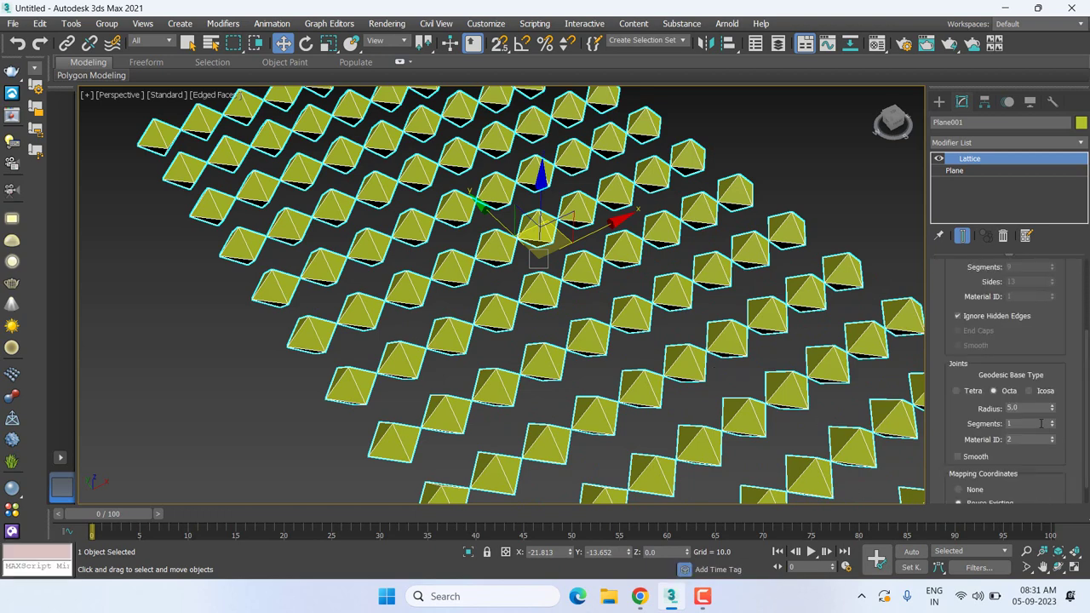
pyautogui.moveTo(1054, 407); pyautogui.dragTo(1054, 413)
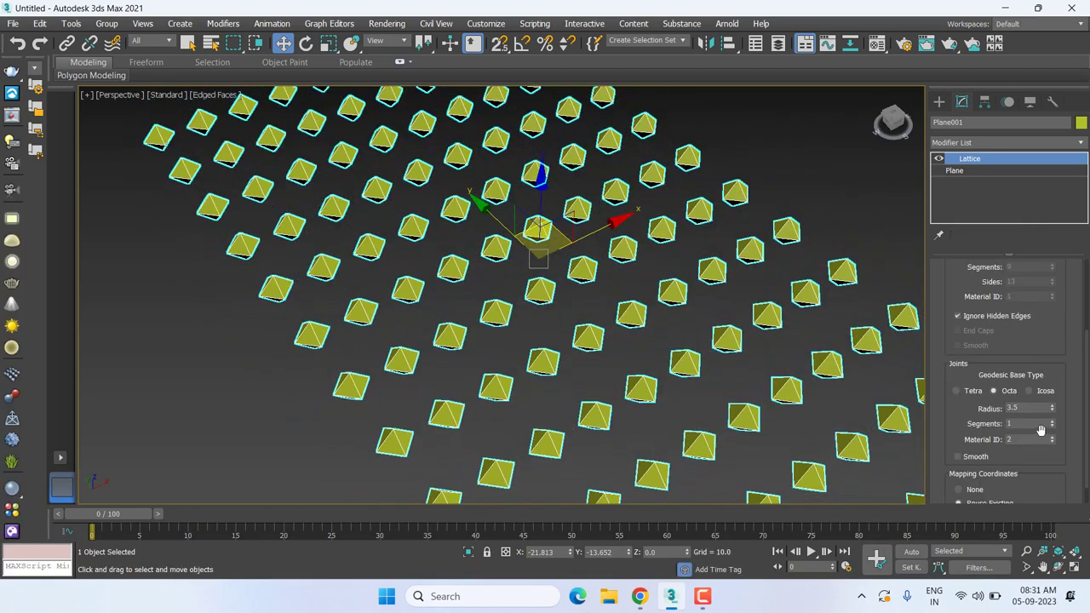
pyautogui.click(1053, 422)
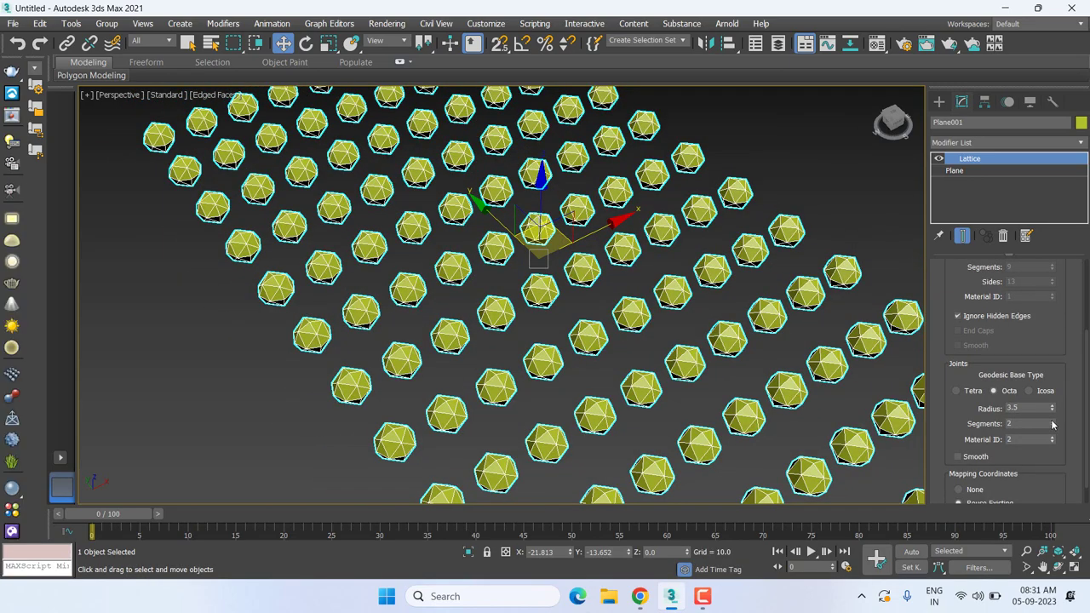
pyautogui.moveTo(1053, 422); pyautogui.dragTo(1052, 423)
pyautogui.click(769, 469)
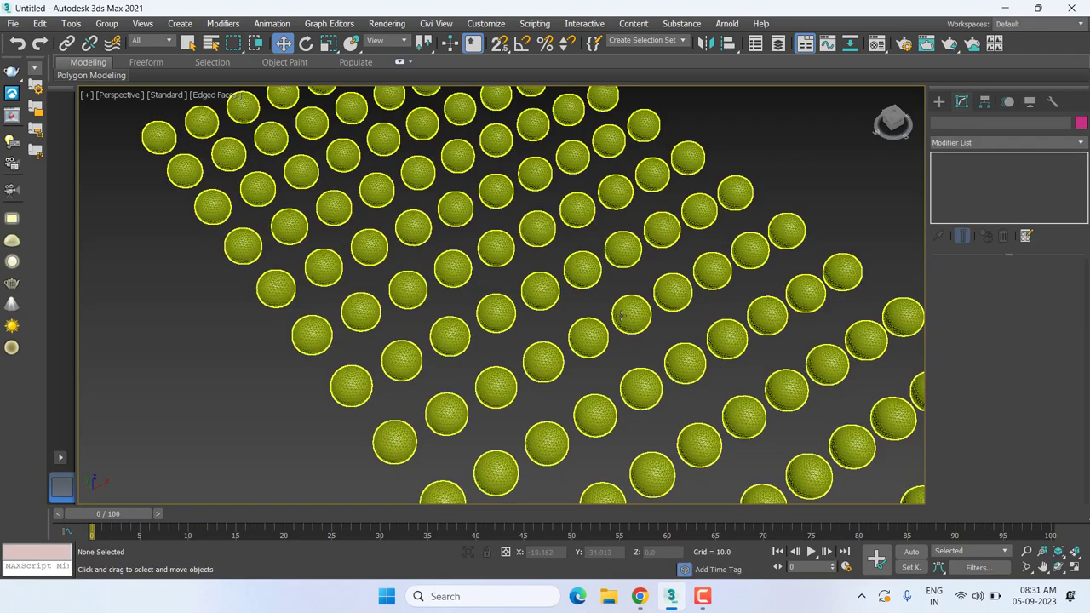
pyautogui.click(626, 340)
# - Remove the Lattice modifier, leaving a flat 11×9-segment plane
pyautogui.scroll(-5, 622, 335)
pyautogui.moveTo(622, 334); pyautogui.dragTo(545, 334, button='middle')
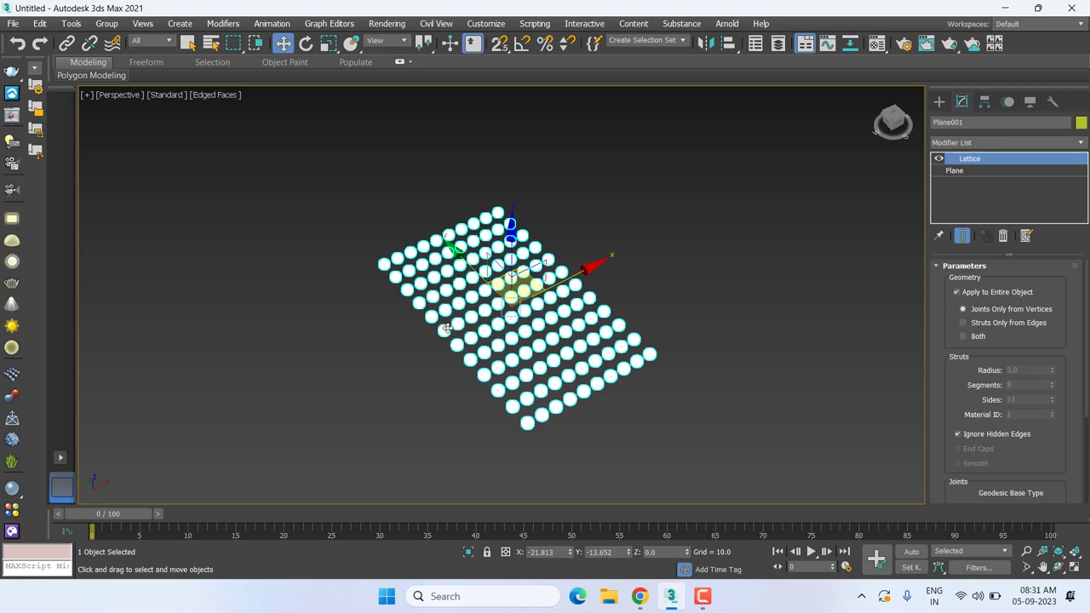
pyautogui.scroll(3, 545, 281)
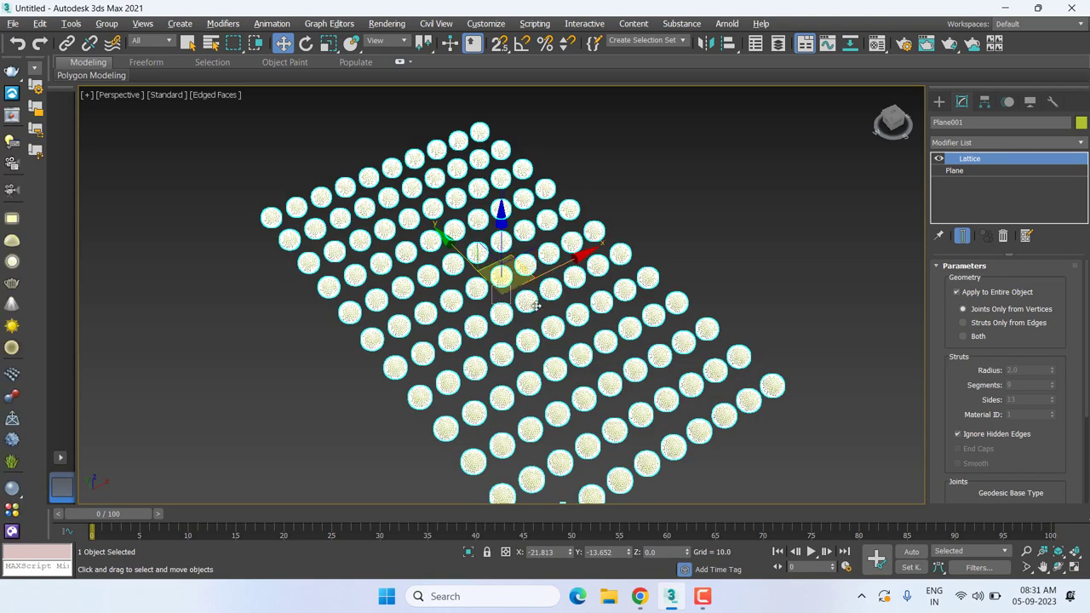
pyautogui.scroll(1, 542, 277)
pyautogui.keyDown('alt'); pyautogui.moveTo(542, 277); pyautogui.dragTo(511, 255, button='middle'); pyautogui.keyUp('alt')
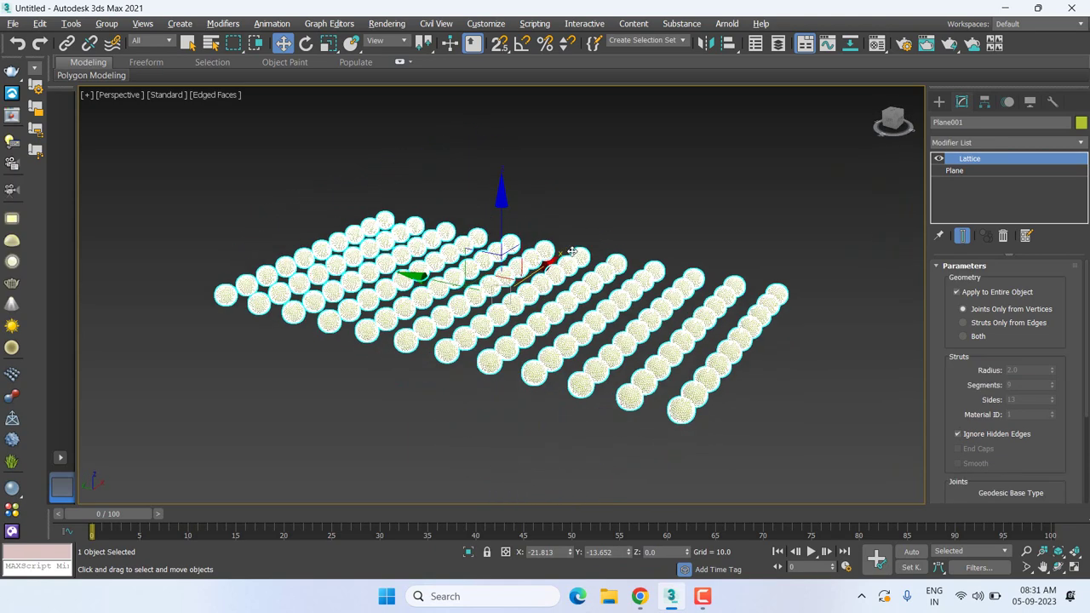
pyautogui.click(973, 171)
pyautogui.click(971, 159)
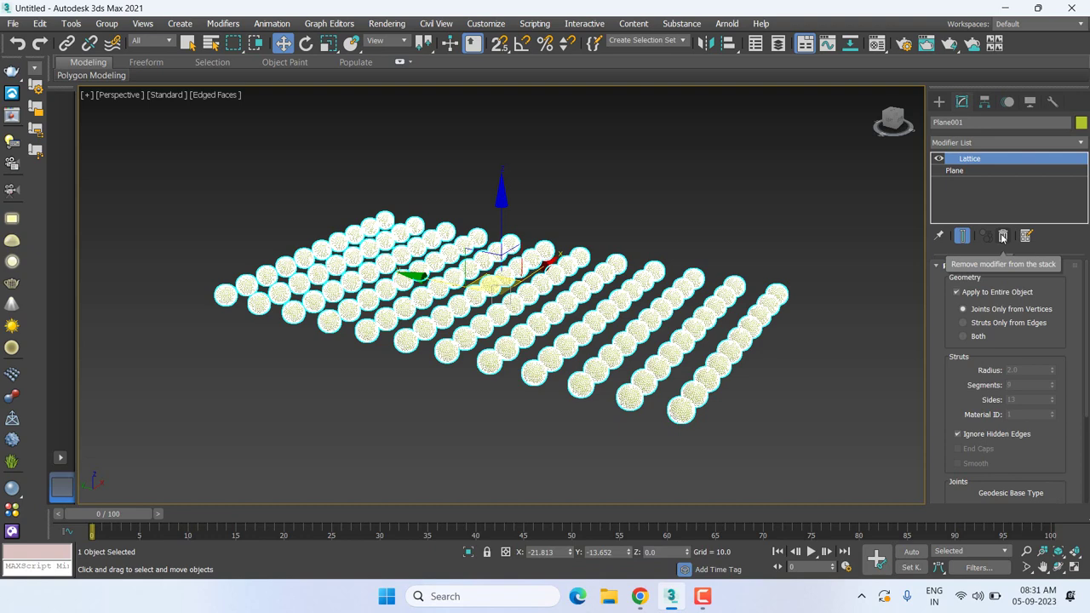
pyautogui.click(1002, 237)
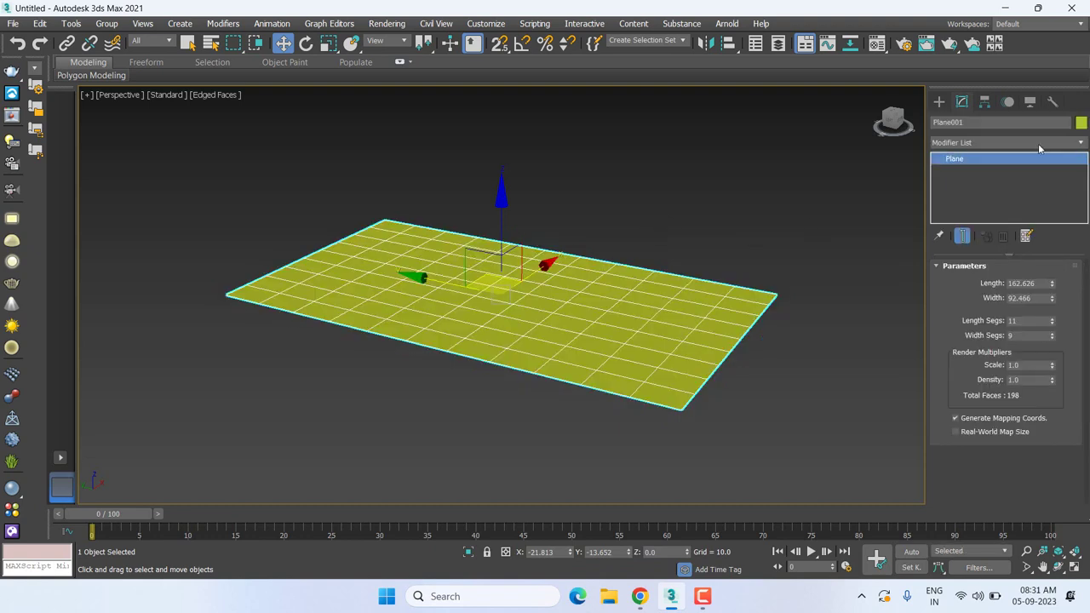
pyautogui.click(1038, 143)
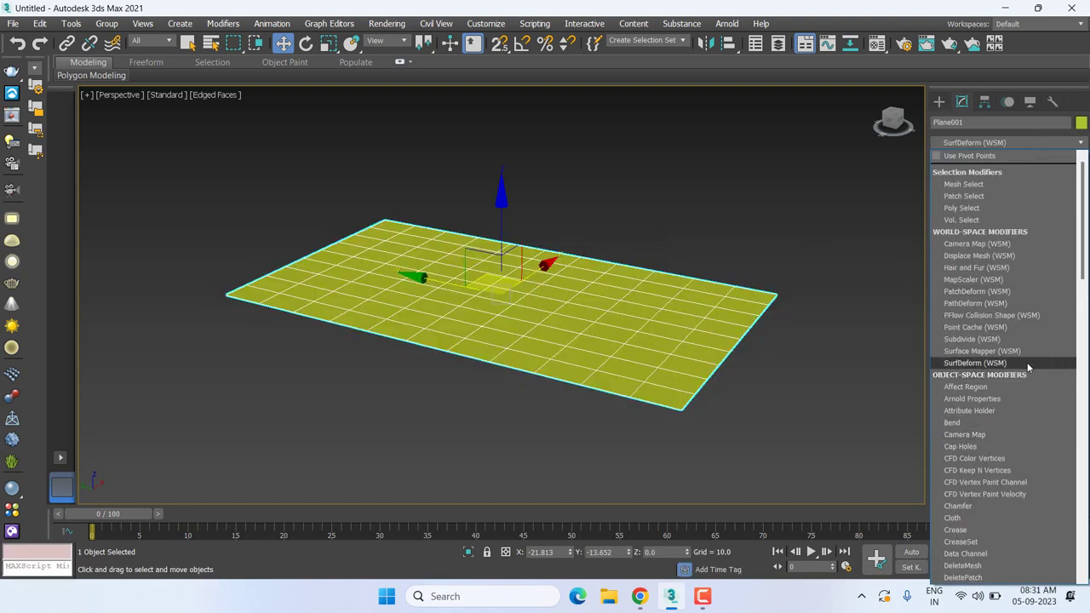
# - Browse the modifier list down to FFD(box) without applying anything, then delete the plane
pyautogui.scroll(-2, 1026, 371)
pyautogui.scroll(-1, 1026, 373)
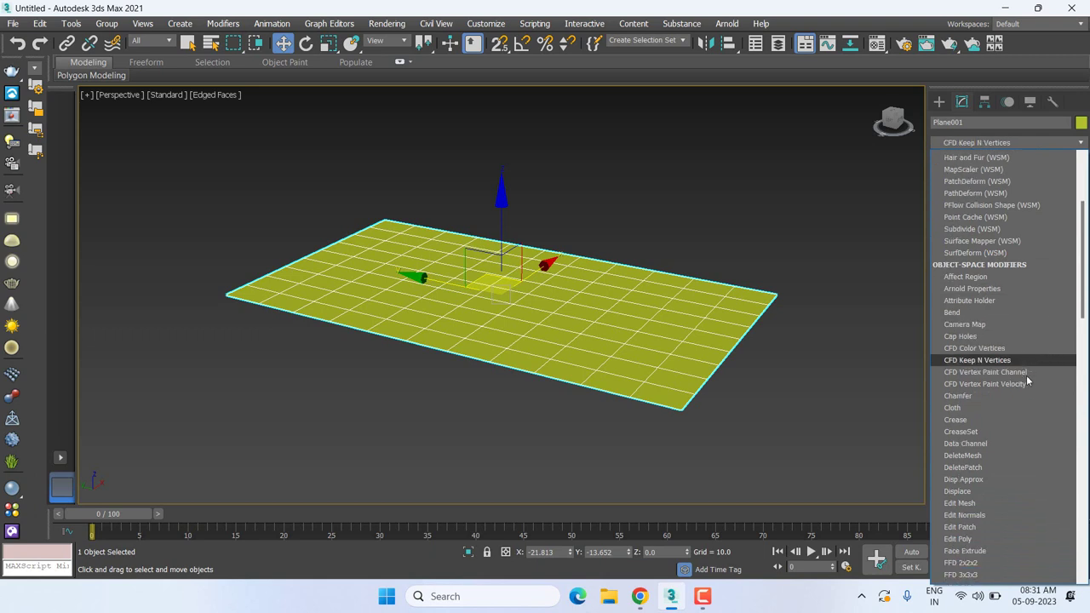
pyautogui.scroll(-3, 1026, 379)
pyautogui.scroll(-1, 1027, 380)
pyautogui.scroll(-3, 1027, 379)
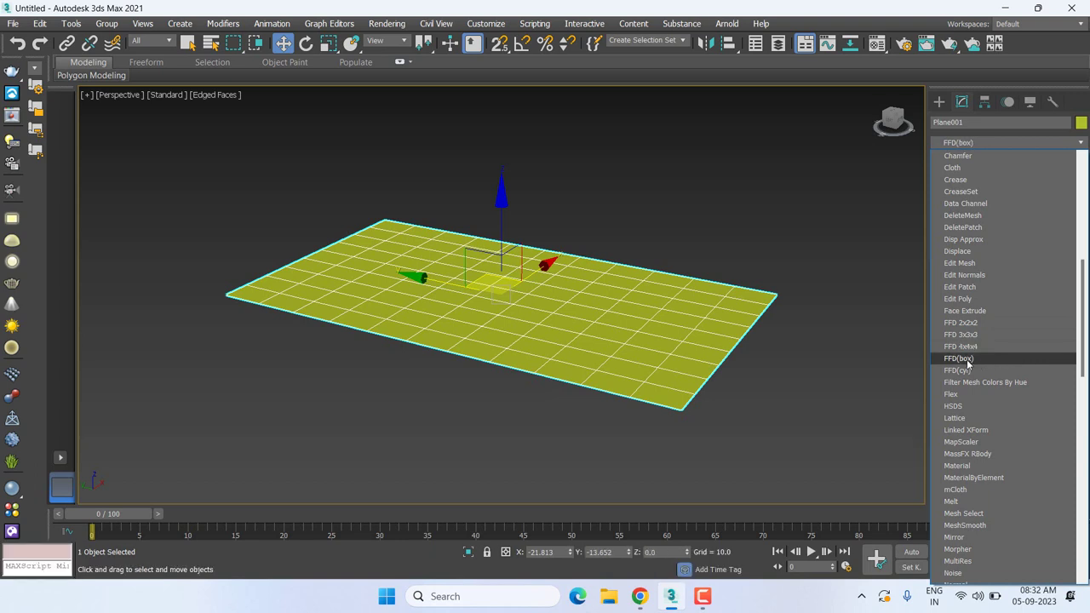
pyautogui.click(706, 327)
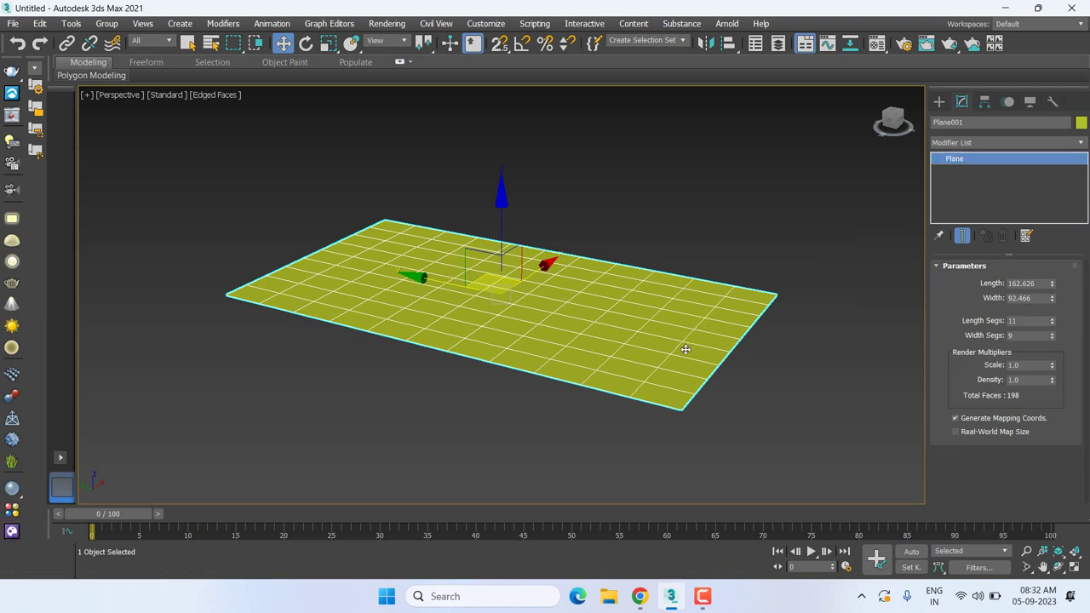
pyautogui.press('Delete')
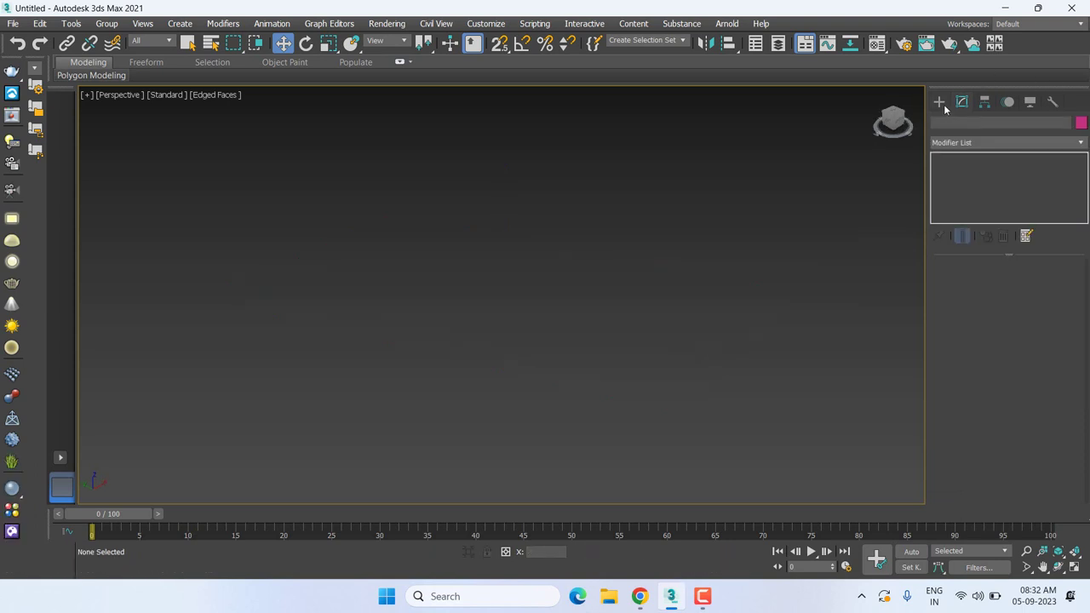
# - Show the home grid and start a ChamferBox from the Extended Primitives category
pyautogui.click(941, 102)
pyautogui.press('g')
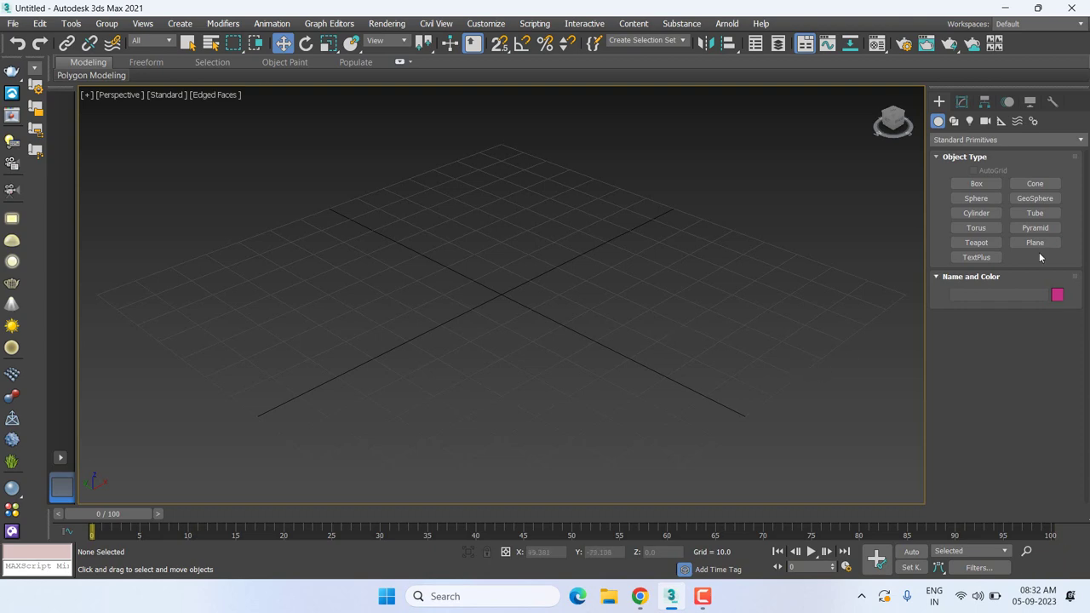
pyautogui.click(952, 141)
pyautogui.click(957, 177)
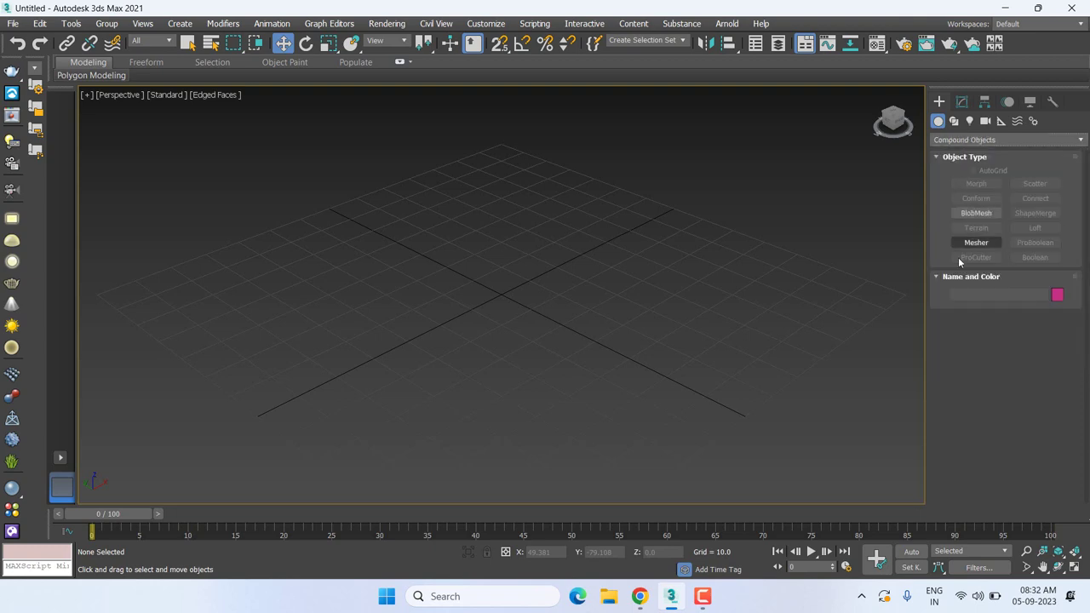
pyautogui.click(962, 139)
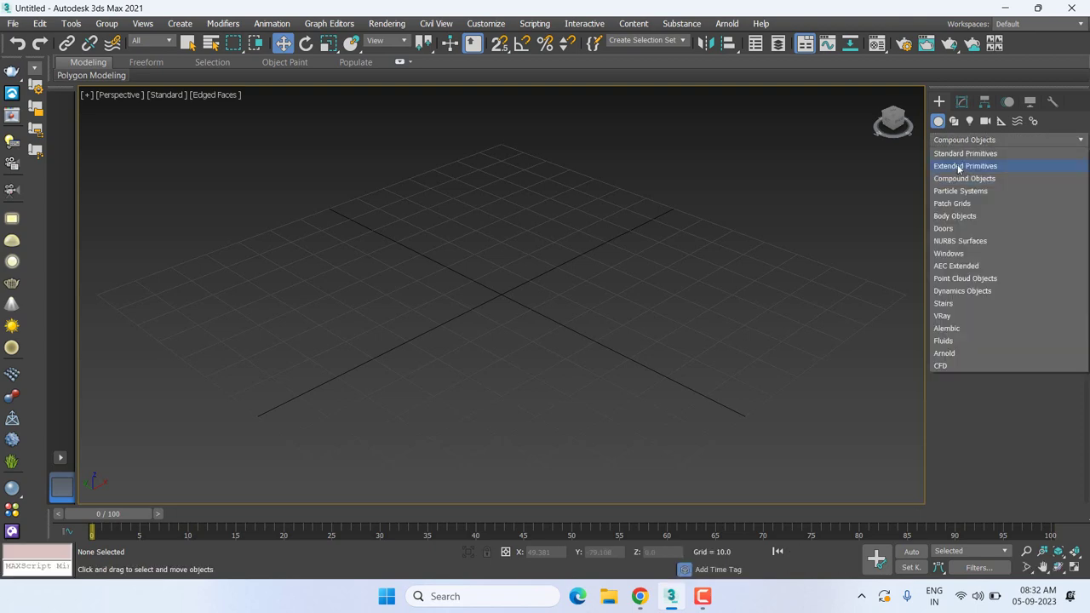
pyautogui.click(958, 165)
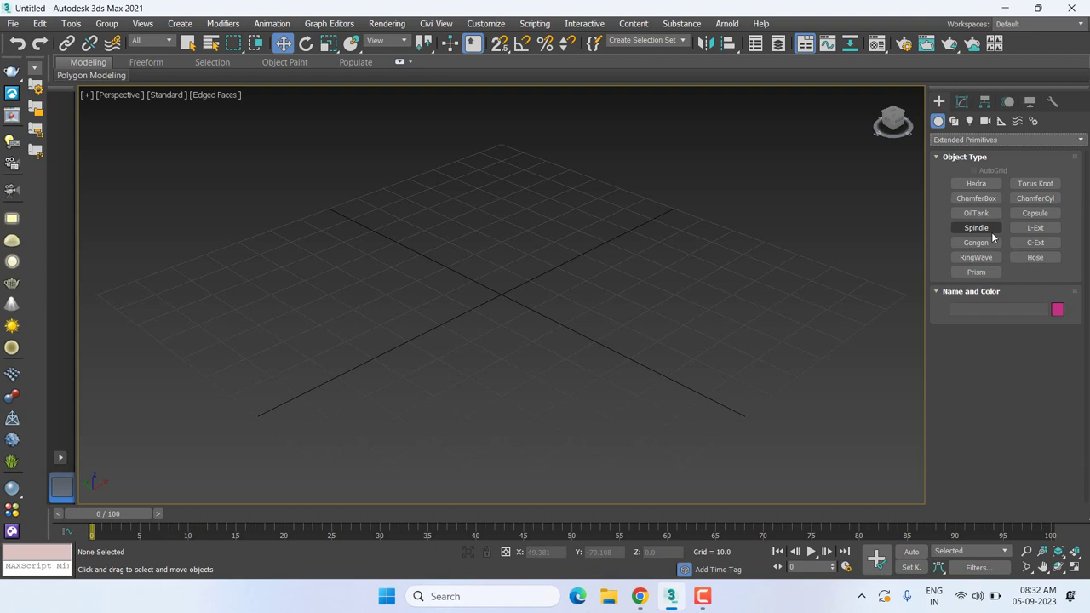
pyautogui.click(1035, 258)
pyautogui.click(976, 198)
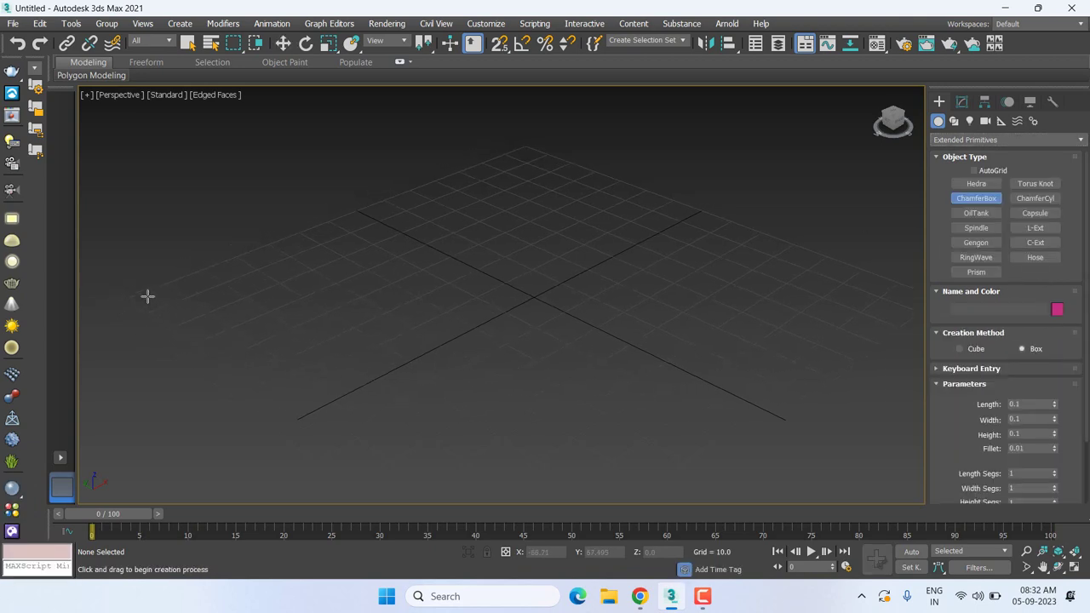
# - Draw a chamfer box cushion about 137.9 × 137.2 × 17.1 with fillet 2.634
pyautogui.moveTo(148, 295); pyautogui.dragTo(935, 298)
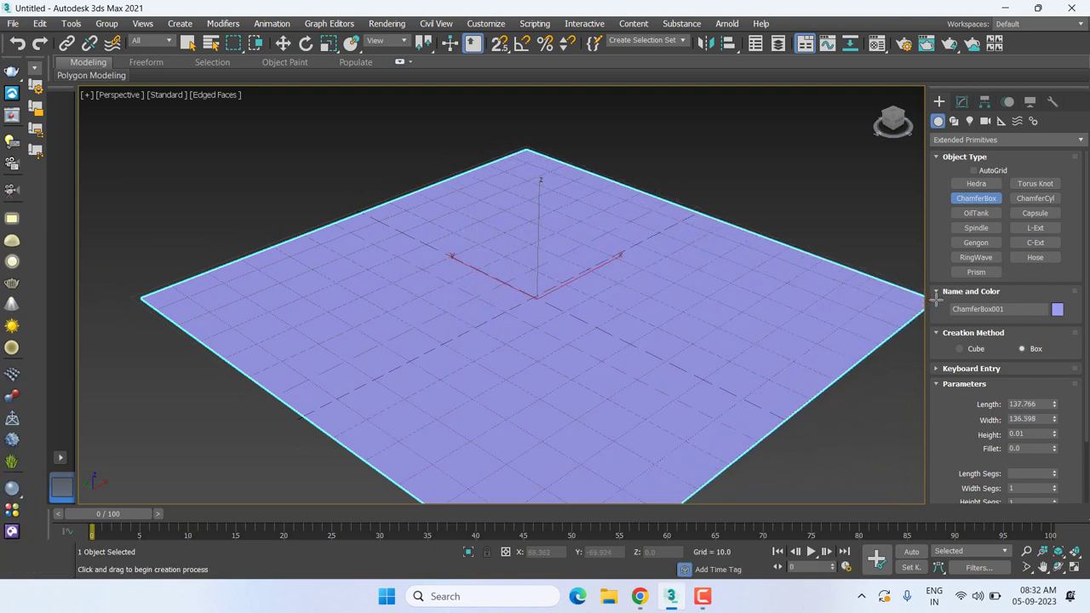
pyautogui.click(887, 223)
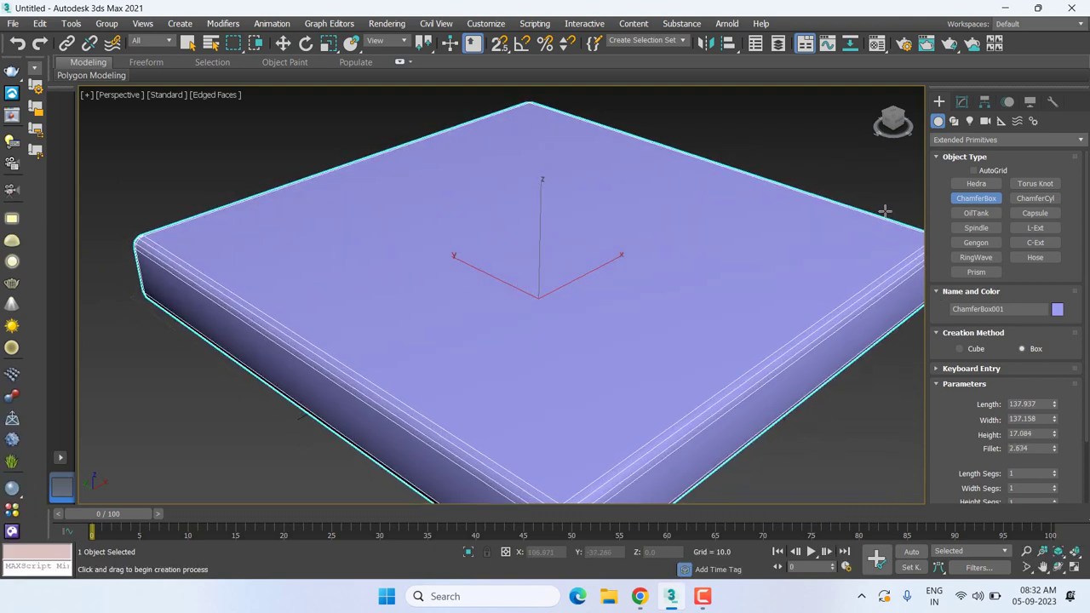
pyautogui.click(886, 211)
pyautogui.press('w')
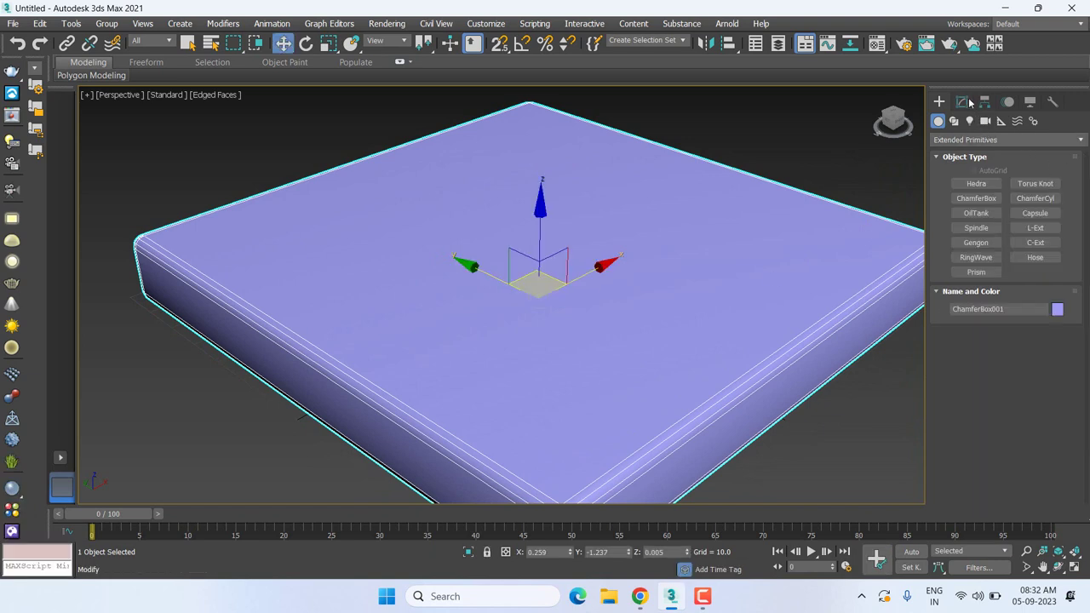
pyautogui.click(967, 102)
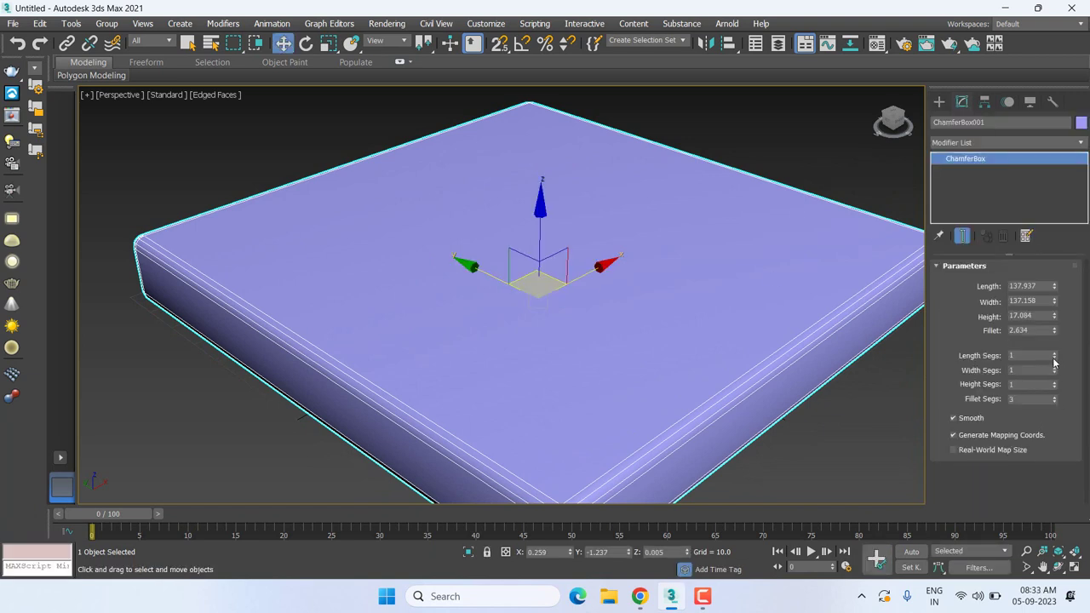
# - Raise the chamfer box's width segments and set its height segments to 4
pyautogui.click(1054, 368)
pyautogui.moveTo(1053, 371)
pyautogui.mouseDown()
pyautogui.moveTo(1054, 338)
pyautogui.moveTo(1055, 383)
pyautogui.mouseUp()
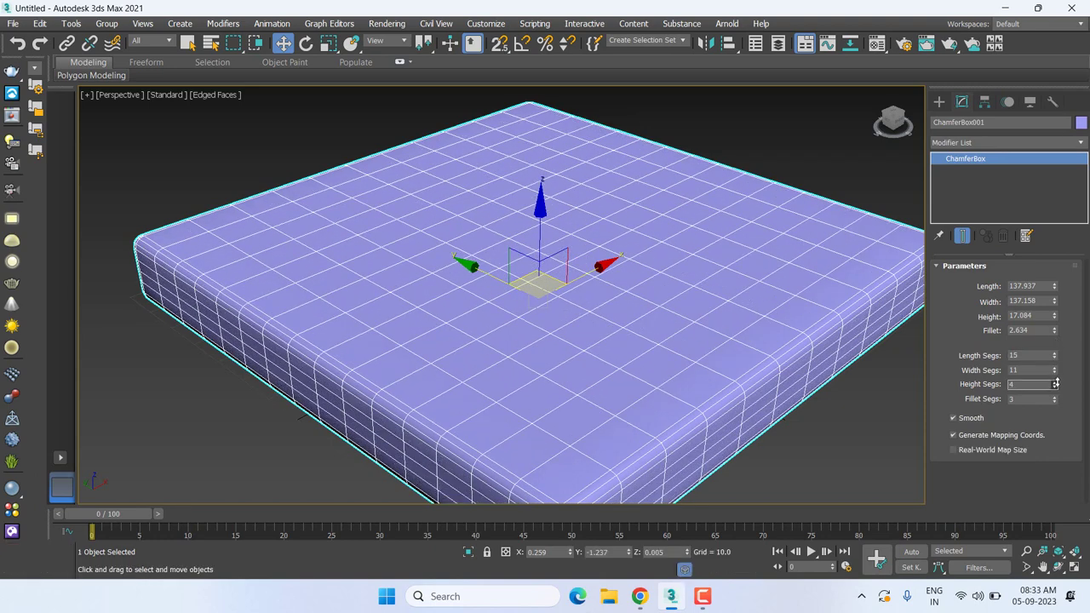
pyautogui.moveTo(710, 403); pyautogui.dragTo(702, 390, button='middle')
pyautogui.scroll(-2, 702, 390)
pyautogui.scroll(-2, 698, 385)
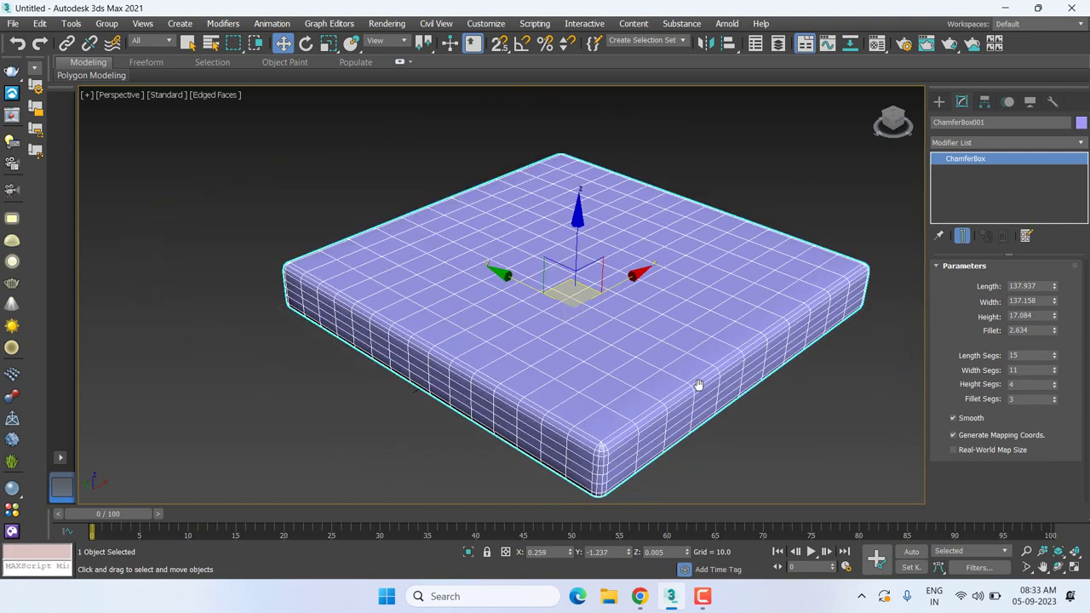
# - Apply an FFD 2x2x2 modifier to ChamferBox001 from the Modifier List
pyautogui.click(991, 143)
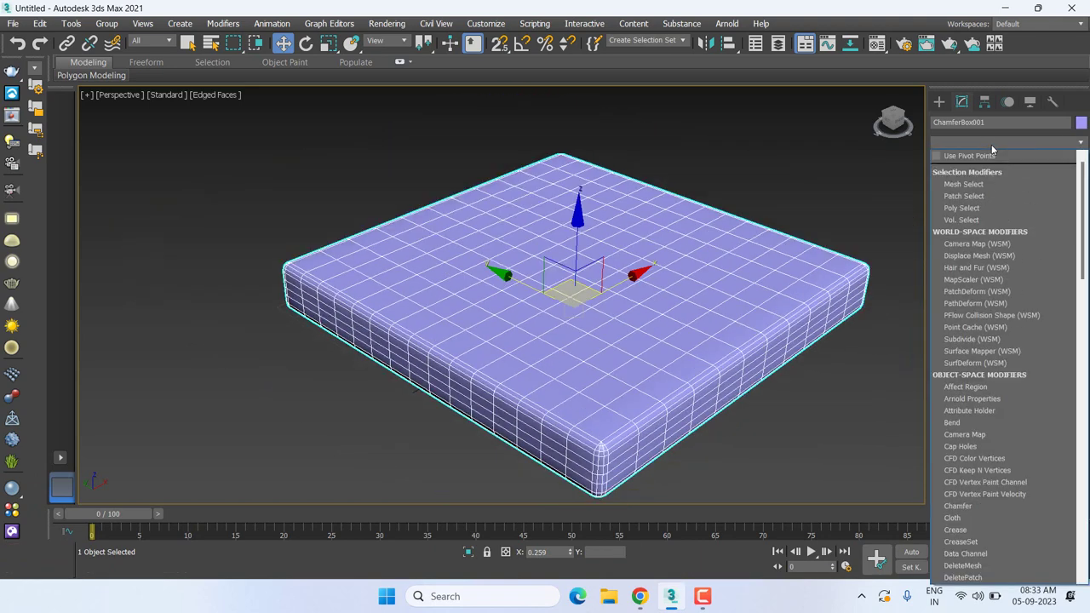
pyautogui.press('f')
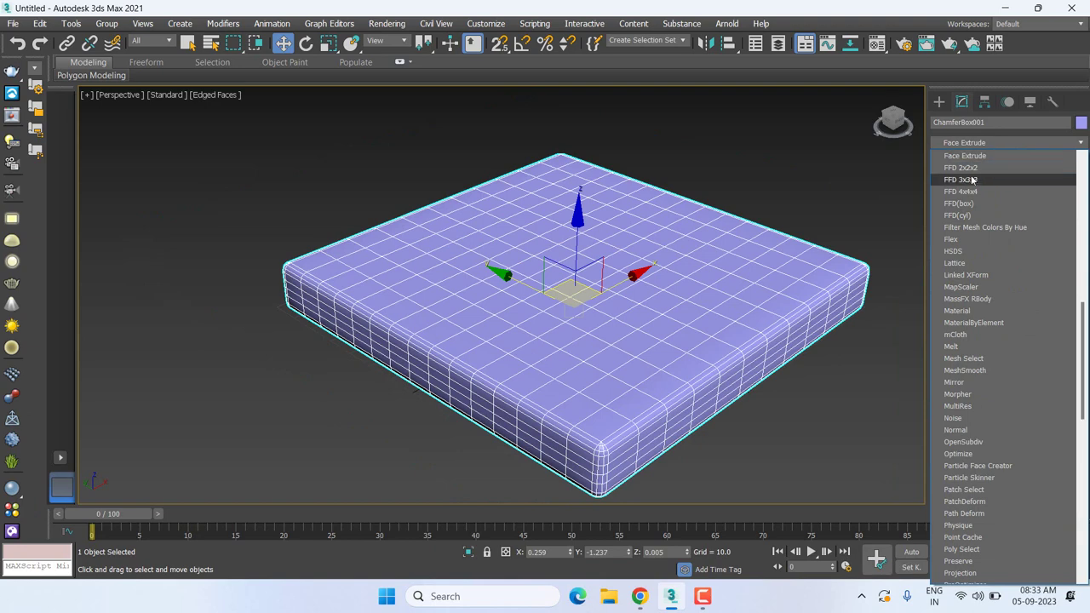
pyautogui.press('f')
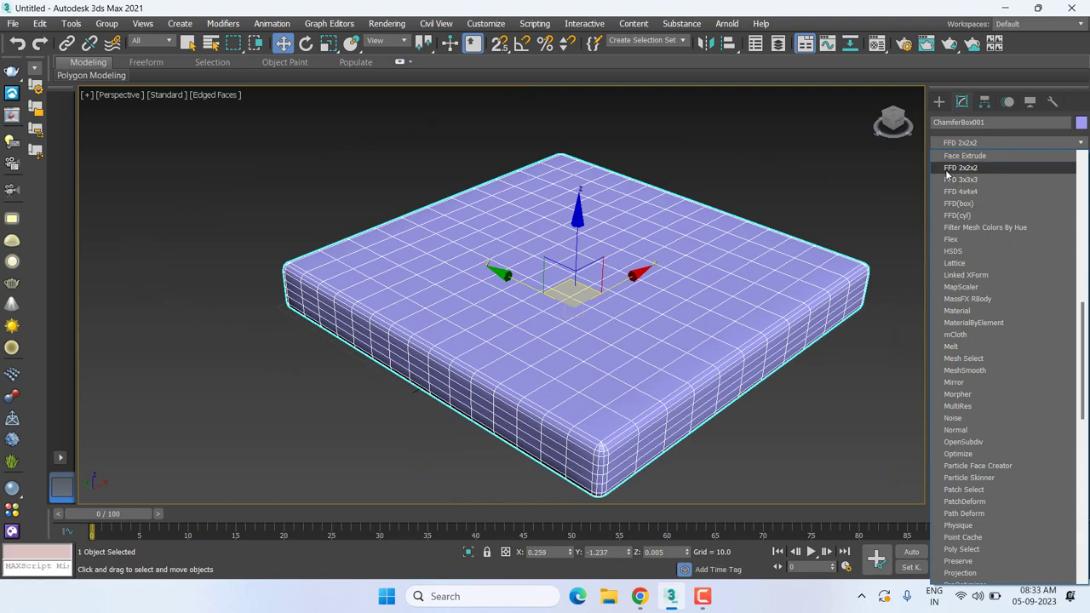
pyautogui.press('f')
pyautogui.click(960, 168)
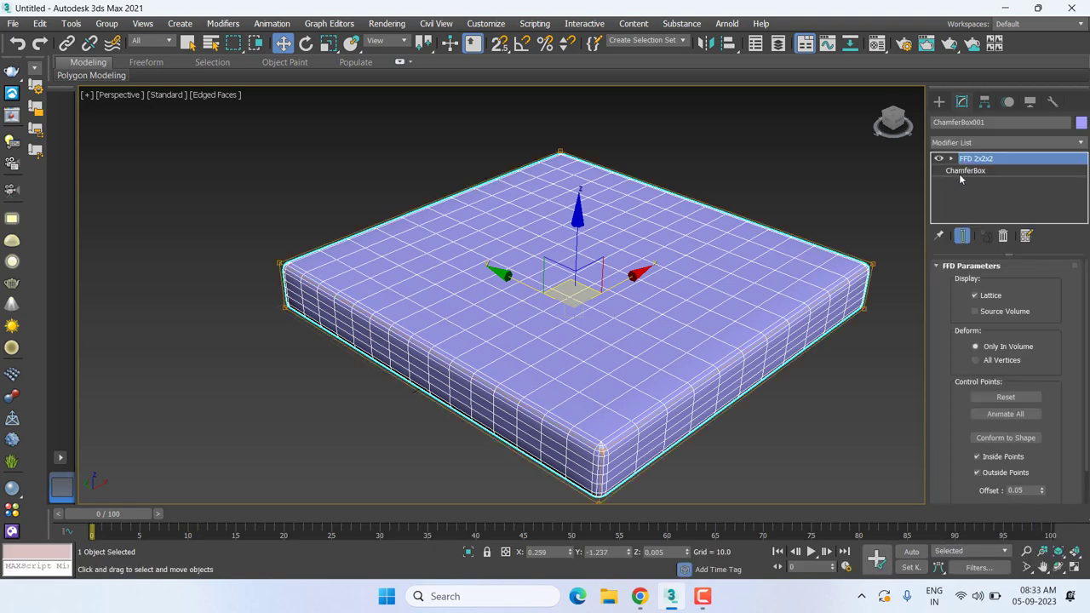
# - Expand FFD 2x2x2 in the stack and switch to its Control Points sub-object
pyautogui.click(1002, 143)
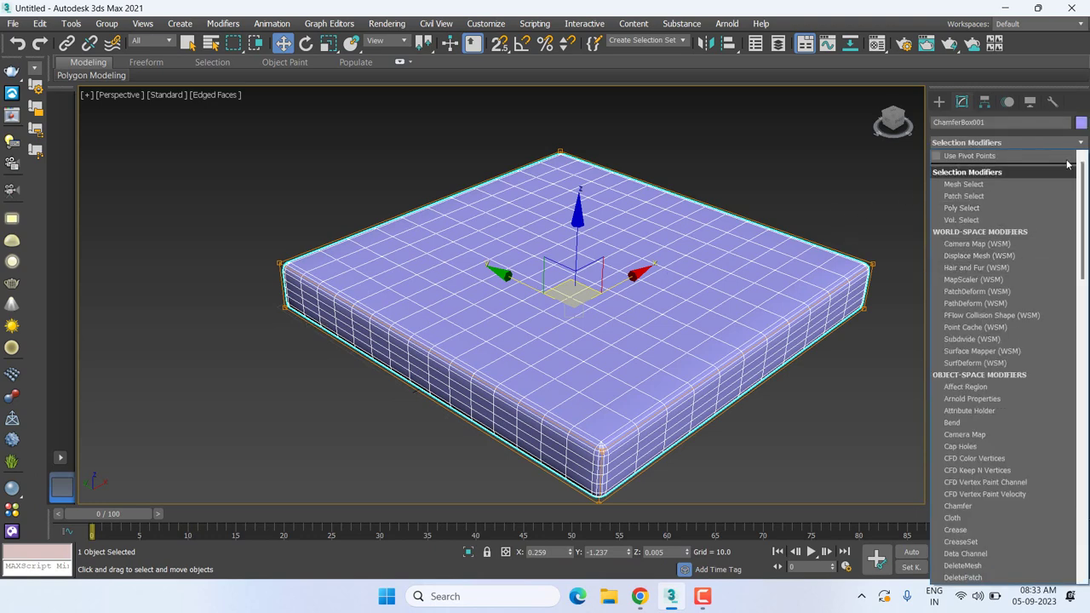
pyautogui.click(963, 169)
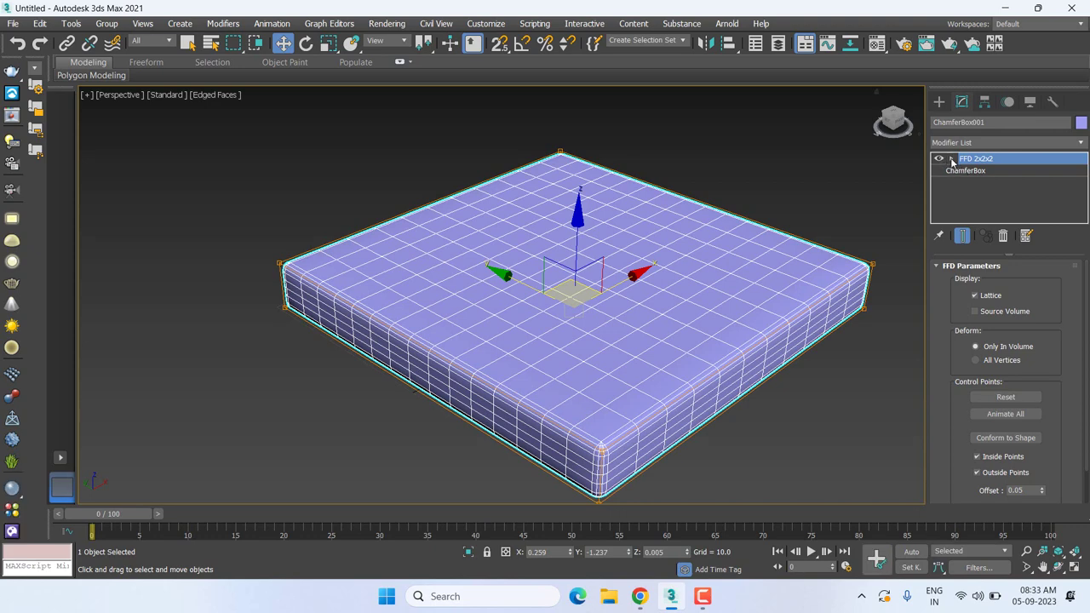
pyautogui.click(952, 160)
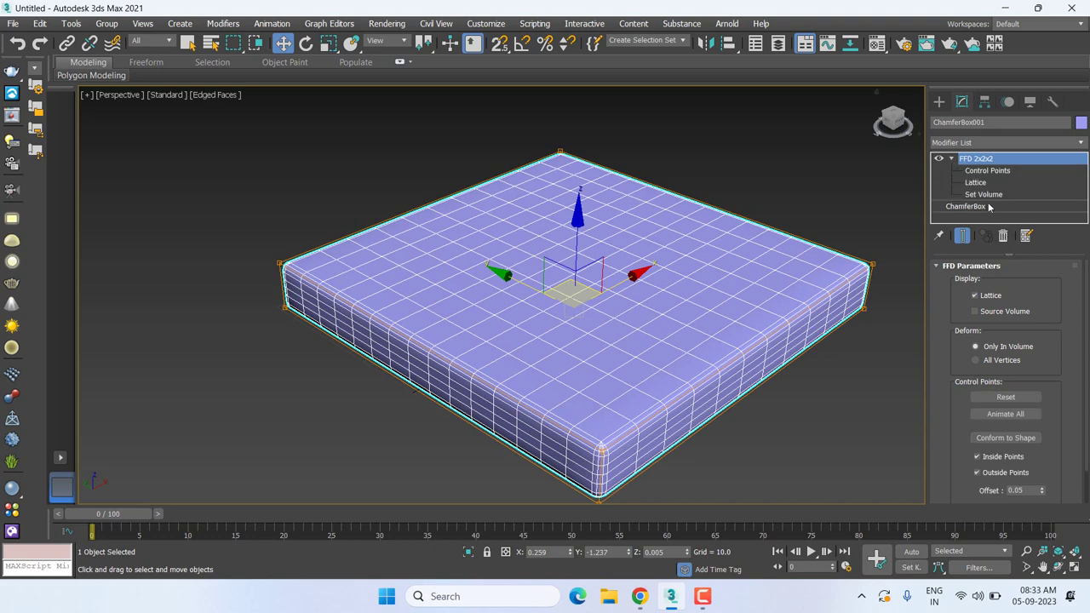
pyautogui.click(983, 171)
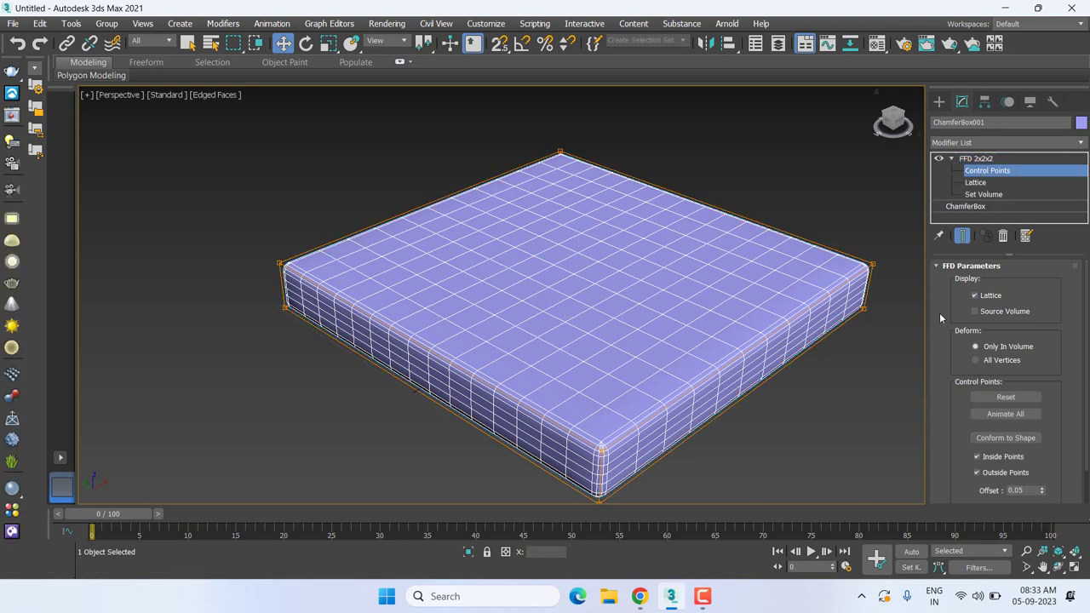
# - Test-raise the box's right-corner control point, then undo the deformation
pyautogui.scroll(1, 720, 285)
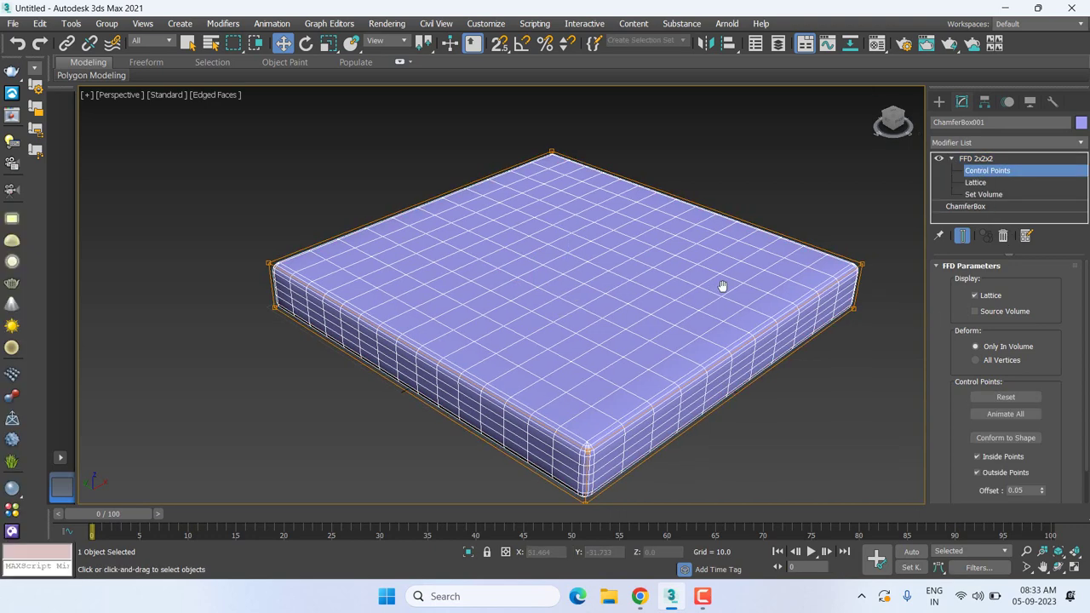
pyautogui.scroll(3, 520, 297)
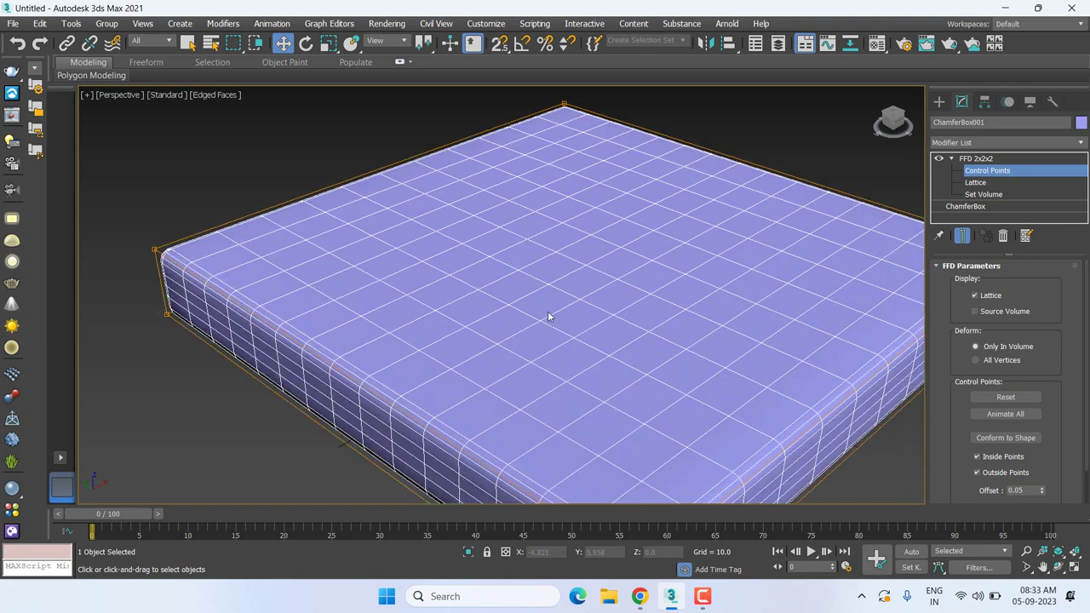
pyautogui.moveTo(549, 314); pyautogui.dragTo(511, 286, button='middle')
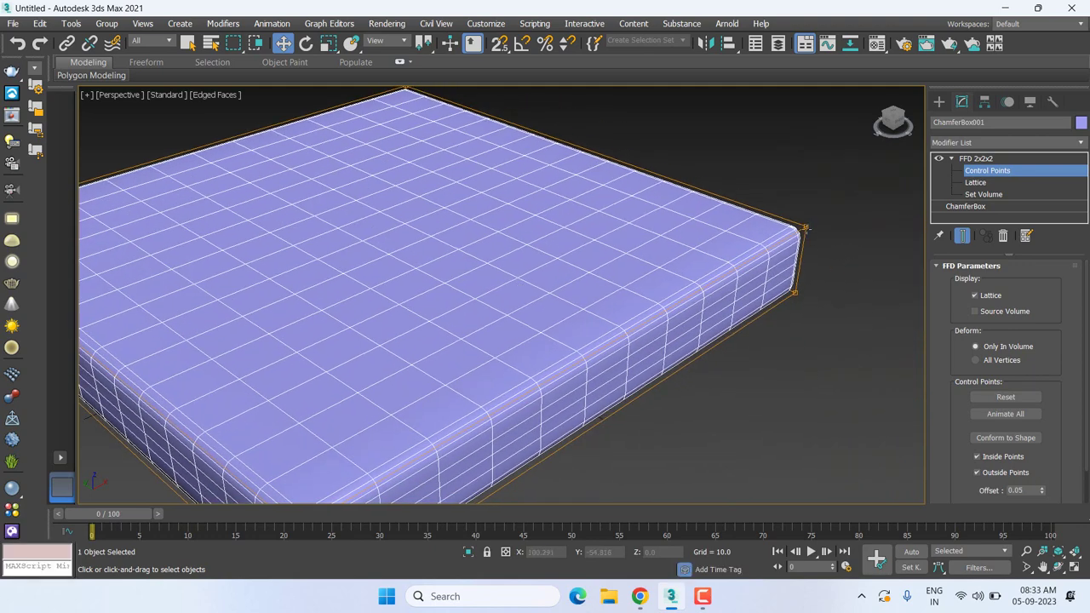
pyautogui.click(804, 228)
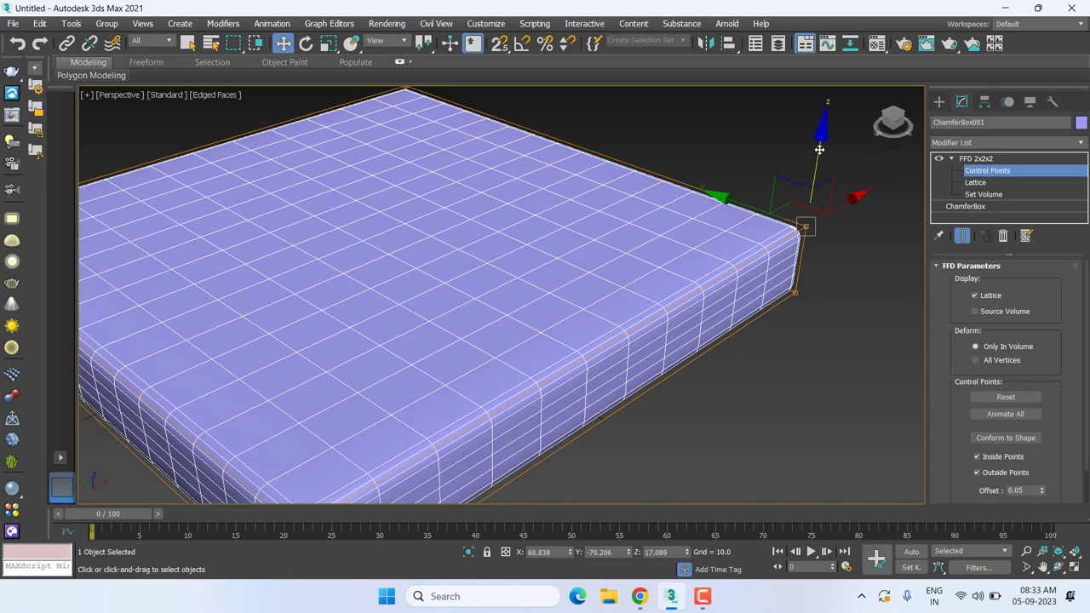
pyautogui.moveTo(820, 150); pyautogui.dragTo(706, 160)
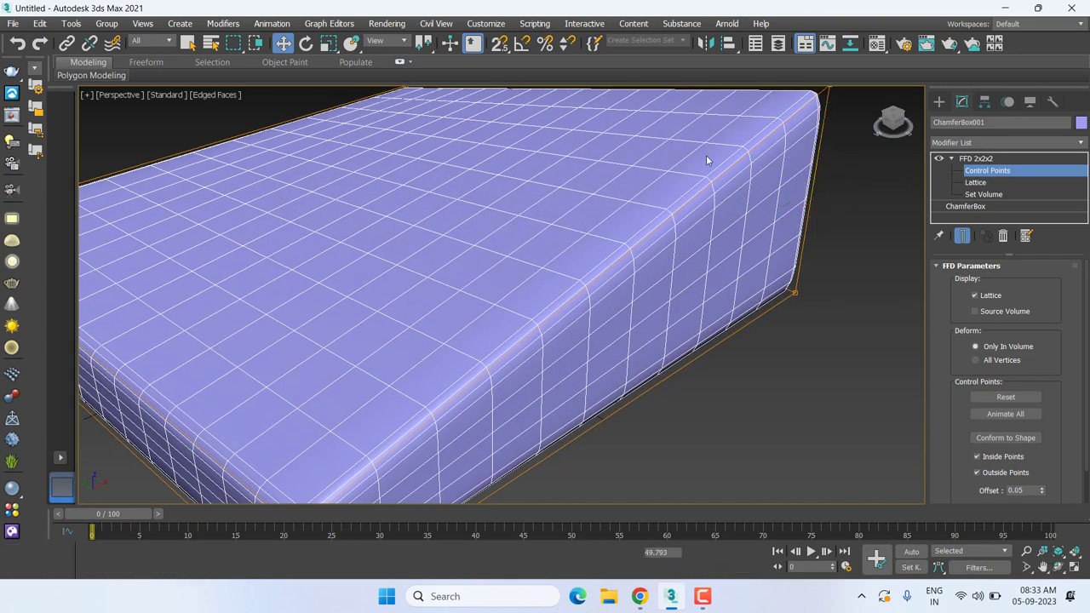
pyautogui.scroll(-5, 689, 250)
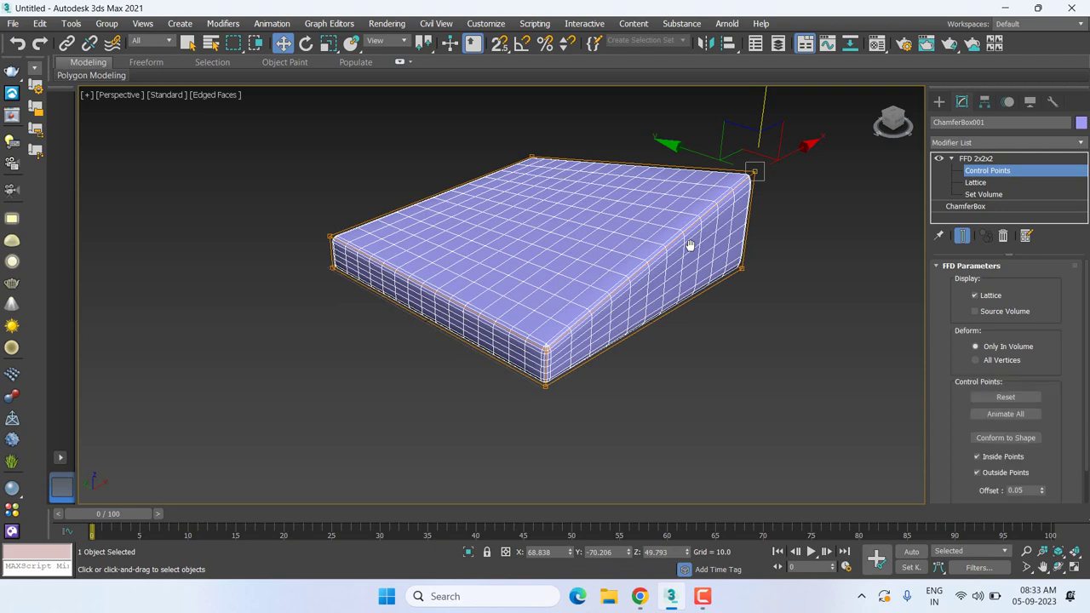
pyautogui.moveTo(690, 245); pyautogui.dragTo(700, 270, button='middle')
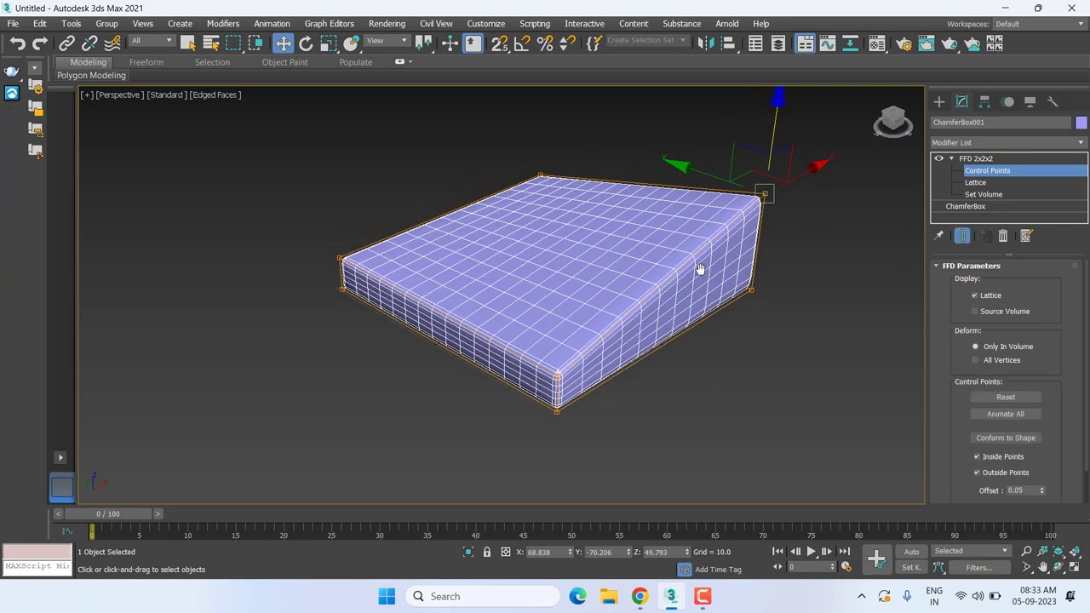
pyautogui.moveTo(700, 270); pyautogui.dragTo(708, 290, button='middle')
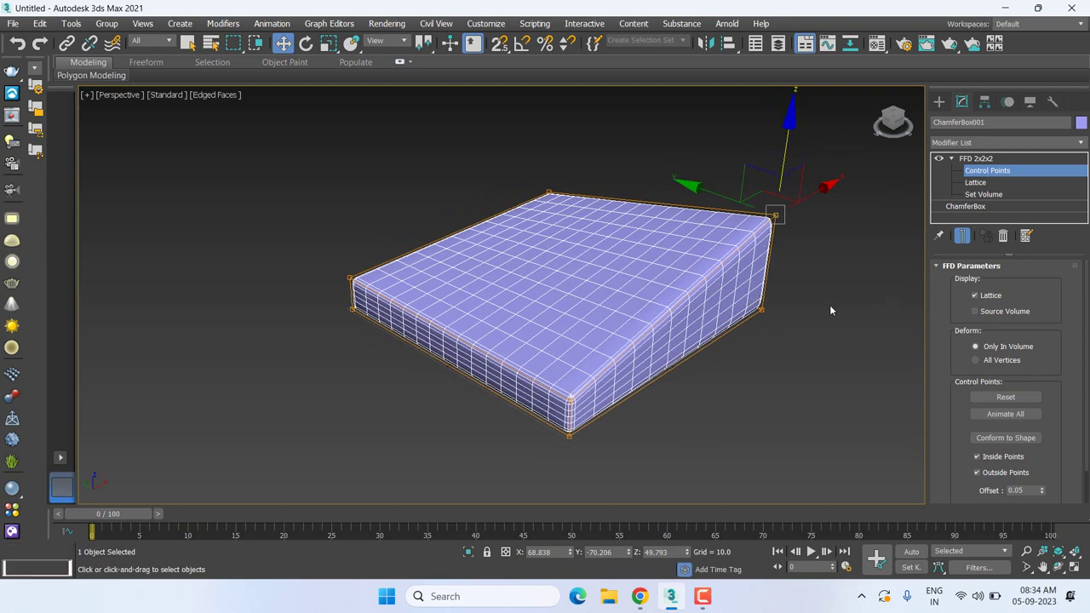
pyautogui.hotkey('ctrl', 'z')
# - Stretch the right corner far along X, undo it, and return to FFD 2x2x2 level
pyautogui.moveTo(750, 388); pyautogui.dragTo(800, 215)
pyautogui.moveTo(764, 280); pyautogui.dragTo(619, 326, button='middle')
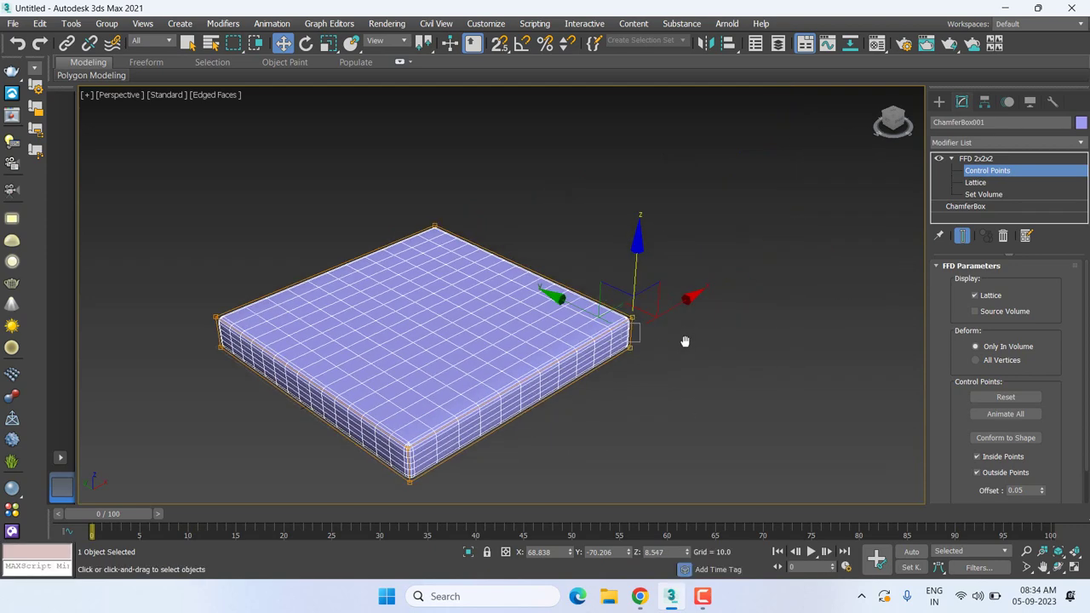
pyautogui.moveTo(657, 316)
pyautogui.mouseDown()
pyautogui.moveTo(954, 257)
pyautogui.moveTo(1087, 204)
pyautogui.mouseUp()
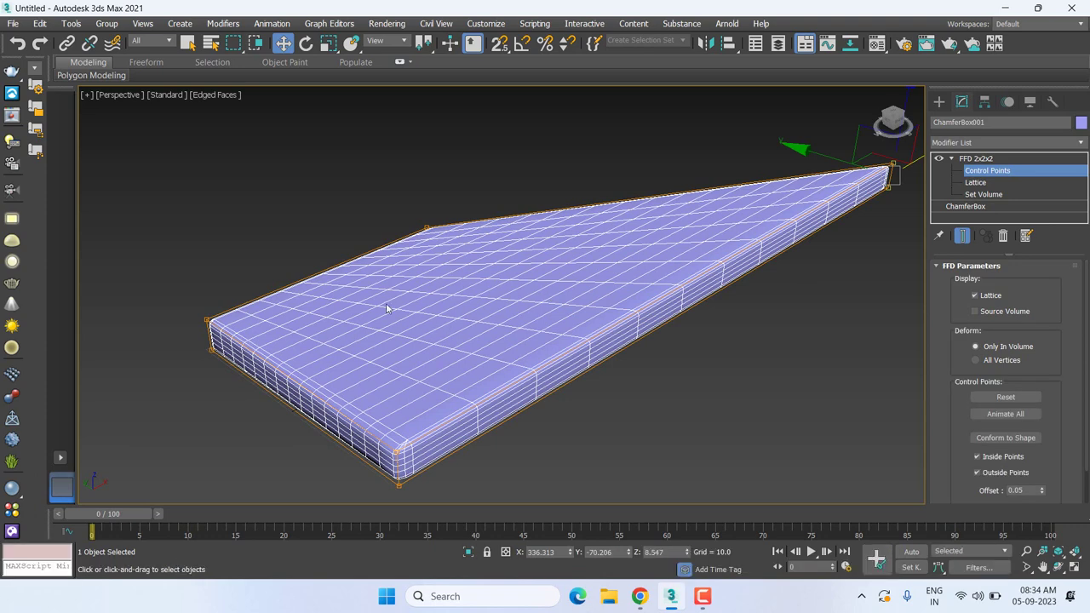
pyautogui.hotkey('ctrl', 'z')
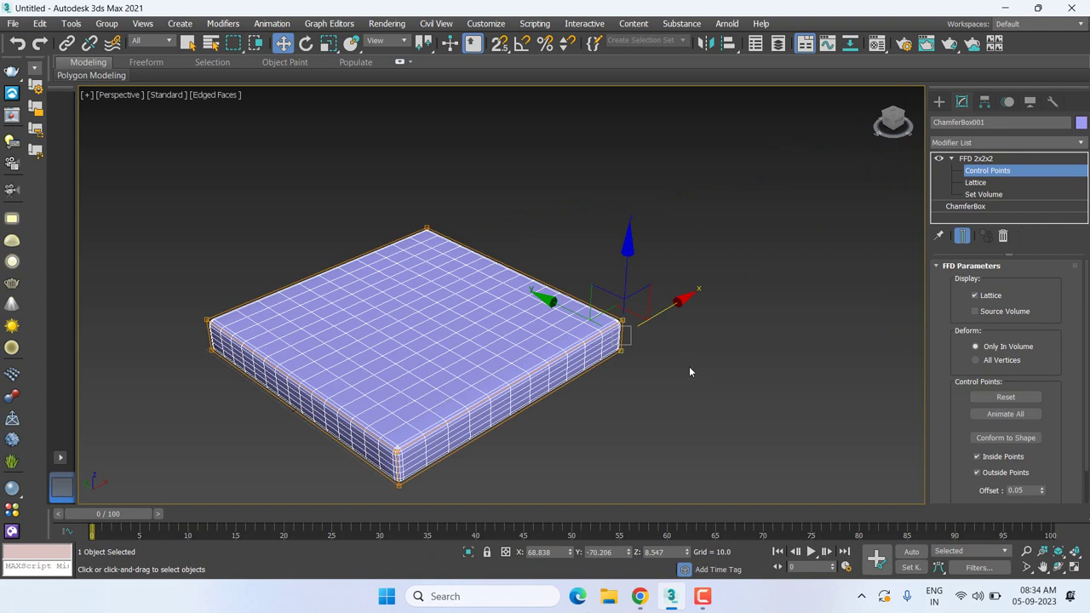
pyautogui.click(977, 159)
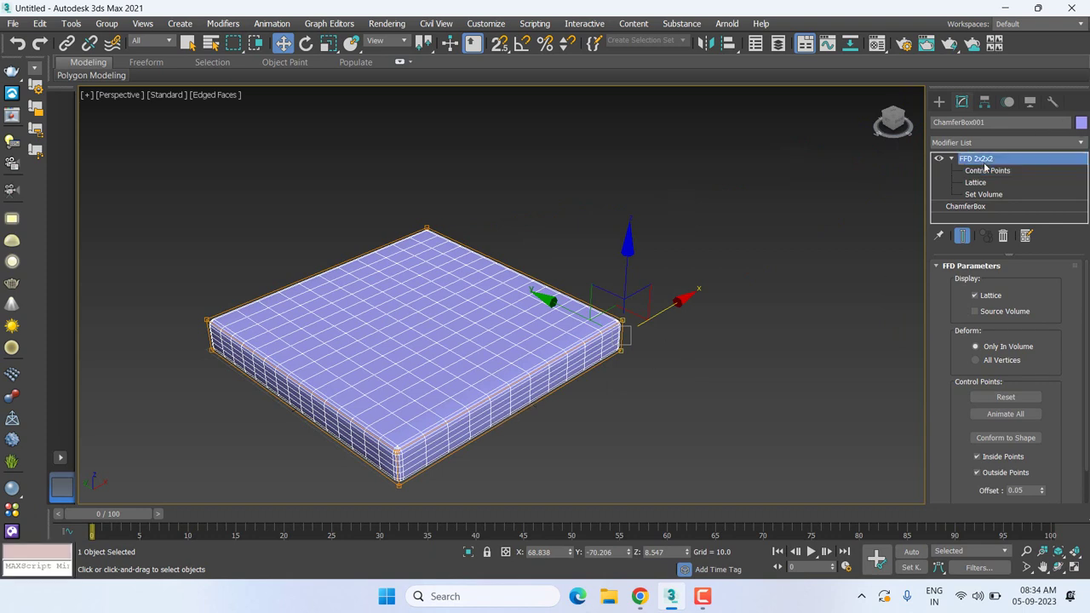
# - Replace FFD 2x2x2 with FFD 3x3x3 and enter its Control Points
pyautogui.click(1004, 236)
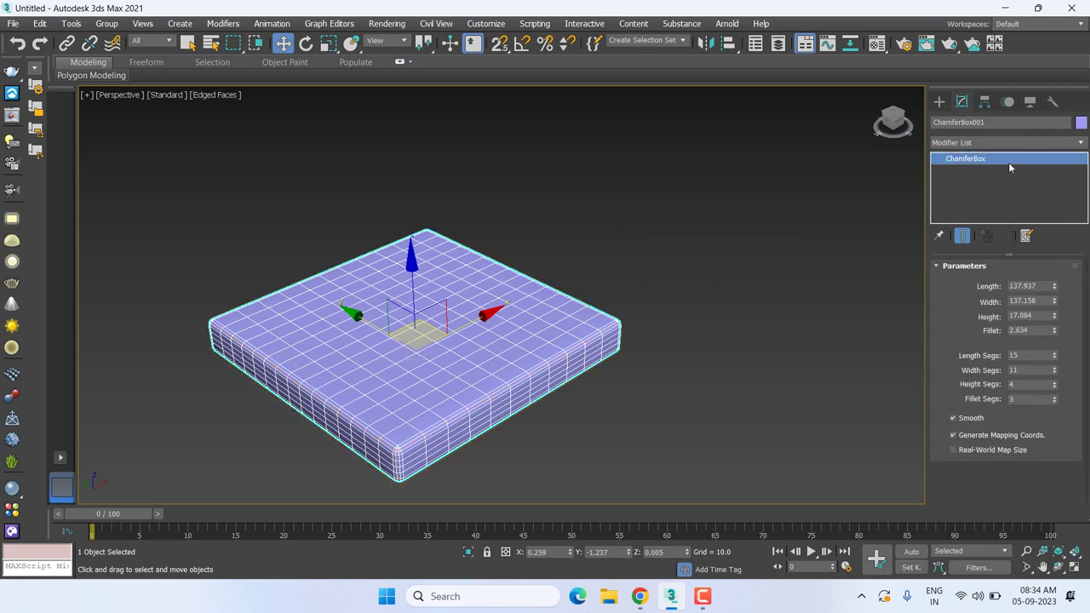
pyautogui.click(1010, 142)
pyautogui.press('f')
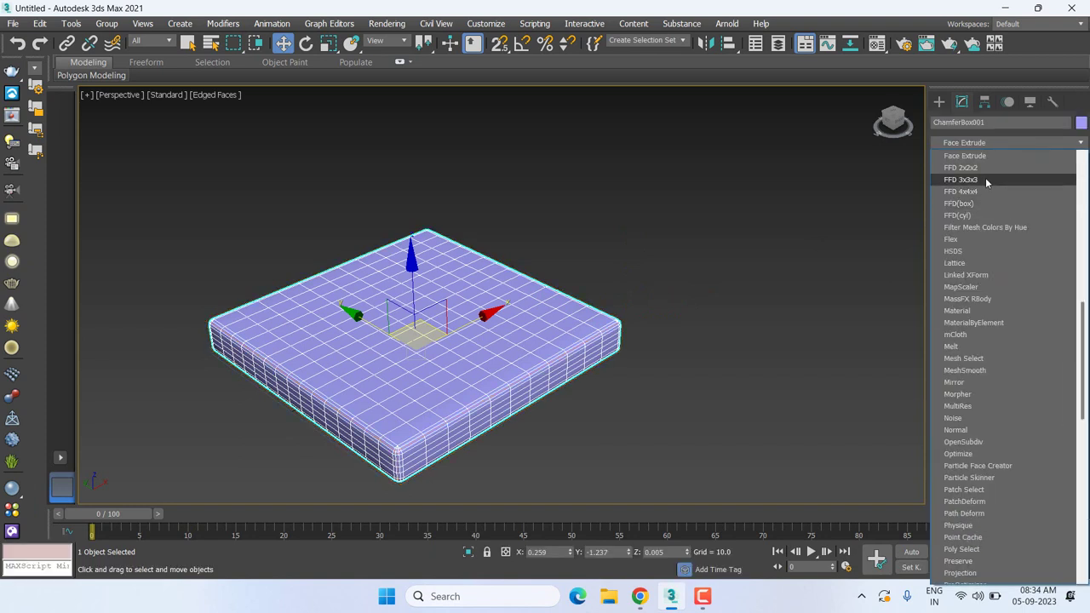
pyautogui.click(985, 179)
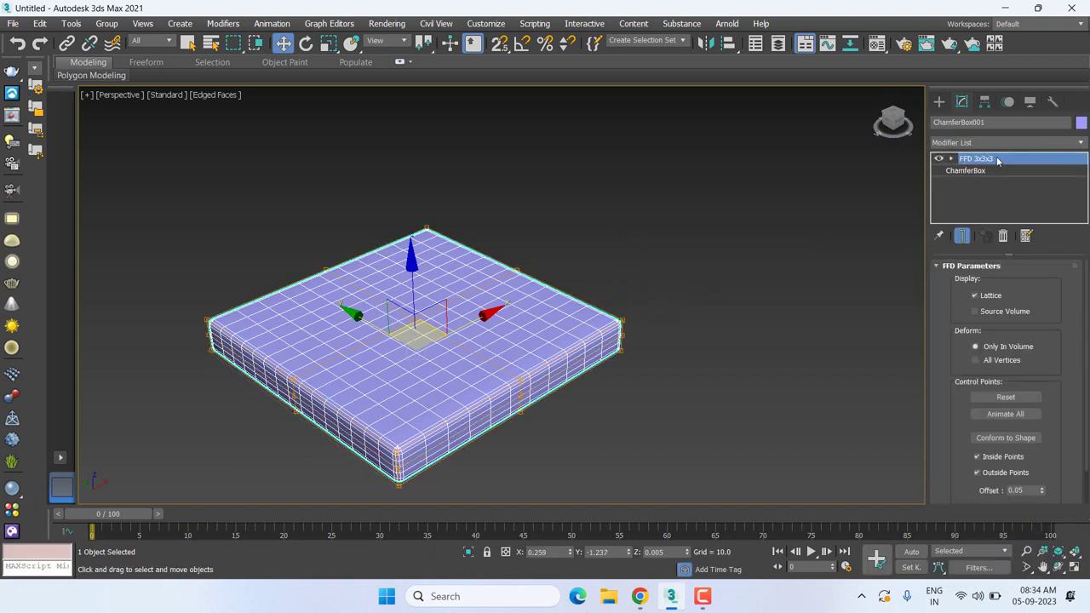
pyautogui.click(951, 159)
pyautogui.click(987, 171)
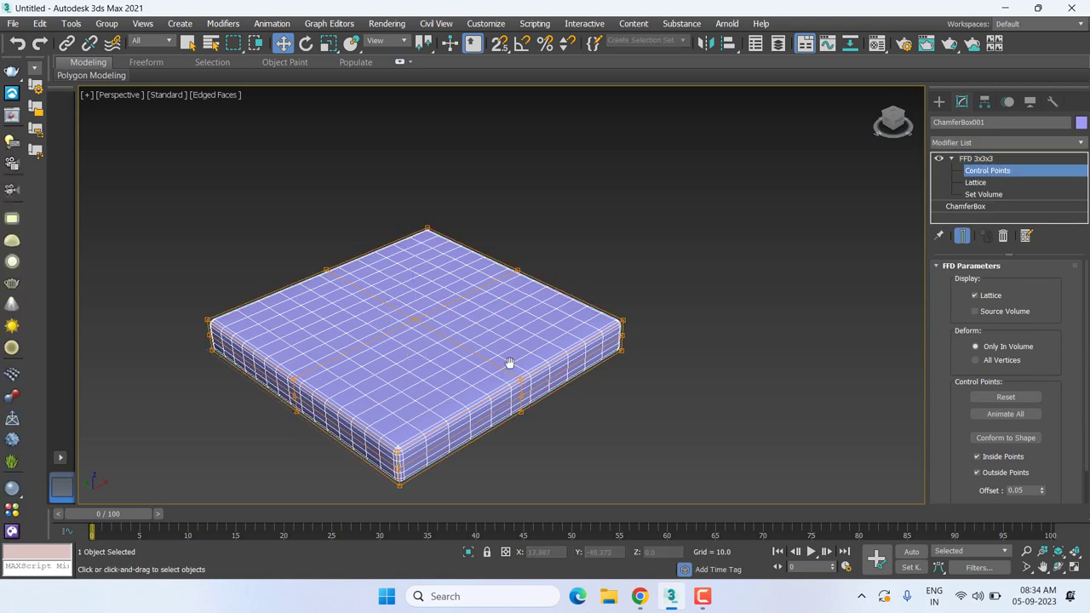
# - In Top view, stretch the lattice's right-side points along X, then undo it
pyautogui.moveTo(416, 310); pyautogui.dragTo(492, 268, button='middle')
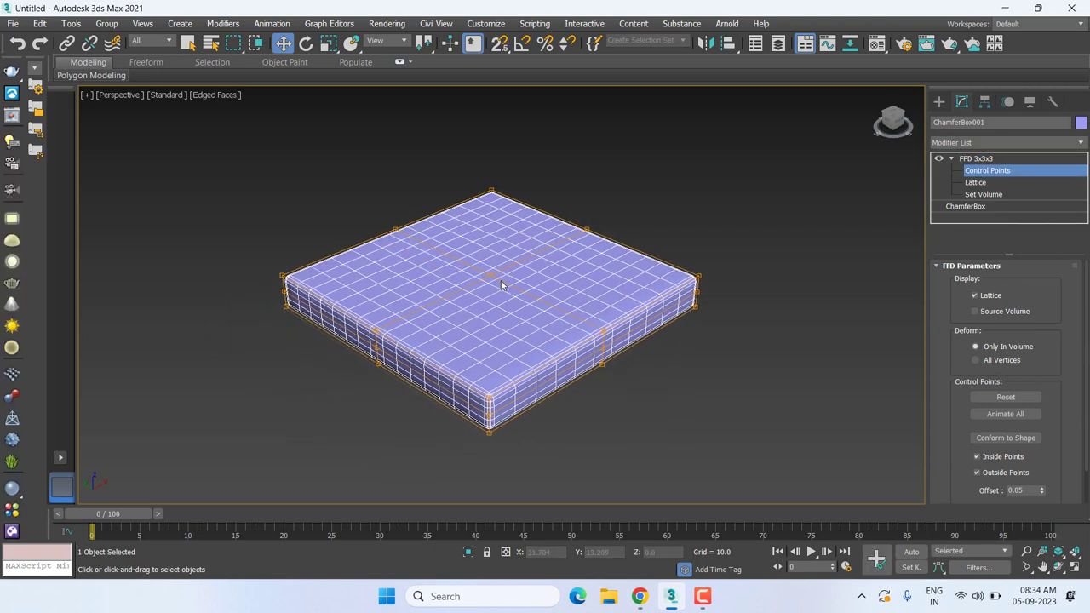
pyautogui.press('t')
pyautogui.moveTo(609, 137); pyautogui.dragTo(734, 485)
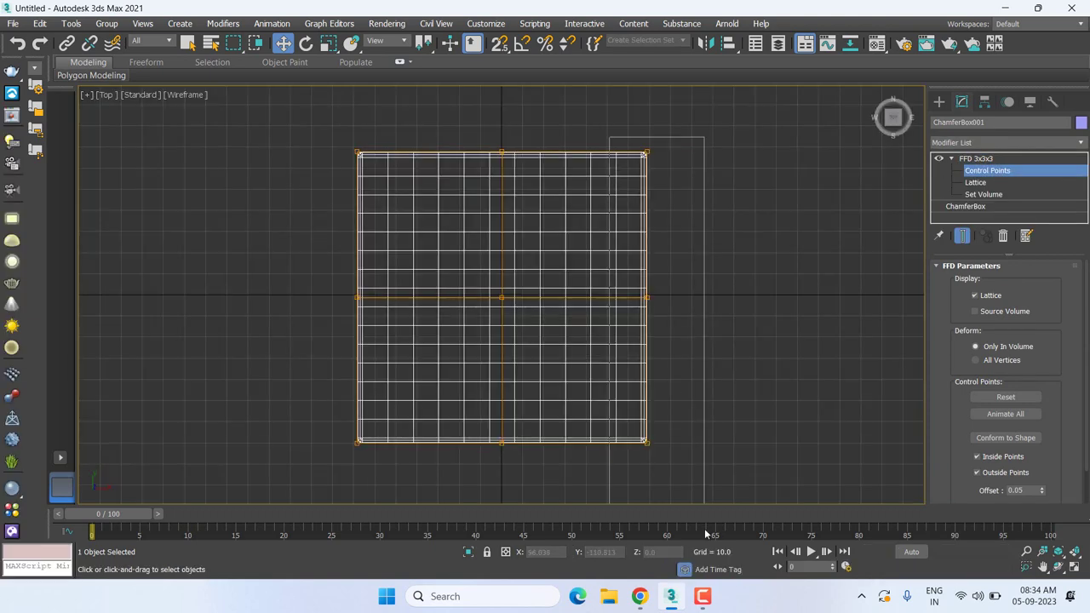
pyautogui.scroll(-2, 671, 341)
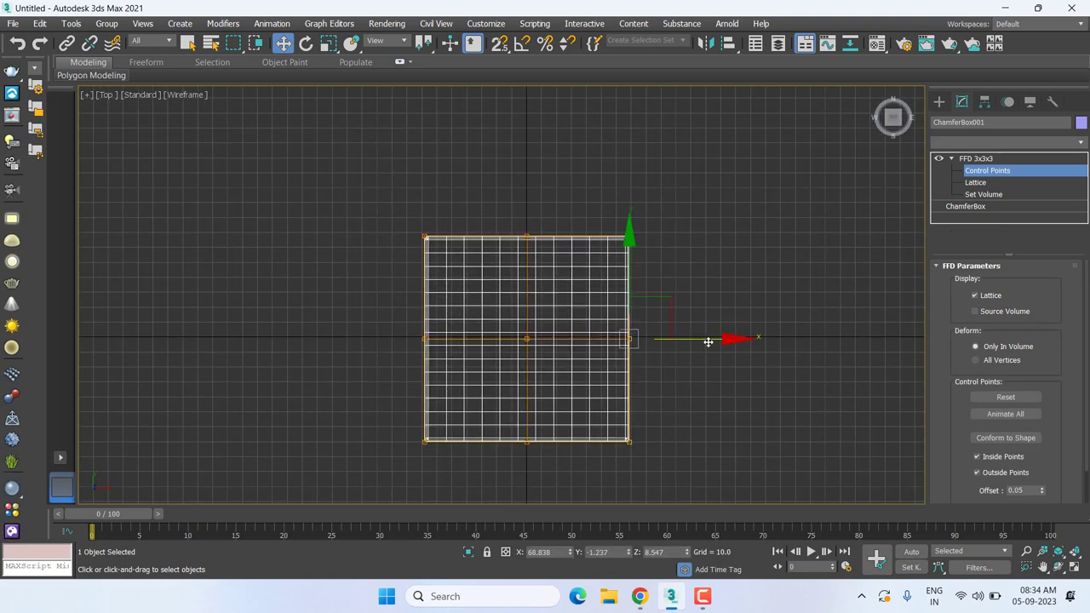
pyautogui.moveTo(707, 340); pyautogui.dragTo(896, 341)
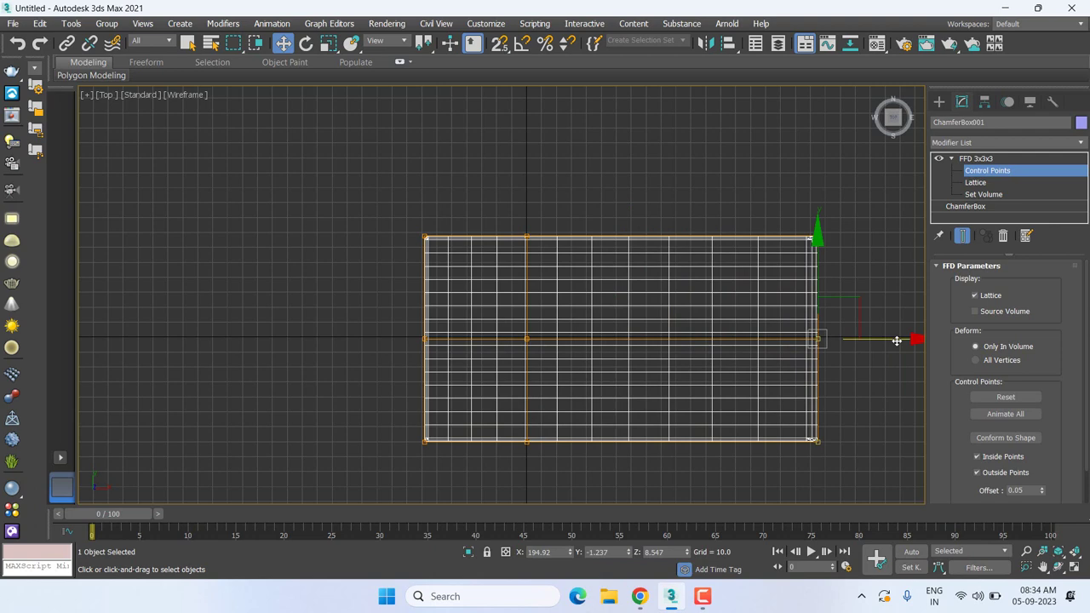
pyautogui.hotkey('ctrl', 'z')
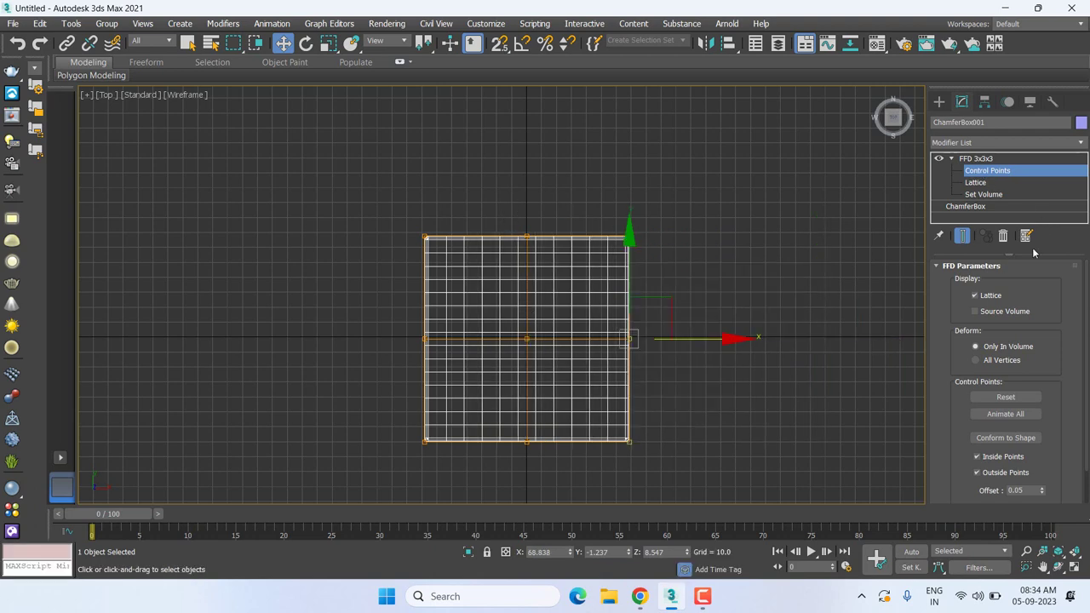
pyautogui.click(976, 158)
# - Delete FFD 3x3x3 and add an FFD 4x4x4 modifier instead
pyautogui.click(1005, 238)
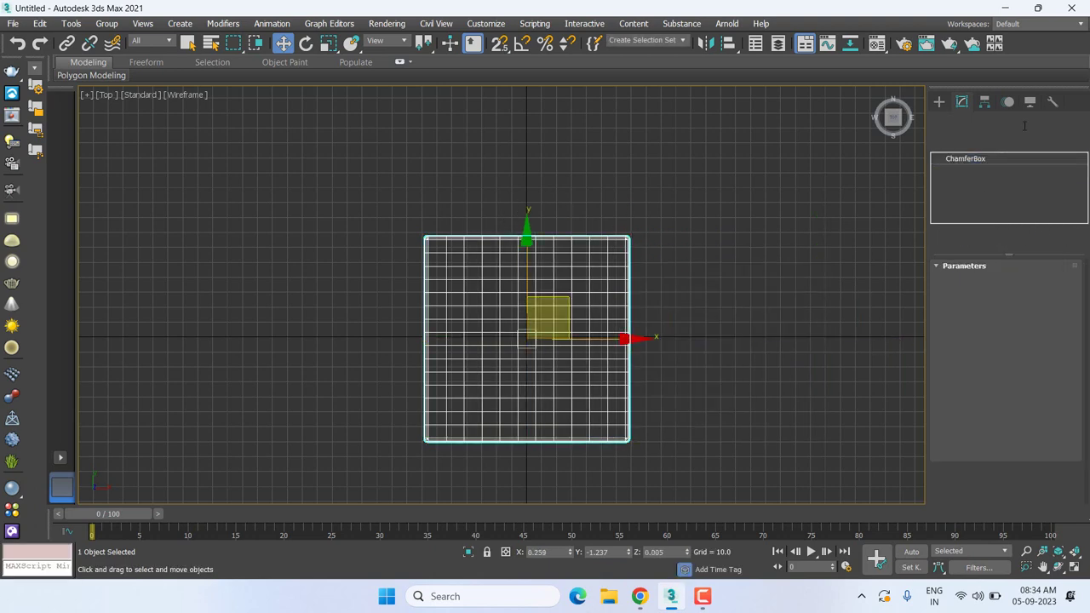
pyautogui.click(1000, 141)
pyautogui.scroll(-10, 1000, 142)
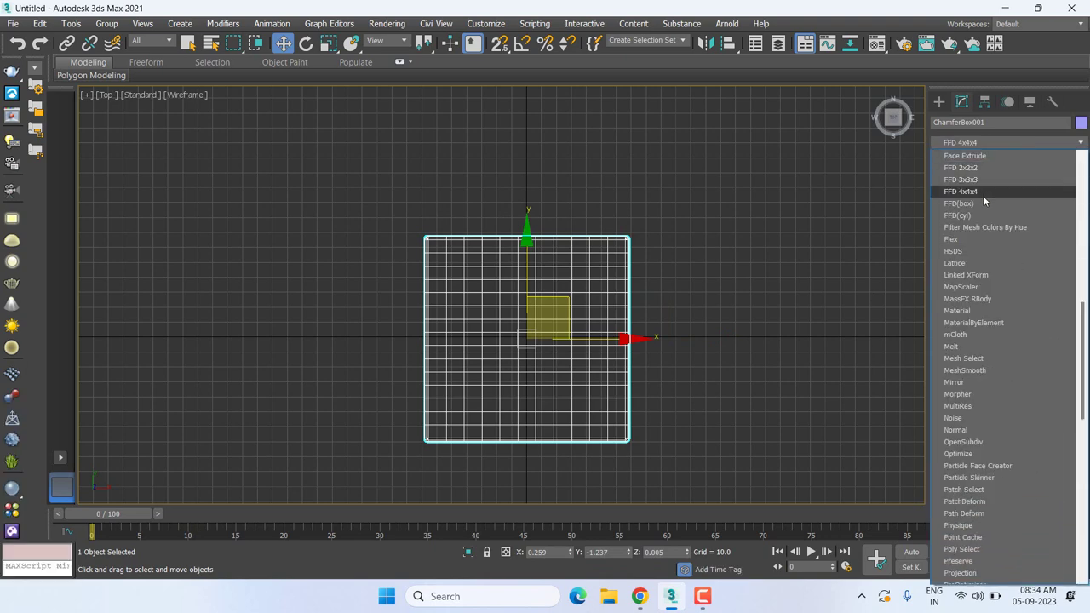
pyautogui.click(982, 196)
# - In Top view, enter FFD 4x4x4 Control Points and move the right lattice points outward
pyautogui.press('p')
pyautogui.scroll(3, 645, 366)
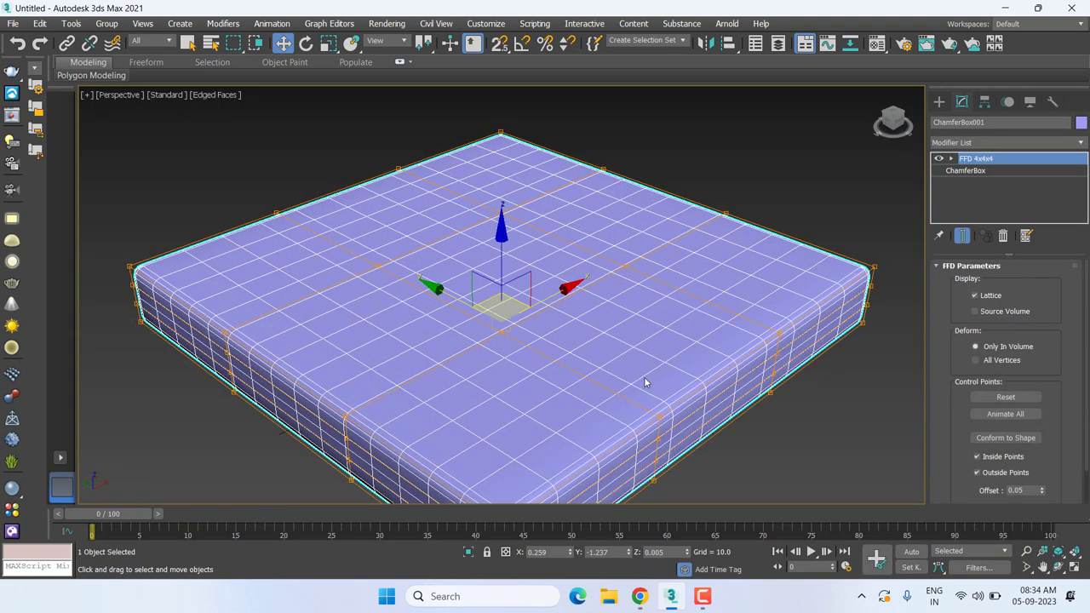
pyautogui.moveTo(647, 383); pyautogui.dragTo(627, 336, button='middle')
pyautogui.press('t')
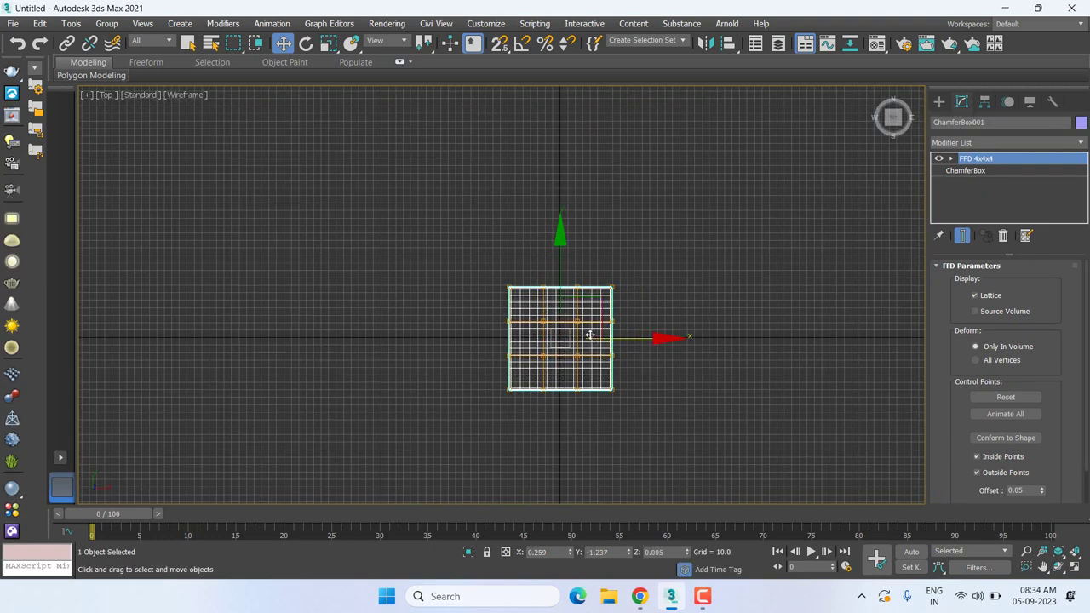
pyautogui.click(952, 158)
pyautogui.click(987, 171)
pyautogui.moveTo(564, 419); pyautogui.dragTo(705, 228)
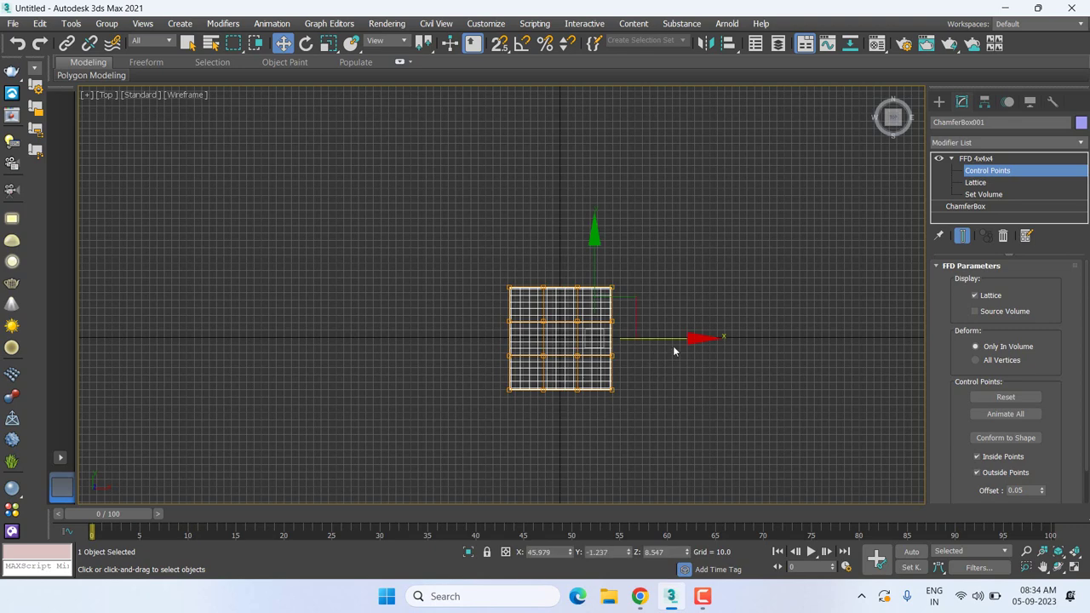
pyautogui.moveTo(673, 339); pyautogui.dragTo(686, 339)
# - Push the rightmost column right, pull the left column left, then delete FFD 4x4x4
pyautogui.moveTo(620, 402); pyautogui.dragTo(704, 227)
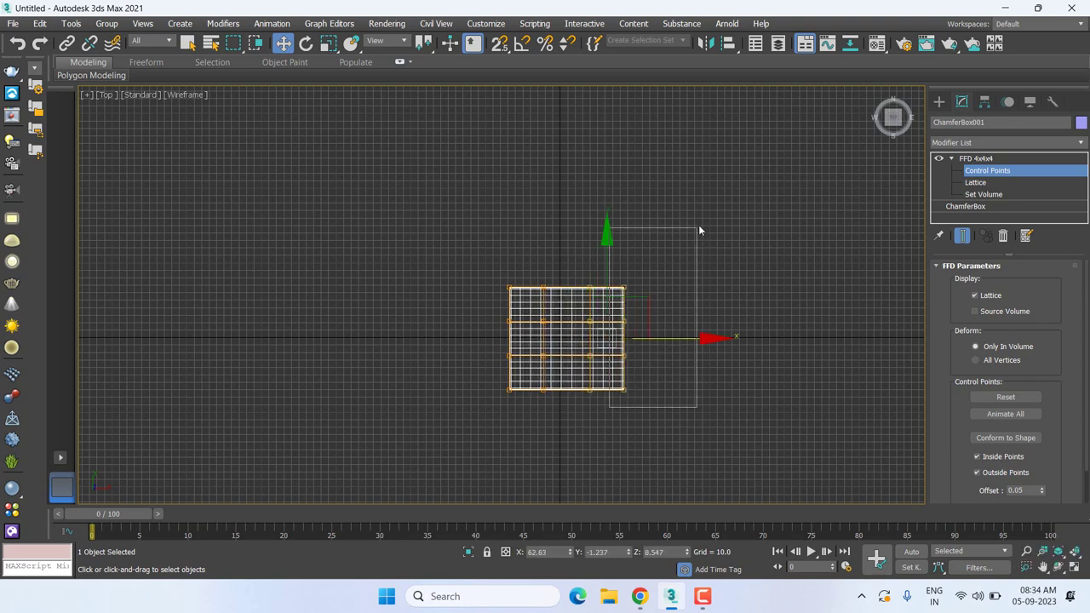
pyautogui.moveTo(708, 341); pyautogui.dragTo(726, 339)
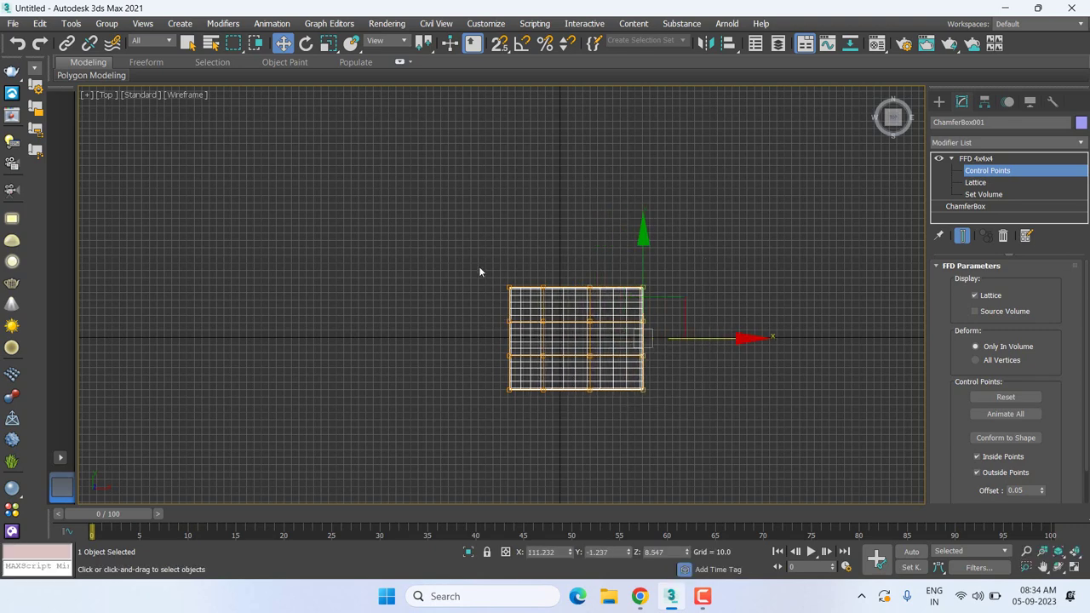
pyautogui.moveTo(478, 265); pyautogui.dragTo(534, 464)
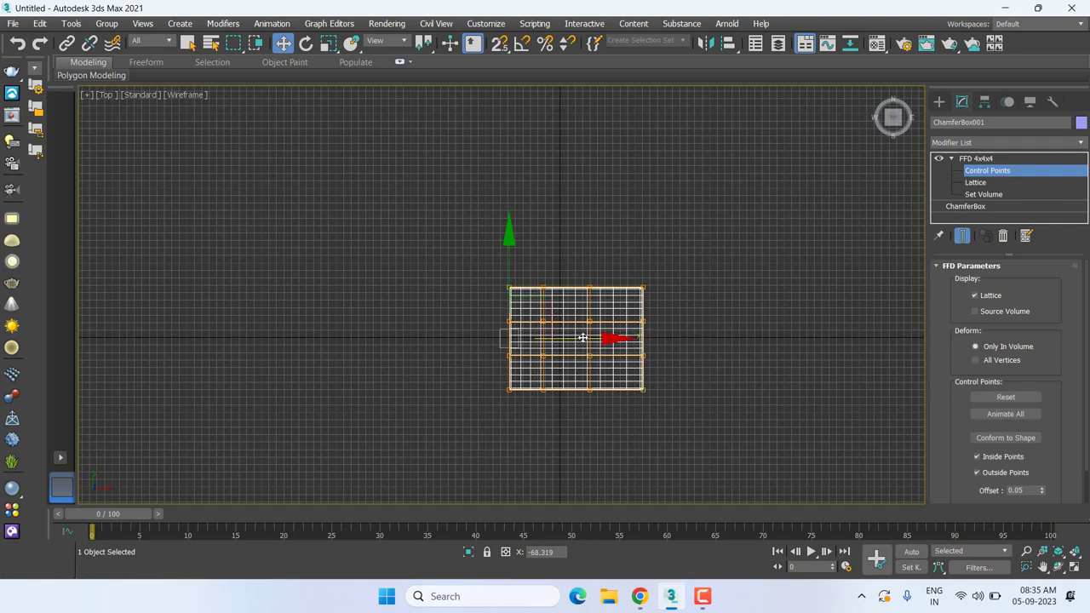
pyautogui.moveTo(582, 335); pyautogui.dragTo(541, 333)
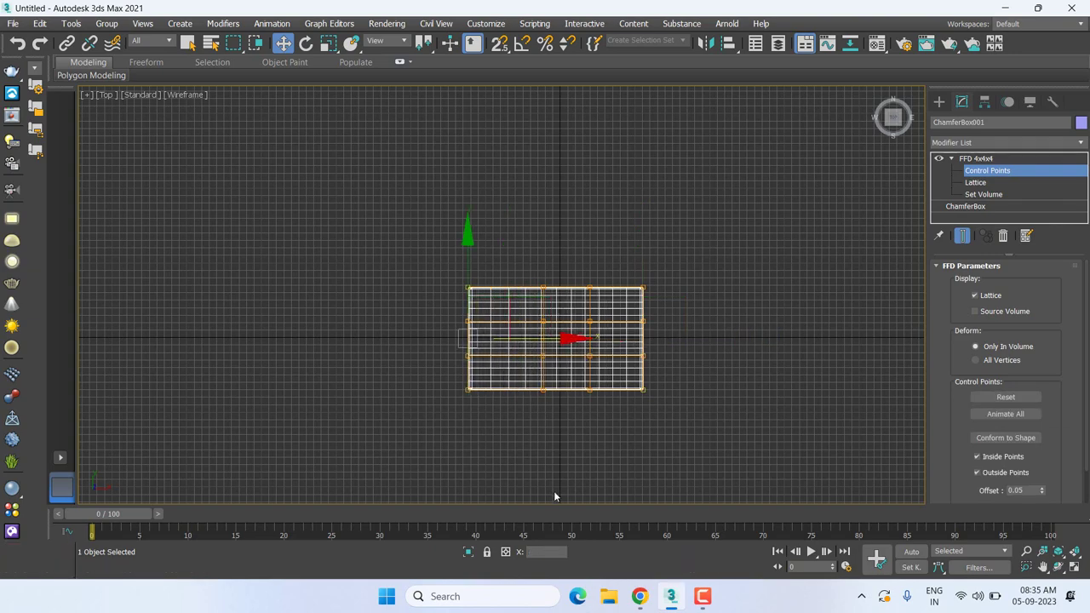
pyautogui.scroll(5, 595, 406)
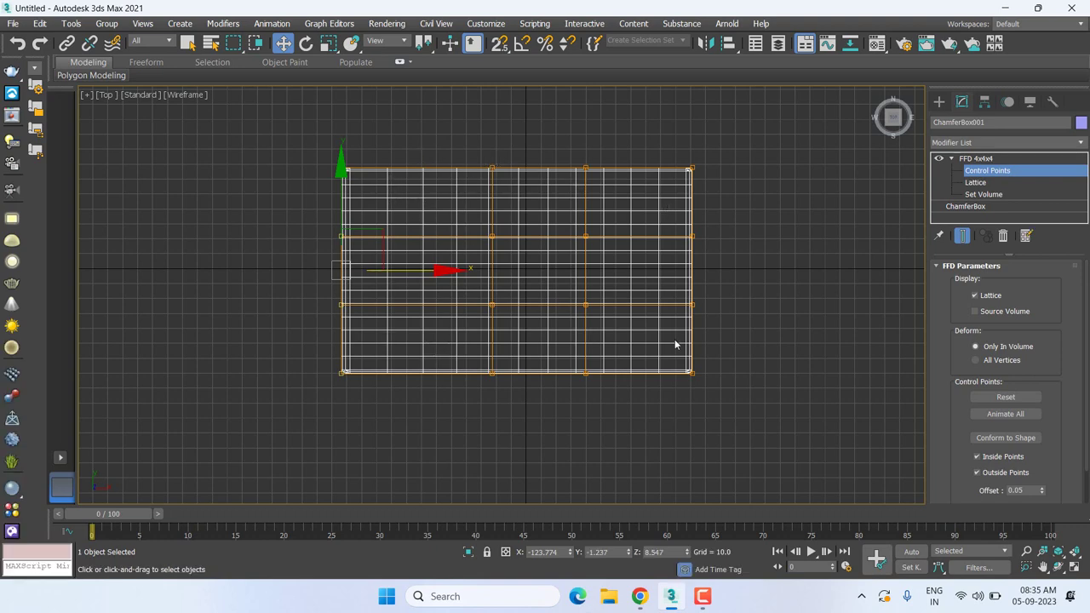
pyautogui.click(988, 159)
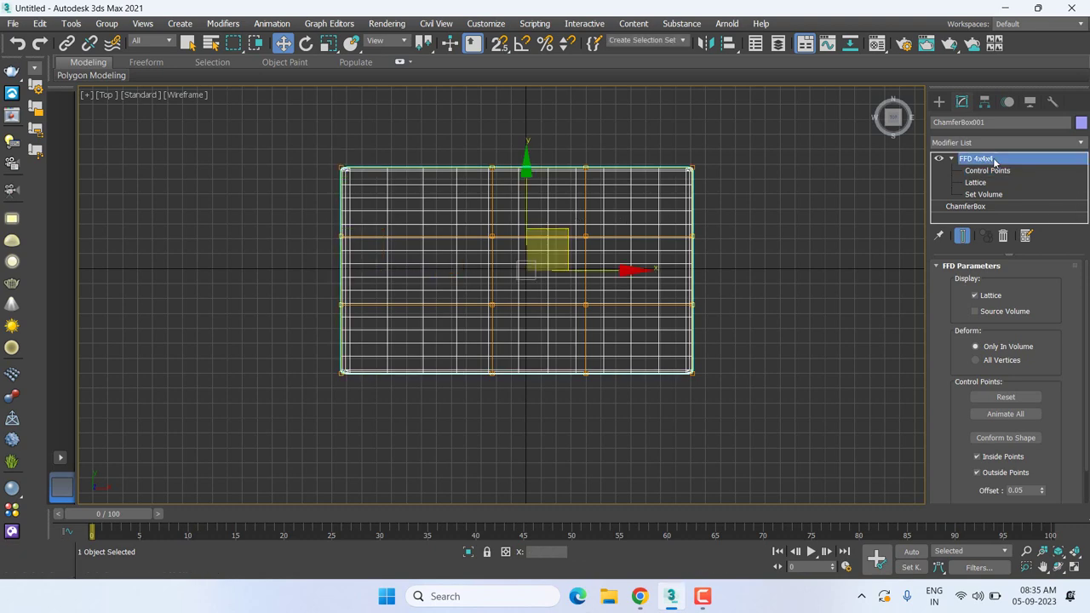
pyautogui.click(1003, 236)
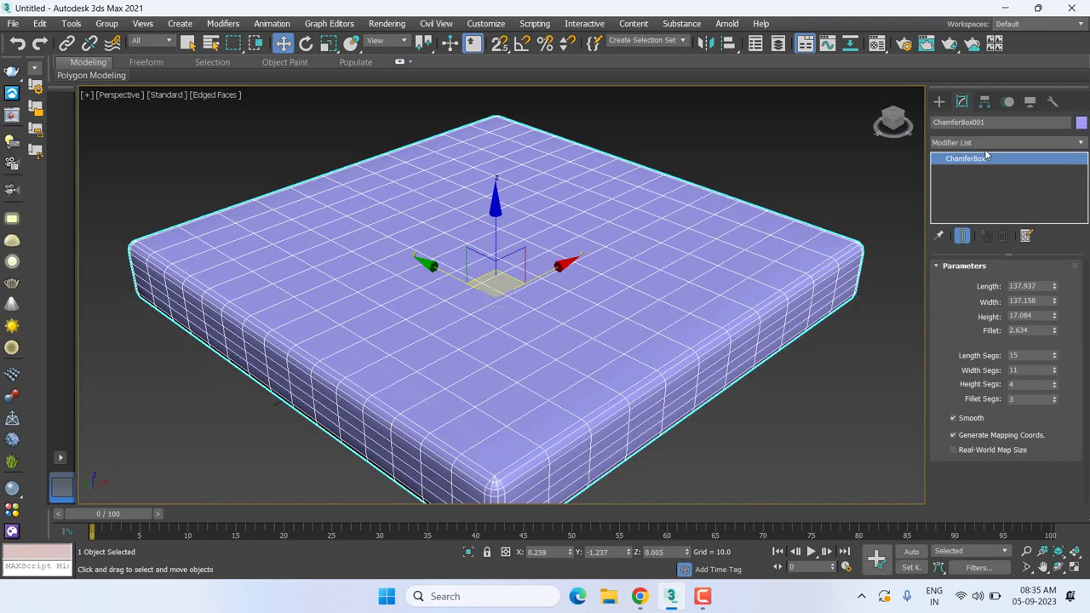
# - Add FFD 2x2x2, select its corner control points, then delete the modifier
pyautogui.click(985, 142)
pyautogui.scroll(-15, 985, 170)
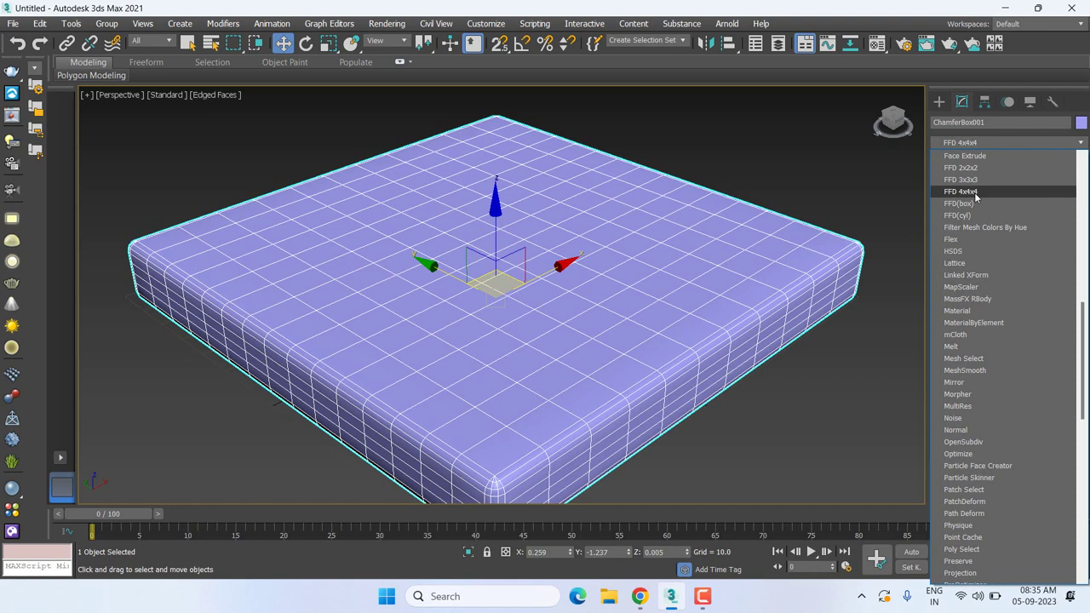
pyautogui.click(967, 168)
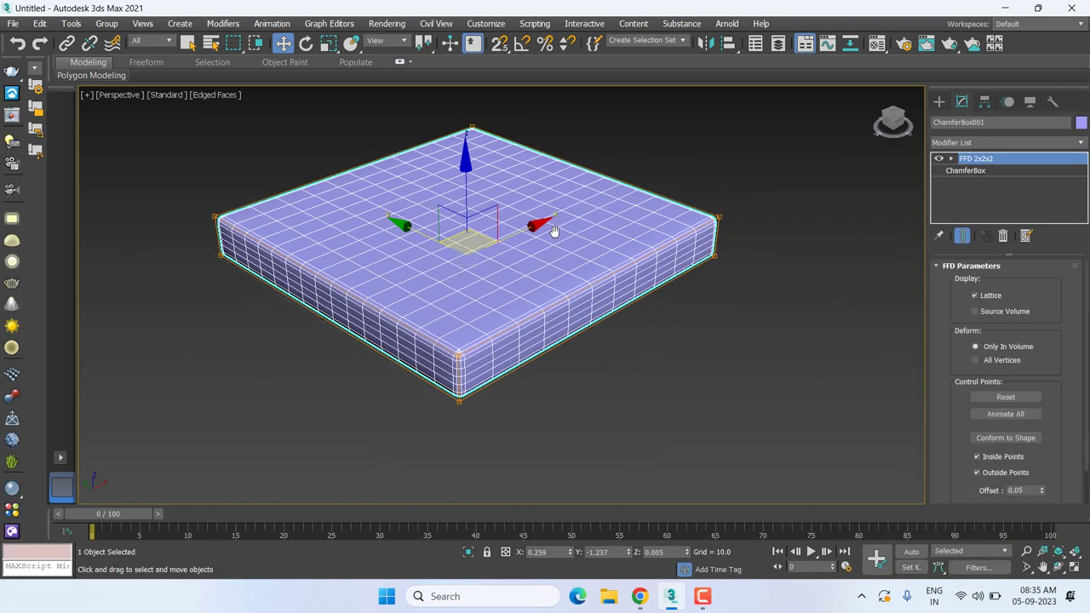
pyautogui.moveTo(554, 231); pyautogui.dragTo(539, 212, button='middle')
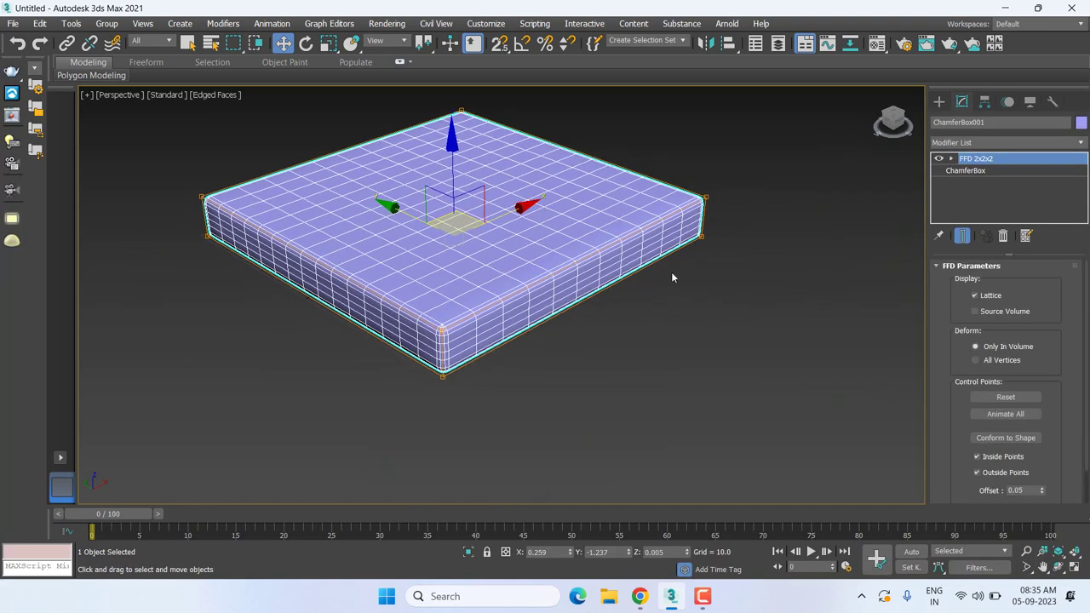
pyautogui.click(732, 301)
pyautogui.click(326, 233)
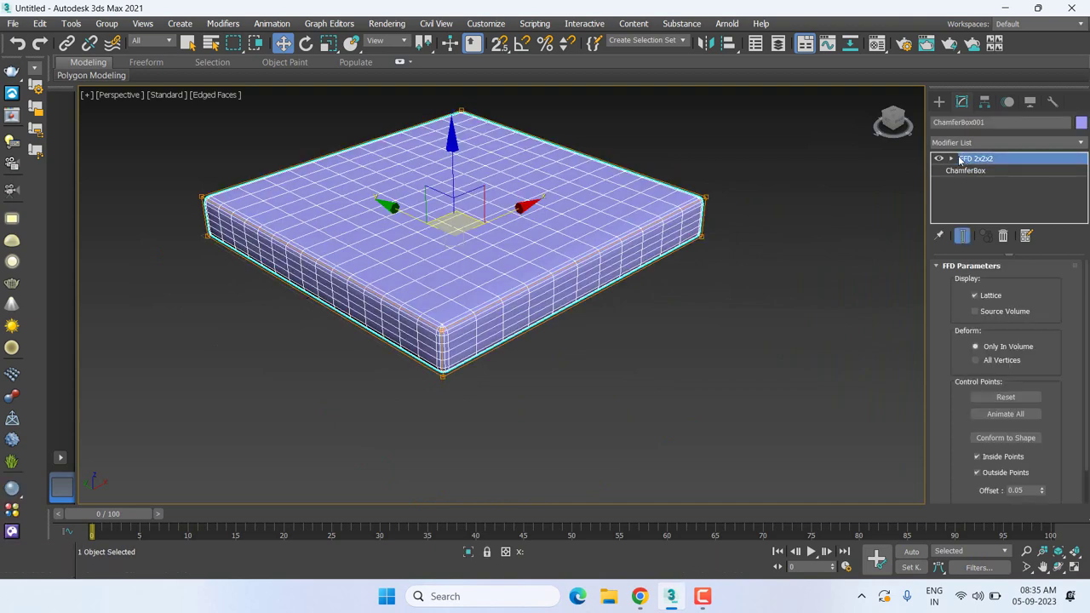
pyautogui.click(951, 158)
pyautogui.click(987, 170)
pyautogui.moveTo(724, 240); pyautogui.dragTo(681, 171)
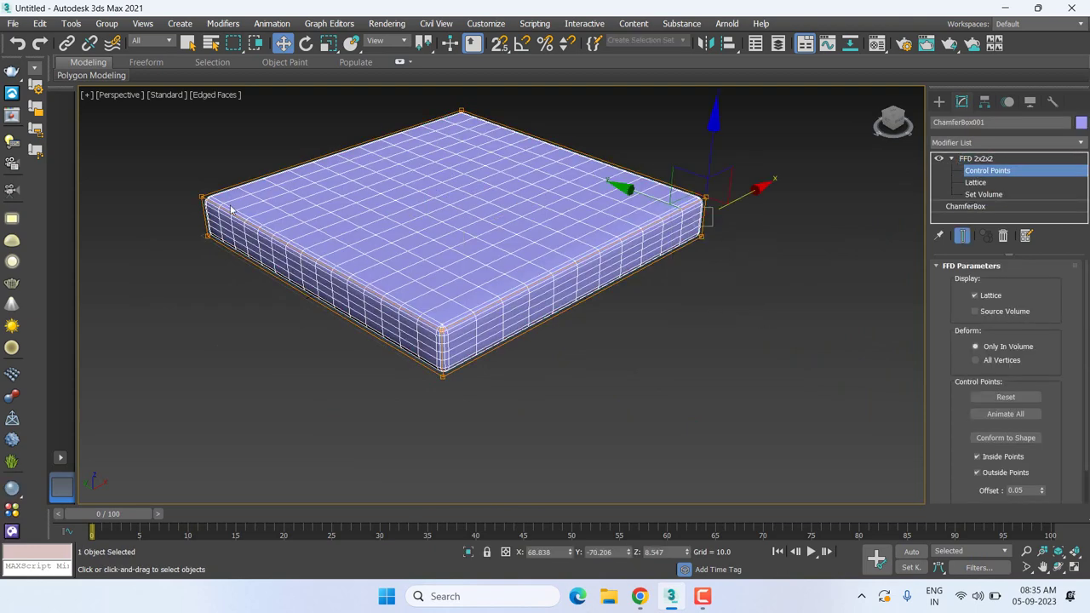
pyautogui.moveTo(182, 165); pyautogui.dragTo(254, 329)
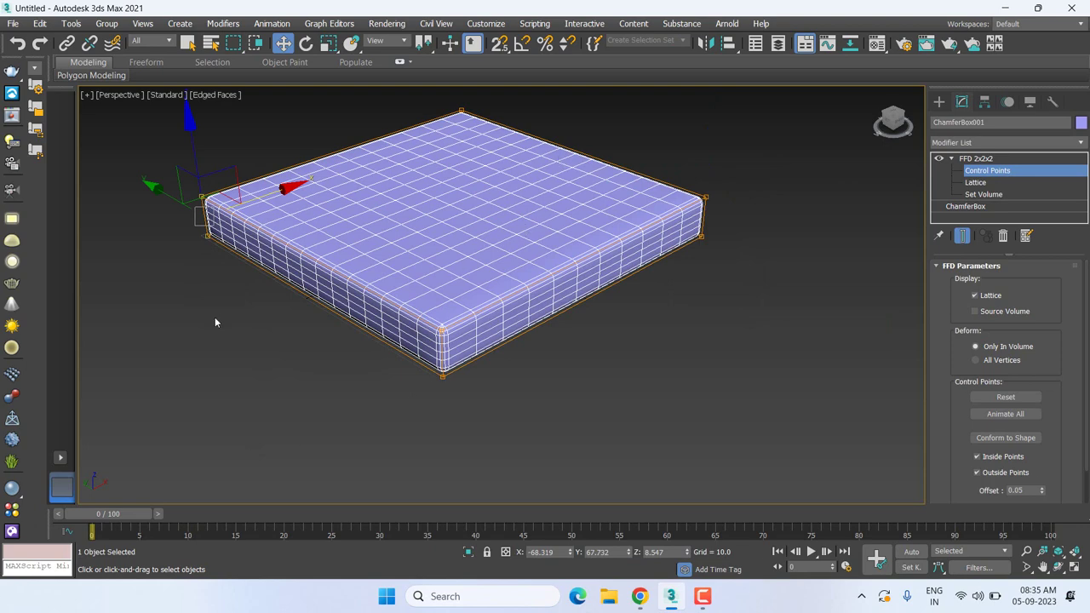
pyautogui.click(1003, 235)
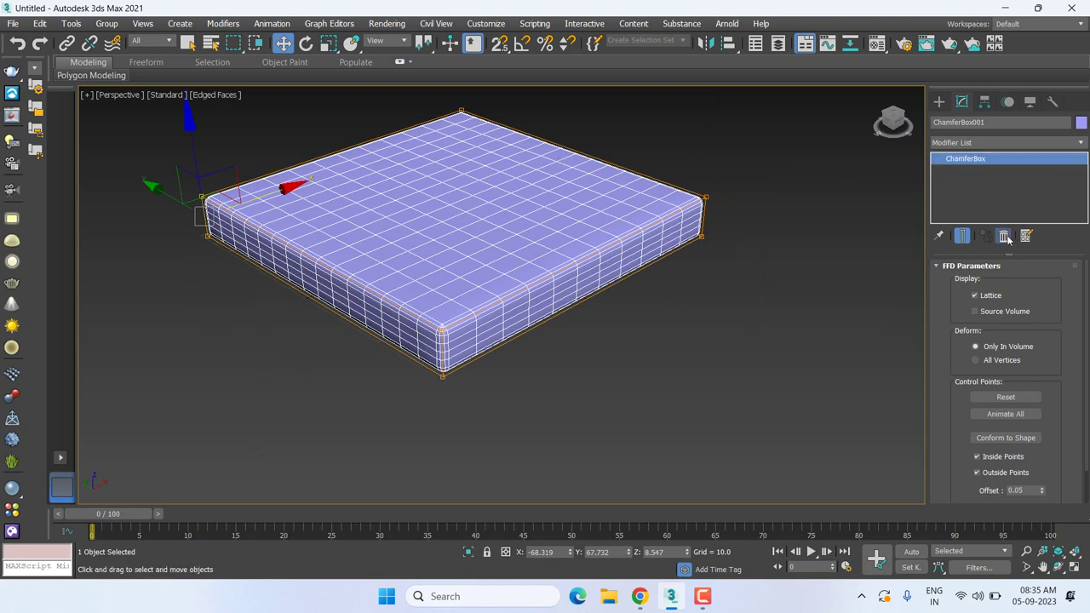
# - Try FFD 3x3x3 and FFD 4x4x4 in turn, deleting each from the stack
pyautogui.click(1005, 142)
pyautogui.scroll(-2, 1005, 341)
pyautogui.scroll(-10, 1007, 180)
pyautogui.click(1002, 180)
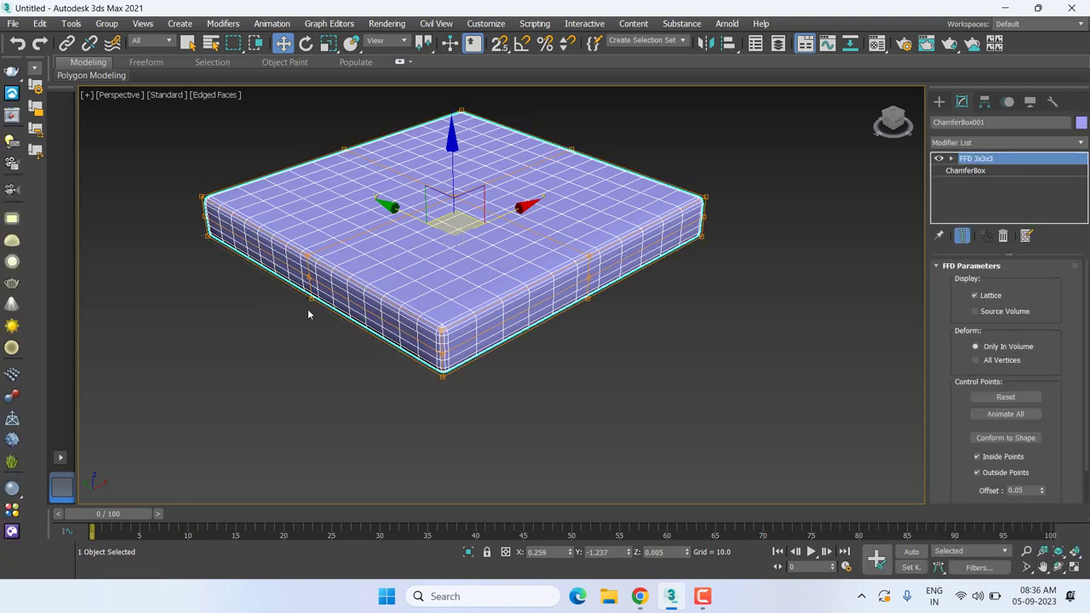
pyautogui.click(1003, 236)
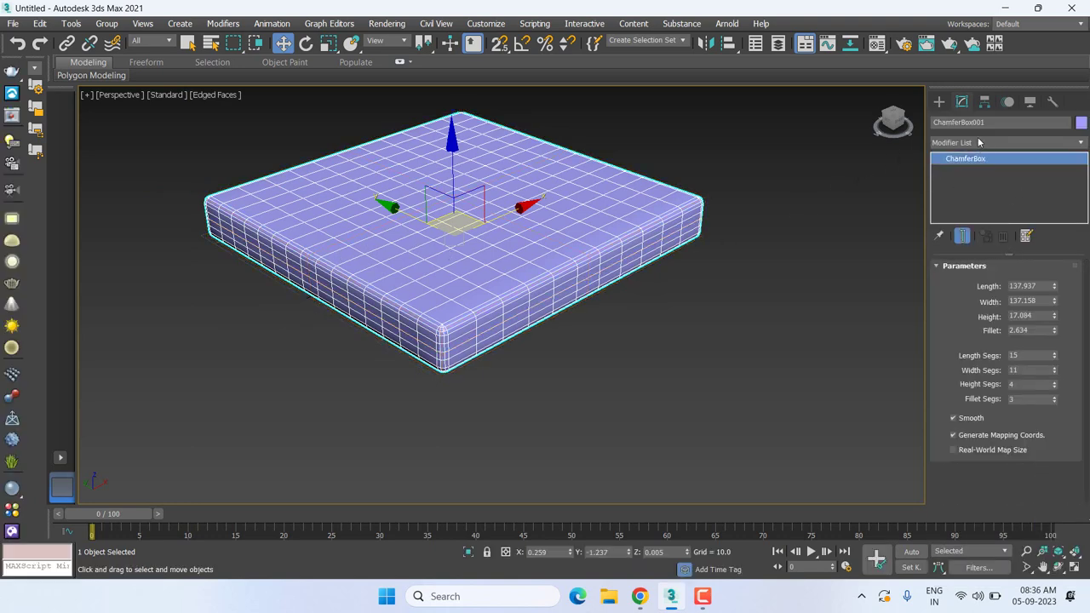
pyautogui.click(978, 140)
pyautogui.scroll(-15, 982, 179)
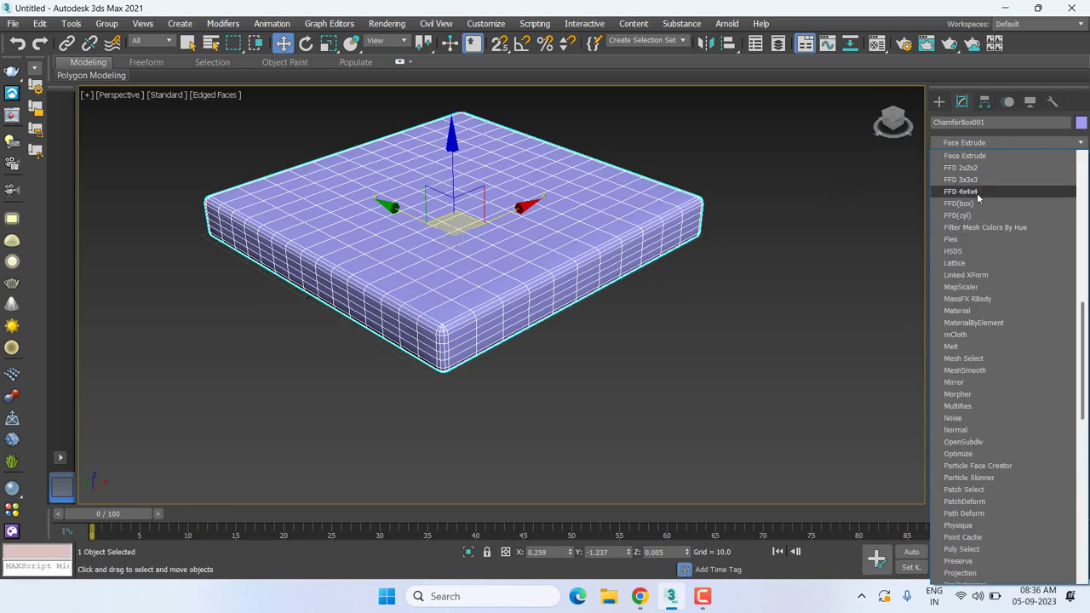
pyautogui.click(979, 189)
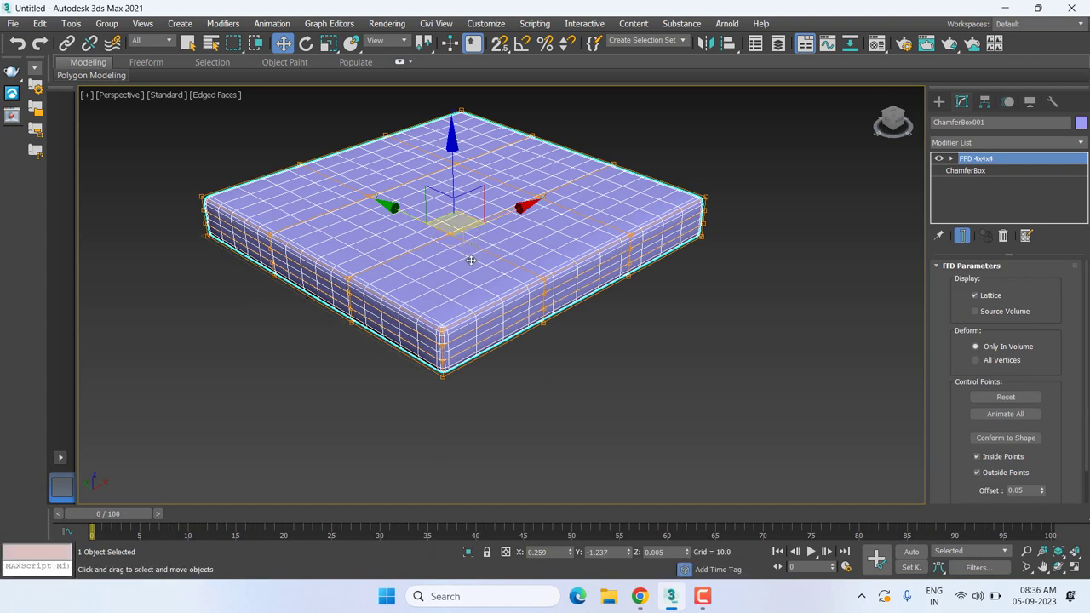
pyautogui.click(1003, 236)
pyautogui.click(988, 143)
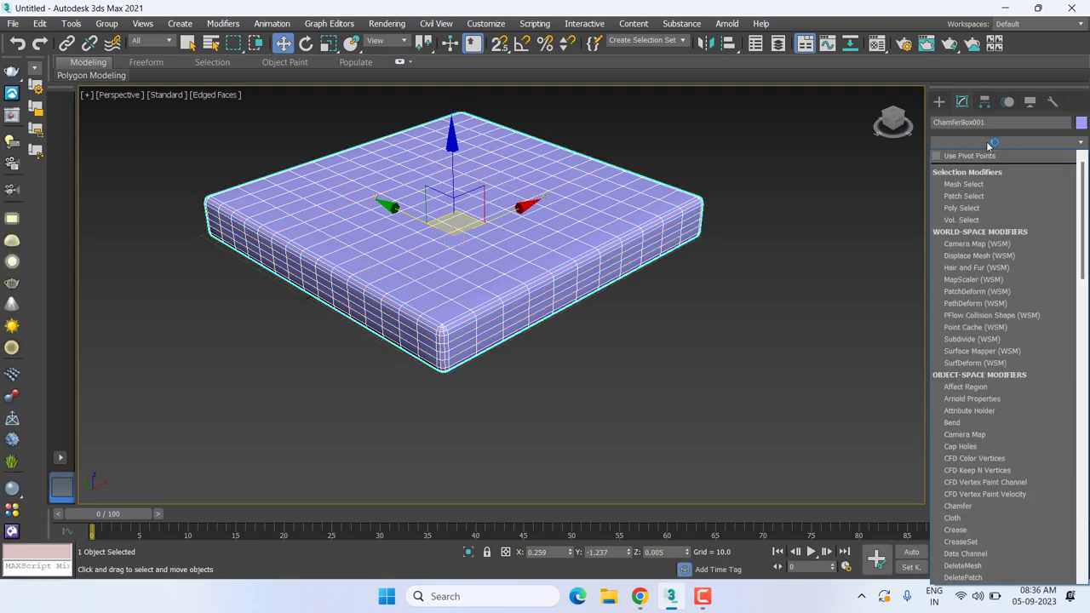
# - Add FFD(box) and set its lattice points to Length 8, Width 6, Height 4
pyautogui.press('f')
pyautogui.click(993, 204)
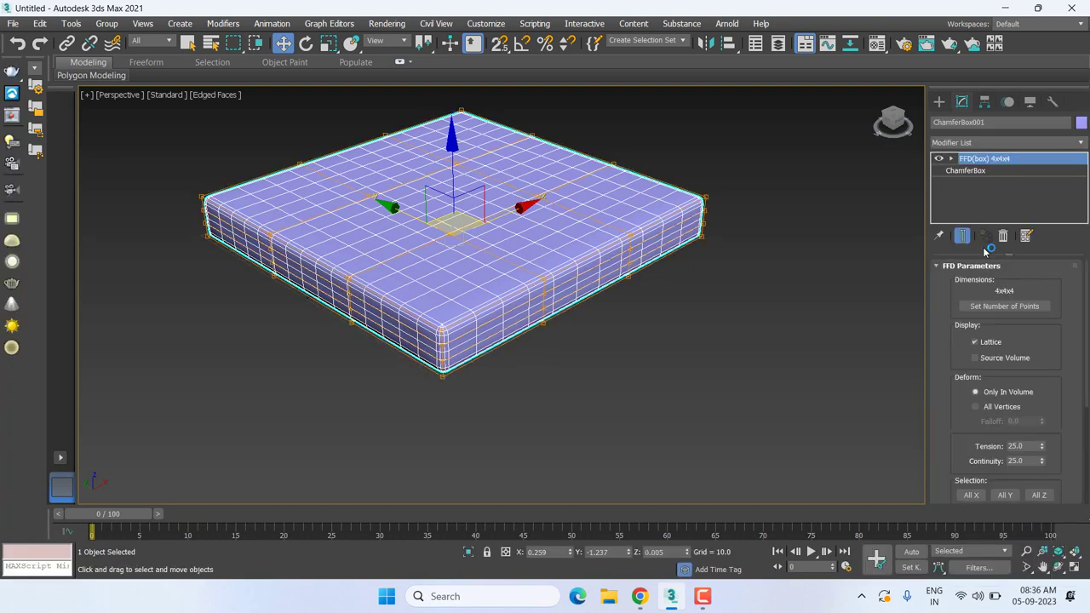
pyautogui.click(1024, 308)
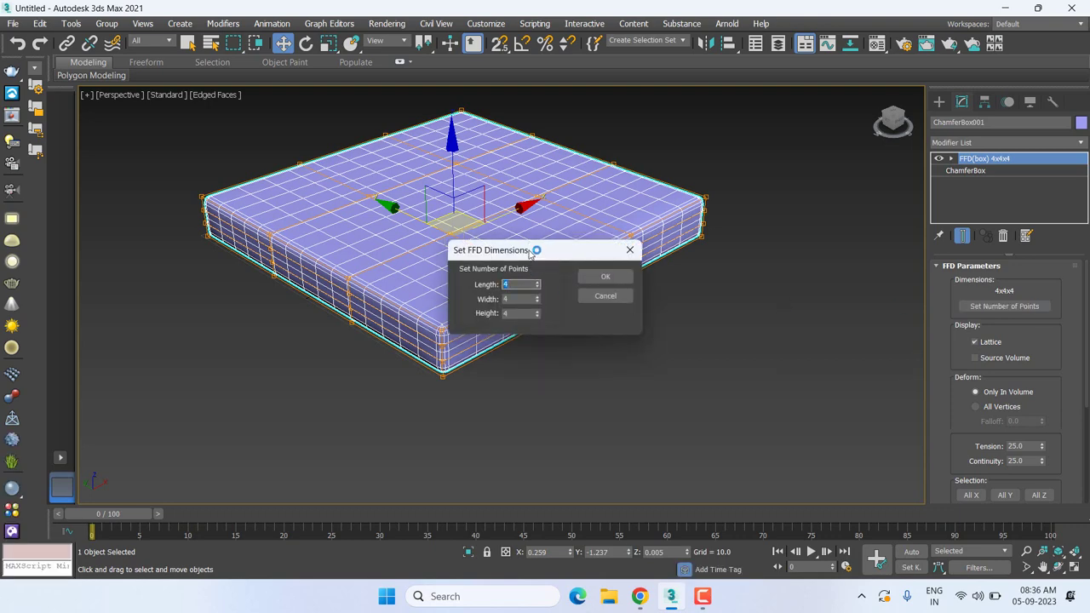
pyautogui.moveTo(532, 250); pyautogui.dragTo(722, 253)
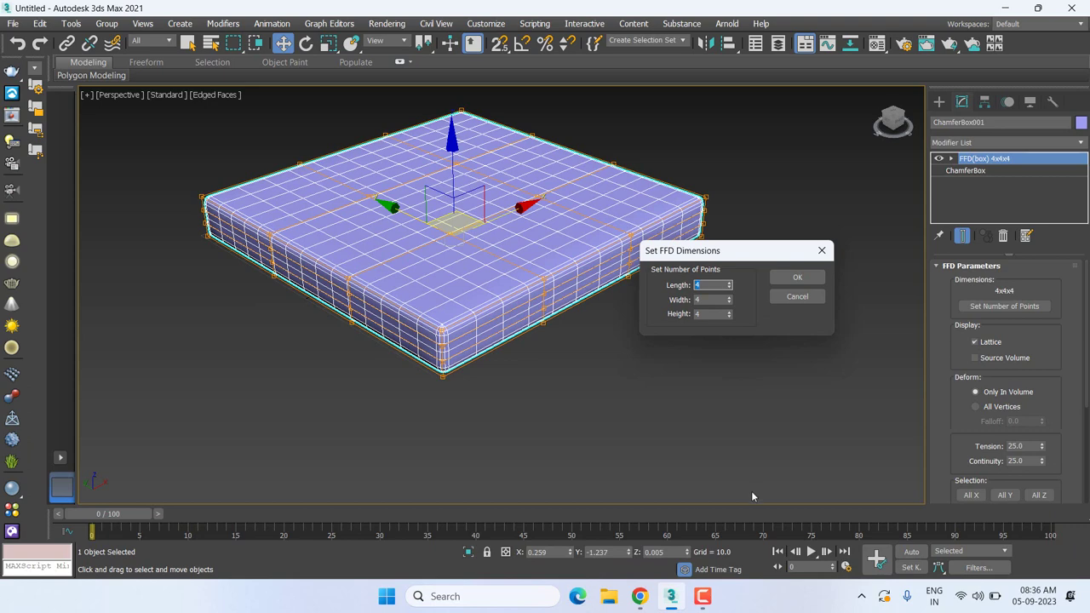
pyautogui.click(728, 303)
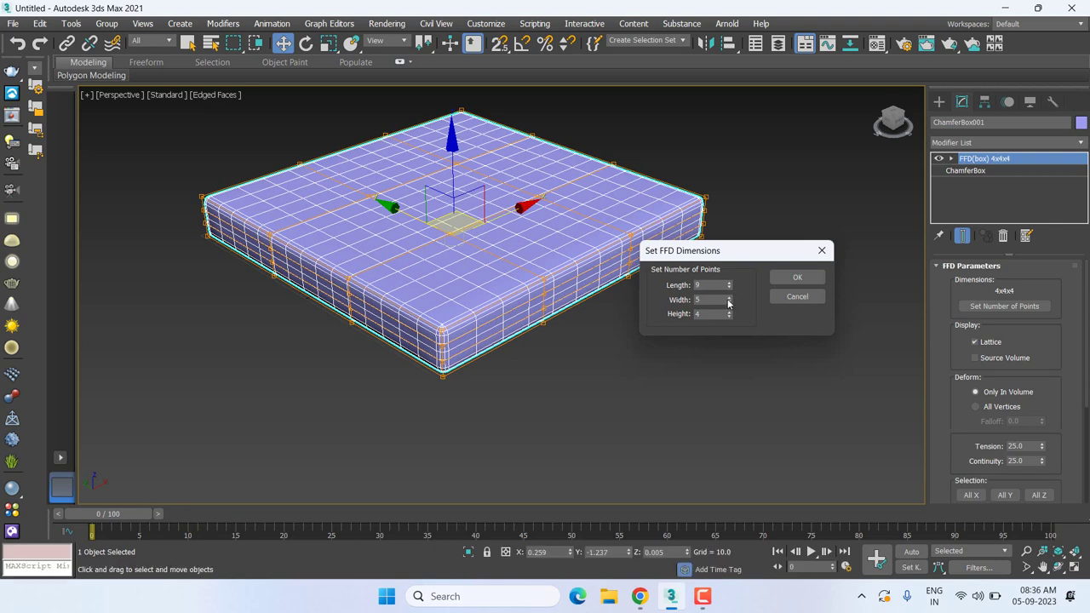
pyautogui.click(729, 284)
pyautogui.click(729, 288)
pyautogui.click(729, 288)
pyautogui.click(776, 278)
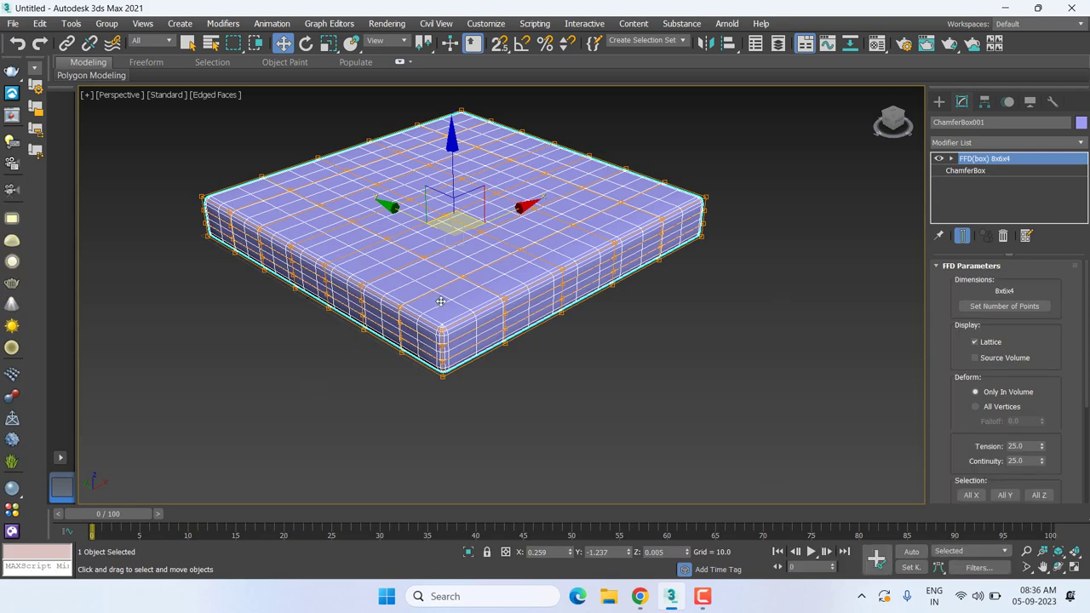
pyautogui.scroll(2, 441, 300)
pyautogui.scroll(2, 449, 298)
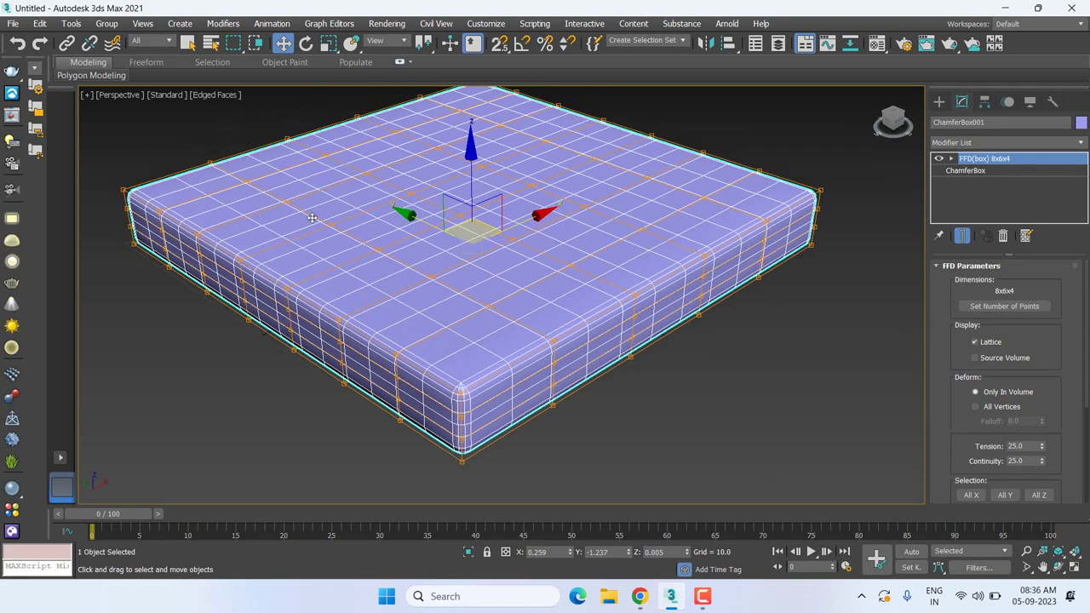
# - Open the FFD(box) 8x6x4 Control Points level and, in Top view, select all lattice points
pyautogui.moveTo(274, 203); pyautogui.dragTo(292, 232, button='middle')
pyautogui.press('t')
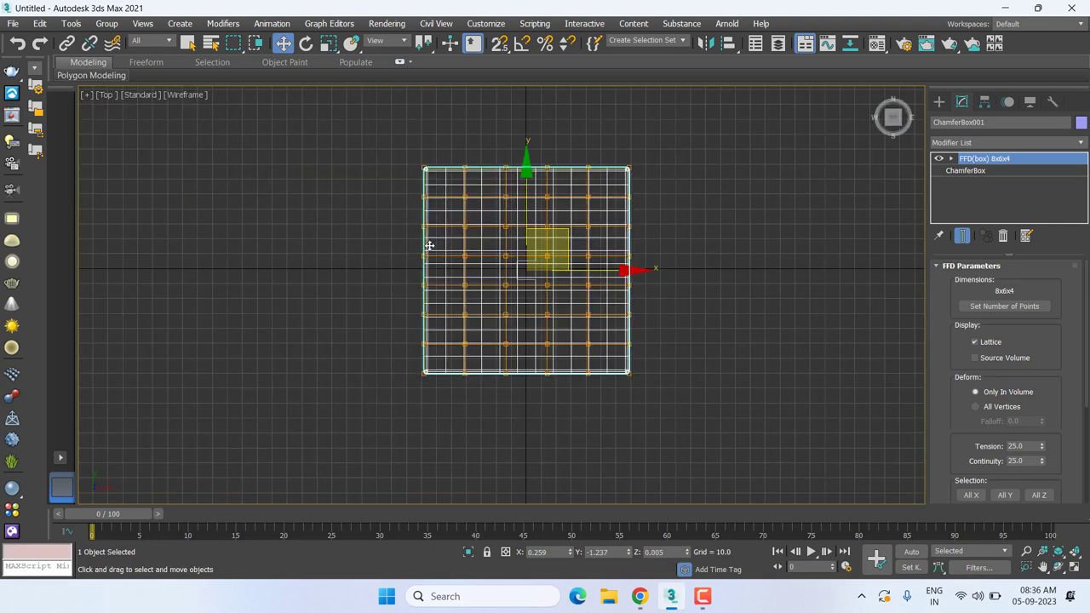
pyautogui.scroll(2, 507, 197)
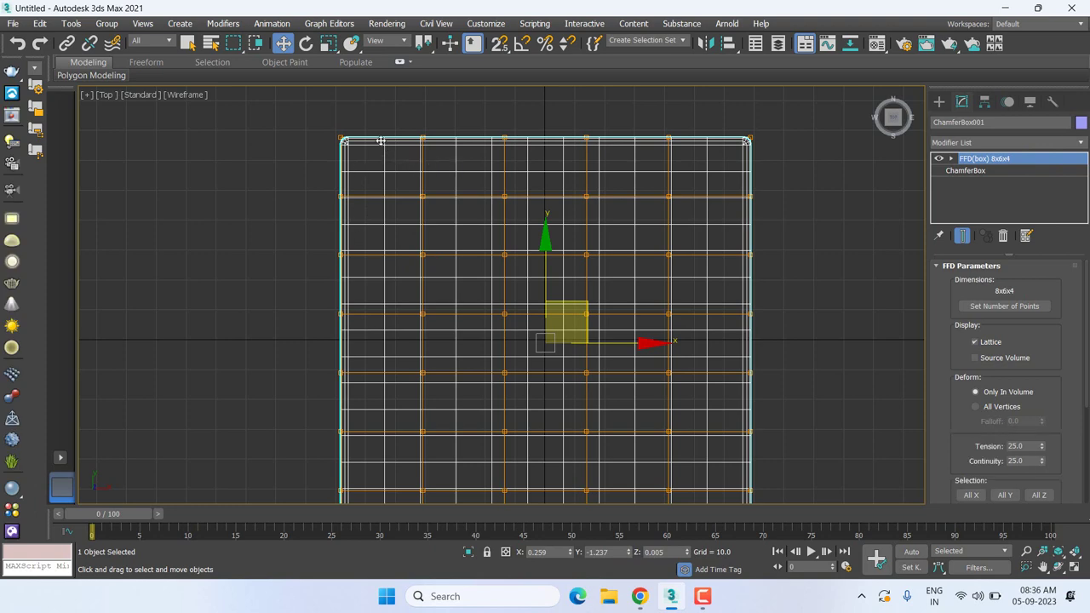
pyautogui.scroll(-2, 545, 256)
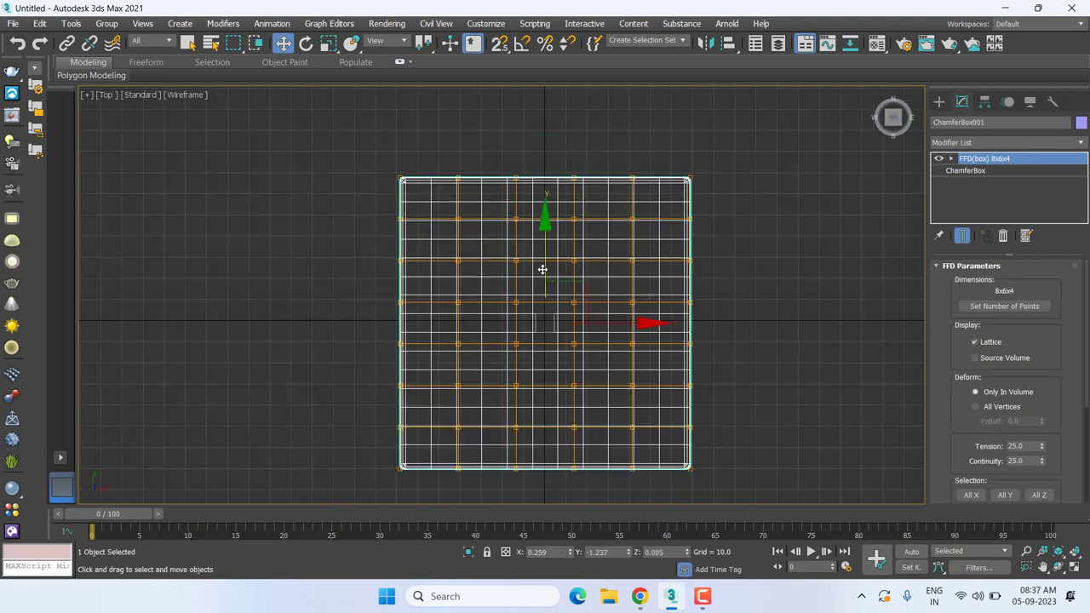
pyautogui.scroll(-1, 530, 251)
pyautogui.press('p')
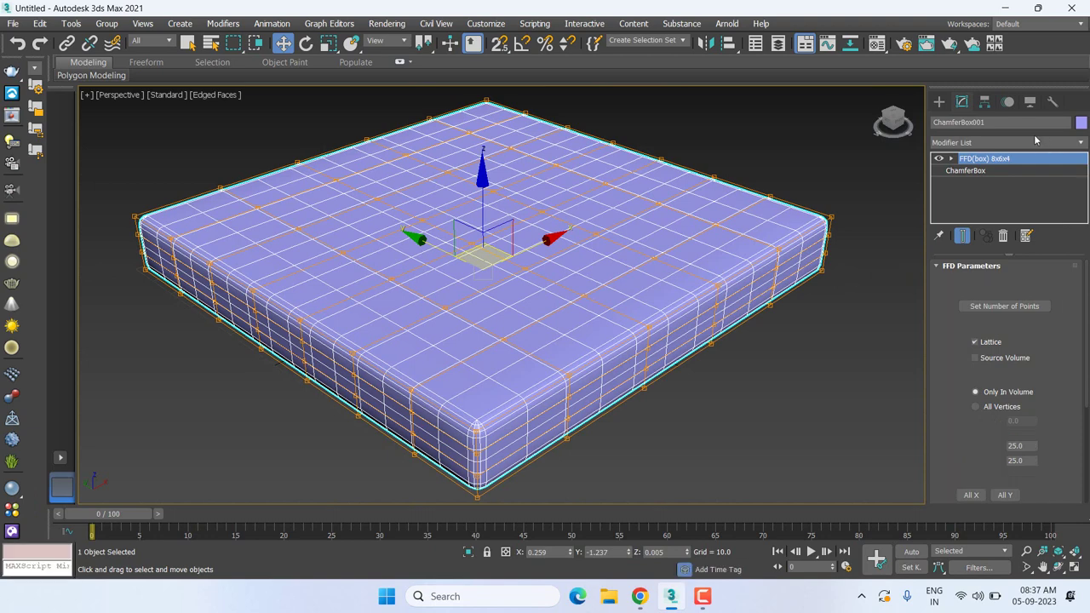
pyautogui.click(951, 159)
pyautogui.click(979, 171)
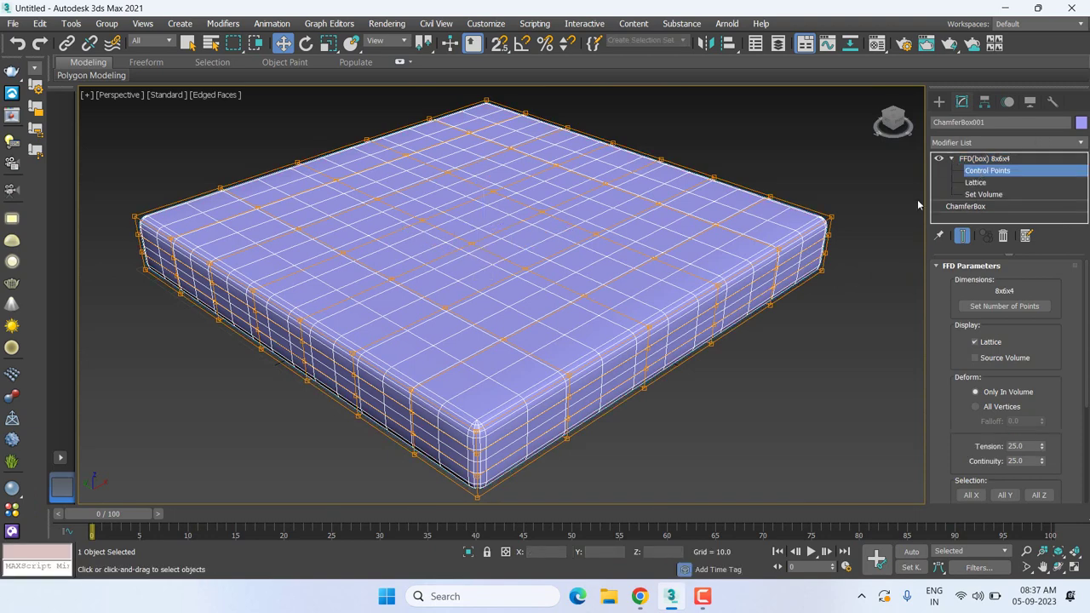
pyautogui.press('t')
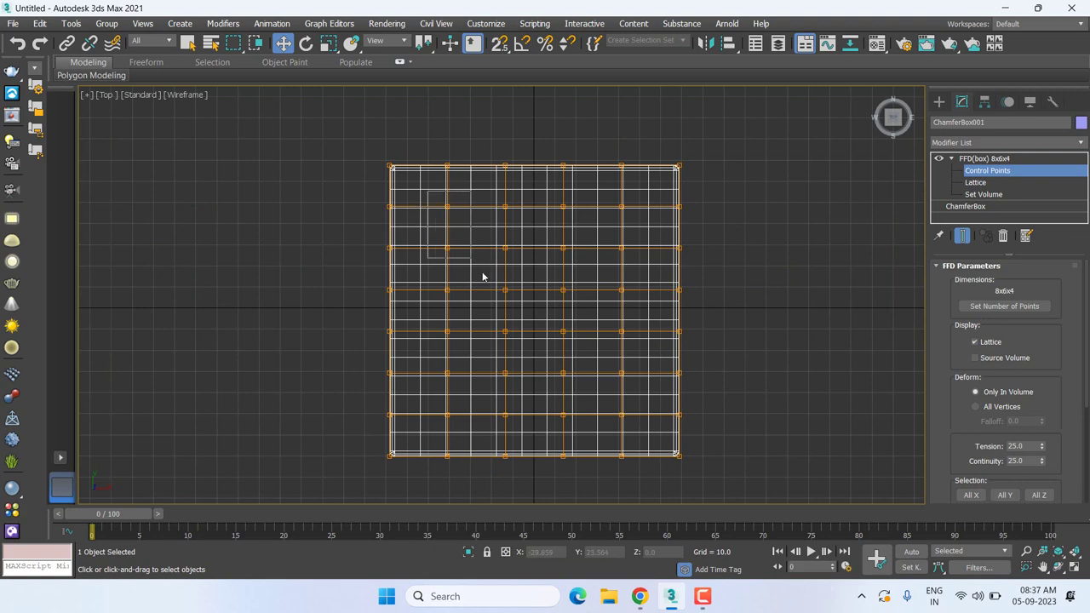
pyautogui.hotkey('ctrl', 'a')
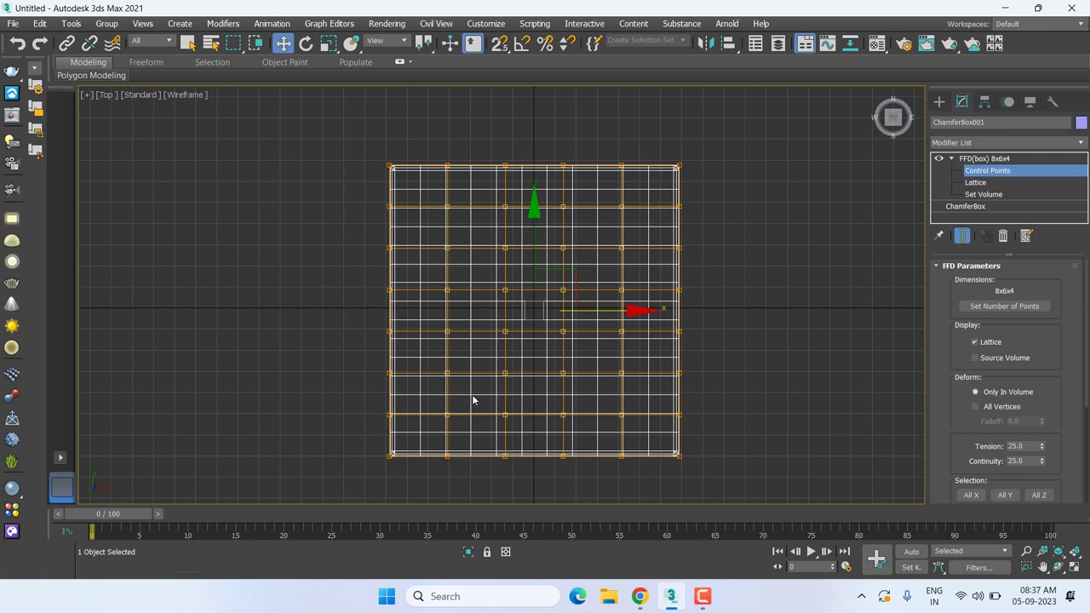
pyautogui.moveTo(434, 195)
pyautogui.mouseDown()
pyautogui.moveTo(645, 423)
pyautogui.moveTo(641, 432)
pyautogui.mouseUp()
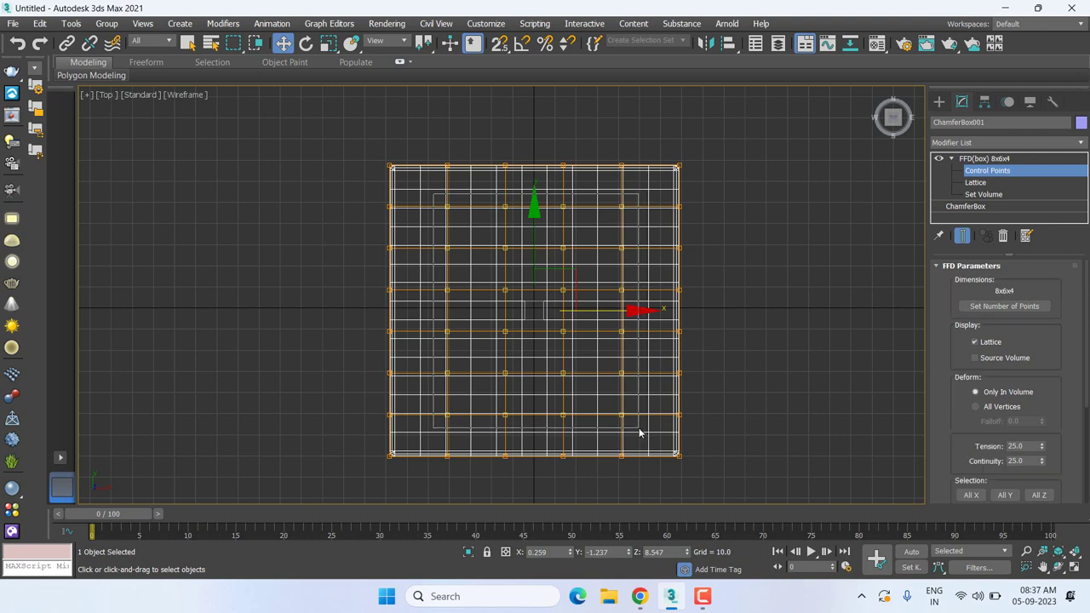
pyautogui.moveTo(641, 432); pyautogui.dragTo(640, 433)
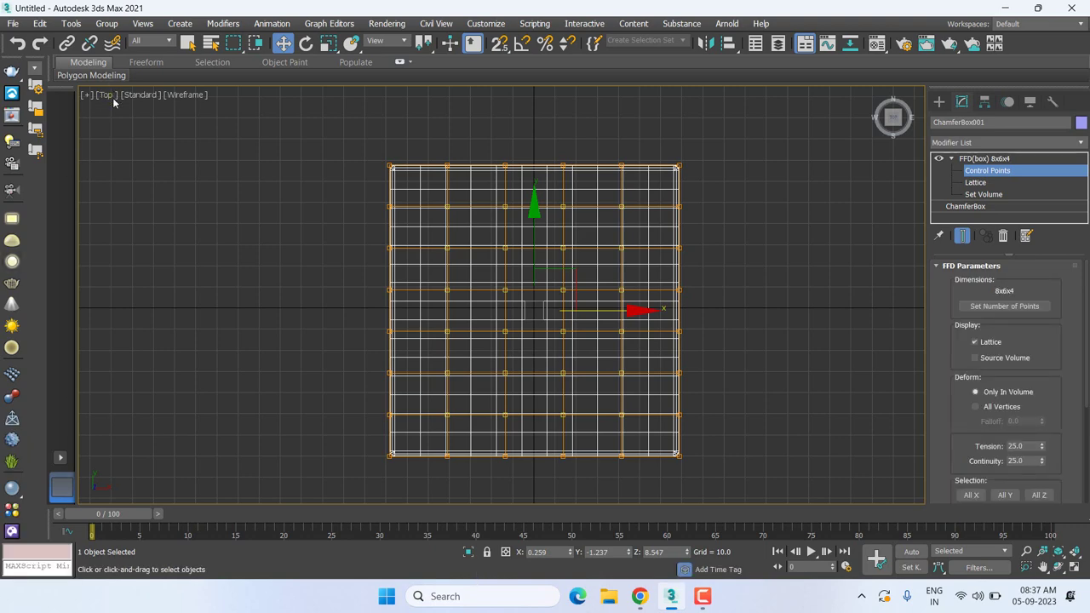
pyautogui.press('f')
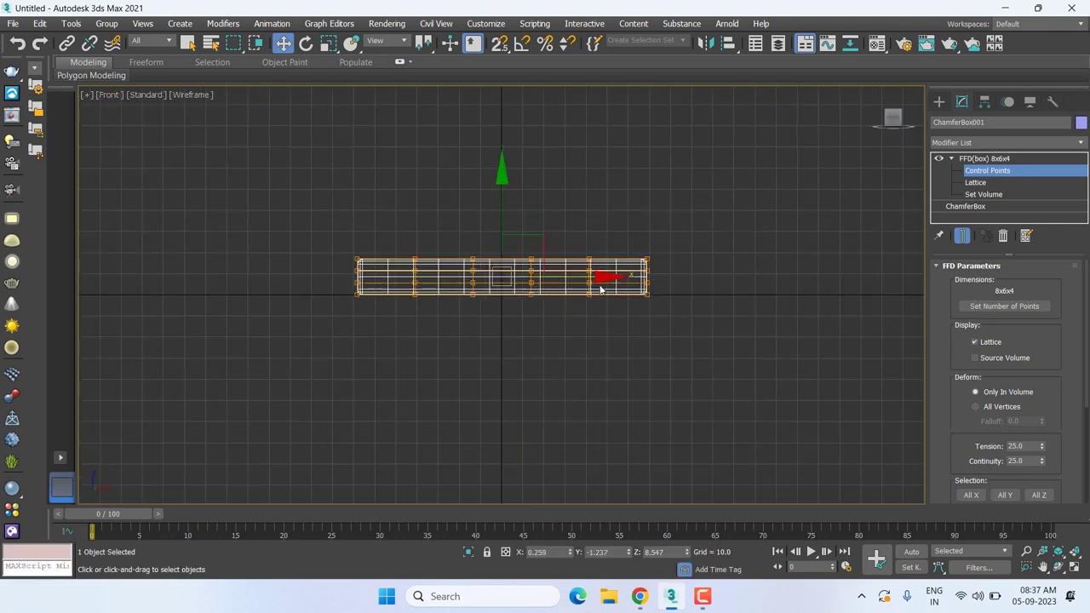
pyautogui.moveTo(503, 195); pyautogui.dragTo(515, 97)
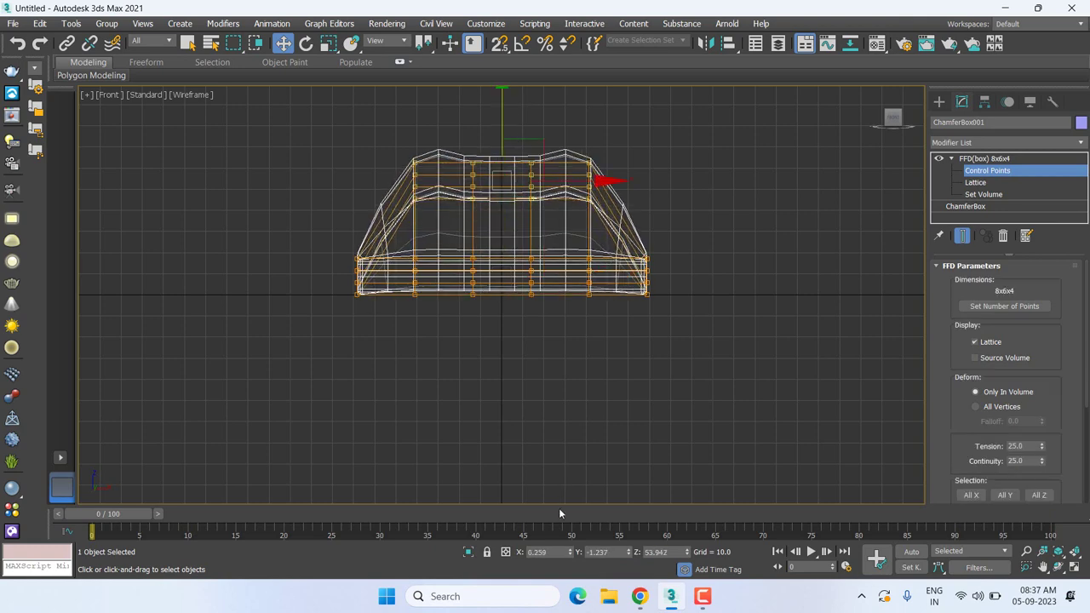
pyautogui.hotkey('ctrl', 'z')
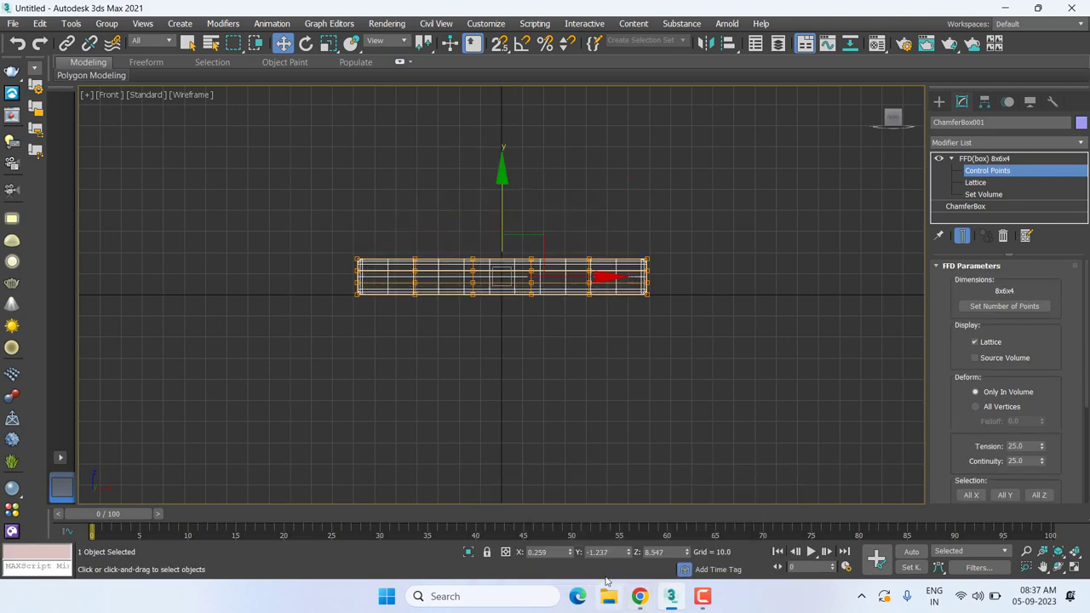
pyautogui.press('super+shift')
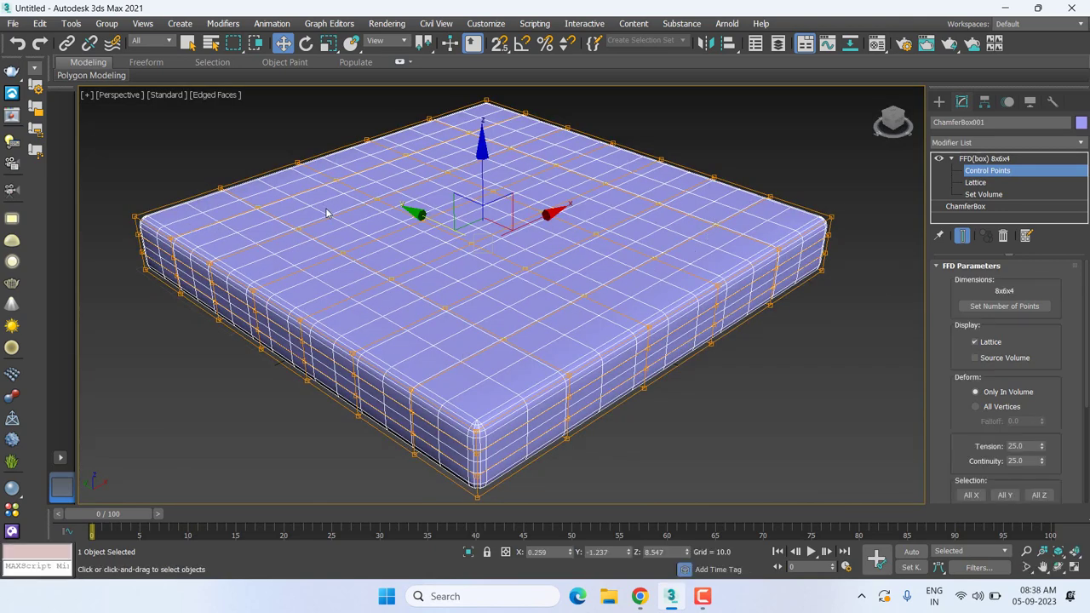
pyautogui.press('super+shift')
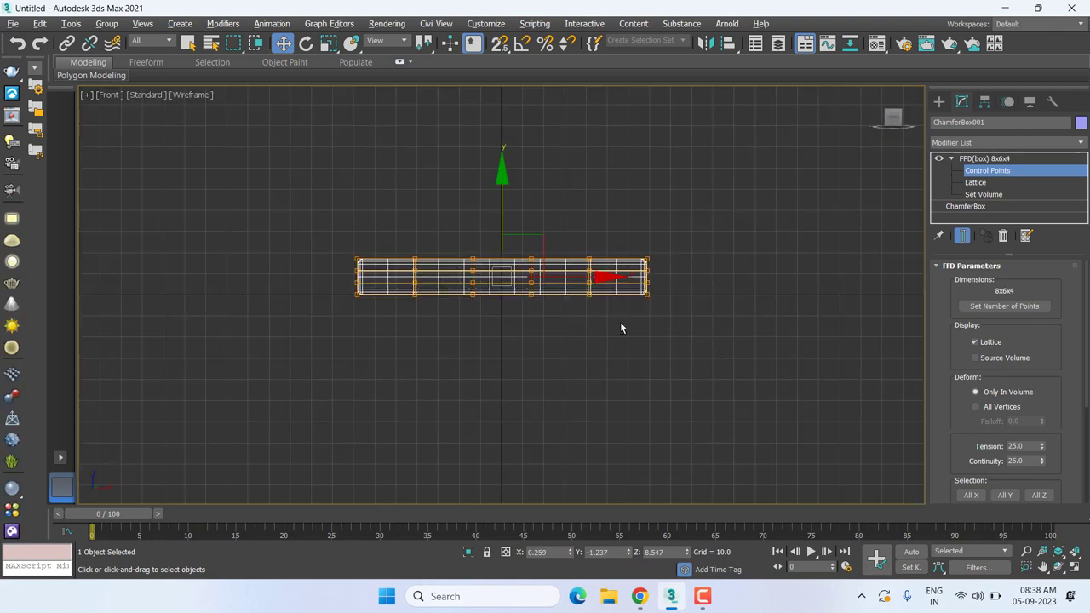
pyautogui.scroll(3, 593, 278)
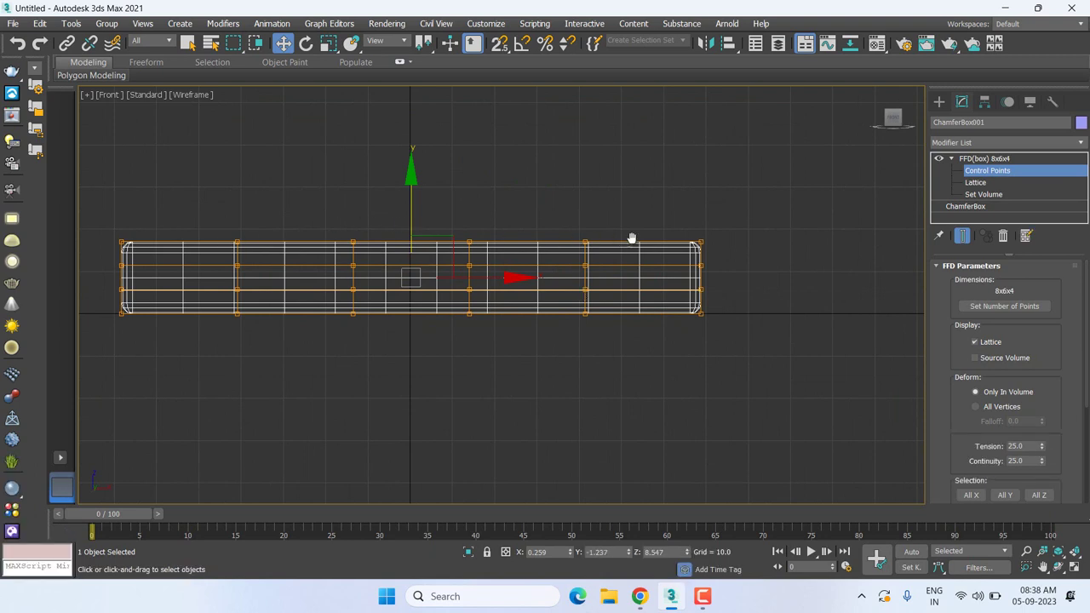
pyautogui.moveTo(631, 238); pyautogui.dragTo(650, 229, button='middle')
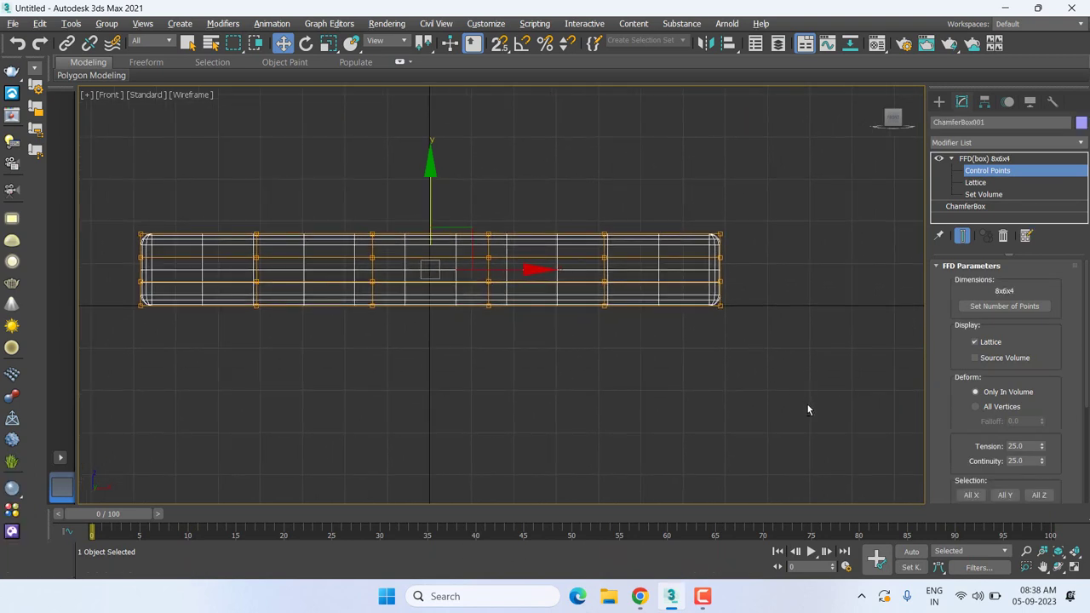
pyautogui.moveTo(195, 291); pyautogui.dragTo(125, 254)
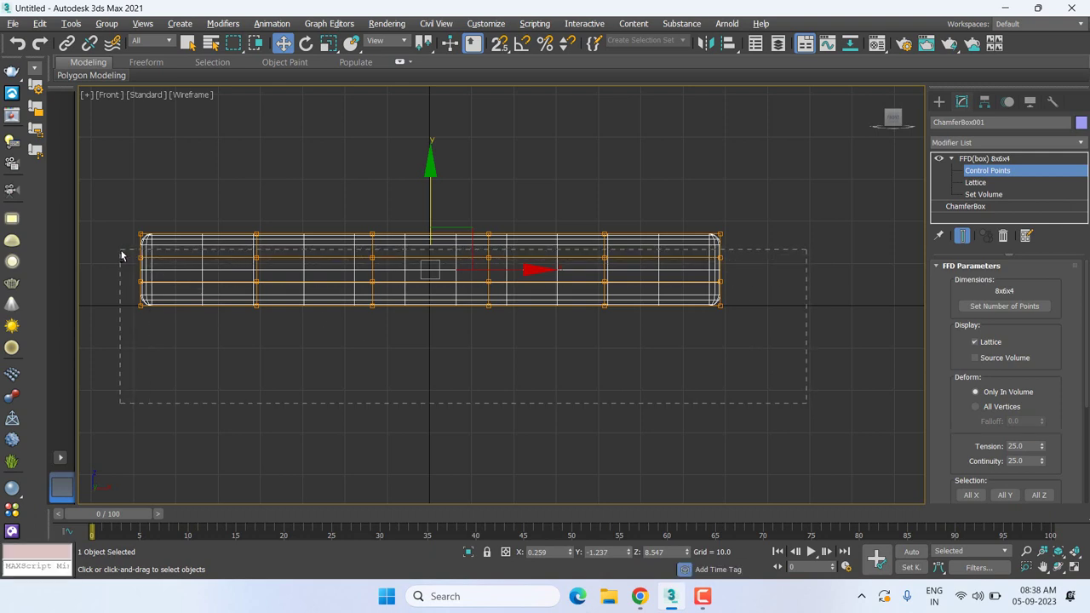
pyautogui.moveTo(124, 253); pyautogui.dragTo(121, 256)
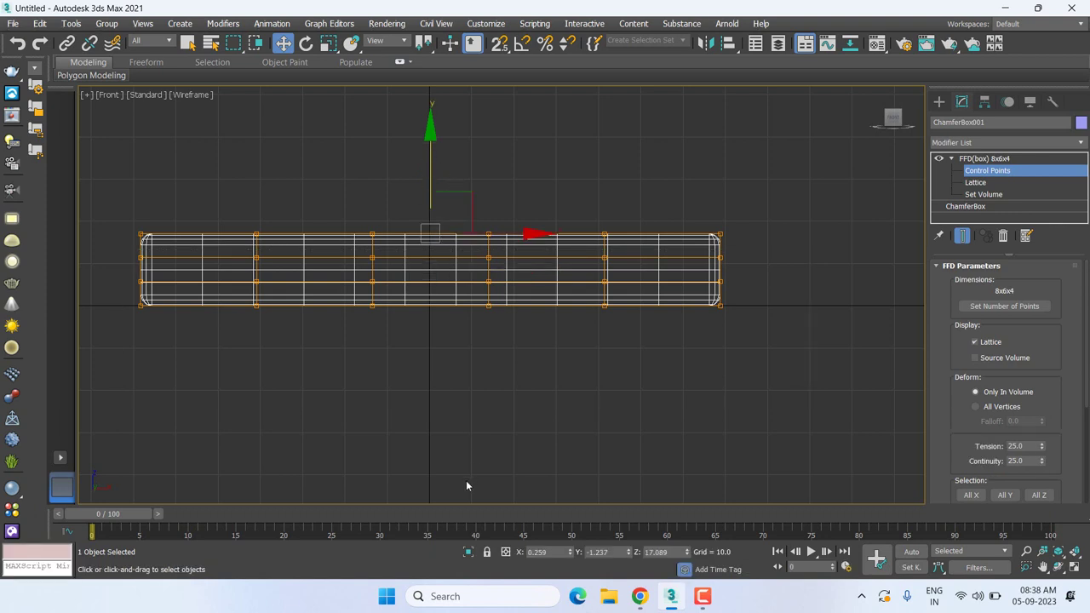
pyautogui.hotkey('ctrl', 'a')
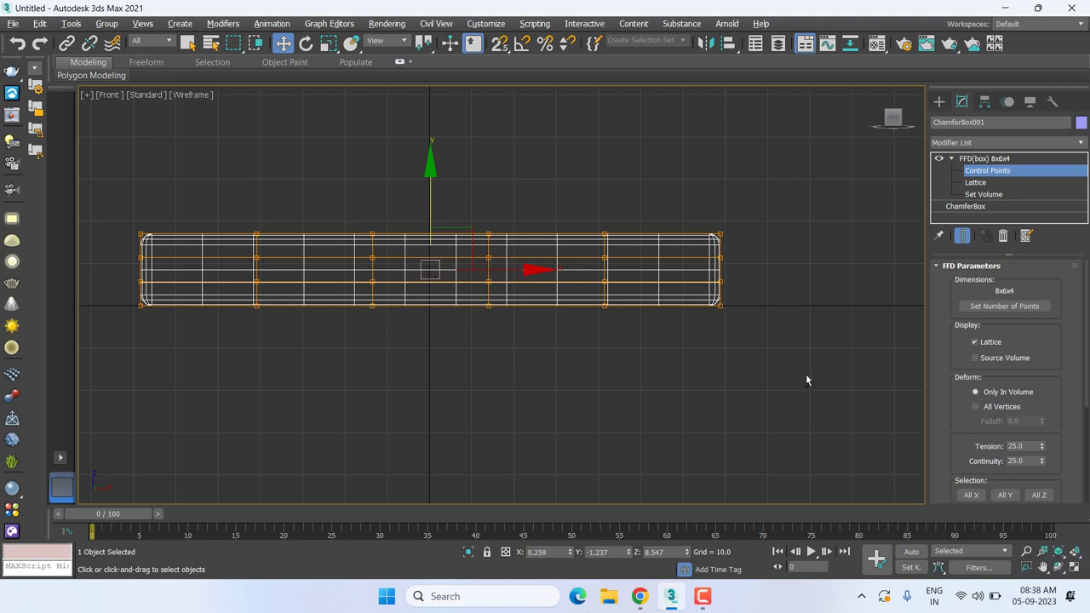
pyautogui.moveTo(809, 376)
pyautogui.mouseDown()
pyautogui.moveTo(130, 245)
pyautogui.moveTo(113, 259)
pyautogui.mouseUp()
# - Raise the top row of FFD control points to bulge the cushion's top
pyautogui.keyDown('alt'); pyautogui.moveTo(112, 253); pyautogui.dragTo(113, 253); pyautogui.keyUp('alt')
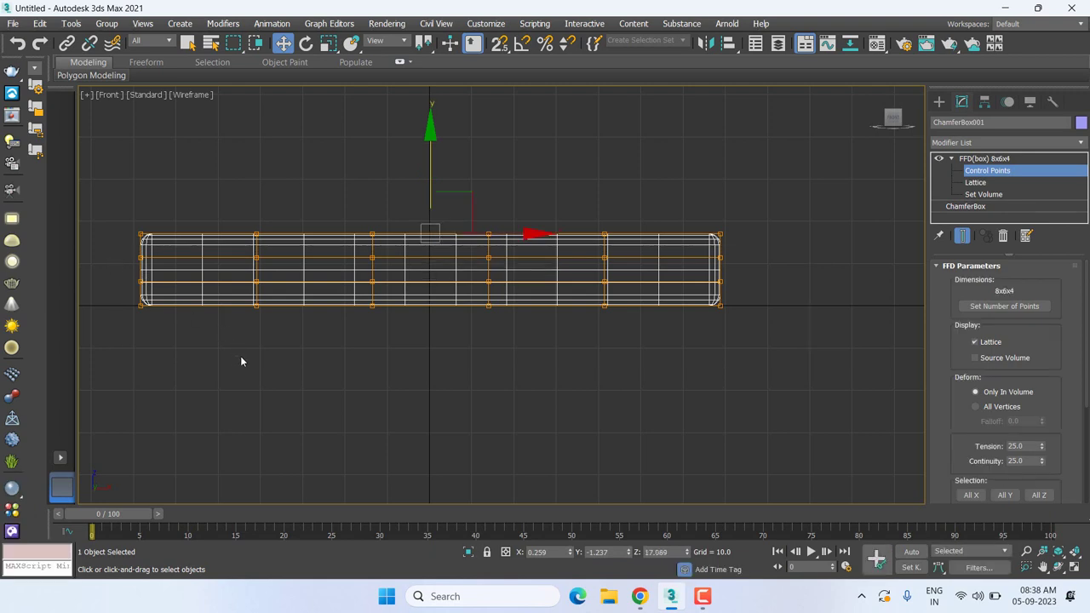
pyautogui.moveTo(432, 165); pyautogui.dragTo(432, 129)
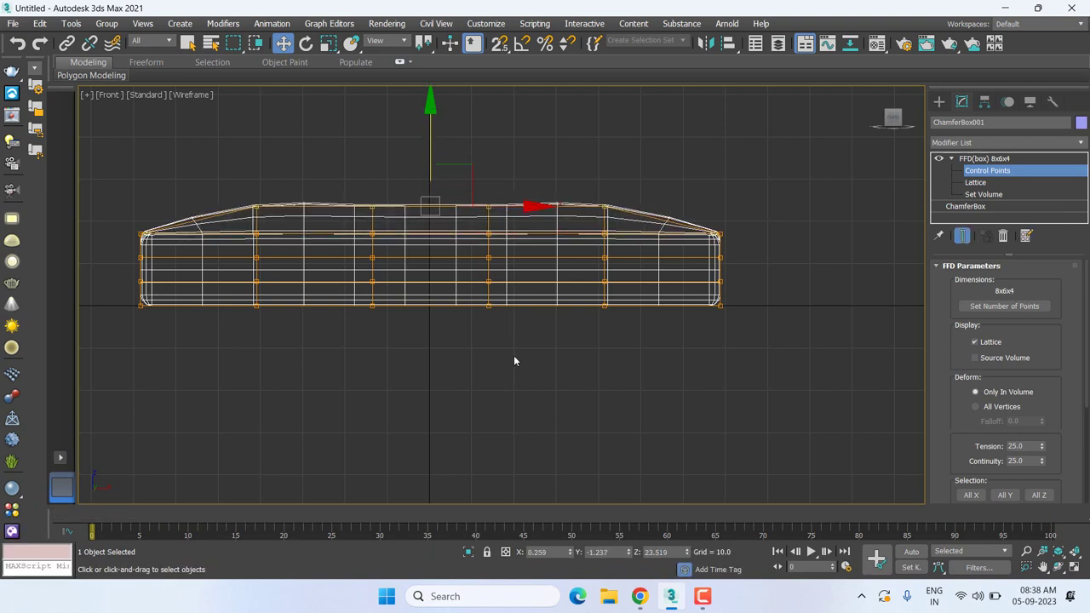
pyautogui.press('t')
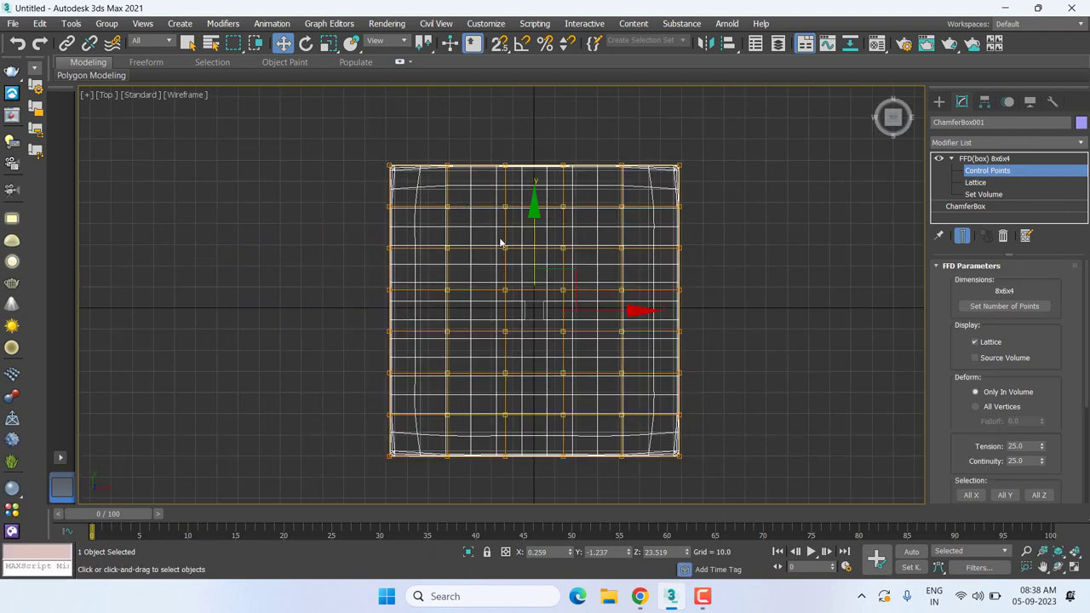
# - Select only the central top control points and lift them higher into a dome
pyautogui.moveTo(499, 239); pyautogui.dragTo(576, 388)
pyautogui.press('f')
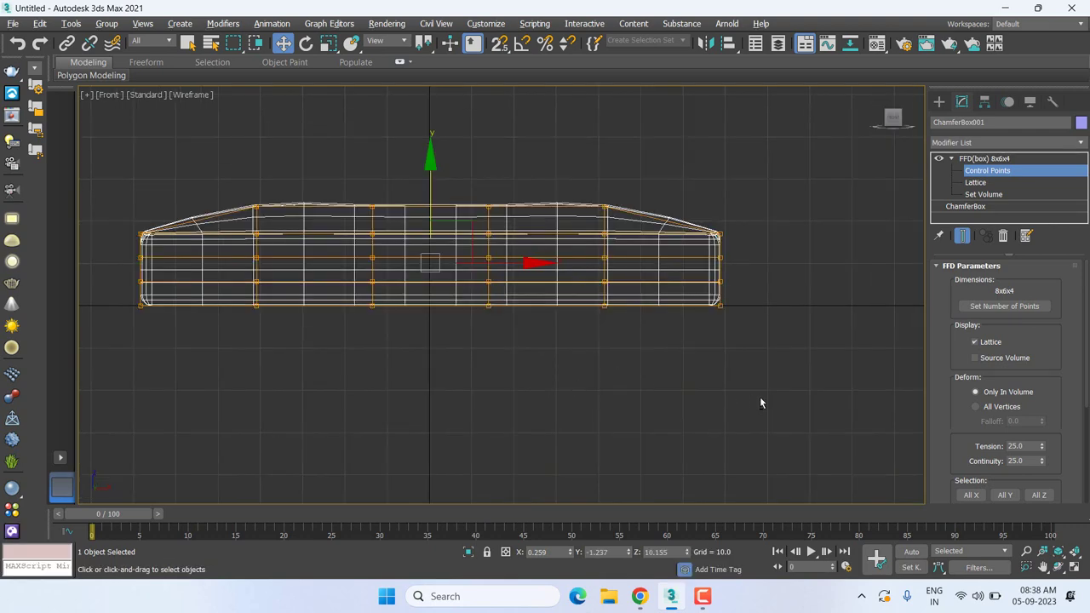
pyautogui.moveTo(173, 243); pyautogui.dragTo(103, 230)
pyautogui.moveTo(172, 149); pyautogui.dragTo(194, 207, button='middle')
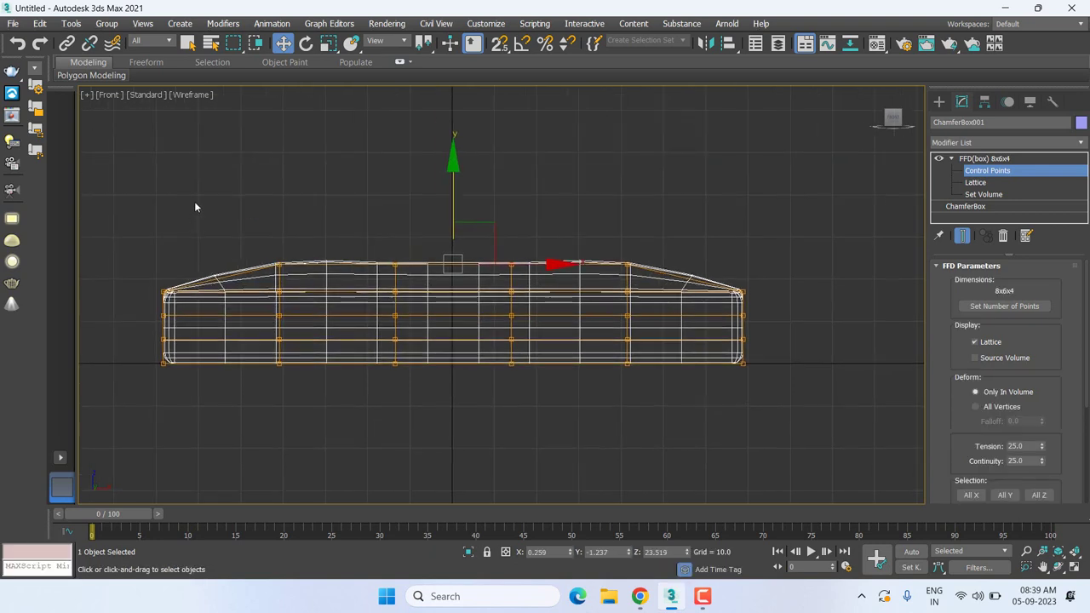
pyautogui.moveTo(458, 203); pyautogui.dragTo(460, 172)
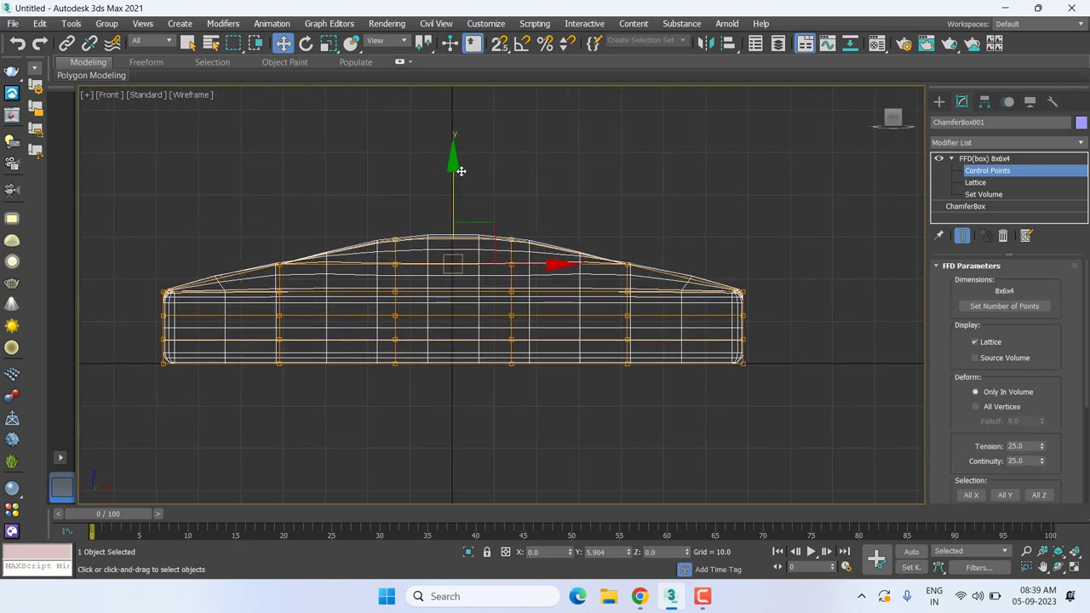
pyautogui.moveTo(459, 172); pyautogui.dragTo(457, 150)
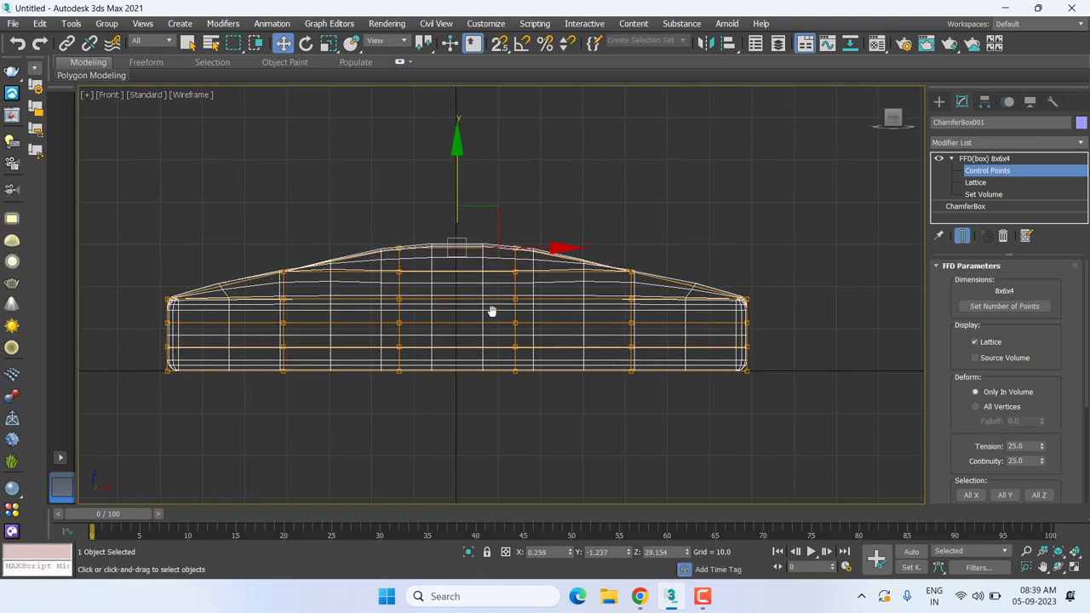
# - Exit control-point editing and inspect the domed cushion in perspective, then reselect it
pyautogui.press('t')
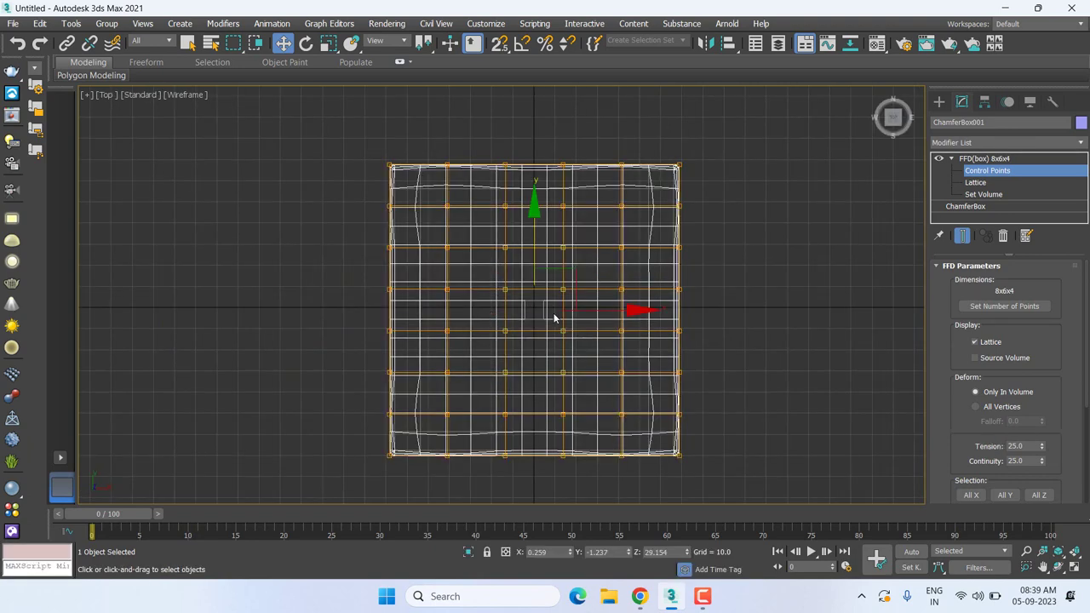
pyautogui.press('p')
pyautogui.keyDown('alt'); pyautogui.moveTo(522, 319); pyautogui.dragTo(633, 338, button='middle'); pyautogui.keyUp('alt')
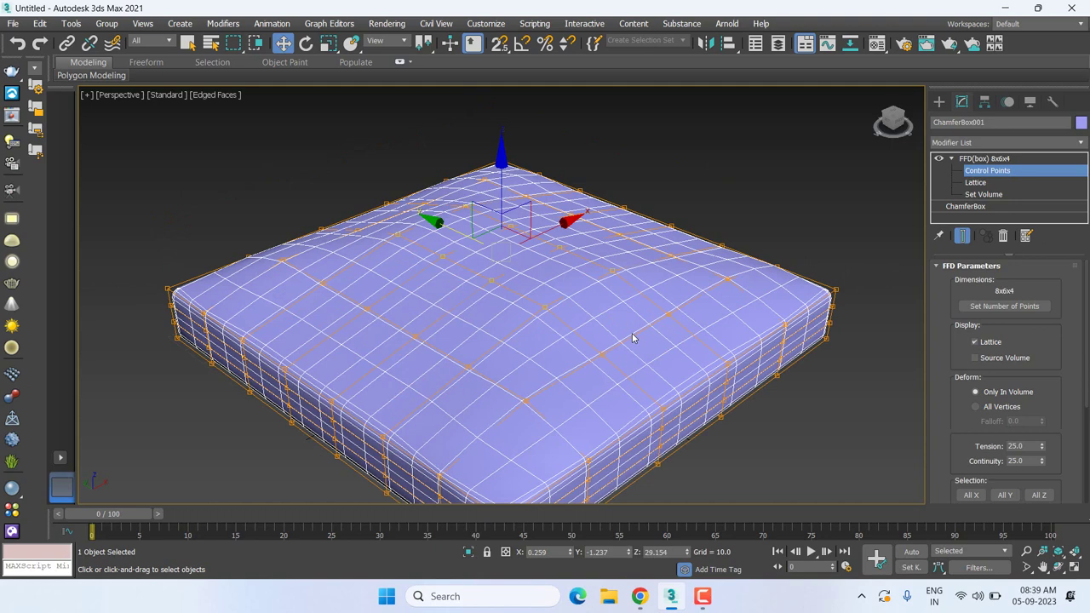
pyautogui.click(986, 159)
pyautogui.click(708, 188)
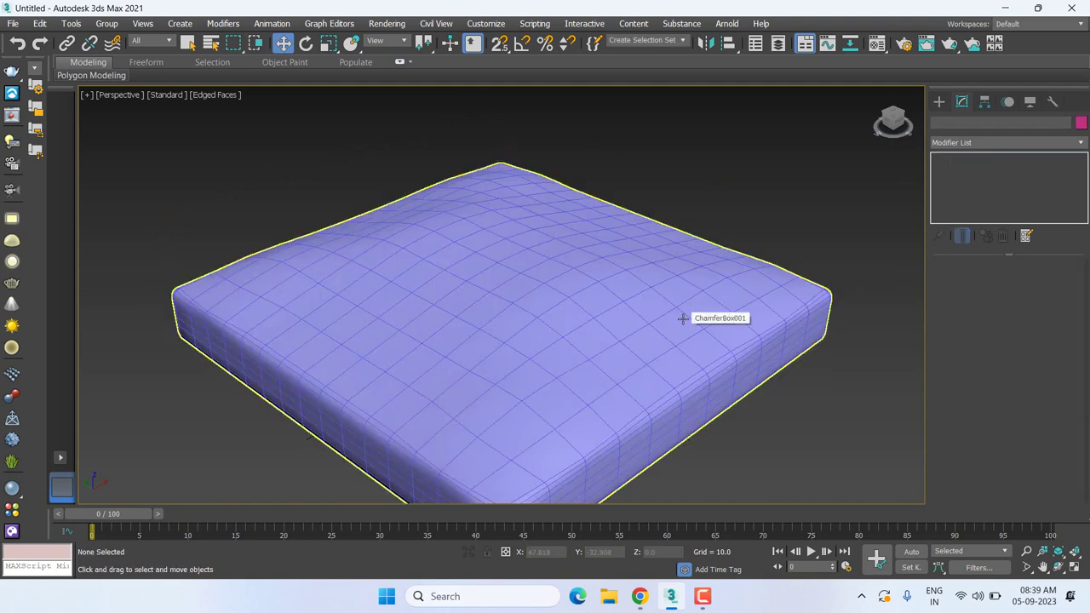
pyautogui.scroll(-3, 683, 318)
pyautogui.keyDown('alt'); pyautogui.moveTo(667, 323); pyautogui.dragTo(594, 275, button='middle'); pyautogui.keyUp('alt')
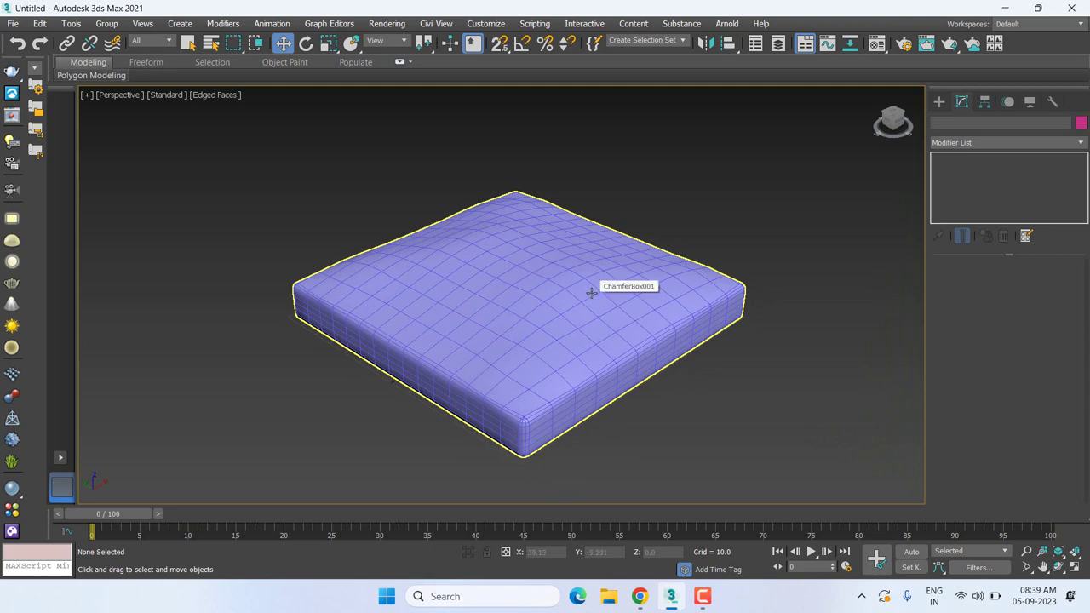
pyautogui.click(591, 293)
# - In Front view, scale the middle and lower rows of lattice points outward
pyautogui.press('f')
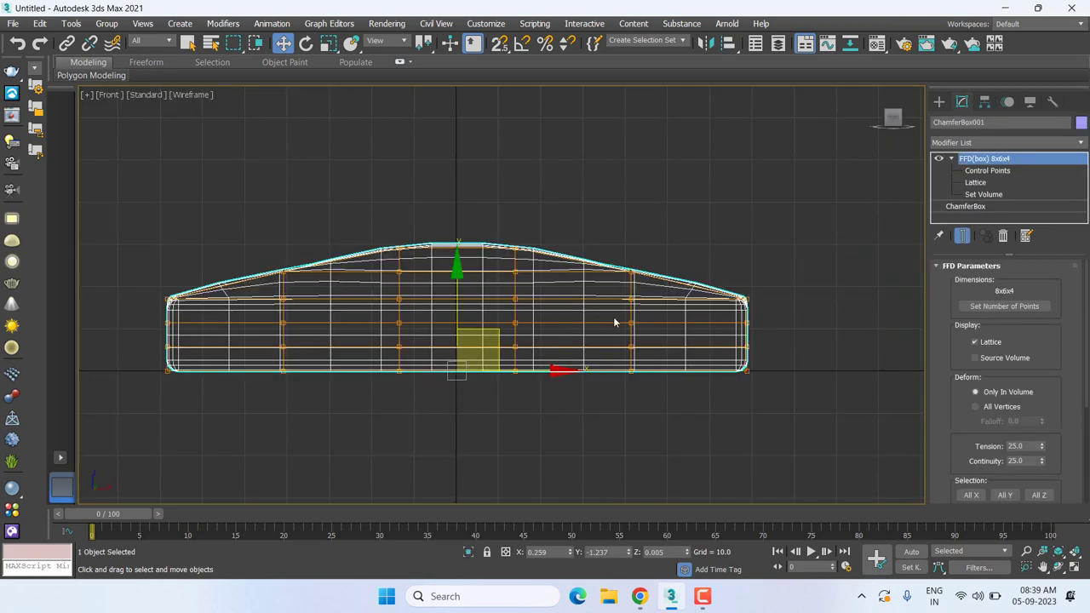
pyautogui.press('1')
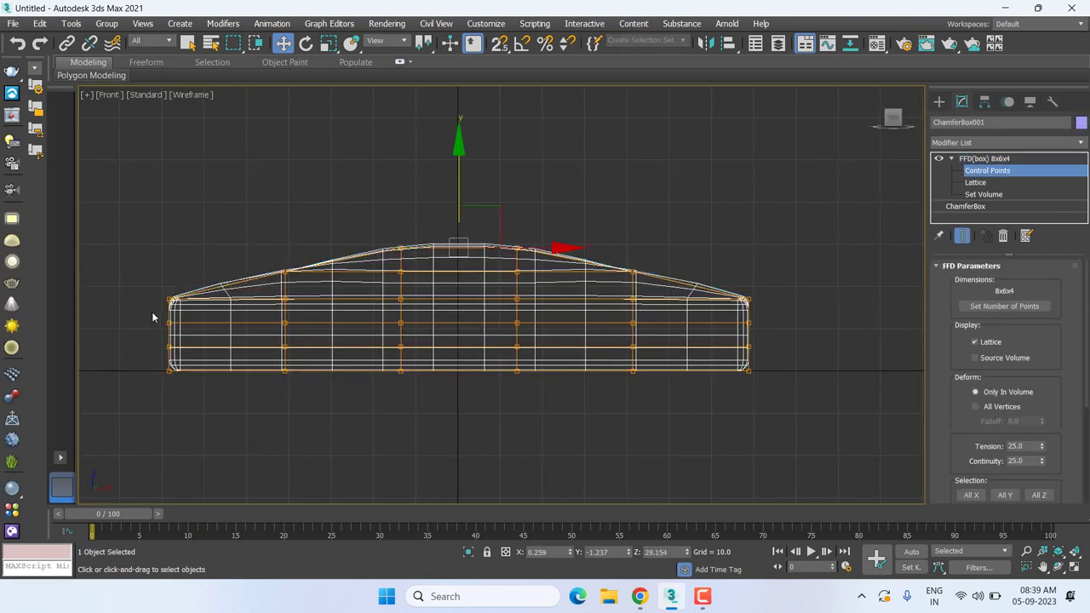
pyautogui.moveTo(154, 310); pyautogui.dragTo(803, 336)
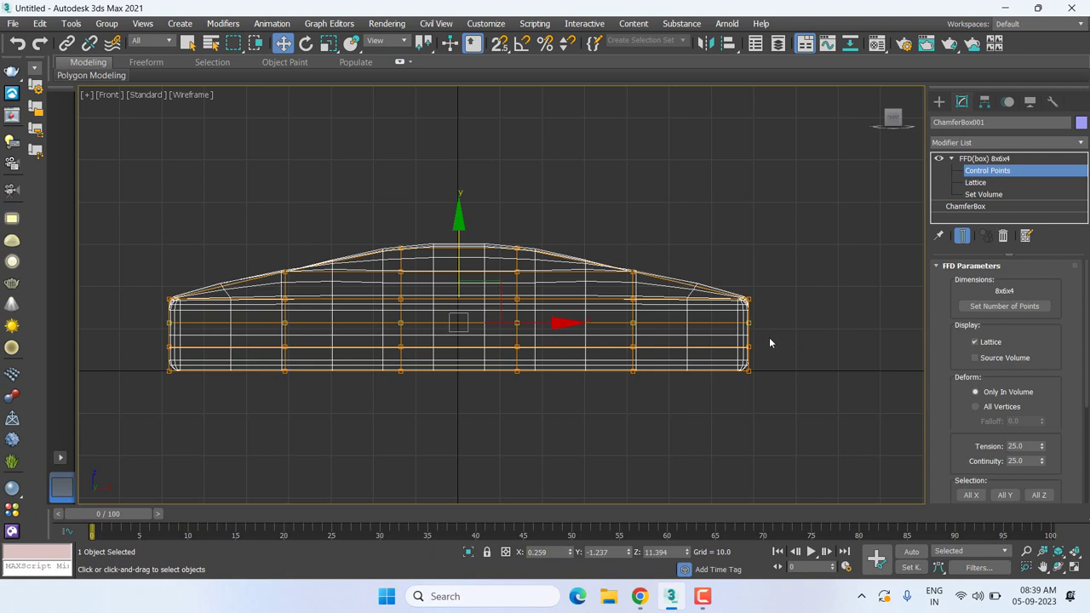
pyautogui.press('r')
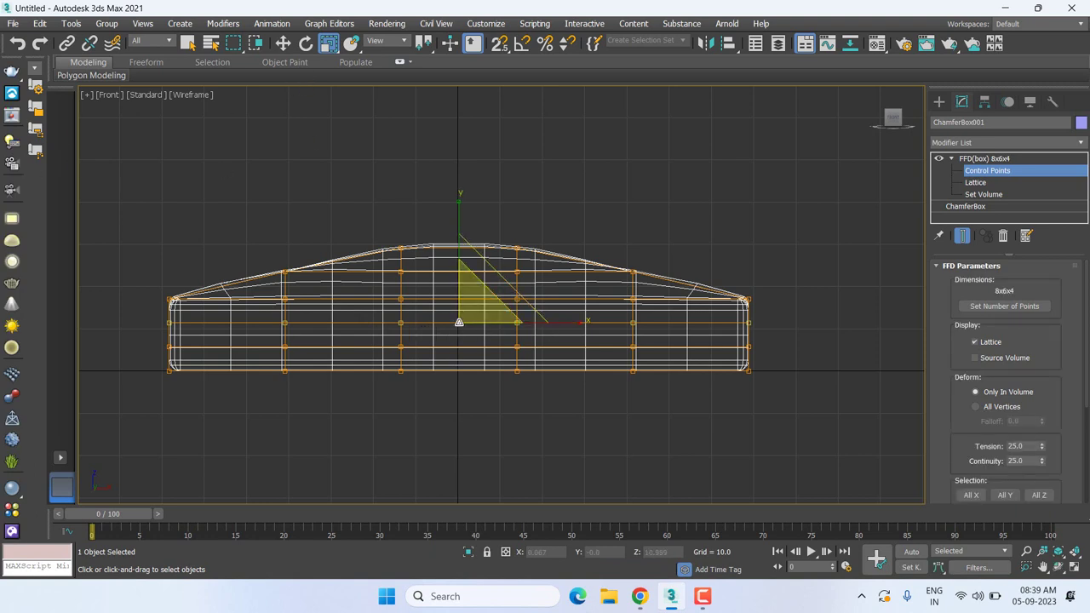
pyautogui.moveTo(459, 320); pyautogui.dragTo(462, 321)
pyautogui.moveTo(144, 345); pyautogui.dragTo(775, 365)
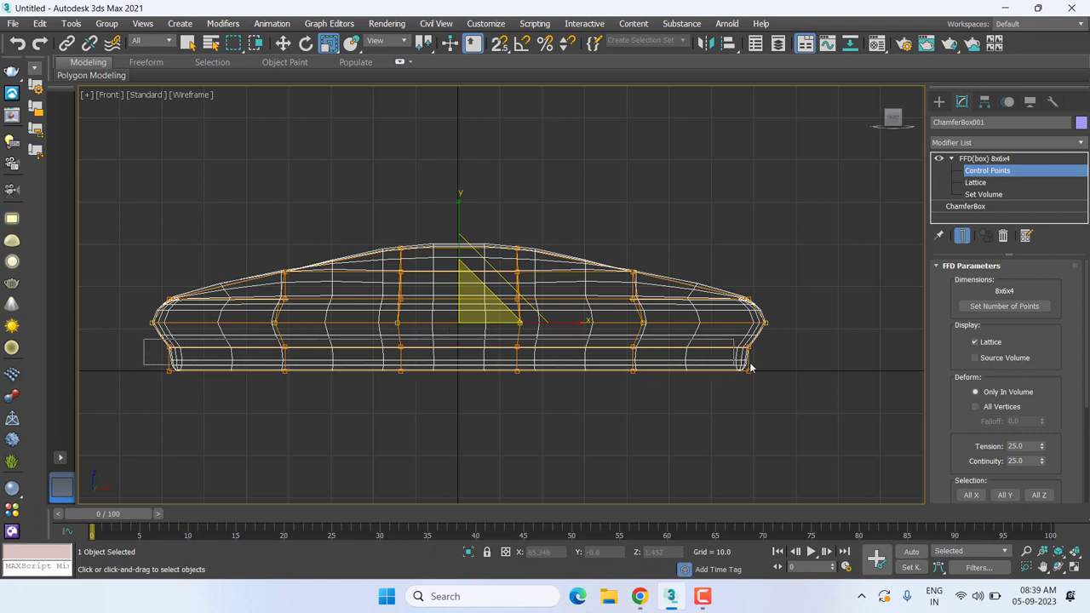
pyautogui.moveTo(466, 346); pyautogui.dragTo(470, 341)
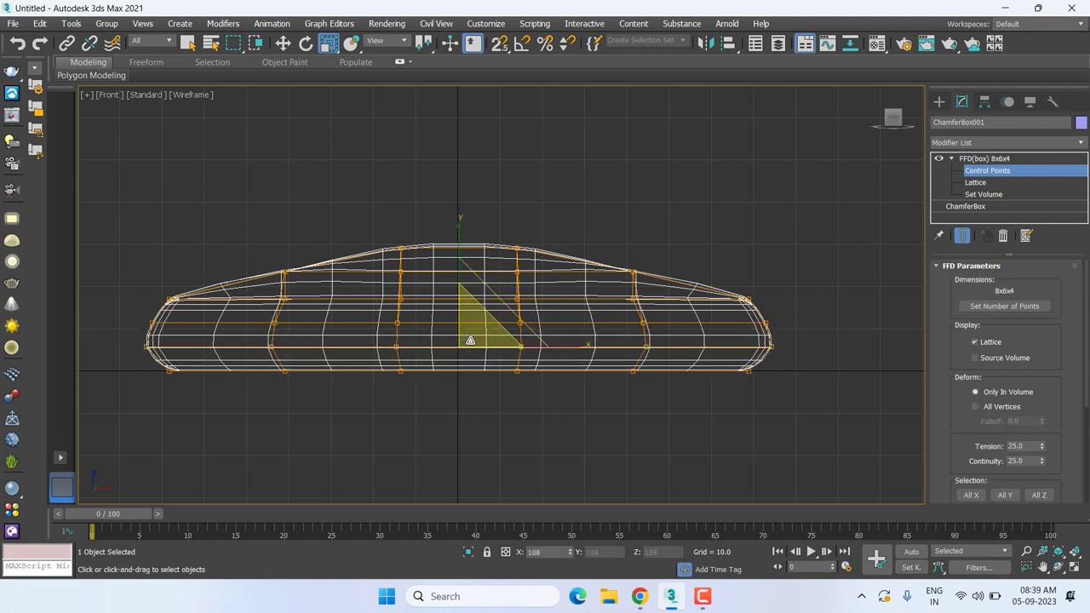
# - Add a Symmetry modifier above the FFD, mirroring along Z with Flip enabled
pyautogui.click(992, 158)
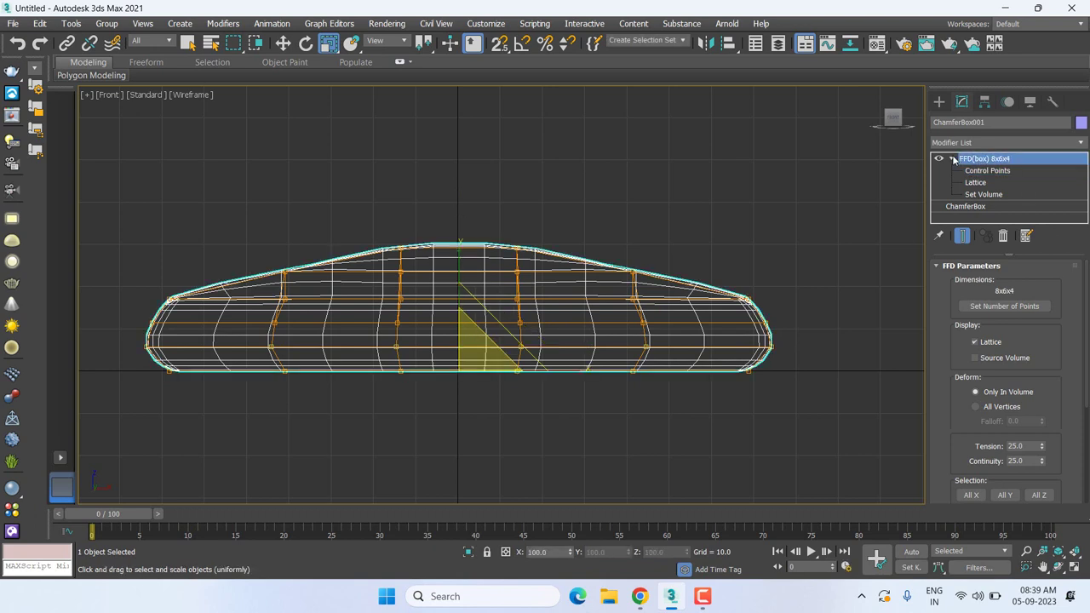
pyautogui.click(951, 158)
pyautogui.click(966, 143)
pyautogui.write('te')
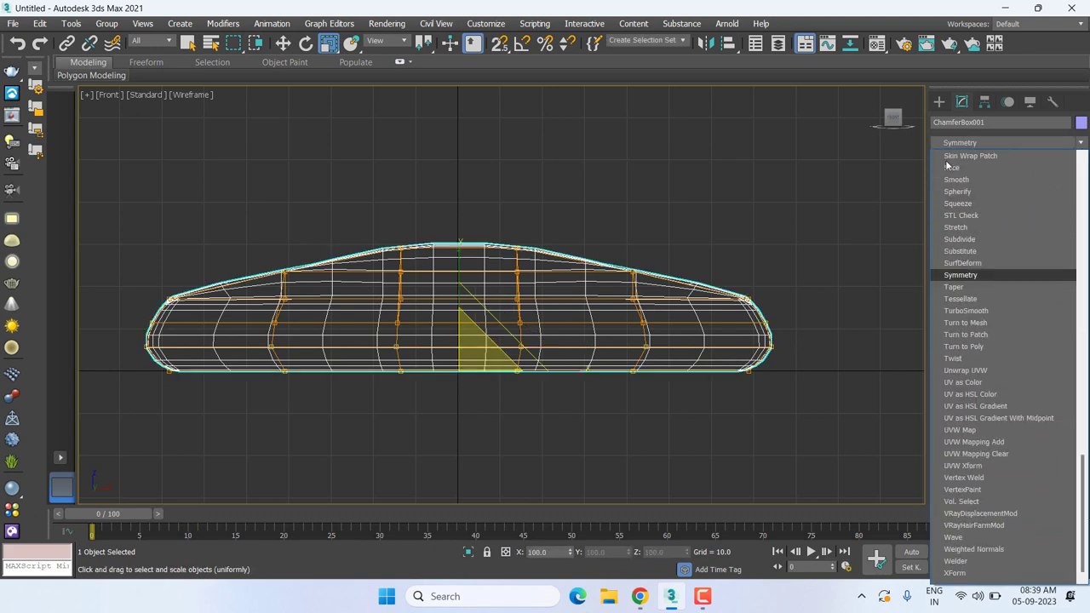
pyautogui.click(960, 275)
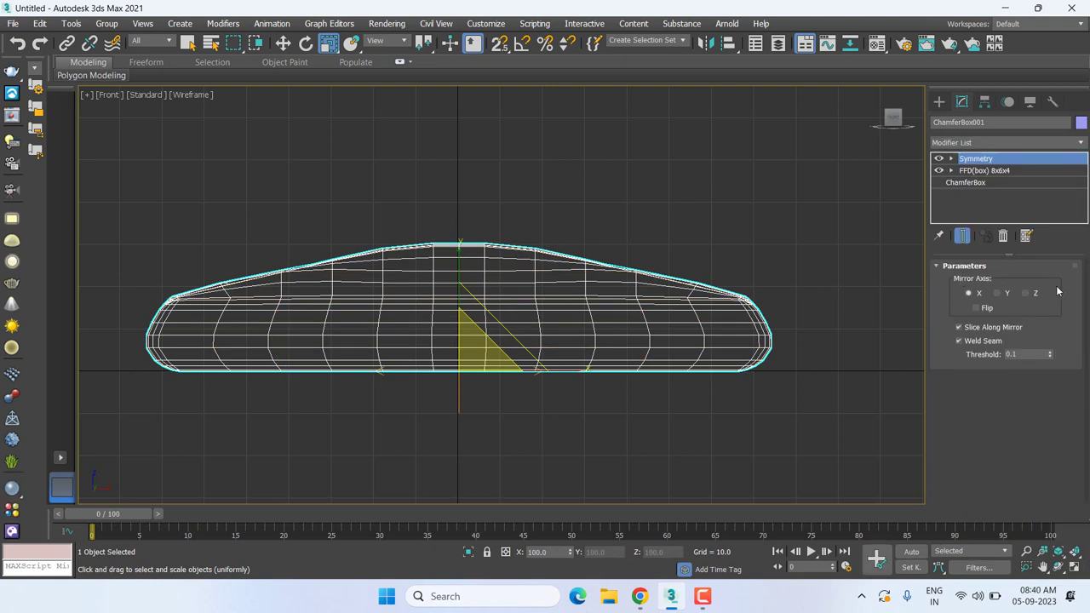
pyautogui.click(1007, 294)
pyautogui.click(985, 308)
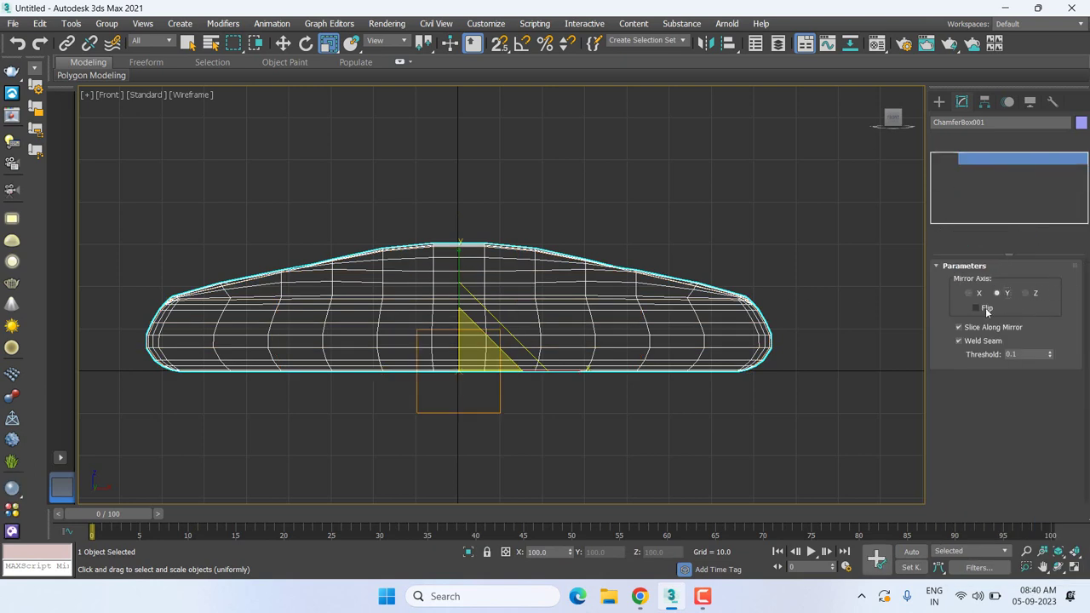
pyautogui.click(977, 293)
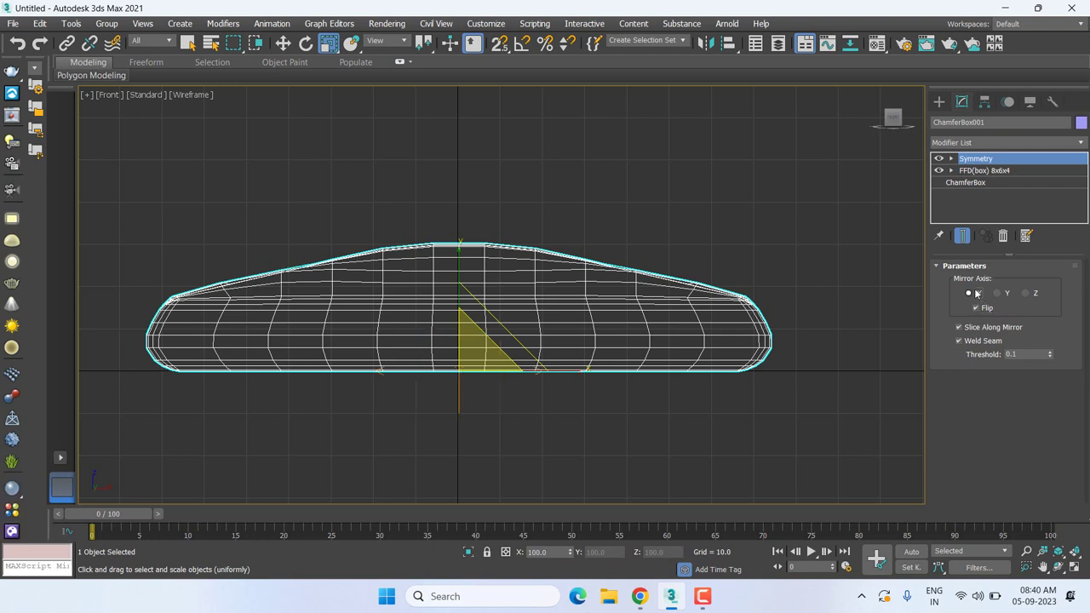
pyautogui.click(1036, 292)
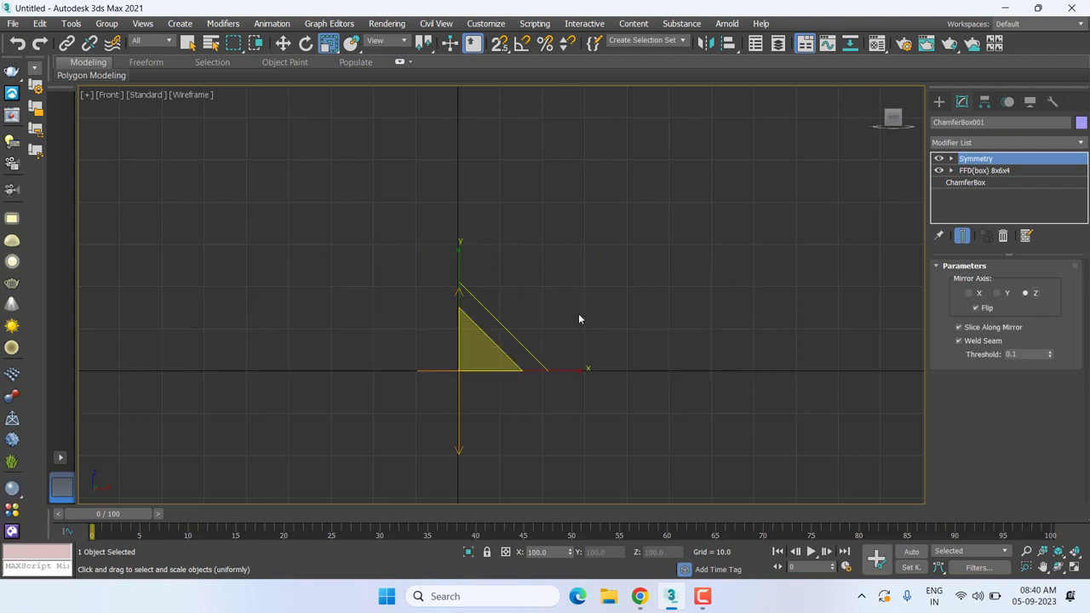
# - Uncheck Flip and raise the Symmetry mirror plane on Y to about 7.55
pyautogui.press('w')
pyautogui.click(987, 310)
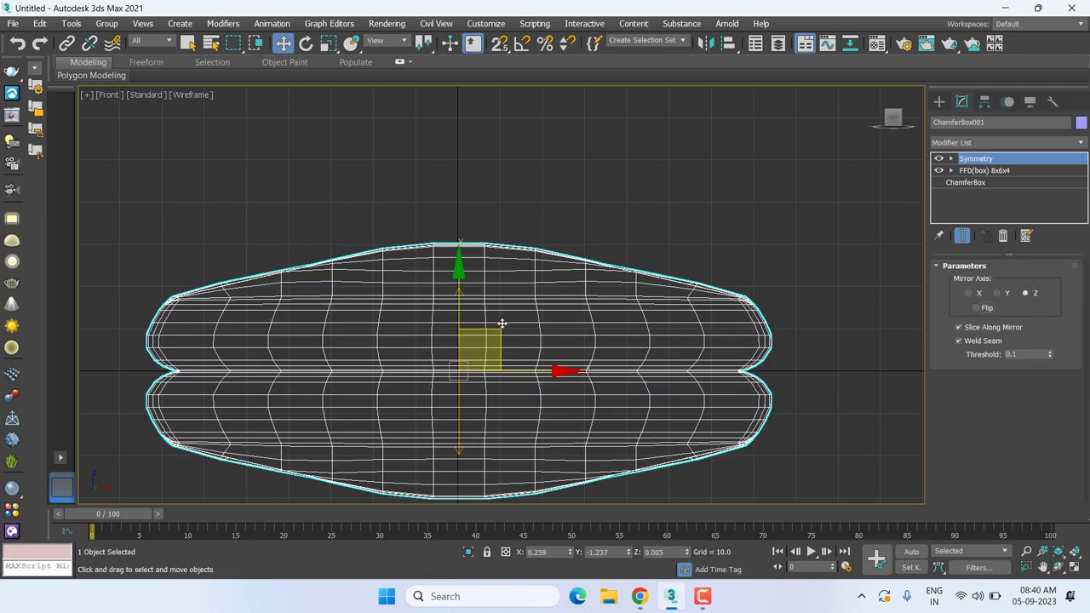
pyautogui.click(951, 158)
pyautogui.click(975, 170)
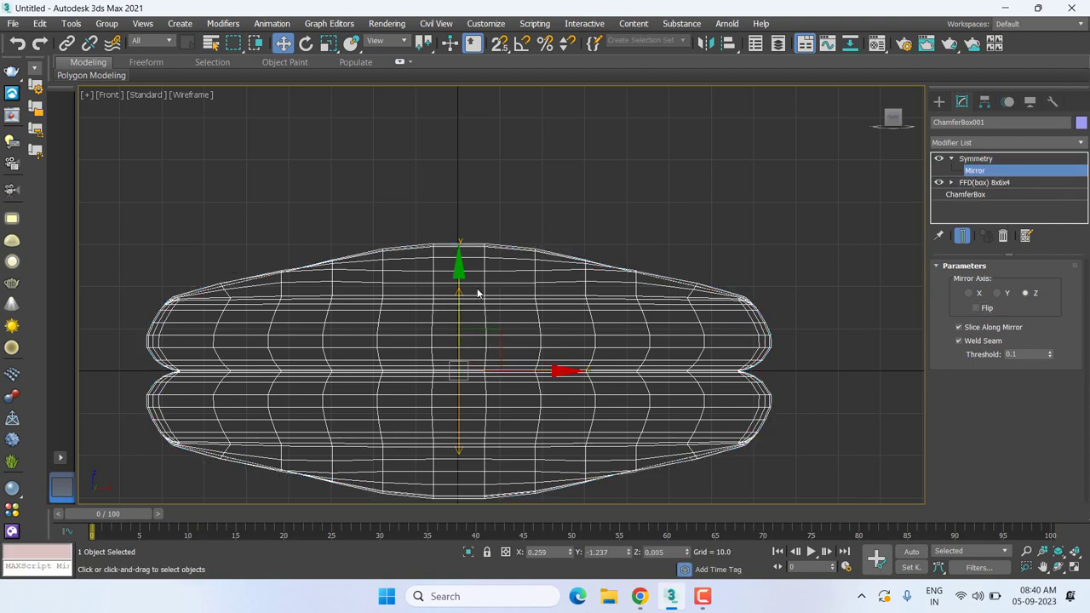
pyautogui.moveTo(461, 281); pyautogui.dragTo(474, 248)
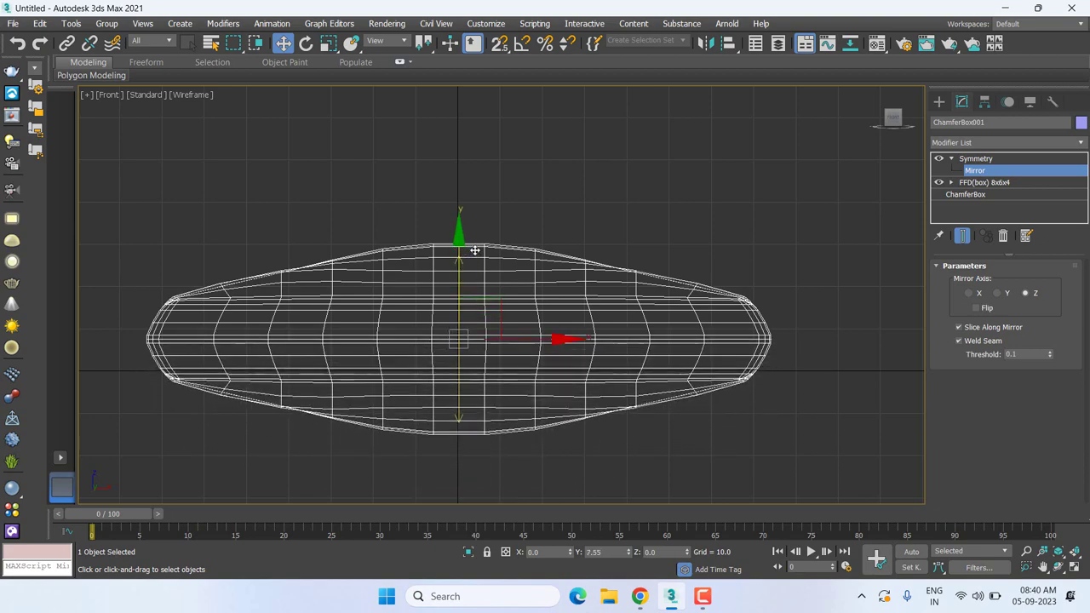
pyautogui.moveTo(508, 320); pyautogui.dragTo(489, 355, button='middle')
# - Inspect the evenly domed cushion from low side angles in the Perspective view
pyautogui.press('p')
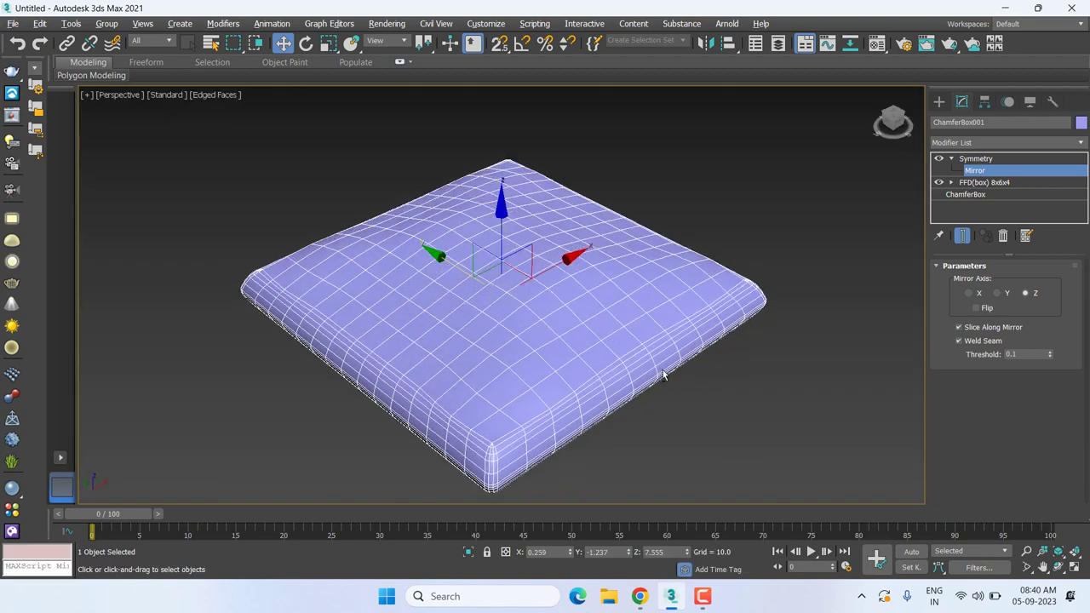
pyautogui.moveTo(661, 370)
pyautogui.keyDown('alt'); pyautogui.mouseDown(button='middle')
pyautogui.moveTo(541, 311)
pyautogui.moveTo(652, 309)
pyautogui.moveTo(673, 395)
pyautogui.mouseUp(button='middle'); pyautogui.keyUp('alt')
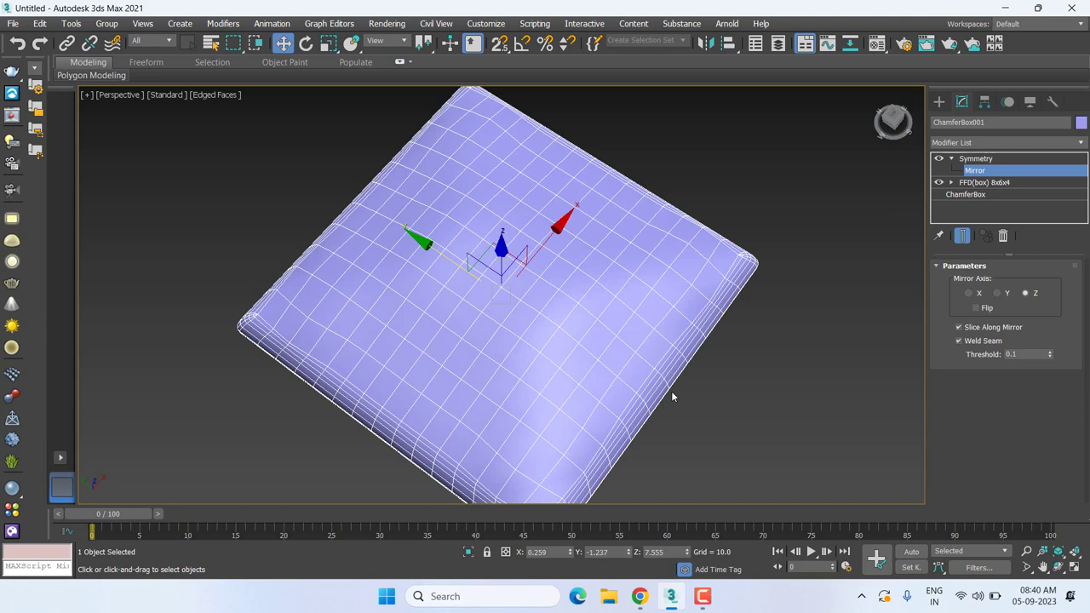
pyautogui.moveTo(672, 393)
pyautogui.keyDown('alt'); pyautogui.mouseDown(button='middle')
pyautogui.moveTo(862, 368)
pyautogui.moveTo(792, 390)
pyautogui.mouseUp(button='middle'); pyautogui.keyUp('alt')
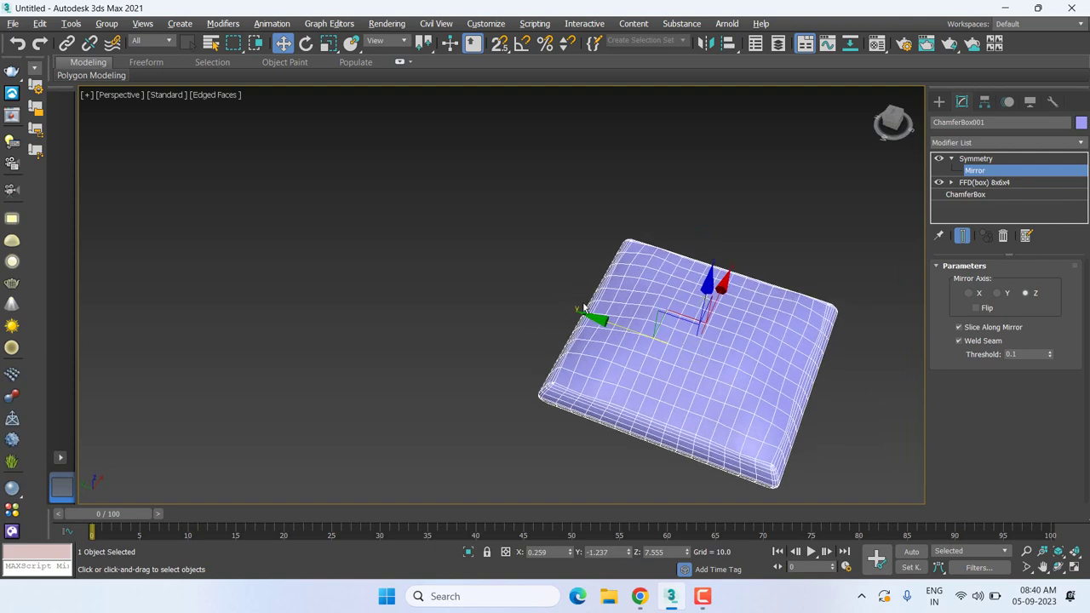
pyautogui.moveTo(578, 292)
pyautogui.keyDown('alt'); pyautogui.mouseDown(button='middle')
pyautogui.moveTo(508, 302)
pyautogui.moveTo(568, 270)
pyautogui.mouseUp(button='middle'); pyautogui.keyUp('alt')
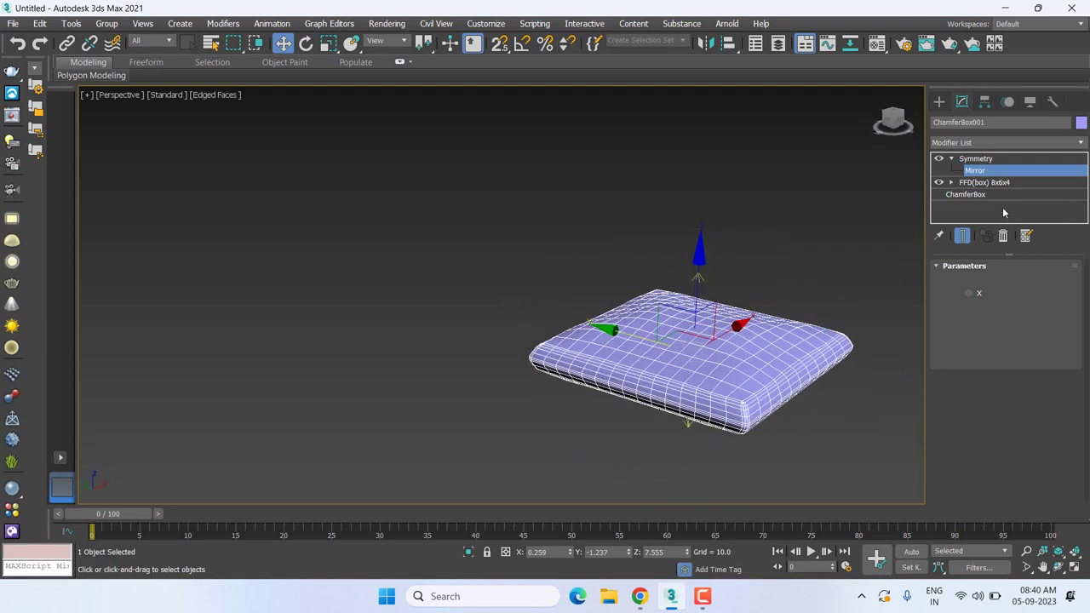
pyautogui.click(951, 158)
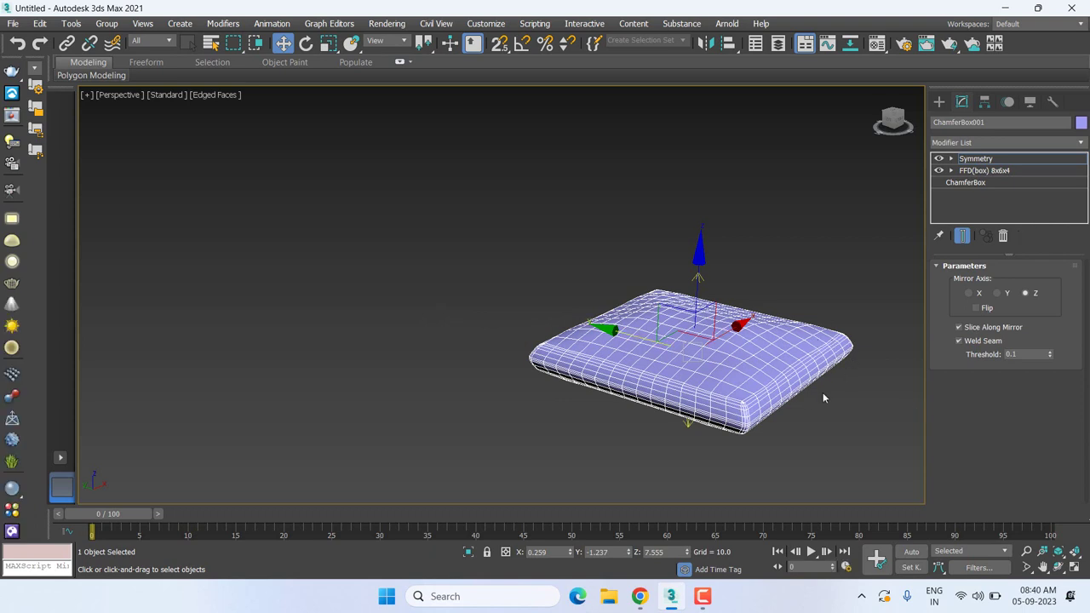
pyautogui.moveTo(823, 393); pyautogui.dragTo(718, 373, button='middle')
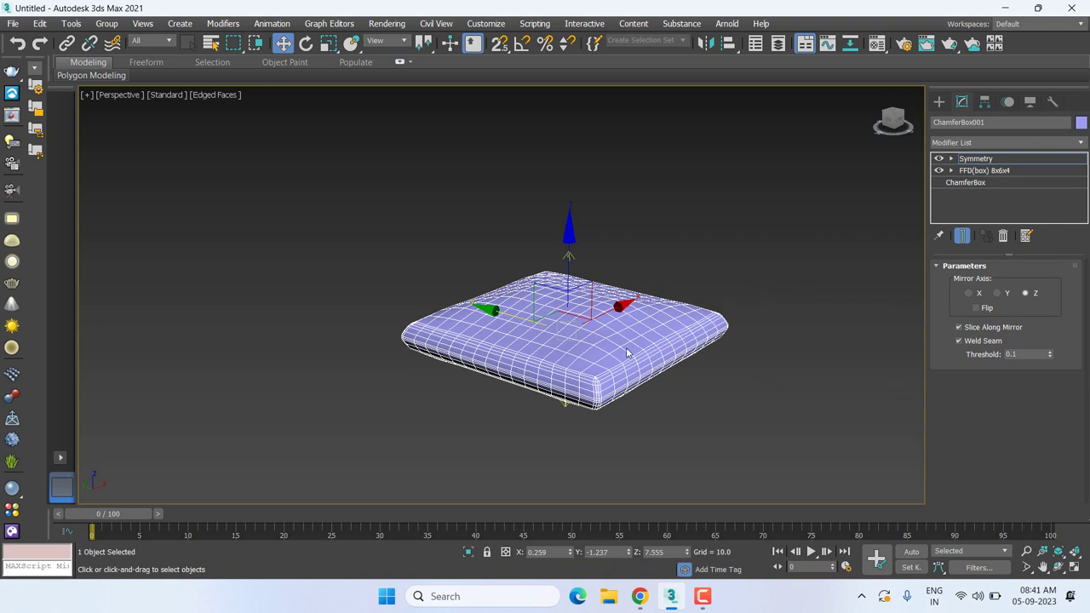
pyautogui.moveTo(650, 366); pyautogui.dragTo(645, 363, button='middle')
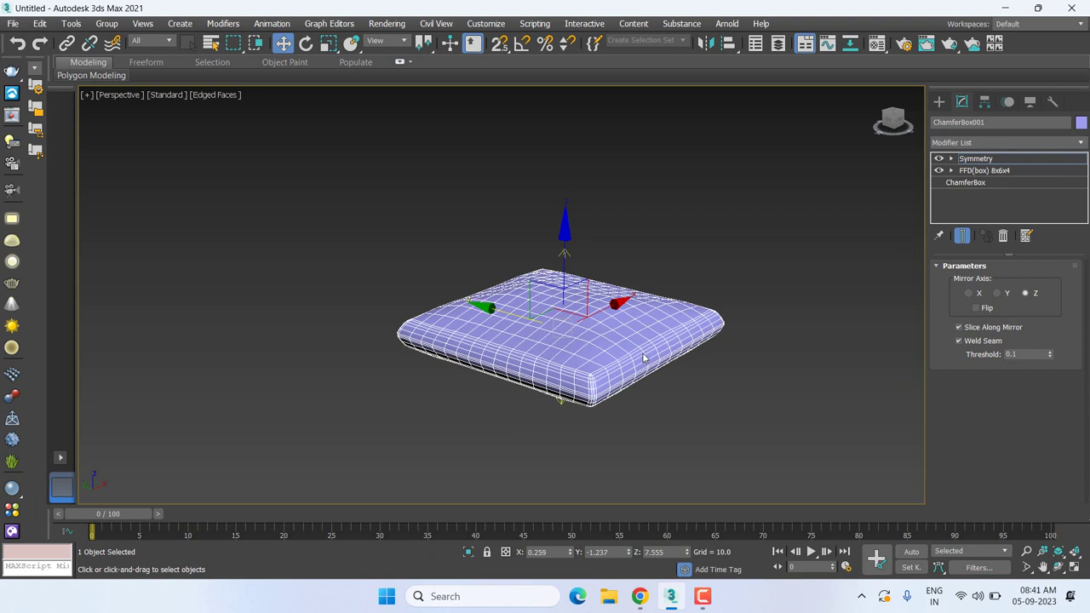
# - Disable and delete the Symmetry modifier, then delete ChamferBox001
pyautogui.click(938, 158)
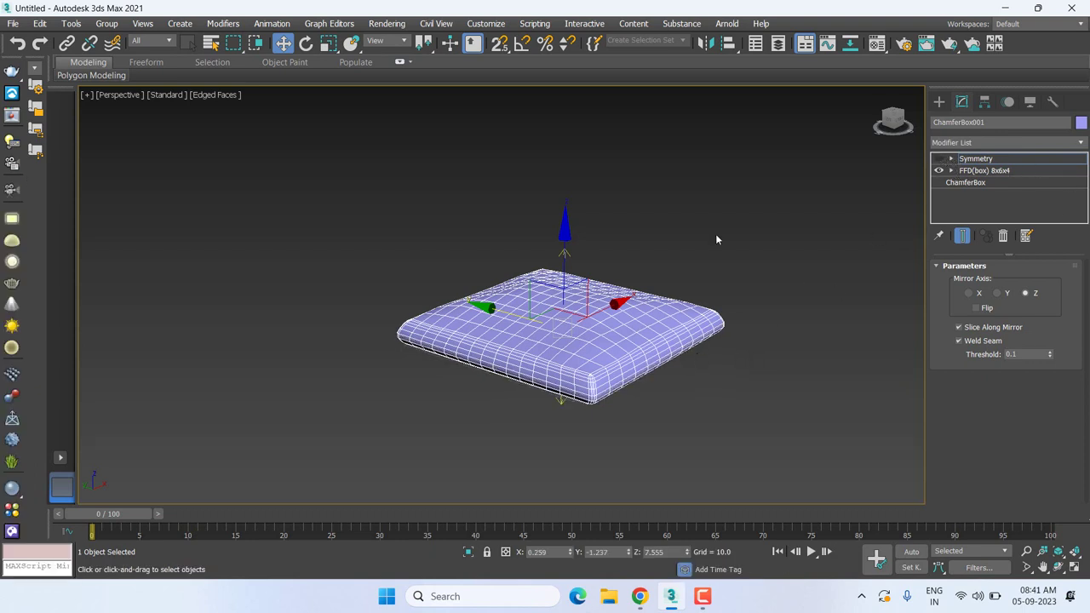
pyautogui.click(1003, 236)
pyautogui.press('z')
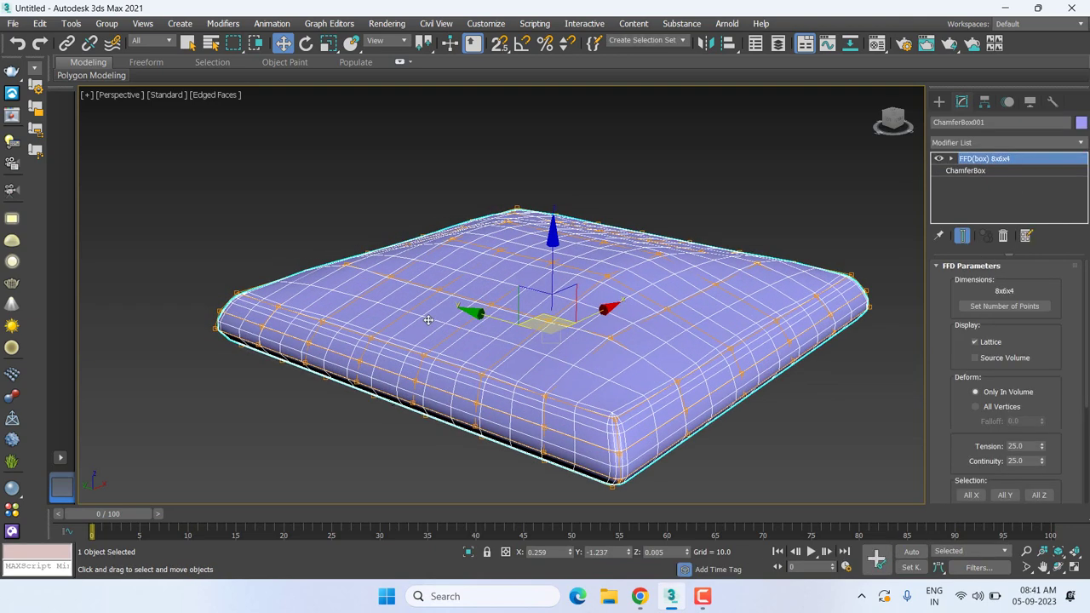
pyautogui.moveTo(428, 319); pyautogui.dragTo(579, 313, button='middle')
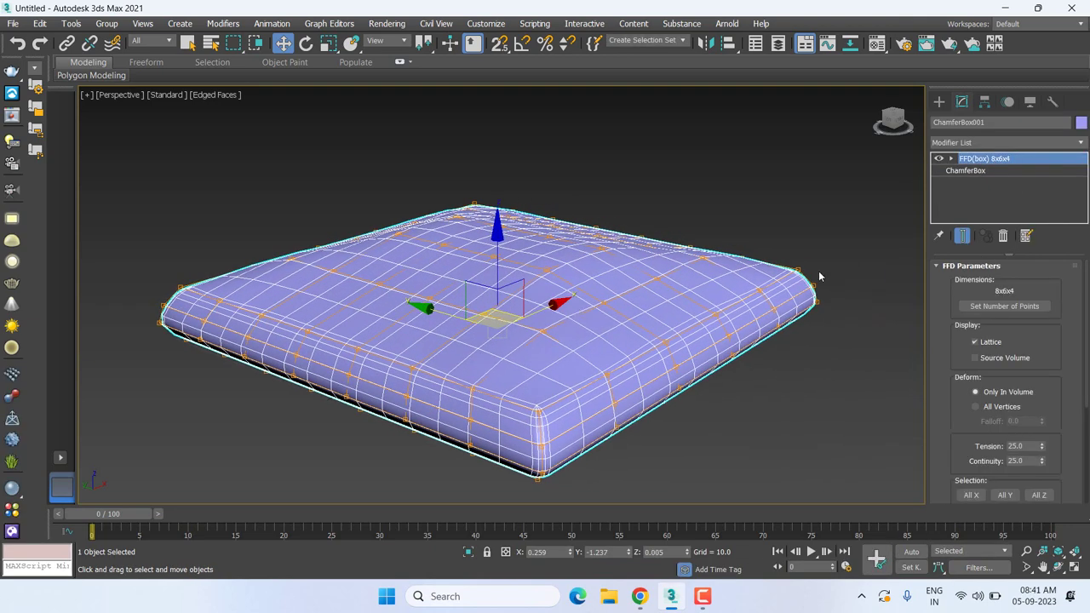
pyautogui.press('Delete')
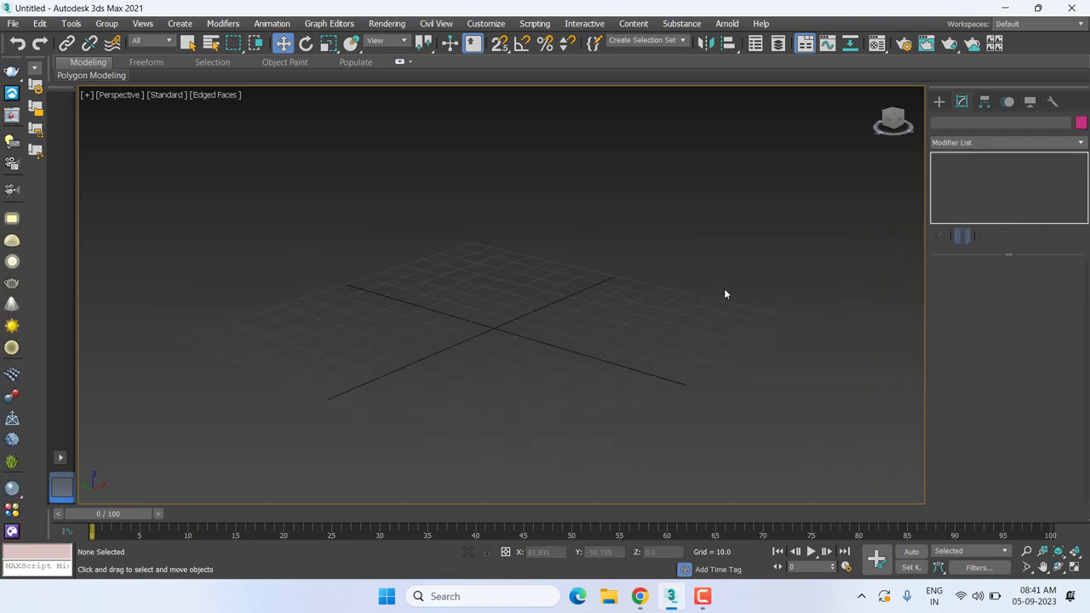
# - Draw a new chamfer box with height 6.736 and fillet about 1.2
pyautogui.click(939, 102)
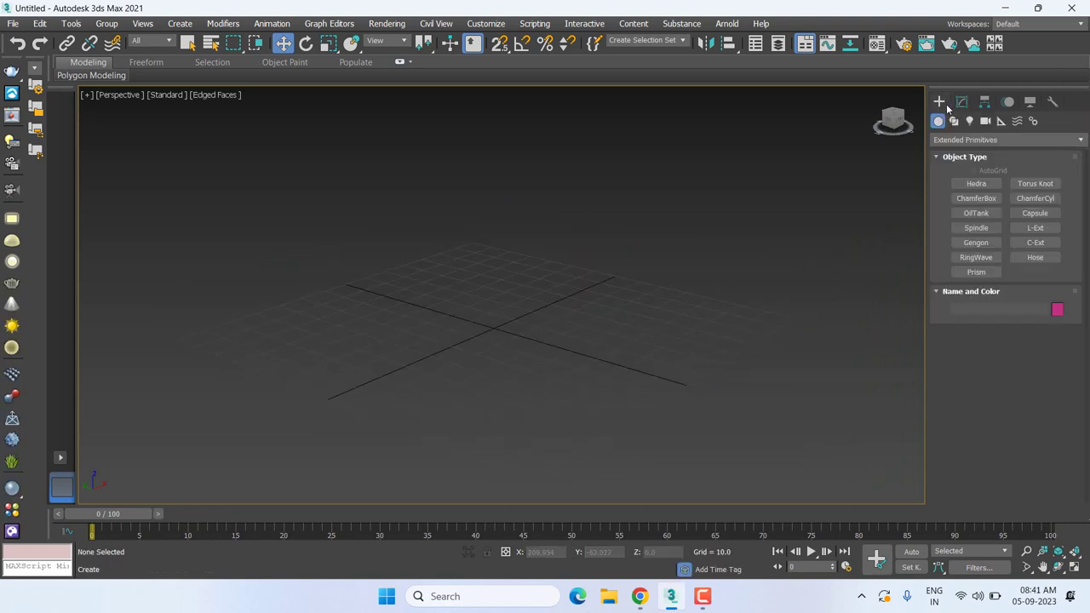
pyautogui.click(976, 198)
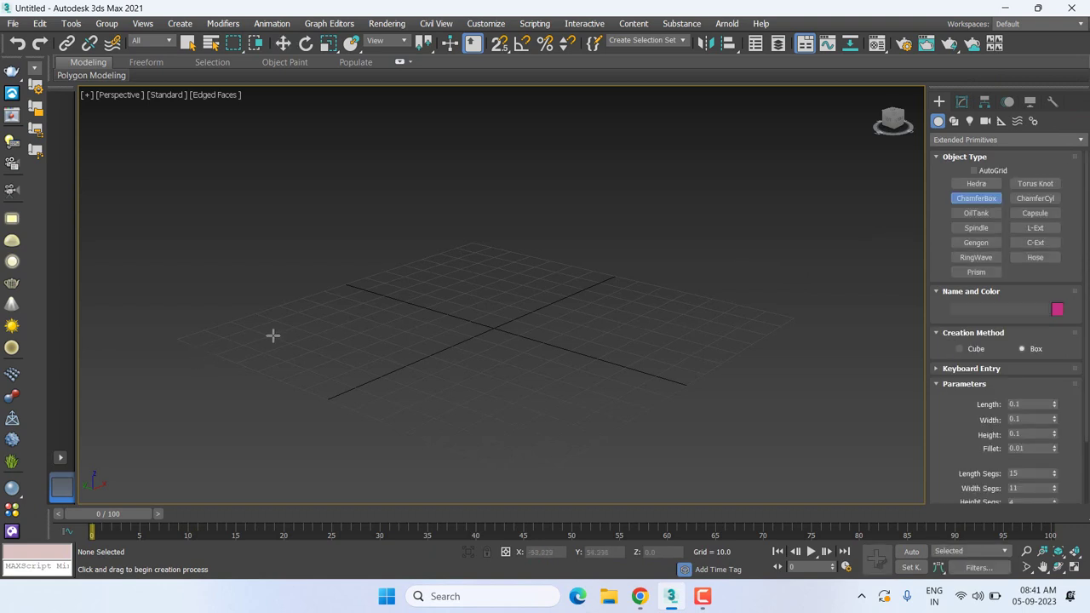
pyautogui.moveTo(392, 341)
pyautogui.keyDown('alt'); pyautogui.mouseDown(button='middle')
pyautogui.moveTo(418, 368)
pyautogui.moveTo(368, 302)
pyautogui.mouseUp(button='middle'); pyautogui.keyUp('alt')
pyautogui.moveTo(355, 305)
pyautogui.mouseDown()
pyautogui.moveTo(440, 388)
pyautogui.moveTo(421, 387)
pyautogui.mouseUp()
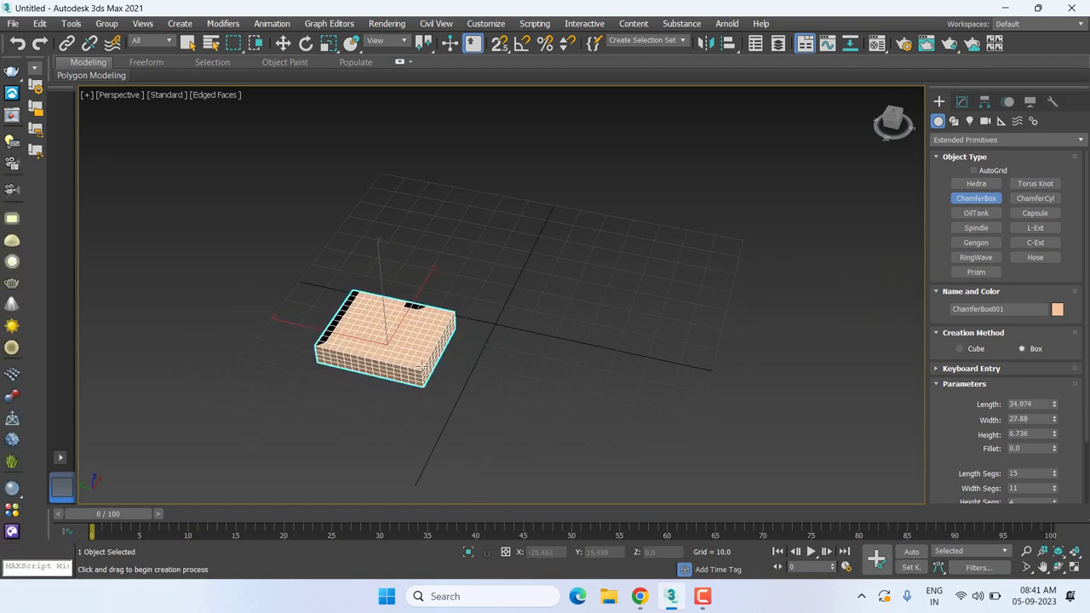
pyautogui.click(423, 364)
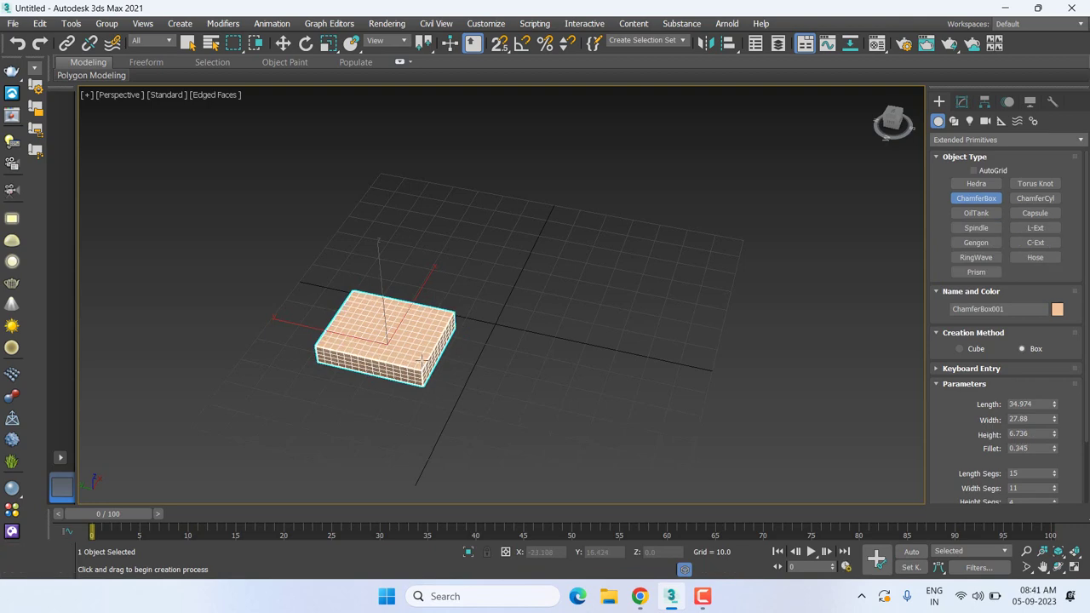
pyautogui.click(420, 350)
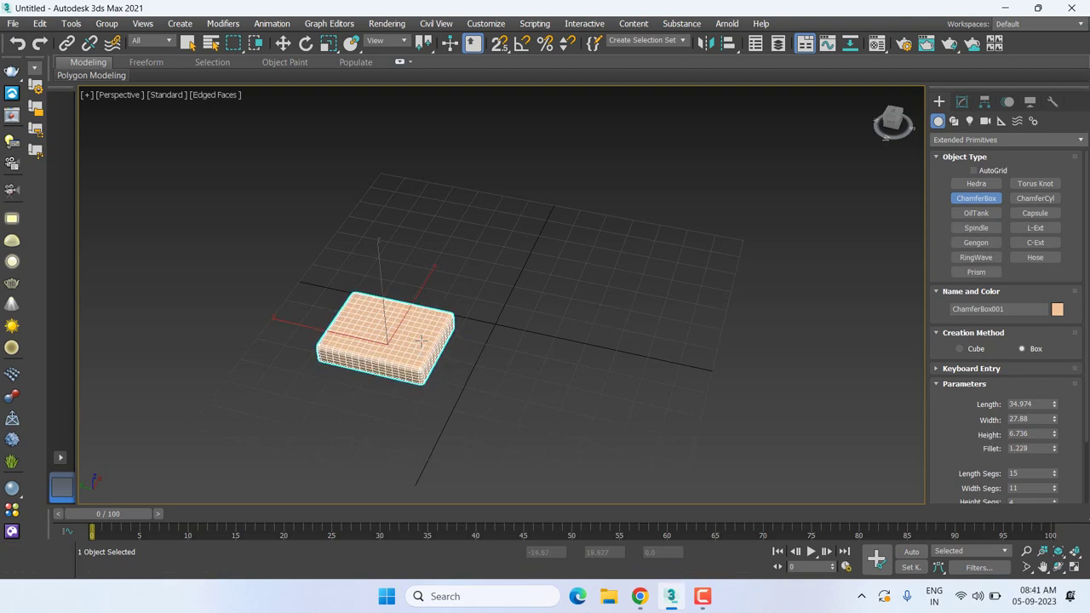
pyautogui.press('w')
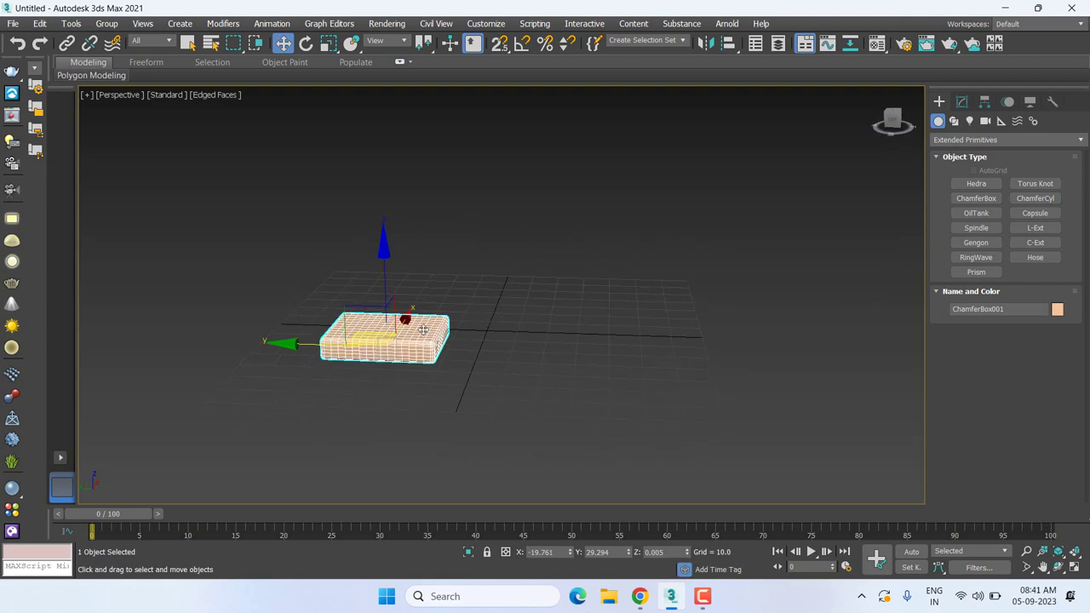
pyautogui.scroll(3, 481, 334)
pyautogui.moveTo(480, 334)
pyautogui.mouseDown(button='middle')
pyautogui.moveTo(626, 318)
pyautogui.moveTo(617, 302)
pyautogui.mouseUp(button='middle')
pyautogui.scroll(2, 626, 318)
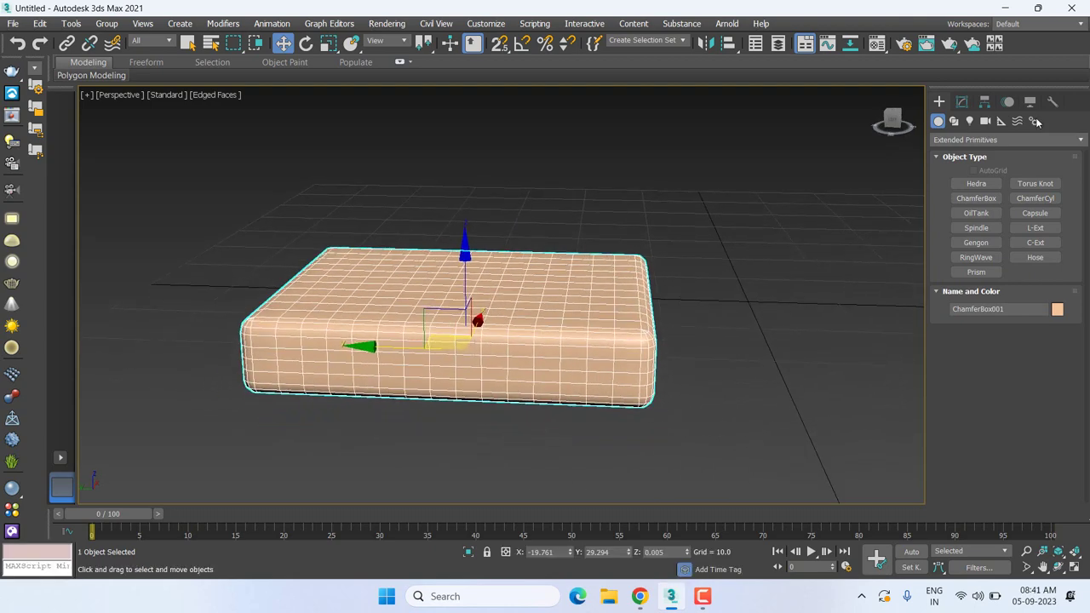
# - Add an FFD(box) 4x4x4 modifier and lower the box height from 6.736 to 5.59
pyautogui.click(962, 101)
pyautogui.click(969, 144)
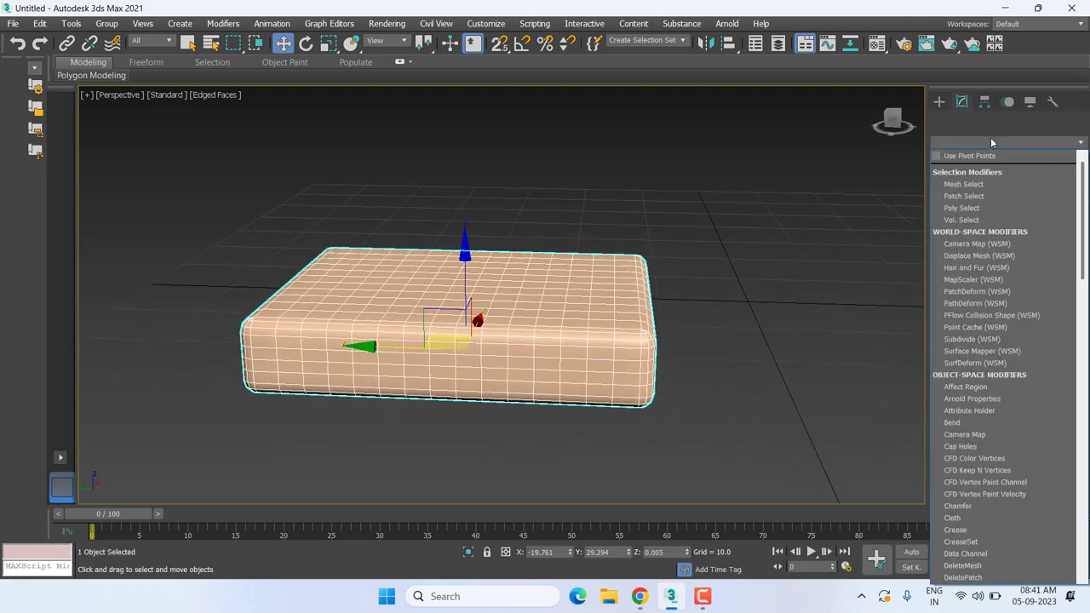
pyautogui.press('f')
pyautogui.press('f')
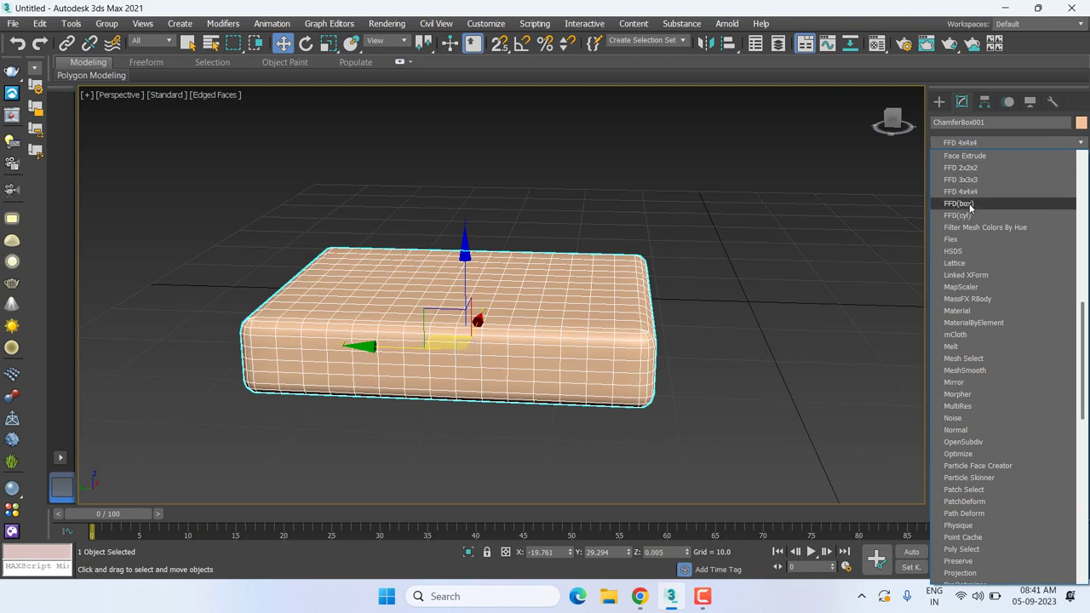
pyautogui.click(969, 203)
pyautogui.click(964, 172)
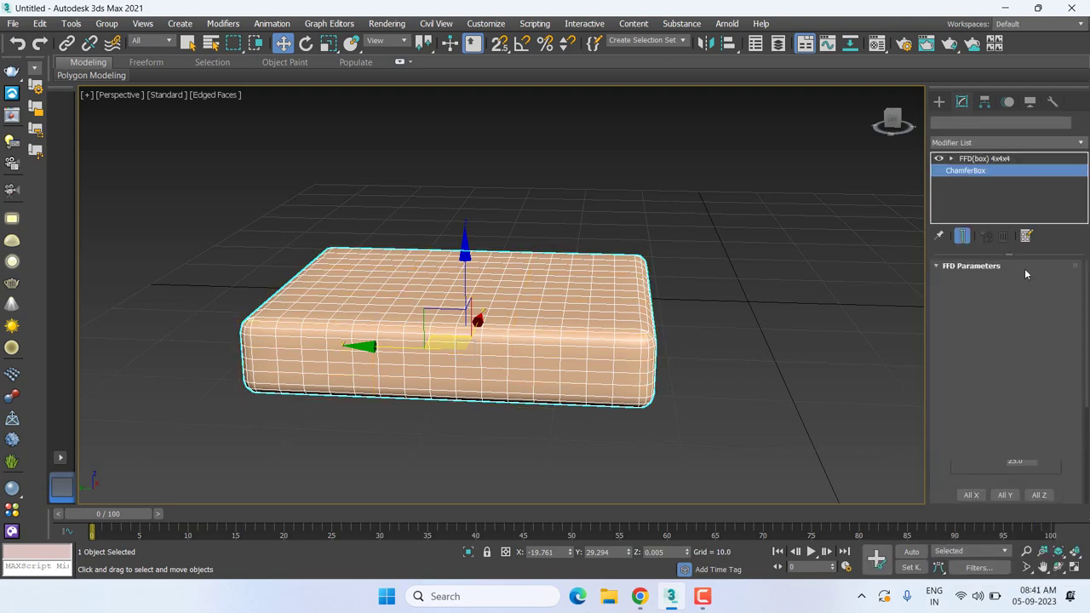
pyautogui.moveTo(1056, 321); pyautogui.dragTo(1060, 327)
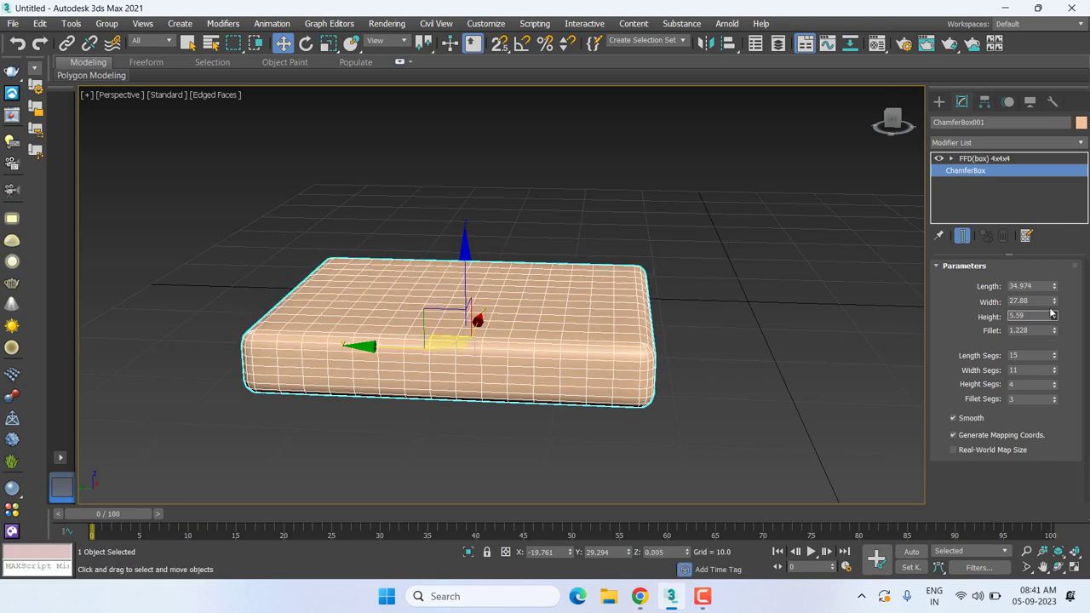
# - Replace the FFD(box) 4x4x4 with a fresh one and bring up Set Number of Points
pyautogui.click(996, 159)
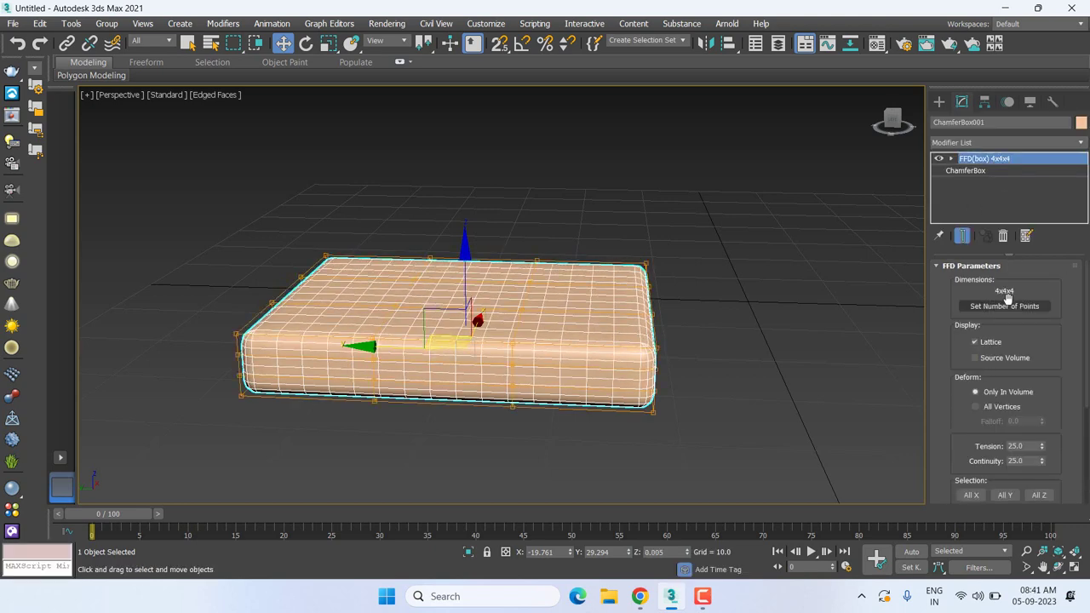
pyautogui.click(1005, 237)
pyautogui.click(995, 141)
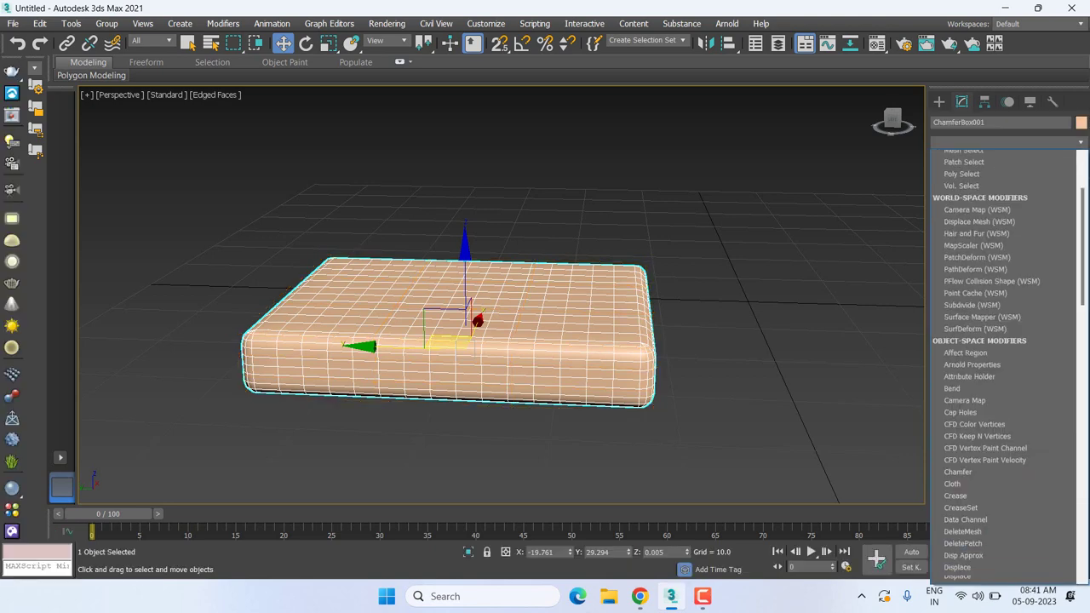
pyautogui.press('f')
pyautogui.click(967, 204)
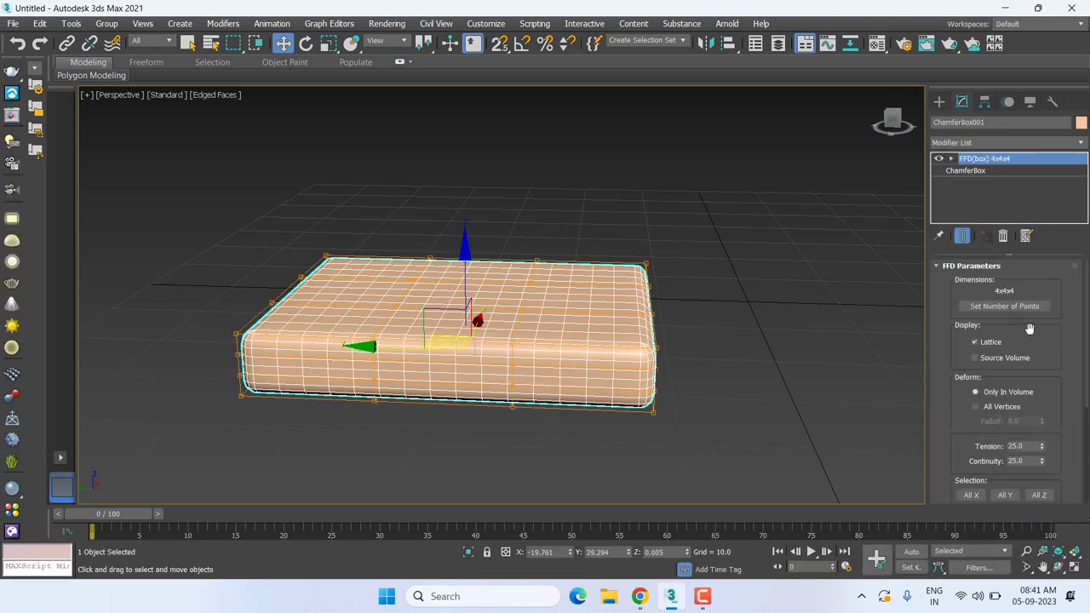
pyautogui.click(1005, 305)
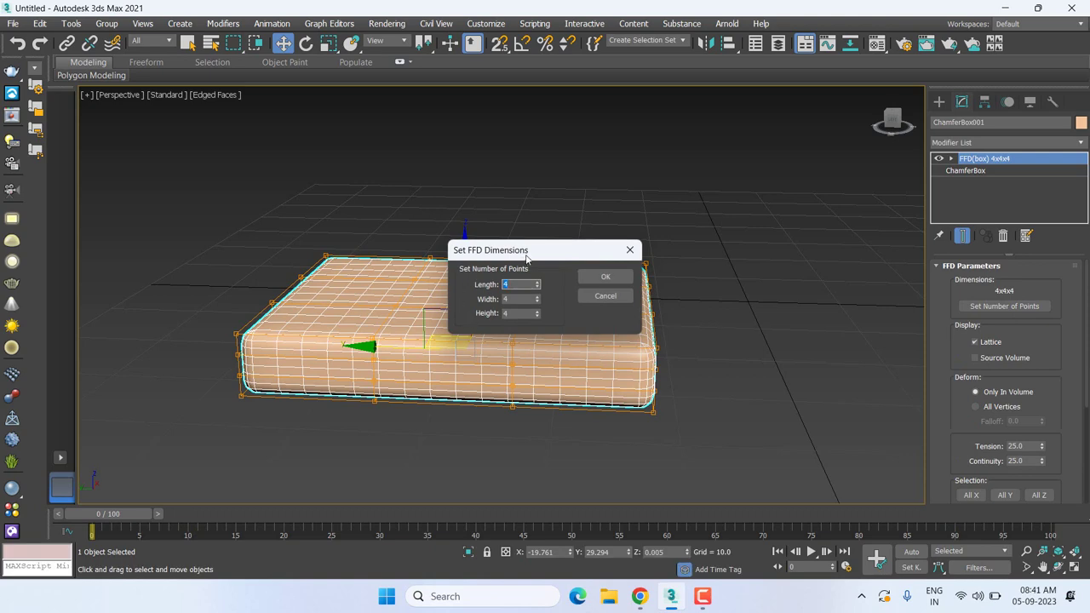
# - Set the FFD lattice dimensions to 6x6x4 points
pyautogui.moveTo(523, 246); pyautogui.dragTo(736, 230)
pyautogui.write('6')
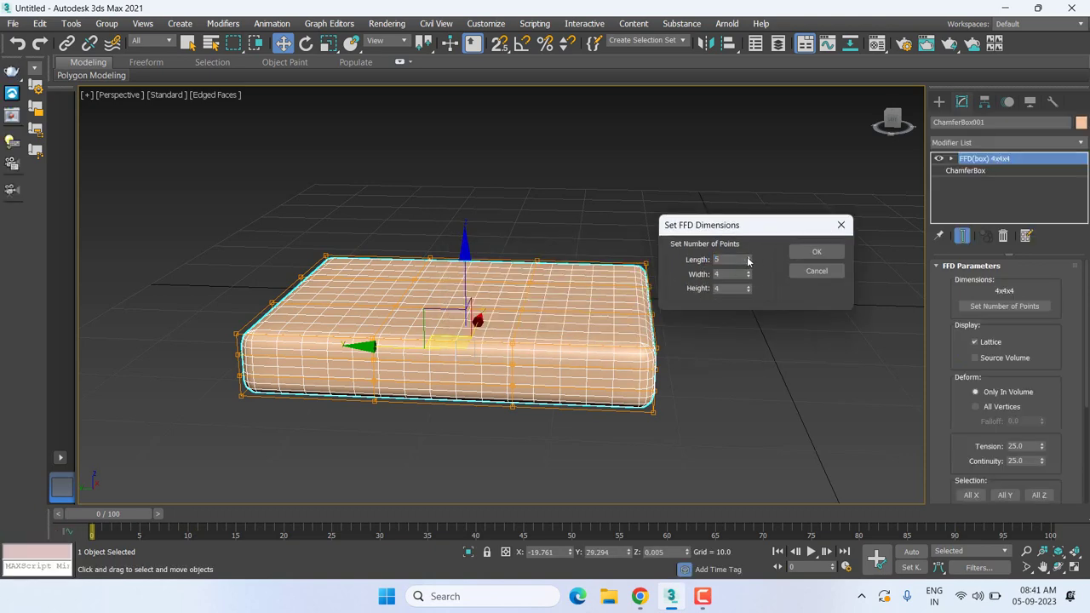
pyautogui.click(747, 271)
pyautogui.click(747, 271)
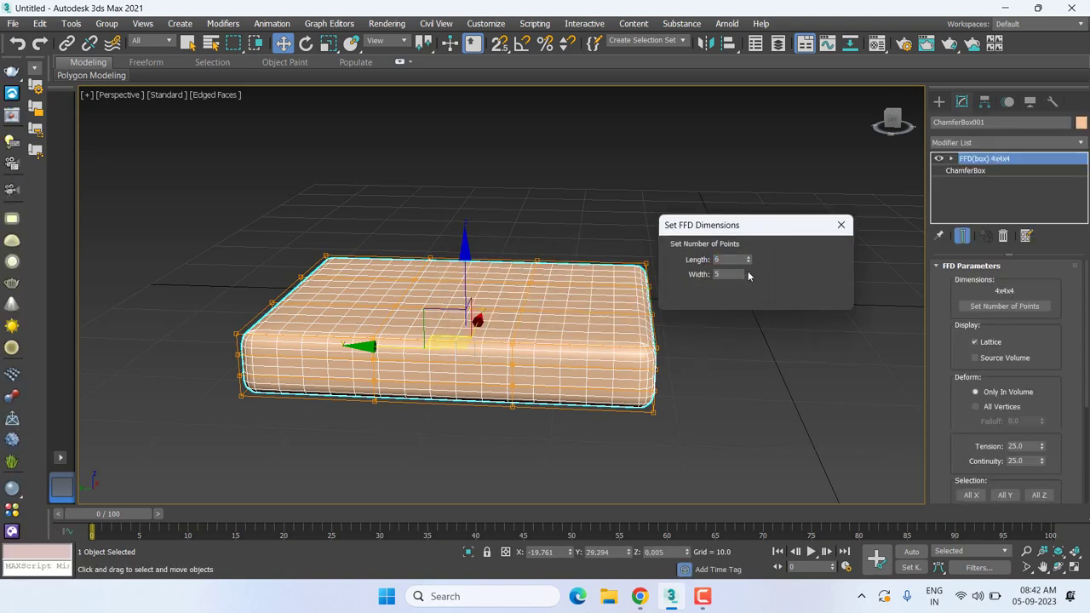
pyautogui.click(815, 251)
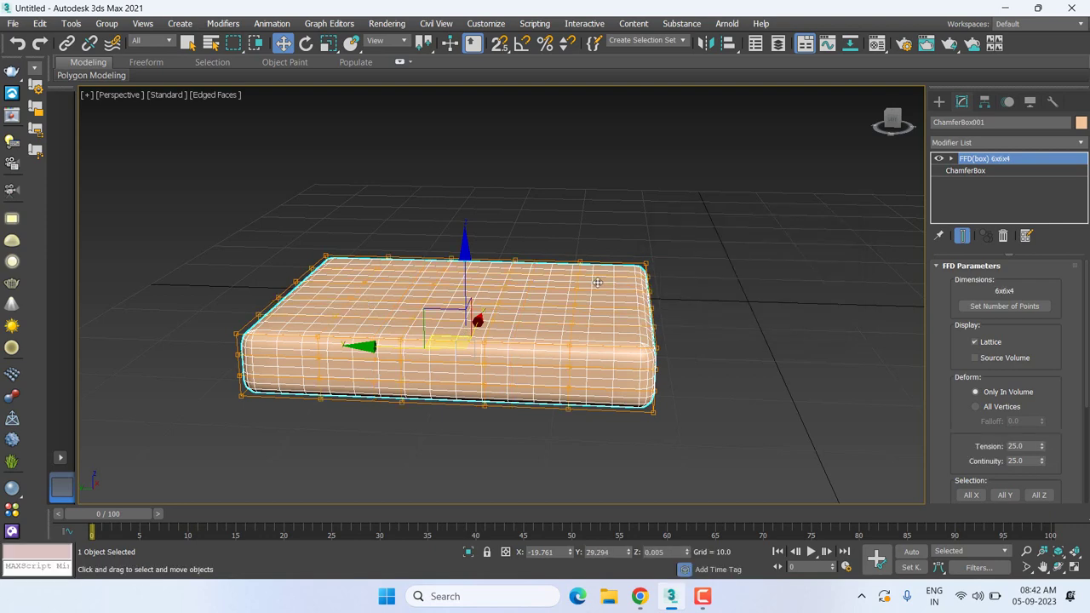
# - In Control Points, select the lattice's top row in Front view and raise it slightly
pyautogui.click(951, 158)
pyautogui.click(979, 172)
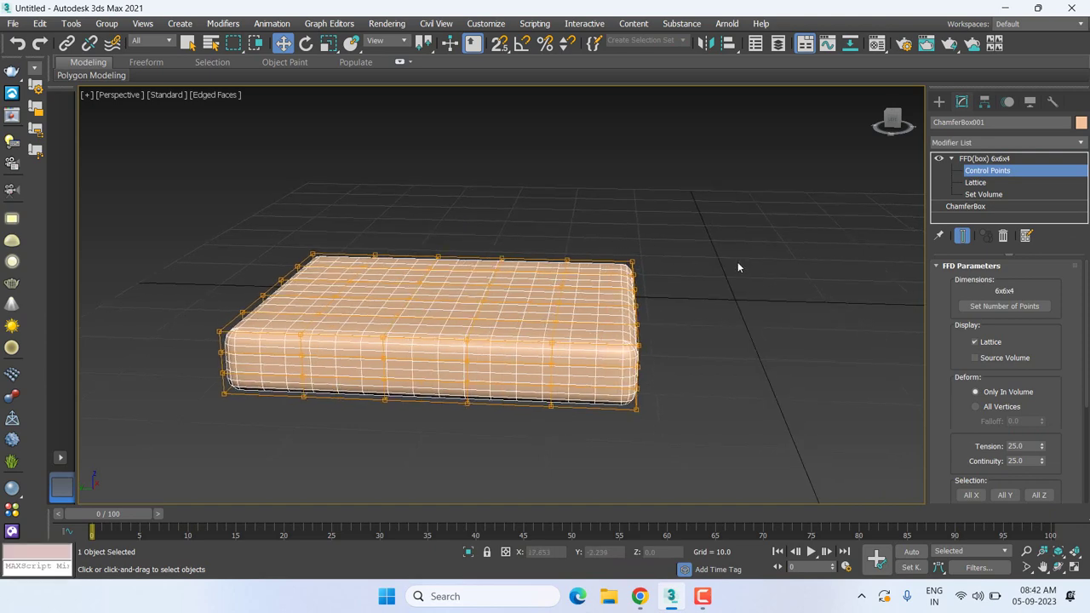
pyautogui.press('f')
pyautogui.press('t')
pyautogui.scroll(3, 454, 232)
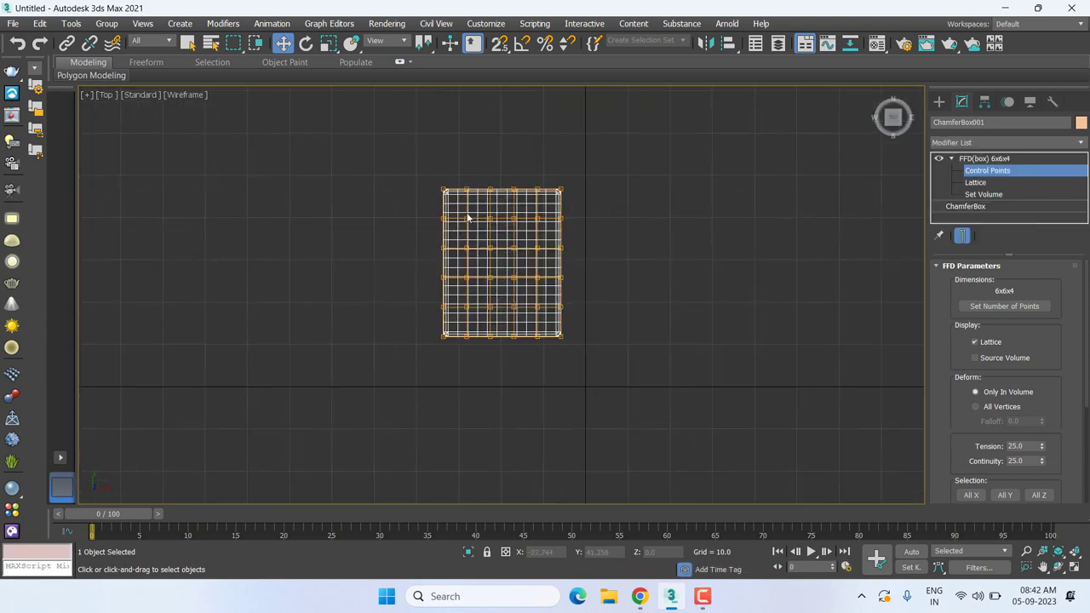
pyautogui.moveTo(462, 216); pyautogui.dragTo(540, 316)
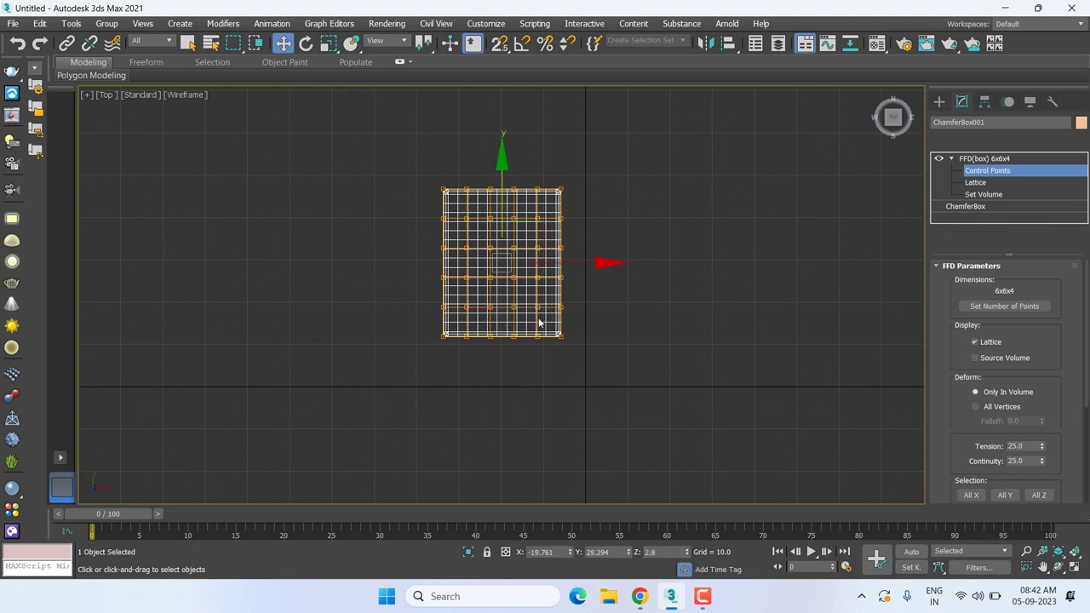
pyautogui.moveTo(540, 319); pyautogui.dragTo(580, 321, button='middle')
pyautogui.press('f')
pyautogui.scroll(2, 473, 351)
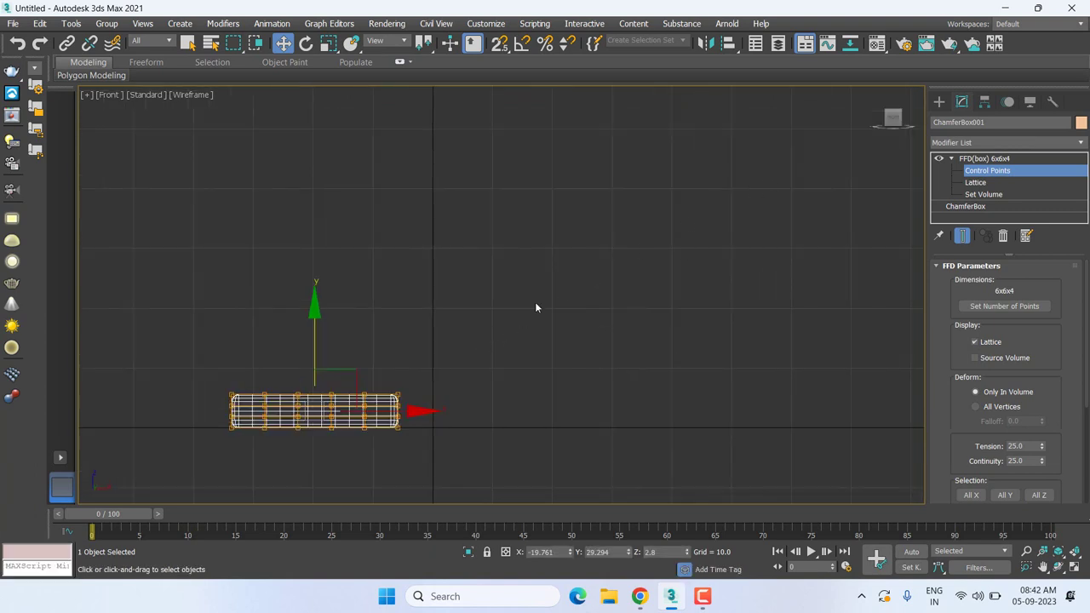
pyautogui.scroll(2, 532, 311)
pyautogui.scroll(2, 579, 289)
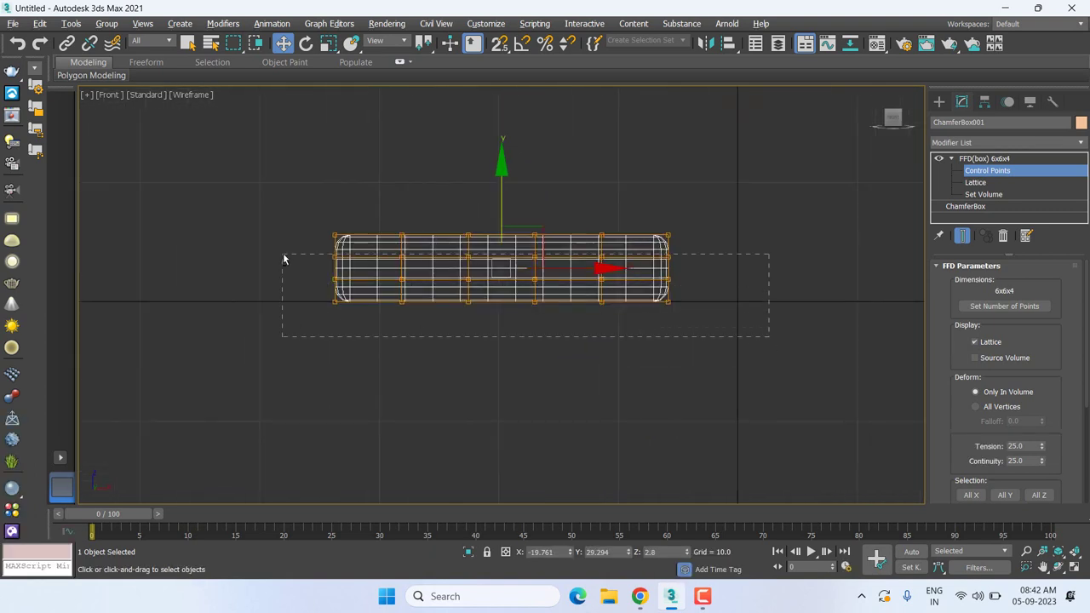
pyautogui.moveTo(321, 300); pyautogui.dragTo(285, 239)
pyautogui.moveTo(502, 175); pyautogui.dragTo(503, 166)
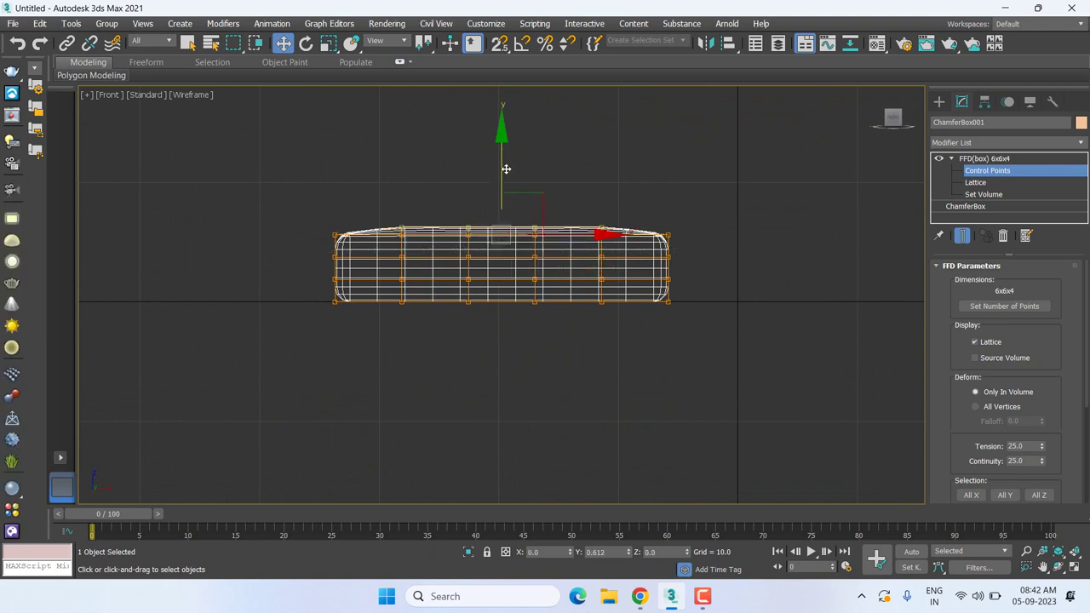
# - Reselect the top control points, lift them further to dome the cushion, and exit sub-object
pyautogui.press('t')
pyautogui.scroll(3, 546, 261)
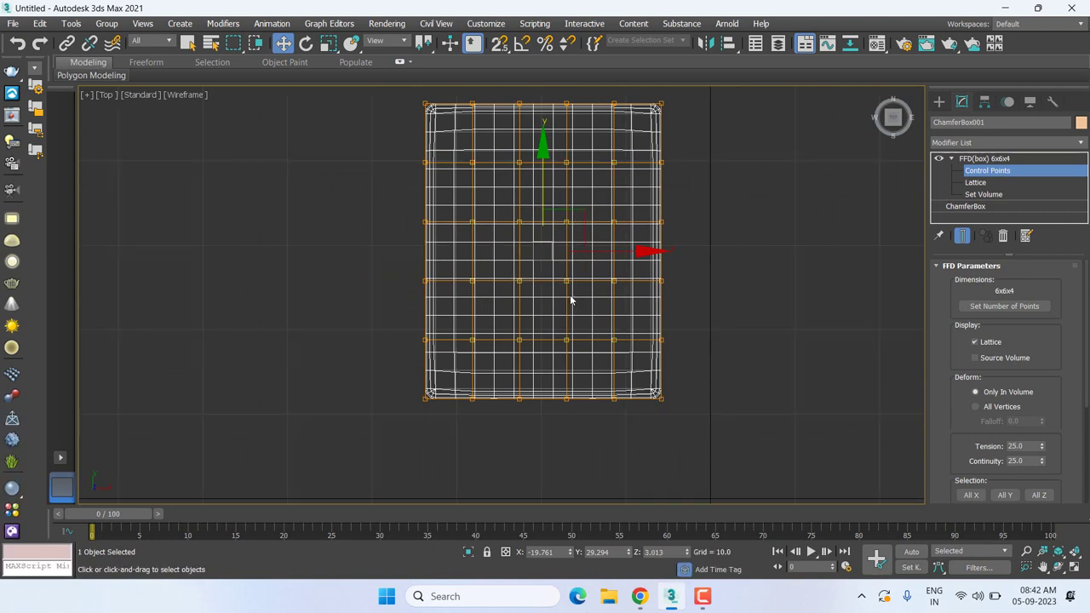
pyautogui.press('f')
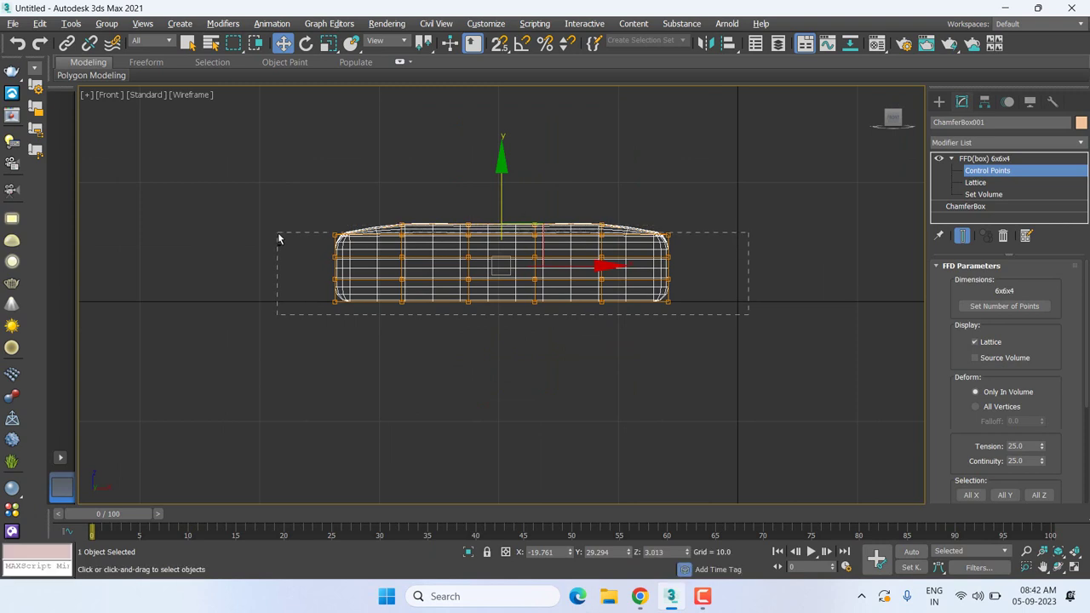
pyautogui.moveTo(280, 226); pyautogui.dragTo(278, 234)
pyautogui.scroll(2, 519, 223)
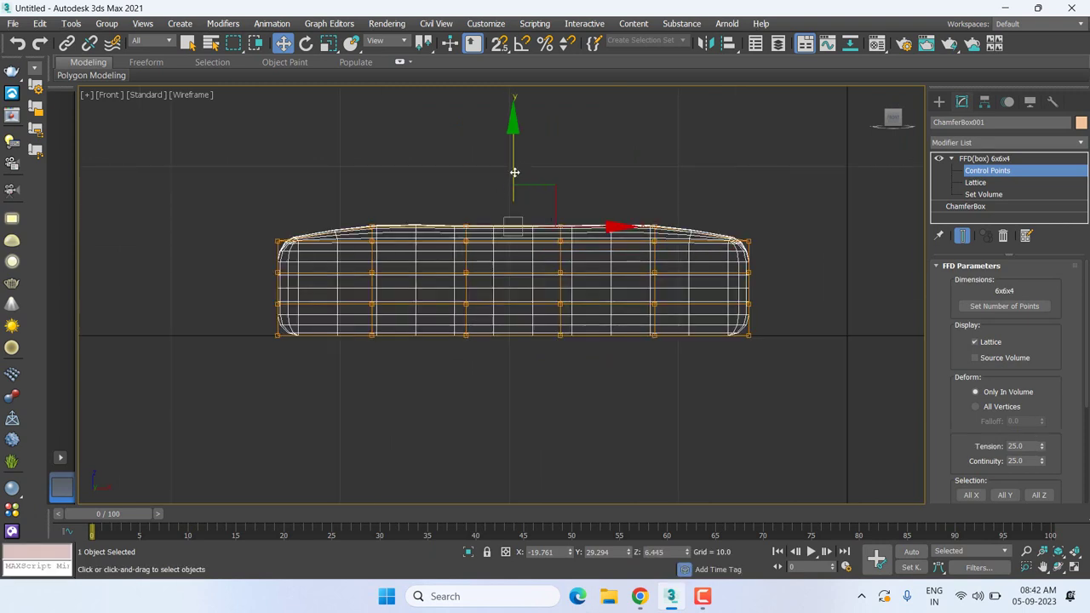
pyautogui.moveTo(513, 167); pyautogui.dragTo(516, 165)
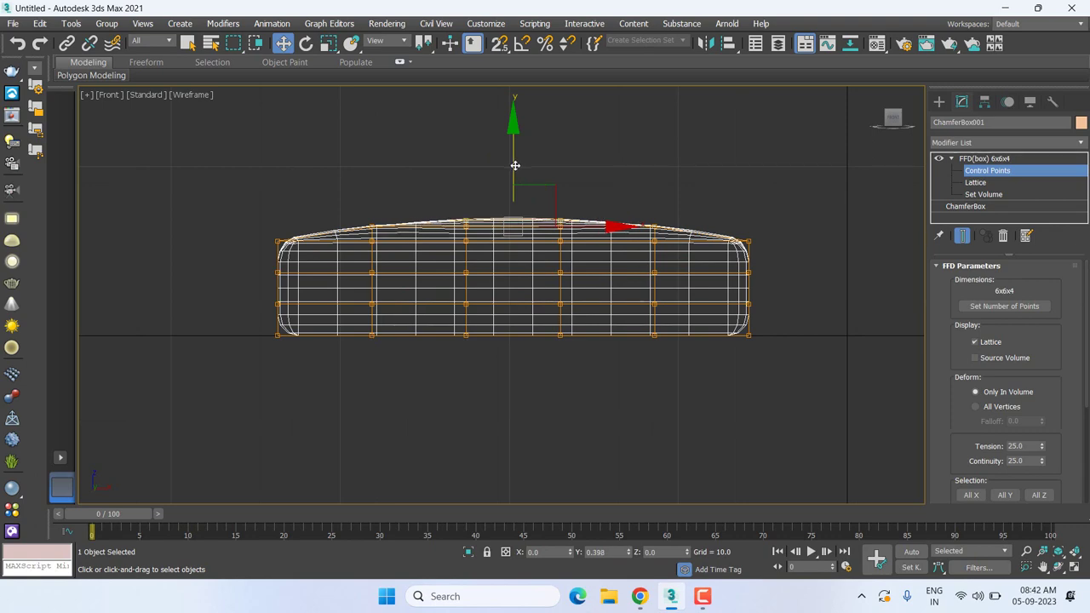
pyautogui.click(984, 158)
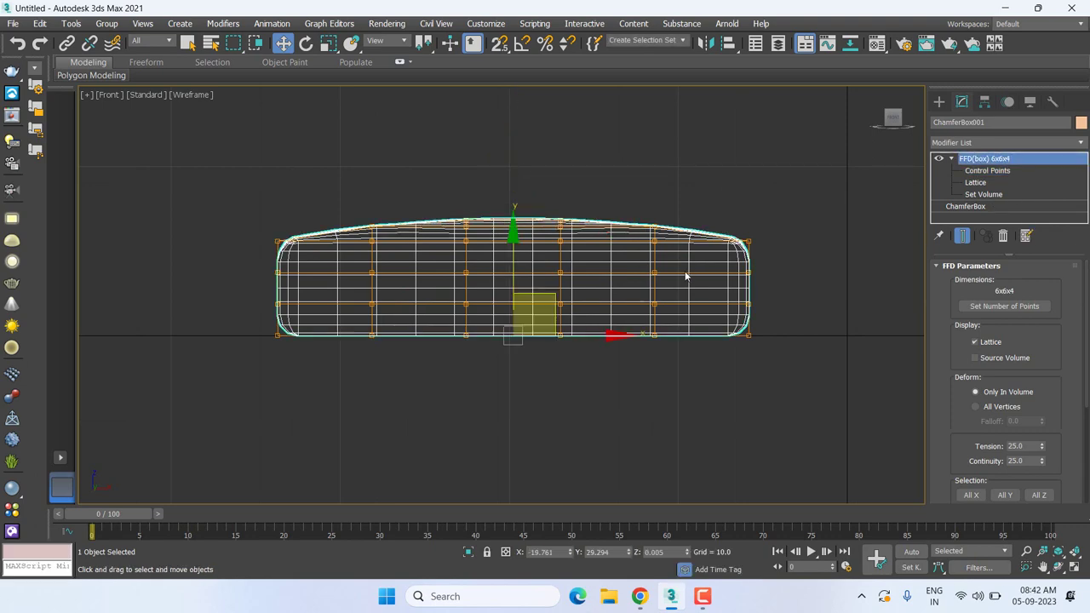
# - In Top view, Shift-drag an instance copy of the cushion below the original
pyautogui.press('t')
pyautogui.moveTo(657, 265); pyautogui.dragTo(550, 267, button='middle')
pyautogui.scroll(-2, 550, 267)
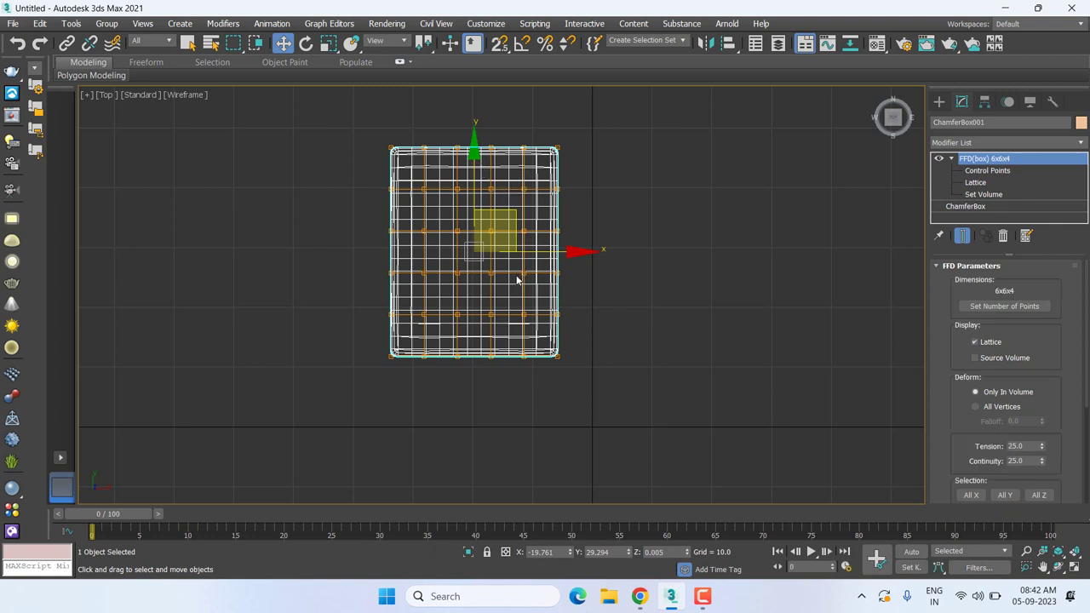
pyautogui.moveTo(475, 166)
pyautogui.keyDown('shift'); pyautogui.mouseDown()
pyautogui.moveTo(493, 415)
pyautogui.moveTo(499, 383)
pyautogui.mouseUp(); pyautogui.keyUp('shift')
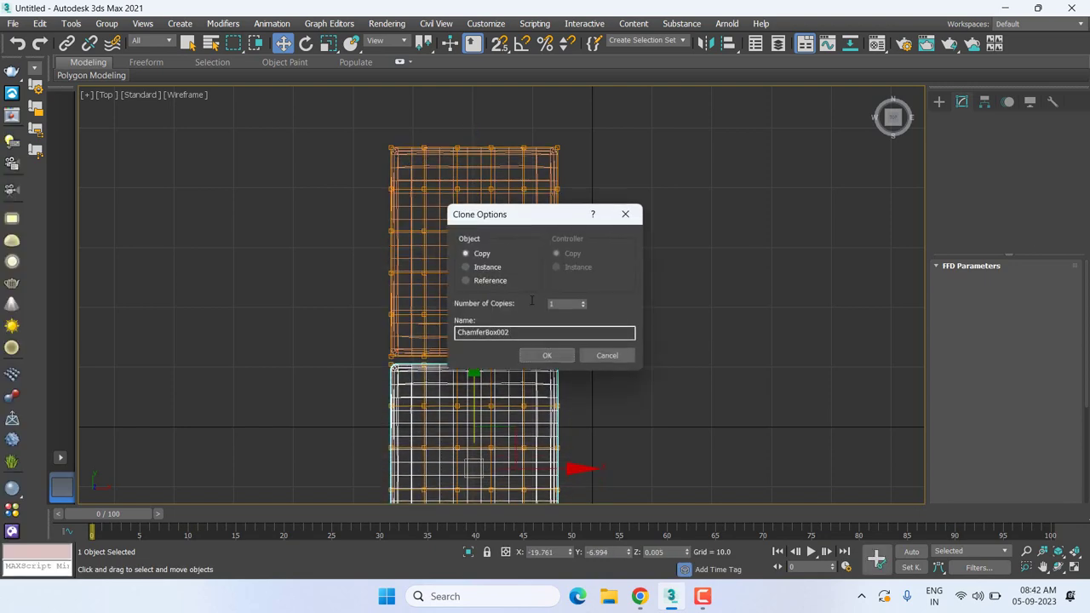
pyautogui.click(547, 355)
# - Snap the copied cushion edge to edge against the first cushion
pyautogui.scroll(2, 459, 274)
pyautogui.scroll(5, 459, 274)
pyautogui.scroll(2, 480, 331)
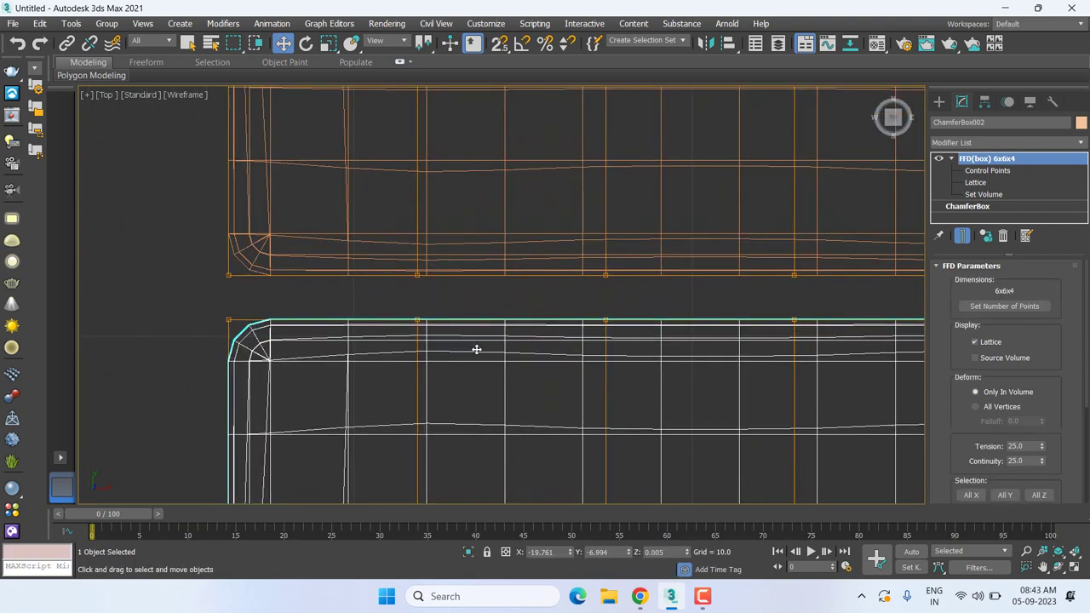
pyautogui.press('space')
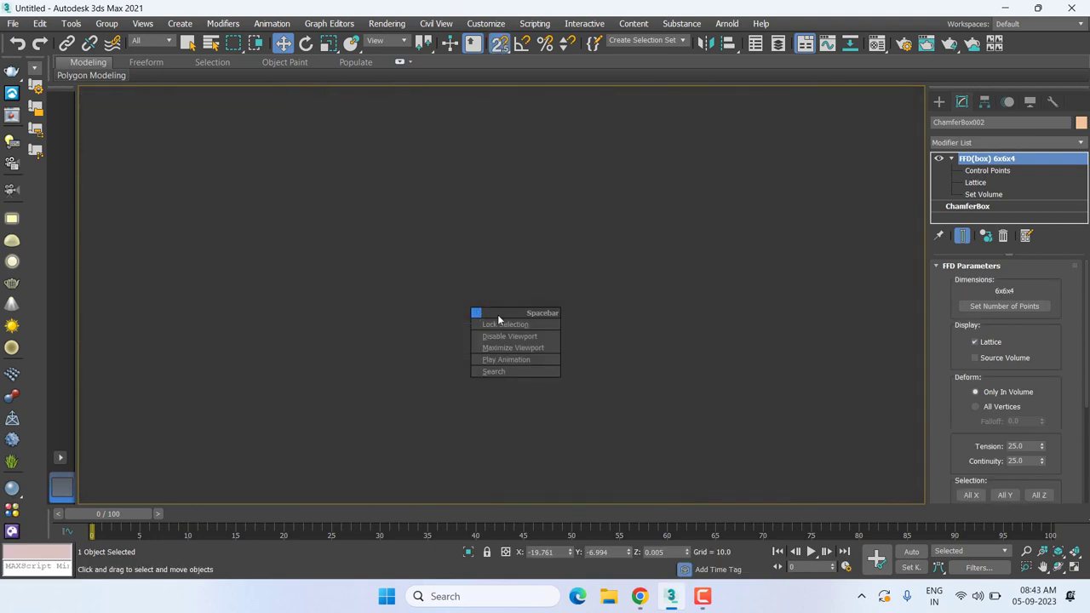
pyautogui.click(515, 337)
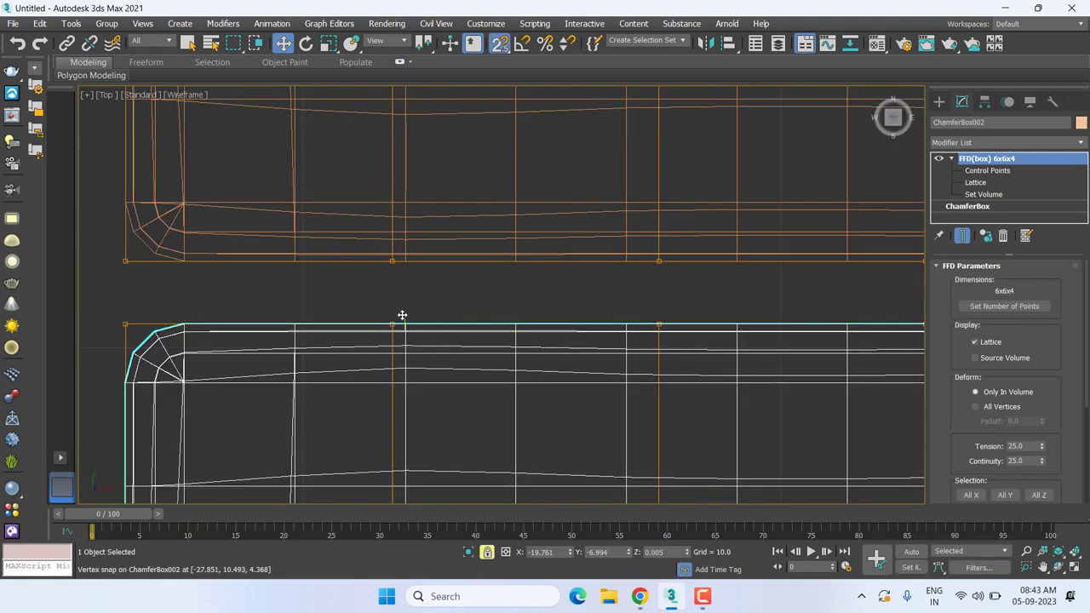
pyautogui.moveTo(402, 315); pyautogui.dragTo(406, 269)
pyautogui.scroll(-3, 528, 316)
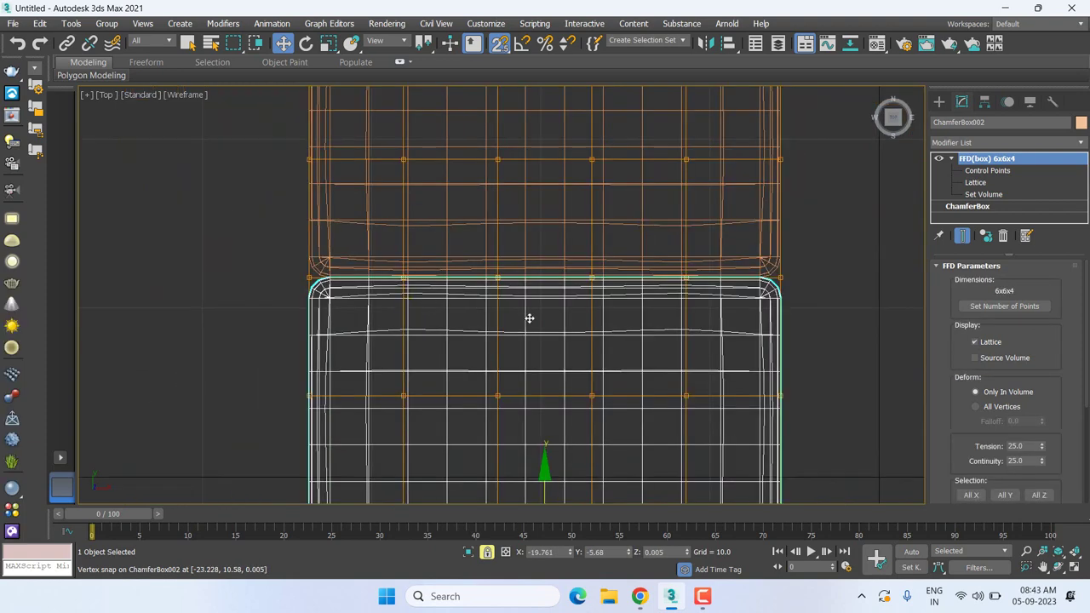
pyautogui.scroll(-2, 537, 224)
pyautogui.moveTo(537, 224); pyautogui.dragTo(540, 205, button='middle')
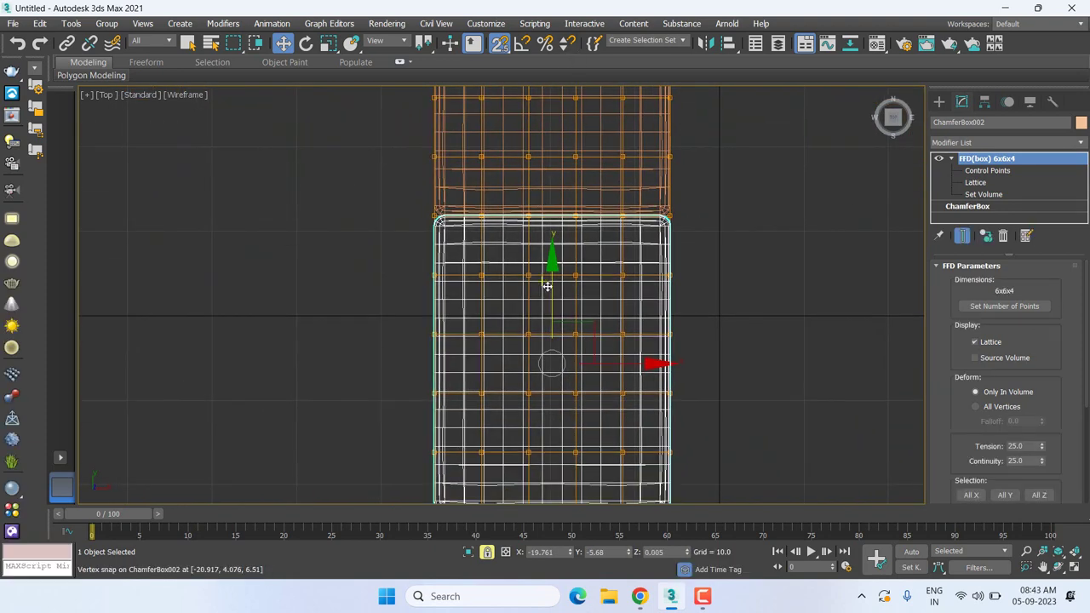
# - Clone a third cushion instance and snap it against the second one
pyautogui.keyDown('shift'); pyautogui.moveTo(547, 287); pyautogui.dragTo(654, 468); pyautogui.keyUp('shift')
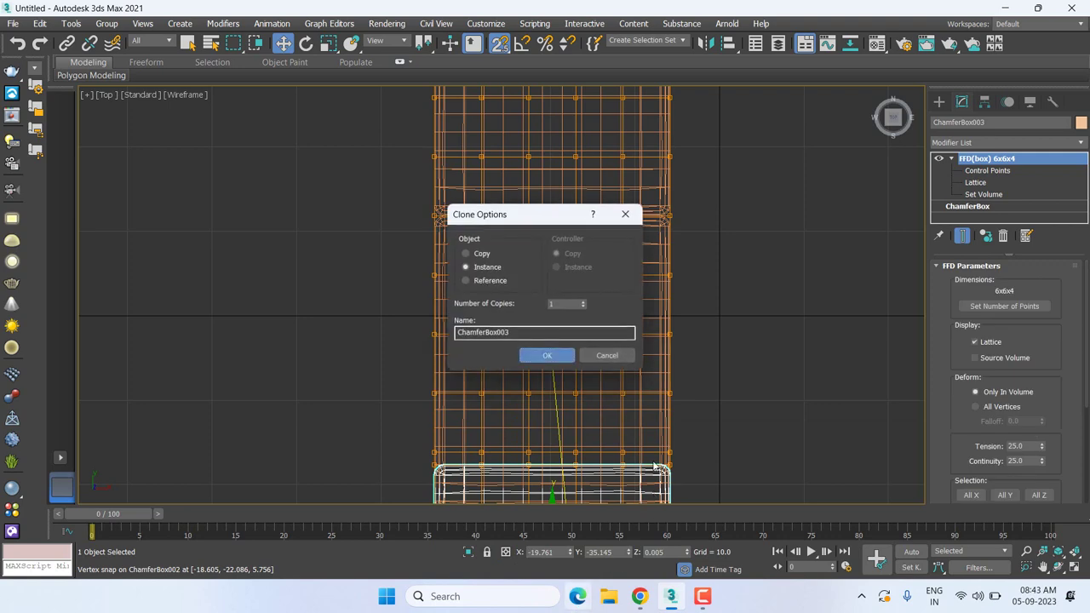
pyautogui.press('Return')
pyautogui.scroll(3, 652, 384)
pyautogui.scroll(2, 572, 209)
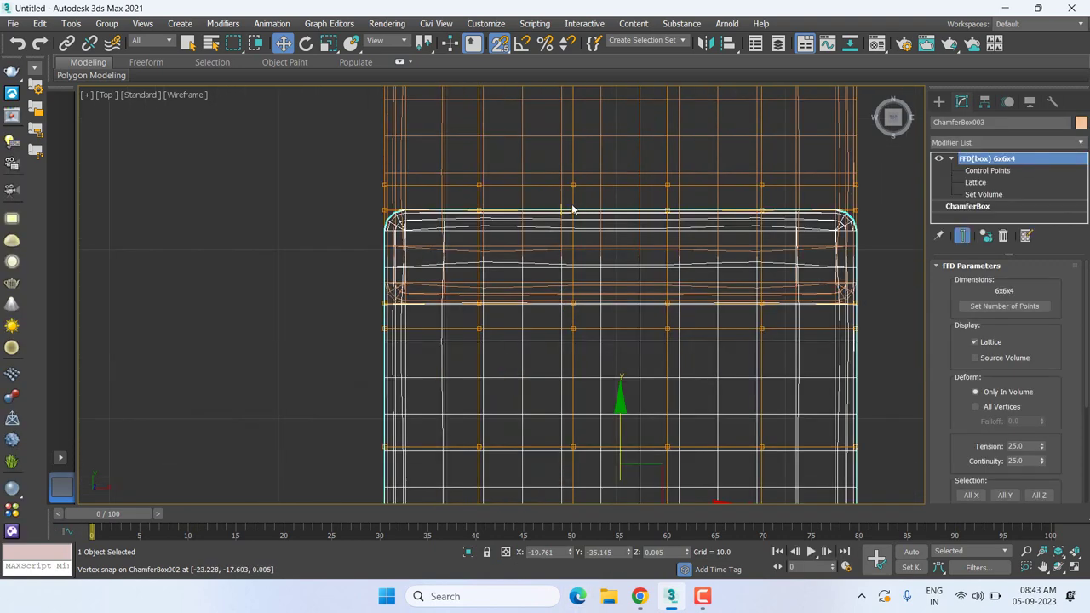
pyautogui.rightClick(560, 208)
pyautogui.click(579, 217)
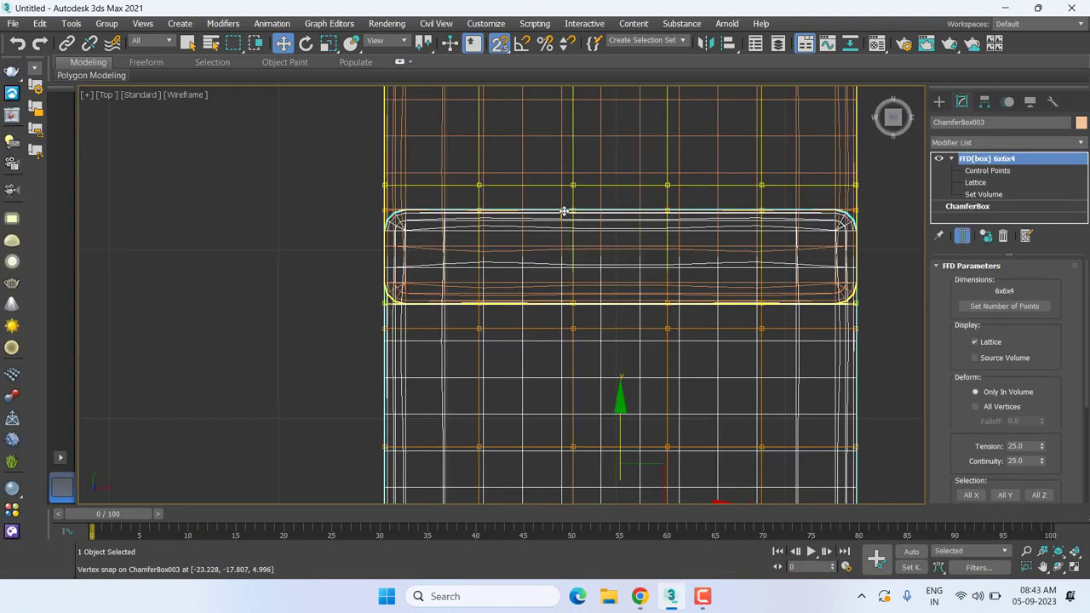
pyautogui.moveTo(564, 210); pyautogui.dragTo(564, 308)
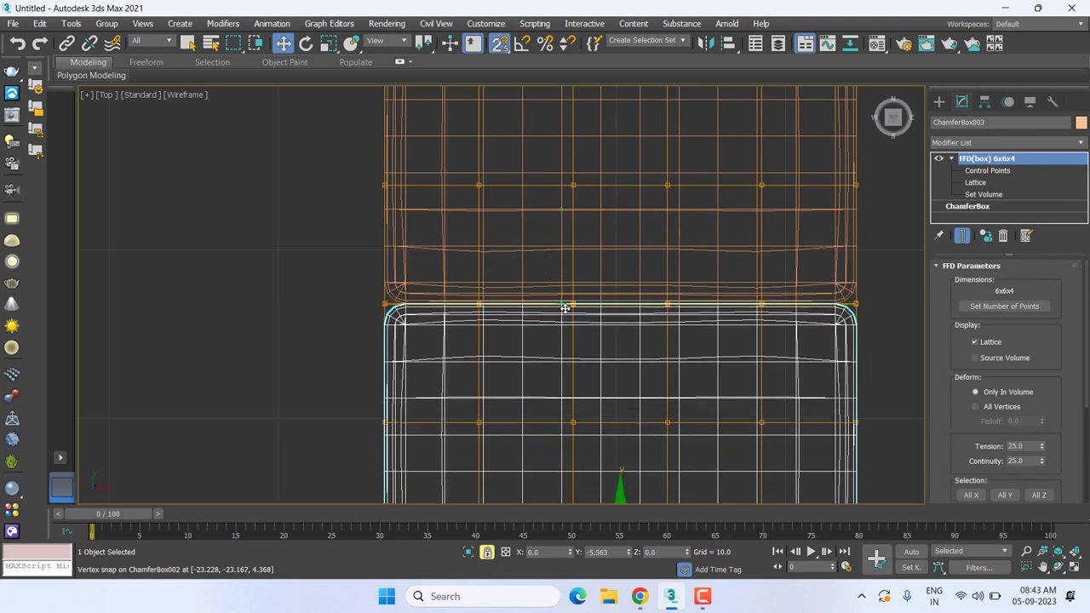
# - Turn off Lock Selection, deselect, and zoom extents in Perspective to show all three cushions
pyautogui.press('space')
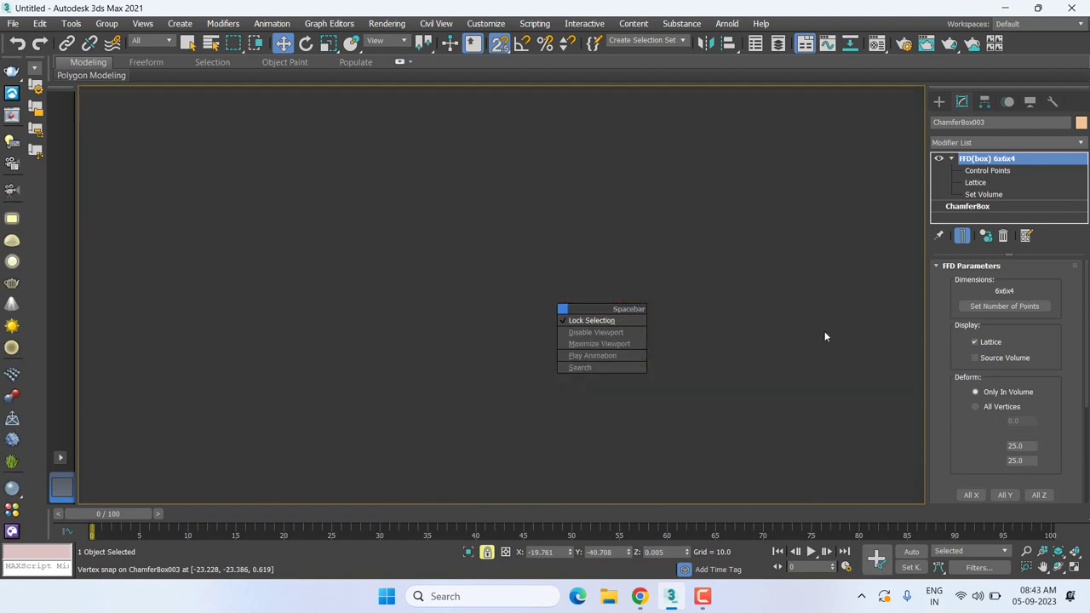
pyautogui.click(585, 320)
pyautogui.press('p')
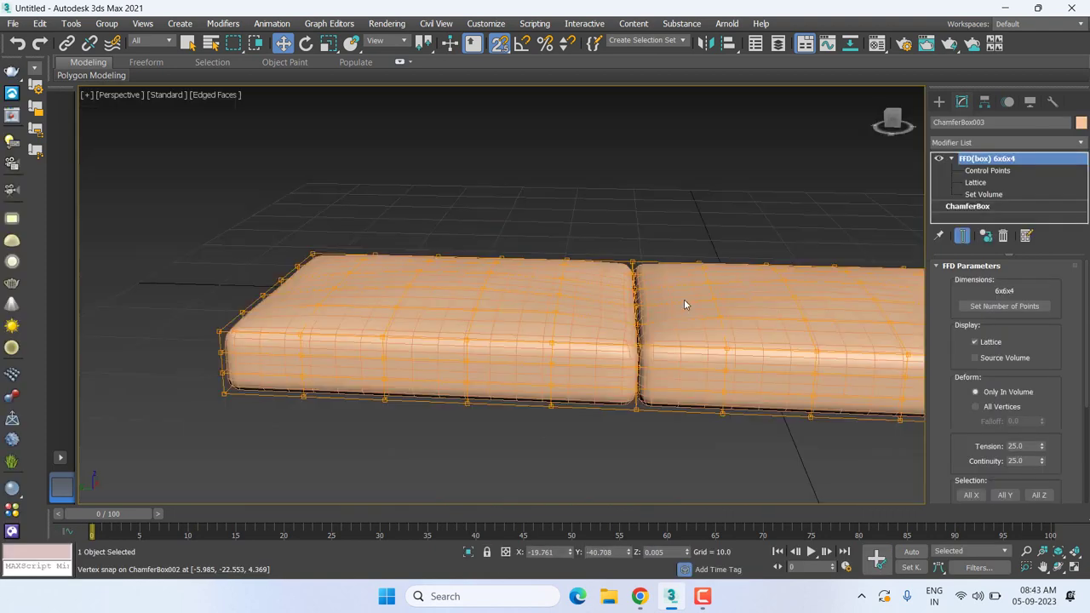
pyautogui.press('z')
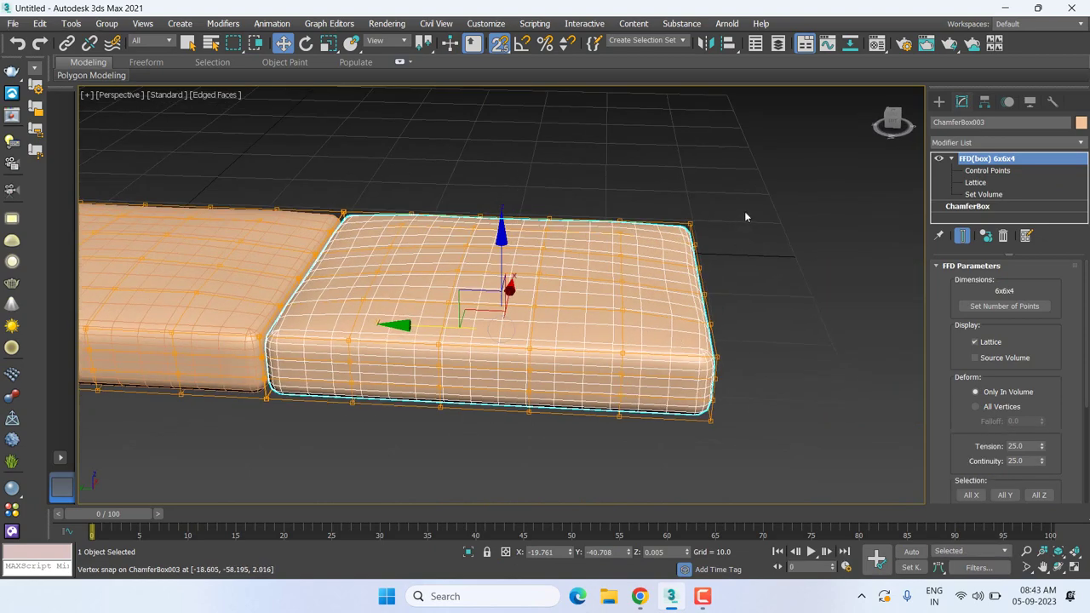
pyautogui.click(744, 211)
pyautogui.press('z')
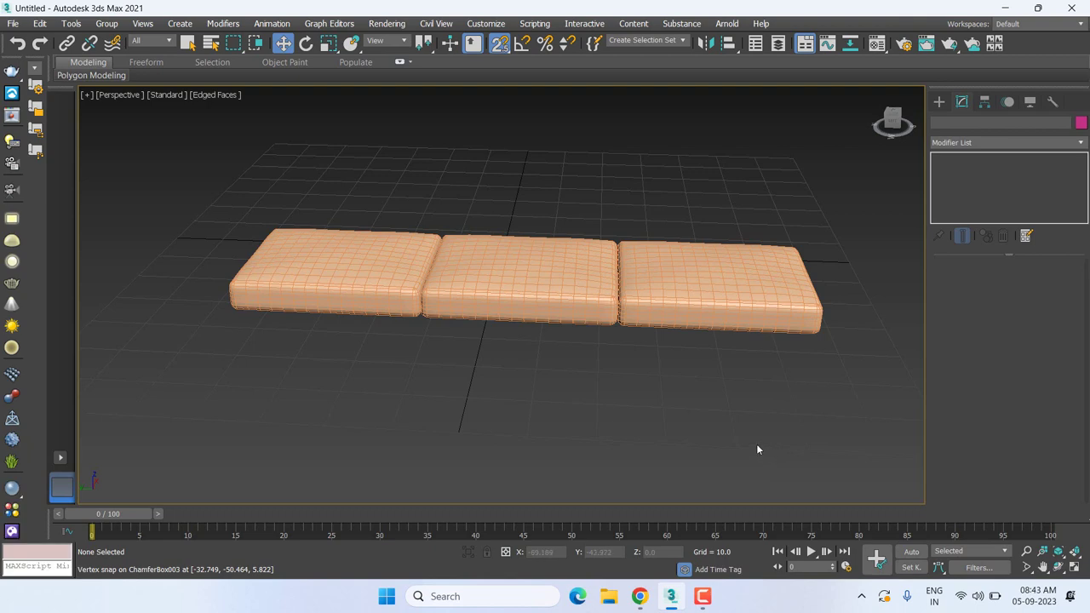
# - Switch the Perspective view to smooth shading without edged faces (F4)
pyautogui.moveTo(706, 440); pyautogui.dragTo(672, 440, button='middle')
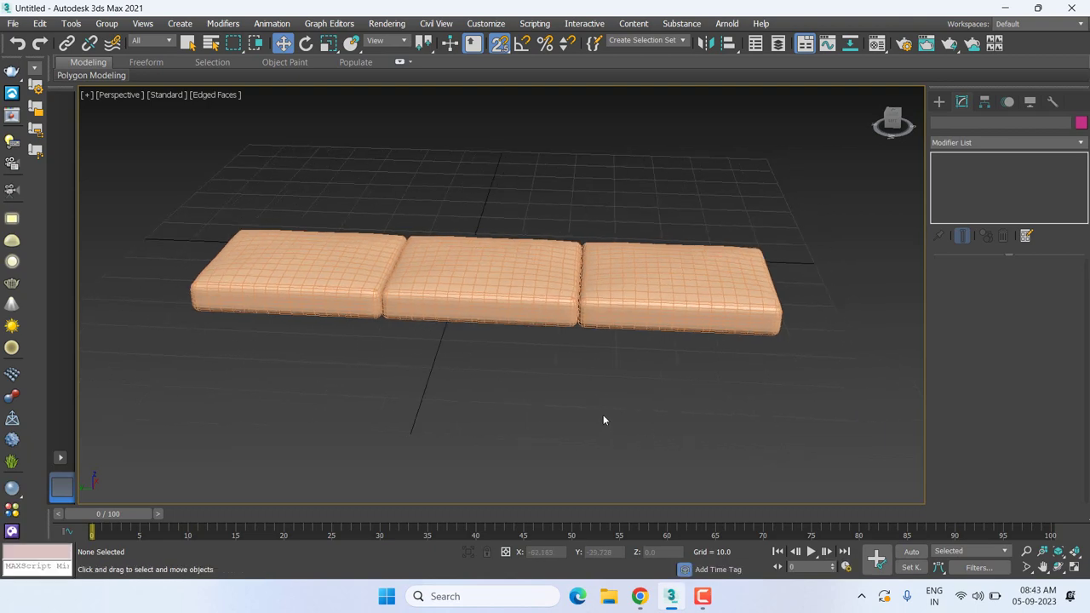
pyautogui.scroll(2, 601, 419)
pyautogui.press('F4')
pyautogui.moveTo(601, 417); pyautogui.dragTo(622, 431, button='middle')
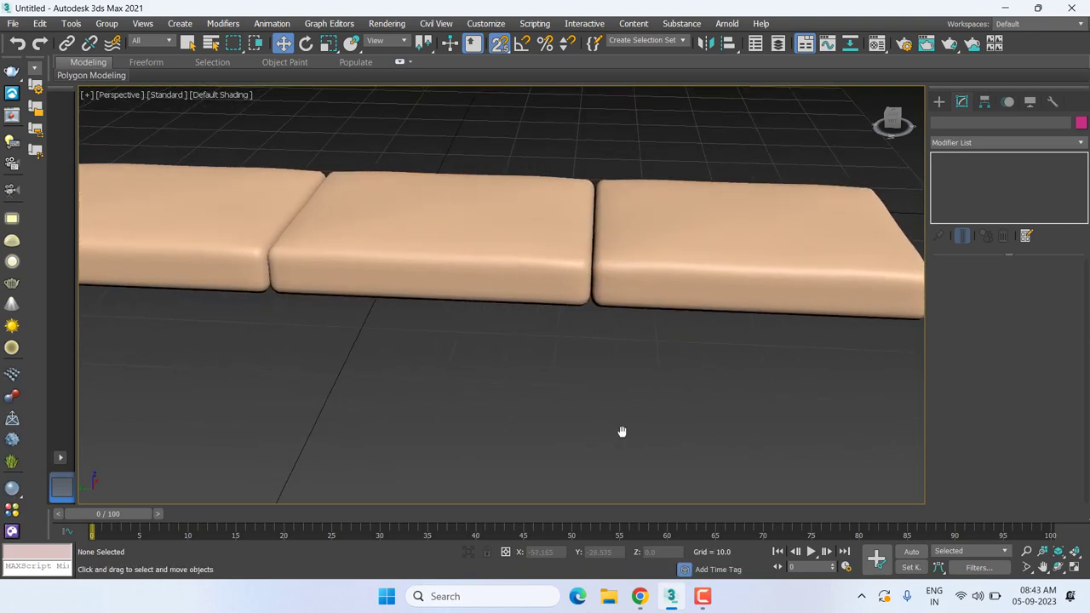
pyautogui.moveTo(621, 432); pyautogui.dragTo(625, 433, button='middle')
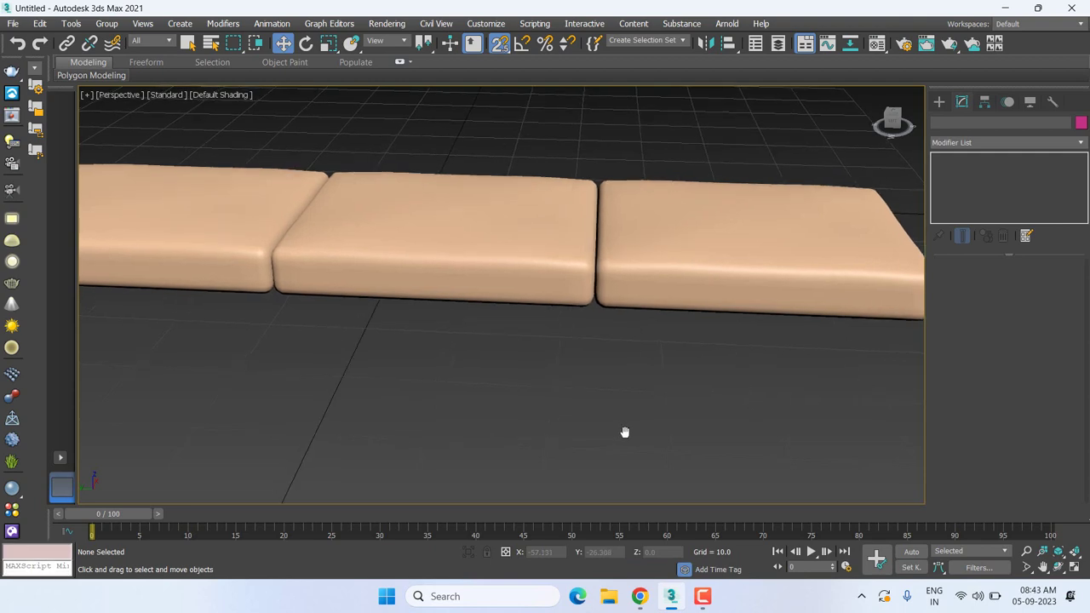
# - Delete the right and middle cushions and select the remaining left ChamferBox001
pyautogui.click(717, 251)
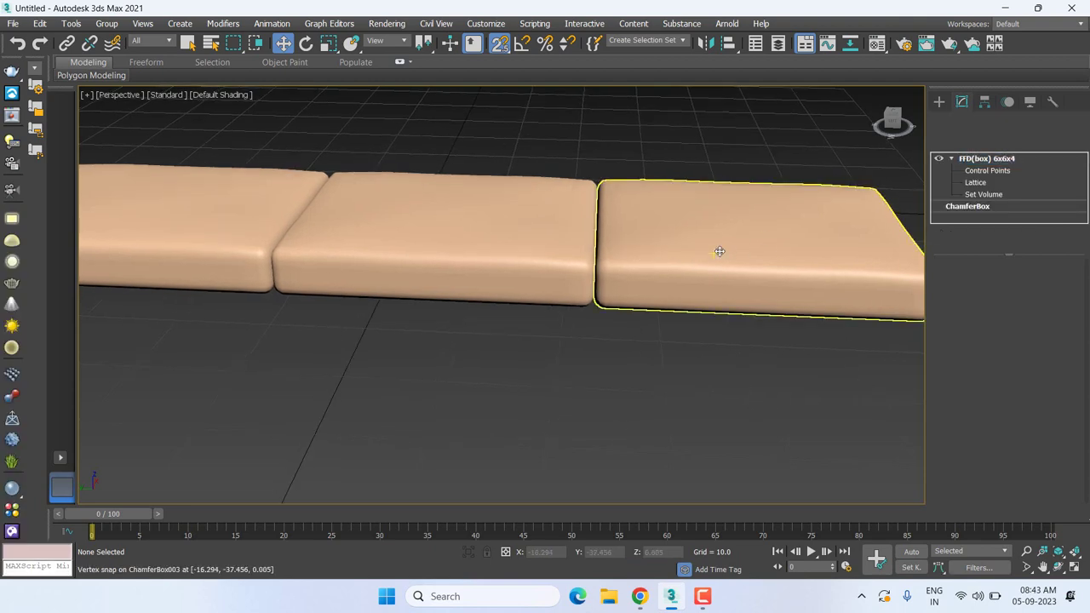
pyautogui.press('Delete')
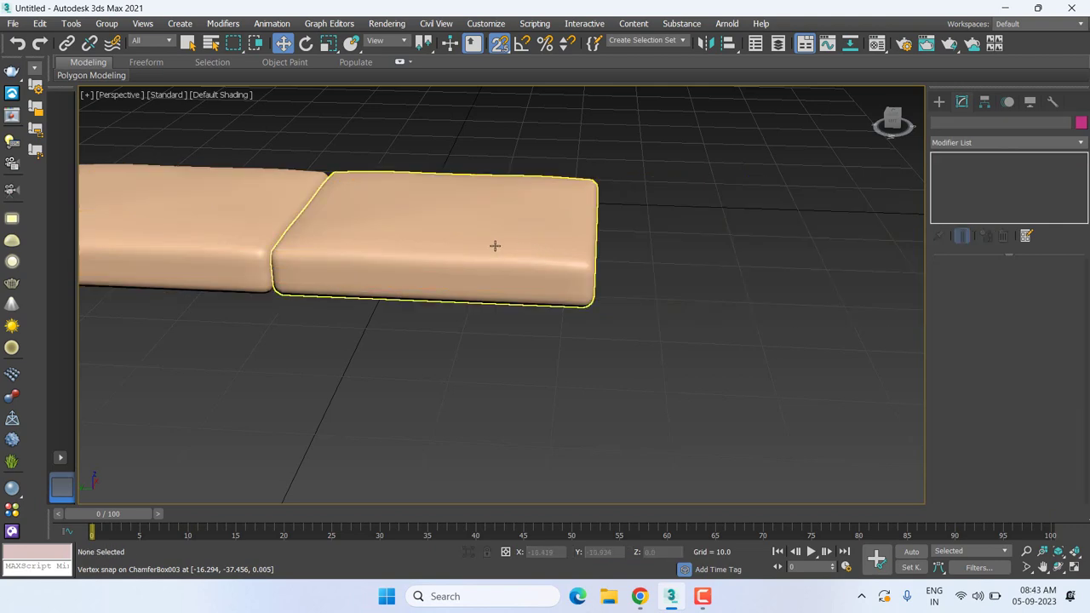
pyautogui.click(494, 244)
pyautogui.press('Delete')
pyautogui.click(282, 238)
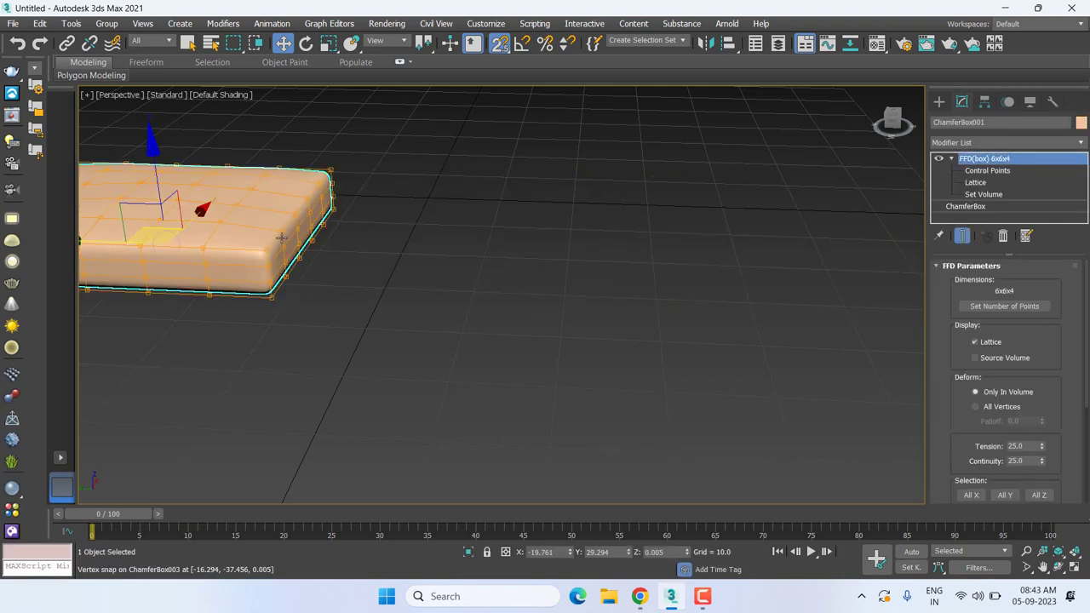
# - In wireframe Top view, pull the top-middle lattice points down, then undo the deformation
pyautogui.press('t')
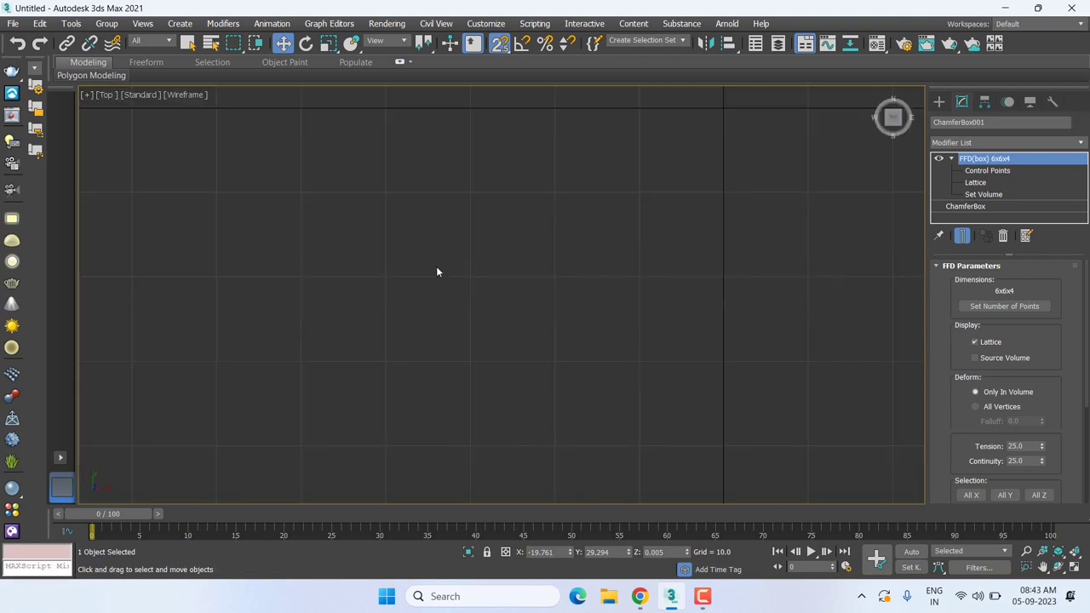
pyautogui.press('F3')
pyautogui.press('z')
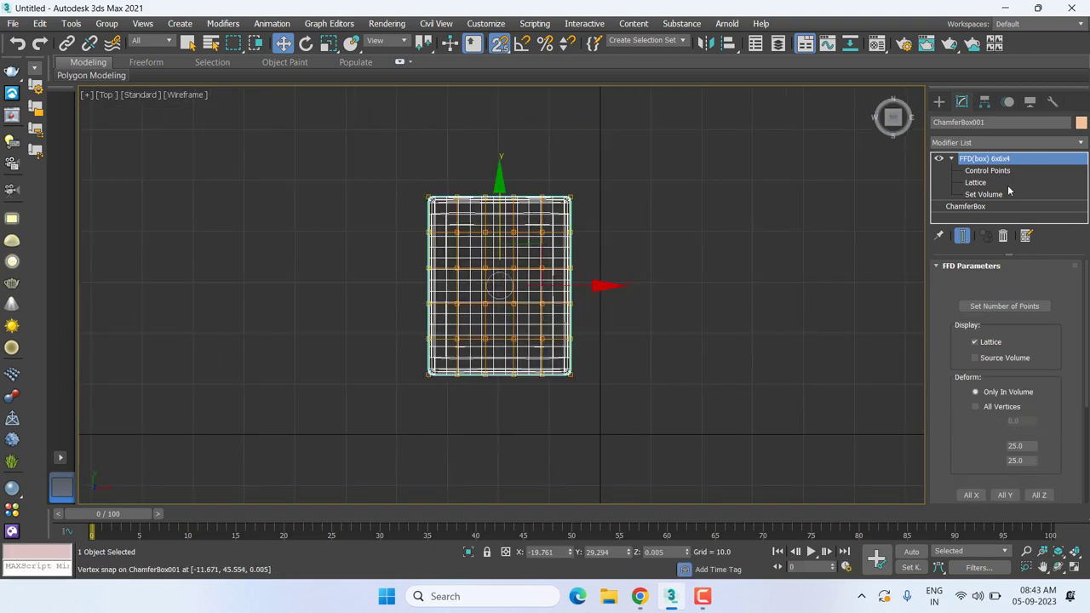
pyautogui.click(988, 170)
pyautogui.click(1013, 159)
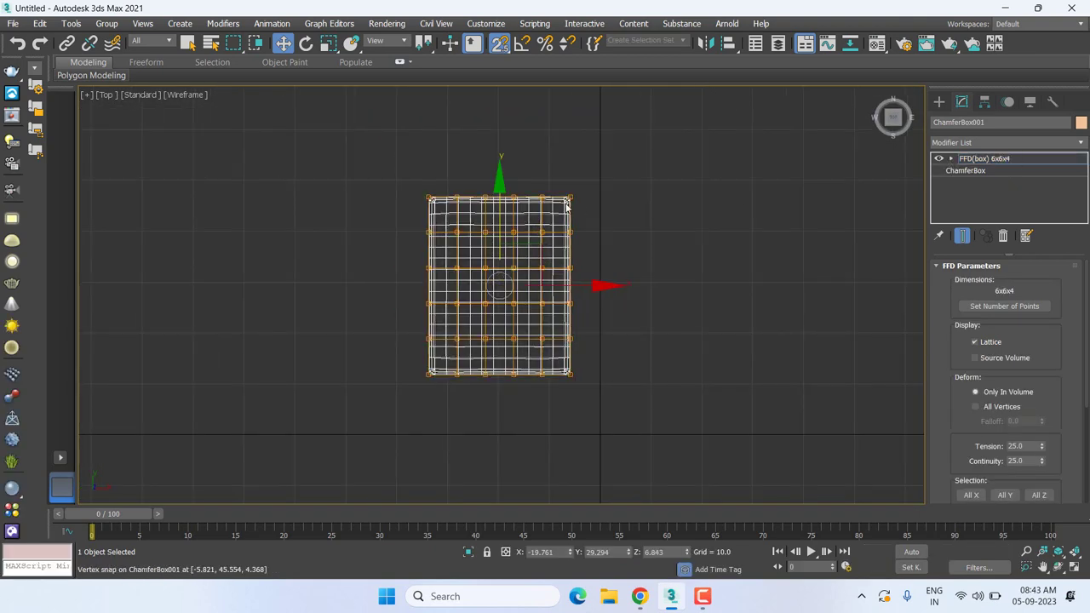
pyautogui.moveTo(676, 218); pyautogui.dragTo(684, 153, button='middle')
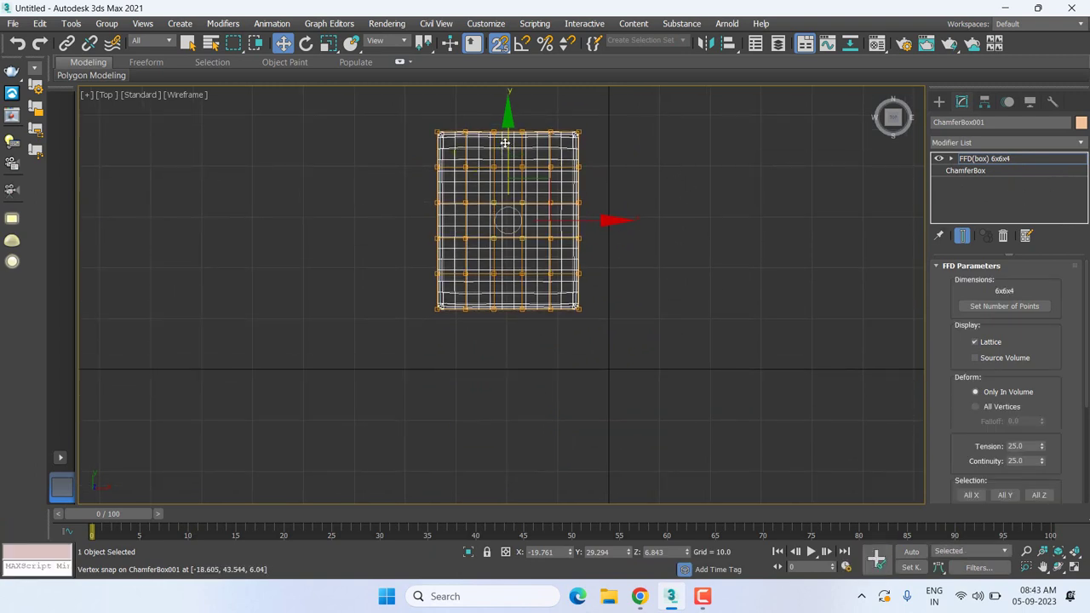
pyautogui.moveTo(508, 134); pyautogui.dragTo(509, 304)
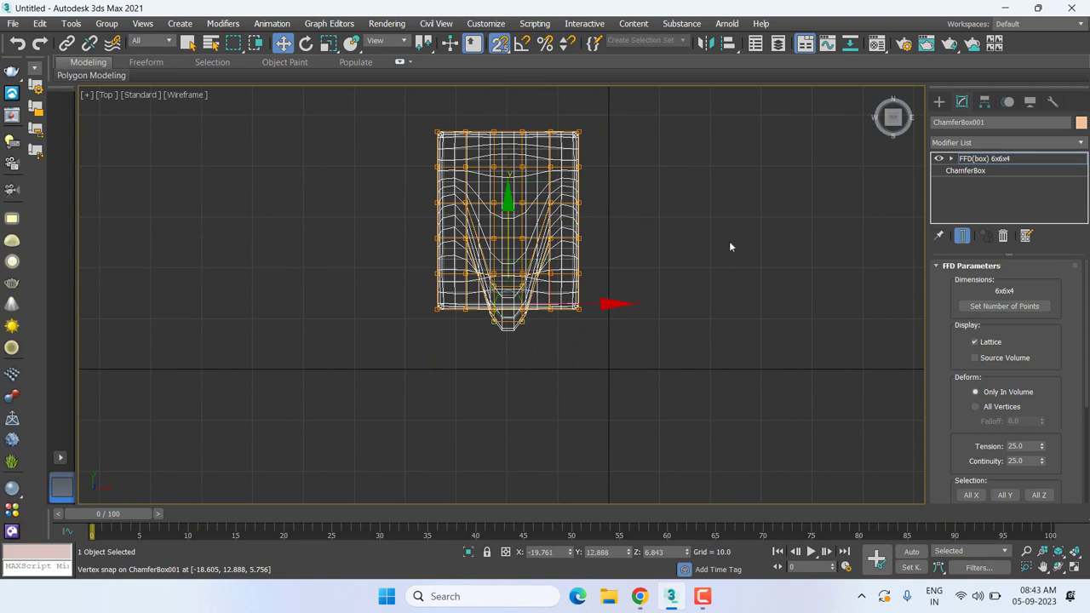
pyautogui.hotkey('ctrl', 'z')
# - Reselect the FFD modifier and collapse its sub-levels, leaving the cushion's original shape
pyautogui.click(1001, 160)
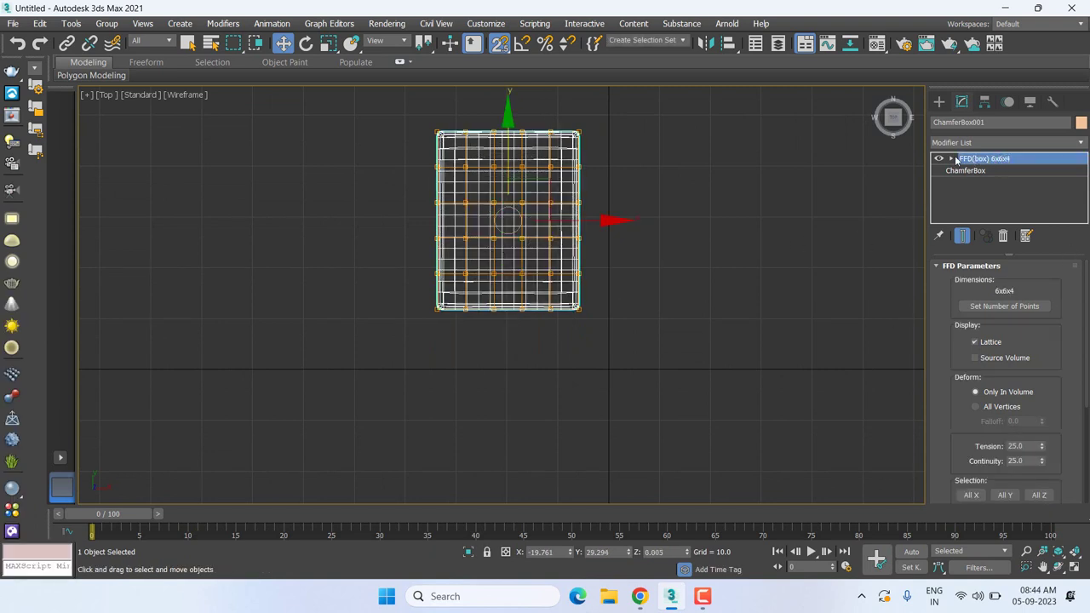
pyautogui.click(987, 156)
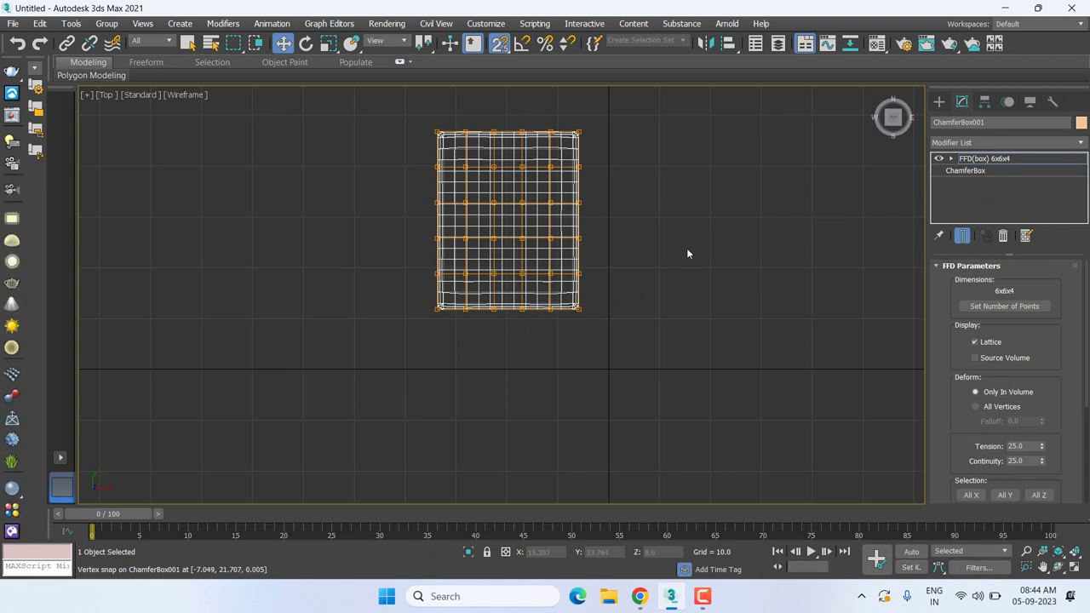
pyautogui.scroll(-2, 573, 298)
pyautogui.scroll(-3, 575, 298)
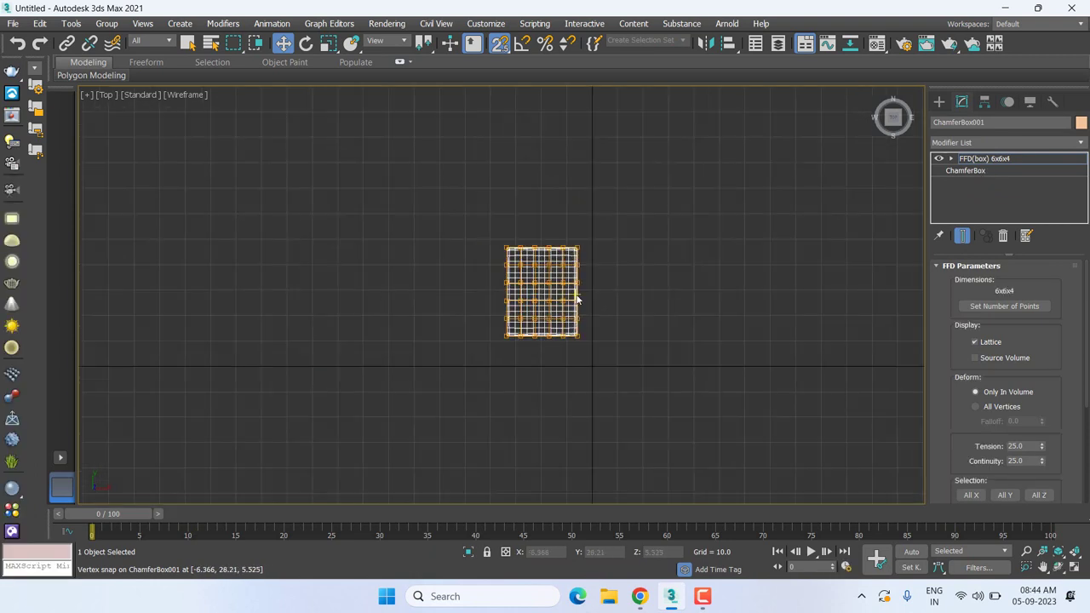
pyautogui.click(1022, 158)
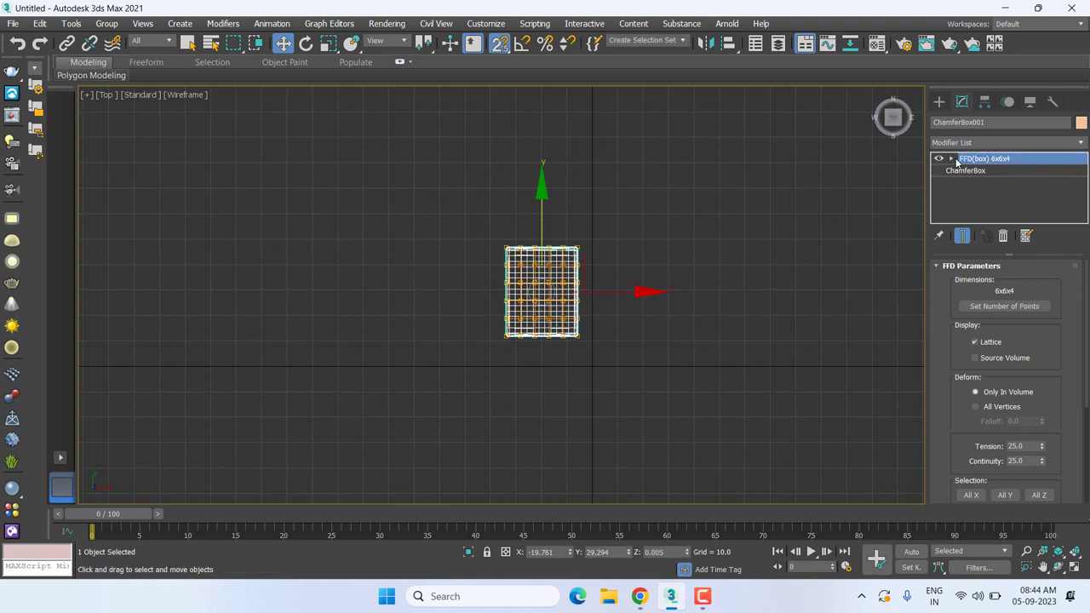
pyautogui.click(951, 159)
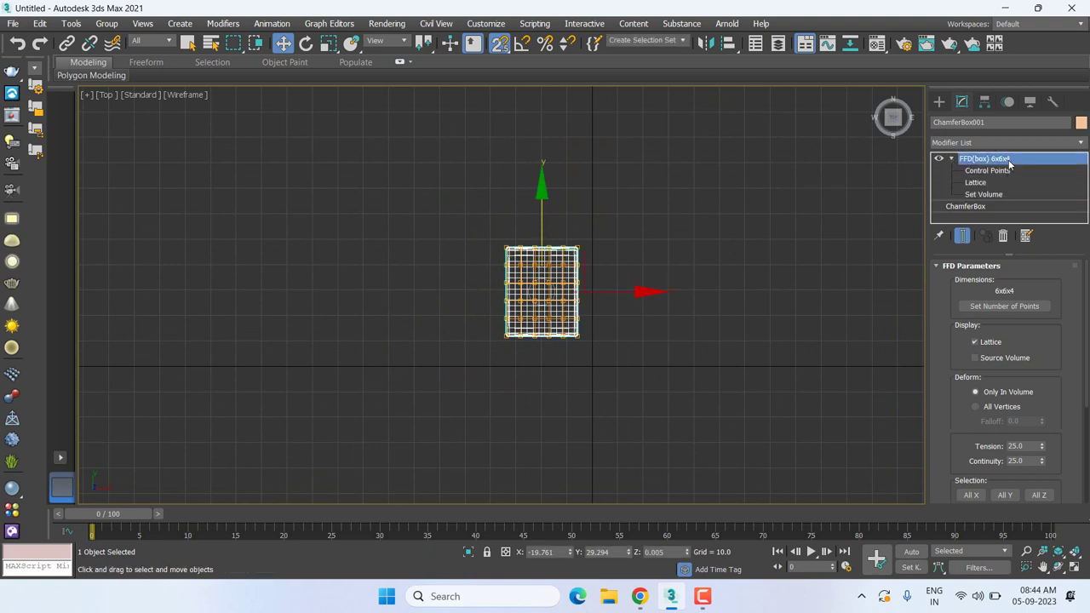
pyautogui.click(968, 169)
pyautogui.click(952, 160)
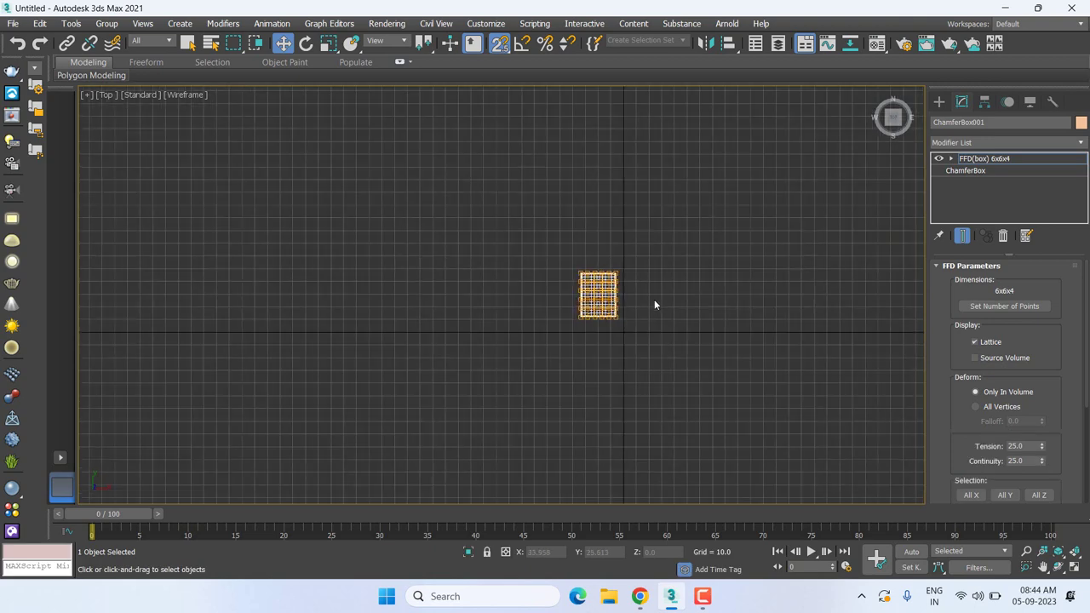
pyautogui.scroll(-2, 654, 299)
# - Shift-drag an instance copy of the cushion downward along Y in Top view
pyautogui.click(985, 102)
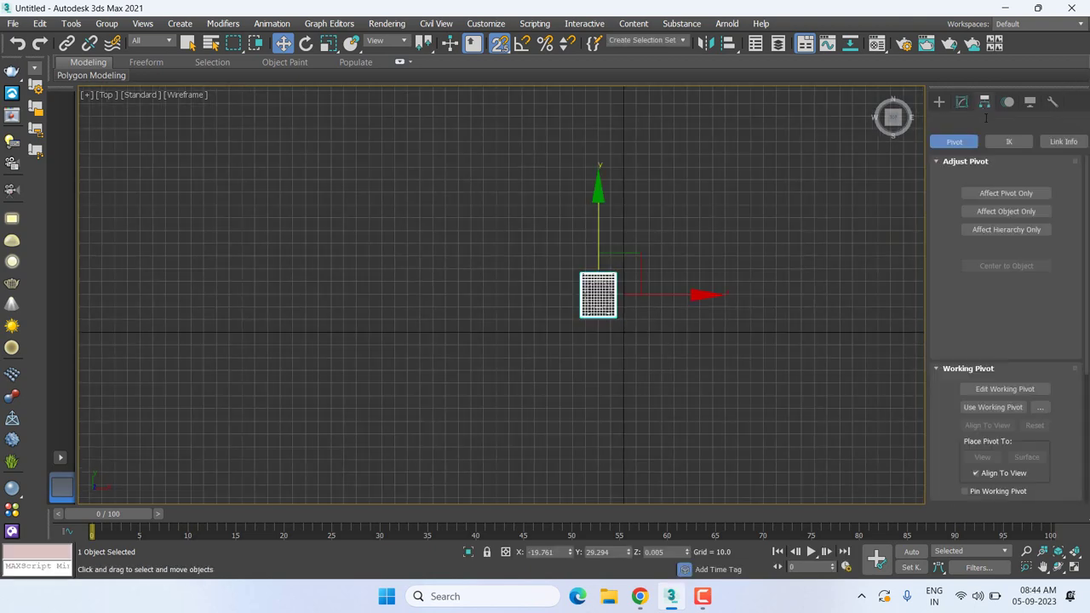
pyautogui.scroll(2, 624, 301)
pyautogui.scroll(3, 623, 299)
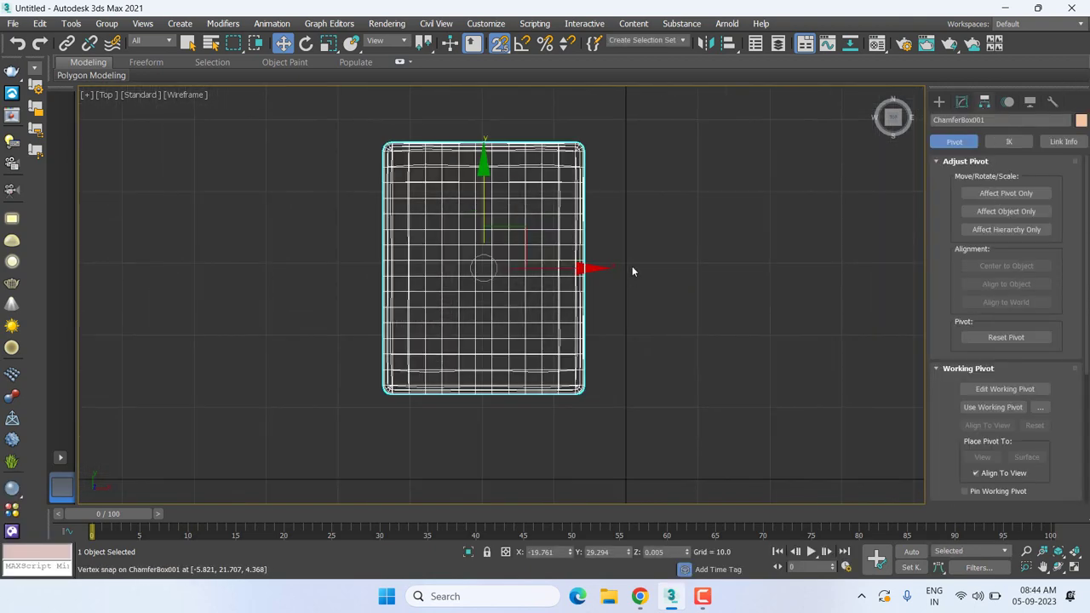
pyautogui.keyDown('shift'); pyautogui.moveTo(485, 184); pyautogui.dragTo(517, 552); pyautogui.keyUp('shift')
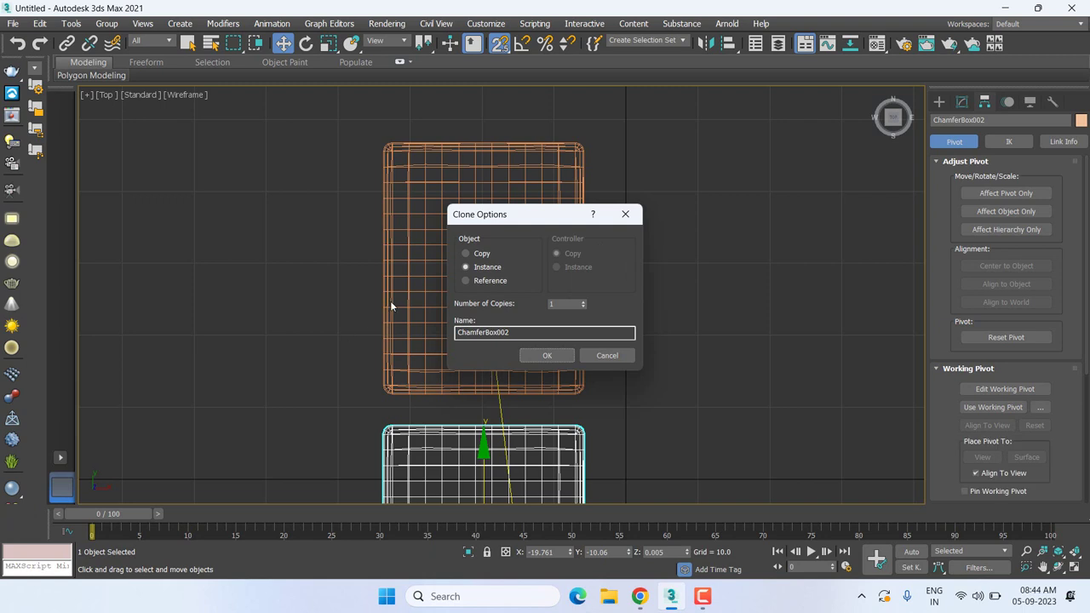
pyautogui.click(545, 356)
pyautogui.scroll(2, 490, 424)
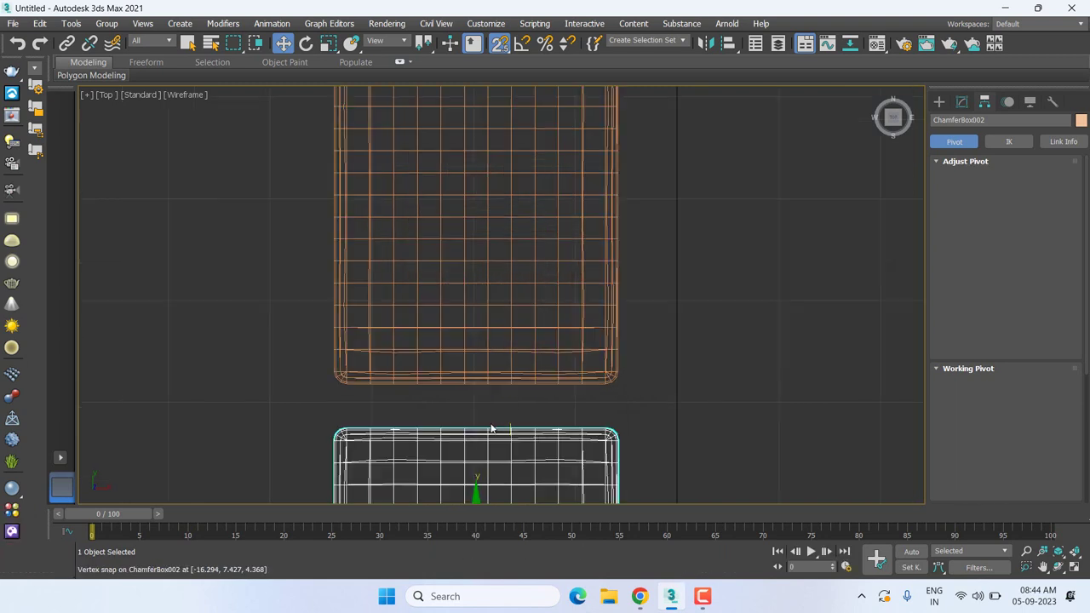
pyautogui.scroll(4, 485, 423)
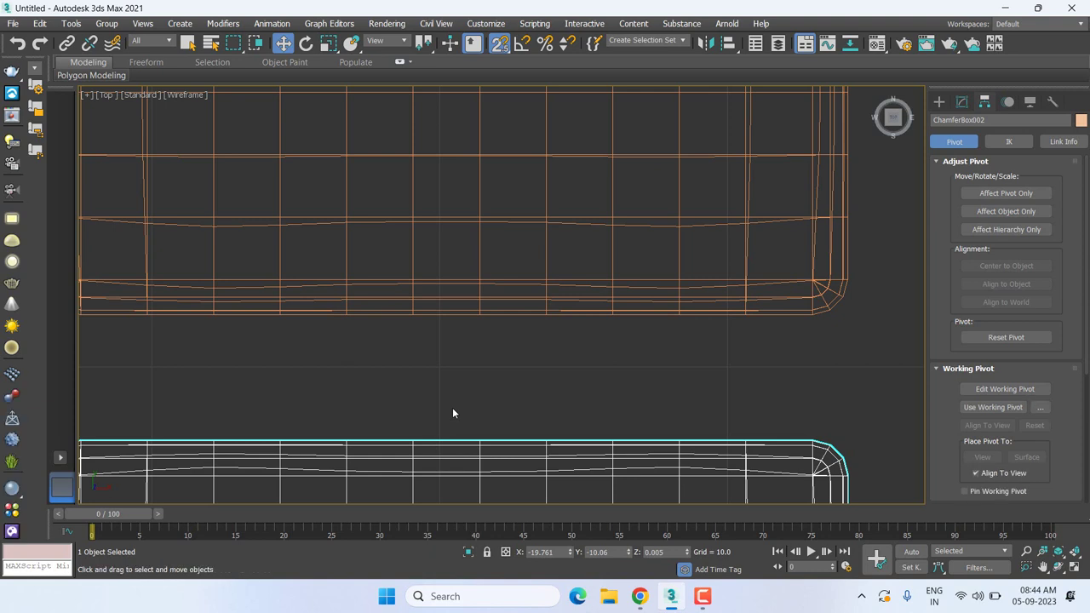
# - Lock the selection, snap ChamferBox002 edge to edge against ChamferBox001, then unlock it
pyautogui.rightClick(452, 413)
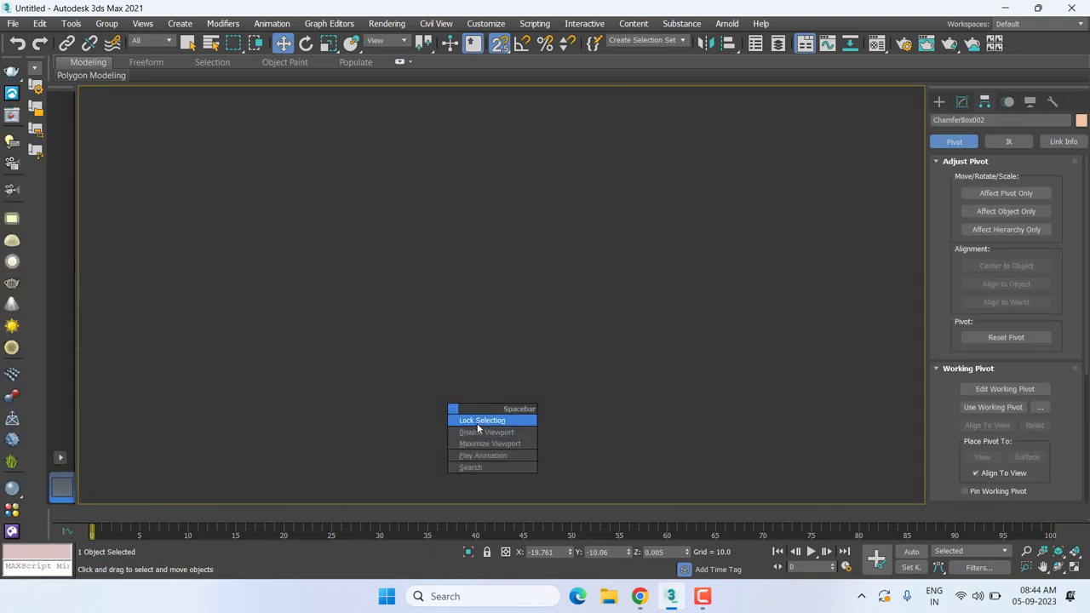
pyautogui.click(478, 422)
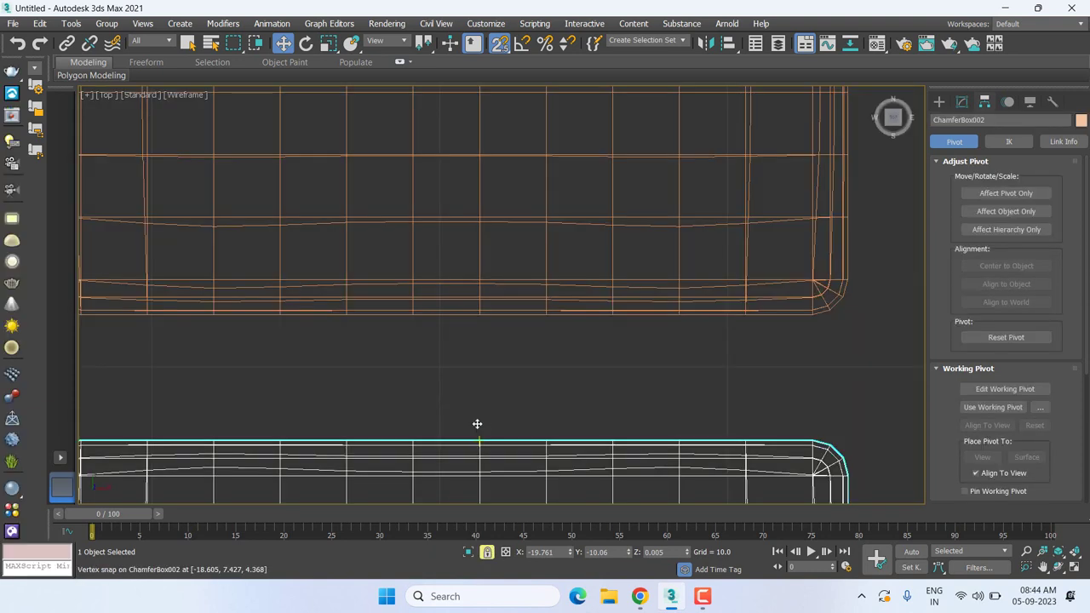
pyautogui.scroll(-2, 562, 417)
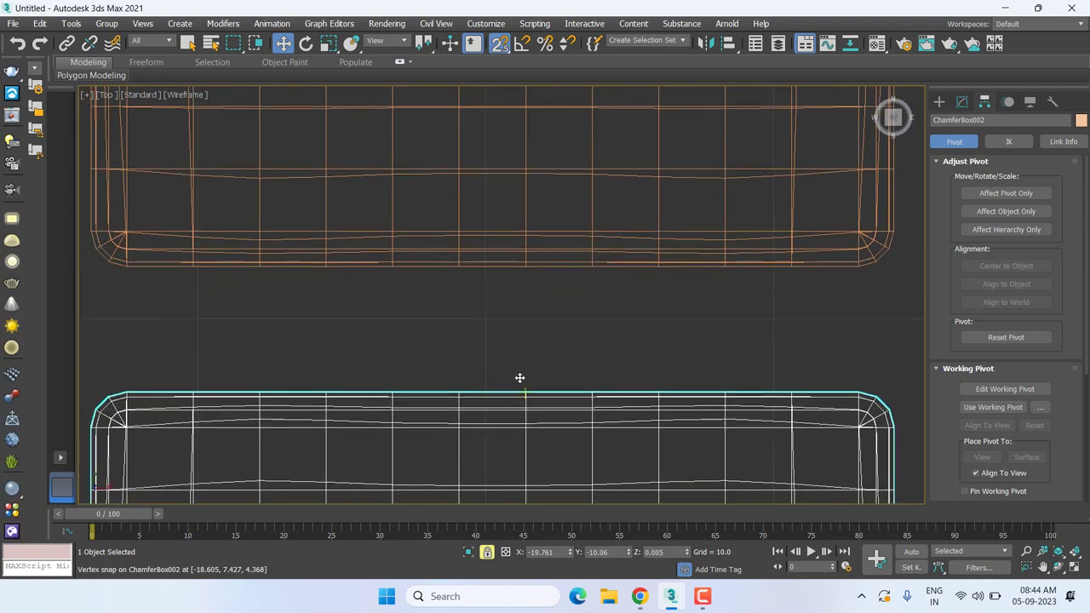
pyautogui.moveTo(526, 385); pyautogui.dragTo(529, 276)
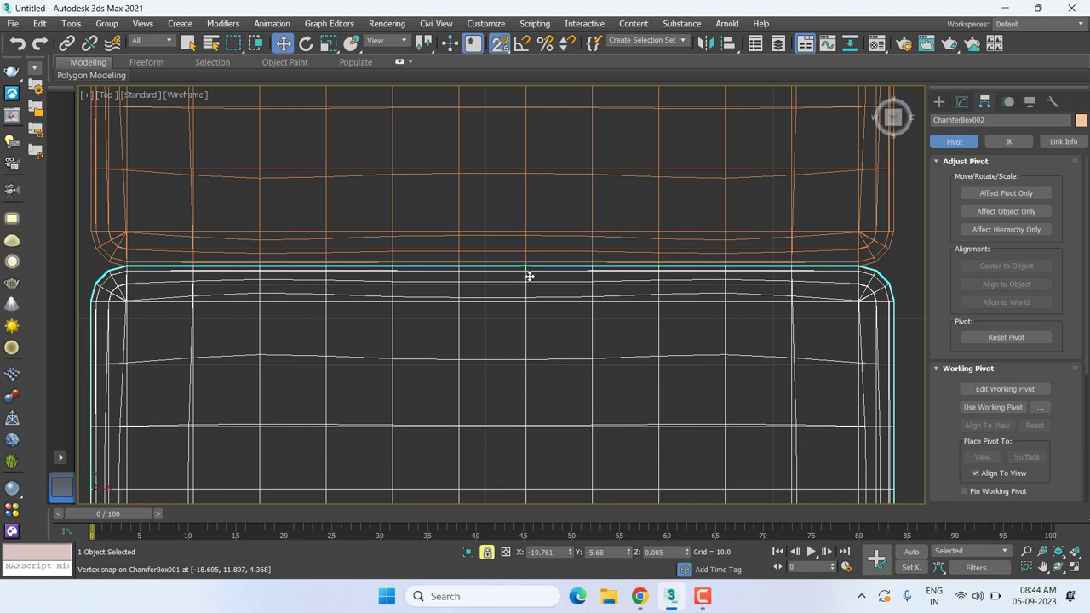
pyautogui.rightClick(528, 276)
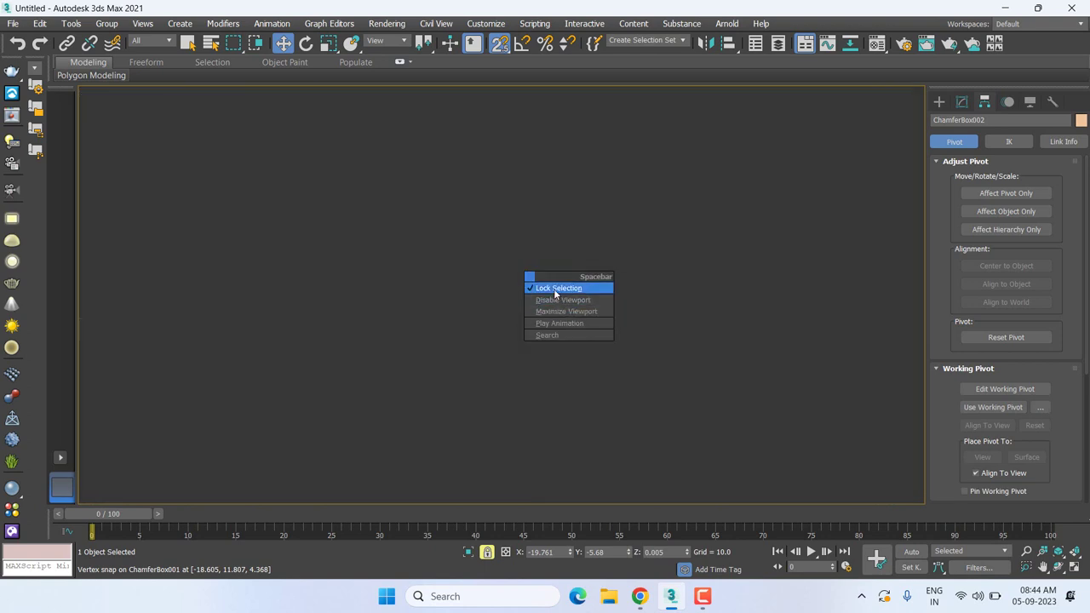
pyautogui.click(555, 289)
pyautogui.scroll(-5, 562, 362)
pyautogui.scroll(-2, 579, 366)
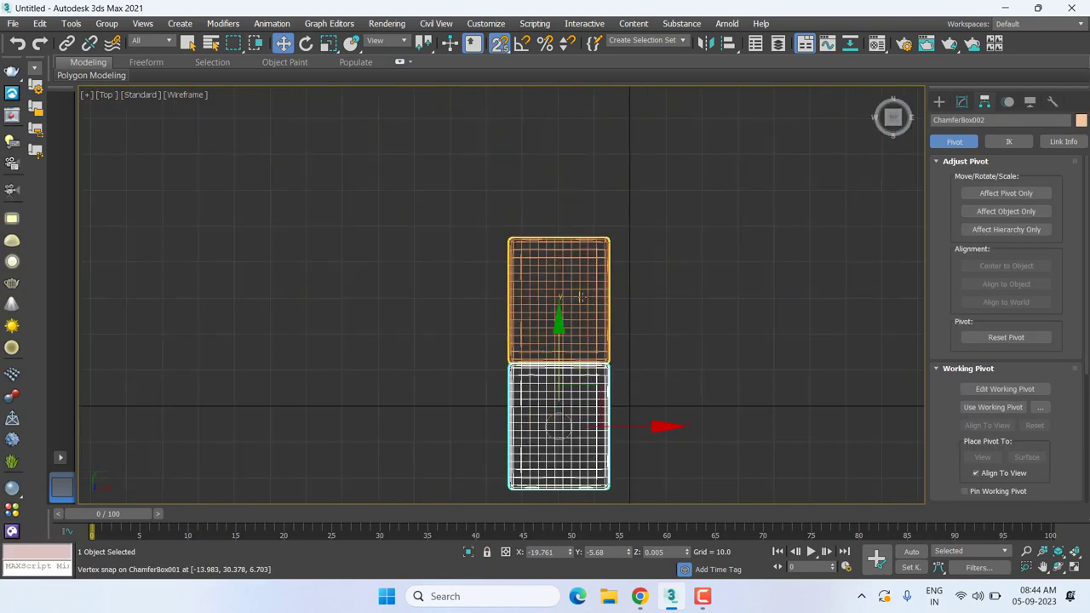
# - Clone the cushion downward as ChamferBox003 and bring the gap between cushions into view
pyautogui.keyDown('shift'); pyautogui.moveTo(574, 348); pyautogui.dragTo(563, 566); pyautogui.keyUp('shift')
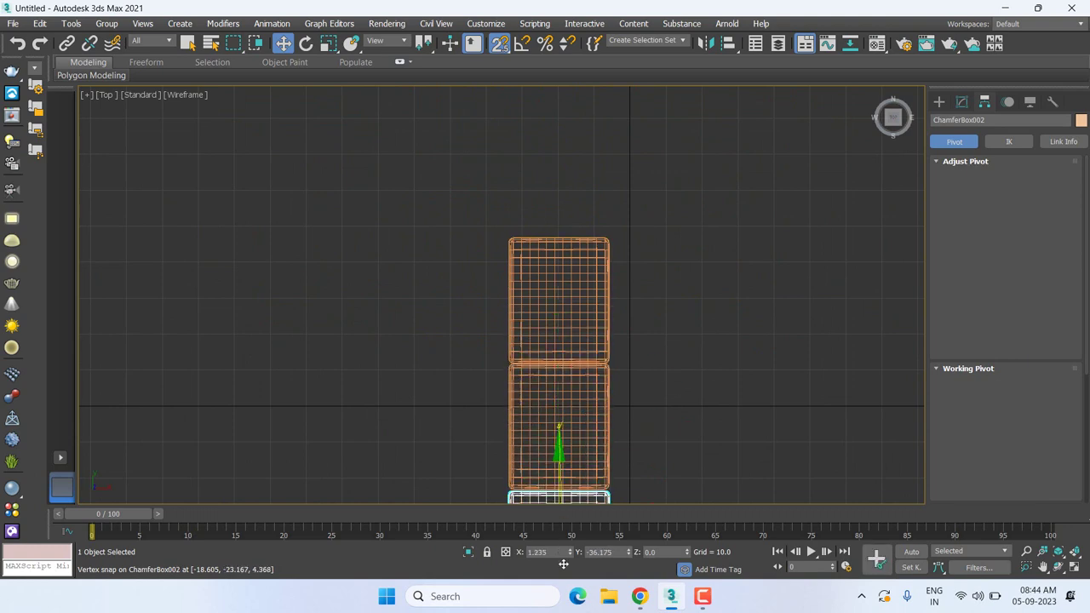
pyautogui.press('Return')
pyautogui.moveTo(621, 375); pyautogui.dragTo(645, 182, button='middle')
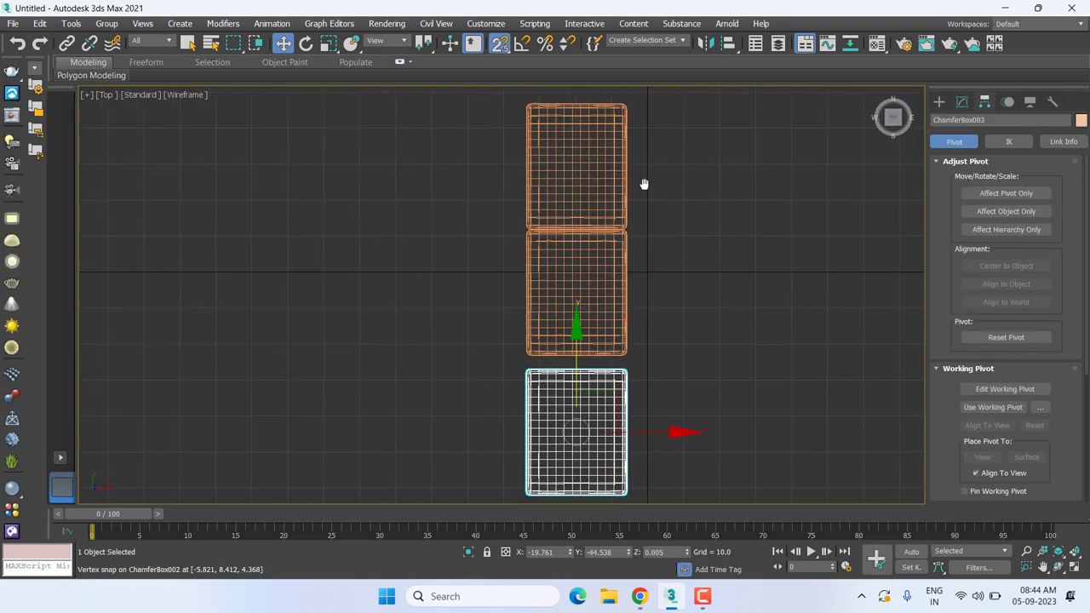
pyautogui.scroll(2, 615, 309)
pyautogui.scroll(5, 615, 309)
pyautogui.moveTo(616, 312); pyautogui.dragTo(591, 440, button='middle')
pyautogui.scroll(2, 562, 324)
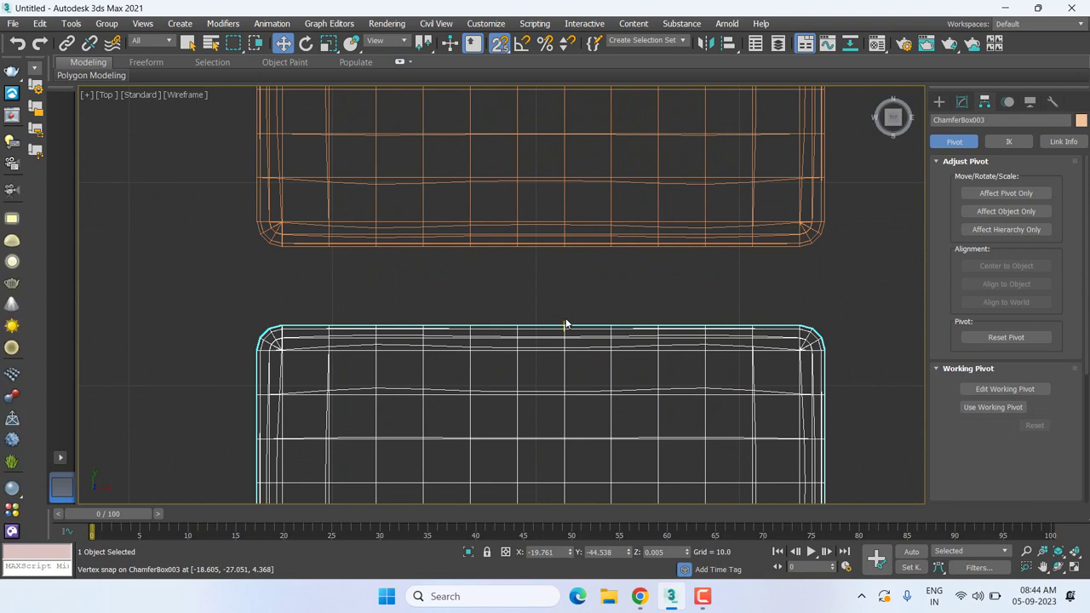
# - With selection locked, vertex-snap ChamferBox003 edge-to-edge against the second cushion, then unlock
pyautogui.rightClick(566, 323)
pyautogui.press('Escape')
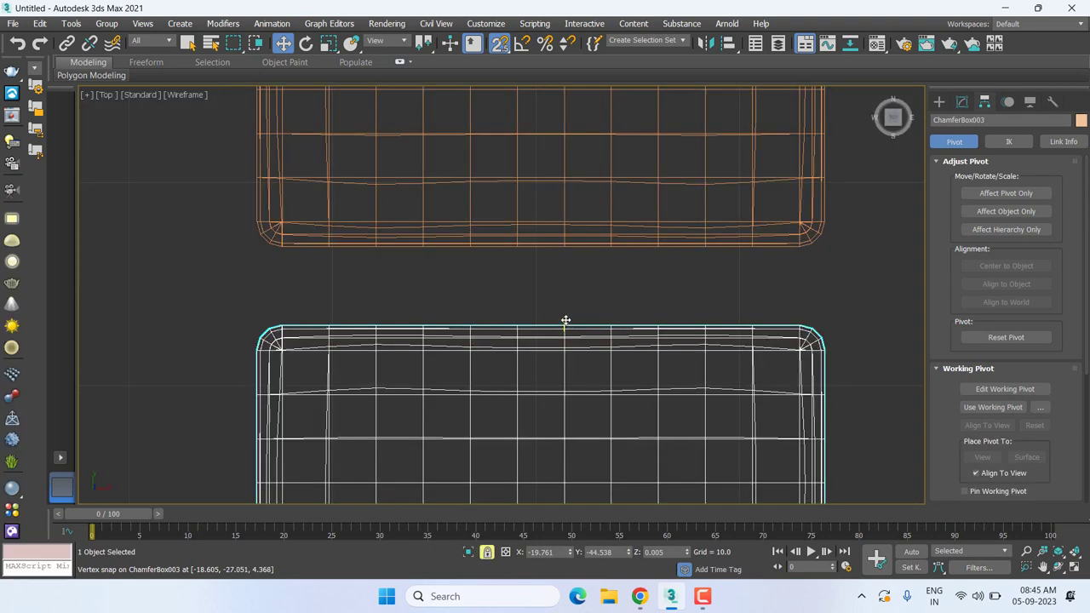
pyautogui.moveTo(565, 320); pyautogui.dragTo(566, 266)
pyautogui.rightClick(566, 266)
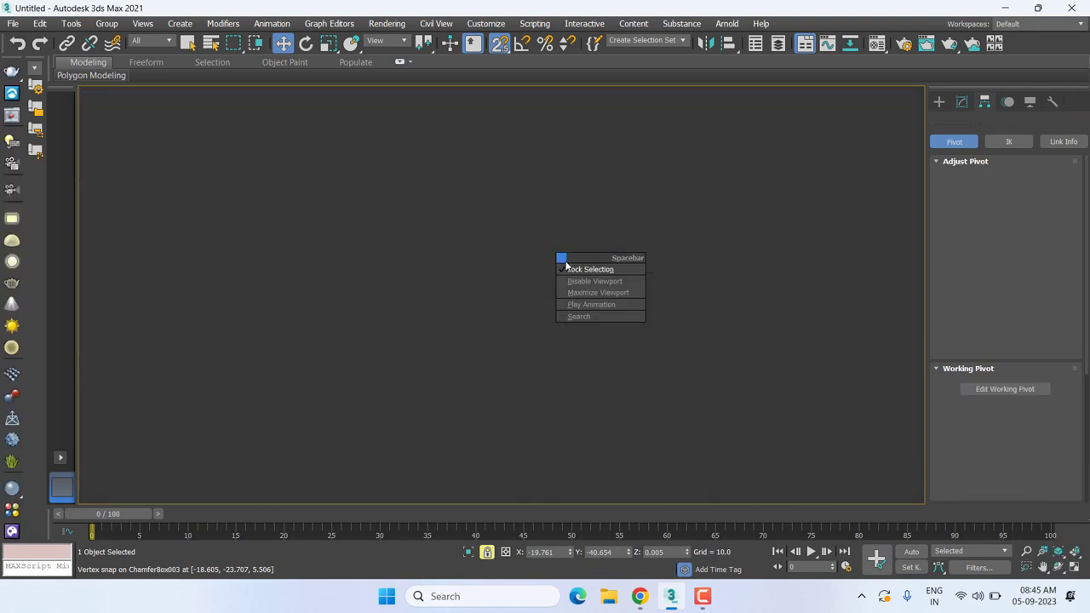
pyautogui.press('Escape')
# - Switch to the Perspective view and clear the selection
pyautogui.press('p')
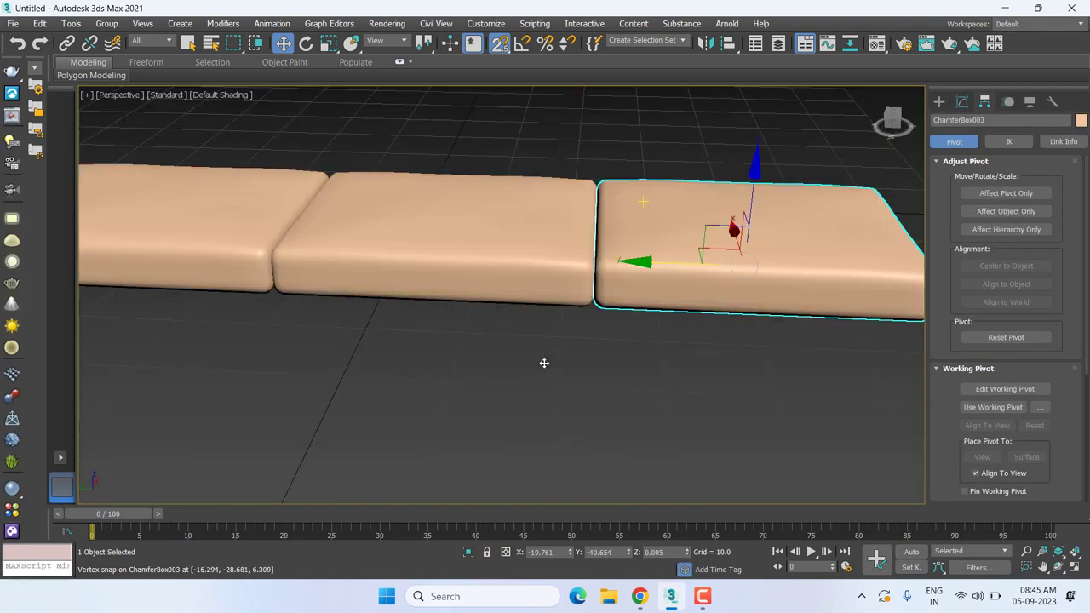
pyautogui.scroll(-2, 624, 402)
pyautogui.scroll(-1, 610, 405)
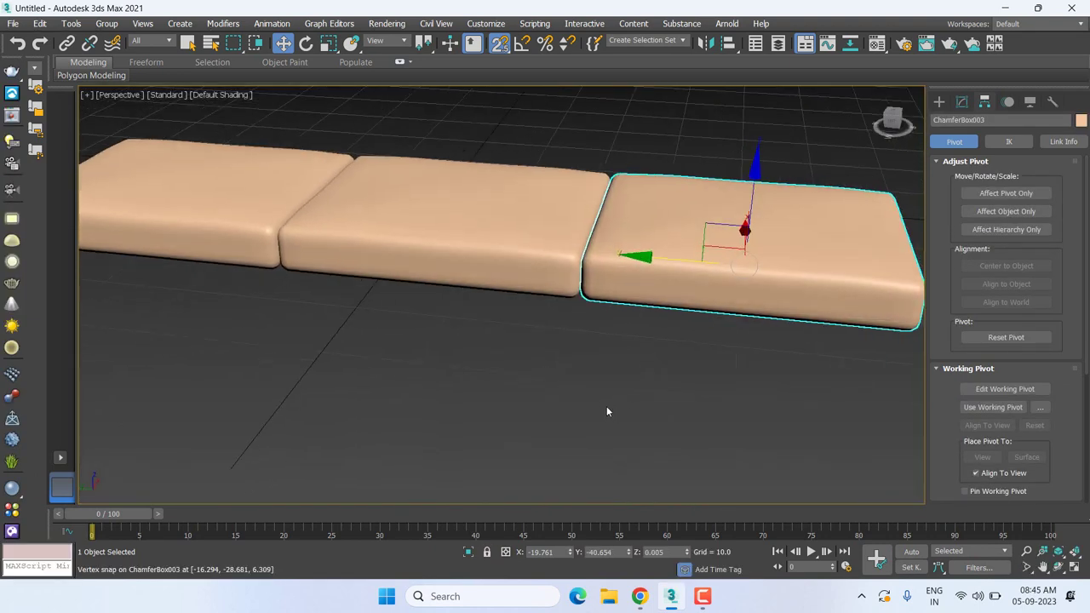
pyautogui.click(606, 406)
pyautogui.scroll(-4, 584, 420)
pyautogui.scroll(-3, 586, 416)
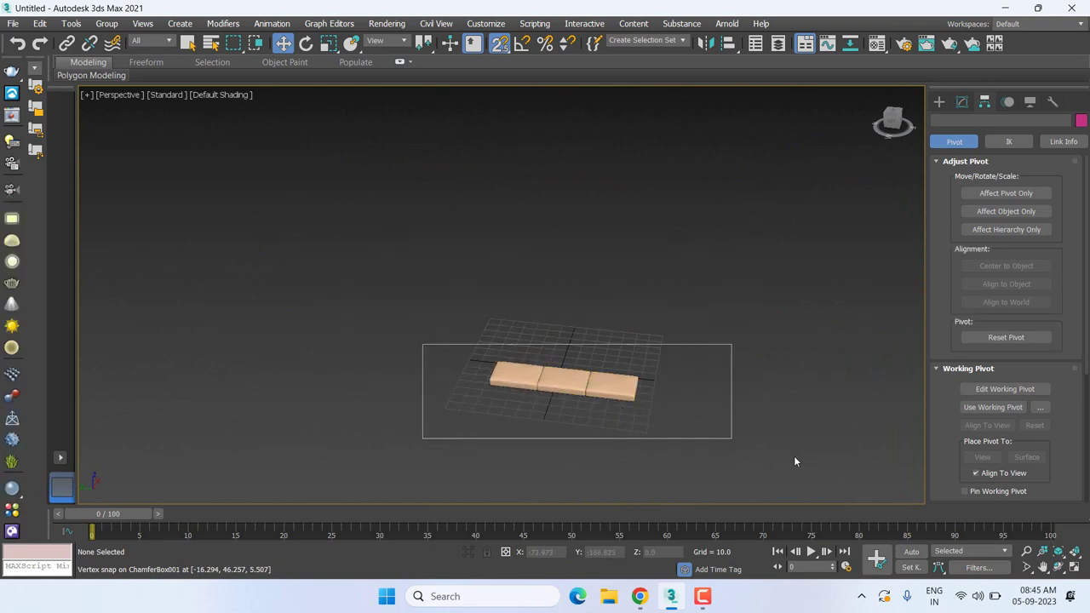
# - In the Front view, clone the three selected cushions to the right as Copy, starting at ChamferBox004
pyautogui.moveTo(795, 460); pyautogui.dragTo(664, 415)
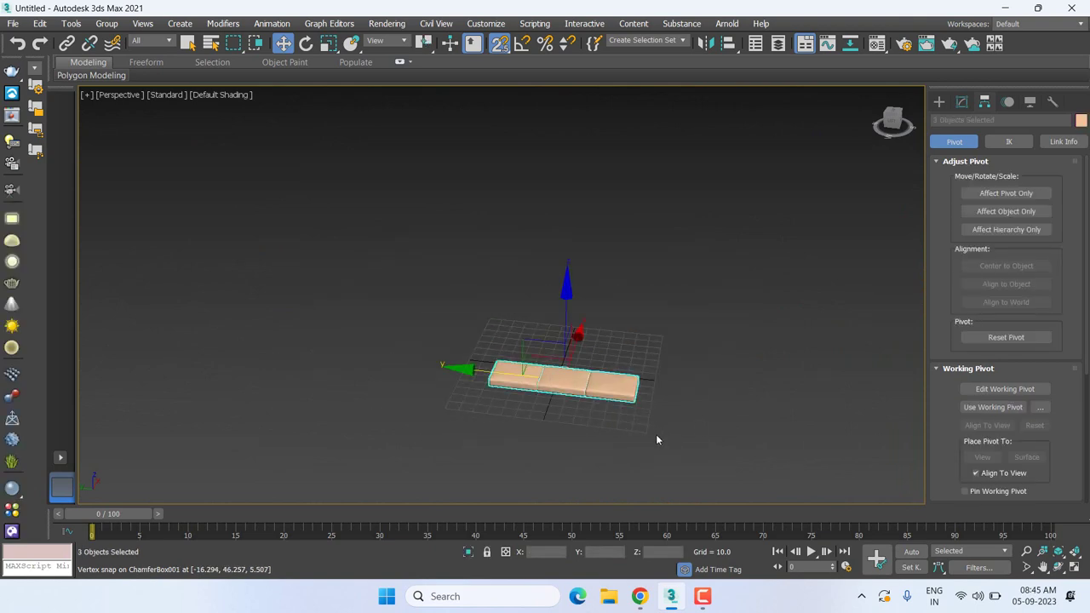
pyautogui.press('f')
pyautogui.moveTo(601, 385); pyautogui.dragTo(591, 409, button='middle')
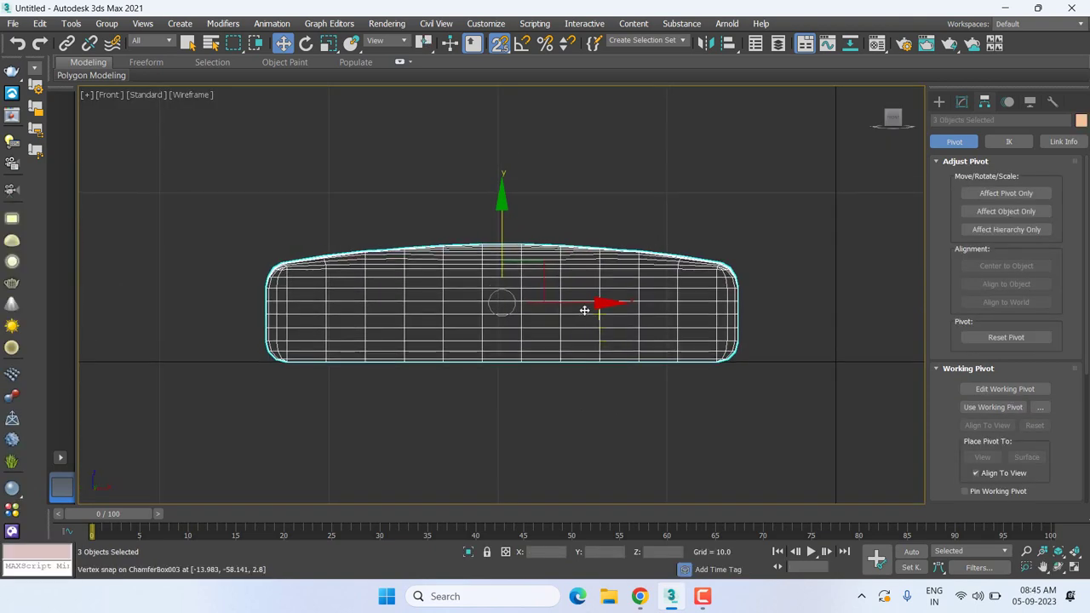
pyautogui.keyDown('shift'); pyautogui.moveTo(584, 310); pyautogui.dragTo(851, 323); pyautogui.keyUp('shift')
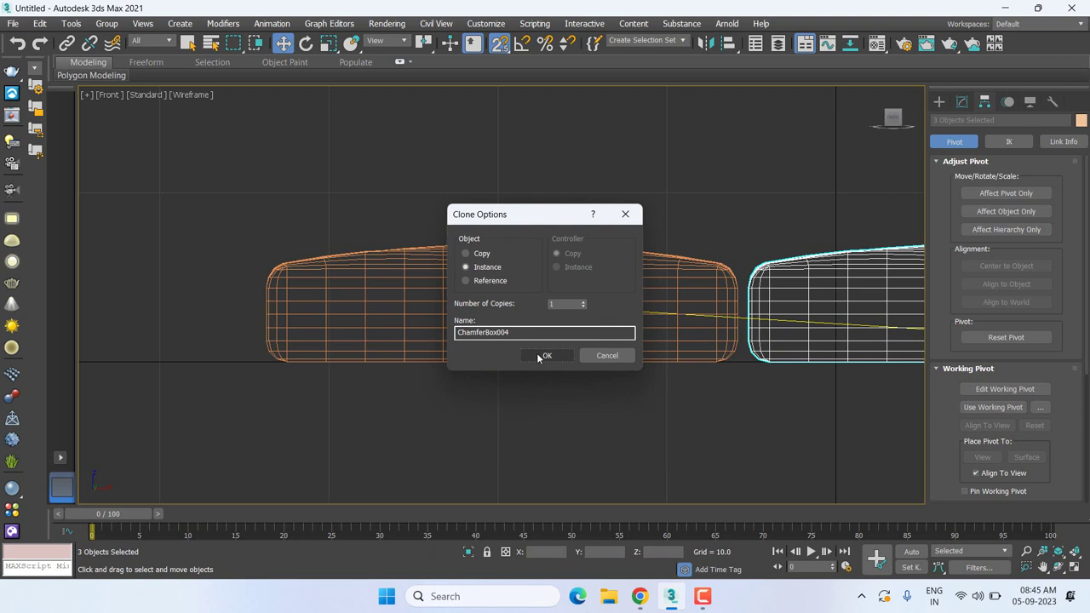
pyautogui.click(488, 255)
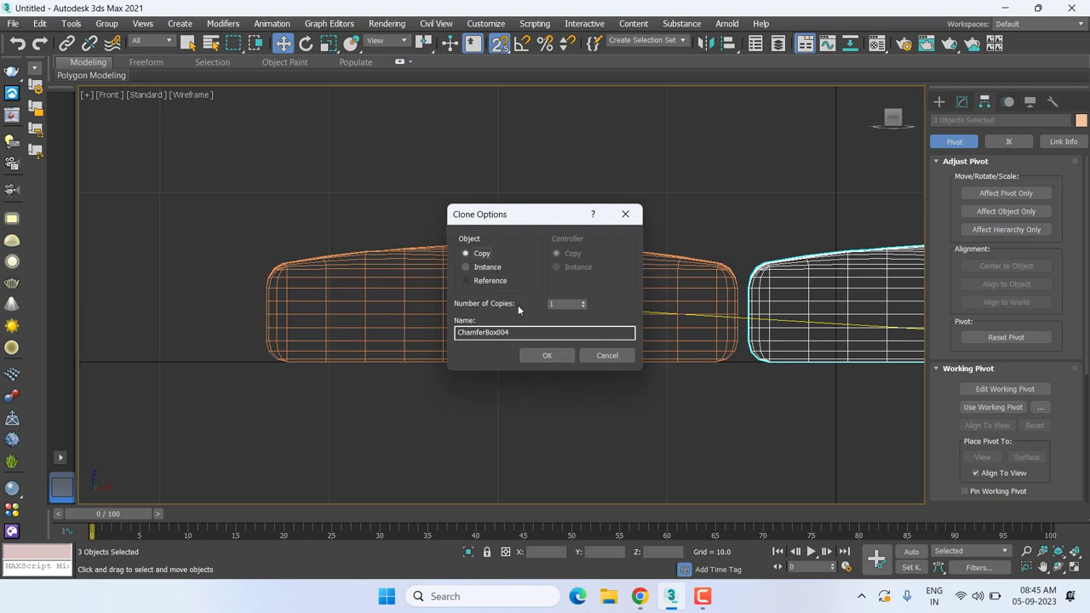
pyautogui.click(547, 356)
pyautogui.scroll(-3, 654, 350)
pyautogui.scroll(-2, 577, 369)
# - Tilt the copied cushions about 71°, slide them left toward the seat, and turn snapping off
pyautogui.press('e')
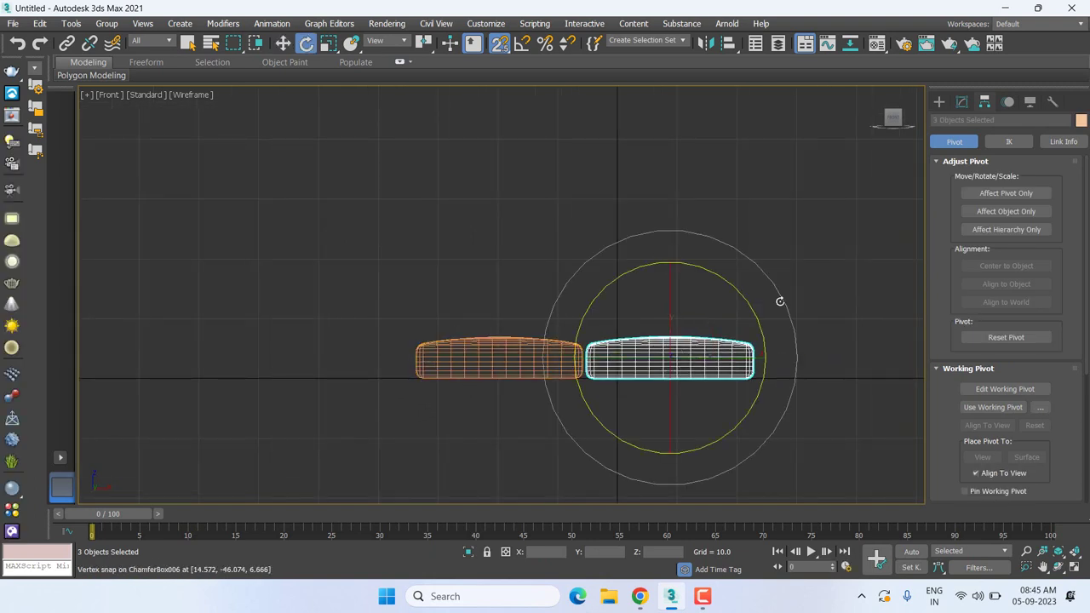
pyautogui.moveTo(744, 302); pyautogui.dragTo(733, 205)
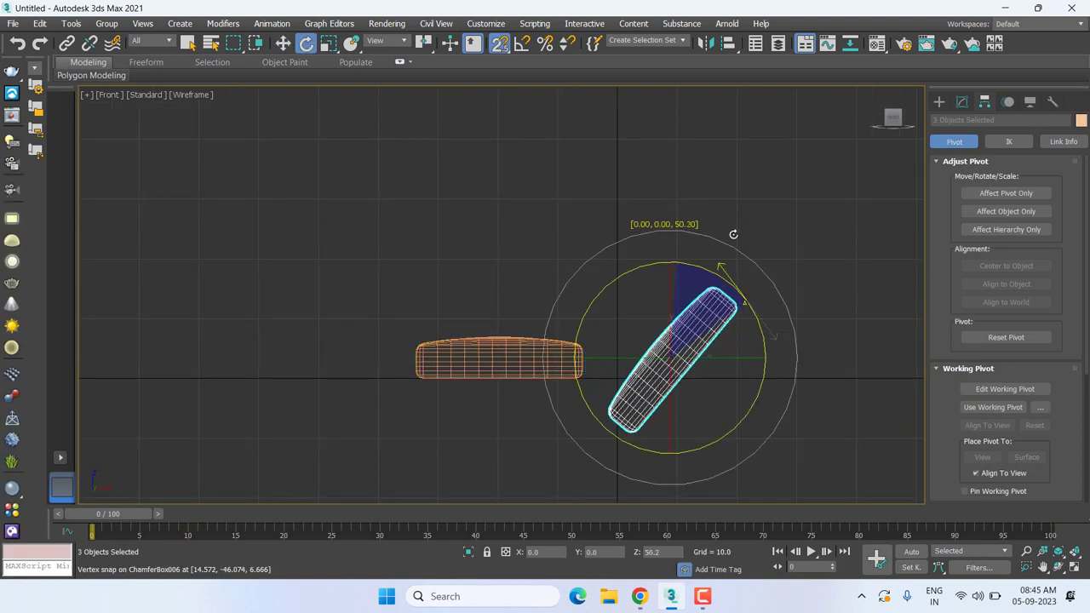
pyautogui.press('w')
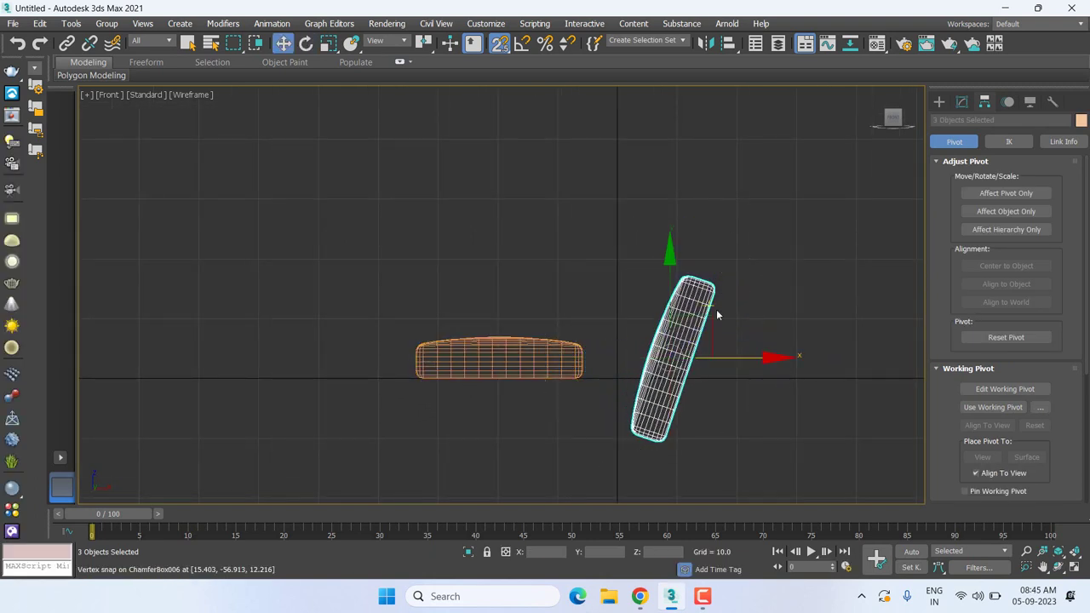
pyautogui.moveTo(706, 318); pyautogui.dragTo(653, 241)
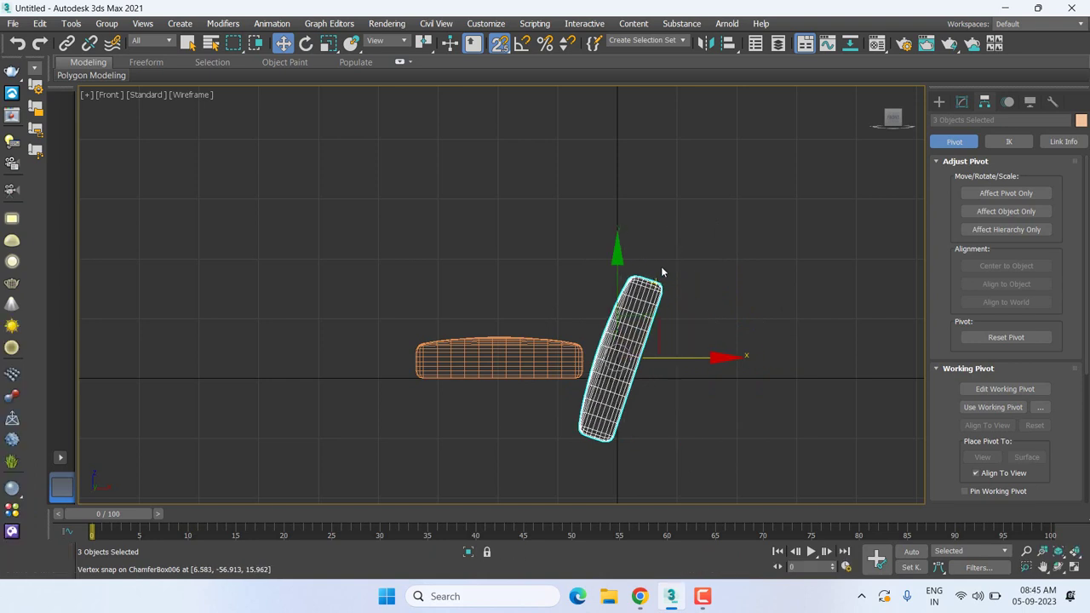
pyautogui.rightClick(656, 267)
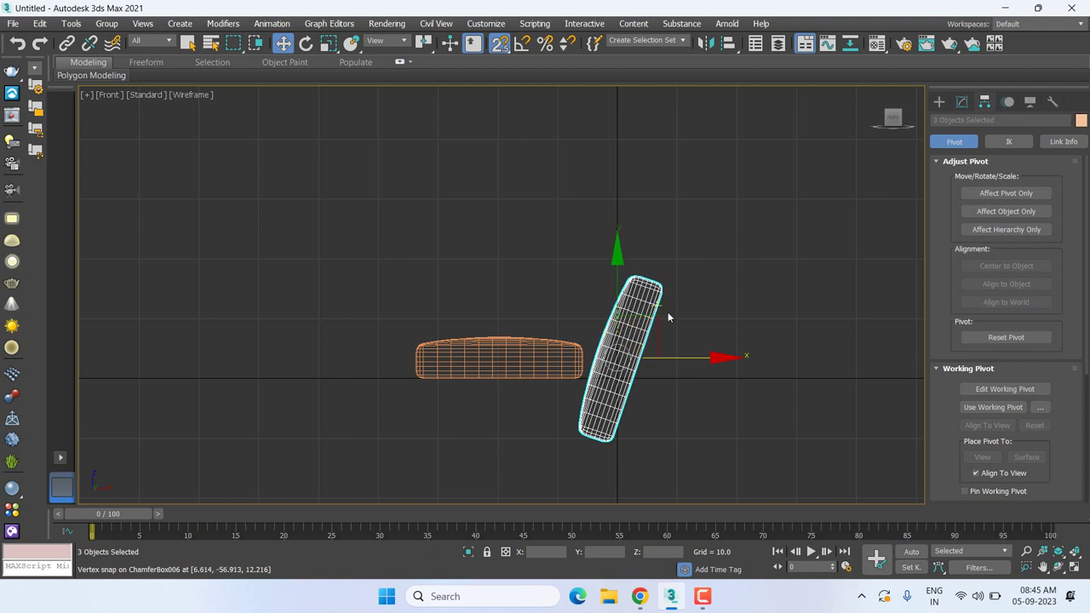
pyautogui.press('s')
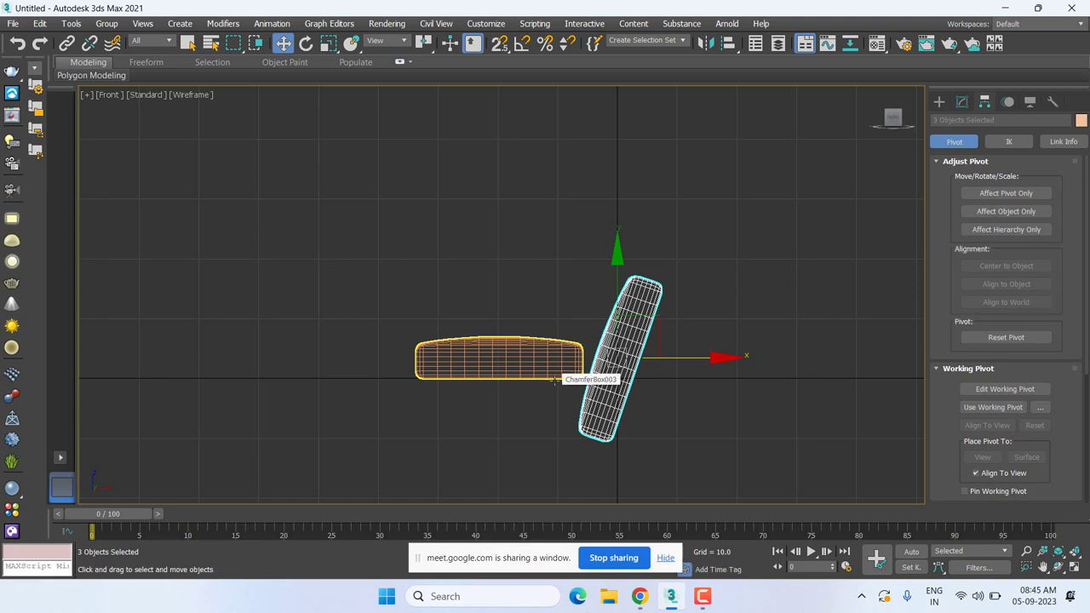
pyautogui.click(554, 380)
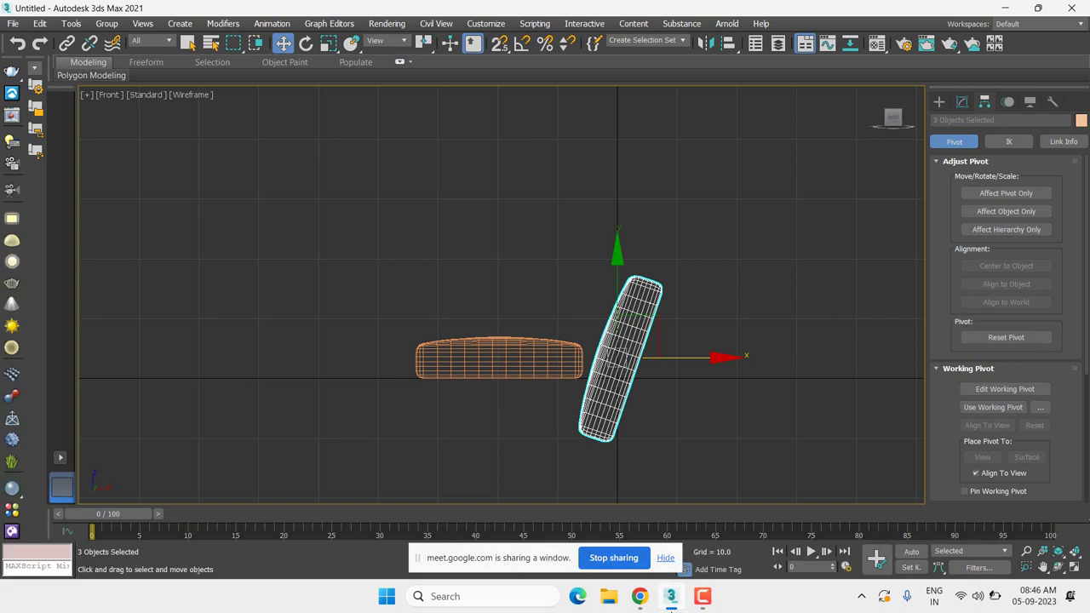
pyautogui.moveTo(640, 596)
pyautogui.click(591, 514)
pyautogui.click(1008, 11)
pyautogui.scroll(3, 529, 382)
pyautogui.scroll(1, 543, 405)
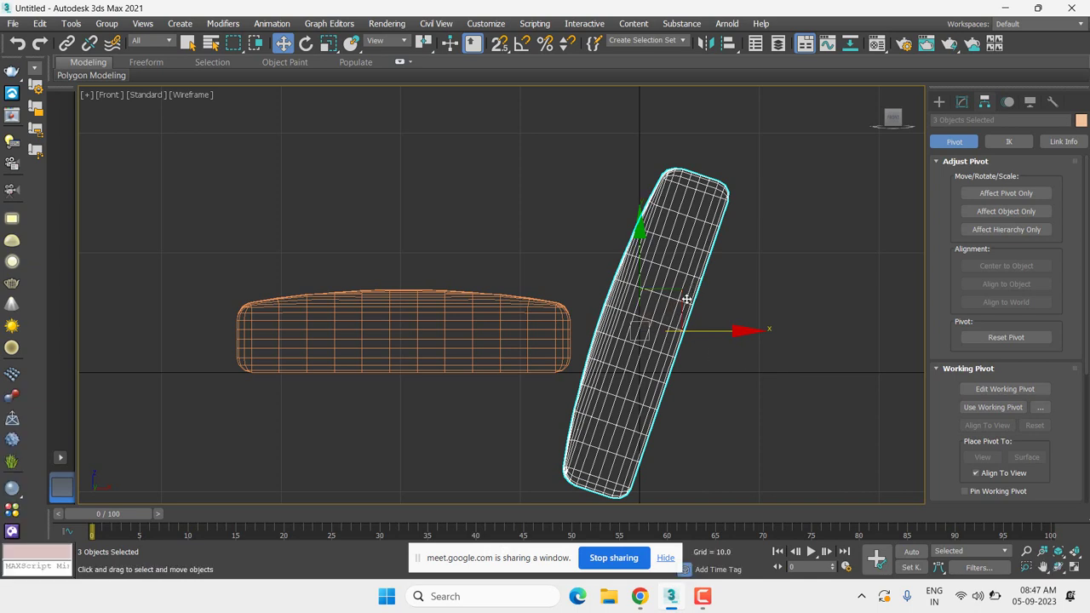
# - Lift the tilted backrest cushions until their base rests on the seat row's right end
pyautogui.moveTo(681, 290)
pyautogui.mouseDown()
pyautogui.moveTo(702, 194)
pyautogui.moveTo(681, 132)
pyautogui.moveTo(643, 132)
pyautogui.moveTo(629, 117)
pyautogui.mouseUp()
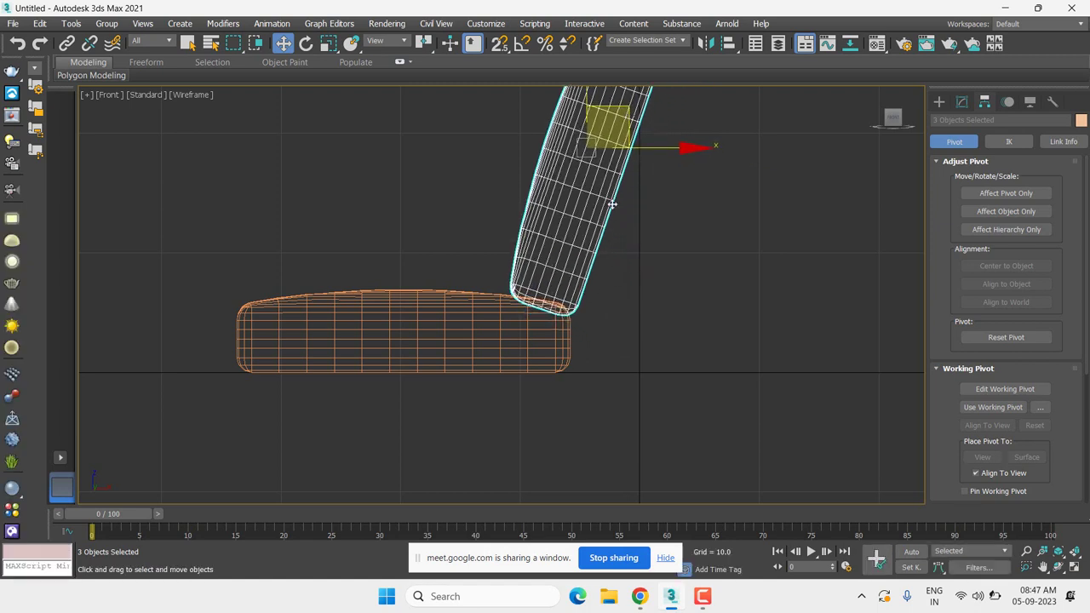
pyautogui.scroll(-2, 609, 315)
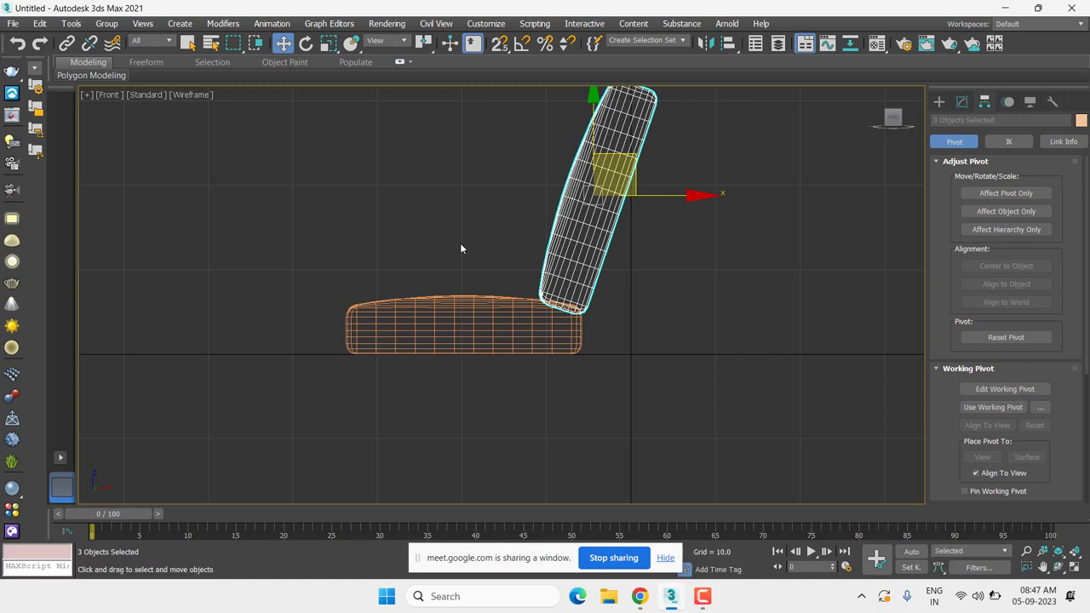
pyautogui.moveTo(461, 248); pyautogui.dragTo(456, 295, button='middle')
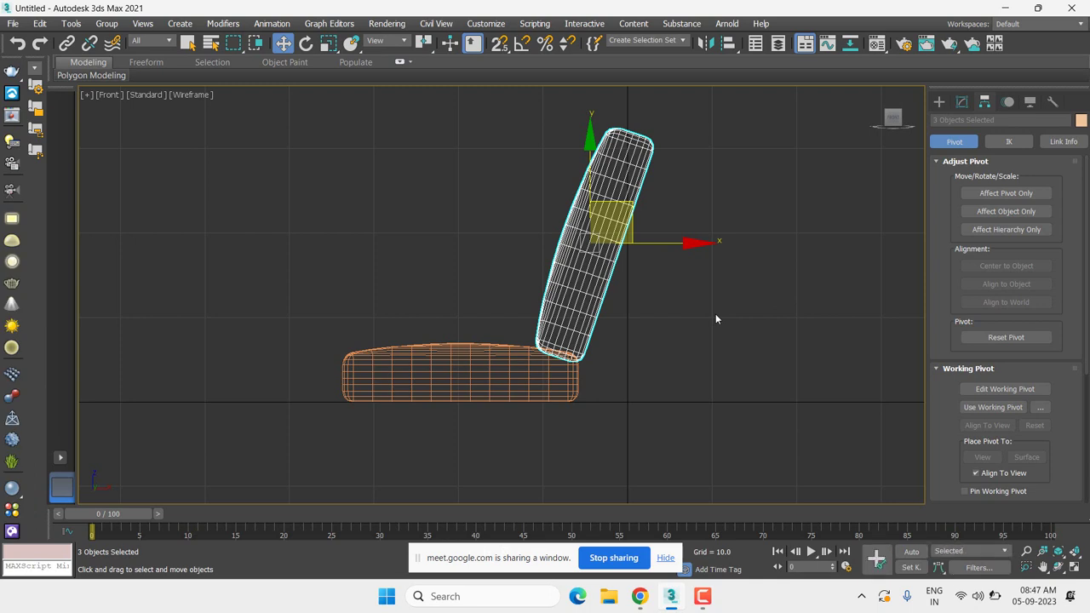
pyautogui.scroll(-2, 715, 315)
pyautogui.moveTo(628, 316); pyautogui.dragTo(581, 348, button='middle')
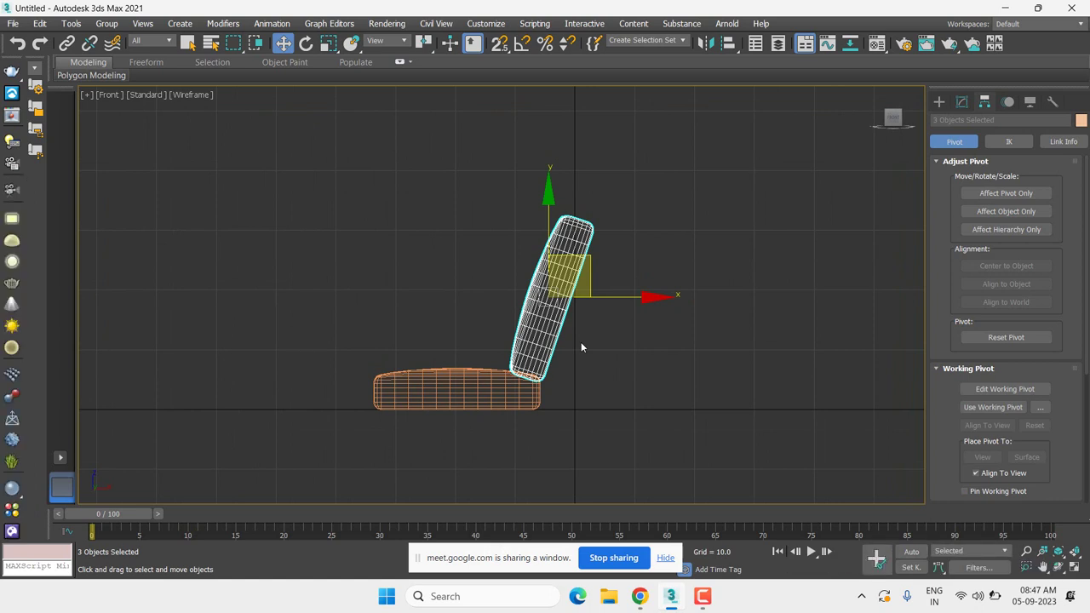
pyautogui.scroll(-2, 585, 341)
pyautogui.moveTo(585, 342)
pyautogui.mouseDown(button='middle')
pyautogui.moveTo(638, 360)
pyautogui.moveTo(589, 287)
pyautogui.moveTo(597, 318)
pyautogui.mouseUp(button='middle')
pyautogui.scroll(3, 590, 287)
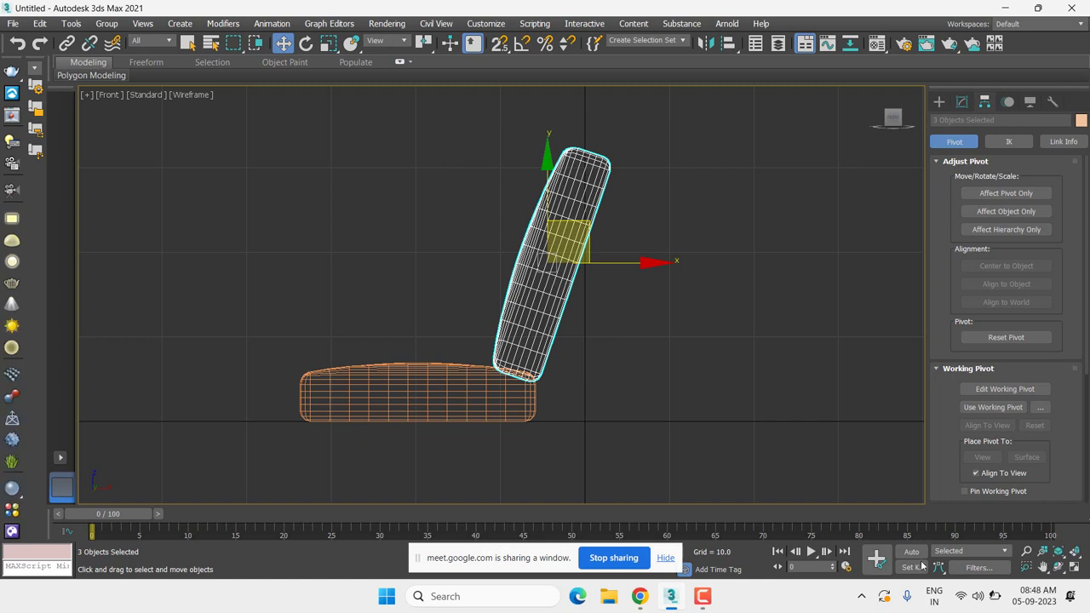
pyautogui.moveTo(639, 597)
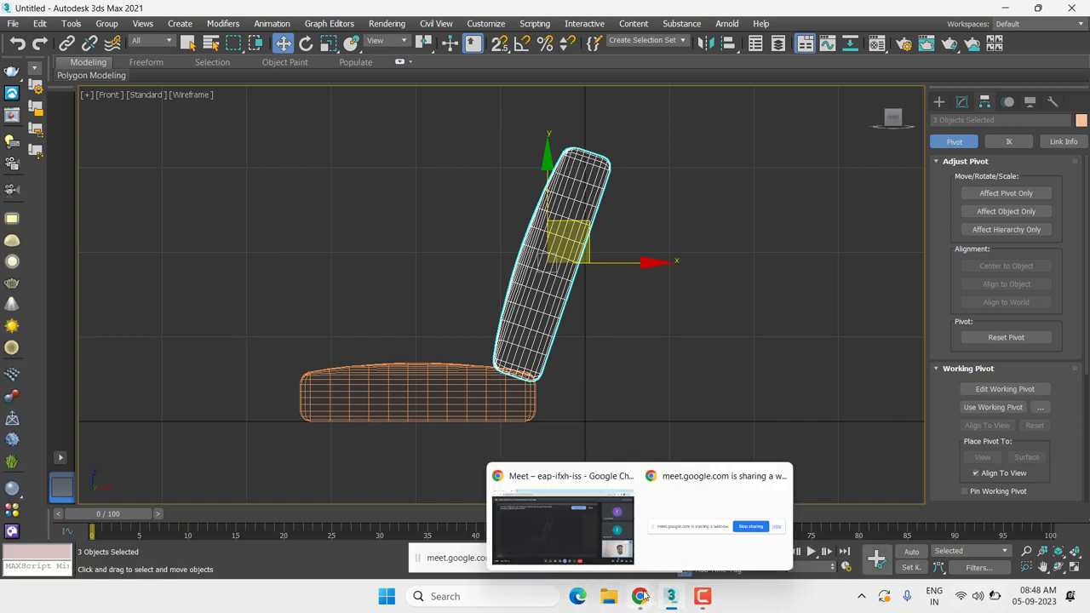
pyautogui.click(517, 522)
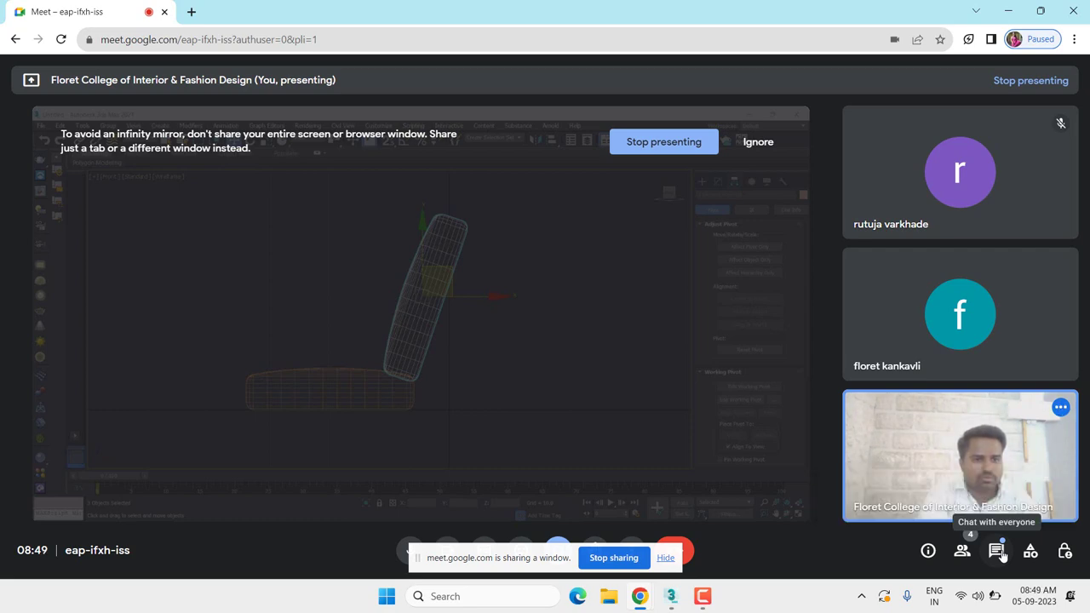
pyautogui.click(998, 551)
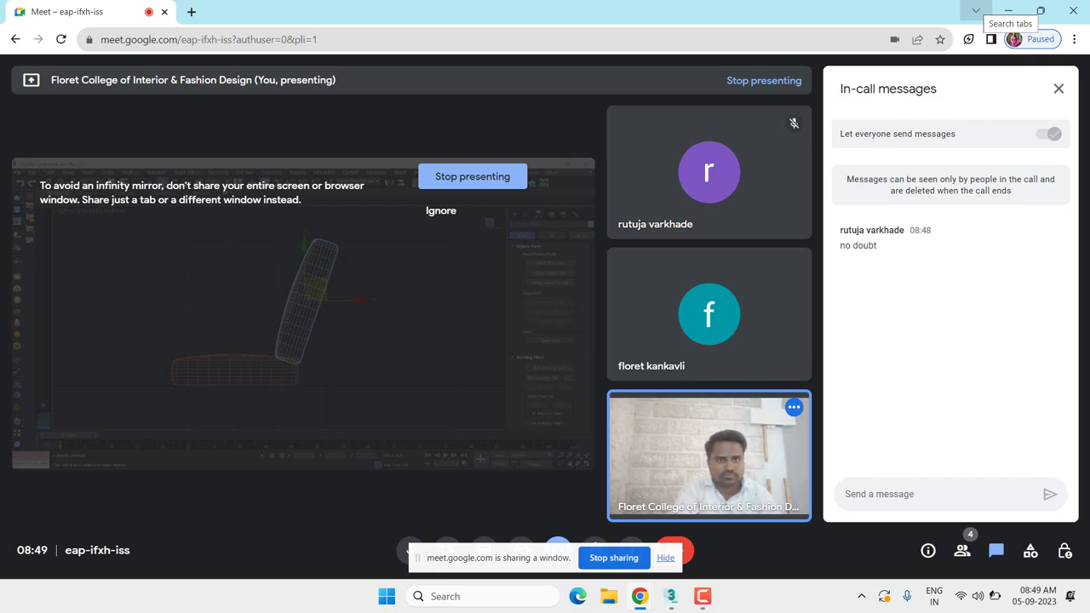
pyautogui.click(1008, 10)
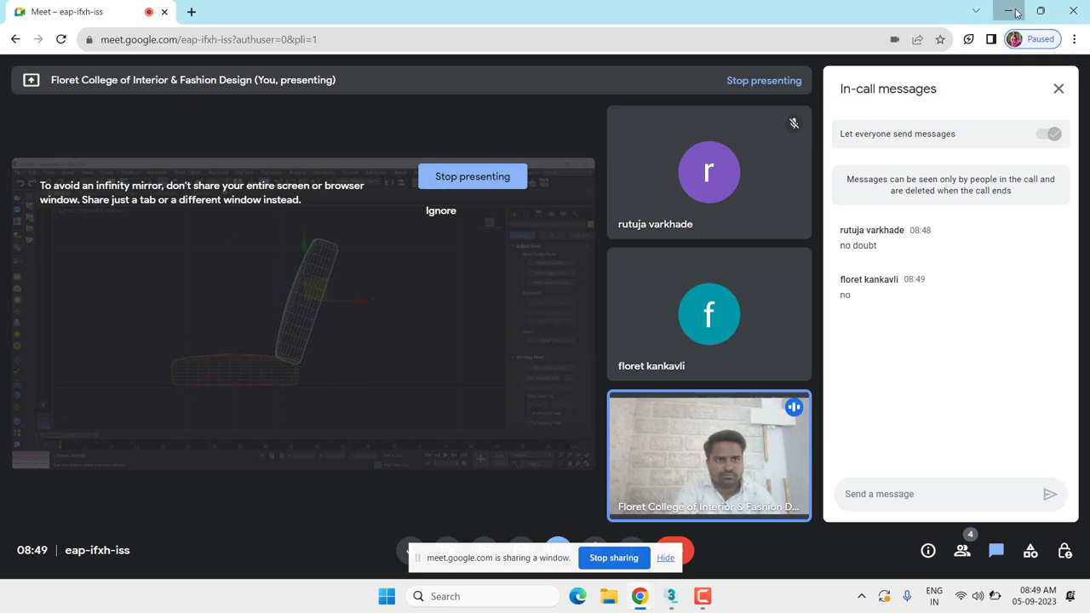
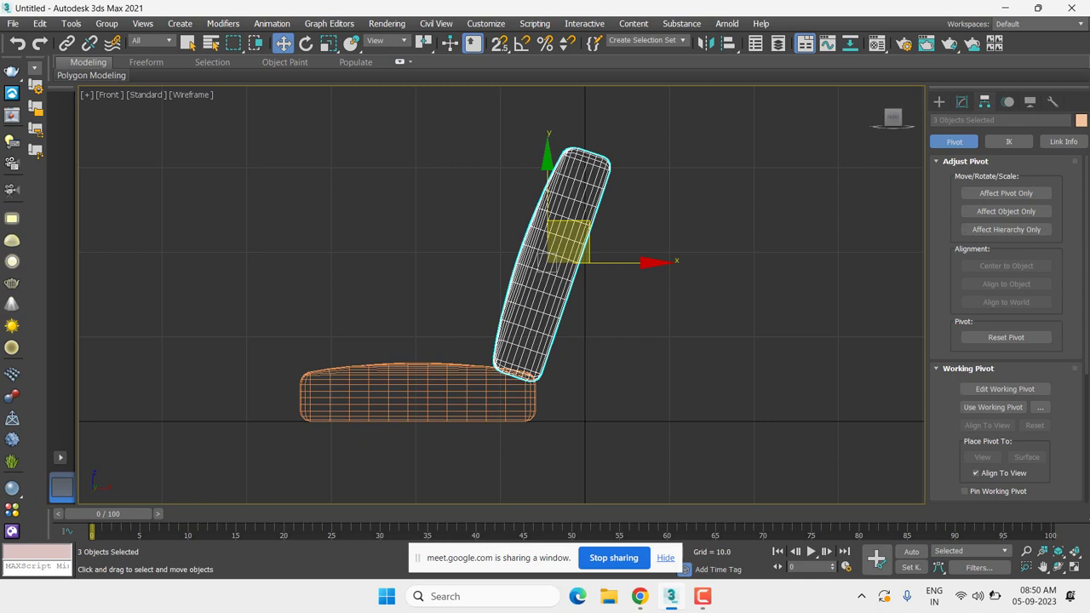
# - Pan and zoom the Front view to reframe the sofa
pyautogui.moveTo(313, 289); pyautogui.dragTo(332, 306, button='middle')
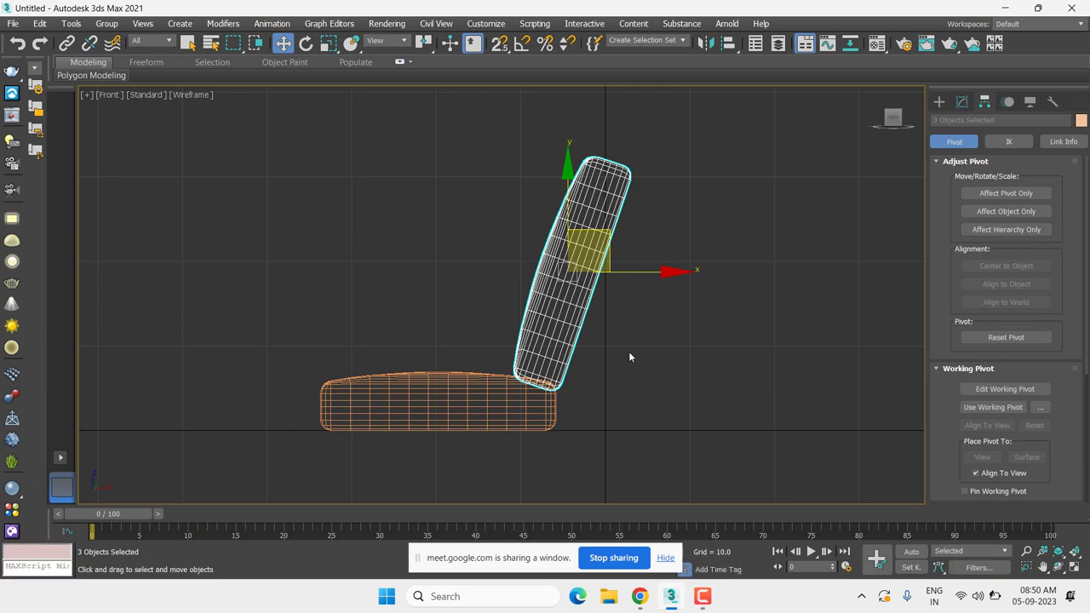
pyautogui.scroll(3, 599, 348)
pyautogui.moveTo(599, 347); pyautogui.dragTo(633, 401, button='middle')
pyautogui.scroll(-1, 636, 386)
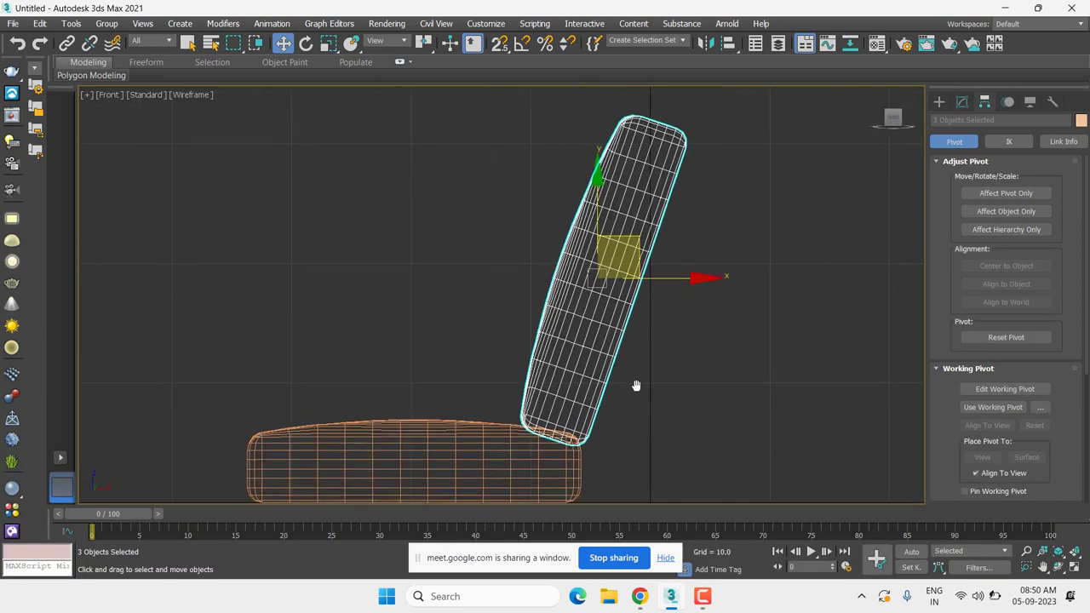
pyautogui.scroll(-2, 632, 358)
pyautogui.moveTo(627, 329); pyautogui.dragTo(610, 345, button='middle')
# - Switch to Perspective, orbit around the sofa, and show the backrests' FFD(box) and ChamferBox stack
pyautogui.press('p')
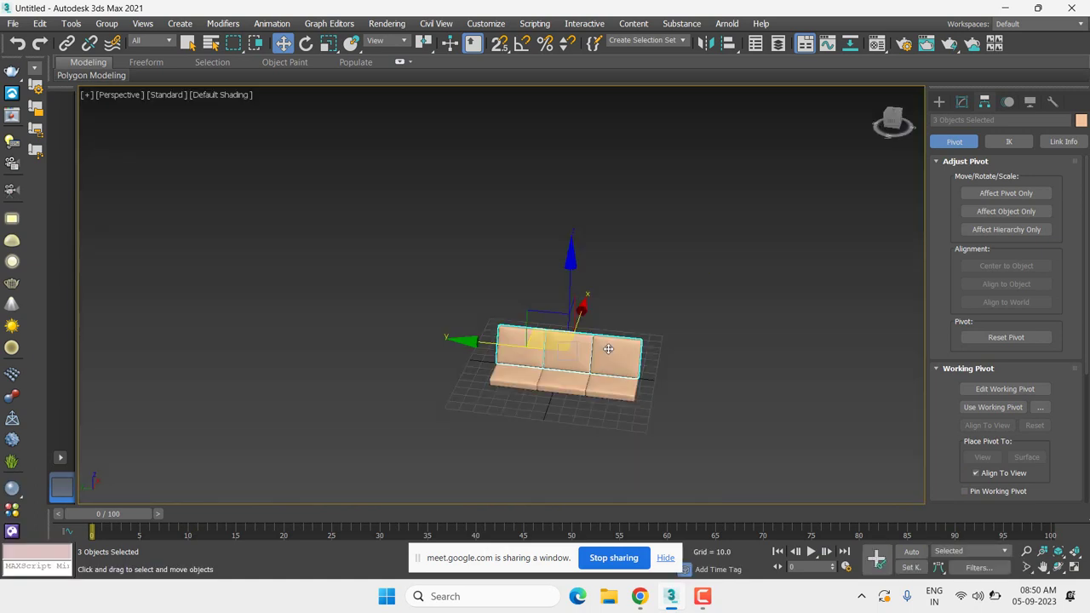
pyautogui.scroll(2, 611, 353)
pyautogui.scroll(1, 628, 358)
pyautogui.scroll(1, 626, 332)
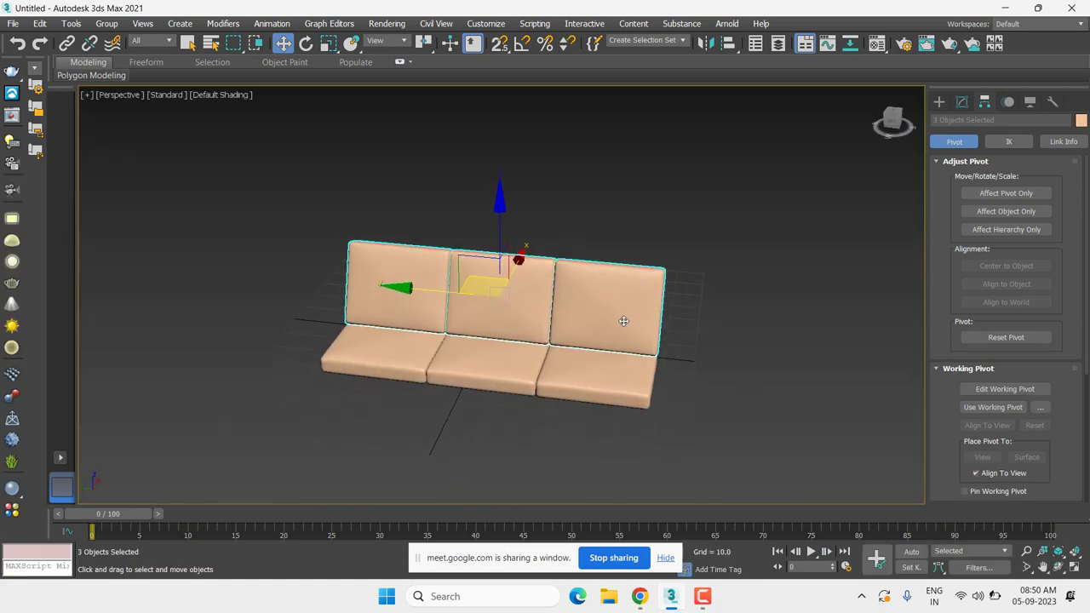
pyautogui.keyDown('alt'); pyautogui.moveTo(639, 369); pyautogui.dragTo(493, 297, button='middle'); pyautogui.keyUp('alt')
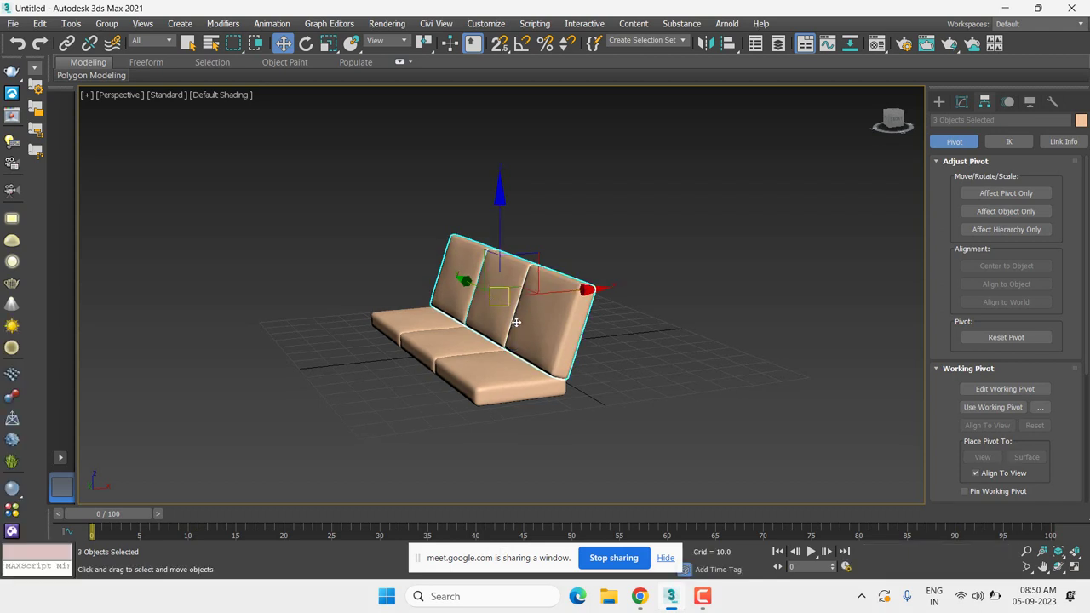
pyautogui.scroll(1, 493, 298)
pyautogui.click(961, 103)
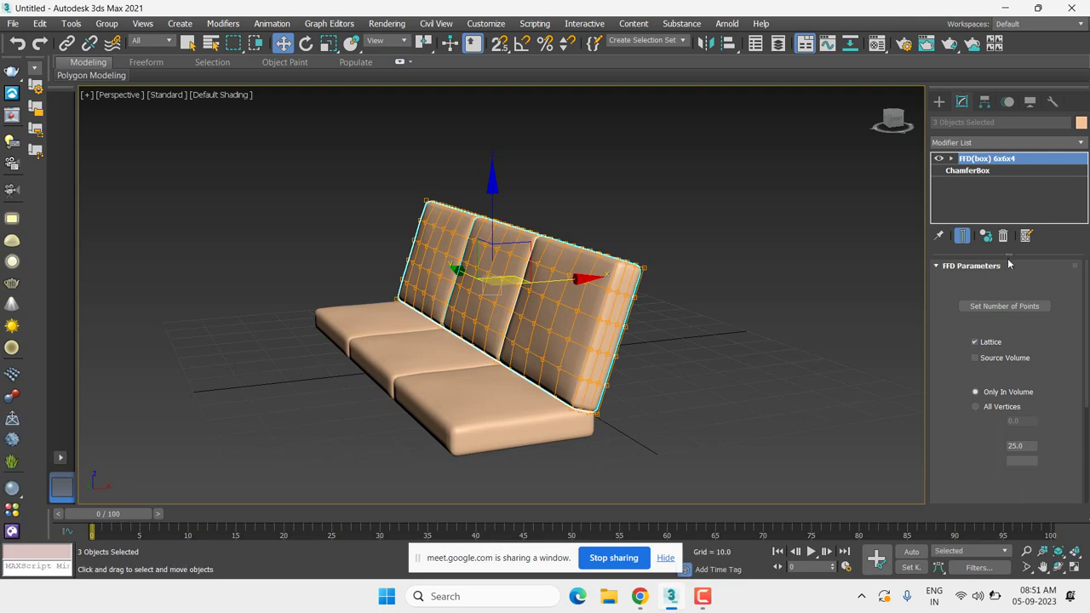
# - Reduce the backrests' ChamferBox Width from 27.88 to 23.698 and check it in Front view
pyautogui.click(960, 172)
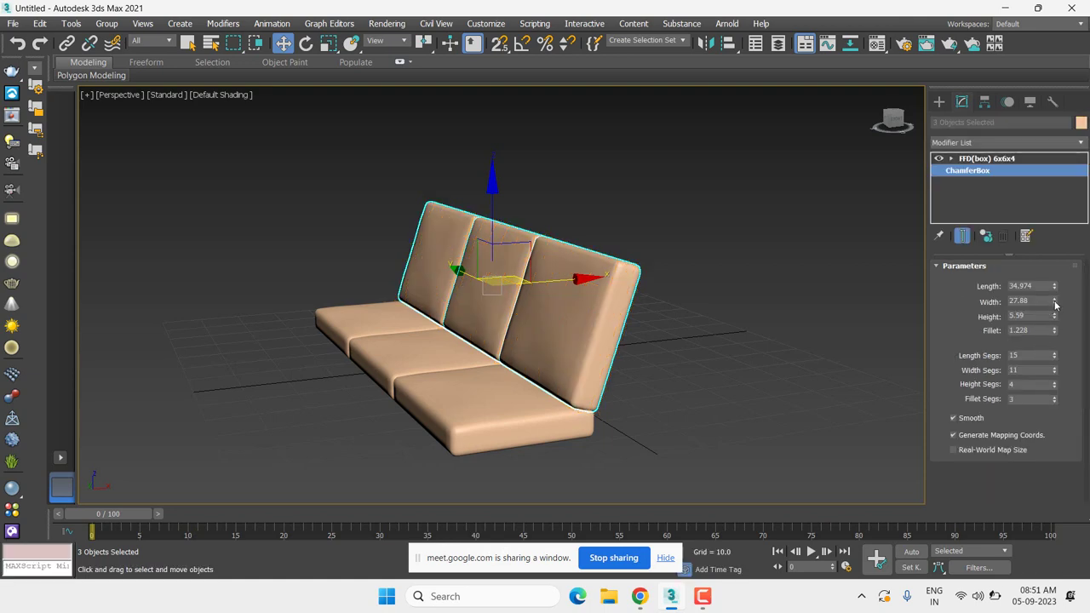
pyautogui.moveTo(1056, 304); pyautogui.dragTo(1061, 316)
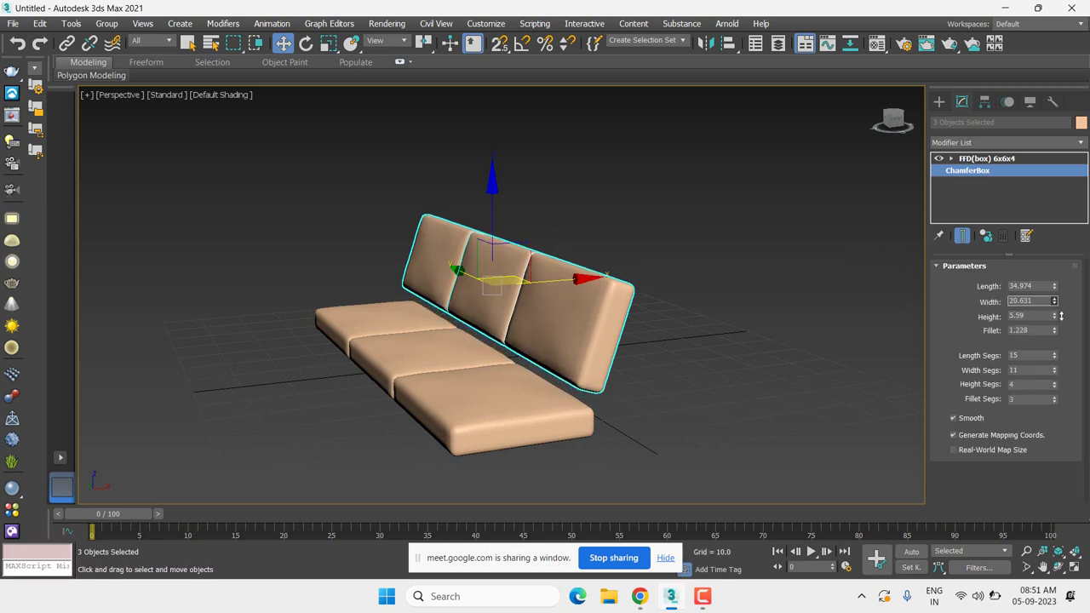
pyautogui.moveTo(1061, 316); pyautogui.dragTo(1061, 316)
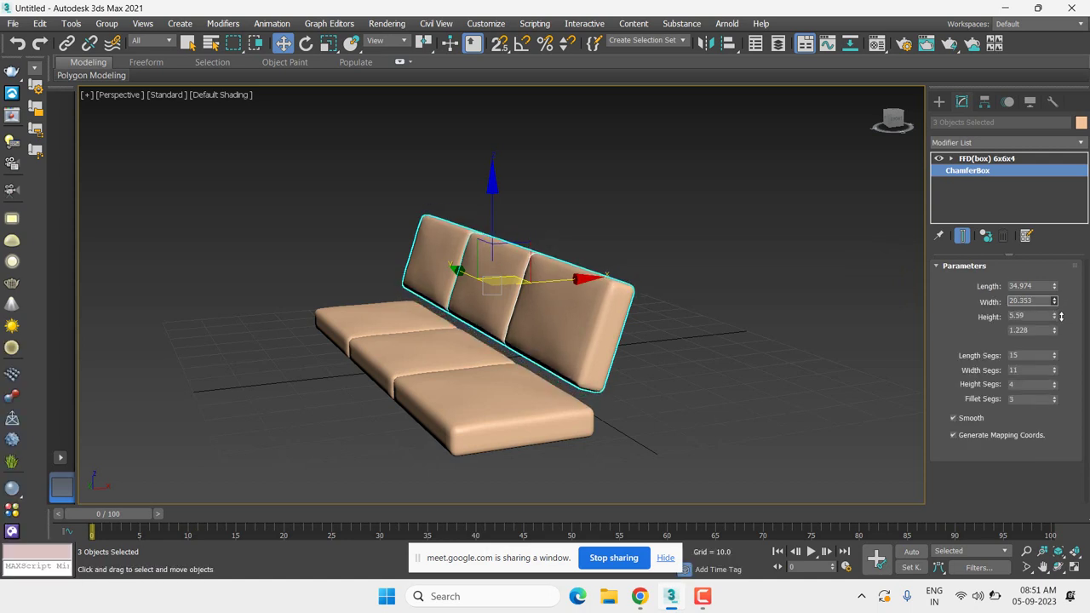
pyautogui.moveTo(1061, 315); pyautogui.dragTo(1061, 317)
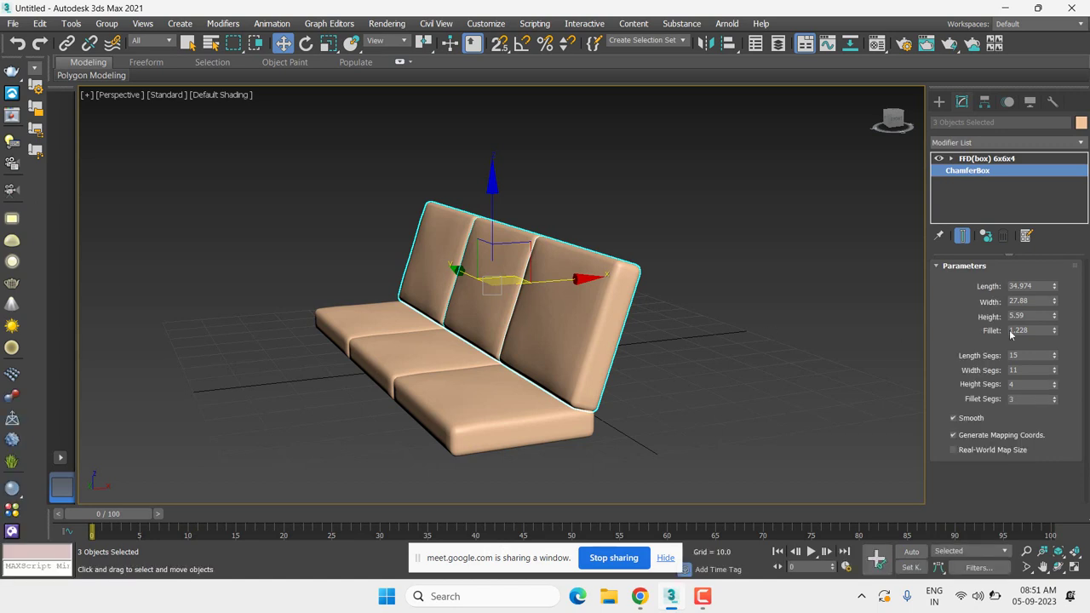
pyautogui.moveTo(1054, 302); pyautogui.dragTo(1056, 309)
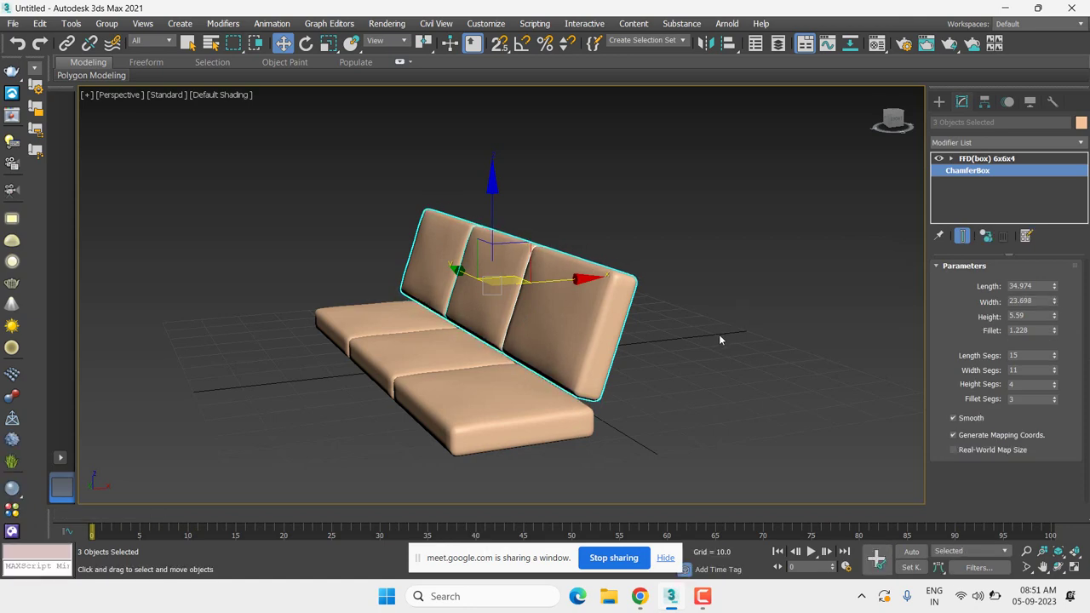
pyautogui.press('f')
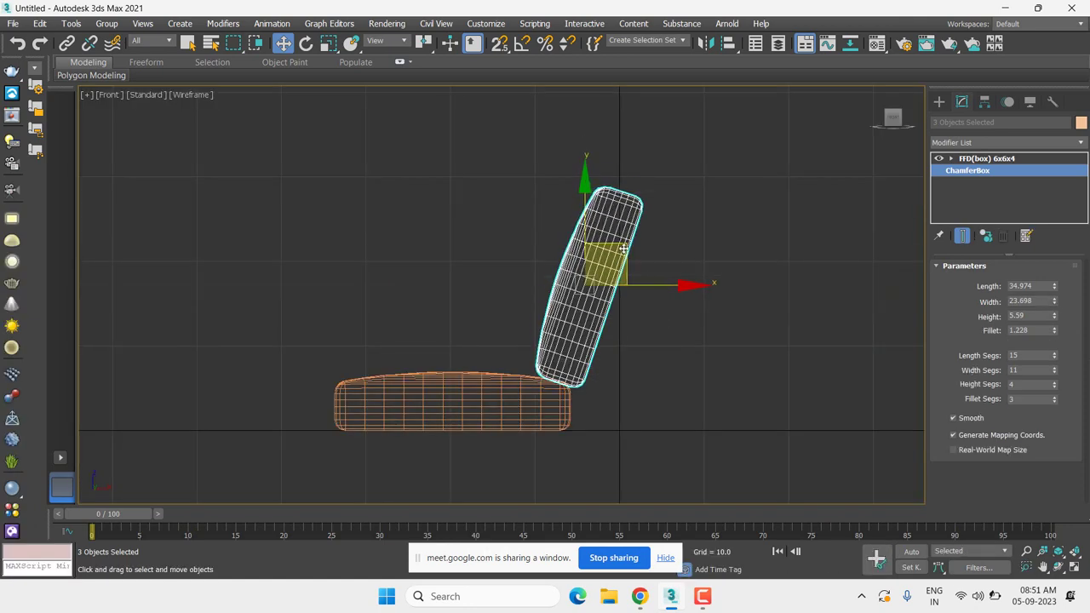
# - Return to the Perspective view, reframe the sofa, and select only the right back cushion
pyautogui.press('p')
pyautogui.scroll(5, 626, 257)
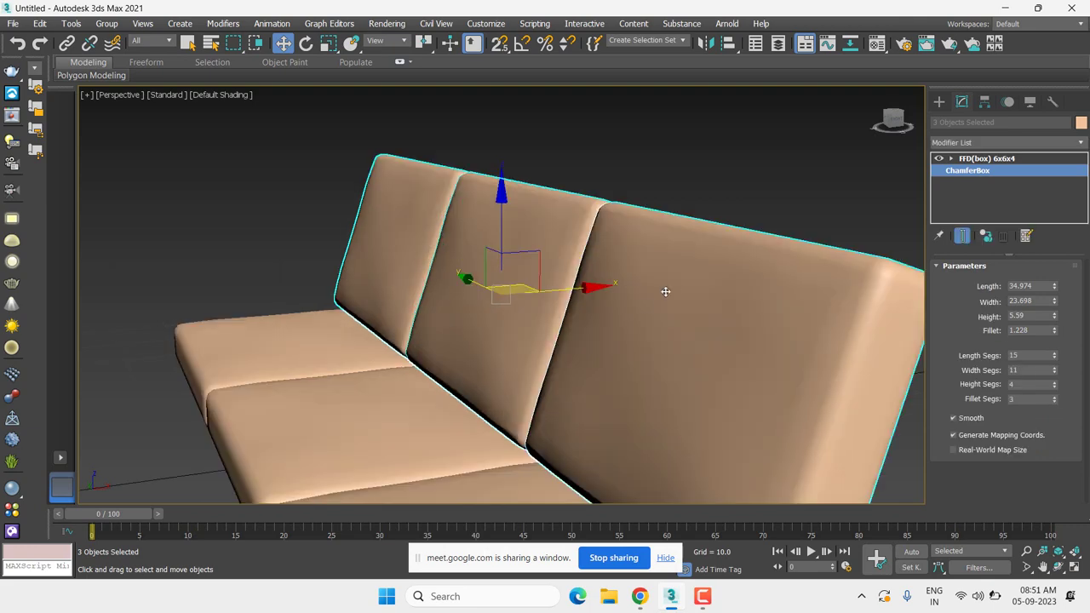
pyautogui.scroll(2, 665, 289)
pyautogui.scroll(2, 665, 311)
pyautogui.click(685, 187)
pyautogui.scroll(-5, 631, 281)
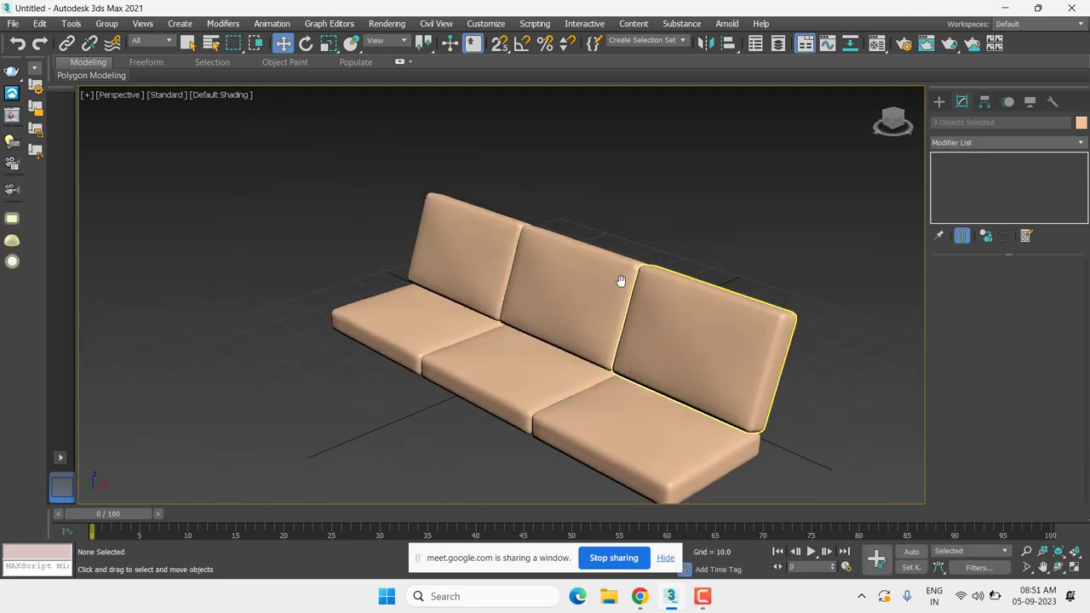
pyautogui.scroll(-1, 621, 280)
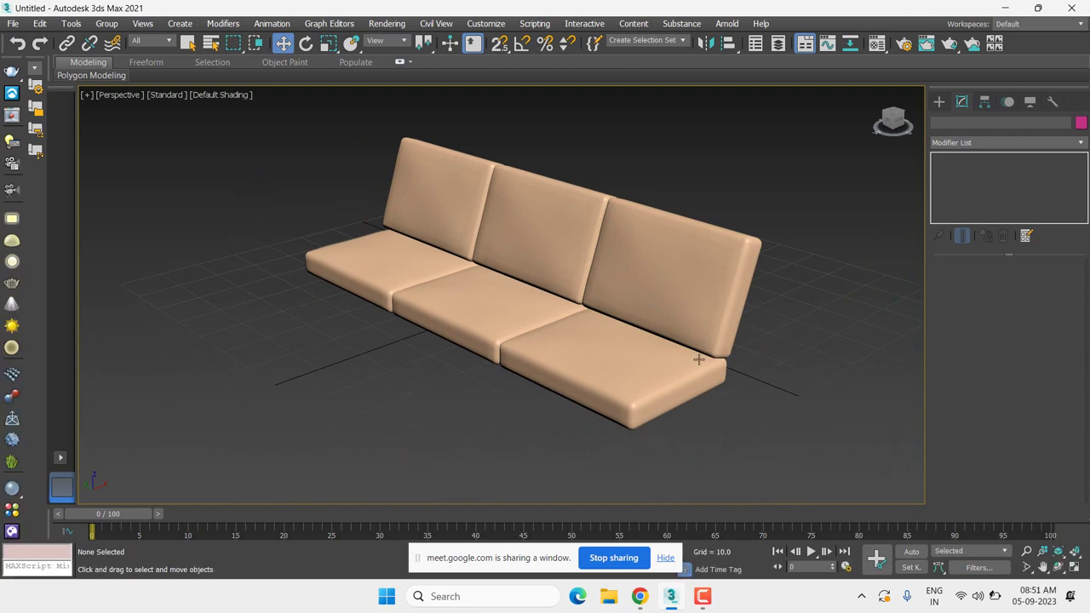
pyautogui.moveTo(703, 440); pyautogui.dragTo(730, 443, button='middle')
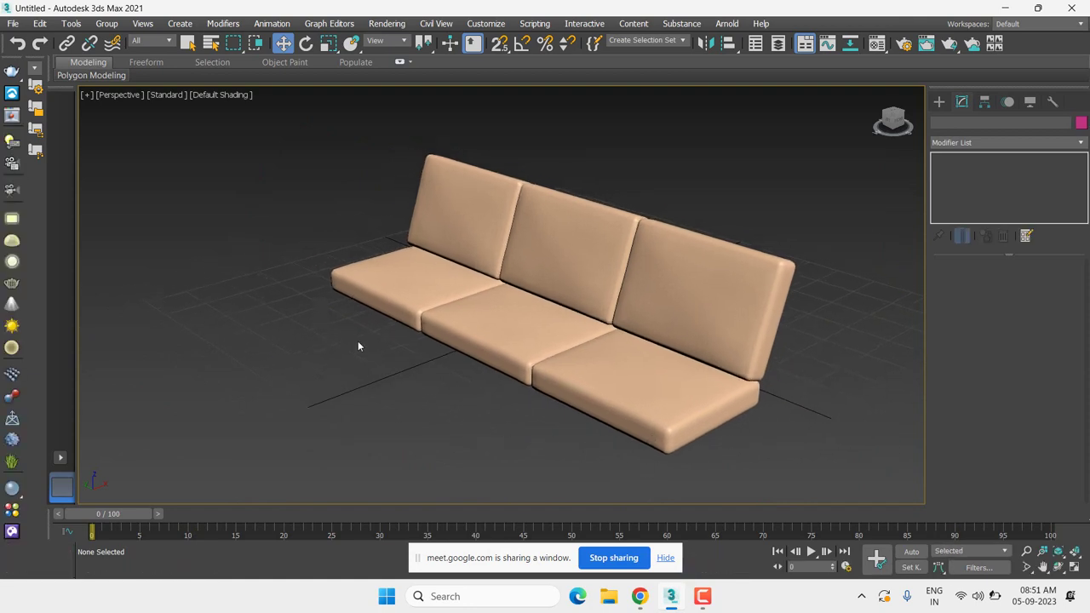
pyautogui.click(706, 379)
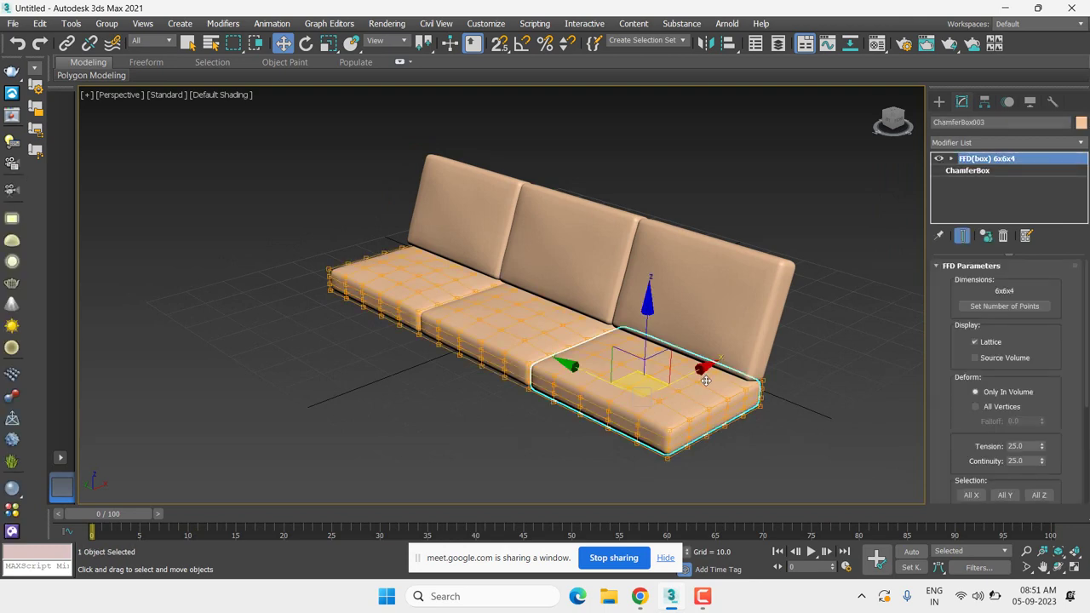
pyautogui.click(746, 211)
pyautogui.scroll(3, 730, 335)
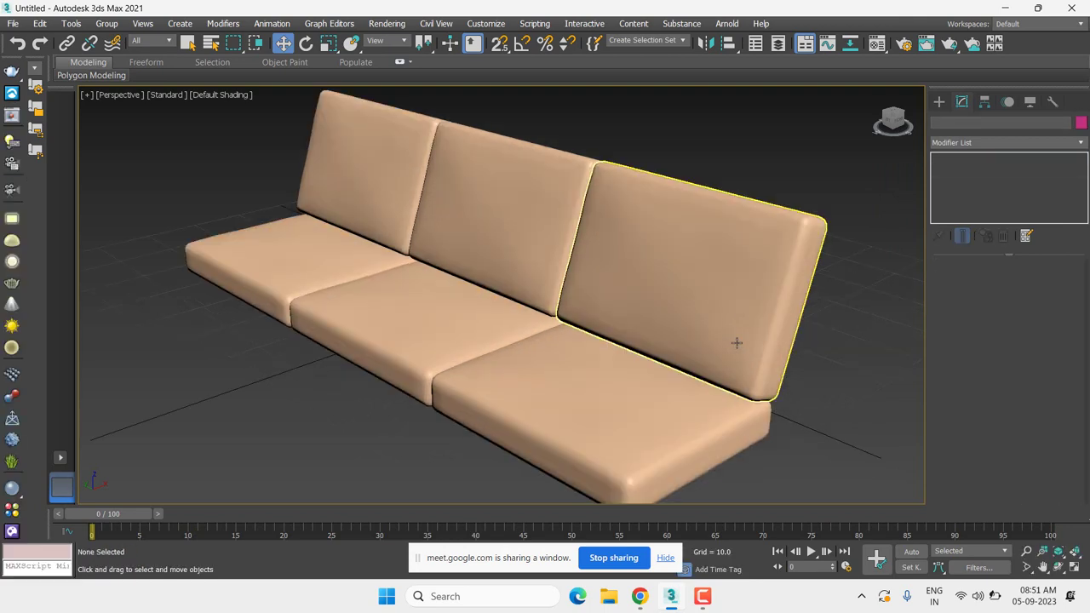
pyautogui.click(730, 335)
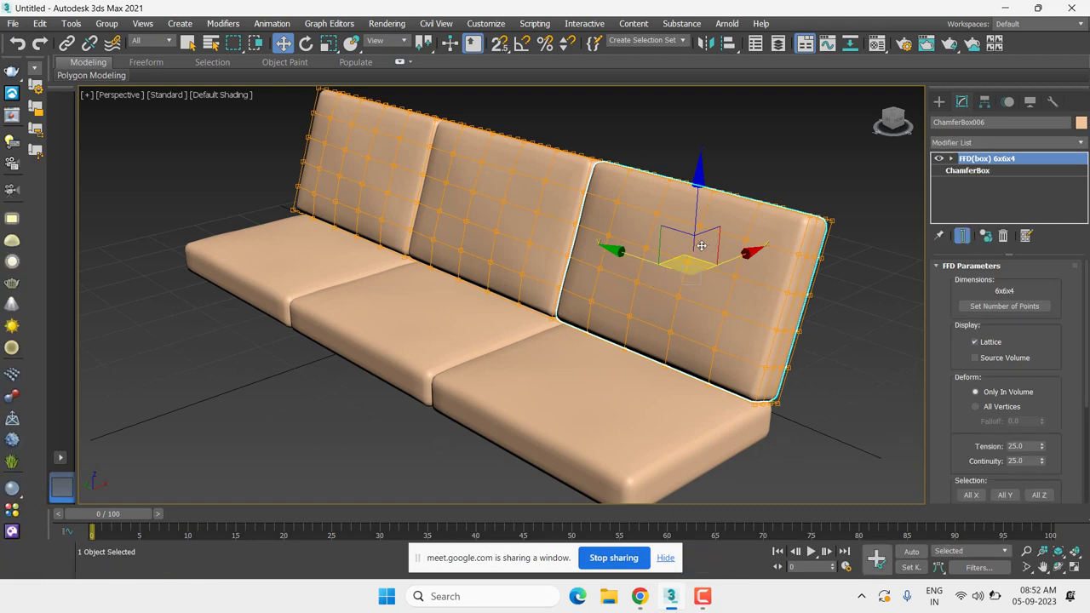
# - Enter the FFD(box) Control Points level and select the right back cushion's control points
pyautogui.click(951, 159)
pyautogui.click(986, 171)
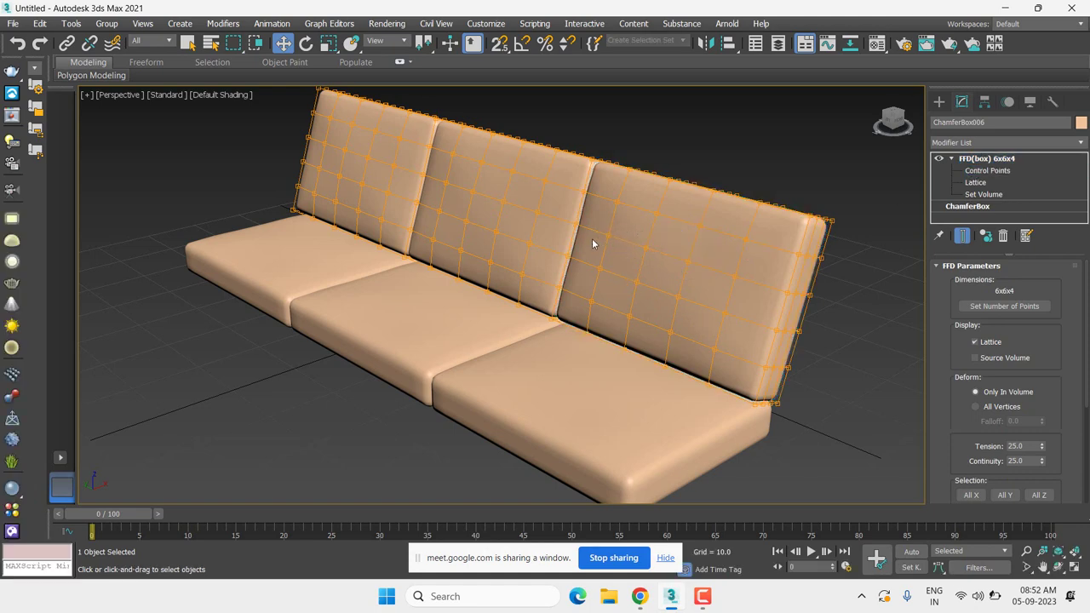
pyautogui.press('1')
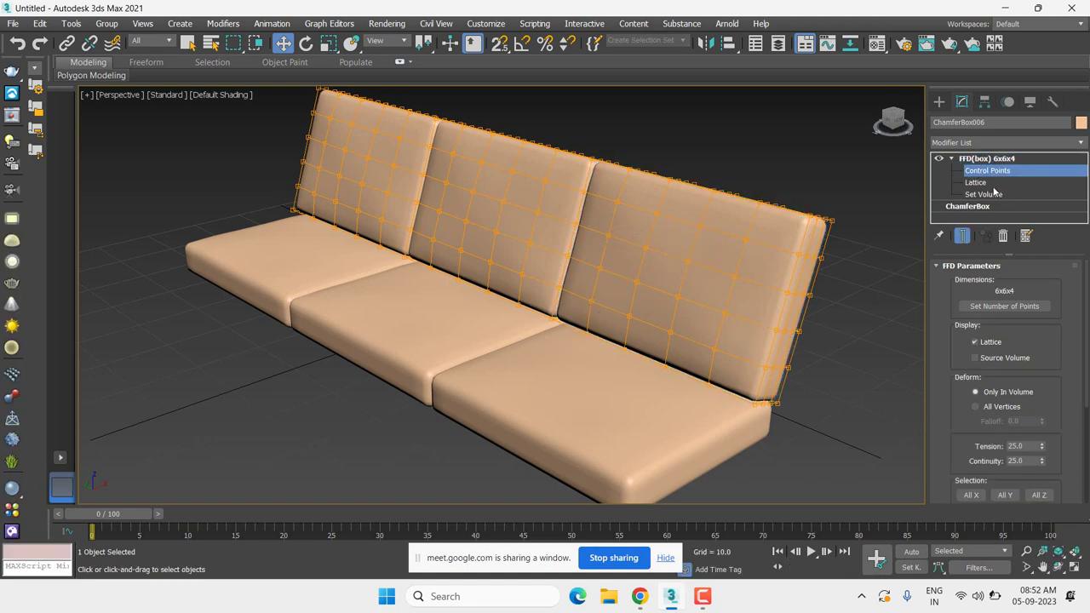
pyautogui.moveTo(553, 149); pyautogui.dragTo(830, 408)
pyautogui.scroll(5, 704, 300)
pyautogui.scroll(-5, 704, 300)
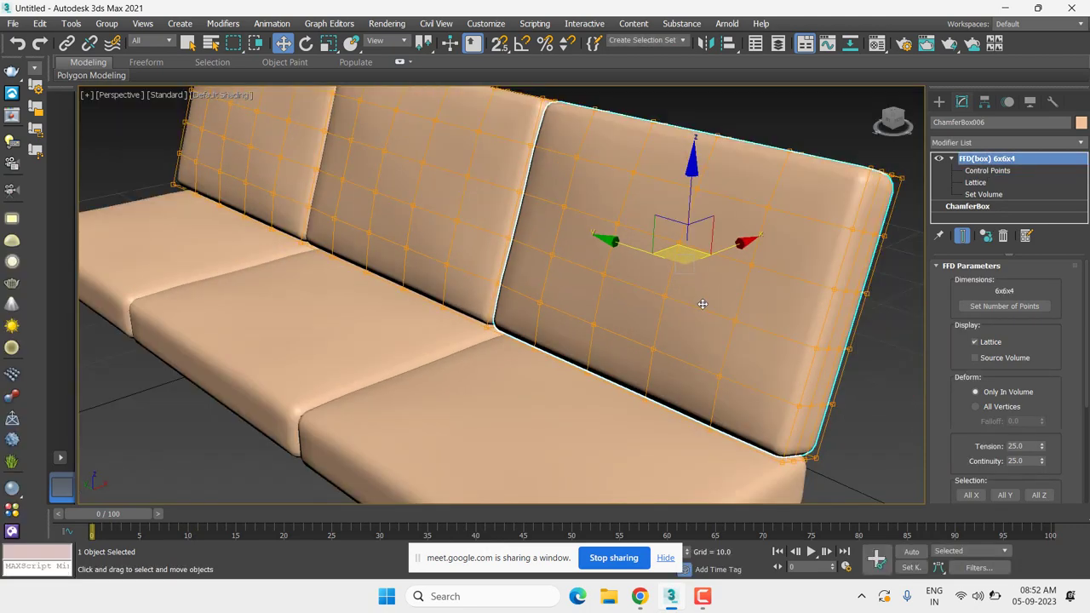
# - Turn on Edged Faces and orbit higher, reselecting the right backrest
pyautogui.press('F4')
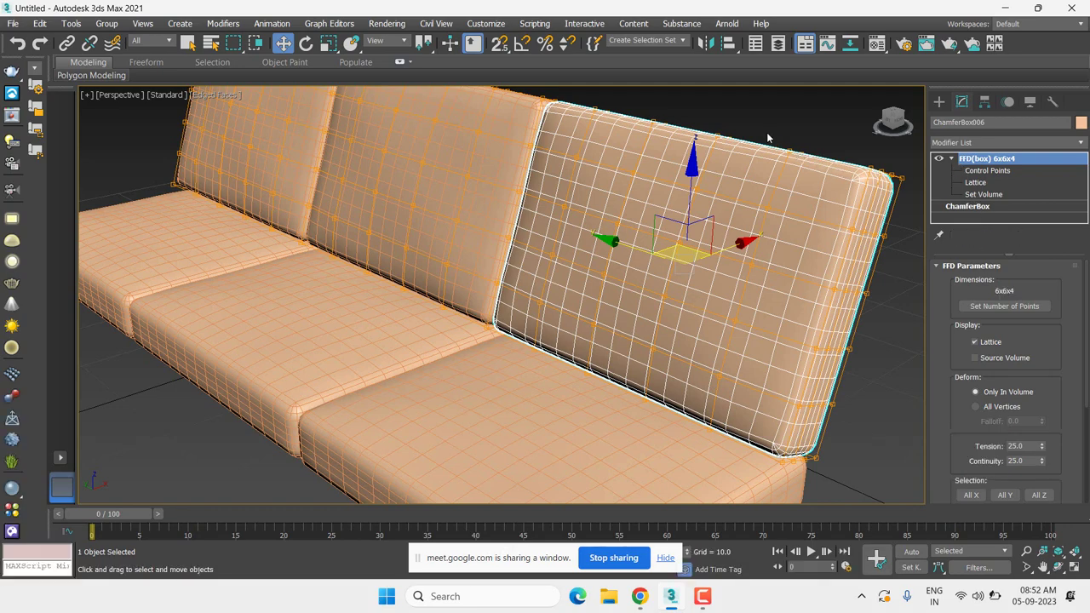
pyautogui.click(907, 213)
pyautogui.click(760, 265)
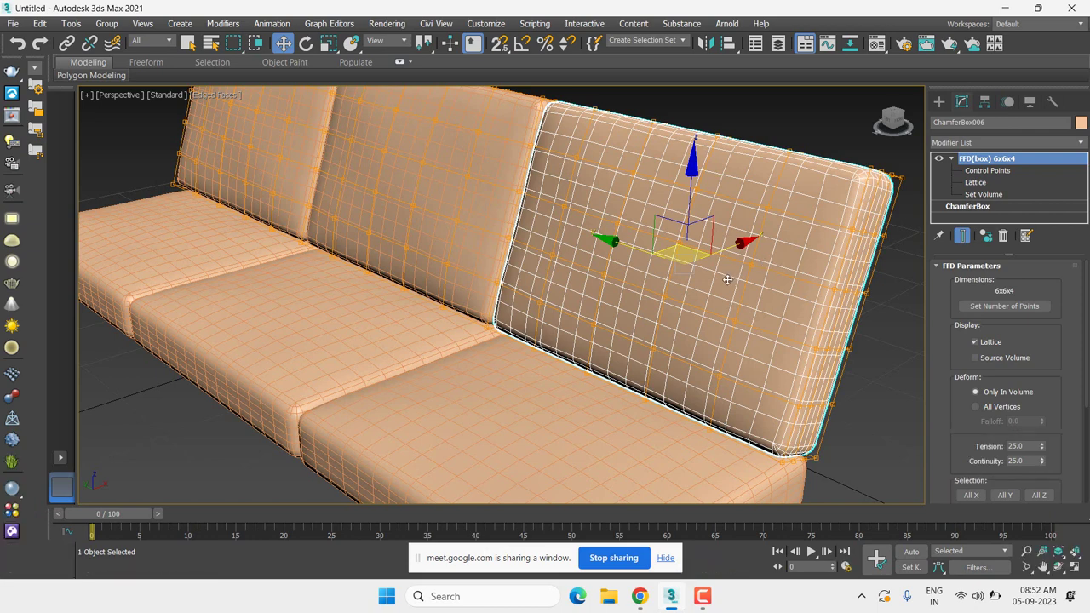
pyautogui.scroll(-2, 719, 316)
pyautogui.keyDown('alt'); pyautogui.moveTo(719, 315); pyautogui.dragTo(794, 225, button='middle'); pyautogui.keyUp('alt')
pyautogui.click(794, 224)
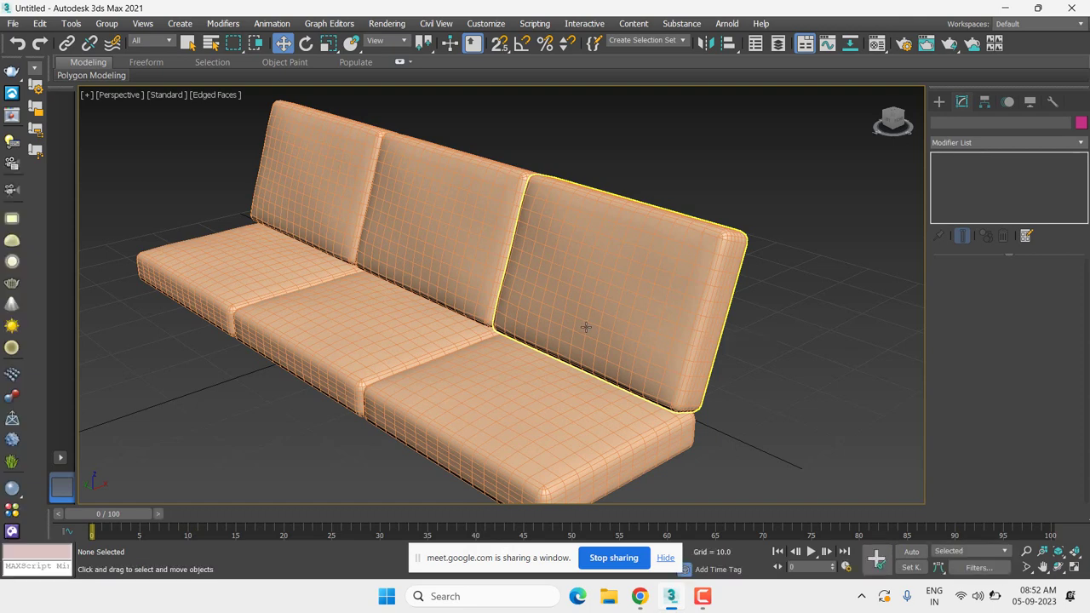
pyautogui.moveTo(609, 352); pyautogui.dragTo(610, 371, button='middle')
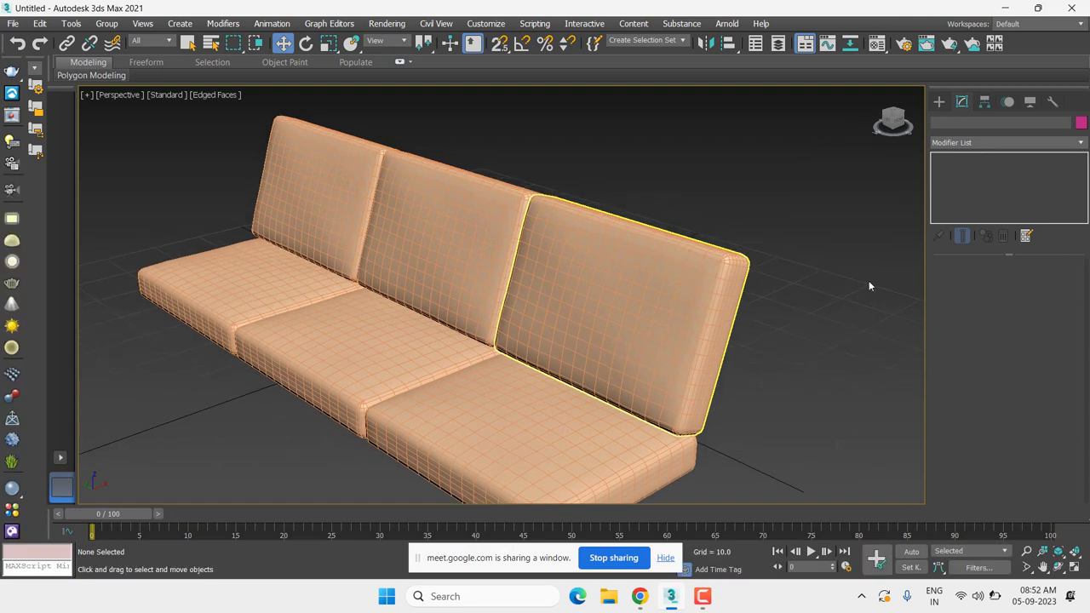
pyautogui.click(705, 309)
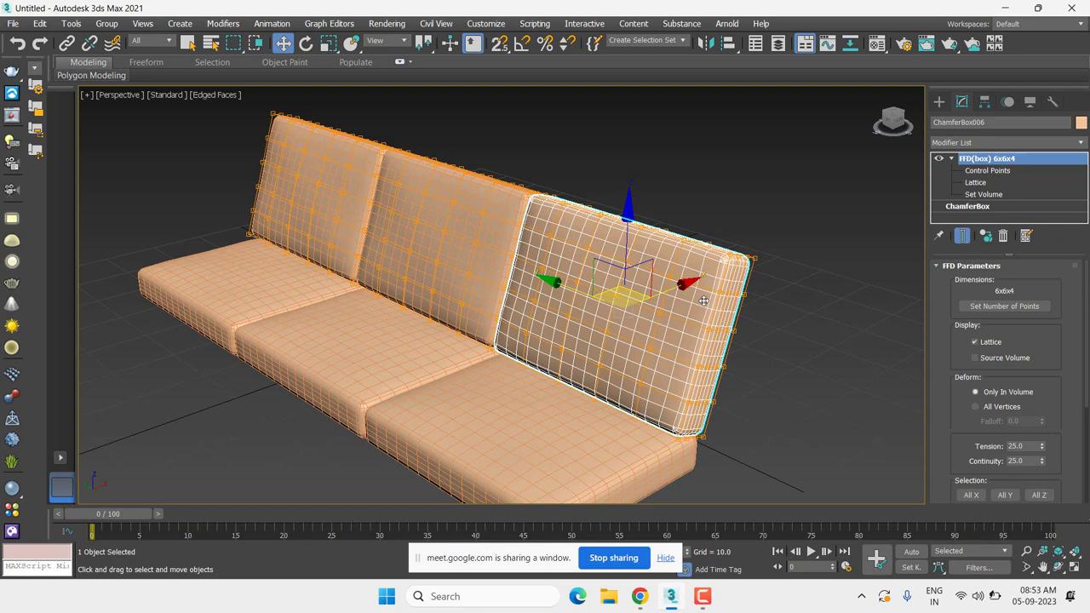
# - Drag a selection window to select all six sofa cushions
pyautogui.scroll(-1, 241, 168)
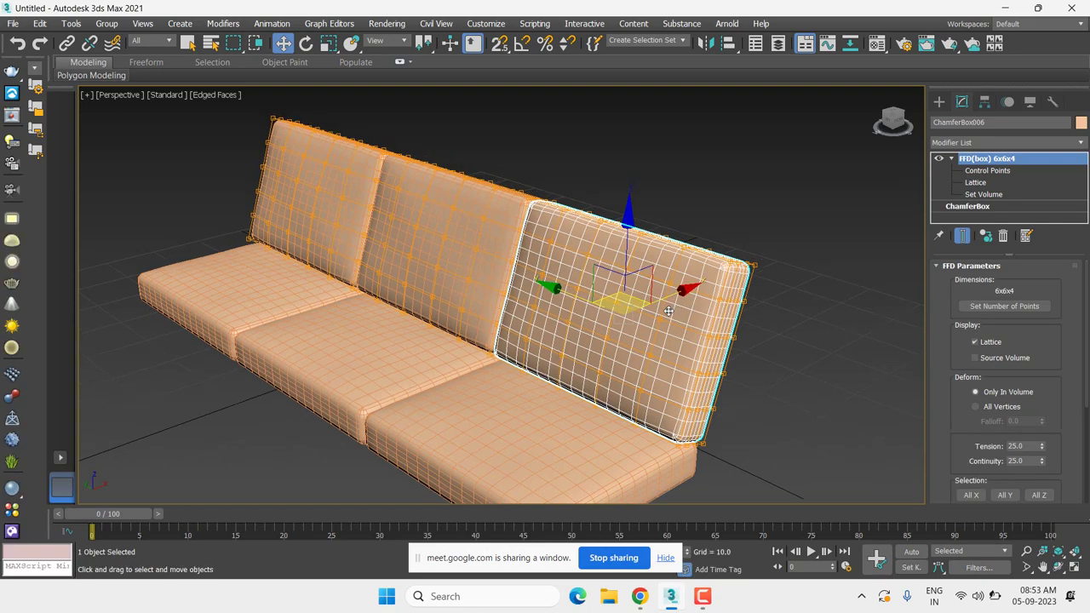
pyautogui.scroll(-1, 241, 168)
pyautogui.click(242, 165)
pyautogui.moveTo(244, 155); pyautogui.dragTo(769, 475)
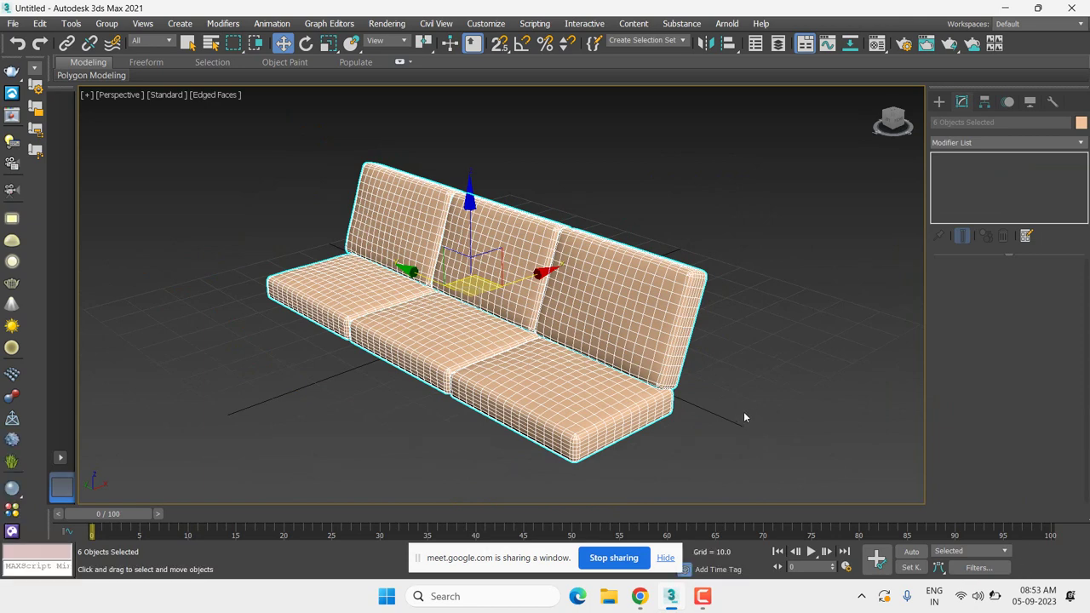
# - Delete all the selected sofa cushions, leaving an empty grid
pyautogui.press('super+shift+s')
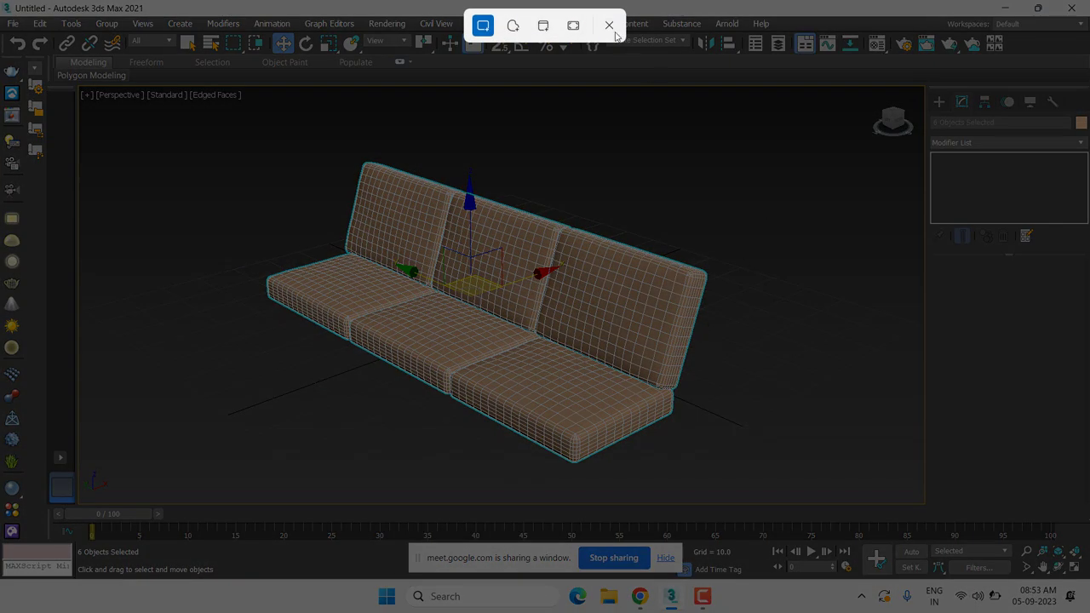
pyautogui.click(609, 25)
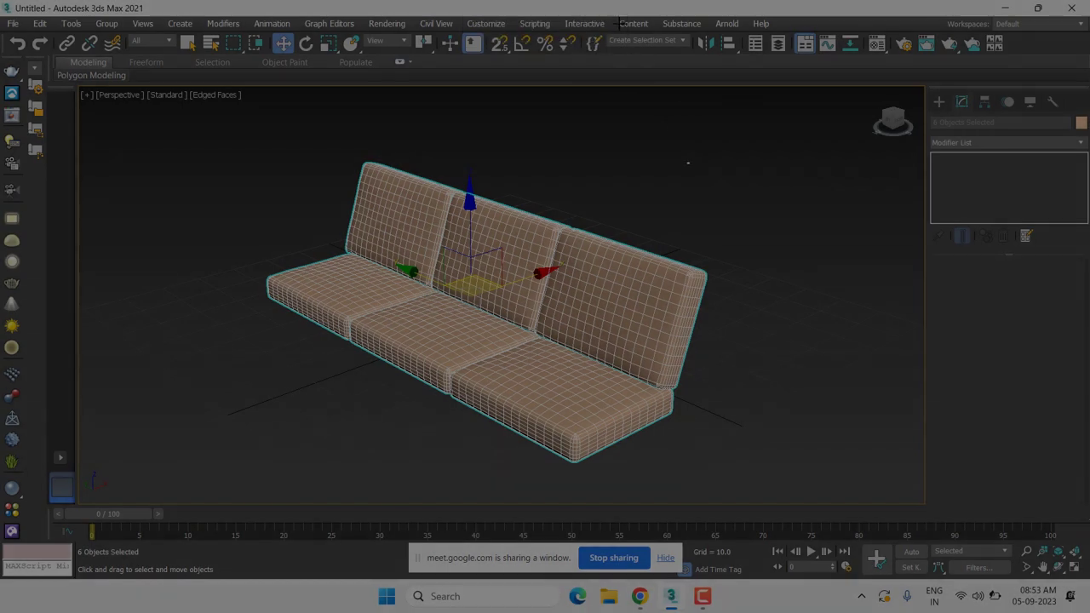
pyautogui.scroll(-3, 876, 388)
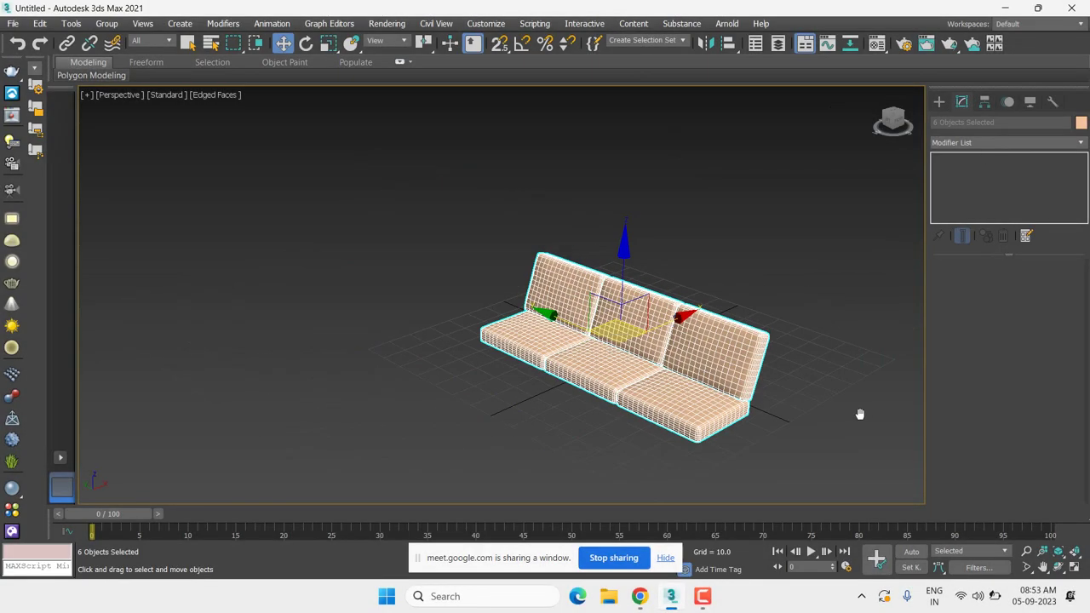
pyautogui.moveTo(859, 414); pyautogui.dragTo(851, 417, button='middle')
pyautogui.press('Delete')
pyautogui.press('z')
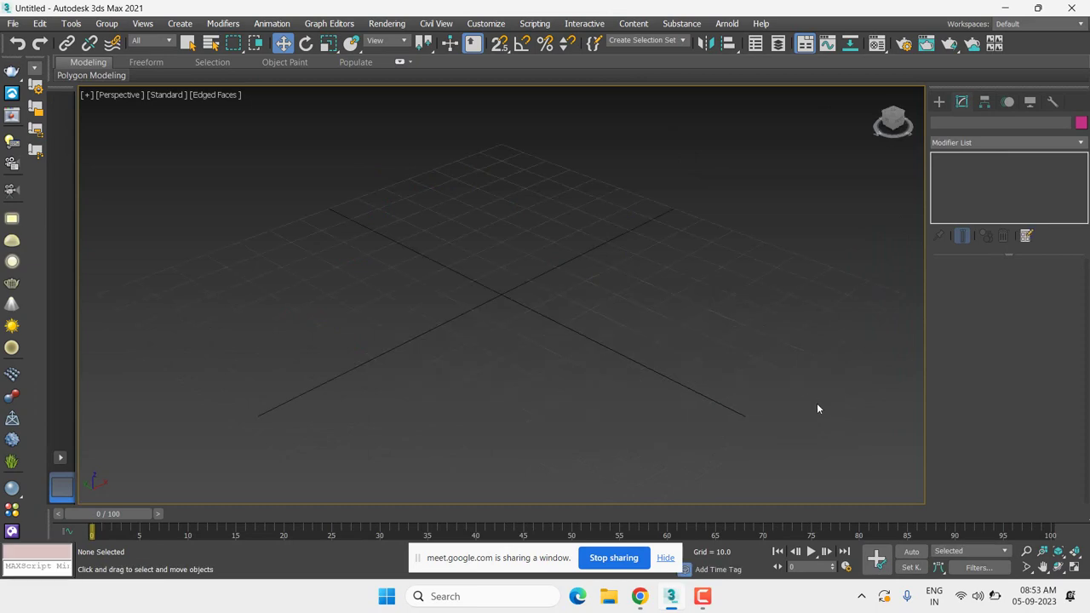
# - Return to the Create panel, dismiss the low-battery warning, and zoom the Perspective view
pyautogui.click(939, 101)
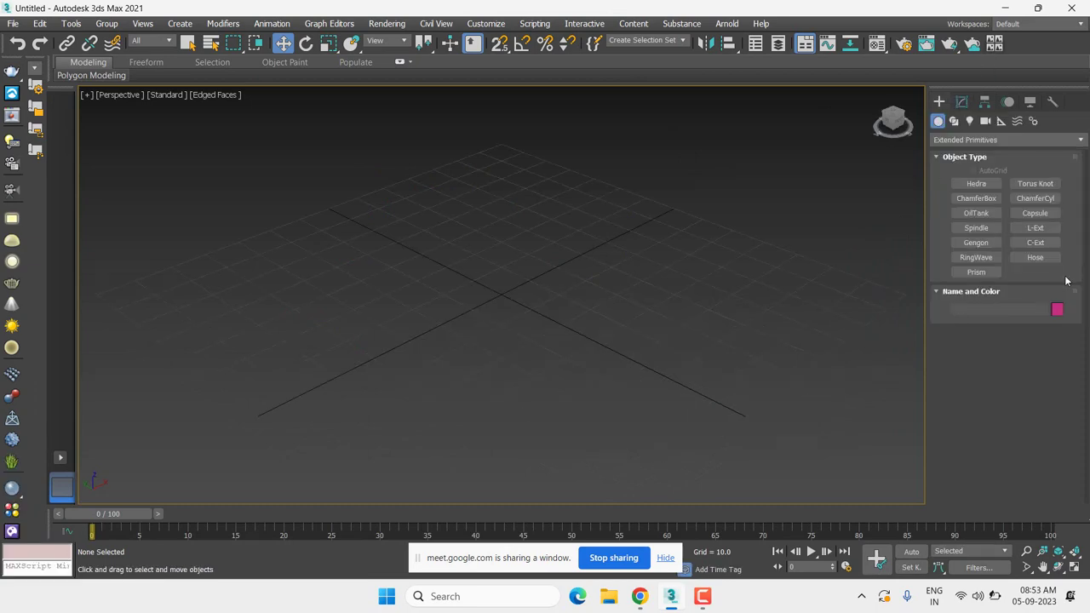
pyautogui.click(961, 101)
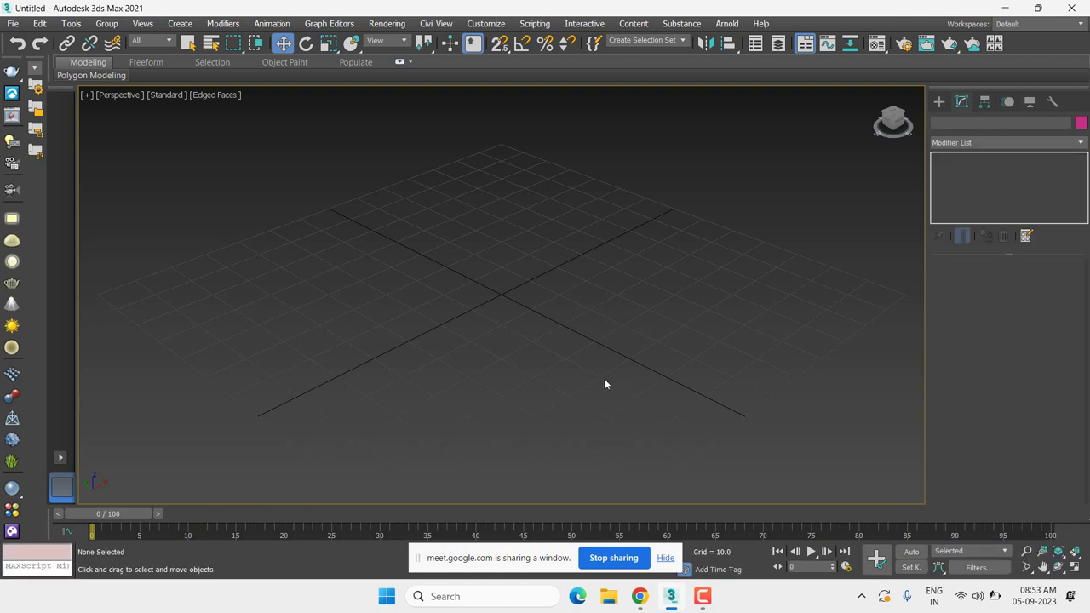
pyautogui.click(938, 101)
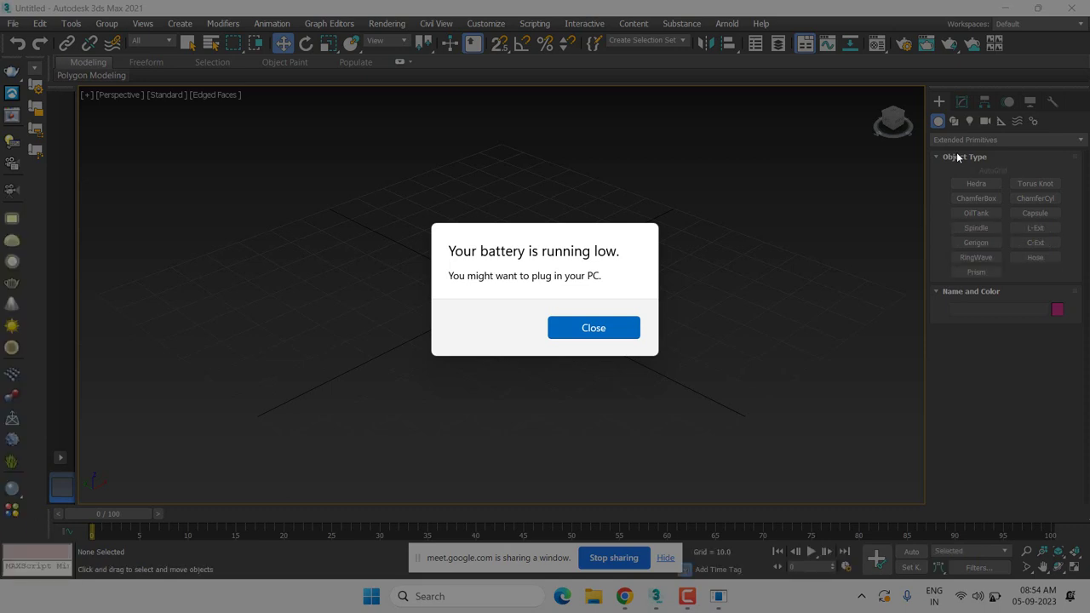
pyautogui.press('Return')
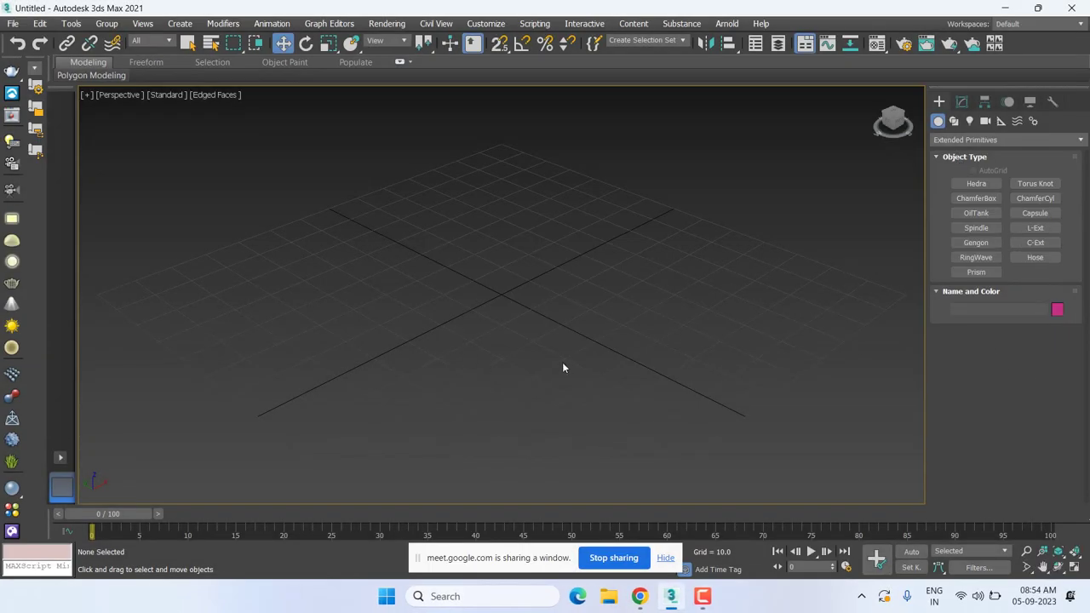
pyautogui.scroll(3, 590, 336)
pyautogui.scroll(-2, 584, 366)
# - Choose the Line spline tool and frame the Front view for drawing
pyautogui.click(954, 121)
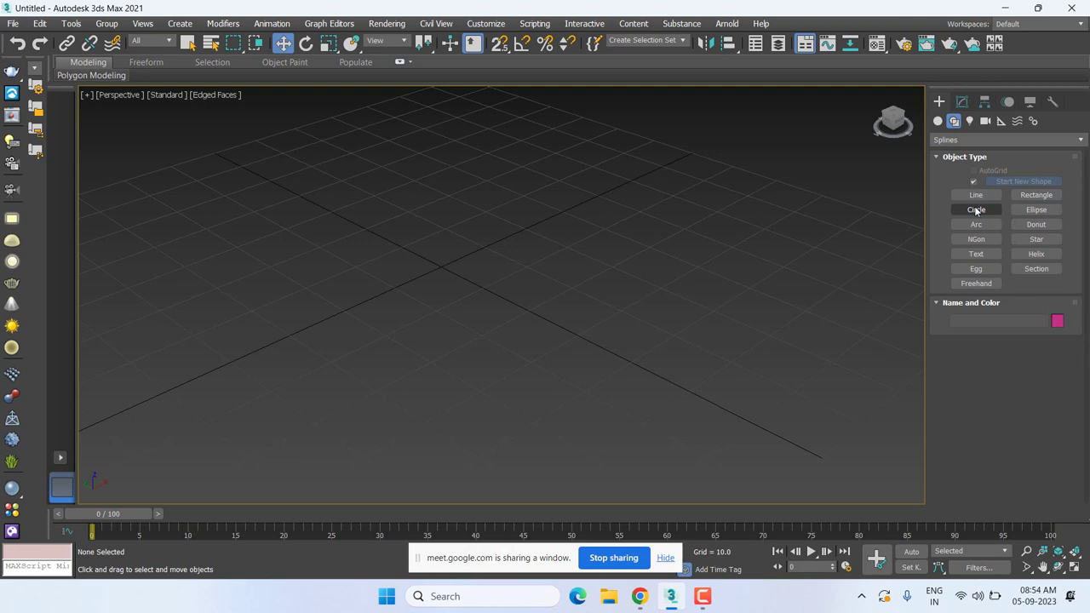
pyautogui.scroll(-1, 647, 355)
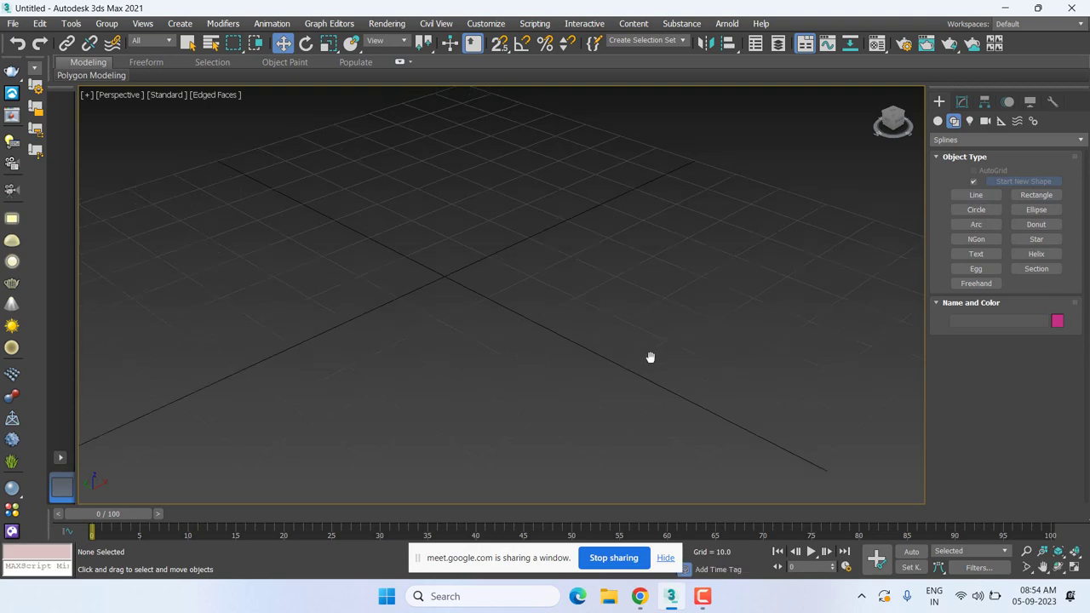
pyautogui.click(991, 199)
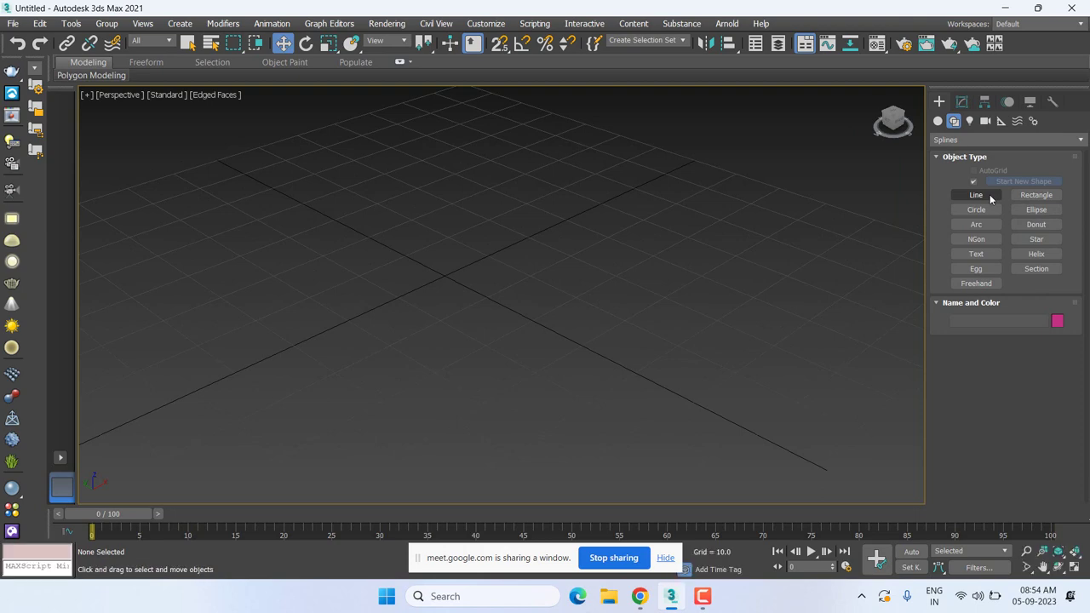
pyautogui.click(991, 198)
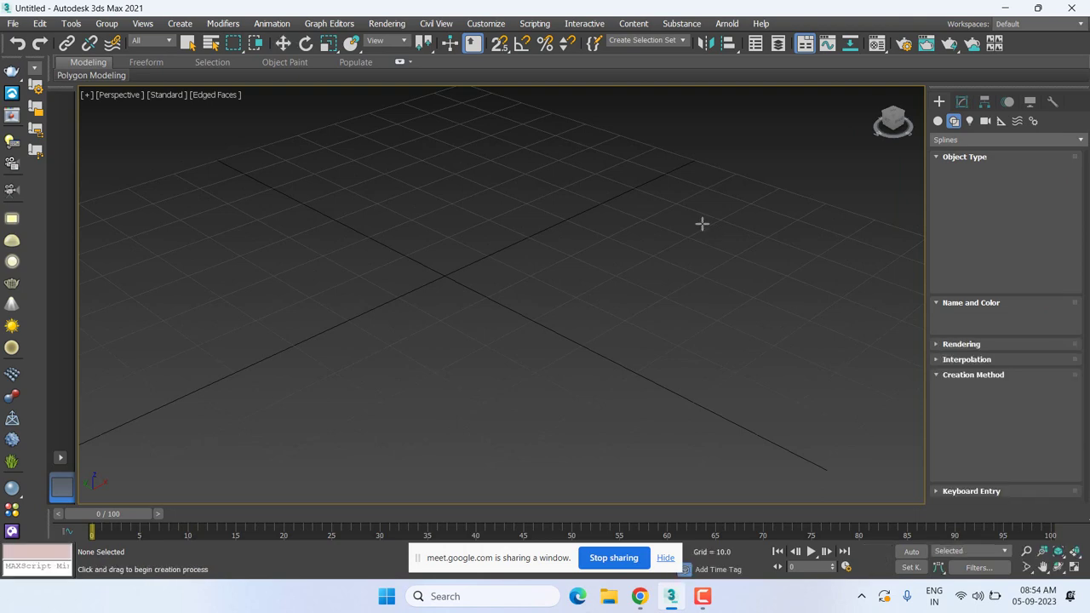
pyautogui.press('f')
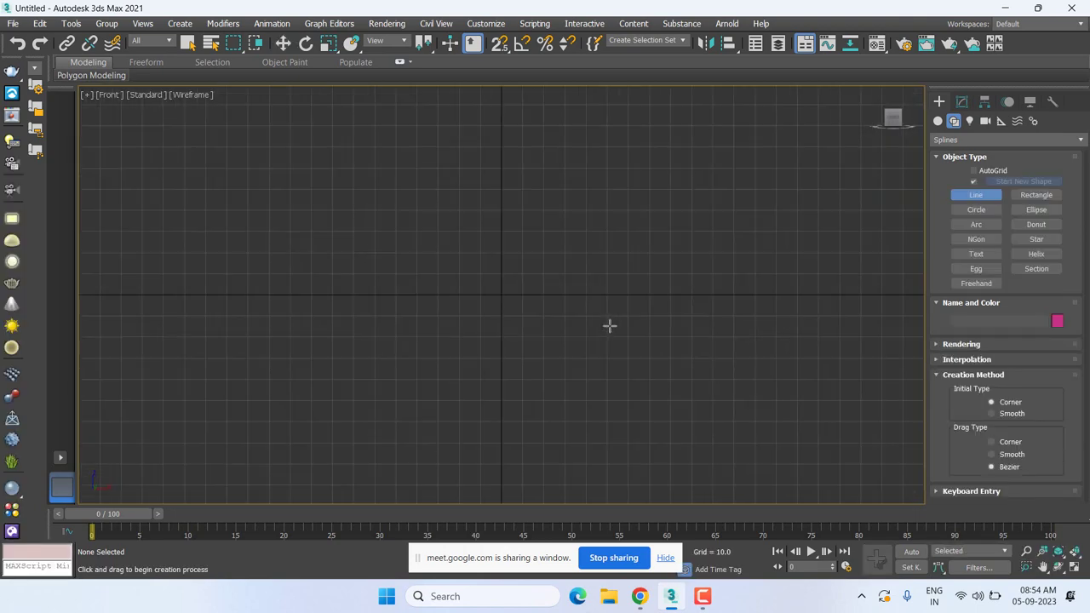
pyautogui.scroll(-4, 609, 325)
pyautogui.moveTo(608, 324)
pyautogui.mouseDown(button='middle')
pyautogui.moveTo(576, 384)
pyautogui.moveTo(545, 372)
pyautogui.mouseUp(button='middle')
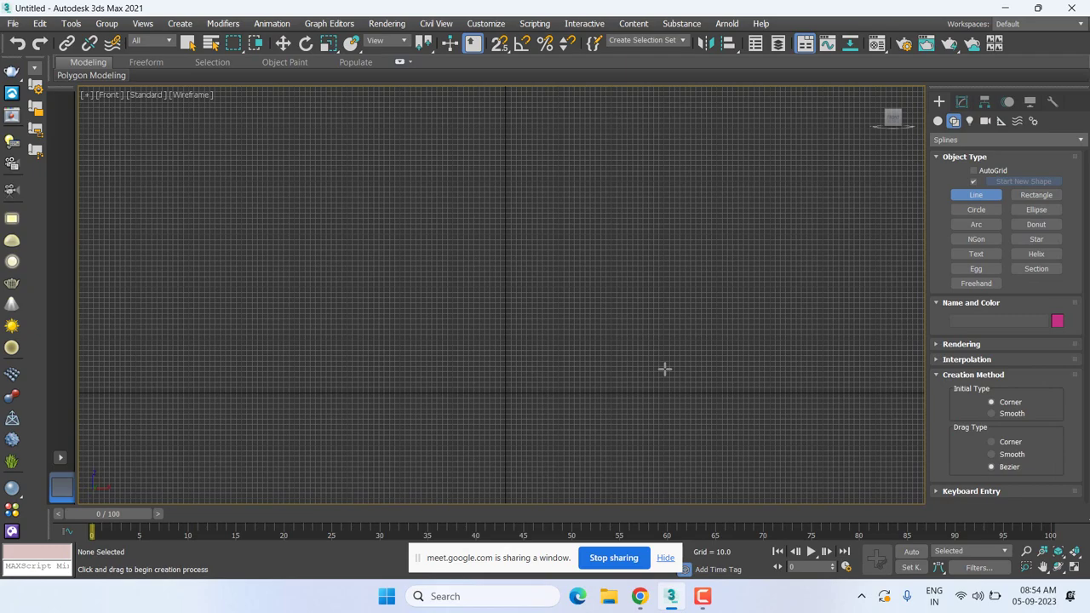
pyautogui.moveTo(589, 297); pyautogui.dragTo(590, 351, button='middle')
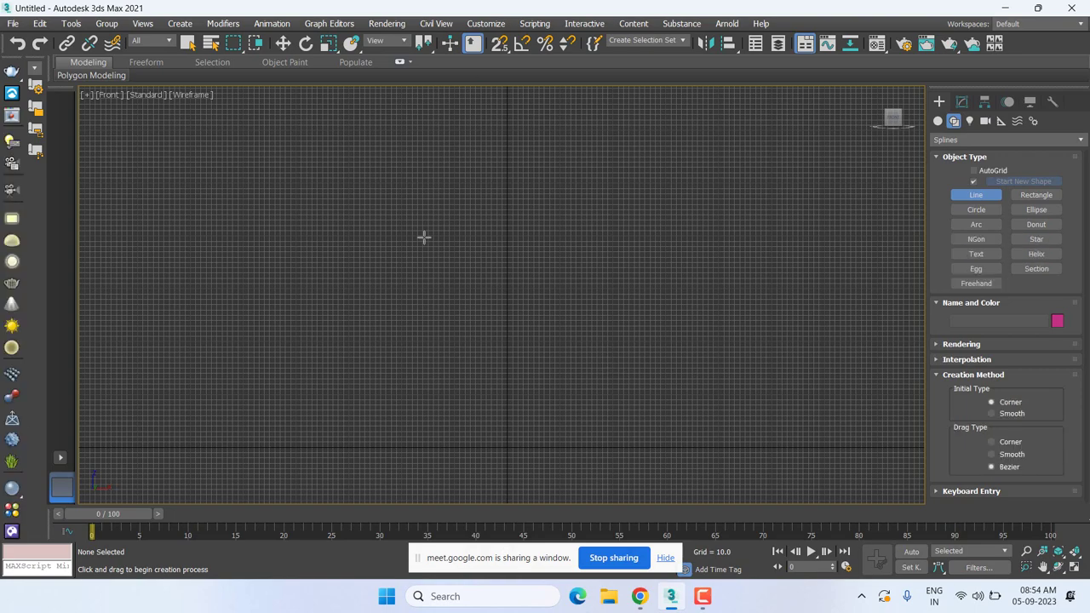
pyautogui.moveTo(597, 311); pyautogui.dragTo(601, 315, button='middle')
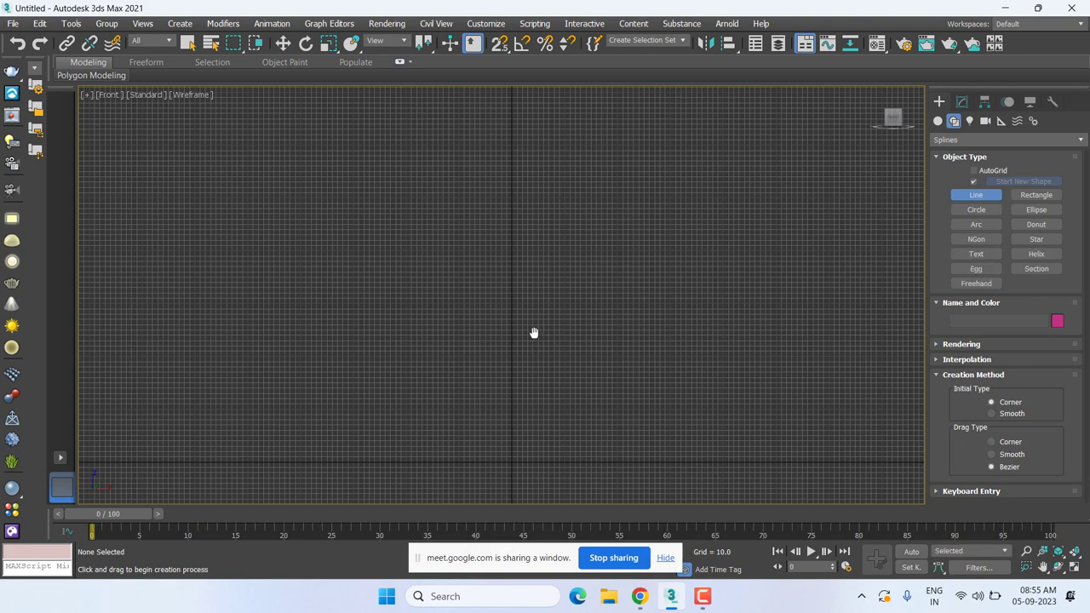
pyautogui.moveTo(532, 331); pyautogui.dragTo(538, 331, button='middle')
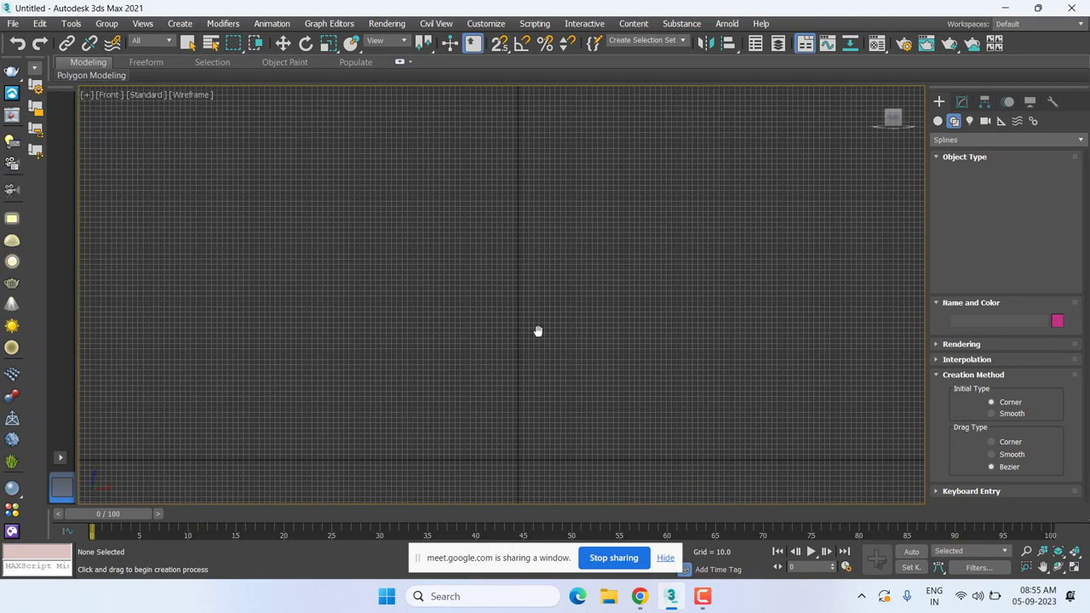
# - Draw the vase profile from a flat curled lip down a curved wall to the base axis
pyautogui.click(518, 140)
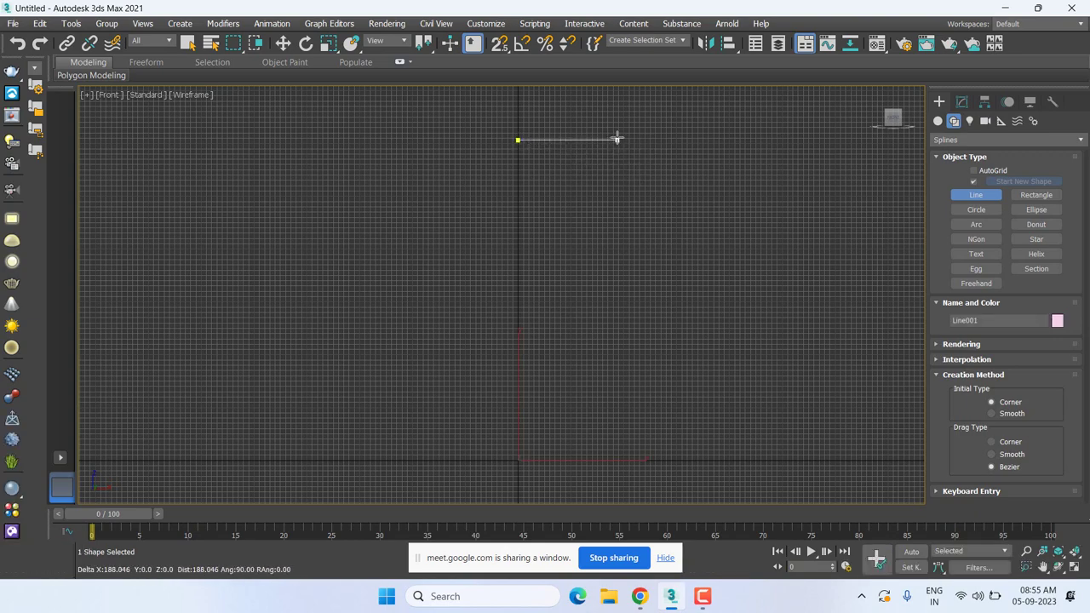
pyautogui.click(620, 140)
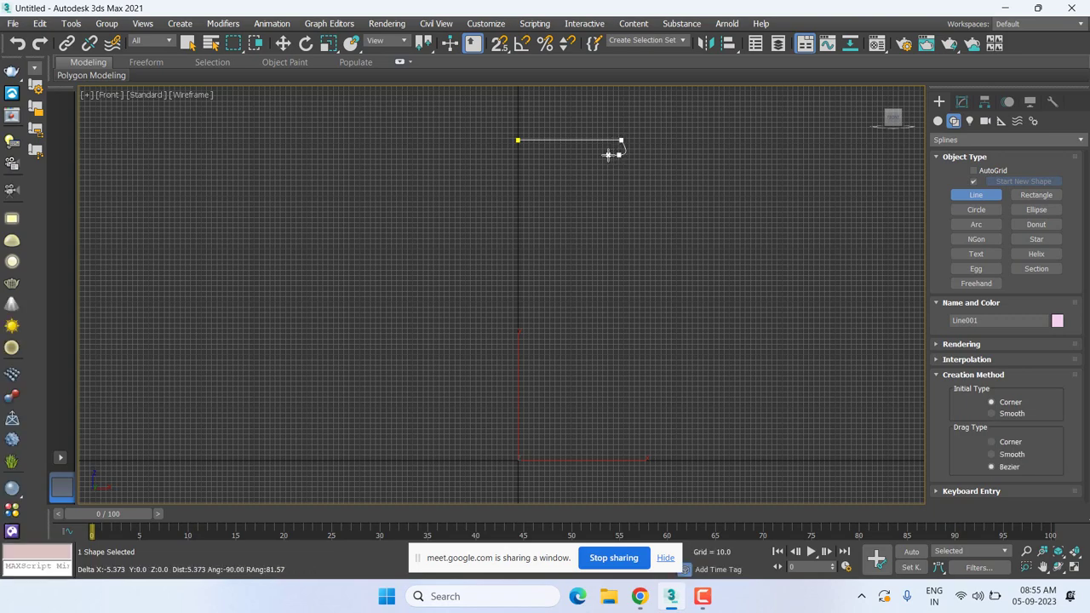
pyautogui.click(579, 192)
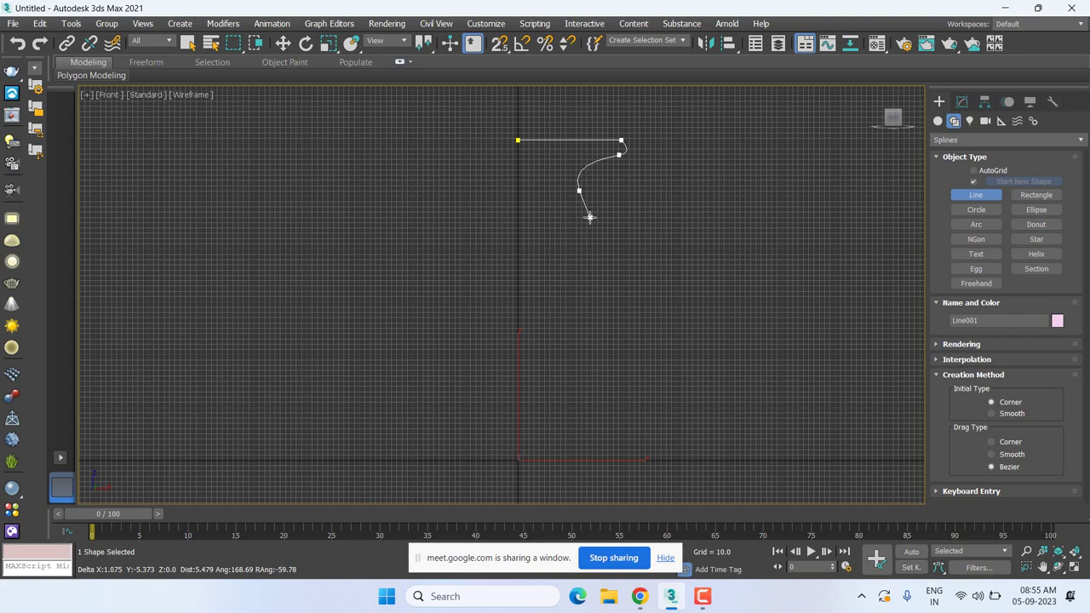
pyautogui.moveTo(642, 324); pyautogui.dragTo(621, 425)
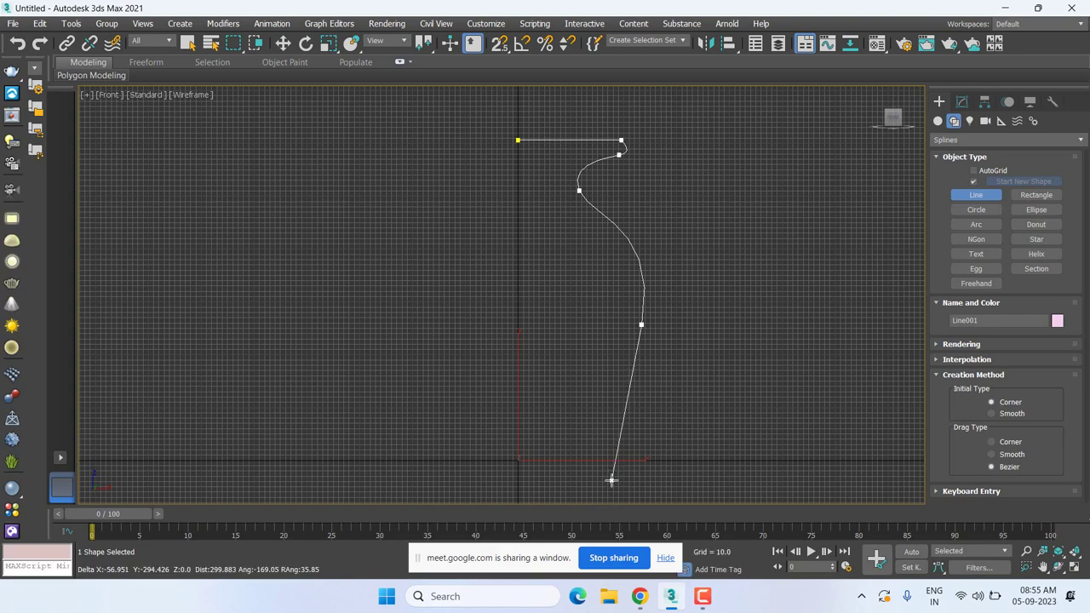
pyautogui.press('i')
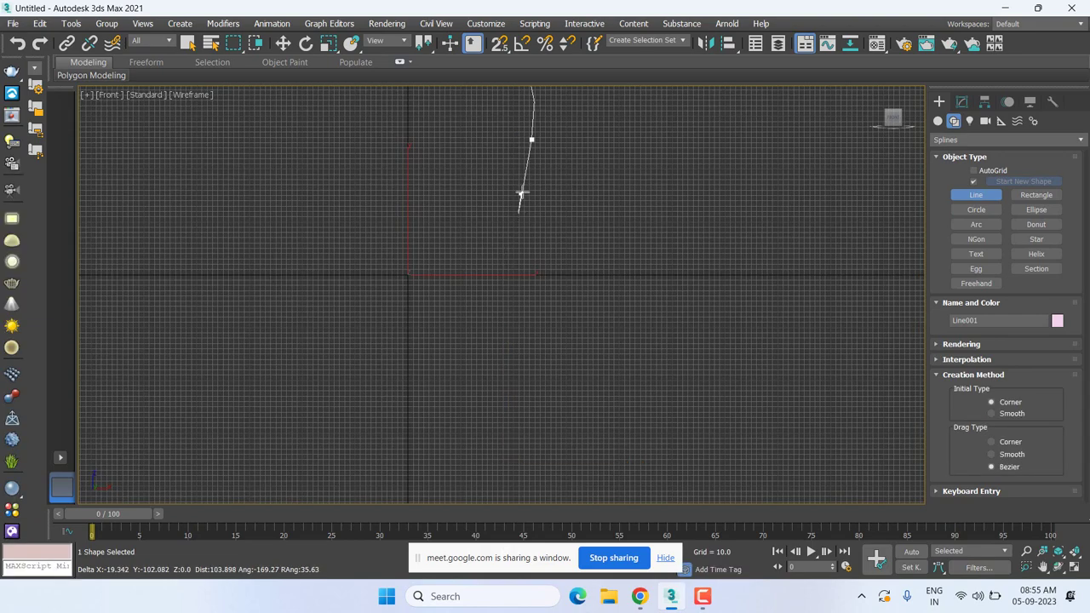
pyautogui.press('i')
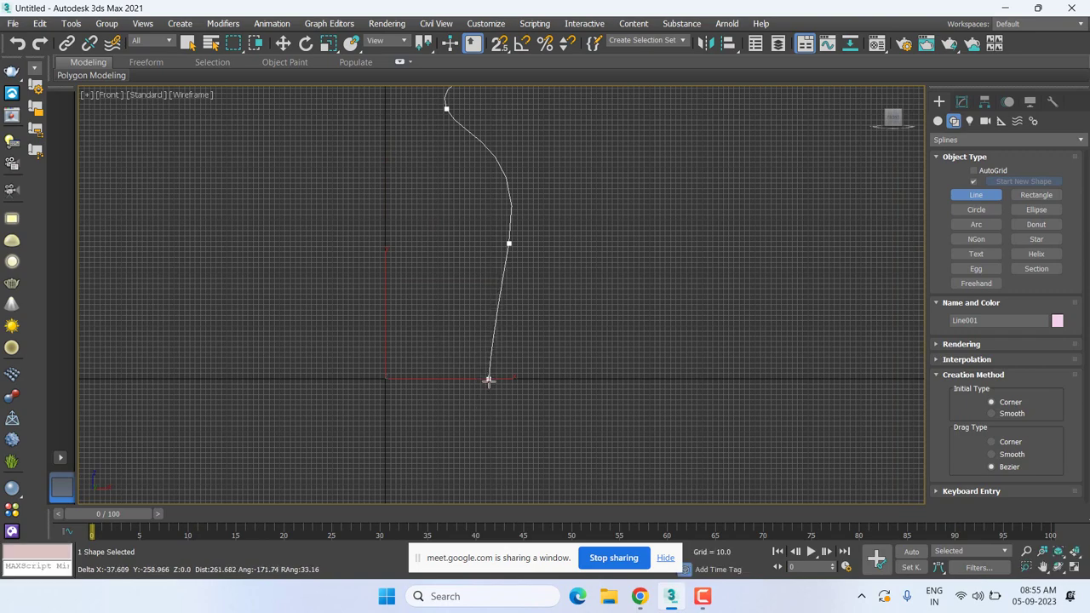
pyautogui.moveTo(479, 385); pyautogui.dragTo(467, 397)
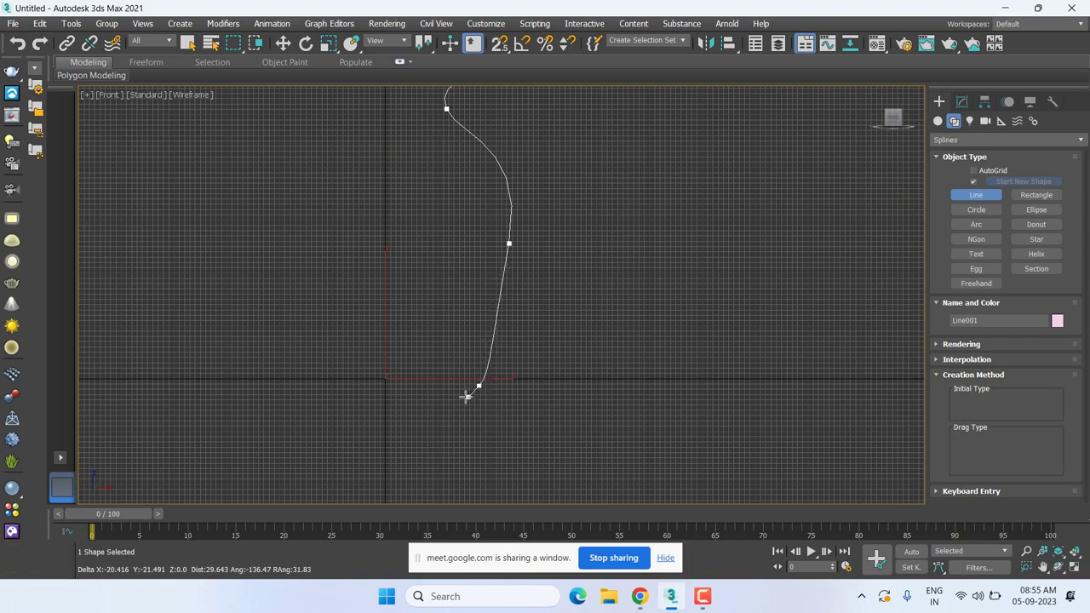
pyautogui.click(386, 391)
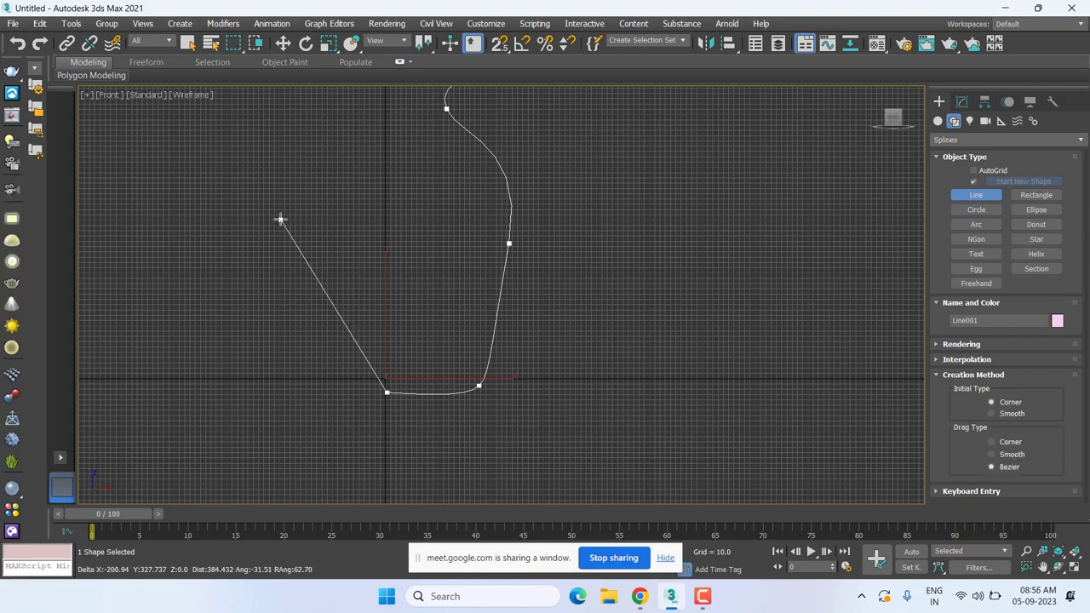
pyautogui.rightClick(281, 222)
pyautogui.press('w')
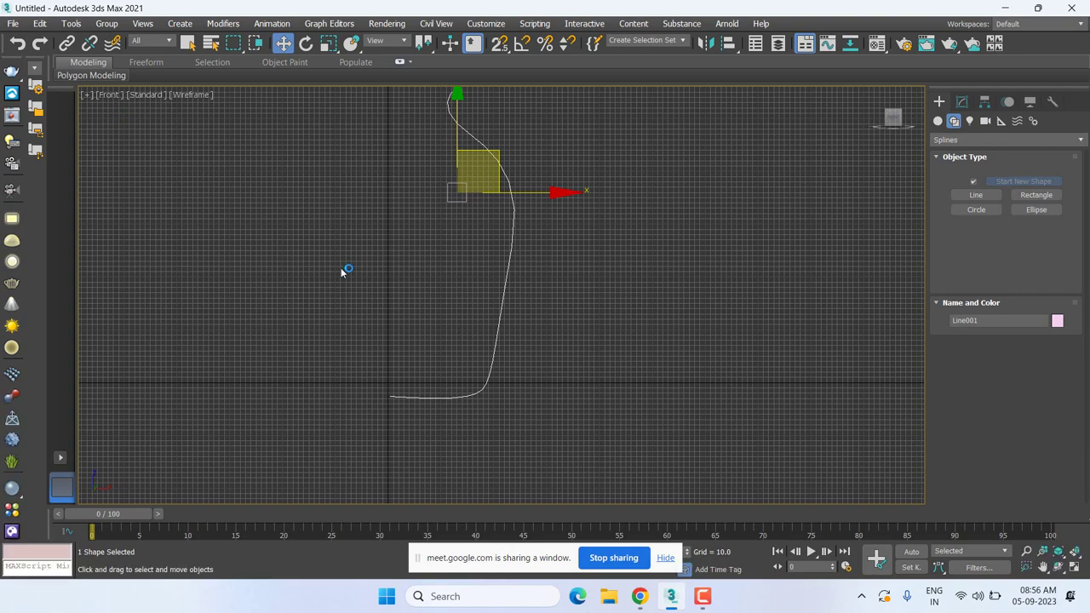
# - In Vertex mode, convert the two lip vertices to Bezier Corner
pyautogui.moveTo(351, 258); pyautogui.dragTo(359, 286, button='middle')
pyautogui.moveTo(498, 281); pyautogui.dragTo(544, 348, button='middle')
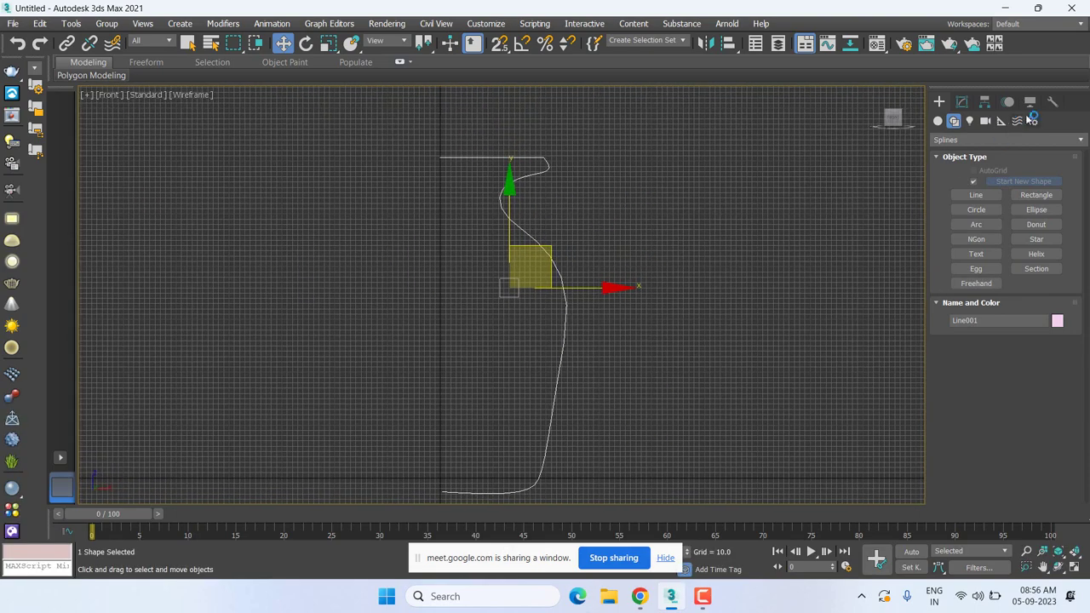
pyautogui.click(962, 102)
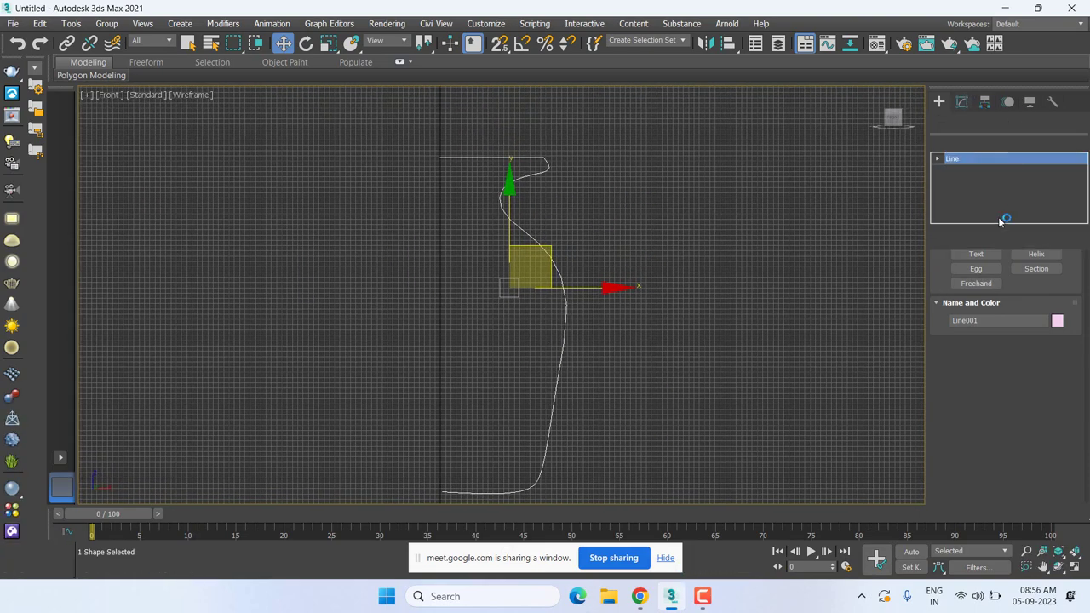
pyautogui.click(937, 158)
pyautogui.click(961, 170)
pyautogui.scroll(5, 552, 165)
pyautogui.moveTo(552, 165); pyautogui.dragTo(509, 301, button='middle')
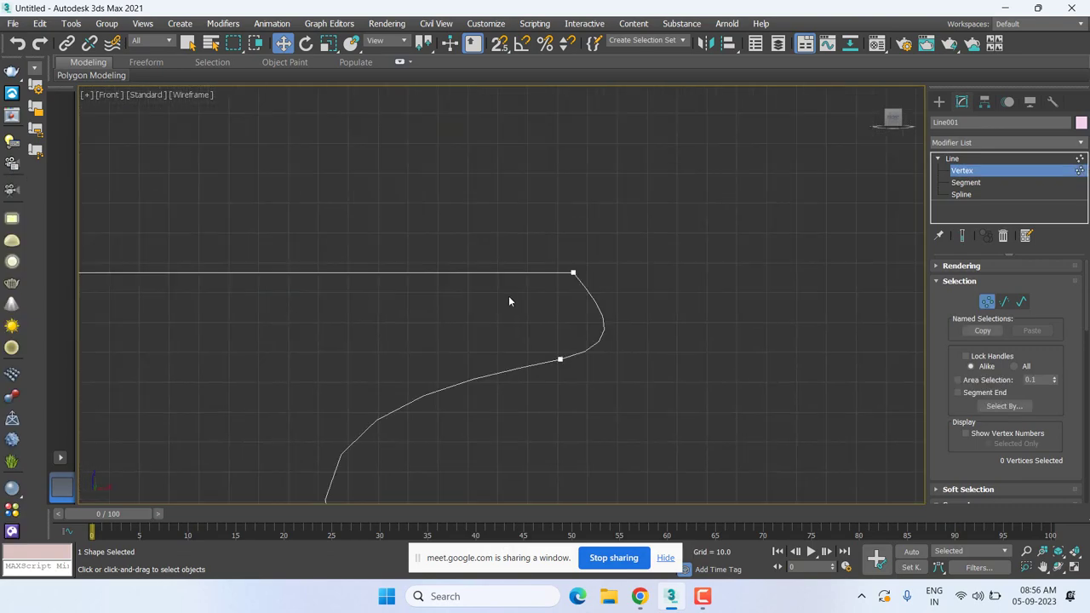
pyautogui.moveTo(746, 186); pyautogui.dragTo(537, 384)
pyautogui.rightClick(554, 297)
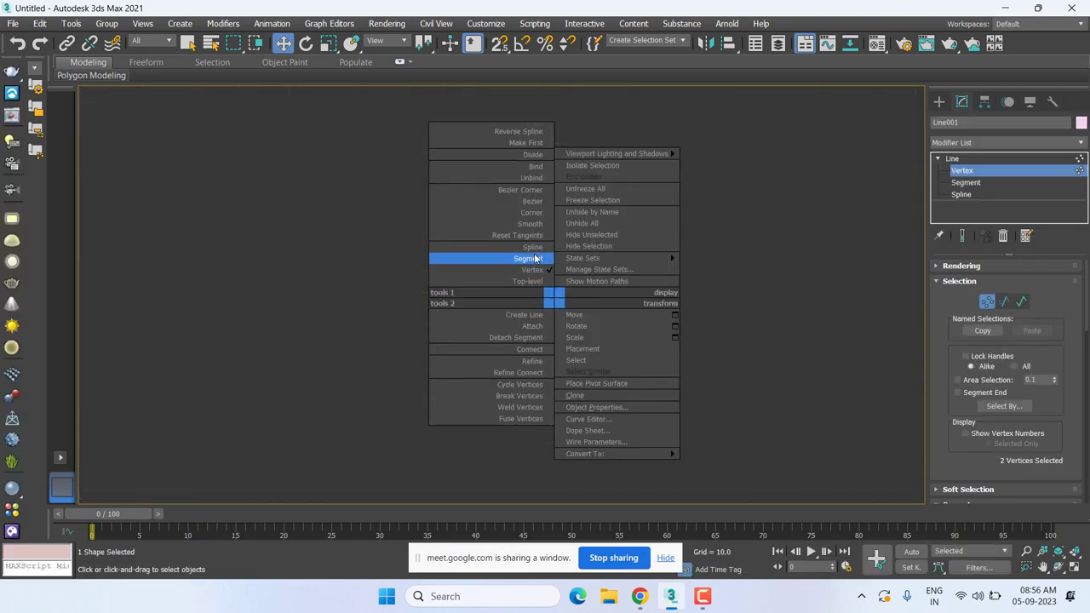
pyautogui.click(521, 190)
# - Move the top lip vertex left and pull its handles to round the curl
pyautogui.moveTo(511, 304); pyautogui.dragTo(596, 231)
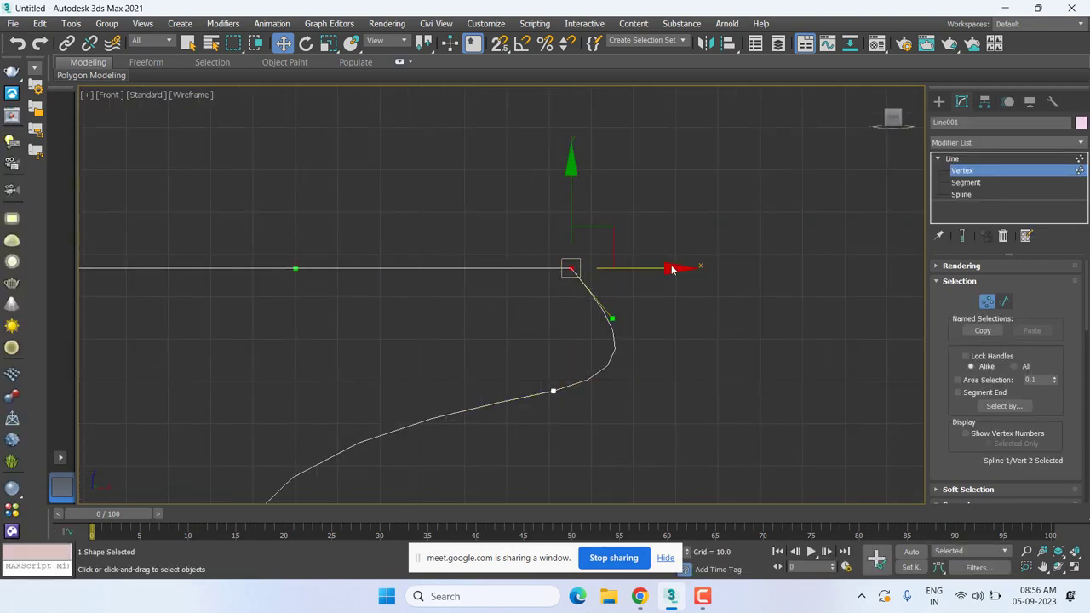
pyautogui.moveTo(614, 267); pyautogui.dragTo(576, 269)
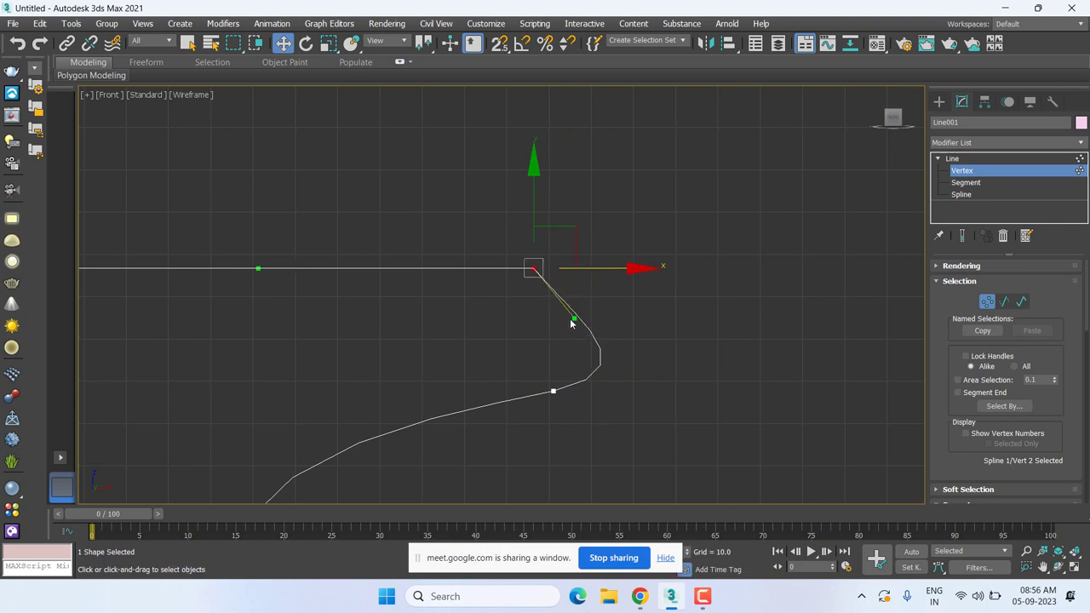
pyautogui.moveTo(574, 319); pyautogui.dragTo(594, 246)
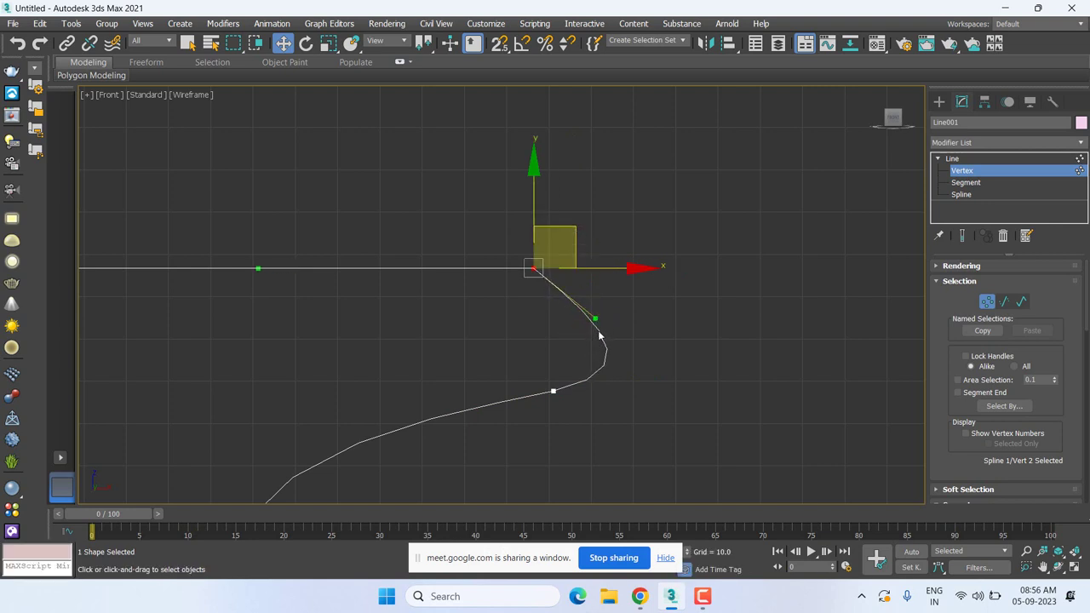
pyautogui.moveTo(597, 316); pyautogui.dragTo(637, 258)
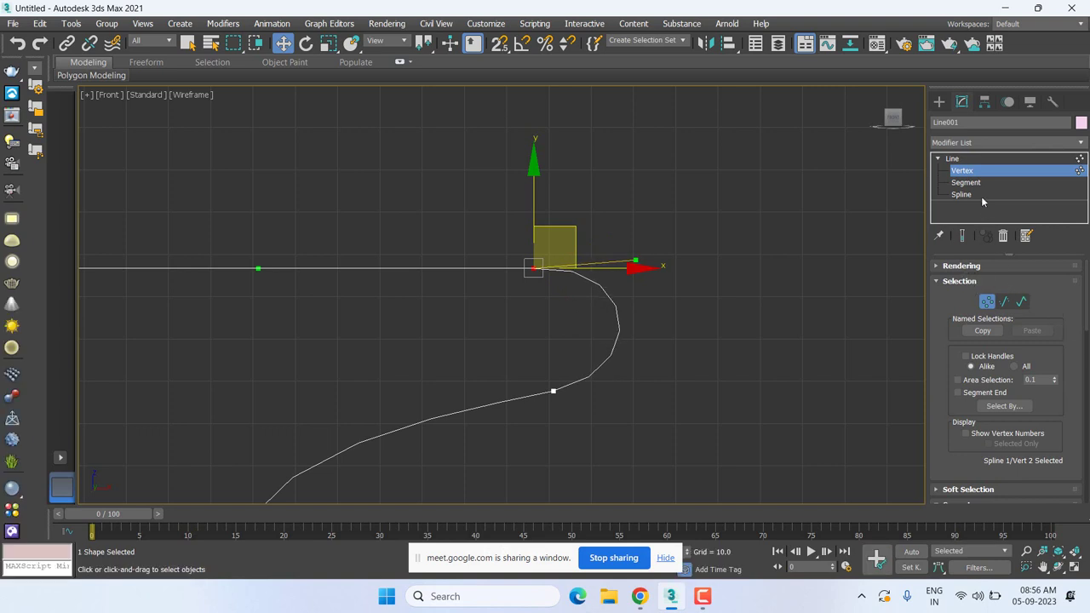
# - Enable Adaptive interpolation on Line001 for a smooth curve
pyautogui.click(967, 160)
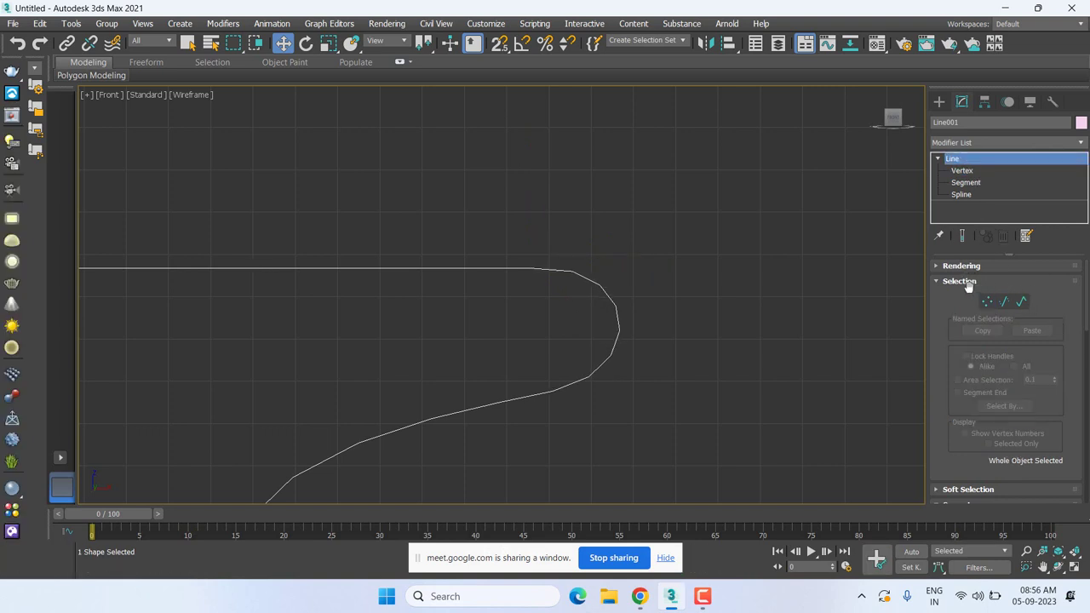
pyautogui.scroll(-5, 948, 310)
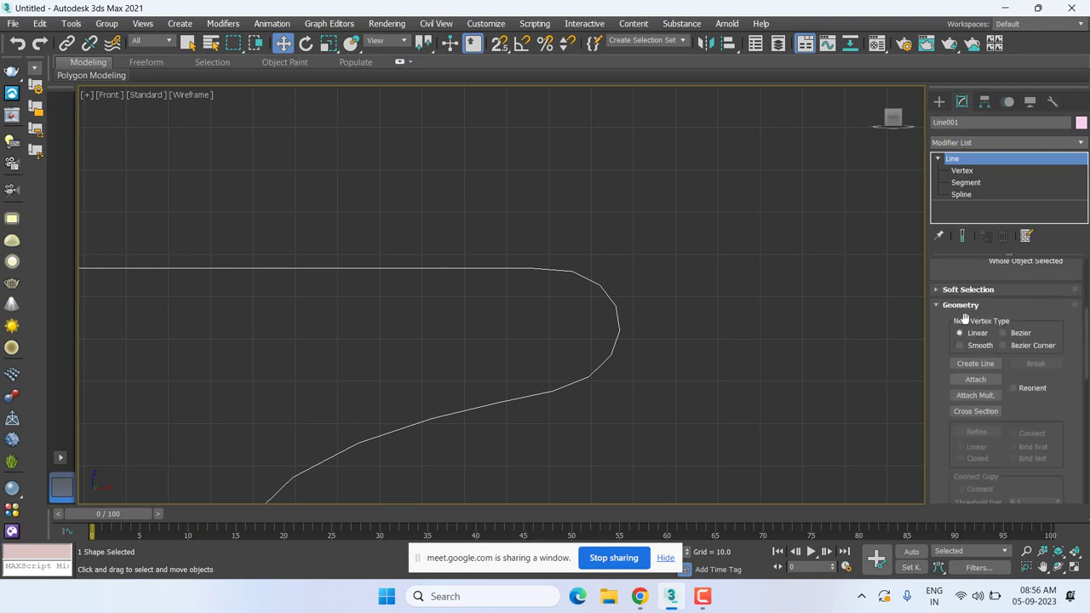
pyautogui.moveTo(967, 290); pyautogui.dragTo(991, 535)
pyautogui.scroll(-2, 1009, 414)
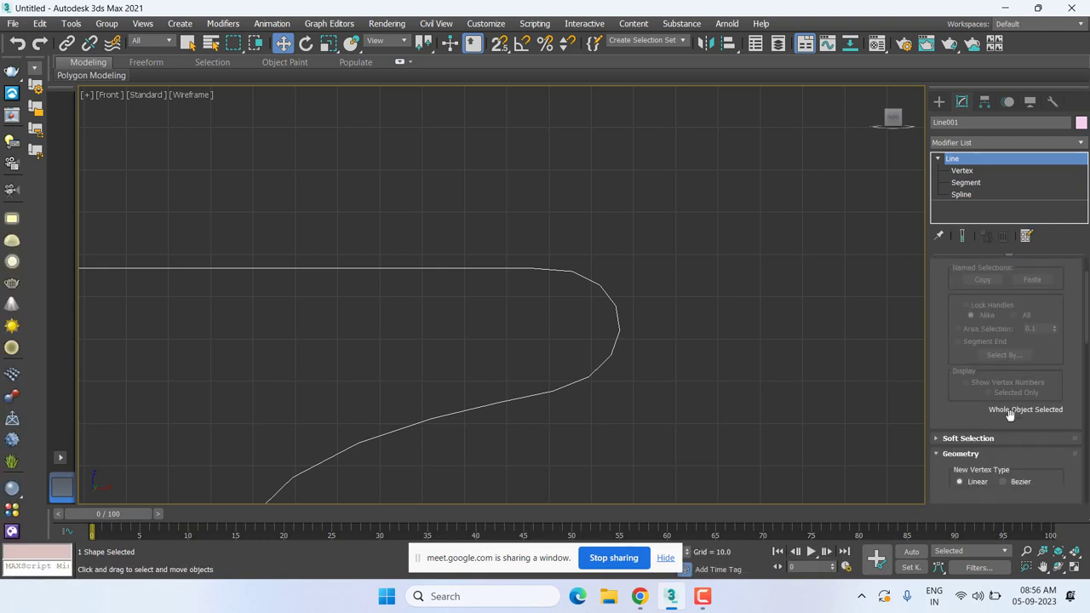
pyautogui.scroll(-3, 1010, 415)
pyautogui.scroll(-3, 1010, 414)
pyautogui.scroll(1, 1010, 414)
pyautogui.scroll(1, 1010, 415)
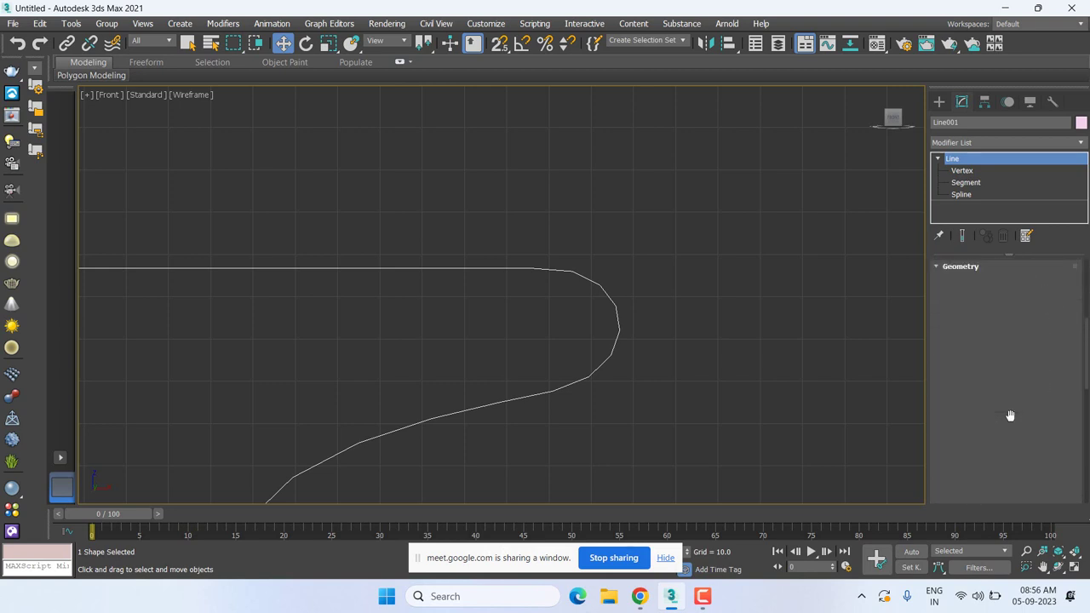
pyautogui.scroll(3, 1010, 415)
pyautogui.scroll(-2, 988, 392)
pyautogui.scroll(-2, 979, 398)
pyautogui.scroll(-2, 979, 399)
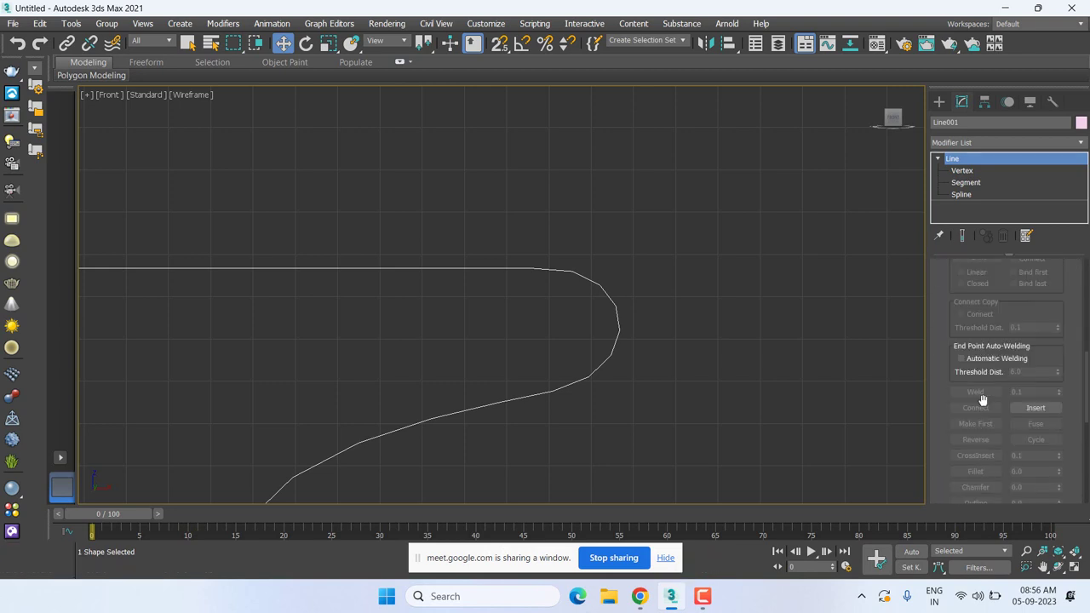
pyautogui.scroll(-2, 981, 400)
pyautogui.scroll(-2, 983, 404)
pyautogui.scroll(-2, 983, 405)
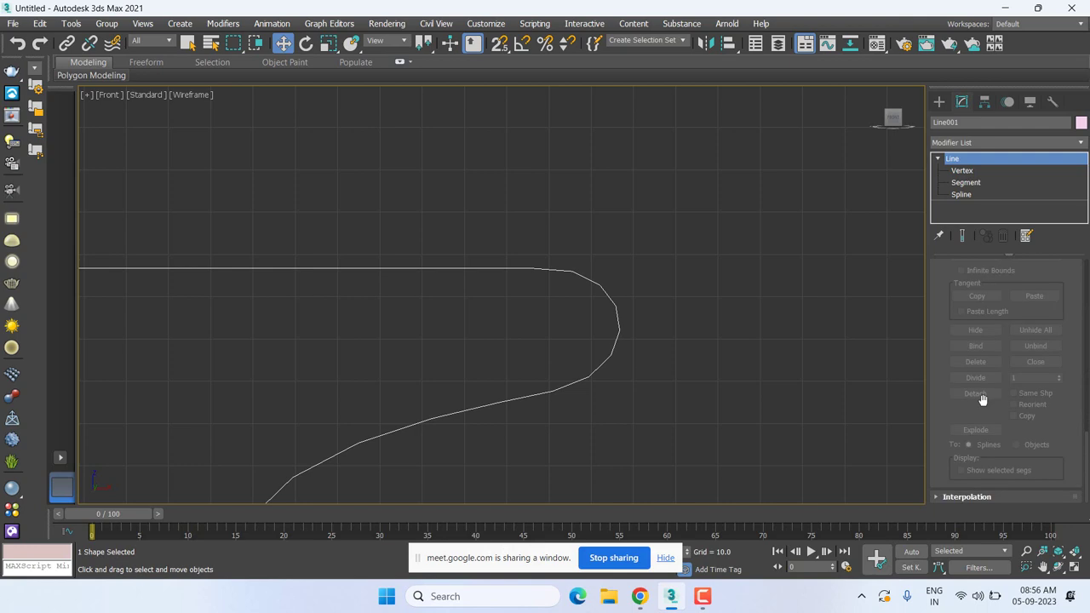
pyautogui.scroll(-2, 1013, 422)
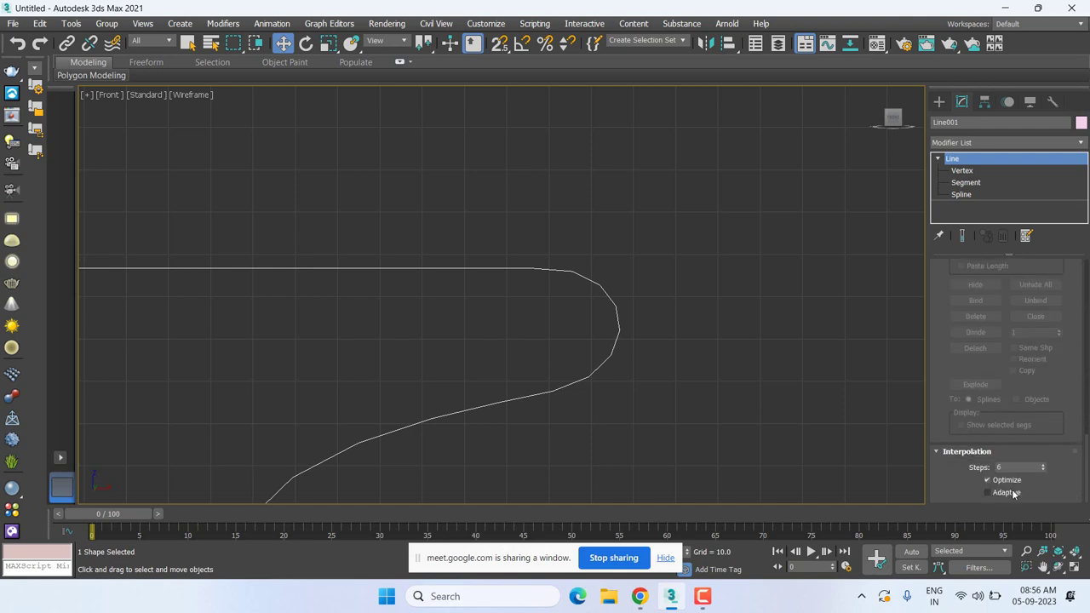
pyautogui.click(988, 492)
pyautogui.scroll(-3, 703, 144)
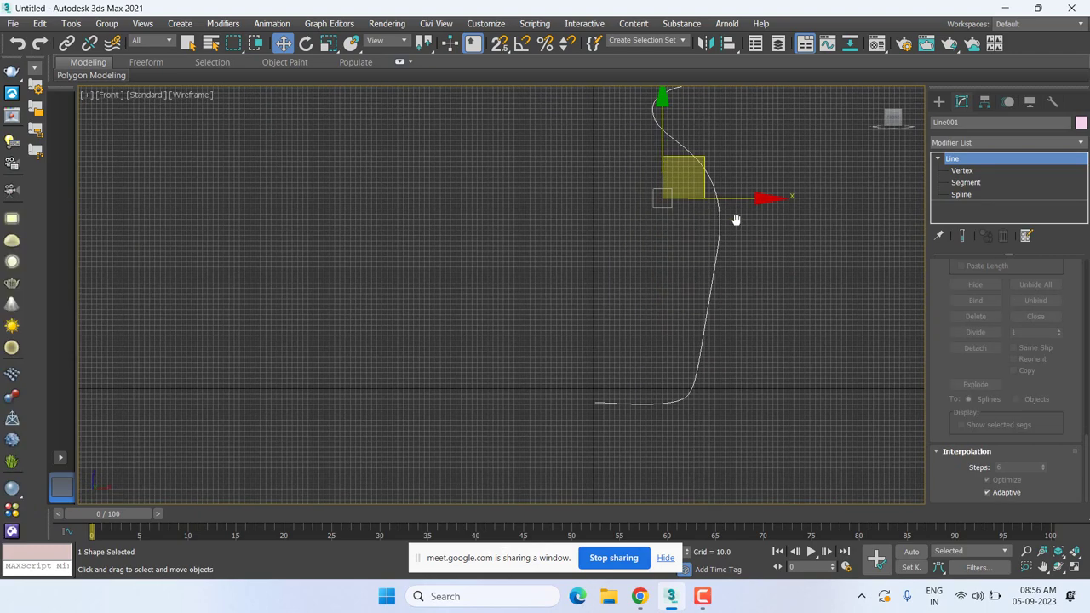
# - Make the vertex where the base meets the wall Smooth
pyautogui.moveTo(619, 246); pyautogui.dragTo(690, 319, button='middle')
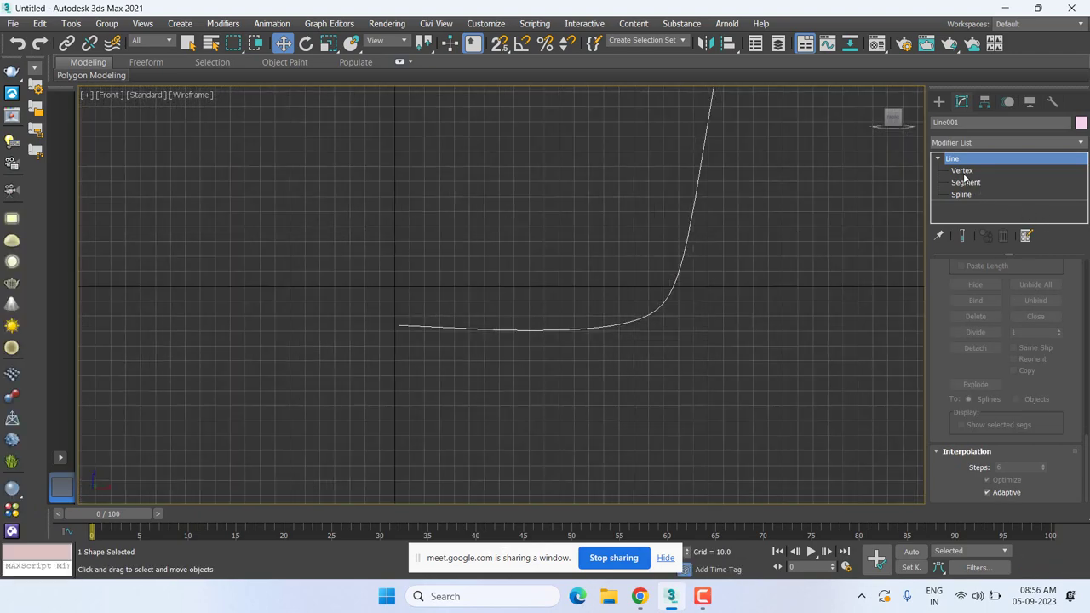
pyautogui.press('1')
pyautogui.click(661, 306)
pyautogui.rightClick(584, 319)
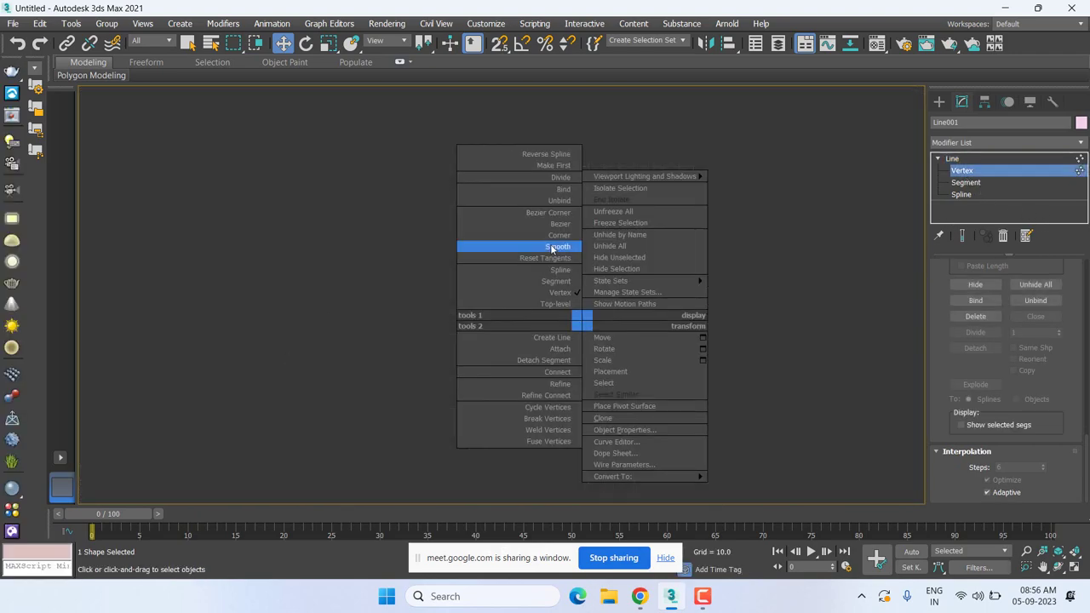
pyautogui.click(563, 220)
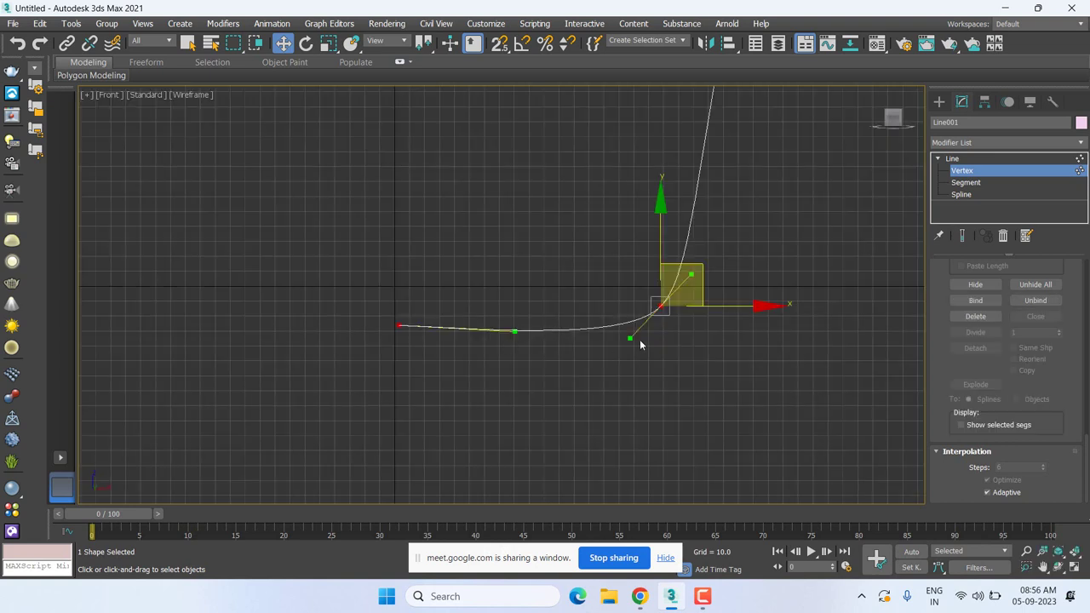
# - Make the base end vertex a Corner and snap it level with the base corner
pyautogui.click(398, 326)
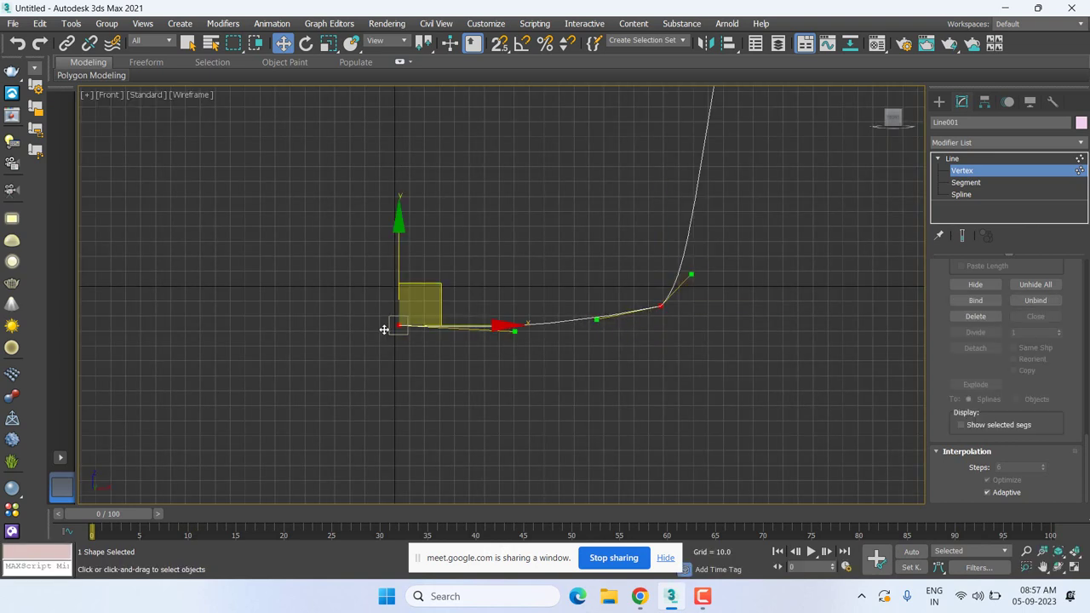
pyautogui.rightClick(415, 327)
pyautogui.click(379, 239)
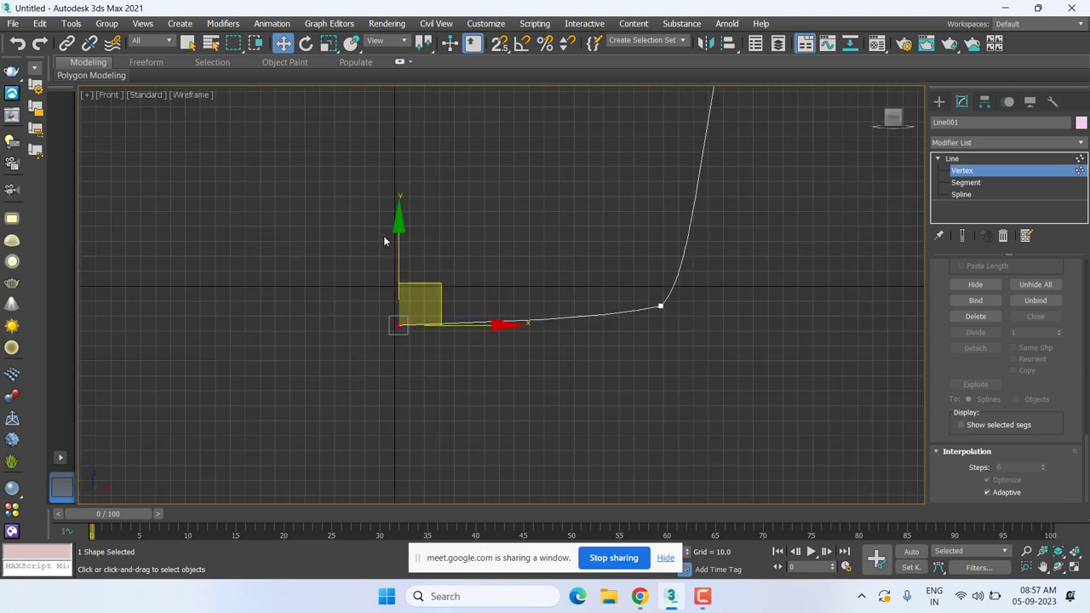
pyautogui.moveTo(451, 303); pyautogui.dragTo(452, 363)
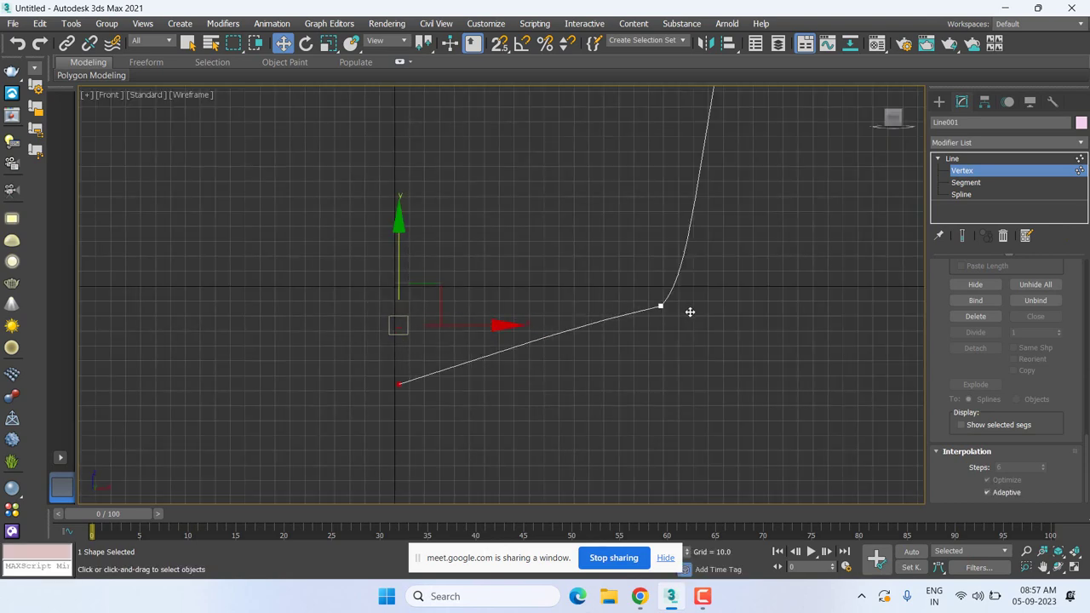
pyautogui.press('s')
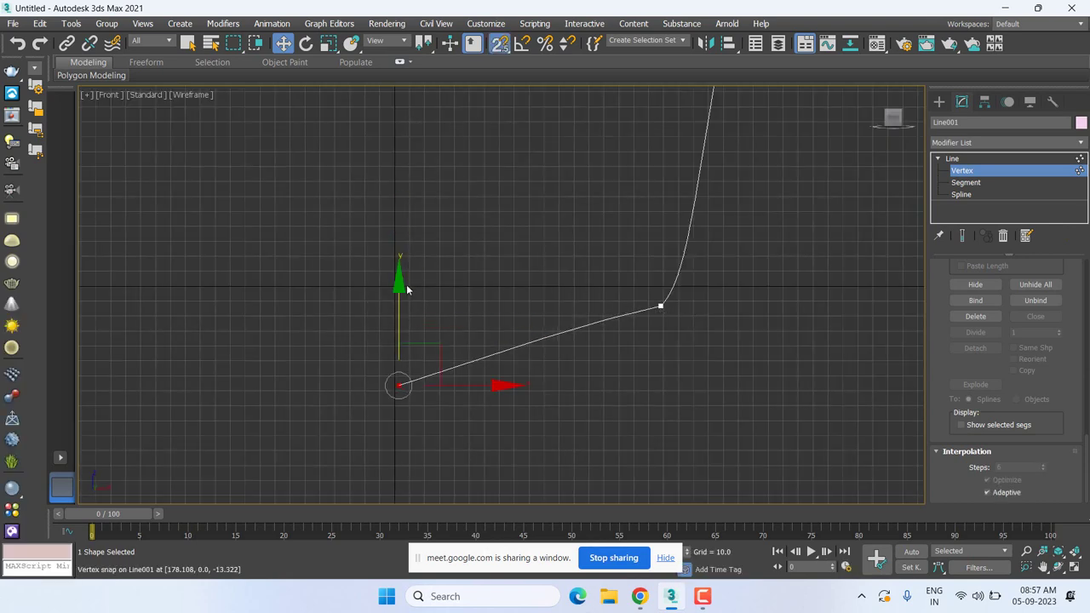
pyautogui.moveTo(401, 287); pyautogui.dragTo(659, 309)
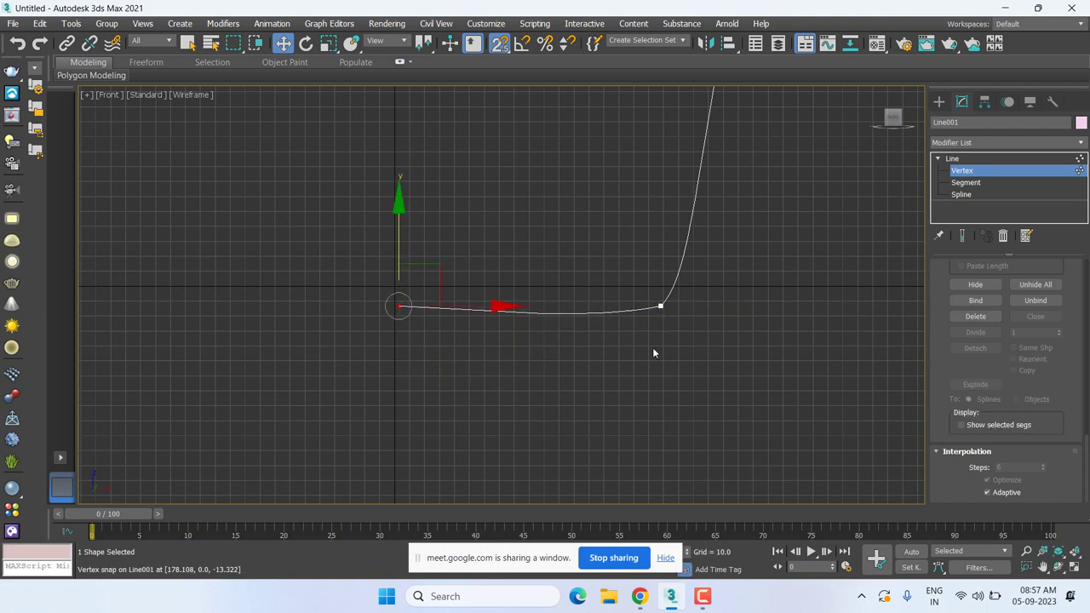
# - Convert the base corner vertex to a sharp Corner
pyautogui.click(661, 305)
pyautogui.rightClick(629, 325)
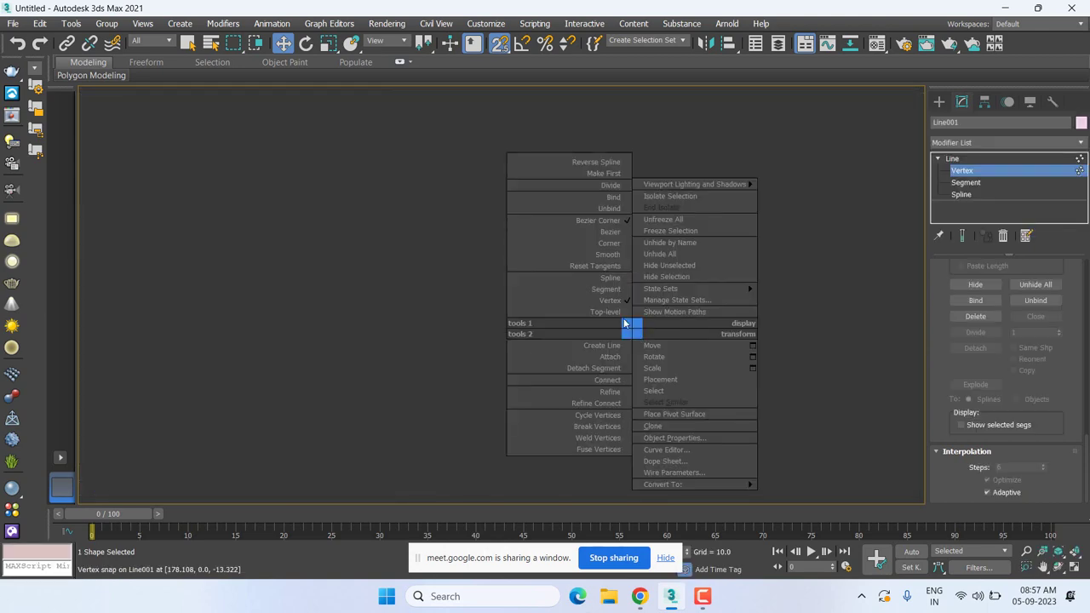
pyautogui.click(609, 248)
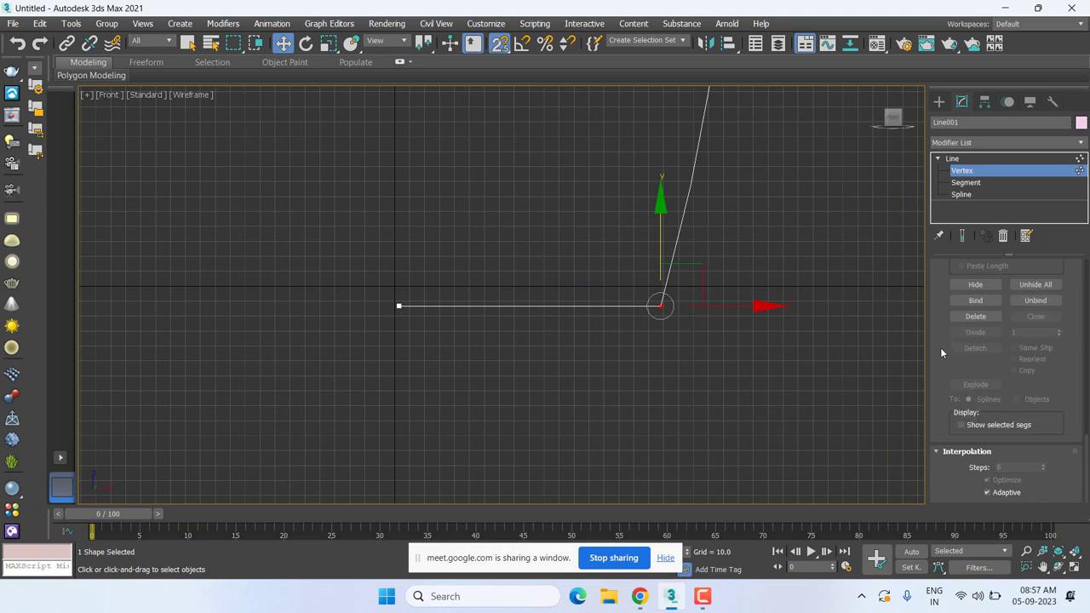
pyautogui.scroll(2, 946, 383)
pyautogui.scroll(2, 945, 409)
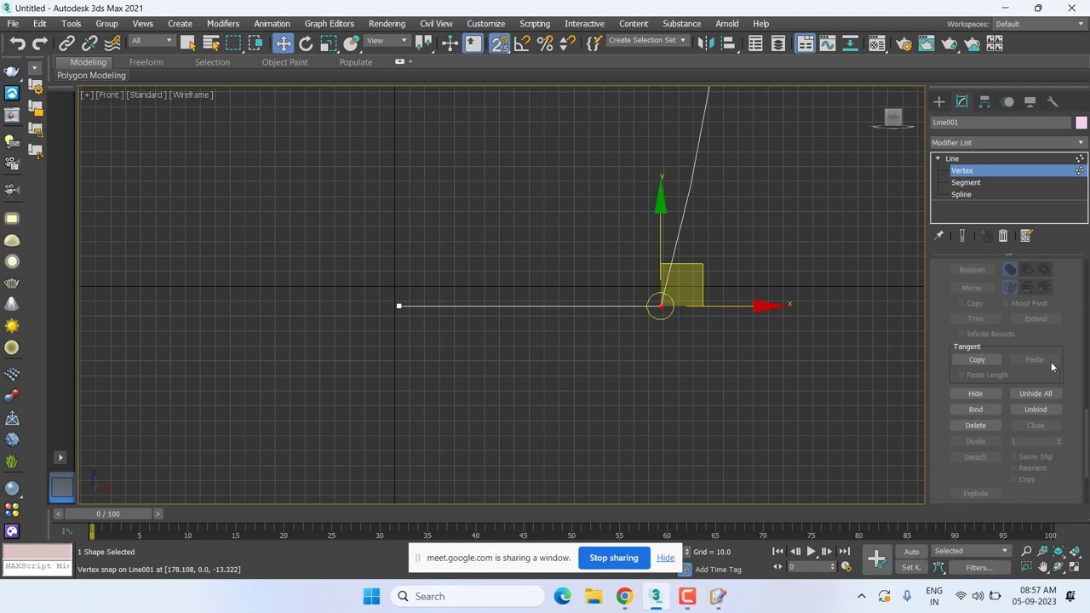
pyautogui.scroll(1, 1078, 361)
pyautogui.scroll(1, 1078, 361)
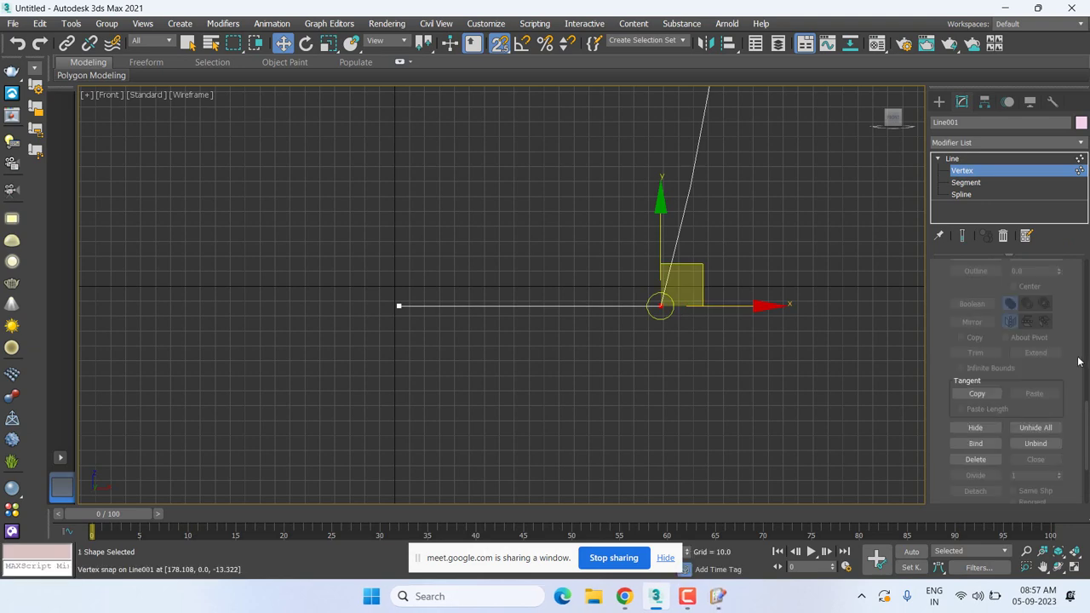
pyautogui.scroll(1, 1078, 361)
# - Fillet the base corner into a rounded curve, then acknowledge the crash dialogs
pyautogui.click(975, 290)
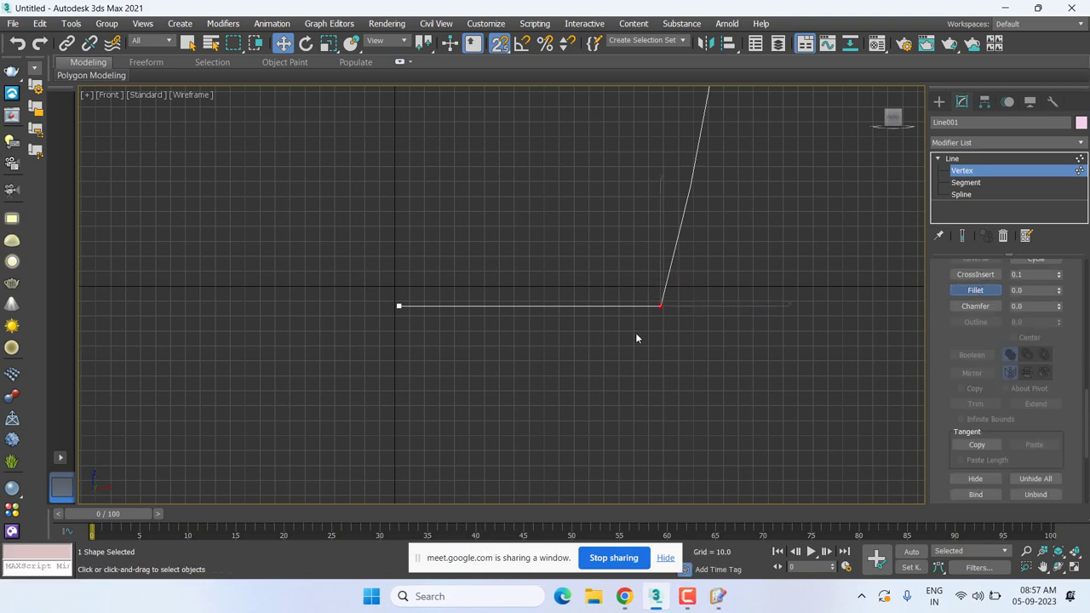
pyautogui.moveTo(661, 303); pyautogui.dragTo(703, 238)
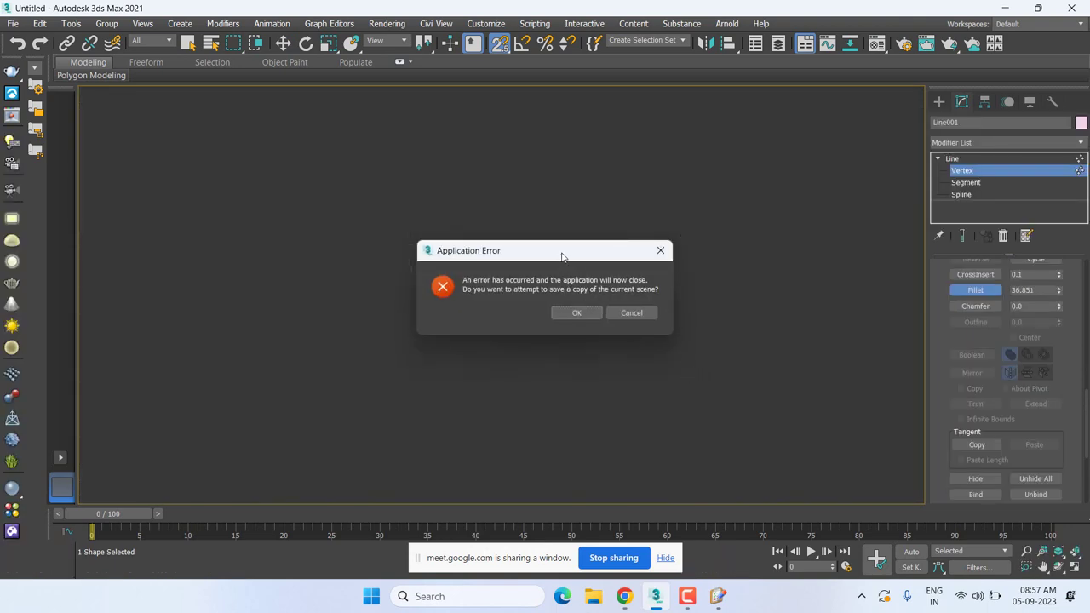
pyautogui.click(573, 314)
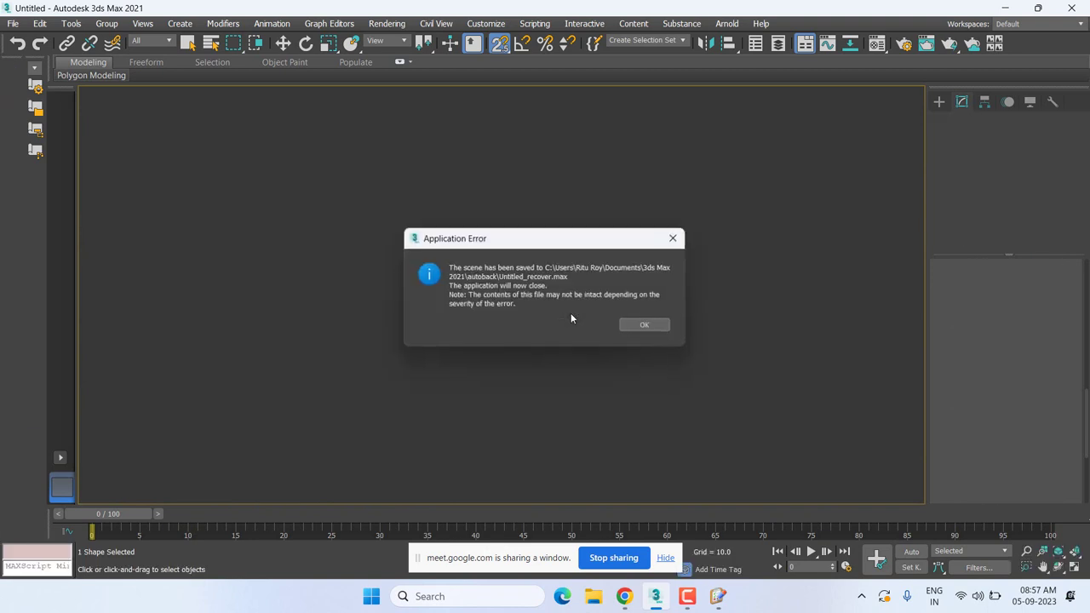
pyautogui.click(660, 329)
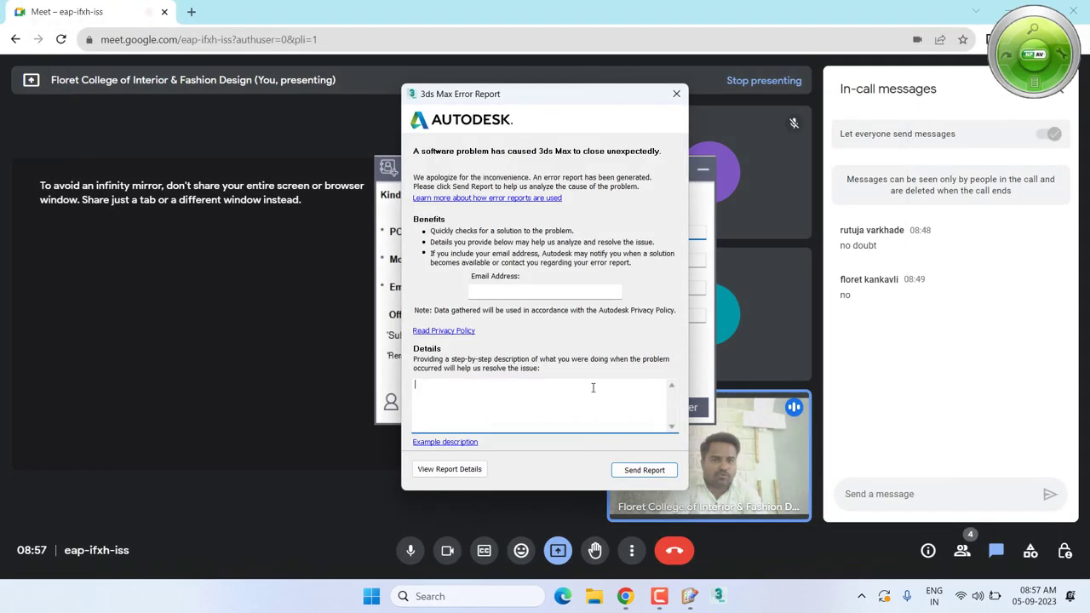
# - Dismiss the 3ds Max crash report and the security contact prompt, then minimize Chrome
pyautogui.click(675, 94)
pyautogui.click(640, 329)
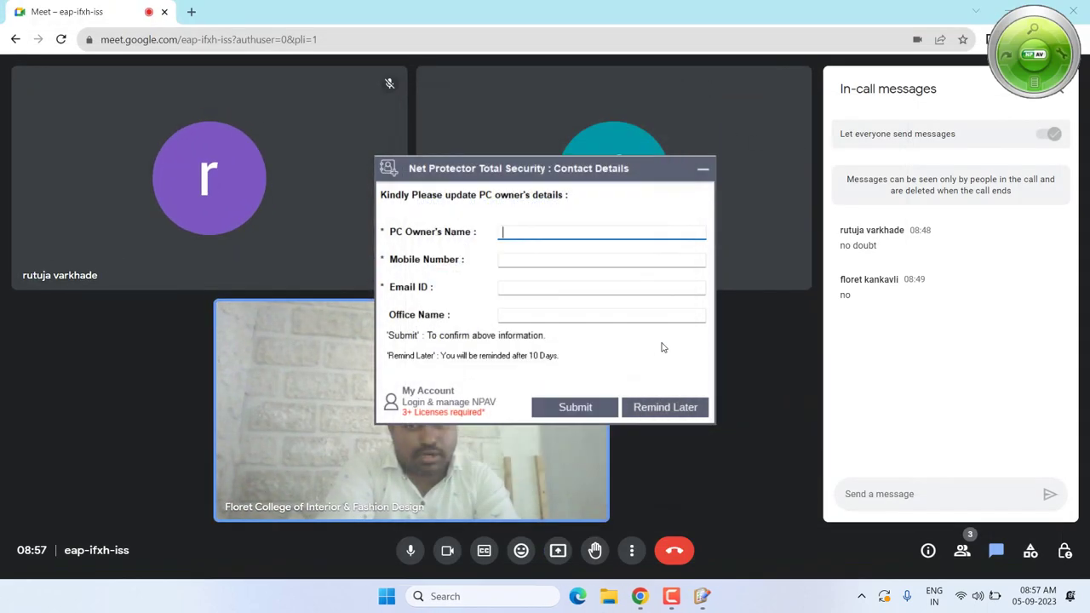
pyautogui.click(703, 175)
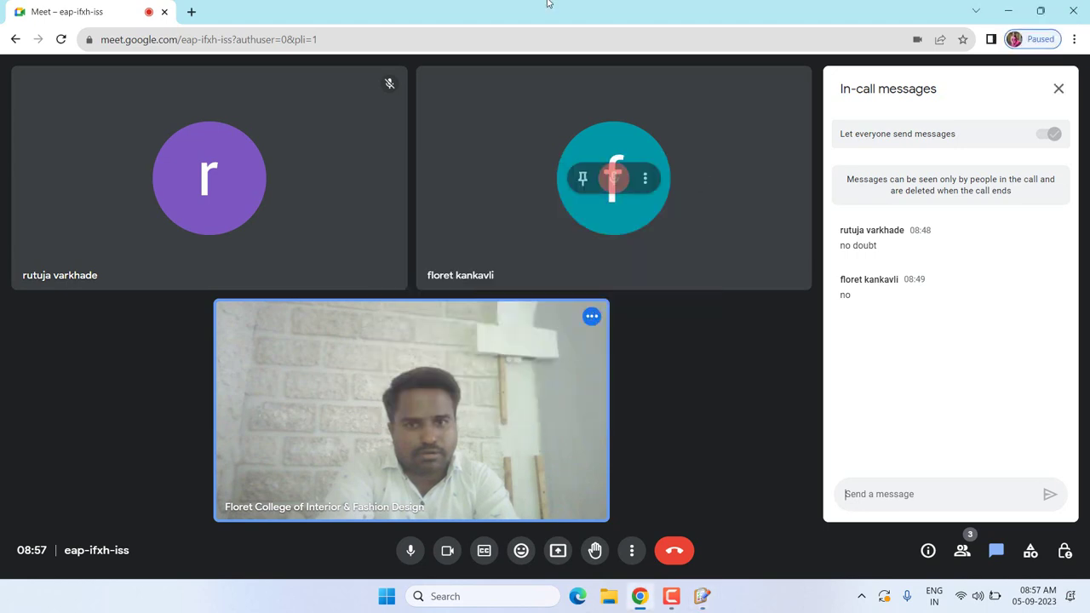
pyautogui.click(1008, 11)
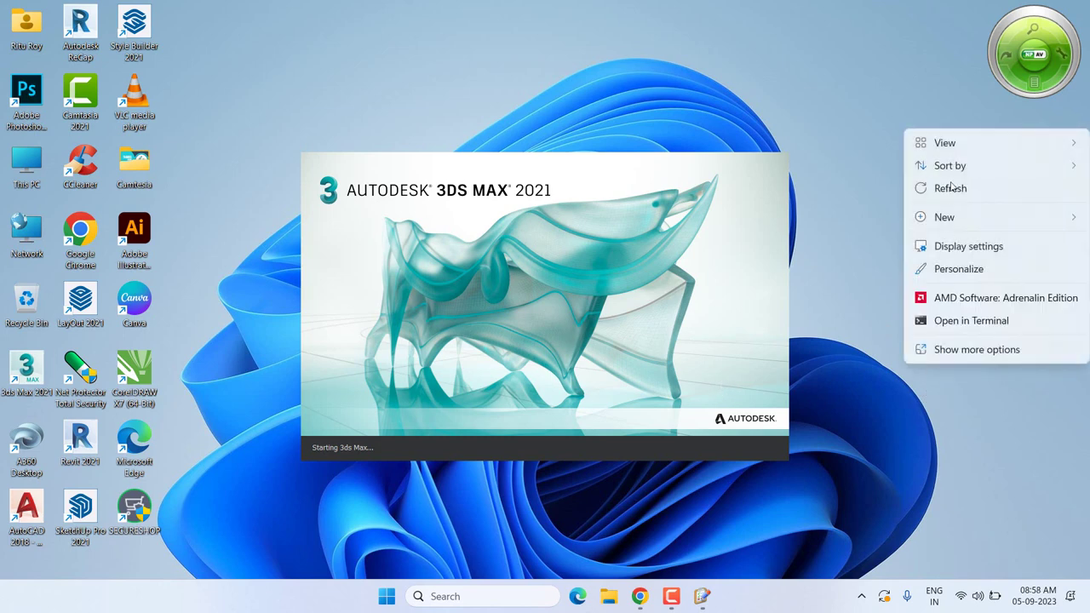
# - Refresh the desktop and reopen Untitled_recover.max from the 3ds Max autoback folder
pyautogui.click(949, 189)
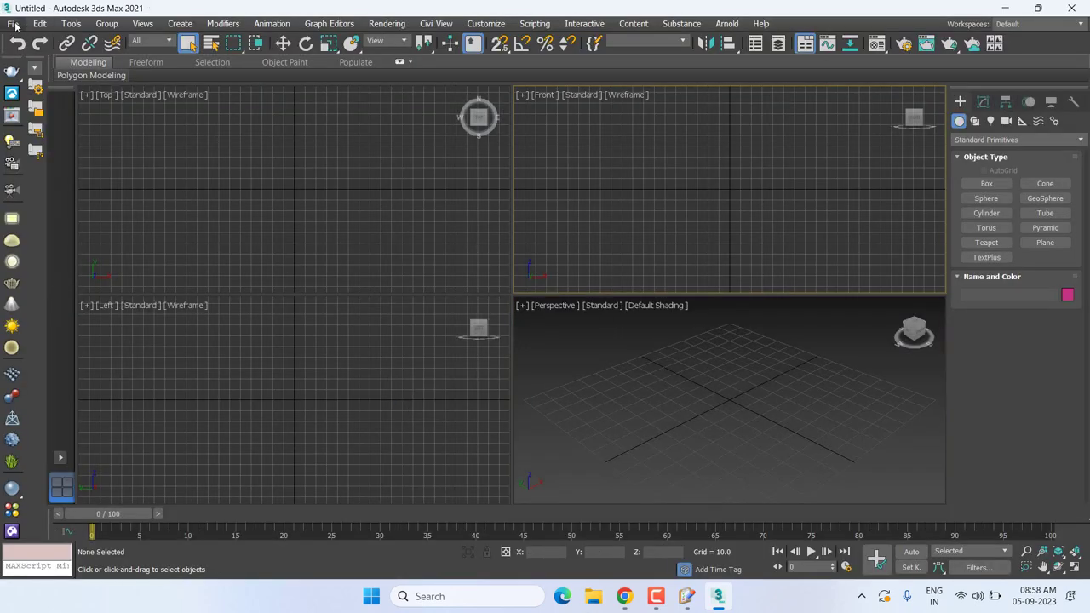
pyautogui.click(23, 24)
pyautogui.click(32, 63)
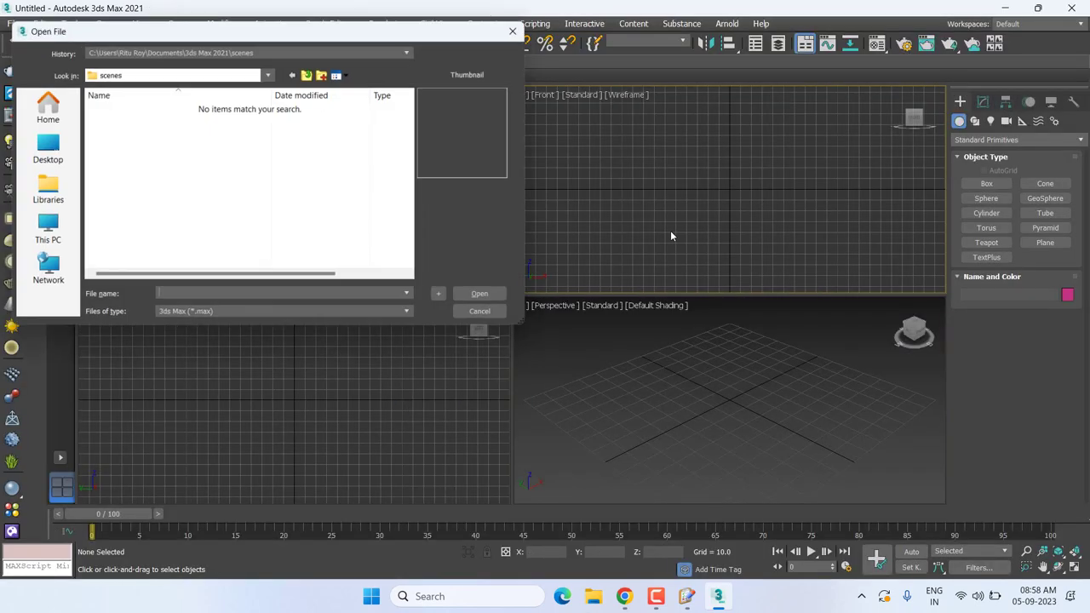
pyautogui.click(310, 73)
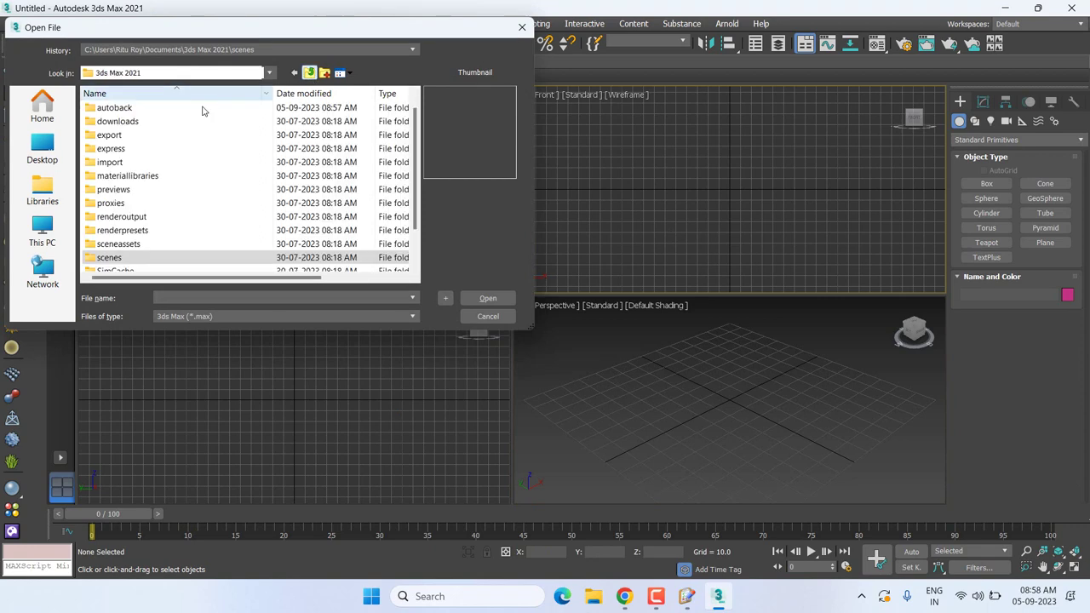
pyautogui.doubleClick(119, 109)
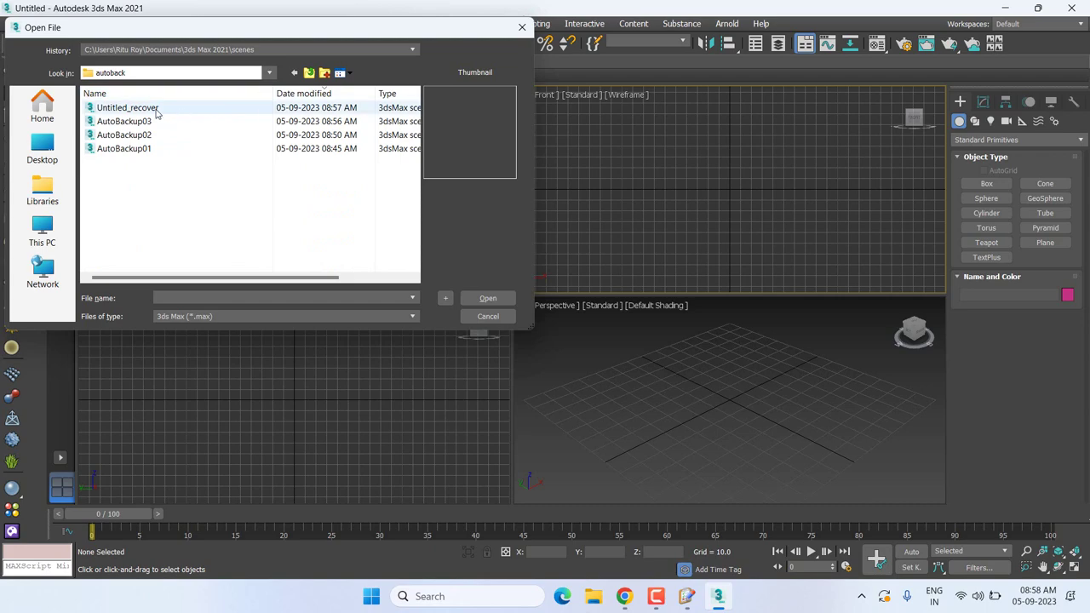
pyautogui.click(156, 111)
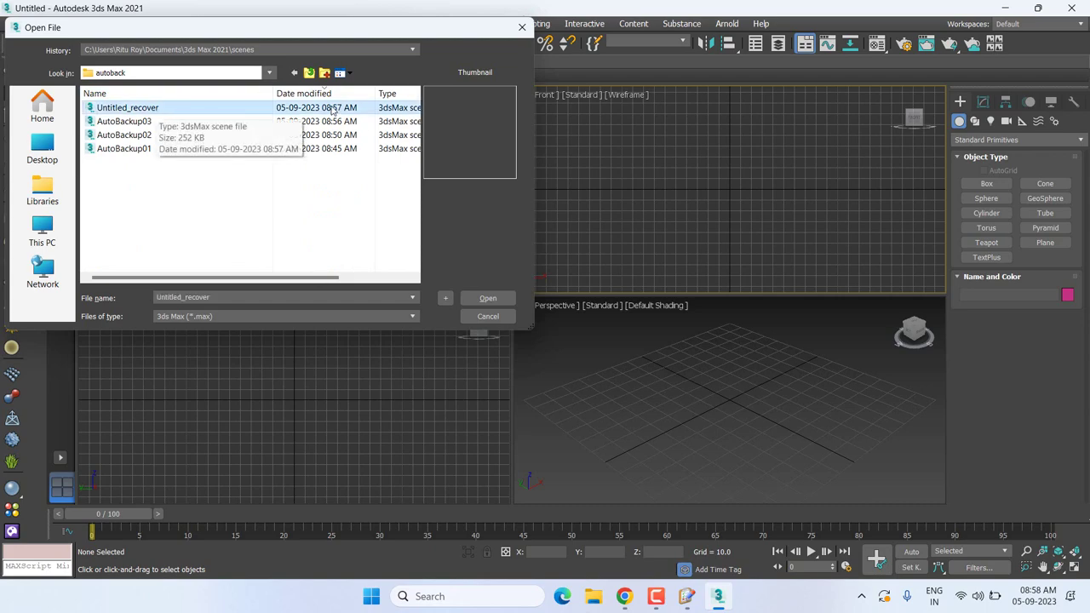
pyautogui.click(499, 298)
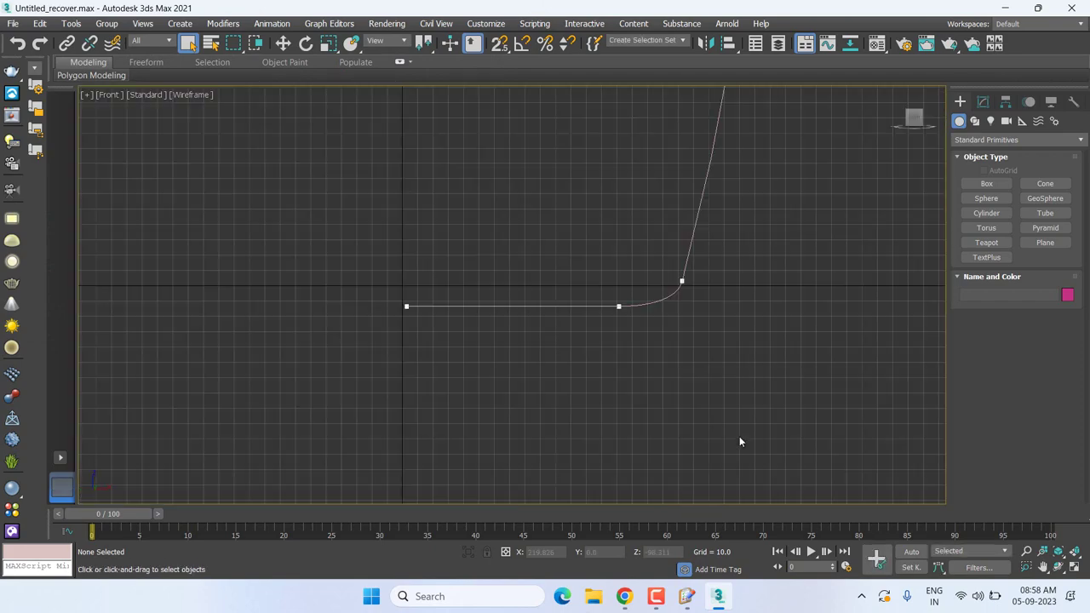
# - Recentre the vase profile spline, return to Front view, and check the Modify panel's Modifier List
pyautogui.press('t')
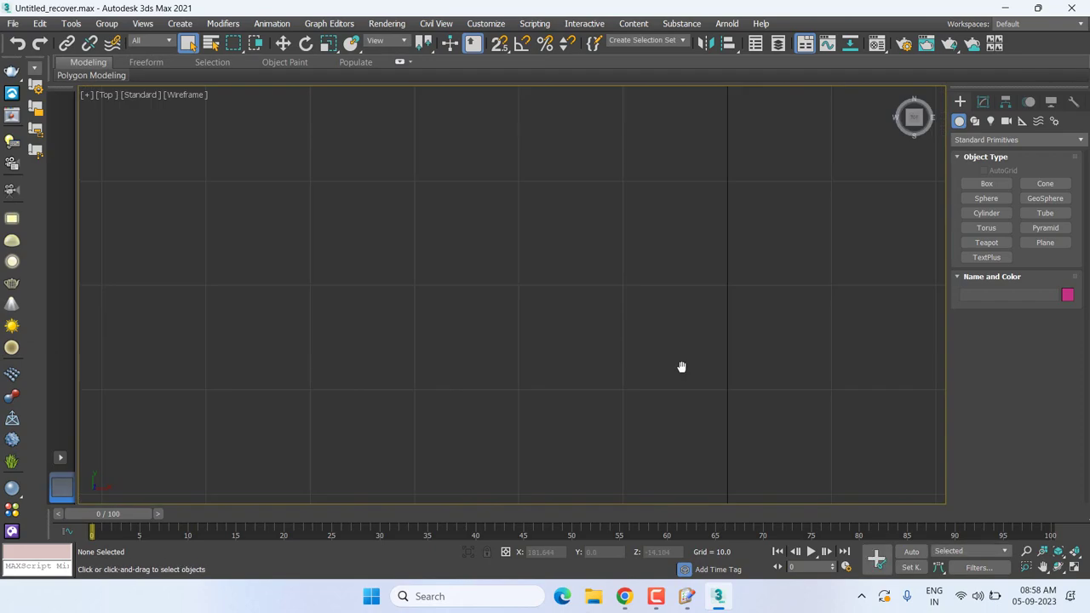
pyautogui.scroll(-5, 682, 355)
pyautogui.scroll(3, 764, 369)
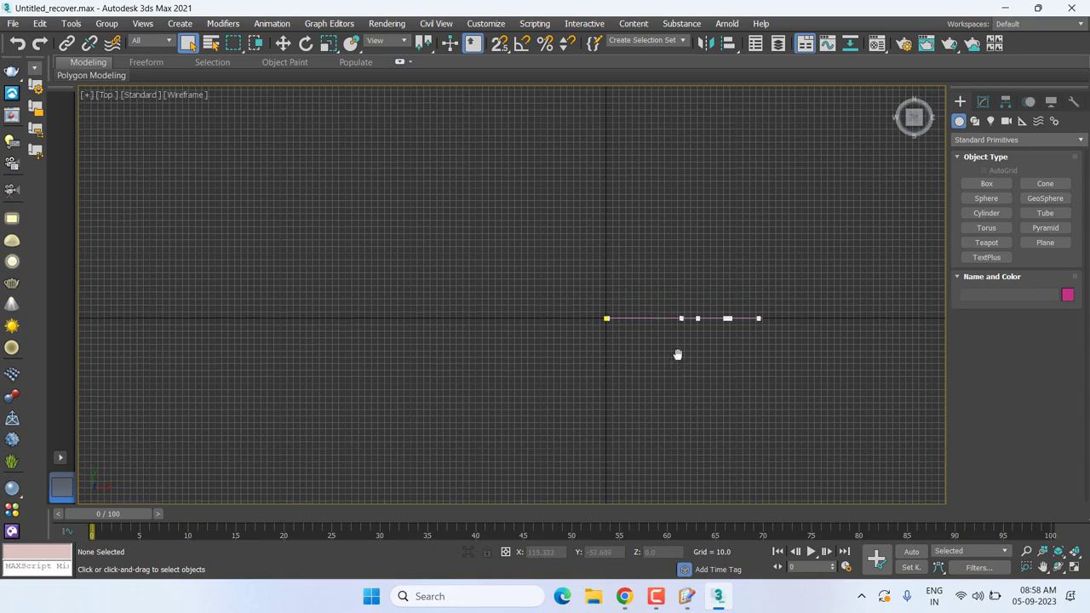
pyautogui.moveTo(679, 358); pyautogui.dragTo(564, 336, button='middle')
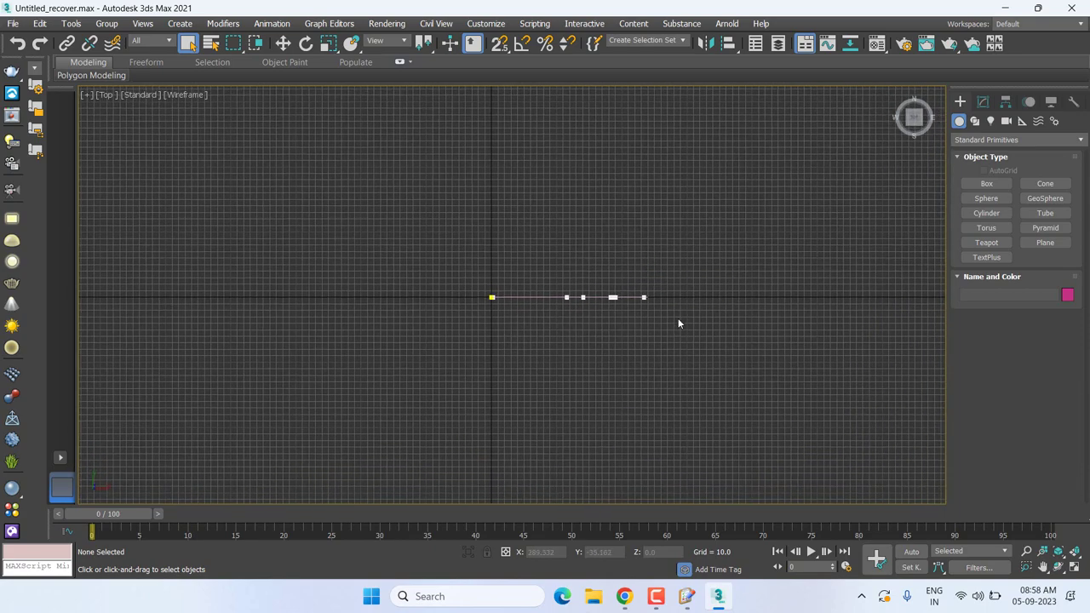
pyautogui.press('f')
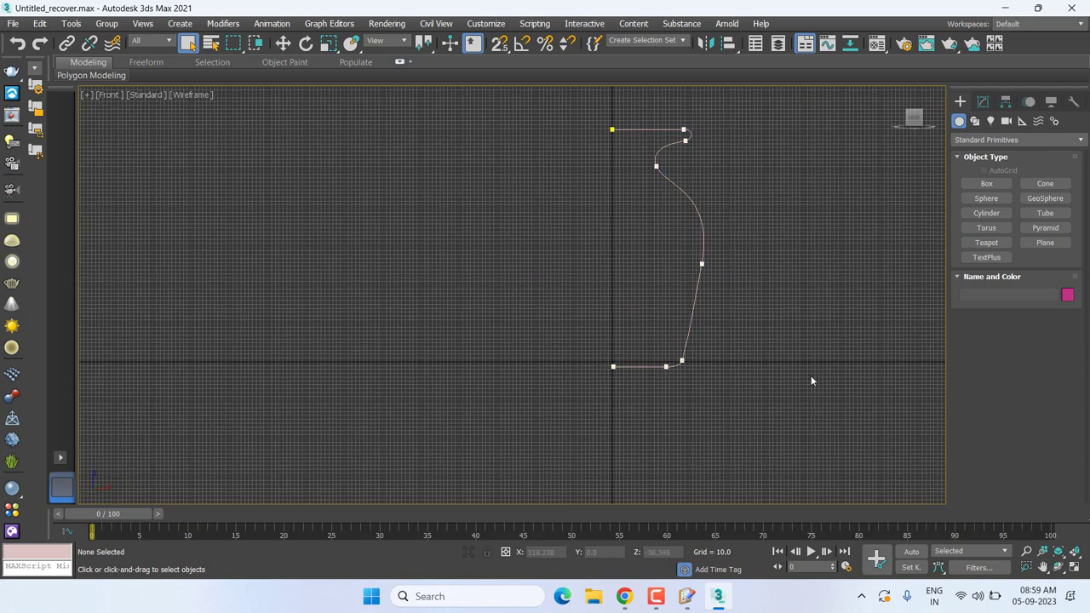
pyautogui.click(984, 101)
pyautogui.click(990, 142)
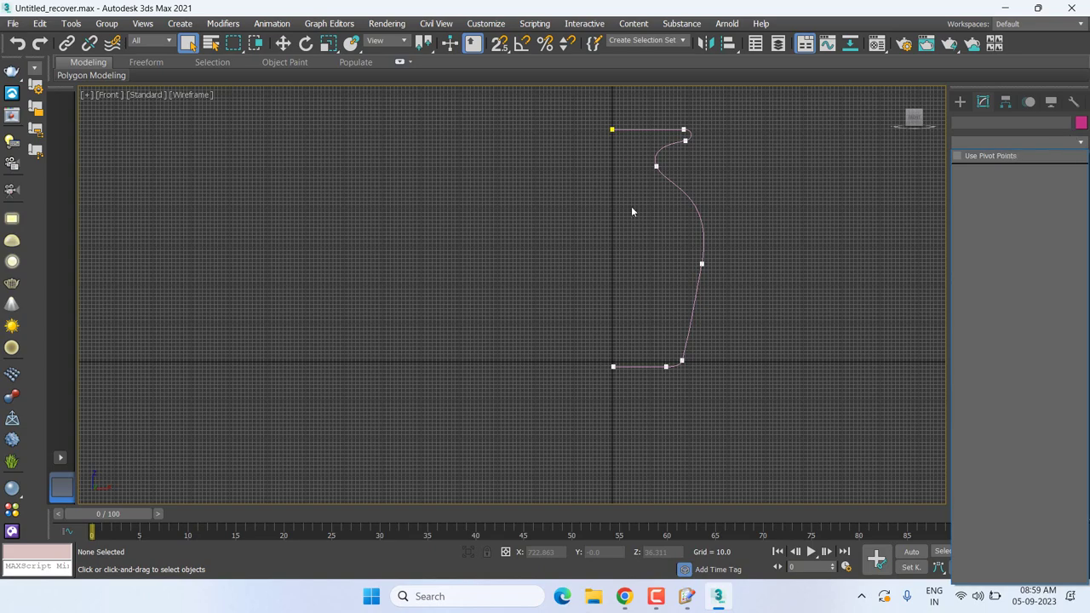
pyautogui.click(753, 177)
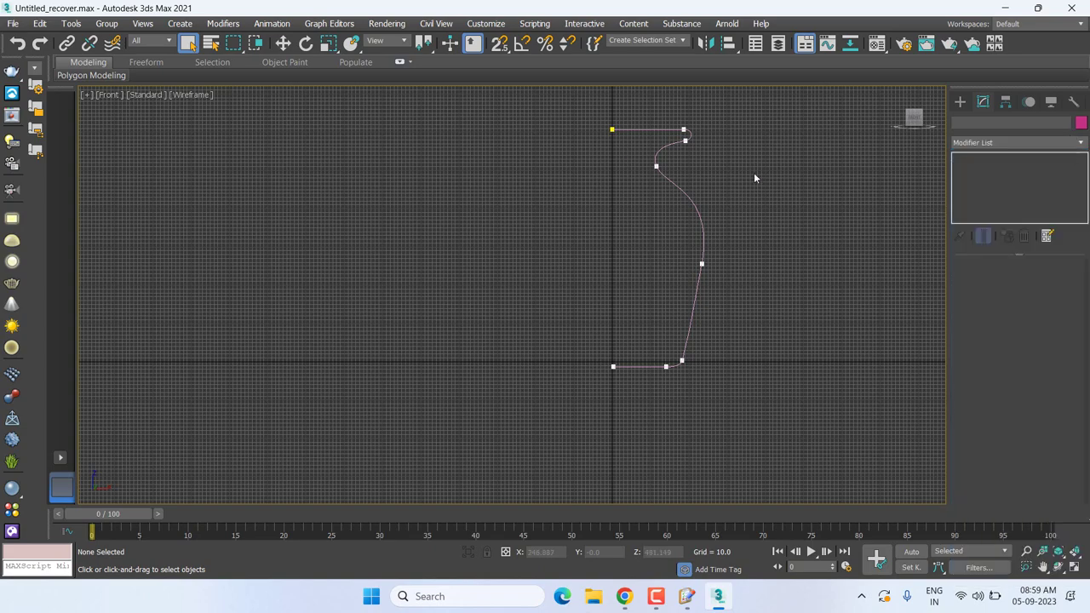
# - Select the Line001 profile spline and apply a Lathe modifier from the Modifier List
pyautogui.click(692, 208)
pyautogui.click(981, 171)
pyautogui.click(972, 159)
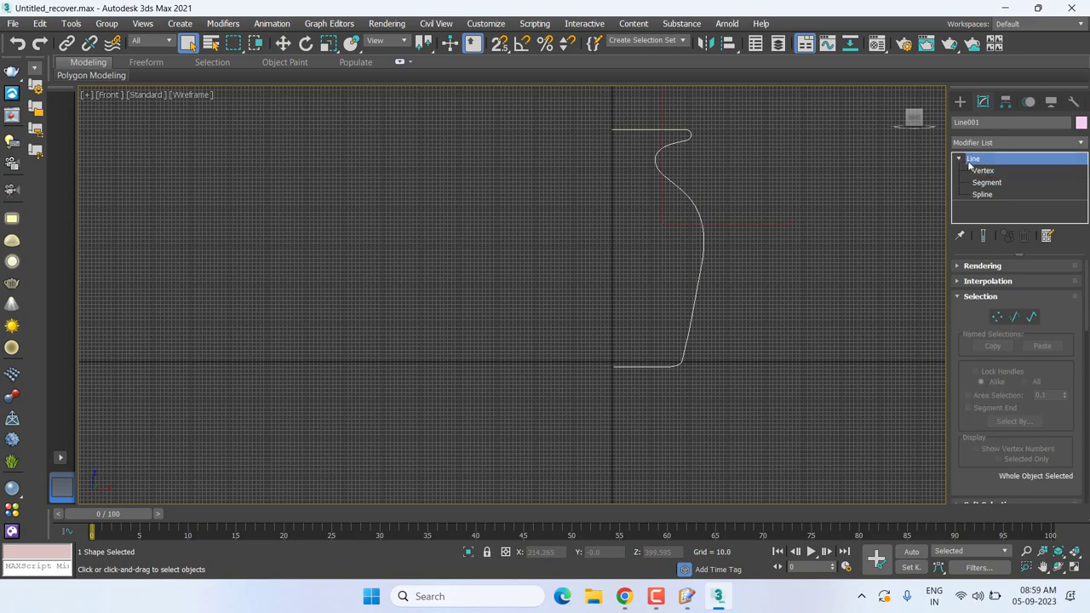
pyautogui.click(961, 159)
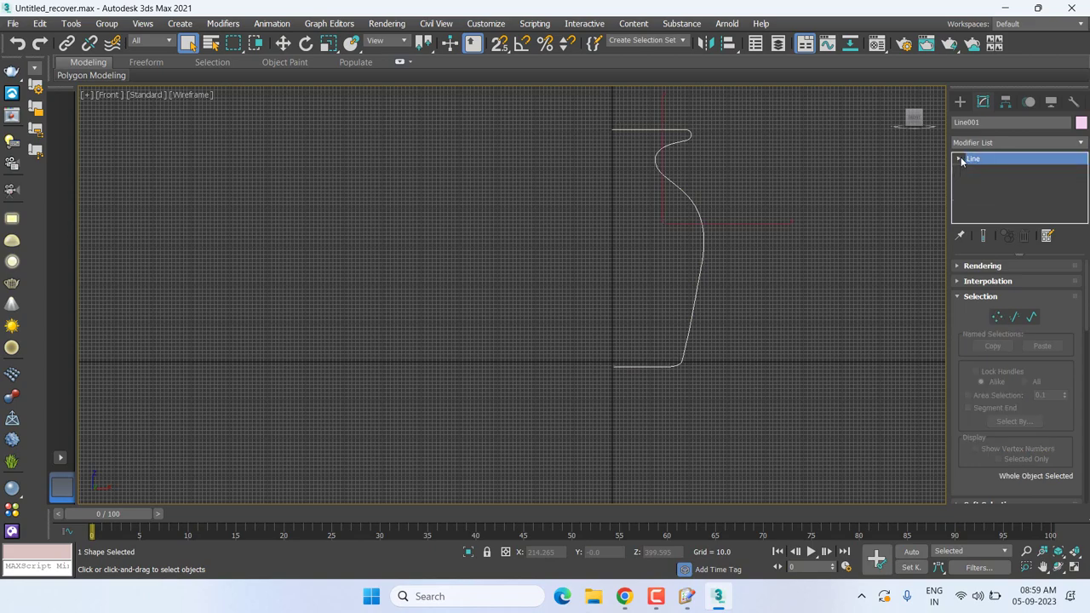
pyautogui.click(1012, 148)
pyautogui.press('l')
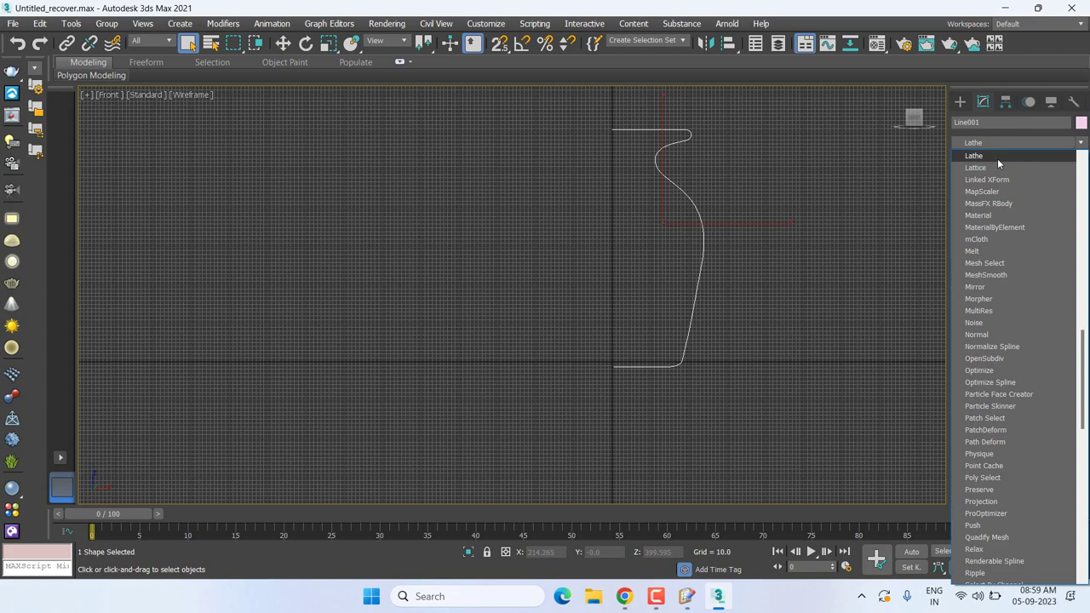
pyautogui.click(997, 159)
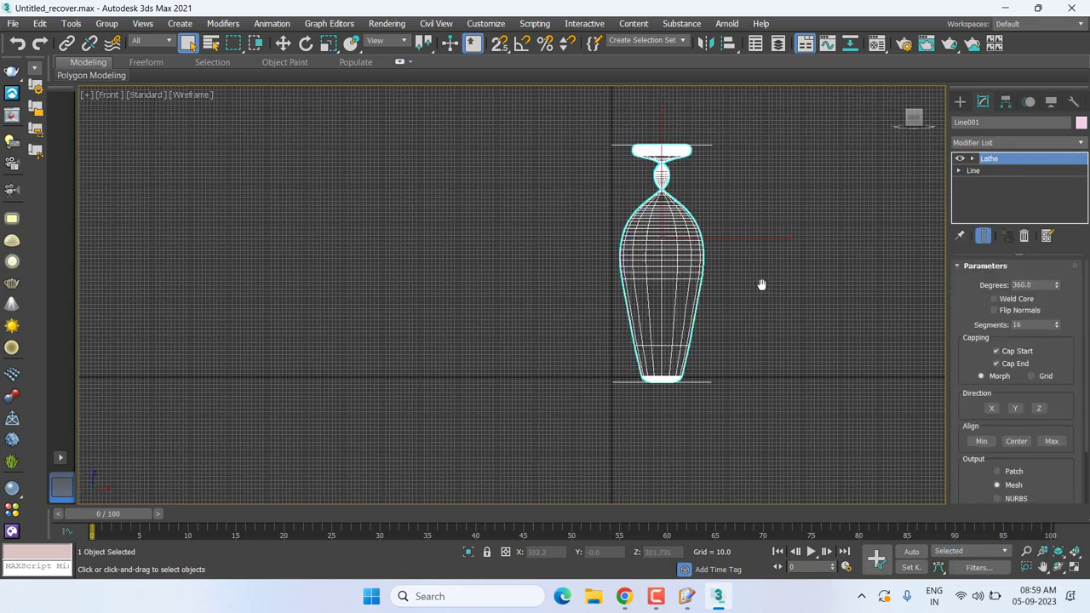
# - Frame the lathed vase in Perspective view and activate Select and Move
pyautogui.moveTo(762, 284); pyautogui.dragTo(759, 307, button='middle')
pyautogui.press('p')
pyautogui.press('z')
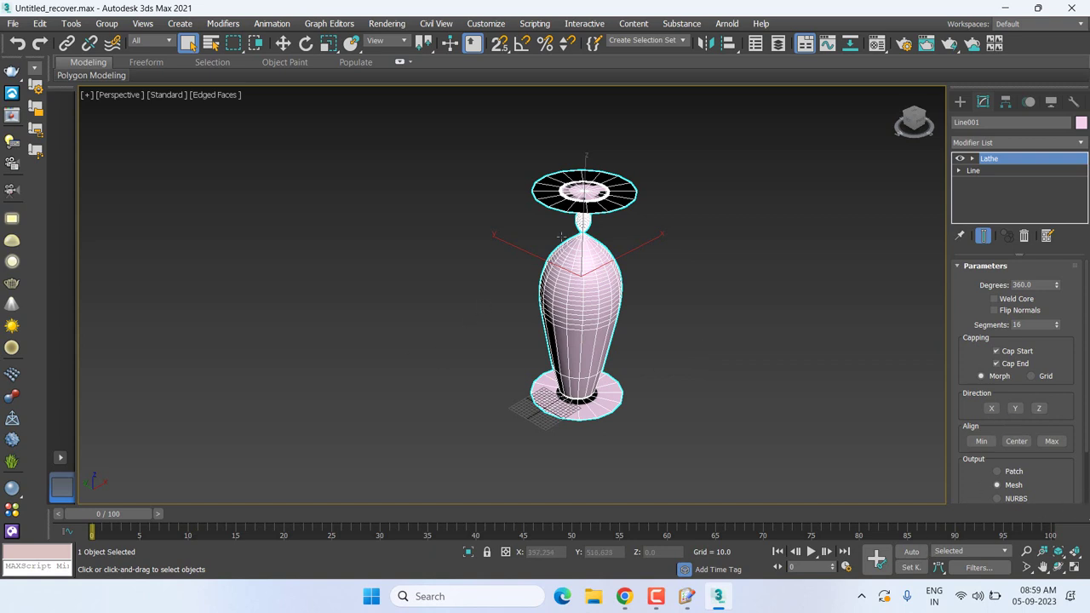
pyautogui.click(283, 43)
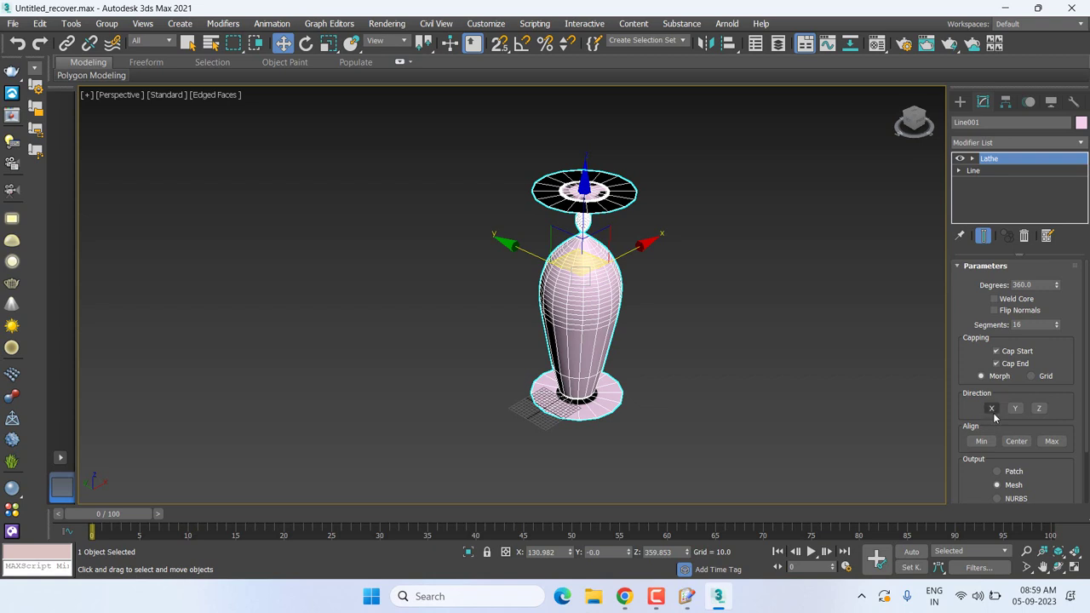
# - Try the Lathe's X, Y and Z revolve axes, settling on Y
pyautogui.click(992, 409)
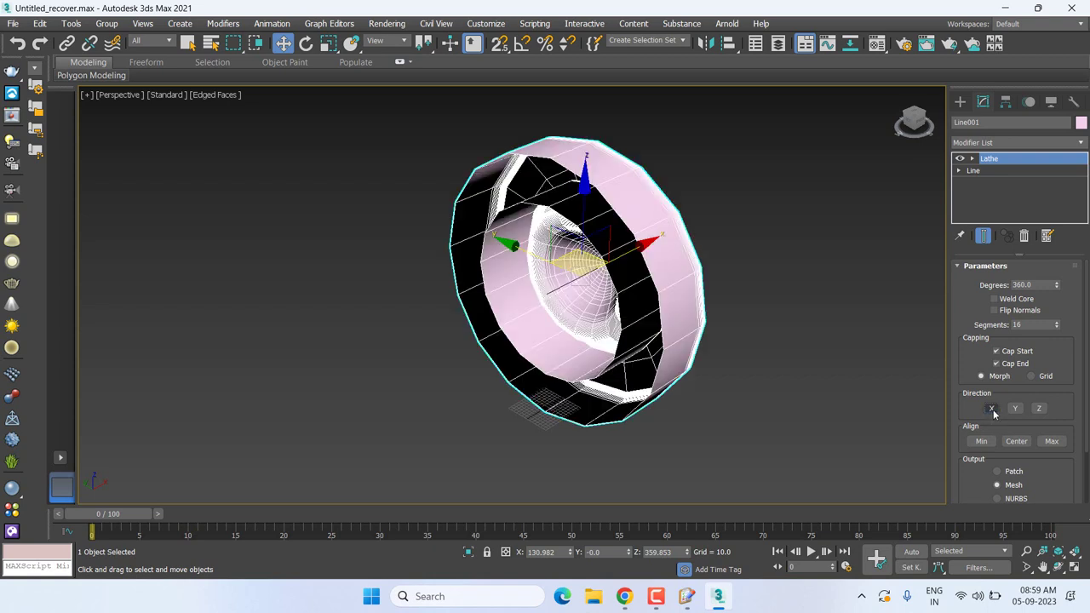
pyautogui.click(1018, 409)
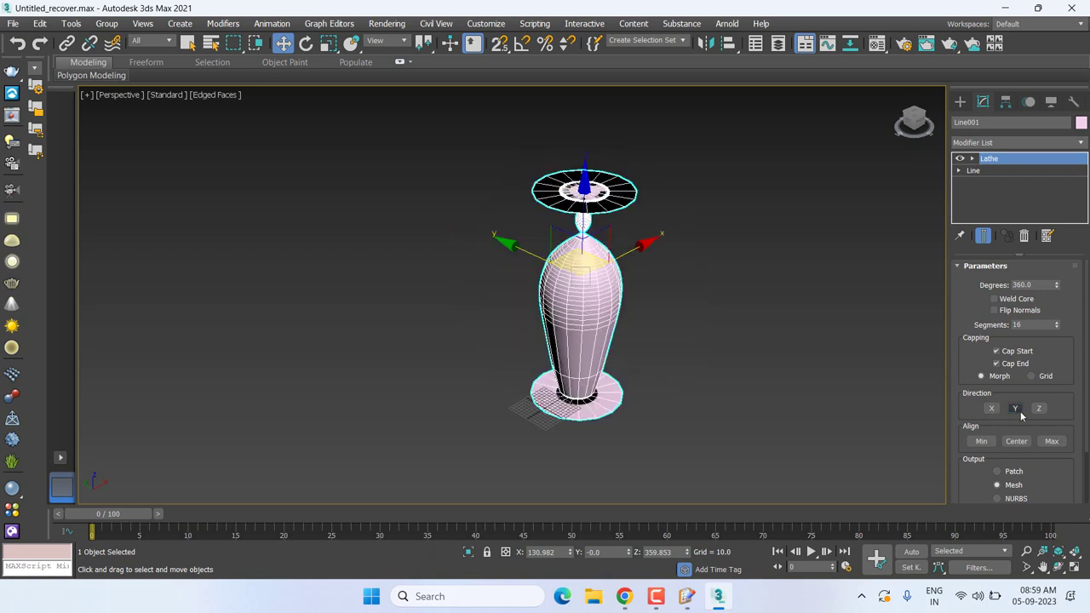
pyautogui.click(1039, 410)
pyautogui.click(992, 408)
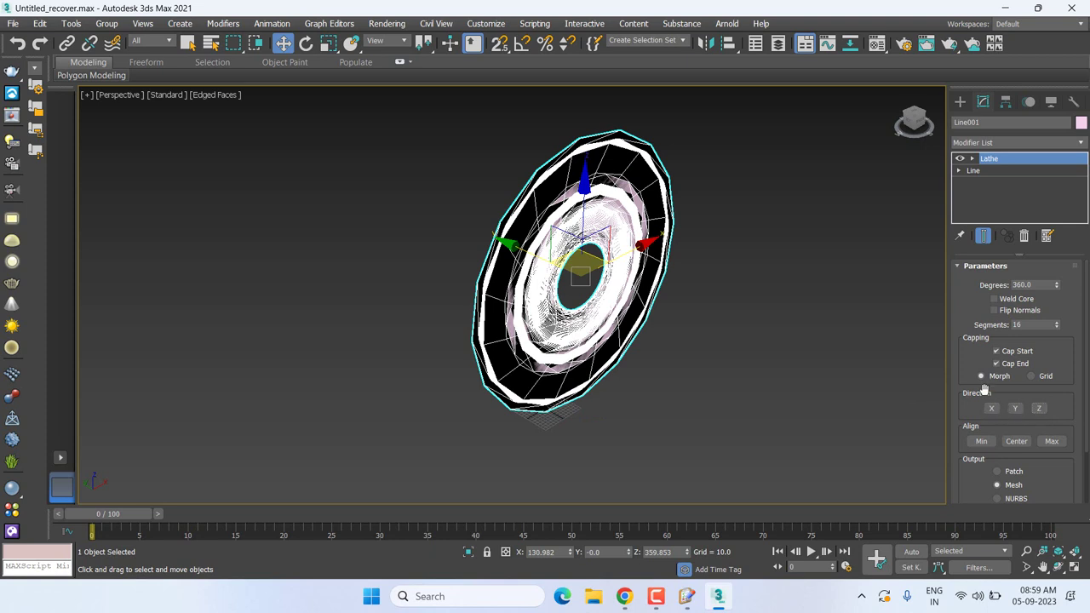
pyautogui.click(1039, 409)
pyautogui.click(1014, 409)
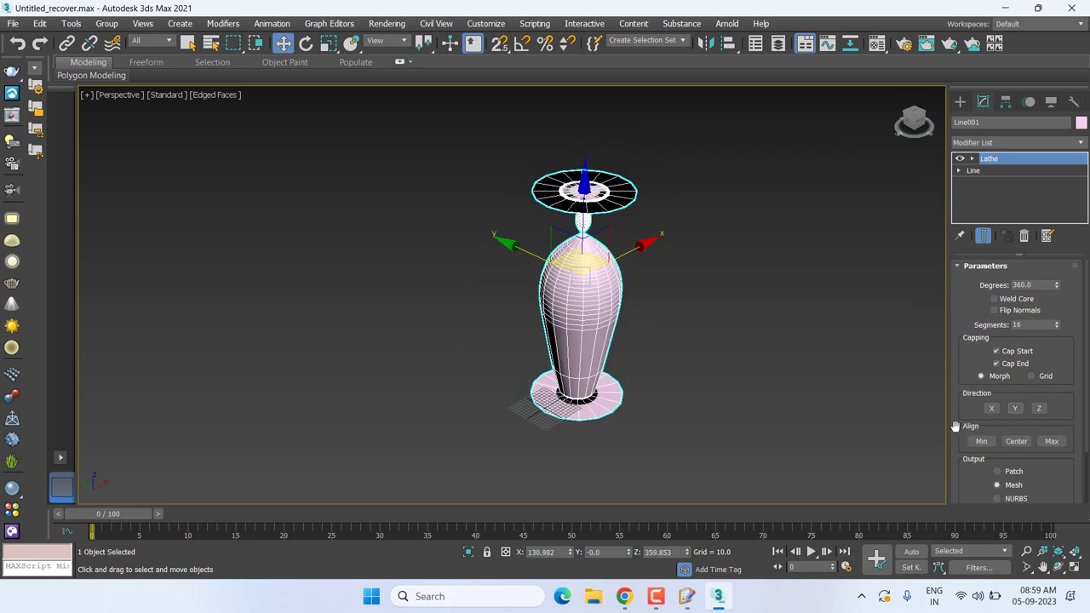
# - Compare Min, Center and Max alignment, keep Min, and orbit to a side view of the vase
pyautogui.click(981, 441)
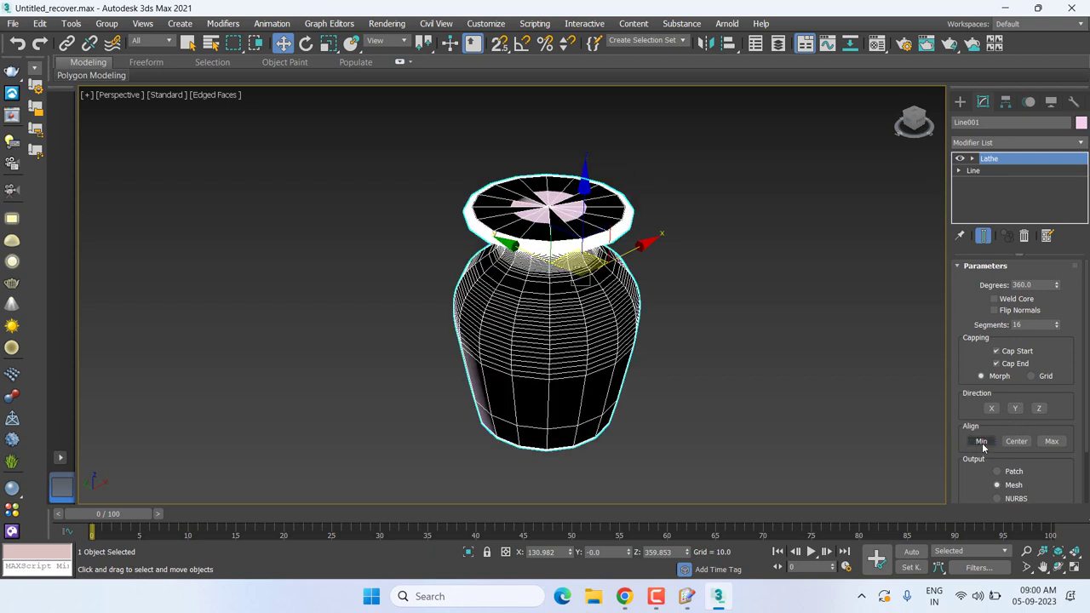
pyautogui.click(1015, 442)
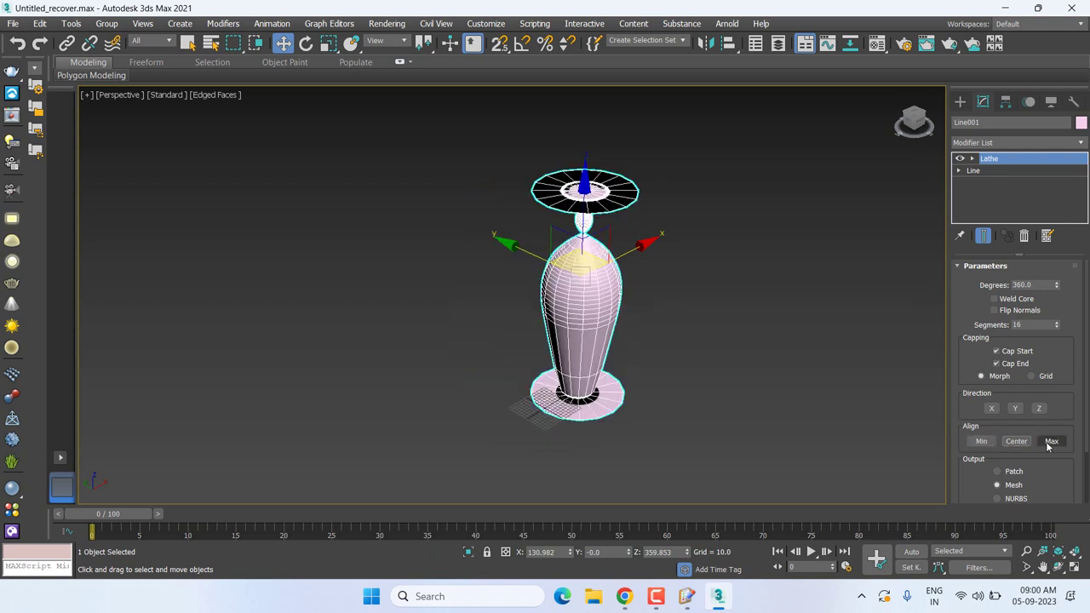
pyautogui.click(1052, 441)
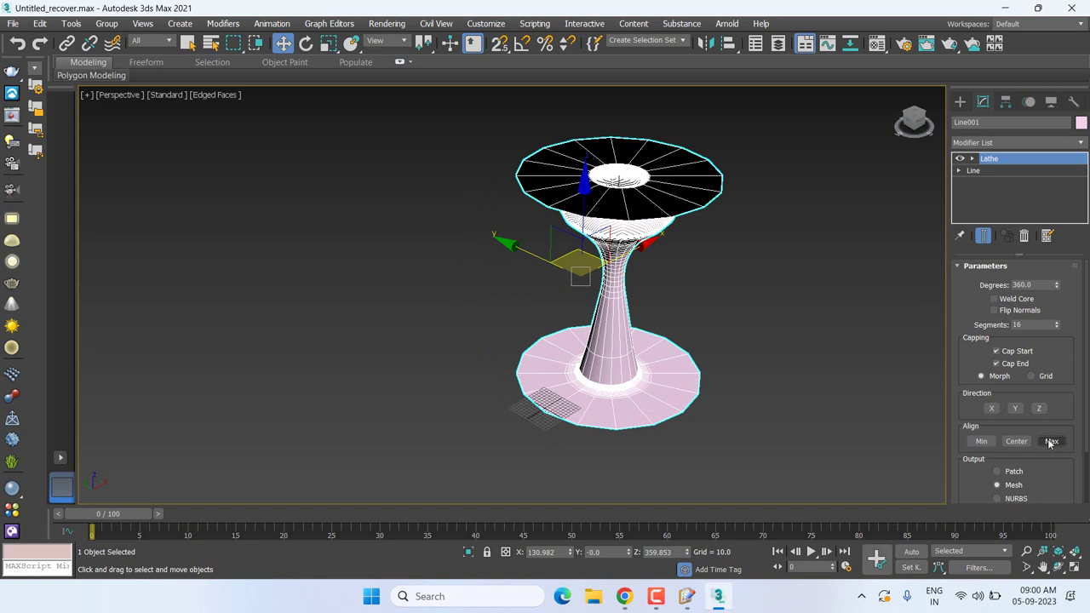
pyautogui.click(981, 441)
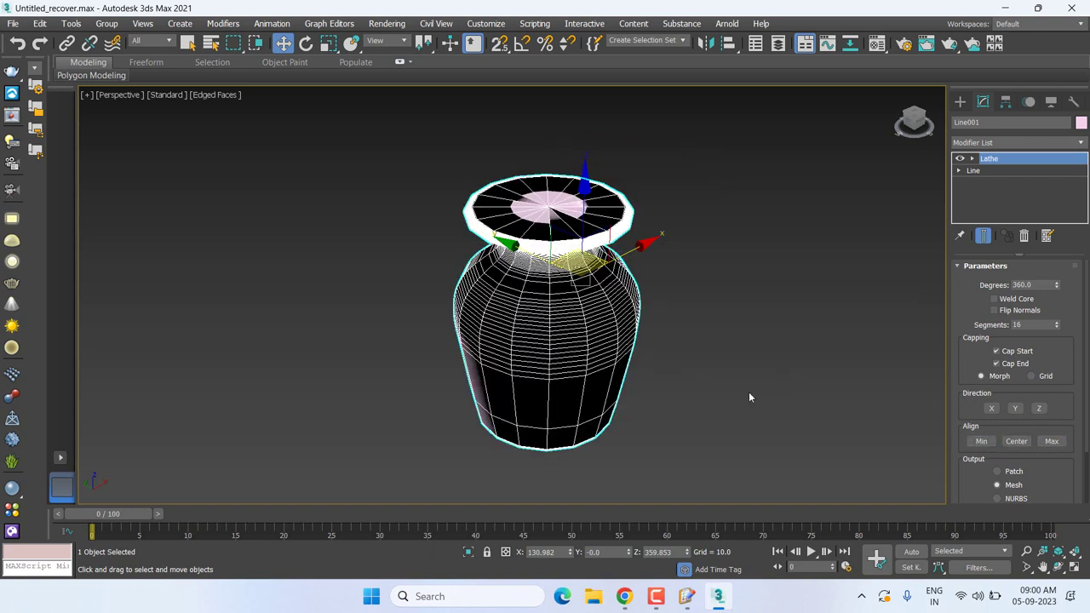
pyautogui.moveTo(749, 397)
pyautogui.keyDown('alt'); pyautogui.mouseDown(button='middle')
pyautogui.moveTo(715, 344)
pyautogui.moveTo(676, 346)
pyautogui.moveTo(681, 366)
pyautogui.mouseUp(button='middle'); pyautogui.keyUp('alt')
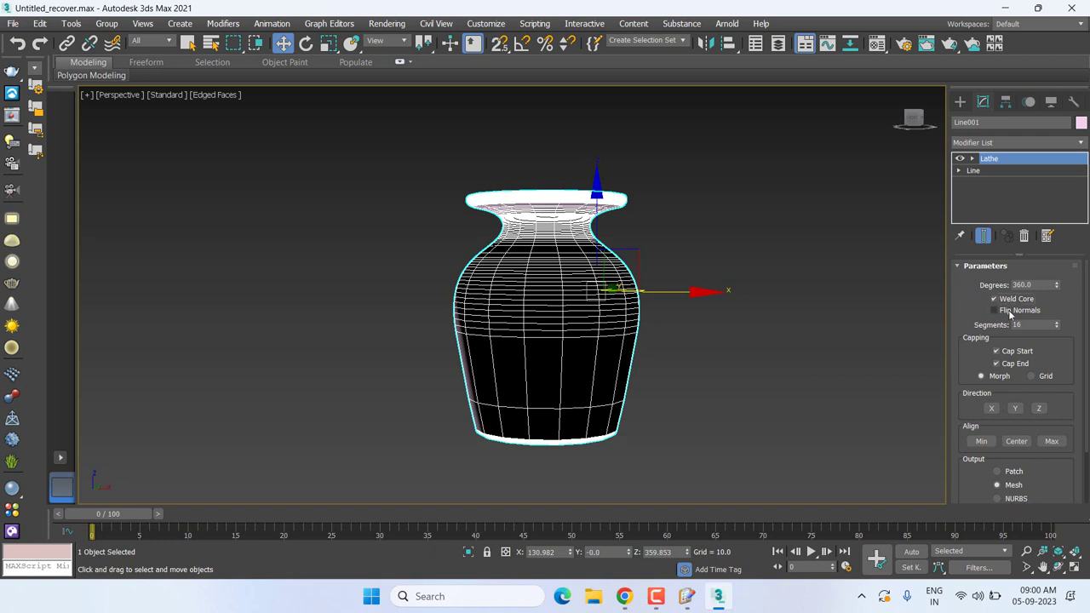
# - Turn on the Lathe's Flip Normals, compare it off and on, and leave it checked
pyautogui.click(1010, 312)
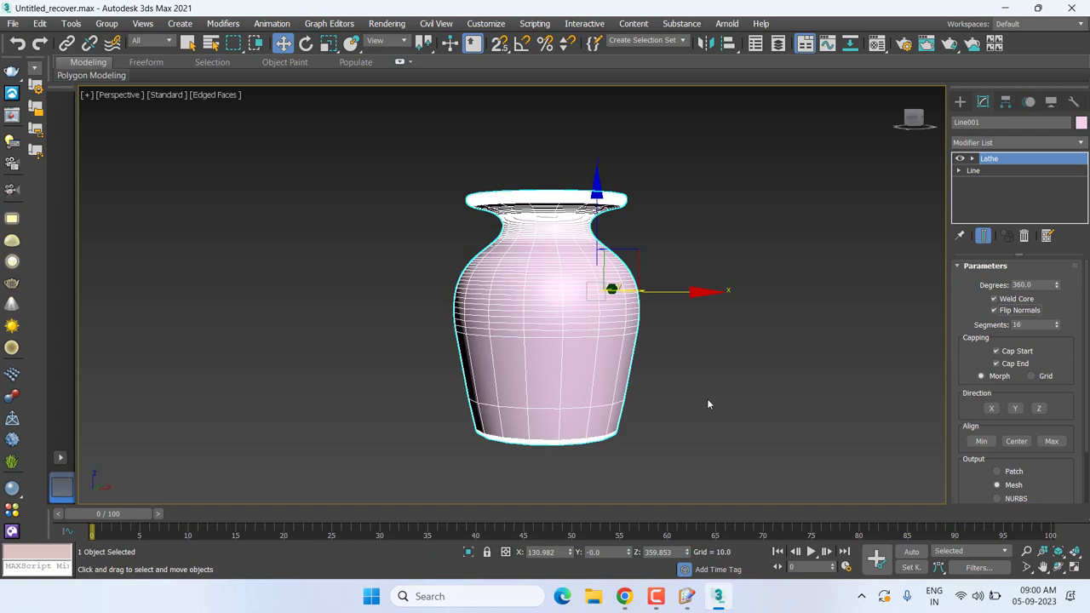
pyautogui.click(734, 414)
pyautogui.click(557, 352)
pyautogui.click(680, 308)
pyautogui.click(600, 306)
pyautogui.click(1017, 312)
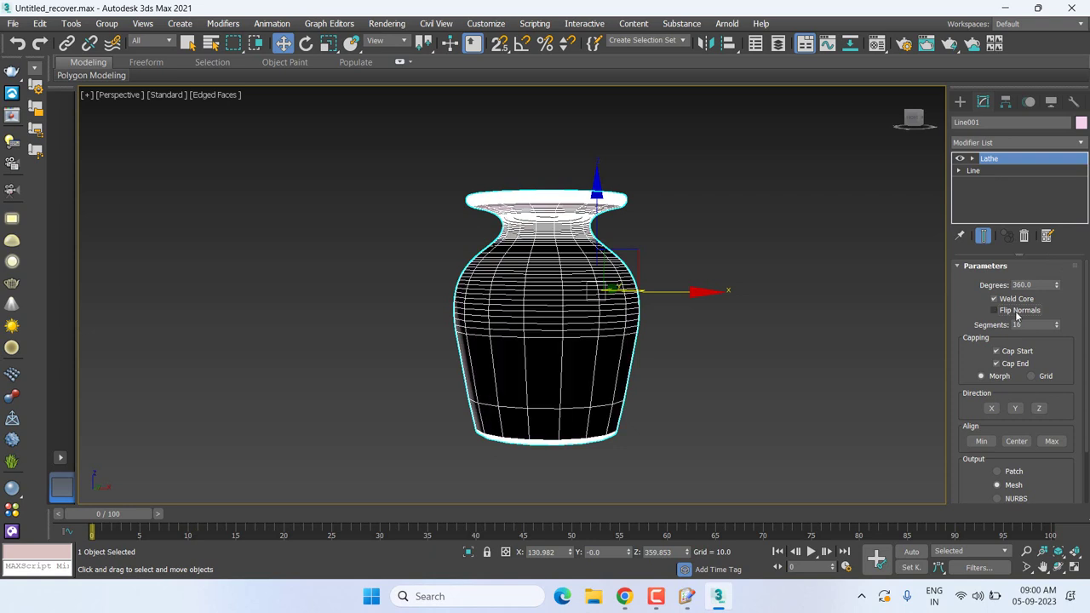
pyautogui.click(1016, 312)
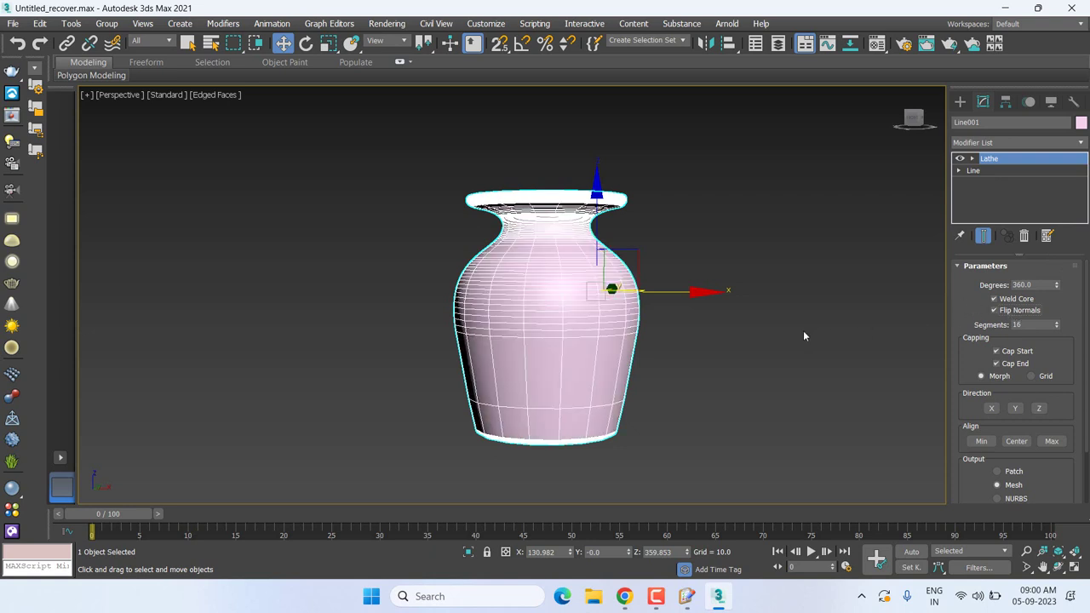
# - Test low Lathe segment counts such as 3 and 6, then raise the segments to 73
pyautogui.moveTo(803, 333); pyautogui.dragTo(795, 343, button='middle')
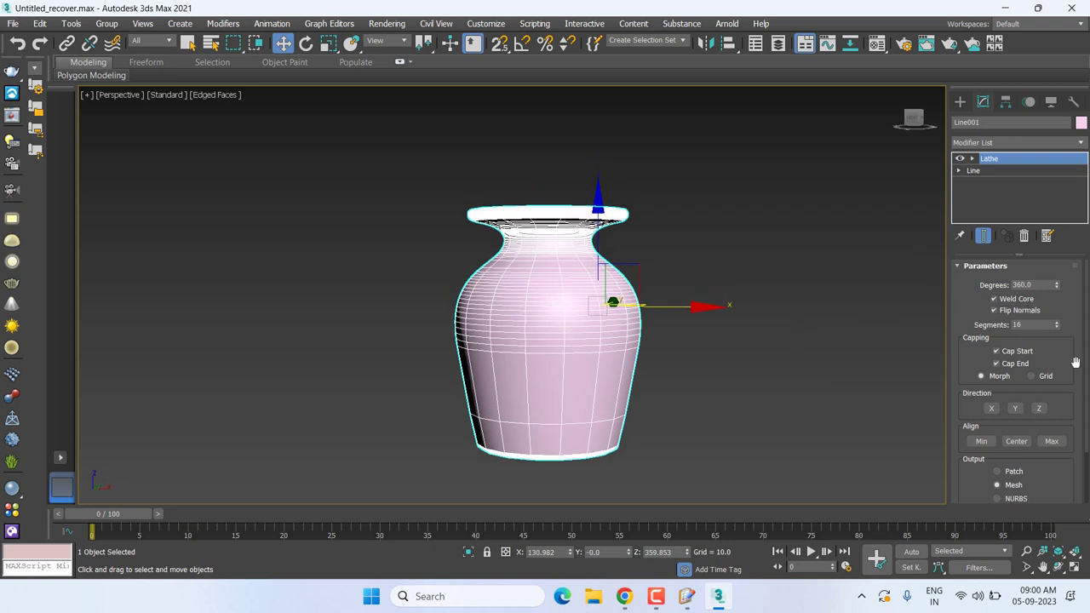
pyautogui.moveTo(1058, 325)
pyautogui.mouseDown()
pyautogui.moveTo(1062, 299)
pyautogui.moveTo(1062, 336)
pyautogui.mouseUp()
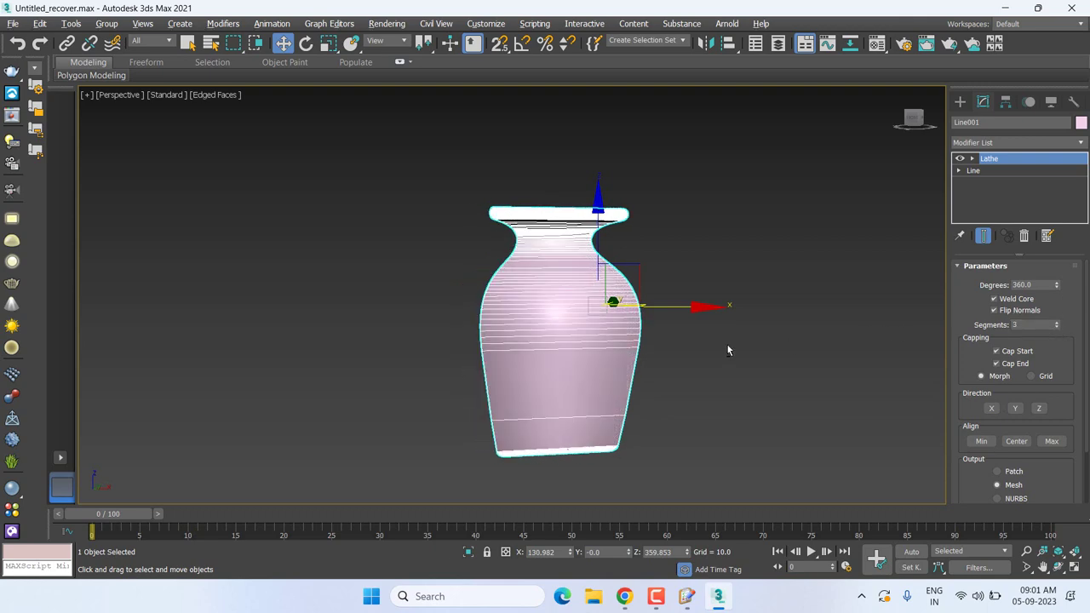
pyautogui.keyDown('alt'); pyautogui.moveTo(727, 349); pyautogui.dragTo(786, 404, button='middle'); pyautogui.keyUp('alt')
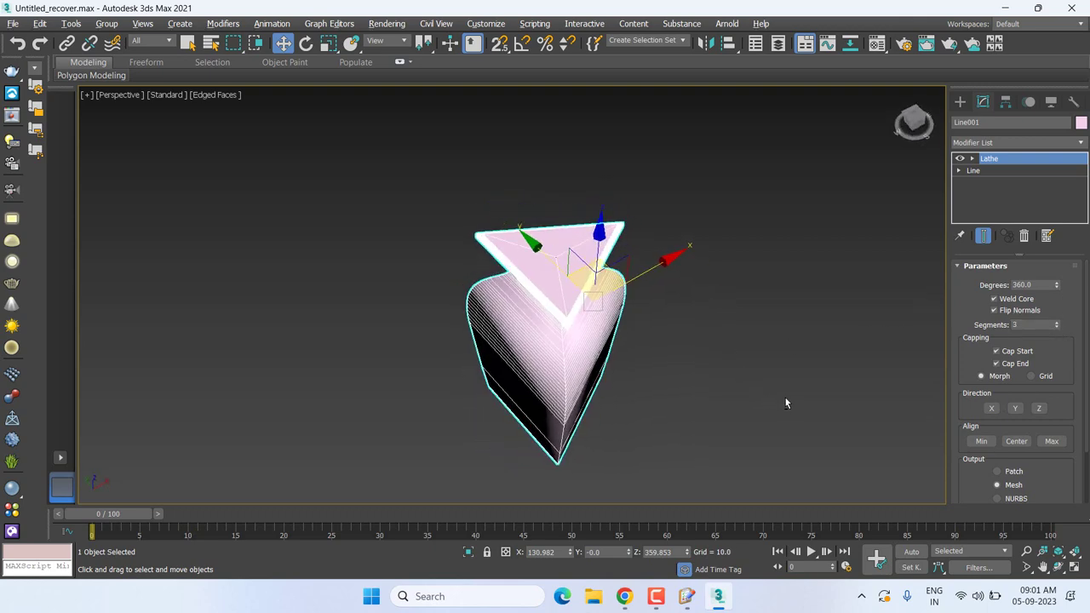
pyautogui.moveTo(1056, 327); pyautogui.dragTo(1059, 318)
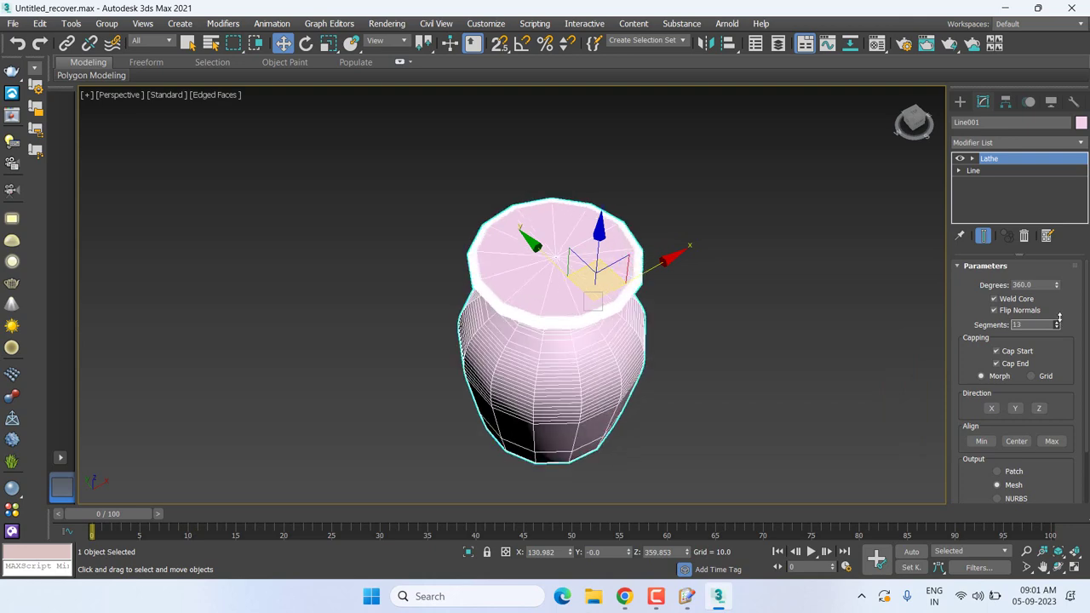
pyautogui.moveTo(1060, 317); pyautogui.dragTo(1065, 281)
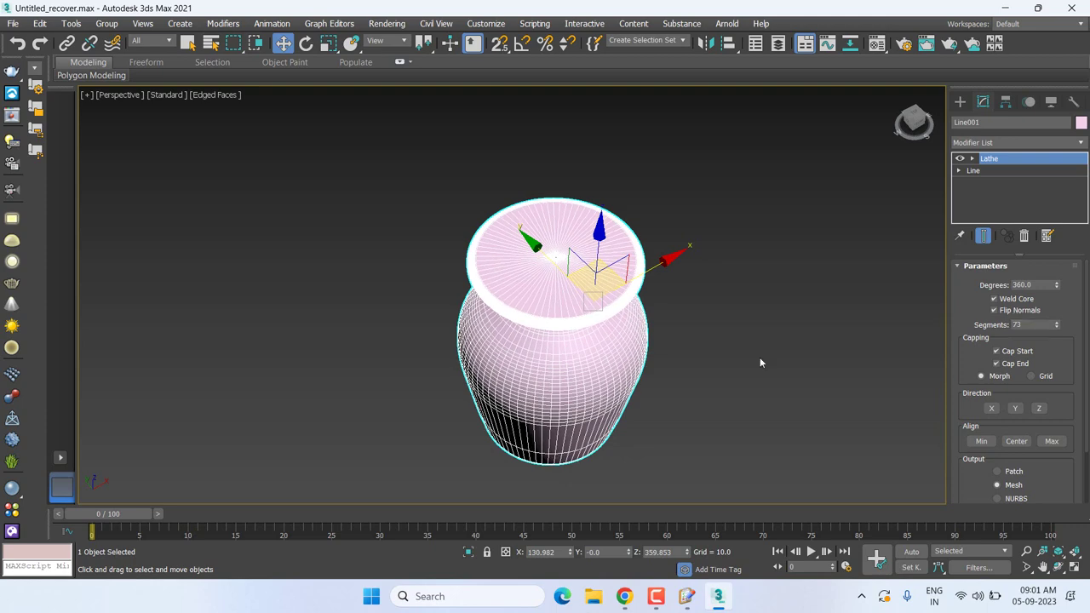
pyautogui.moveTo(760, 357)
pyautogui.mouseDown(button='middle')
pyautogui.moveTo(655, 389)
pyautogui.moveTo(602, 297)
pyautogui.moveTo(666, 331)
pyautogui.mouseUp(button='middle')
pyautogui.scroll(1, 593, 297)
pyautogui.scroll(3, 594, 297)
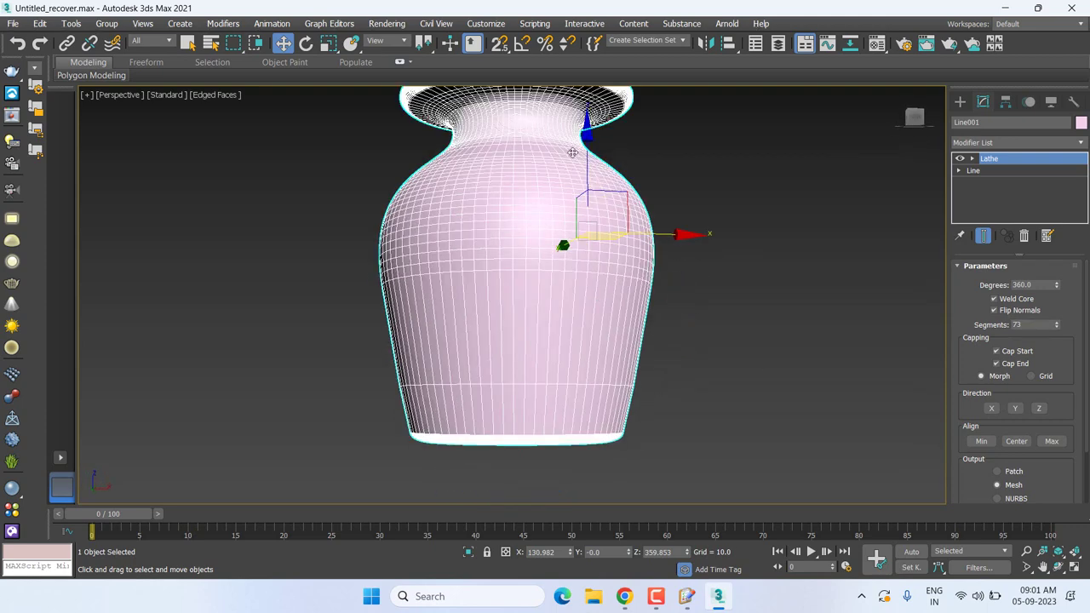
pyautogui.scroll(-1, 588, 329)
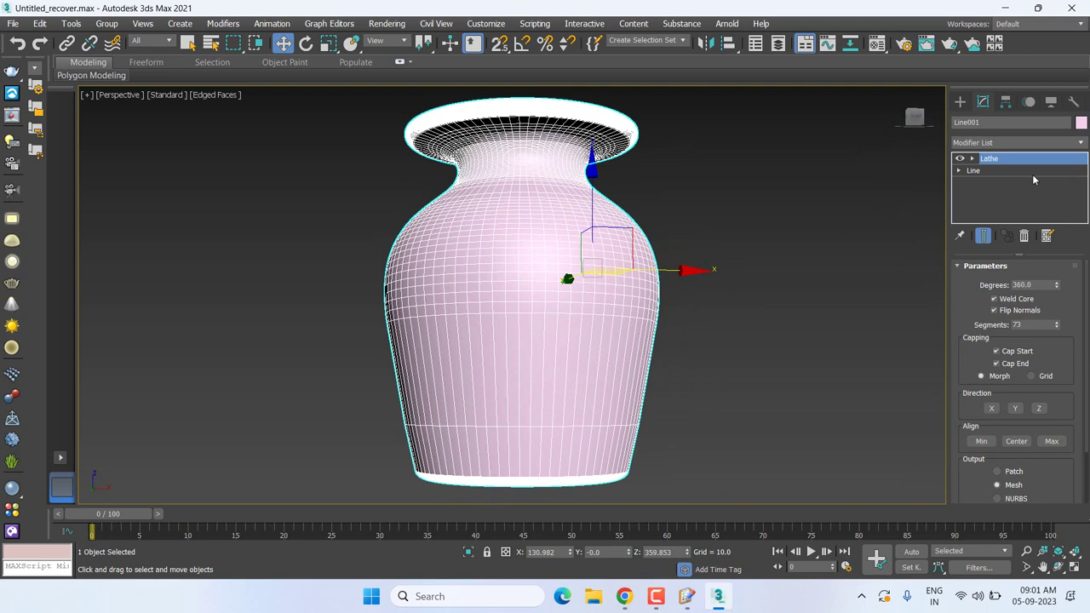
# - At Line001's Vertex level in Front view, select the two vertices at the top bend
pyautogui.click(959, 170)
pyautogui.click(981, 182)
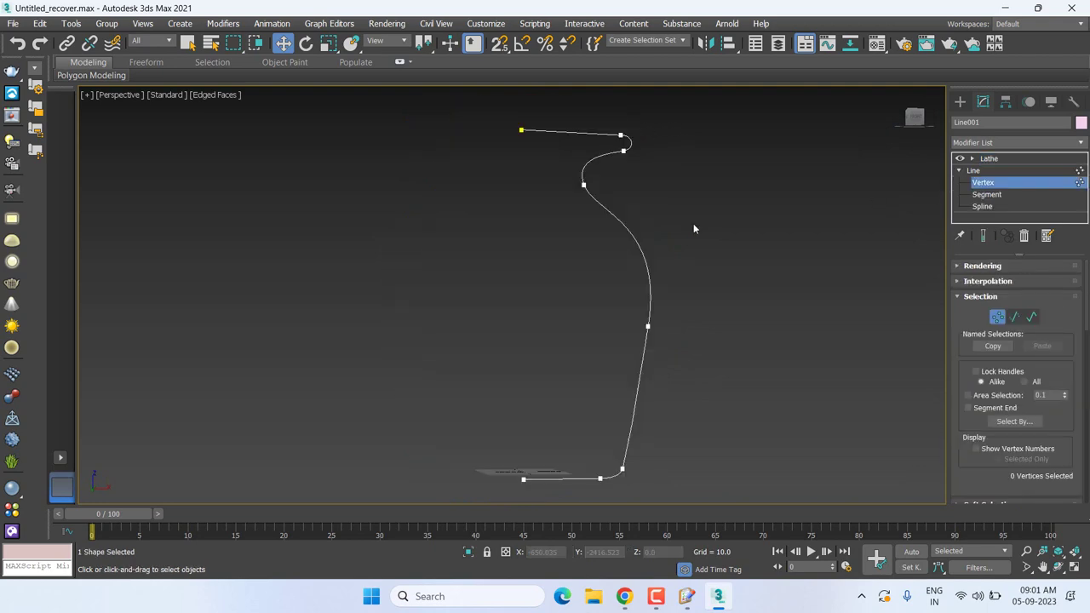
pyautogui.press('f')
pyautogui.moveTo(654, 170)
pyautogui.mouseDown()
pyautogui.moveTo(711, 217)
pyautogui.moveTo(726, 213)
pyautogui.mouseUp()
pyautogui.scroll(2, 690, 187)
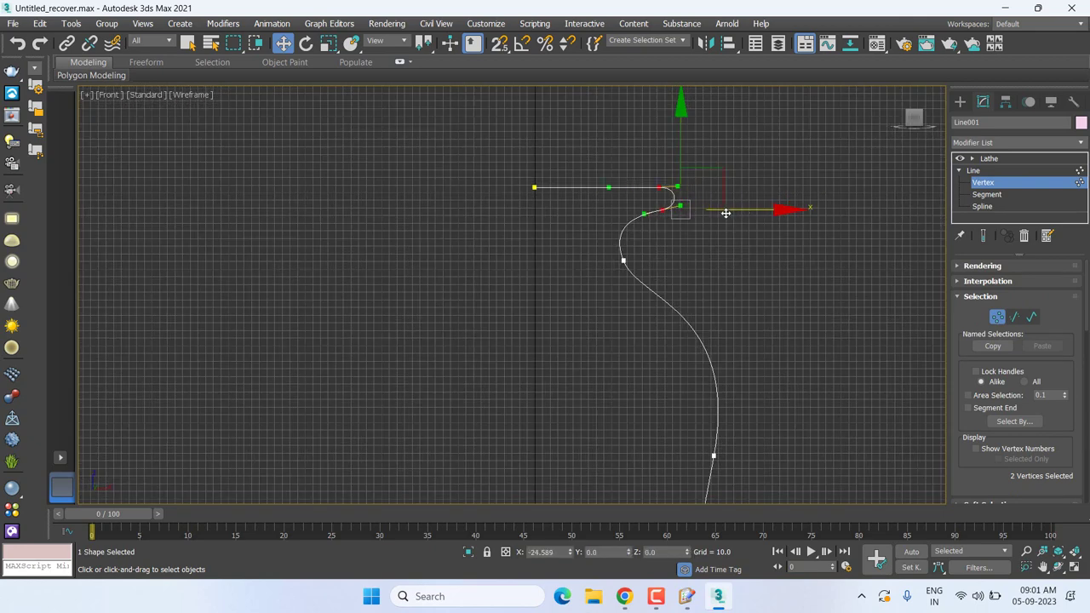
pyautogui.scroll(-3, 693, 365)
pyautogui.moveTo(695, 375); pyautogui.dragTo(699, 292, button='middle')
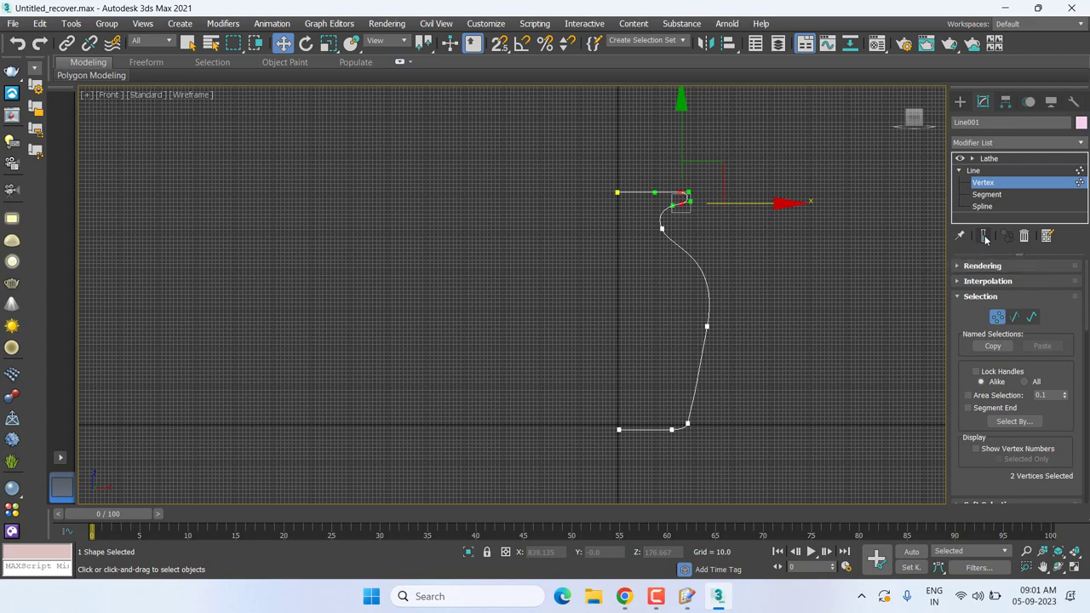
# - Turn on Show End Result and move the top vertices along X to widen the lip
pyautogui.click(984, 237)
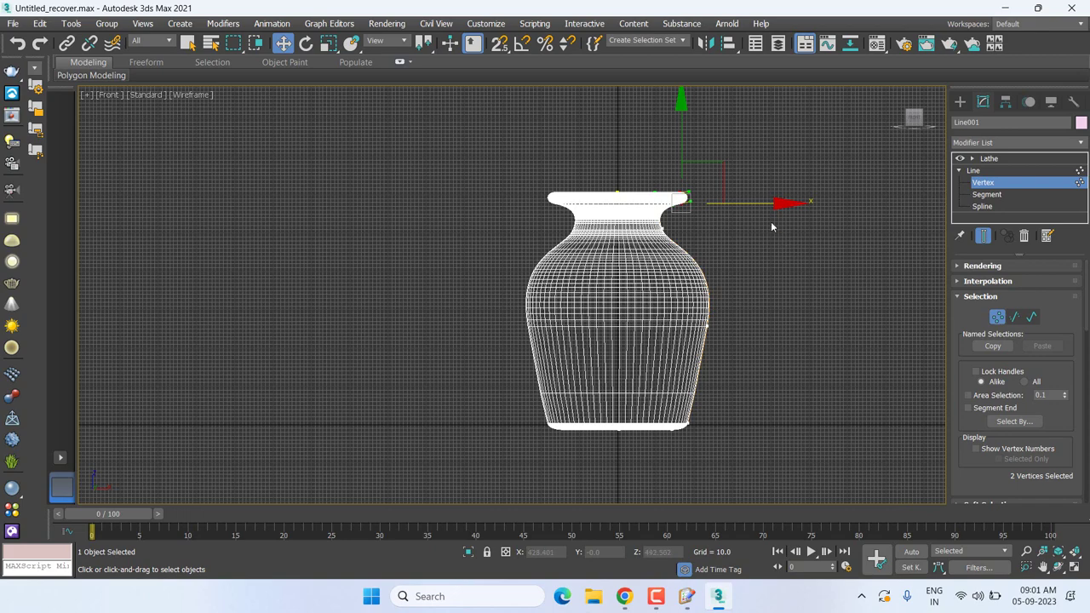
pyautogui.moveTo(766, 205); pyautogui.dragTo(760, 203)
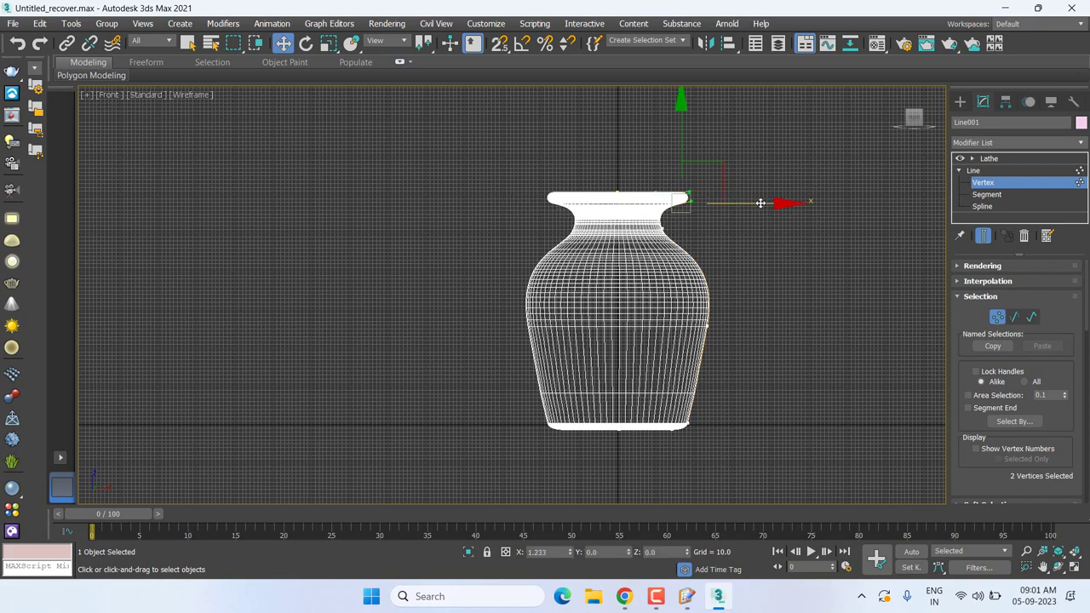
pyautogui.click(205, 95)
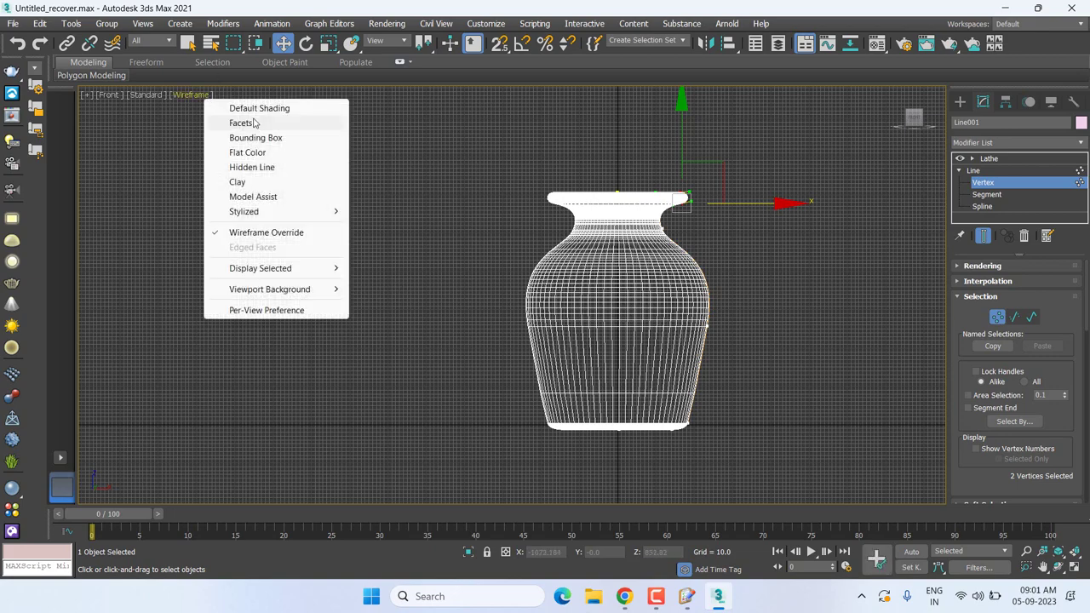
# - Switch to Default Shading, narrow the rim, and move the side vertex to reshape the body
pyautogui.click(258, 108)
pyautogui.moveTo(778, 205); pyautogui.dragTo(764, 201)
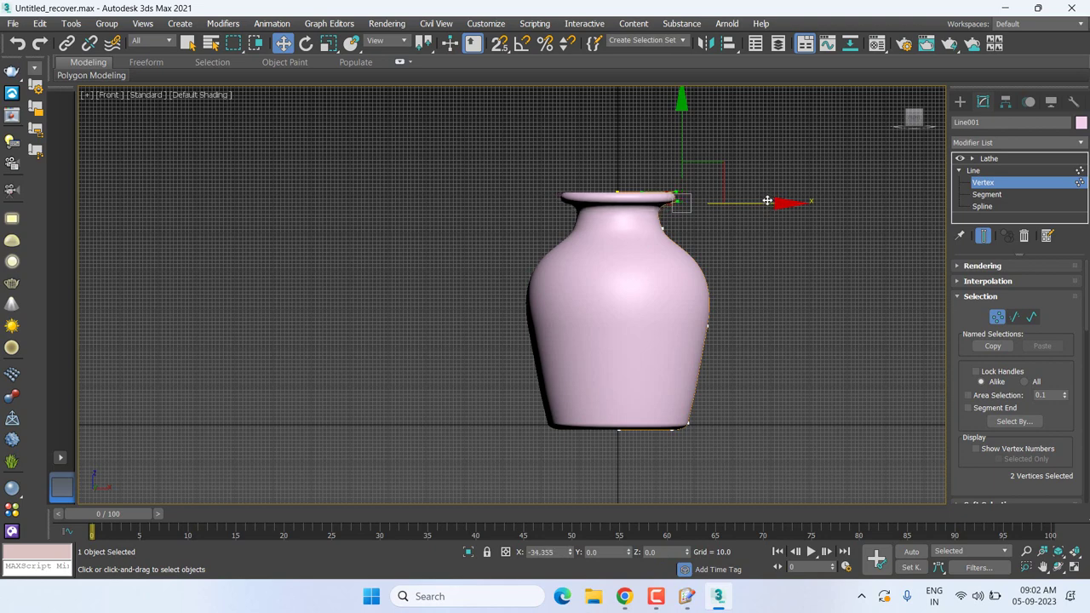
pyautogui.moveTo(739, 308); pyautogui.dragTo(703, 345)
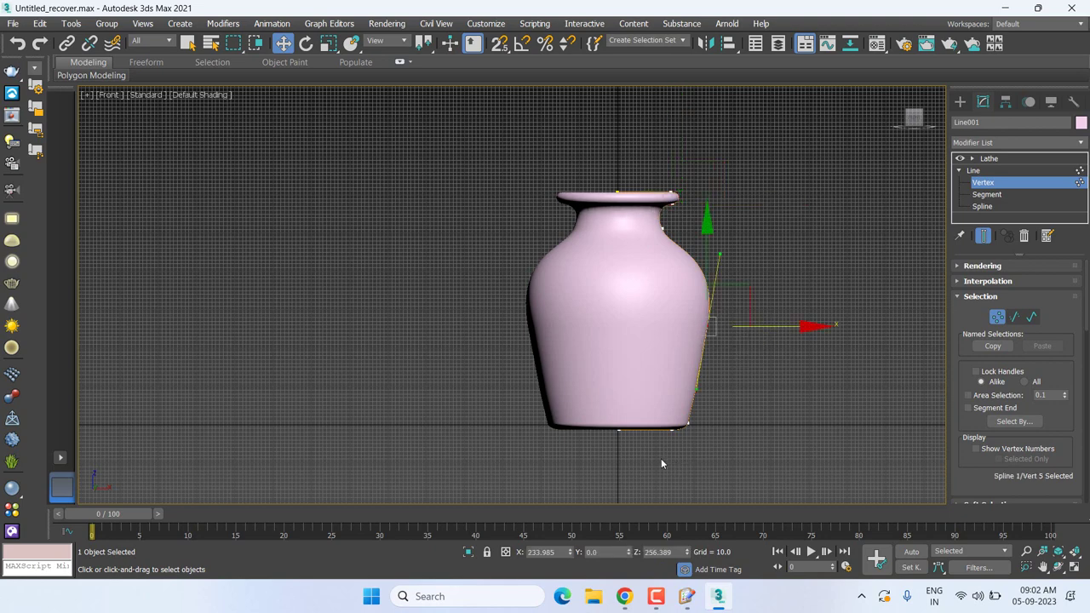
pyautogui.moveTo(657, 446)
pyautogui.mouseDown()
pyautogui.moveTo(716, 397)
pyautogui.moveTo(743, 421)
pyautogui.mouseUp()
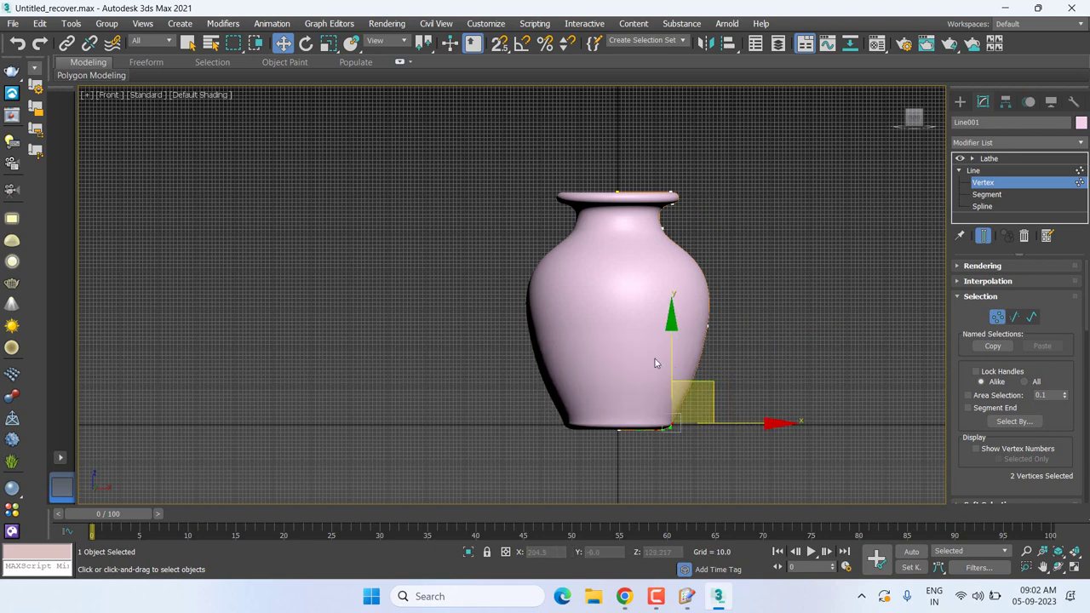
pyautogui.moveTo(690, 313)
pyautogui.mouseDown()
pyautogui.moveTo(726, 341)
pyautogui.moveTo(698, 310)
pyautogui.moveTo(790, 333)
pyautogui.mouseUp()
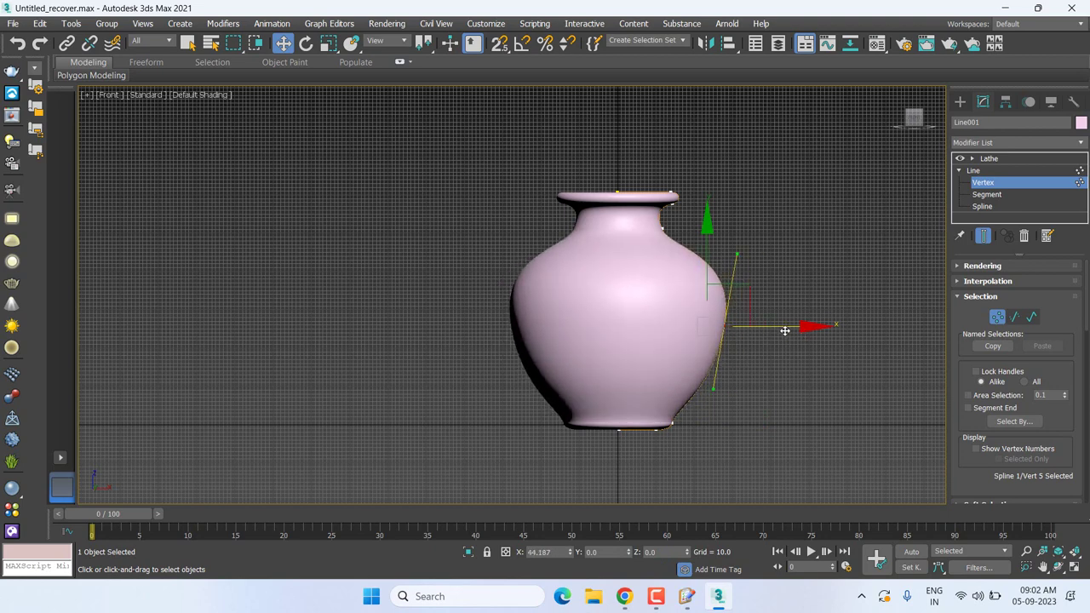
pyautogui.moveTo(784, 330)
pyautogui.mouseDown()
pyautogui.moveTo(723, 303)
pyautogui.moveTo(752, 311)
pyautogui.moveTo(728, 310)
pyautogui.mouseUp()
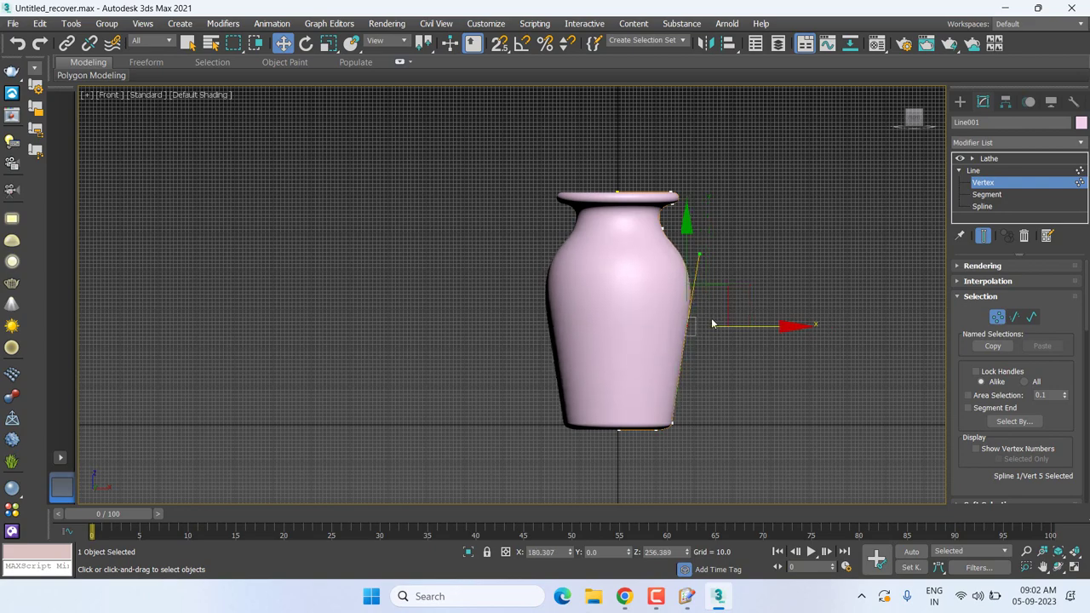
# - Return to the Lathe level and view the slimmer vase from above in Perspective
pyautogui.moveTo(699, 311); pyautogui.dragTo(702, 327, button='middle')
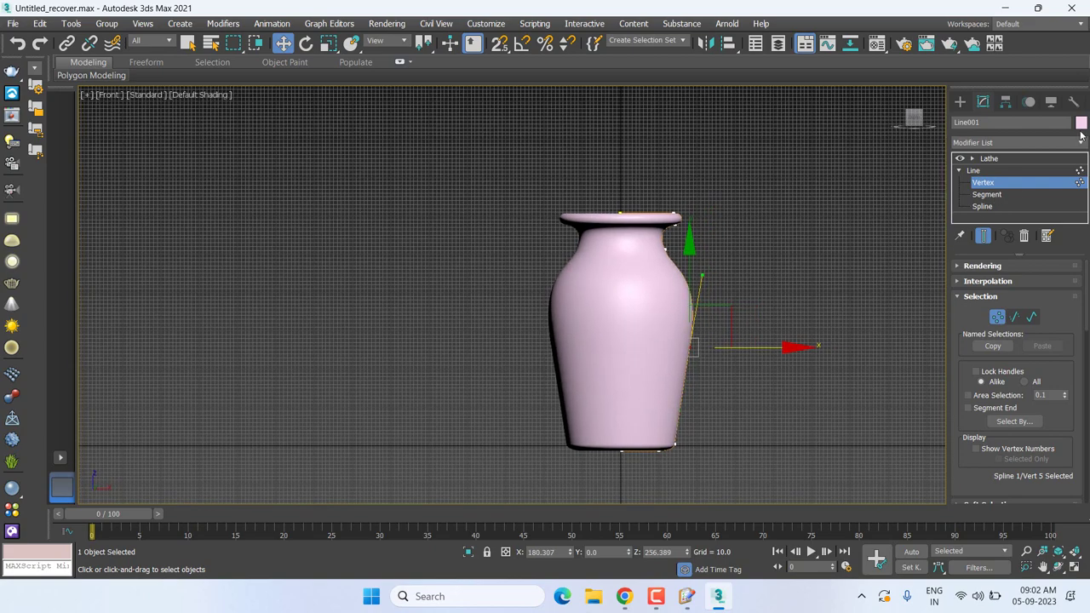
pyautogui.click(987, 158)
pyautogui.press('p')
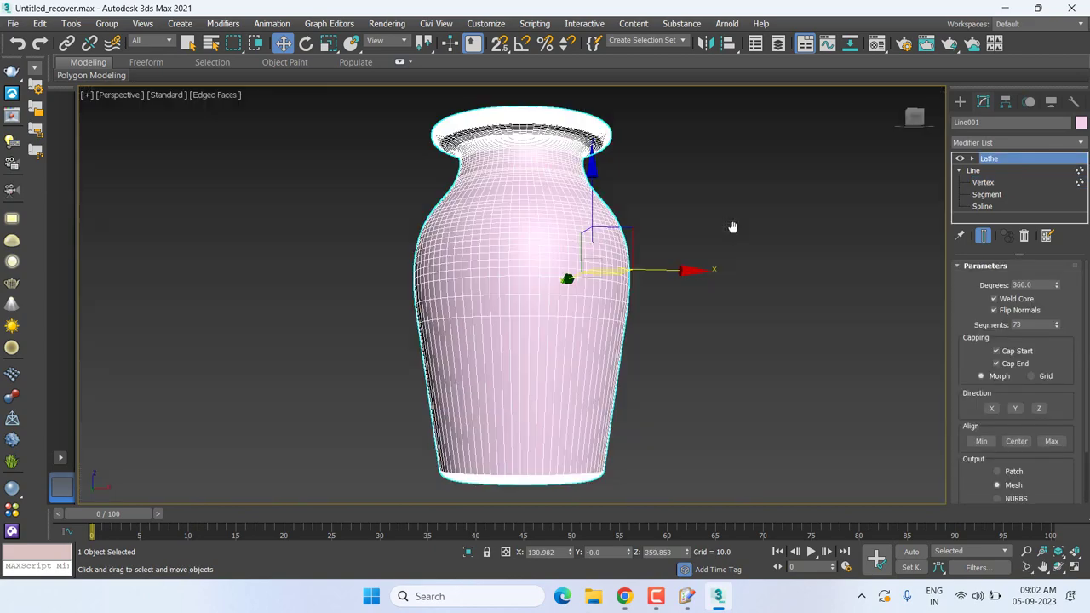
pyautogui.scroll(2, 736, 235)
pyautogui.moveTo(736, 235)
pyautogui.keyDown('alt'); pyautogui.mouseDown(button='middle')
pyautogui.moveTo(767, 289)
pyautogui.moveTo(806, 309)
pyautogui.mouseUp(button='middle'); pyautogui.keyUp('alt')
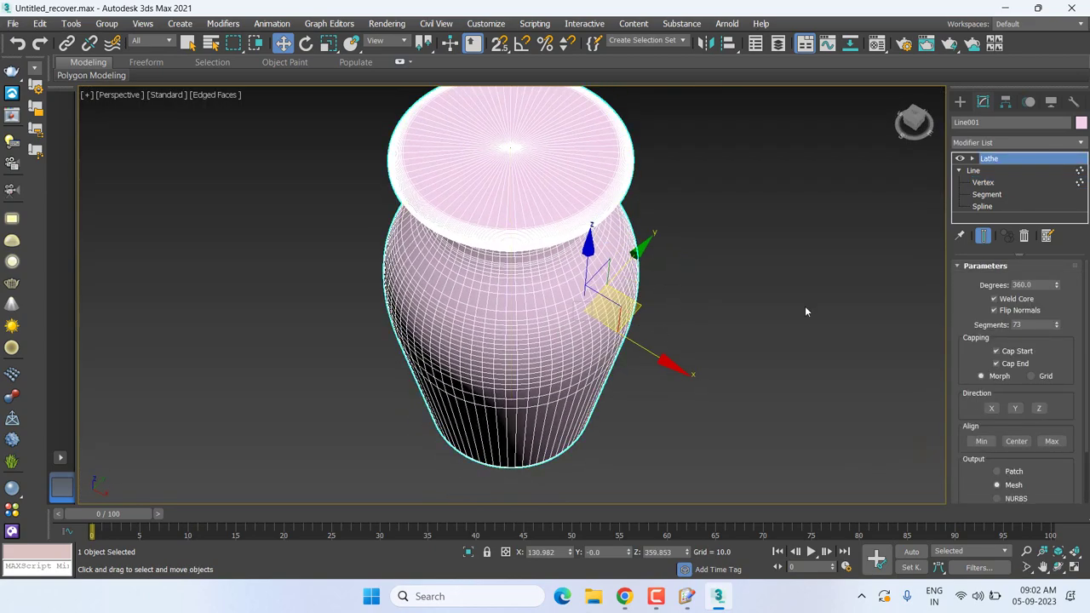
pyautogui.click(806, 309)
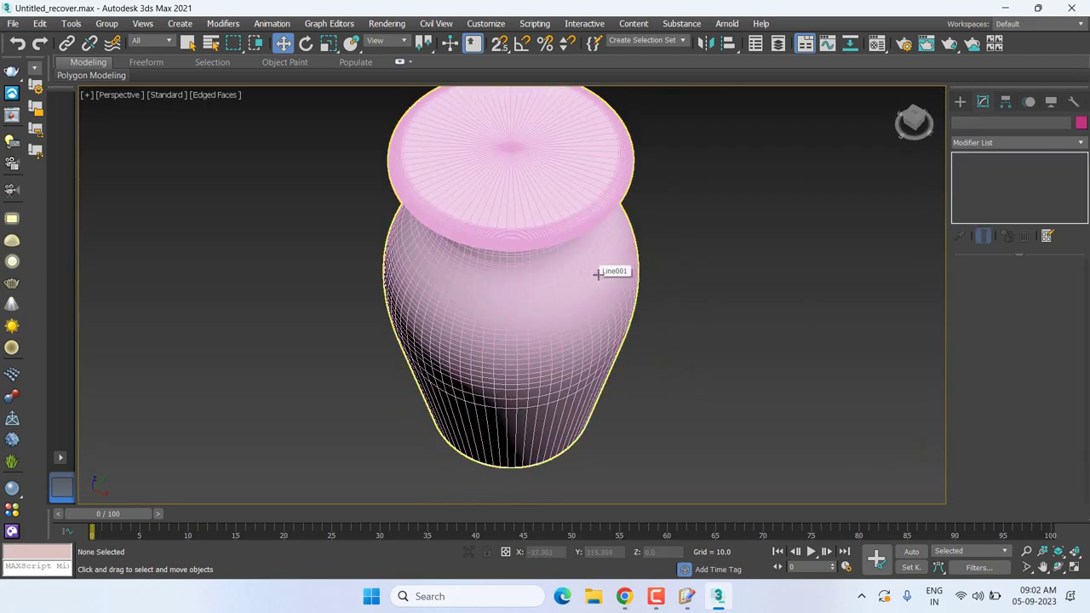
# - Reselect the vase, enter Vertex mode in Front view, and turn off Show End Result
pyautogui.click(589, 274)
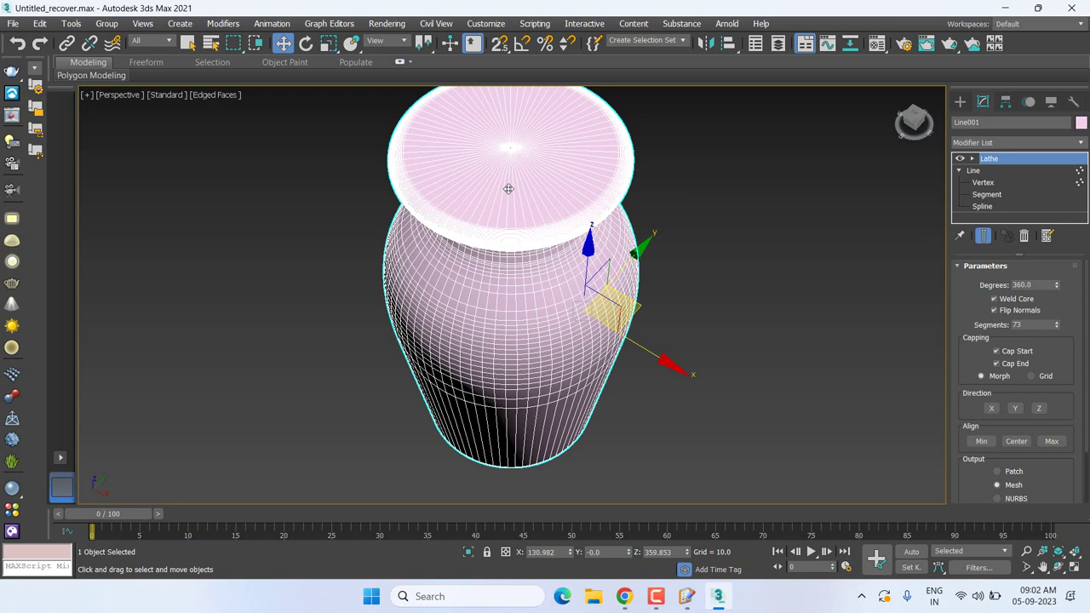
pyautogui.click(983, 182)
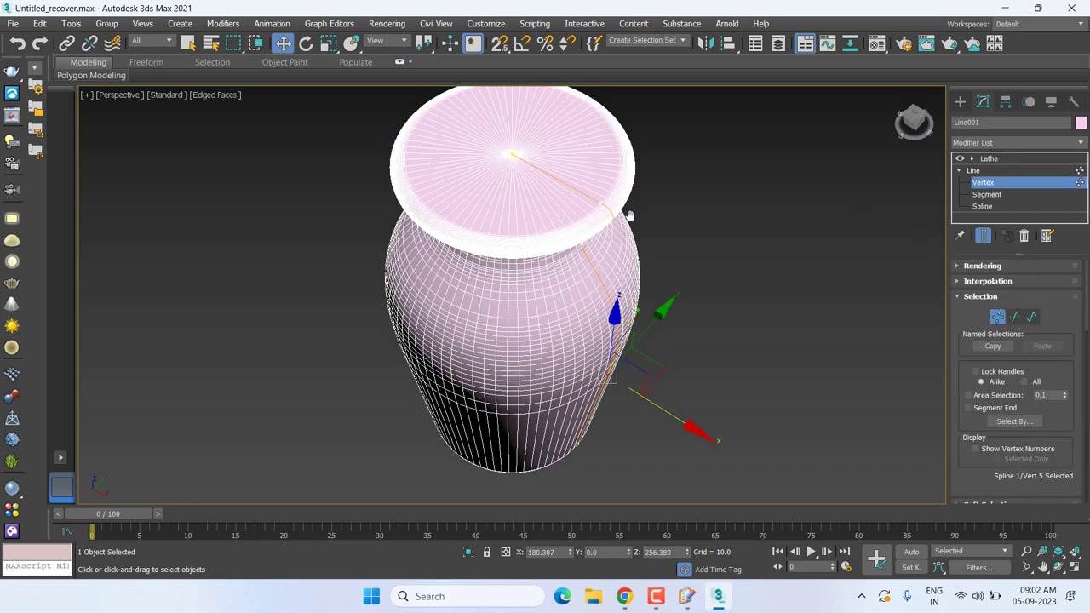
pyautogui.press('f')
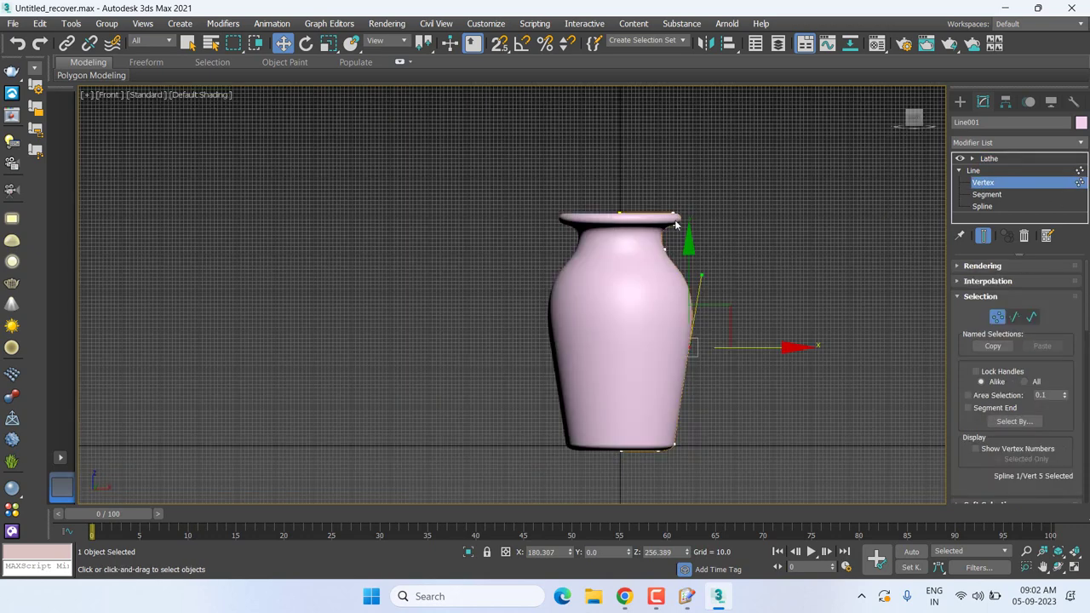
pyautogui.scroll(4, 626, 225)
pyautogui.moveTo(624, 217); pyautogui.dragTo(588, 216, button='middle')
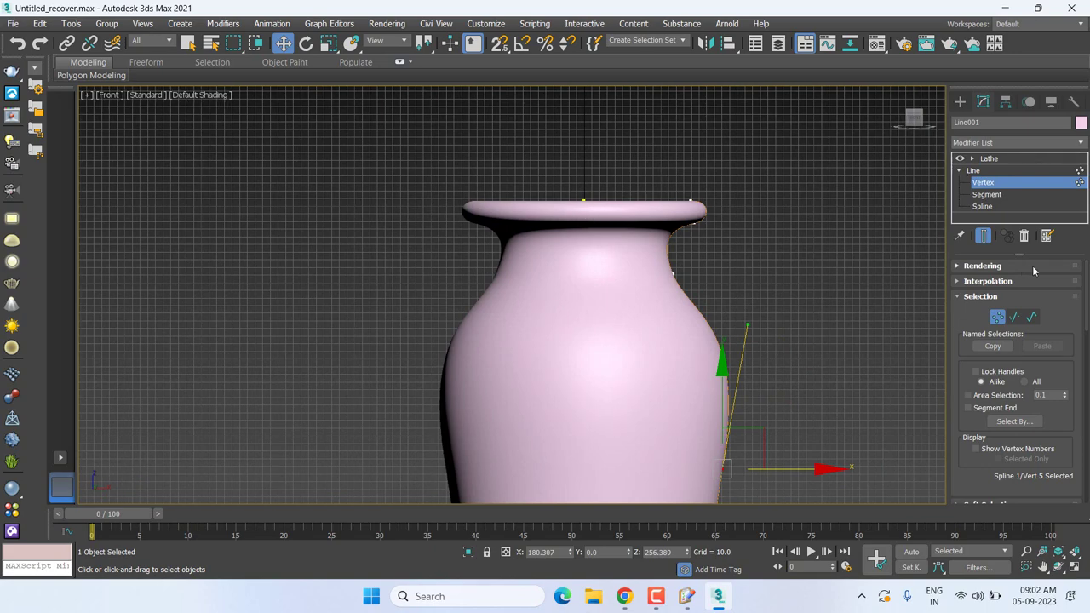
pyautogui.click(983, 235)
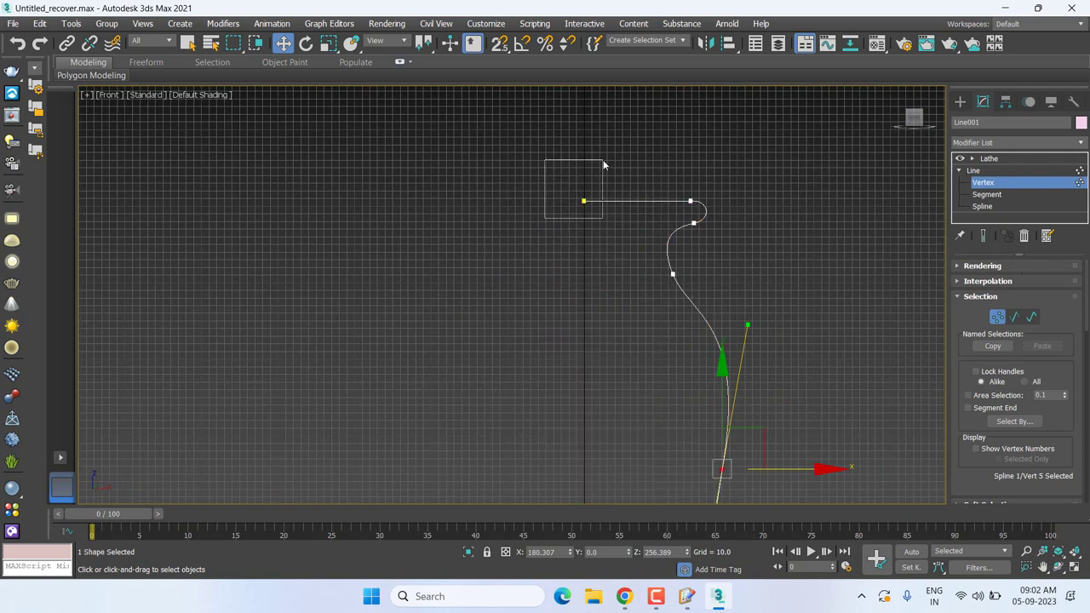
# - Drag the lip's end vertex down inside the neck to curl a rolled lip, then return to Lathe
pyautogui.moveTo(603, 159); pyautogui.dragTo(606, 169)
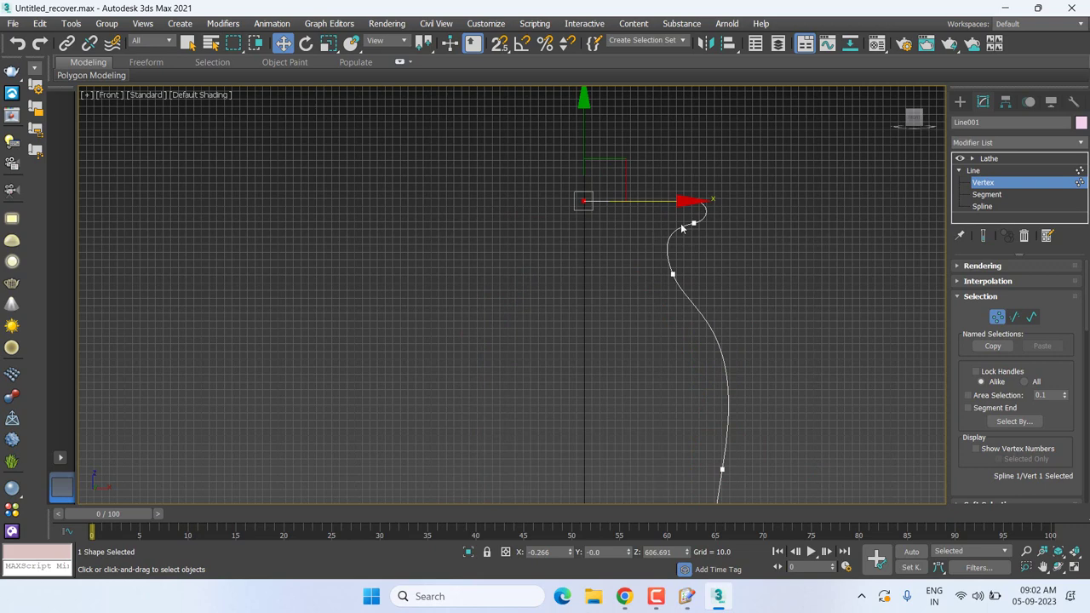
pyautogui.scroll(3, 683, 228)
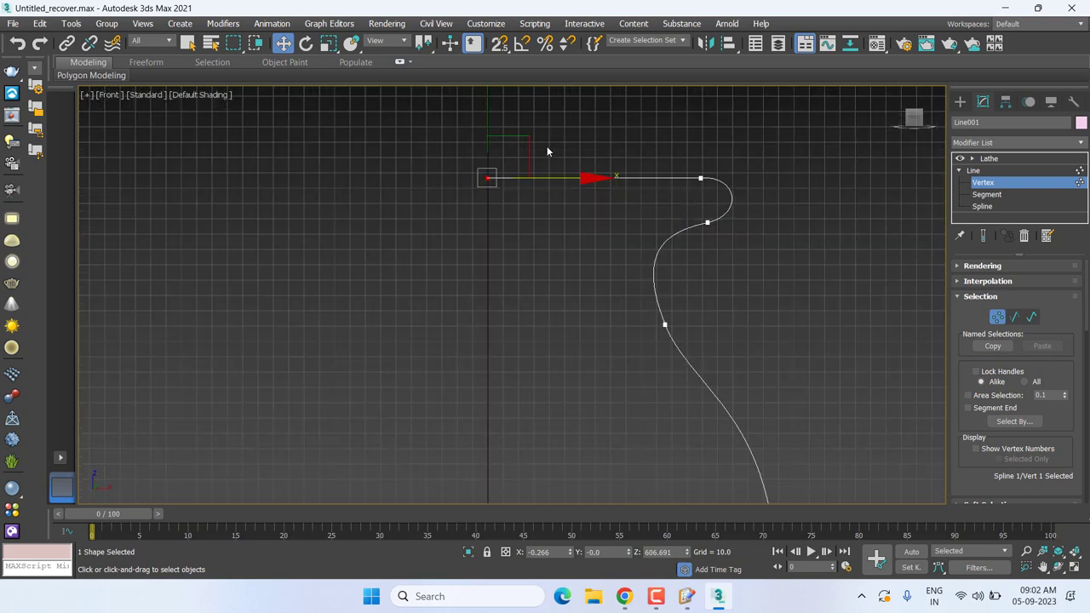
pyautogui.moveTo(528, 145)
pyautogui.mouseDown()
pyautogui.moveTo(673, 260)
pyautogui.moveTo(699, 321)
pyautogui.moveTo(646, 199)
pyautogui.mouseUp()
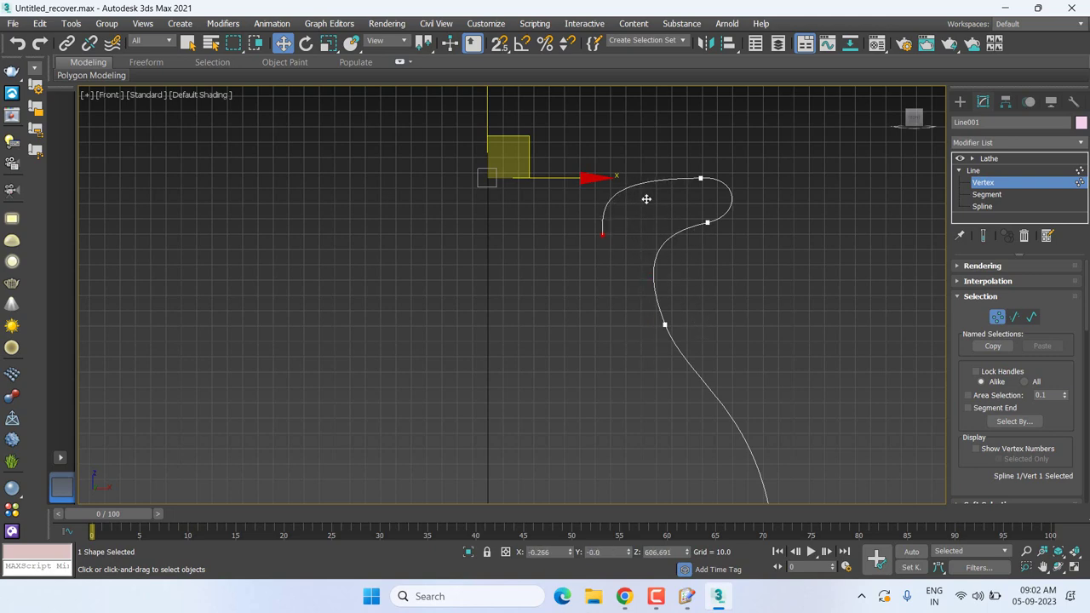
pyautogui.press('Delete')
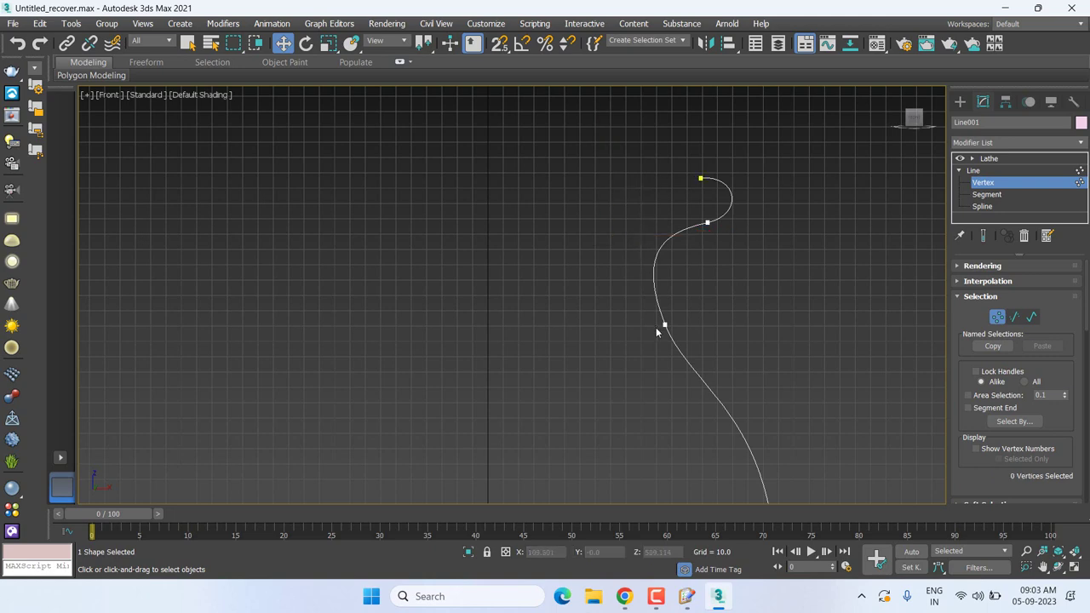
pyautogui.hotkey('ctrl', 'z')
pyautogui.moveTo(640, 192); pyautogui.dragTo(688, 318)
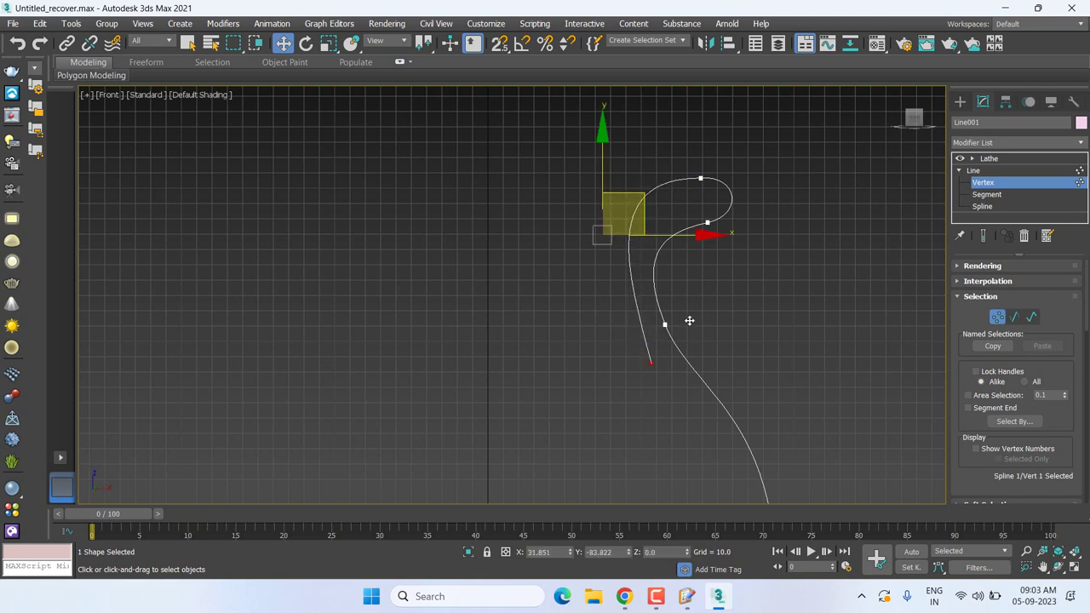
pyautogui.click(1060, 160)
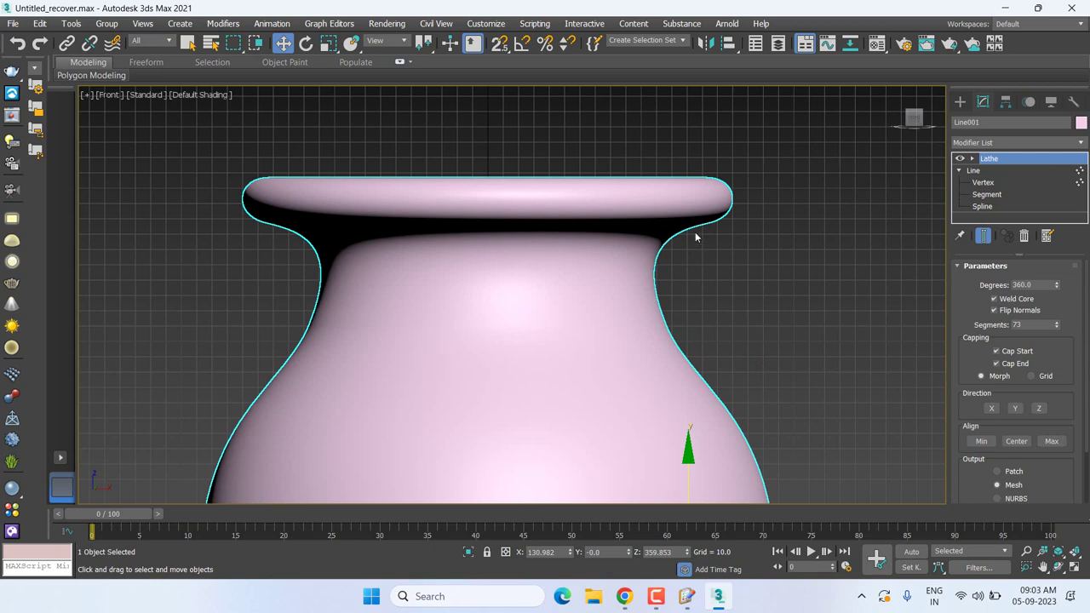
# - Inspect the lathed vase mesh in Perspective with Show End Result on at Vertex level
pyautogui.press('p')
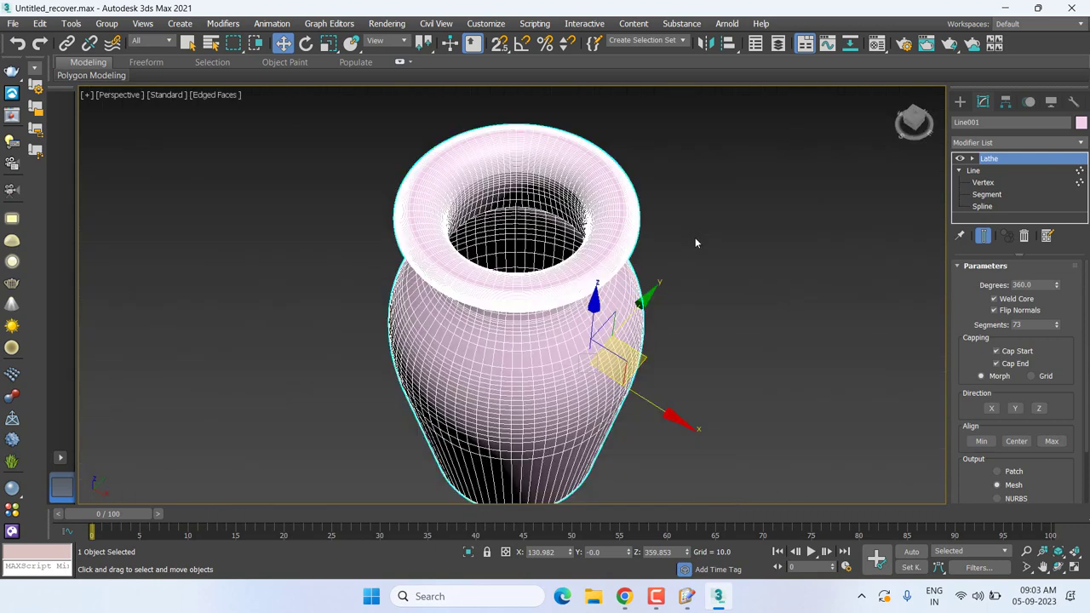
pyautogui.click(983, 182)
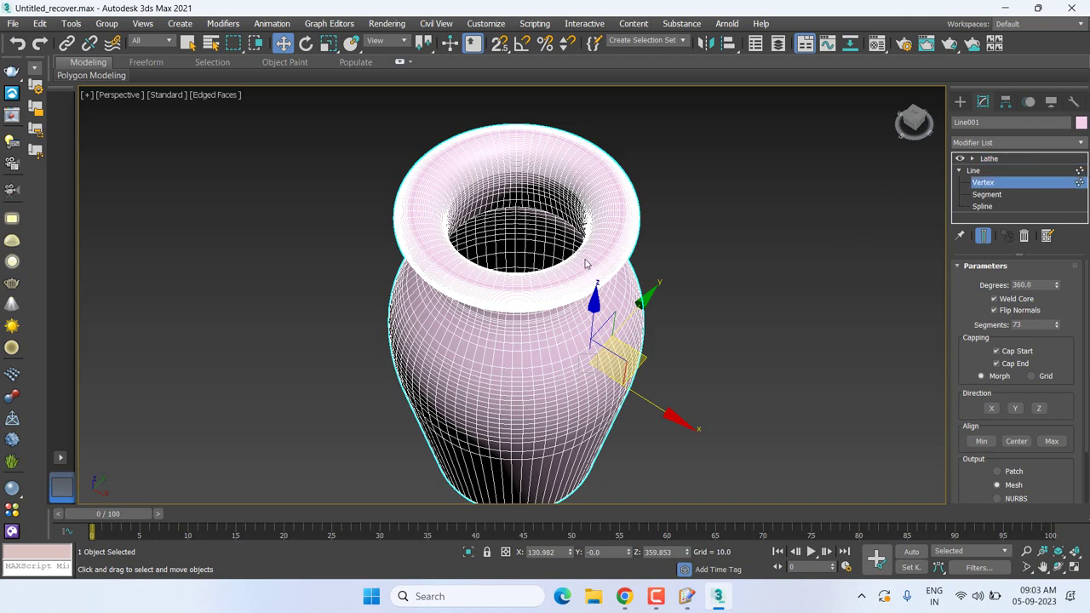
pyautogui.click(590, 255)
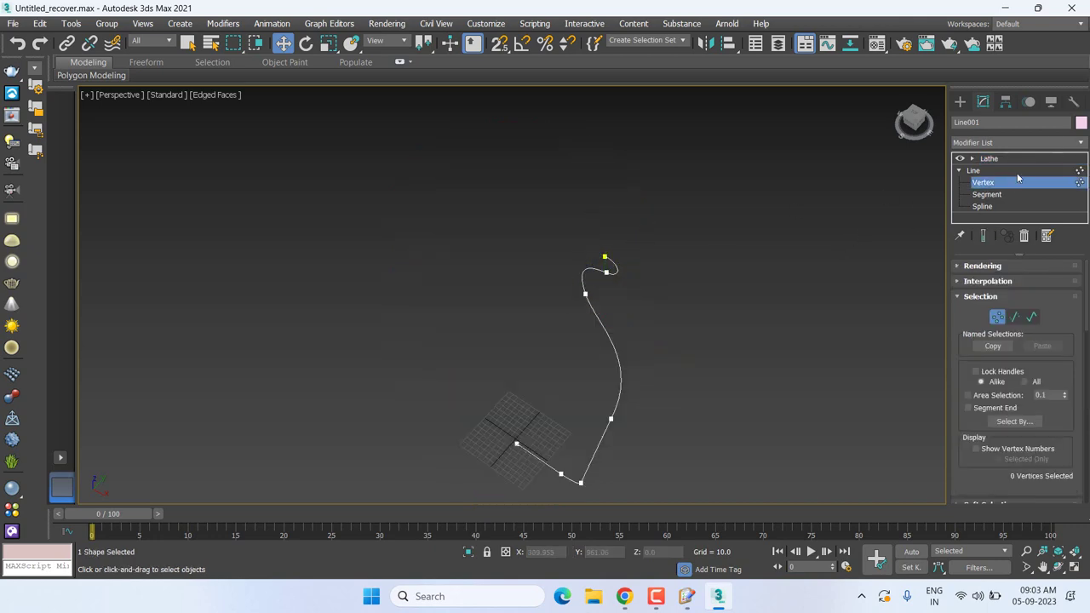
pyautogui.click(984, 238)
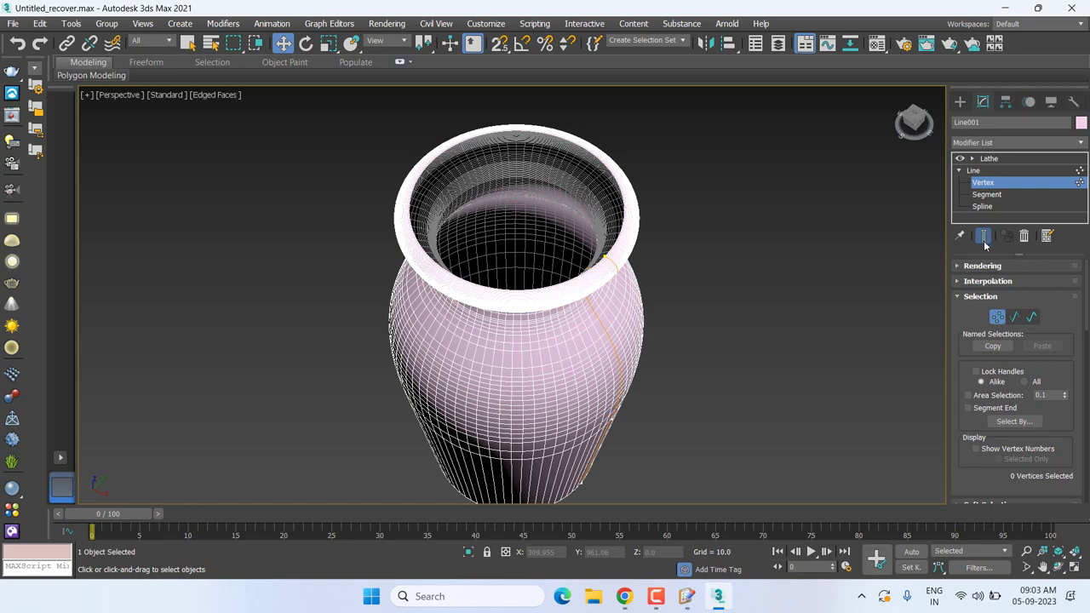
pyautogui.scroll(3, 669, 249)
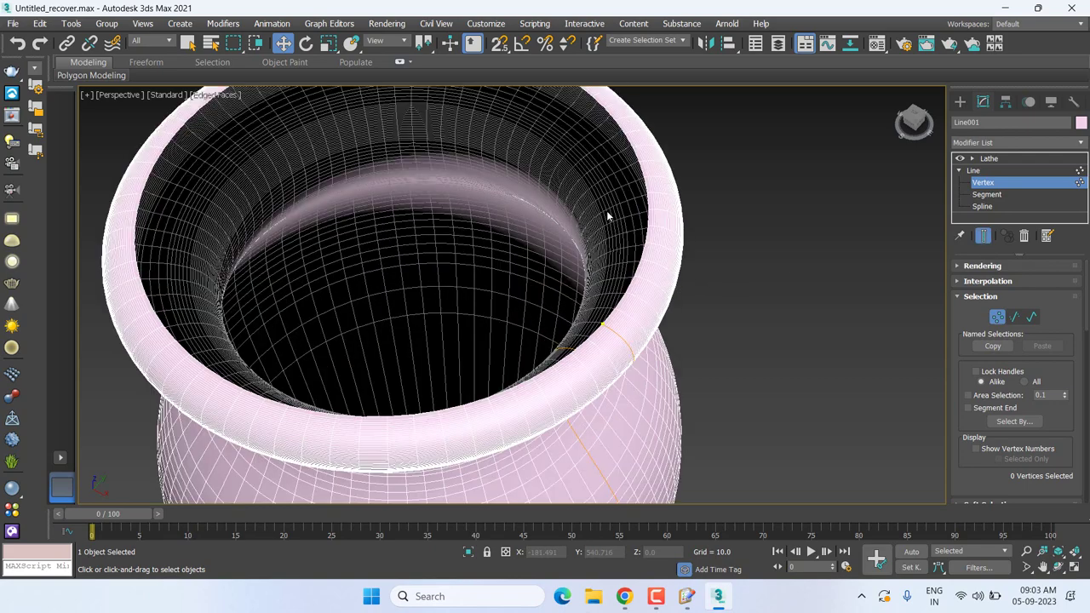
pyautogui.scroll(1, 613, 281)
pyautogui.scroll(-1, 629, 271)
pyautogui.scroll(-2, 638, 260)
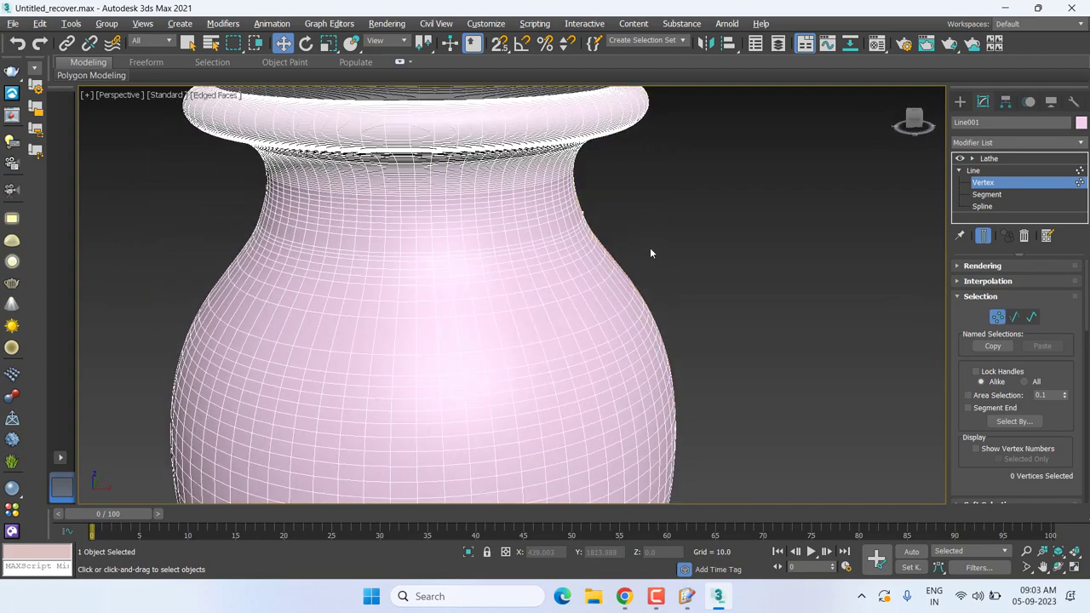
pyautogui.scroll(-1, 654, 268)
pyautogui.scroll(2, 562, 201)
pyautogui.scroll(2, 554, 170)
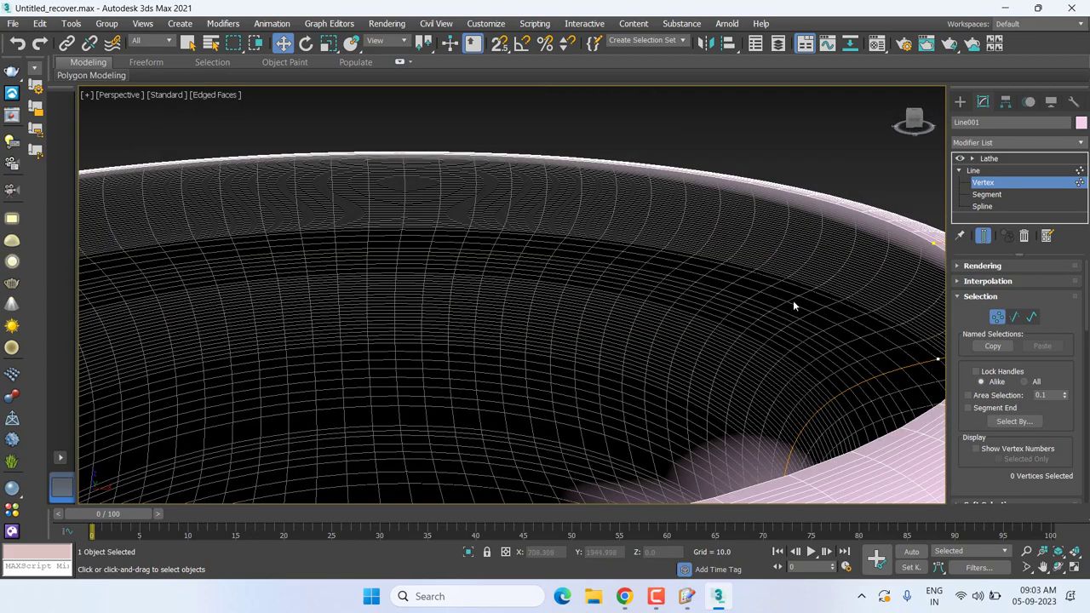
pyautogui.scroll(-2, 793, 305)
pyautogui.scroll(-1, 707, 273)
# - Add a Shell modifier with Outer Amount 1.0 above the Lathe
pyautogui.click(1016, 160)
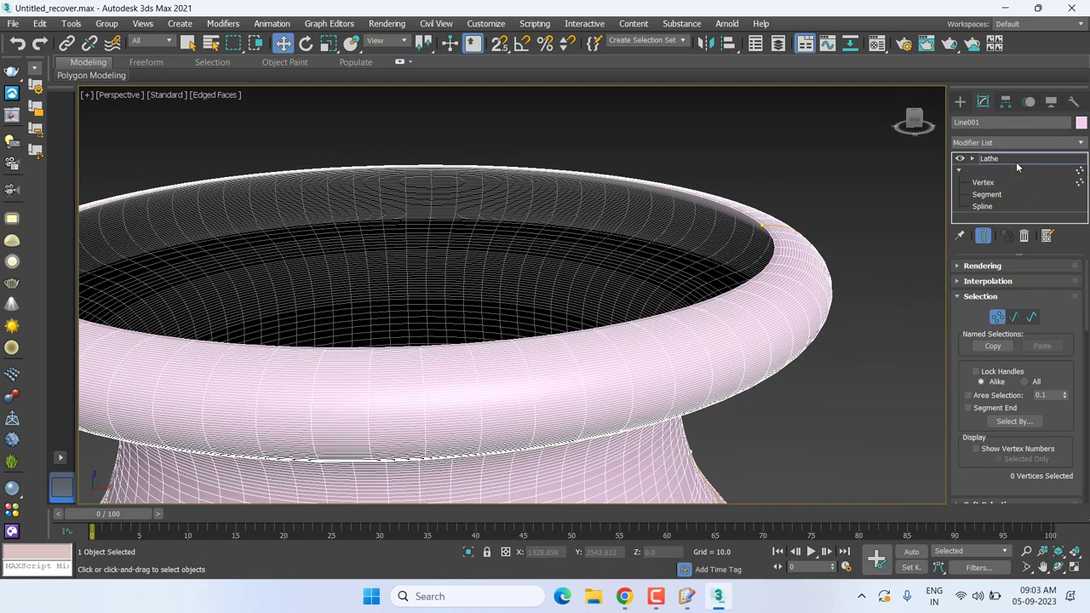
pyautogui.click(1016, 160)
pyautogui.click(894, 213)
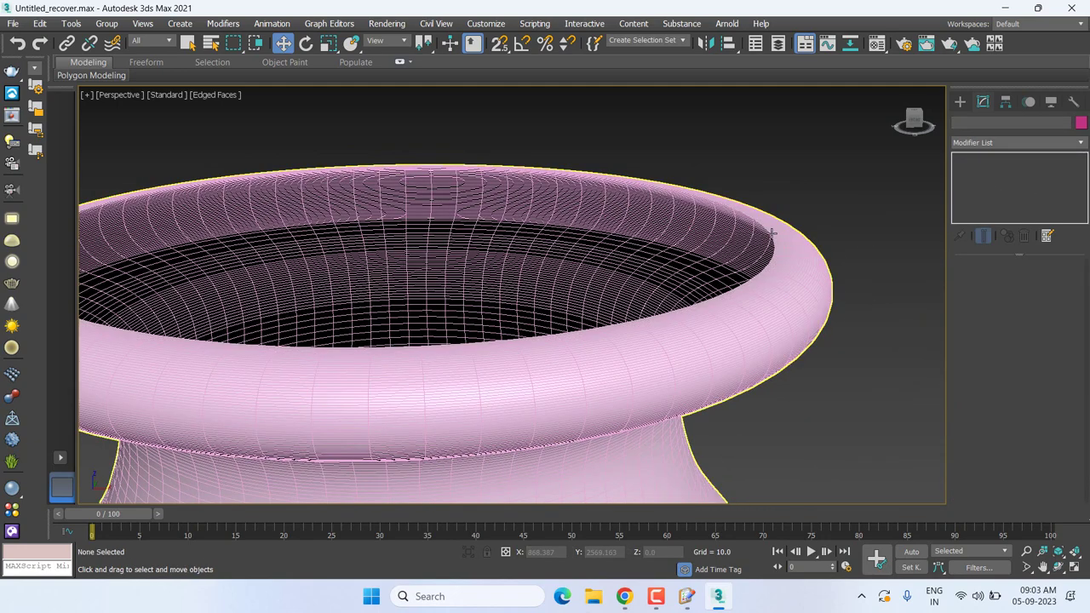
pyautogui.click(772, 232)
pyautogui.click(1046, 144)
pyautogui.scroll(-1, 1046, 161)
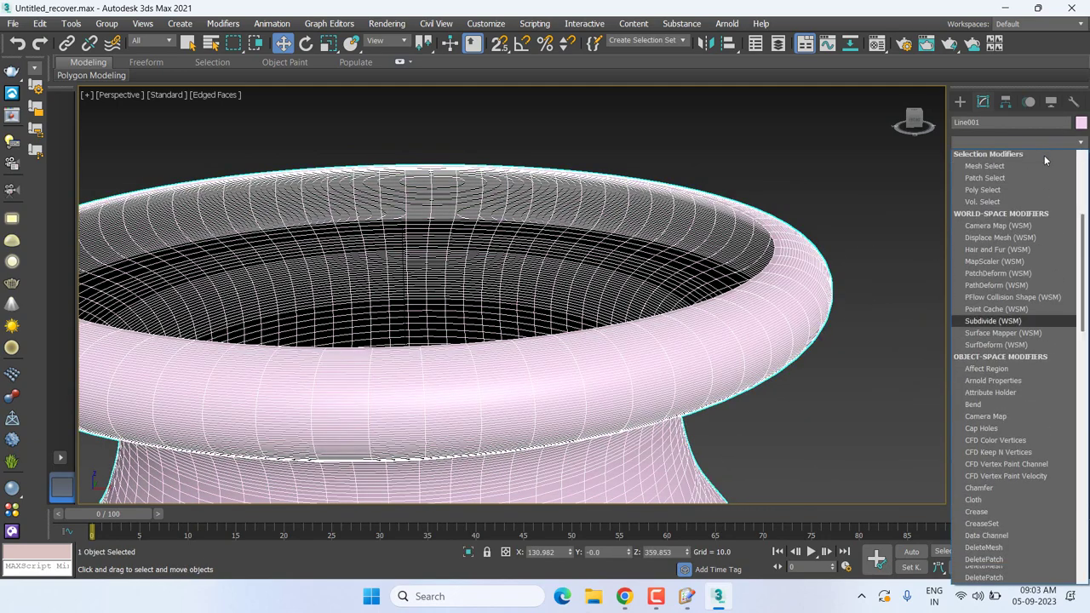
pyautogui.write('sh')
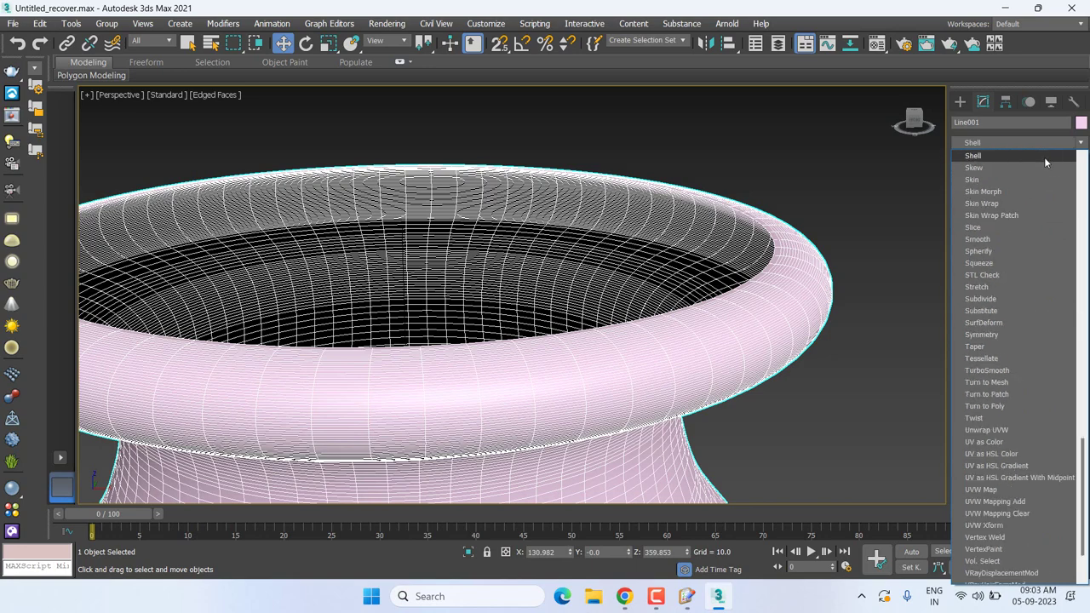
pyautogui.click(1006, 156)
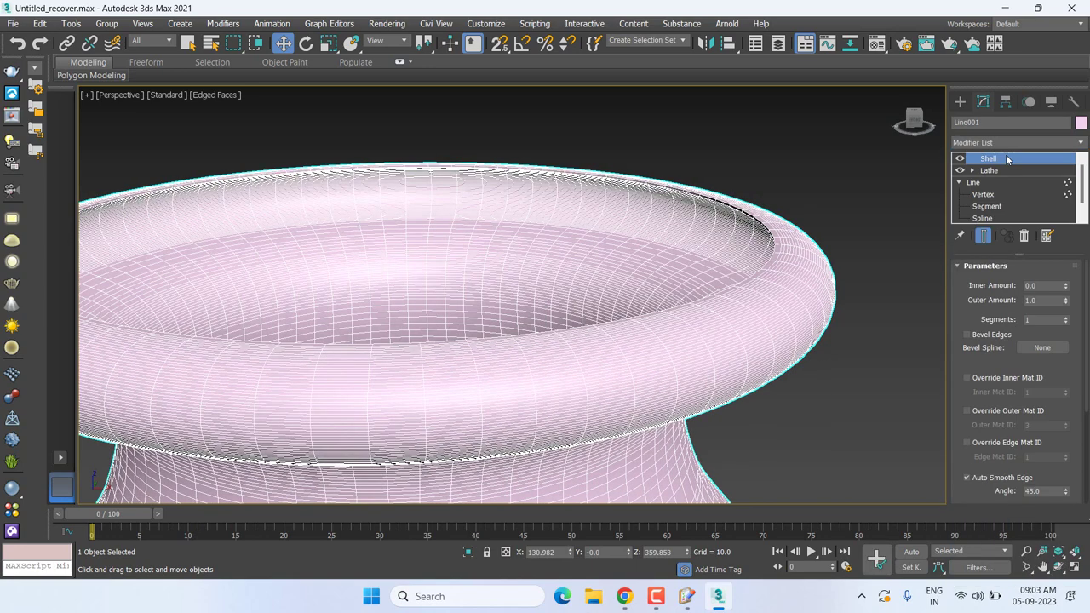
pyautogui.click(830, 173)
pyautogui.scroll(2, 830, 173)
pyautogui.scroll(3, 771, 247)
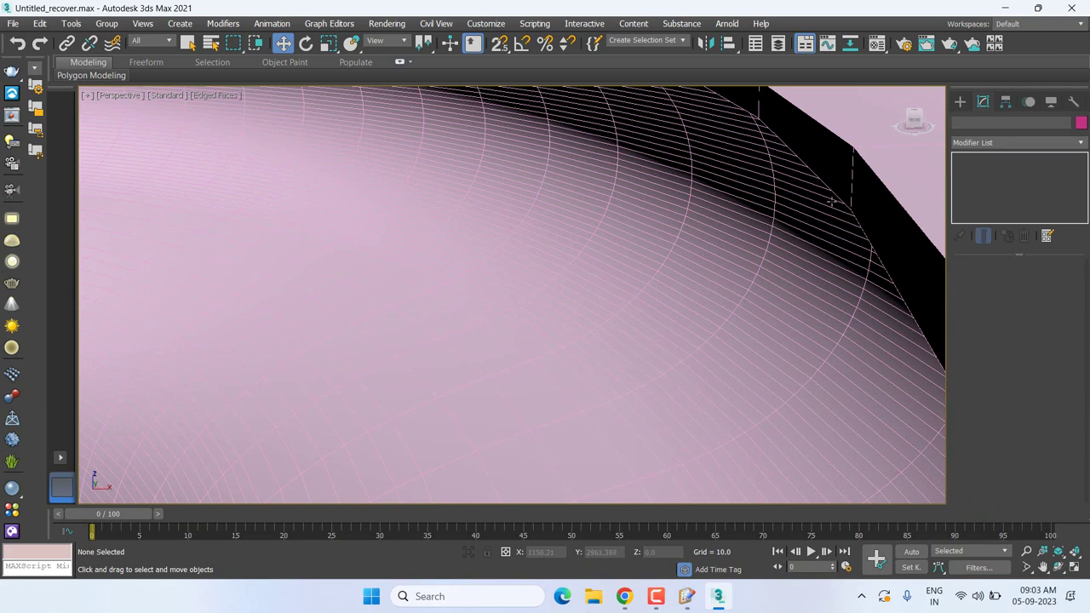
pyautogui.scroll(-5, 830, 202)
pyautogui.scroll(-3, 418, 178)
# - Draw a test plane beside the vase and centre the view on it
pyautogui.click(960, 101)
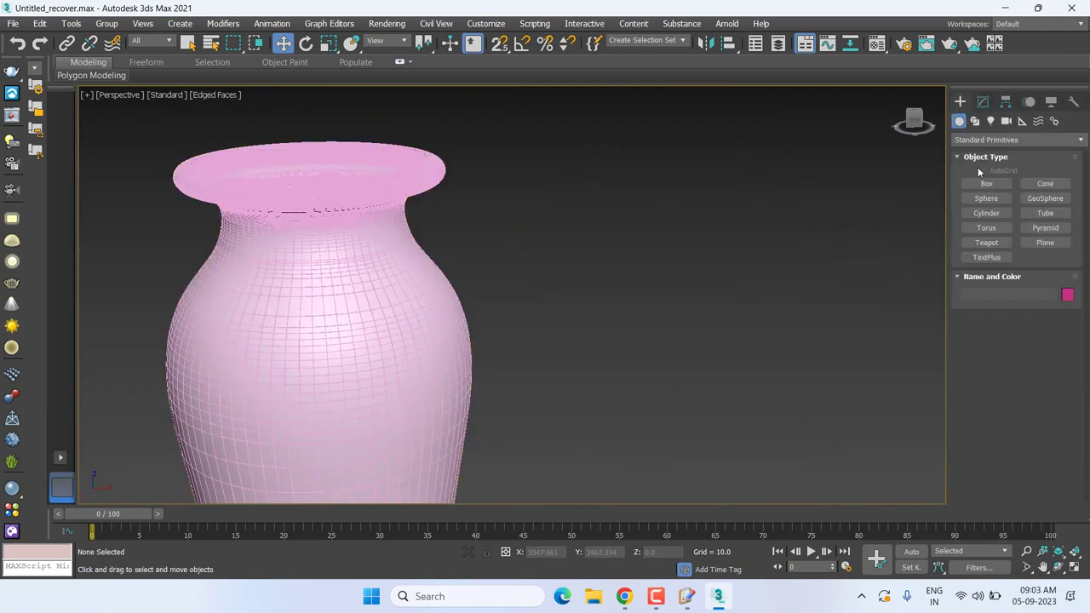
pyautogui.click(1045, 241)
pyautogui.scroll(-5, 594, 372)
pyautogui.moveTo(545, 391)
pyautogui.mouseDown()
pyautogui.moveTo(621, 420)
pyautogui.moveTo(849, 451)
pyautogui.mouseUp()
pyautogui.press('w')
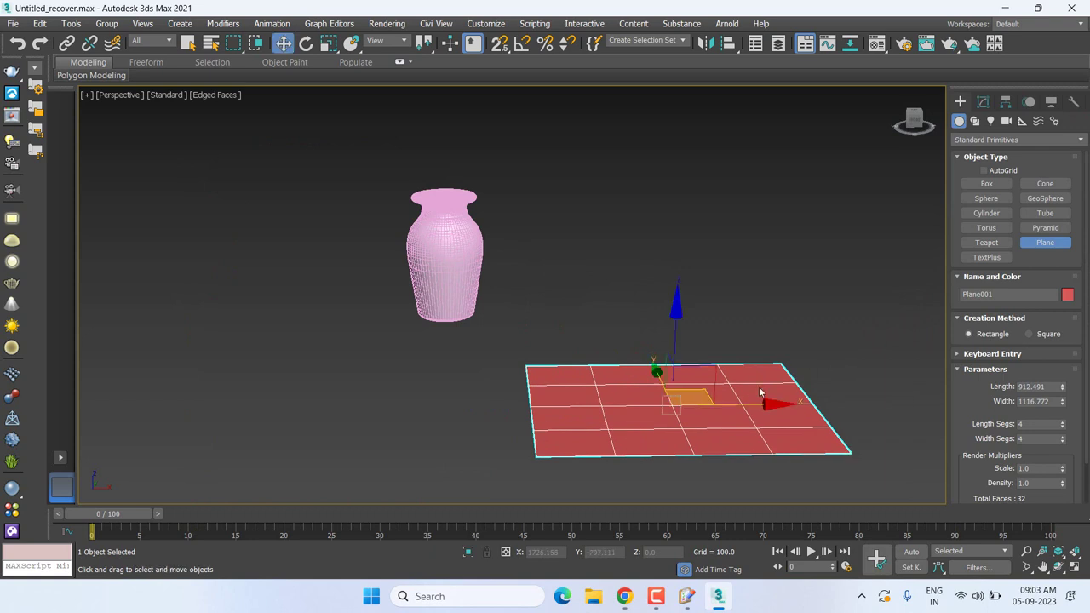
pyautogui.scroll(5, 761, 393)
pyautogui.moveTo(721, 446); pyautogui.dragTo(636, 377, button='middle')
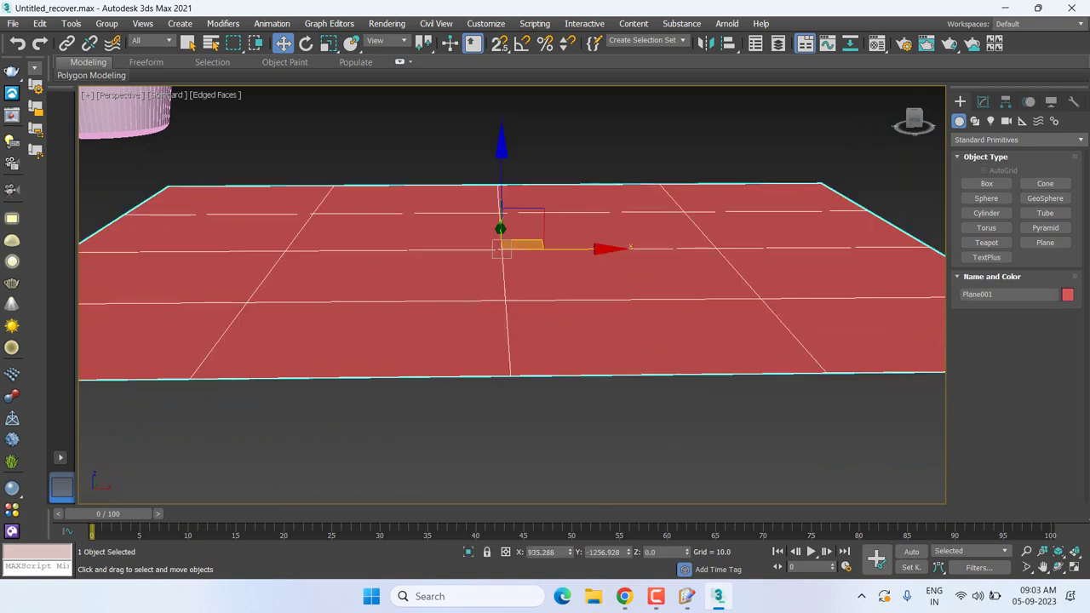
# - Add a Shell modifier to the new plane
pyautogui.click(985, 105)
pyautogui.click(993, 144)
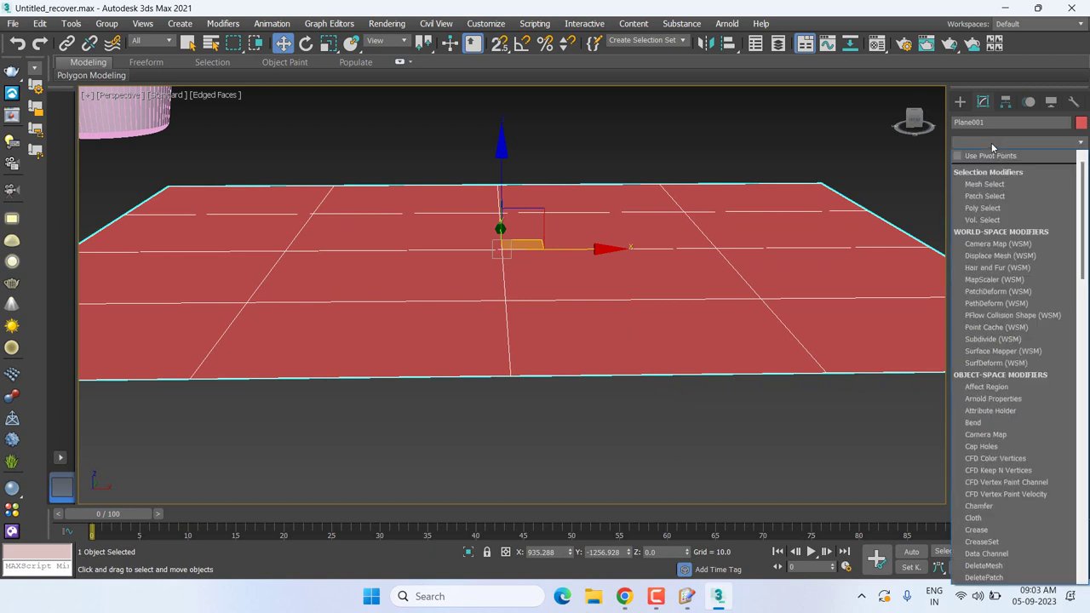
pyautogui.press('s')
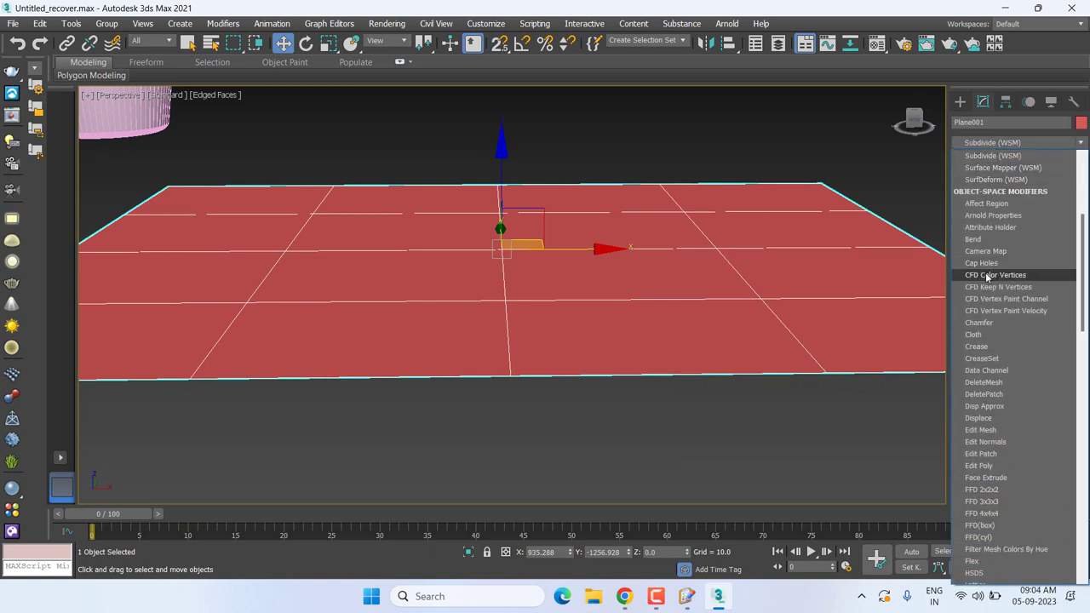
pyautogui.press('s')
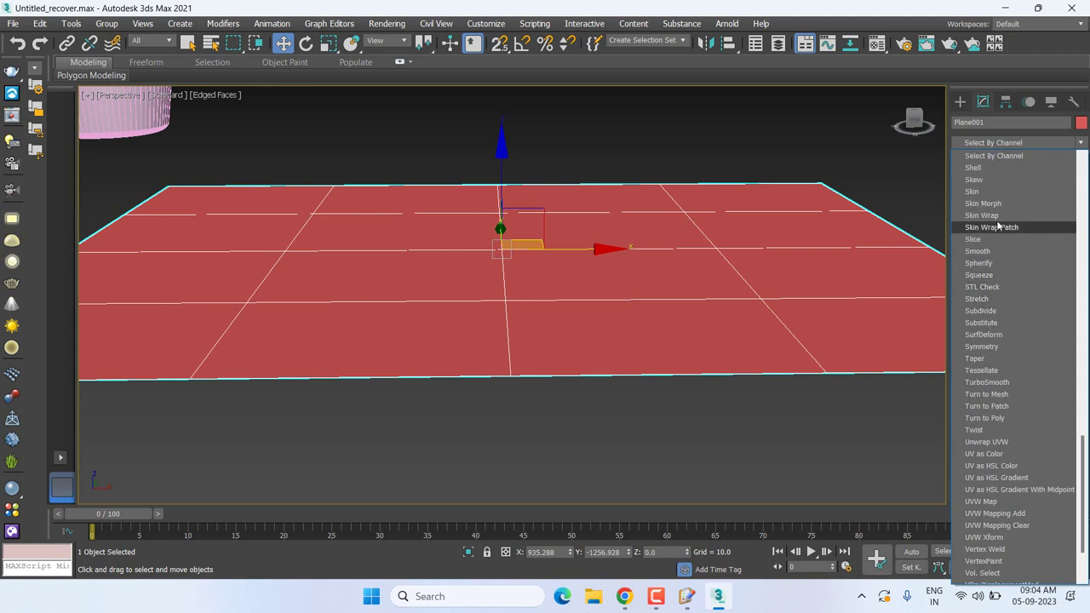
pyautogui.click(974, 168)
pyautogui.moveTo(535, 377); pyautogui.dragTo(471, 374, button='middle')
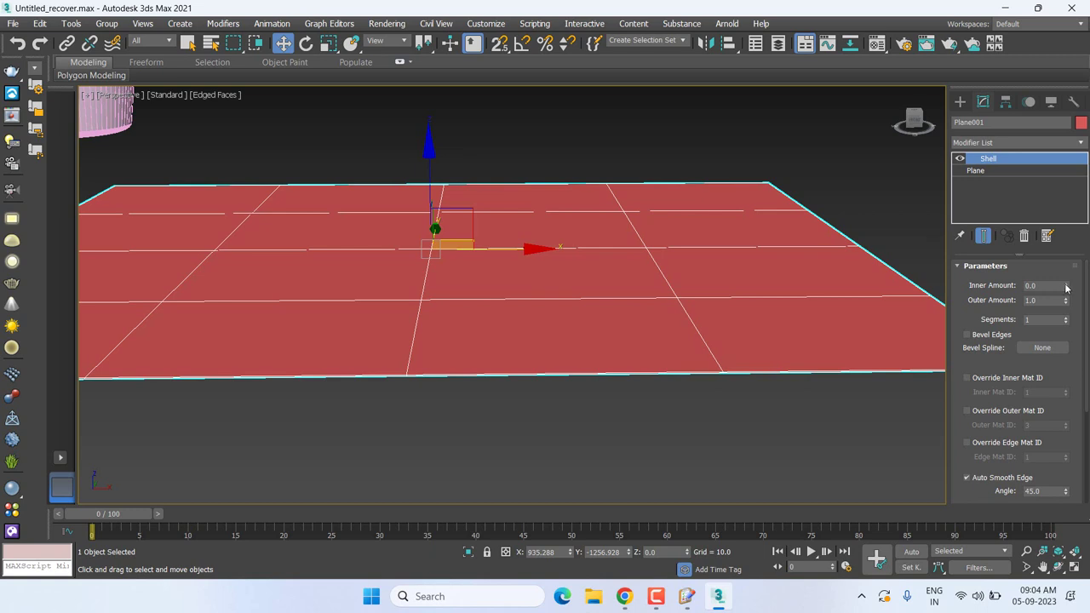
# - Set the plane's Shell Inner Amount to 0, Outer Amount to 74.6, and raise its segments
pyautogui.moveTo(1067, 288)
pyautogui.mouseDown()
pyautogui.moveTo(1038, 124)
pyautogui.moveTo(905, 312)
pyautogui.moveTo(998, 315)
pyautogui.mouseUp()
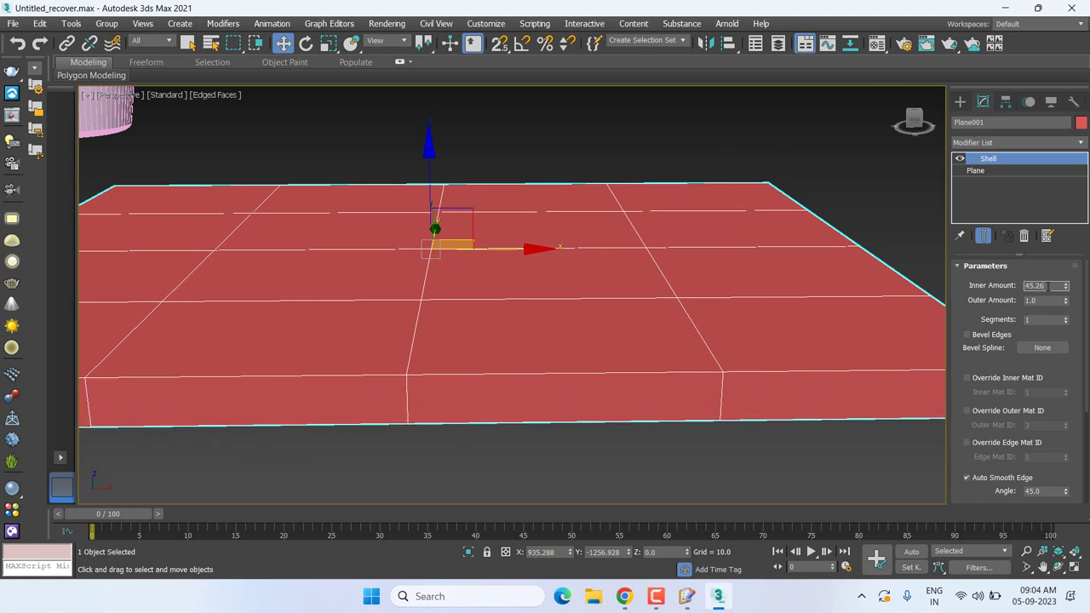
pyautogui.write('0')
pyautogui.press('Return')
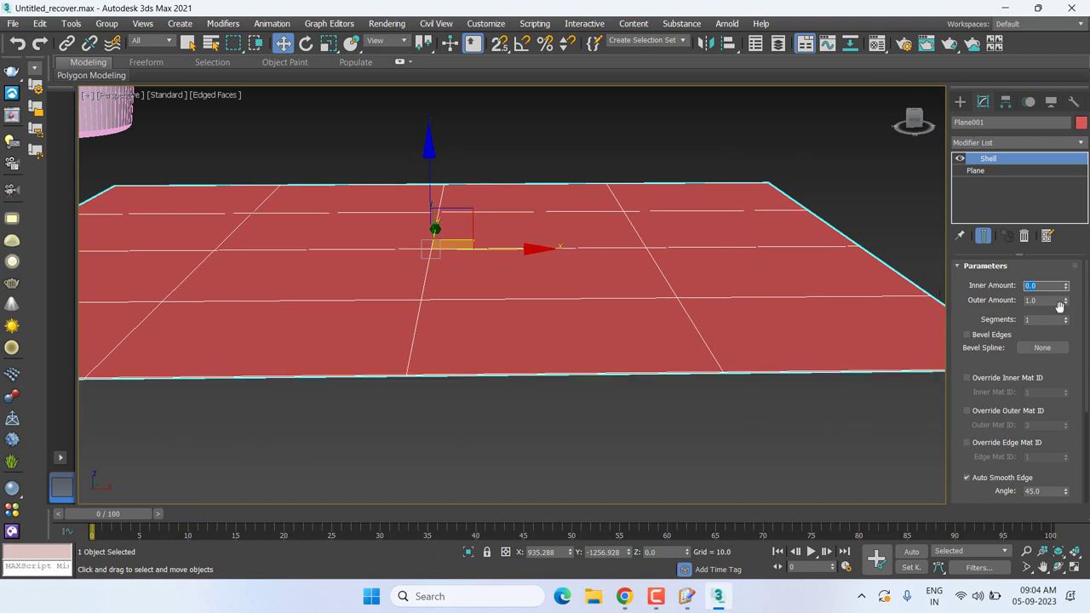
pyautogui.moveTo(1066, 304)
pyautogui.mouseDown()
pyautogui.moveTo(731, 124)
pyautogui.moveTo(508, 143)
pyautogui.mouseUp()
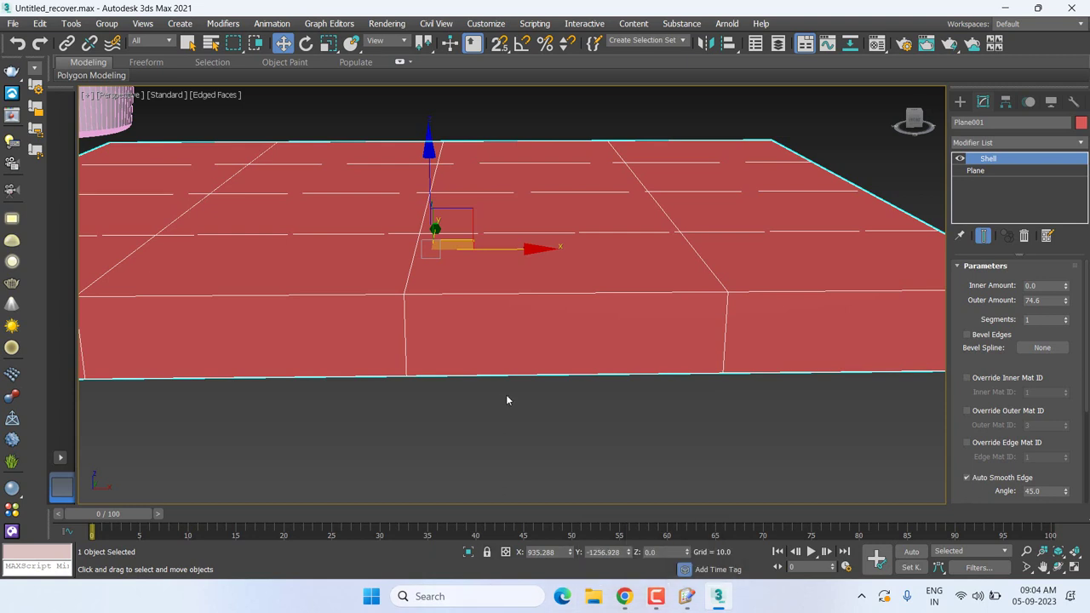
pyautogui.scroll(-3, 506, 394)
pyautogui.moveTo(542, 398); pyautogui.dragTo(534, 415, button='middle')
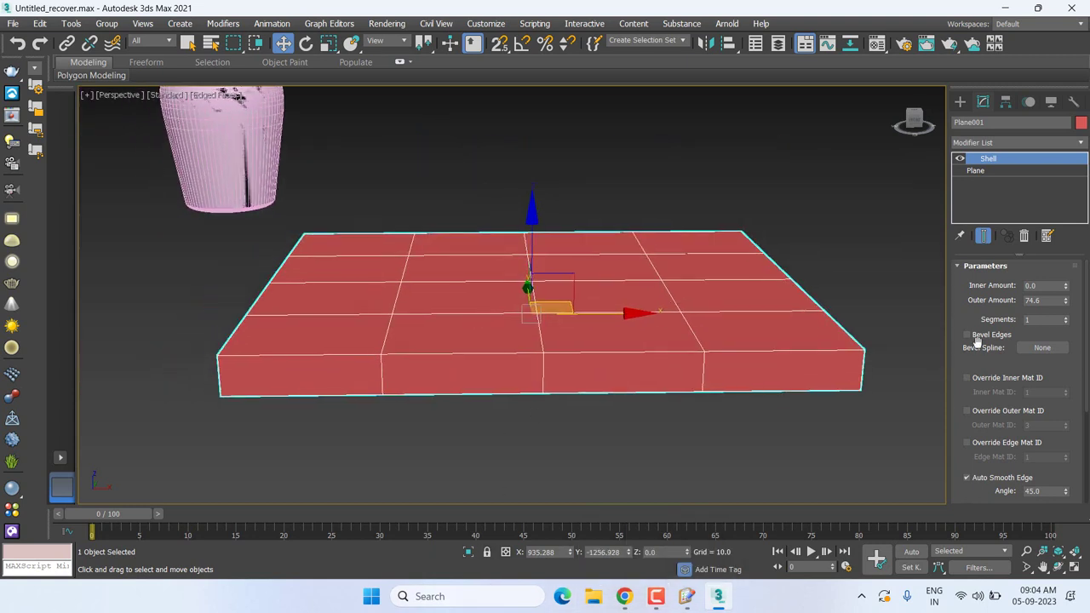
pyautogui.moveTo(1064, 320)
pyautogui.mouseDown()
pyautogui.moveTo(1064, 281)
pyautogui.moveTo(1075, 320)
pyautogui.mouseUp()
# - Delete the shelled test plane and frame the view on the vase
pyautogui.press('Delete')
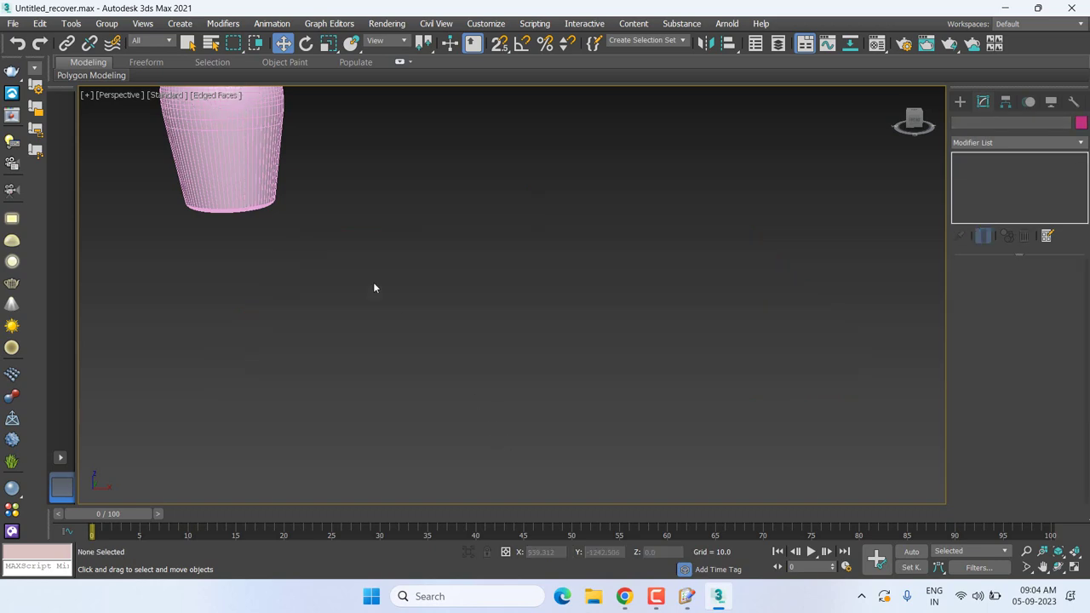
pyautogui.press('z')
pyautogui.scroll(3, 397, 321)
# - Raise the vase's Shell Outer Amount from 1.0 to 2.88
pyautogui.click(407, 266)
pyautogui.scroll(3, 474, 267)
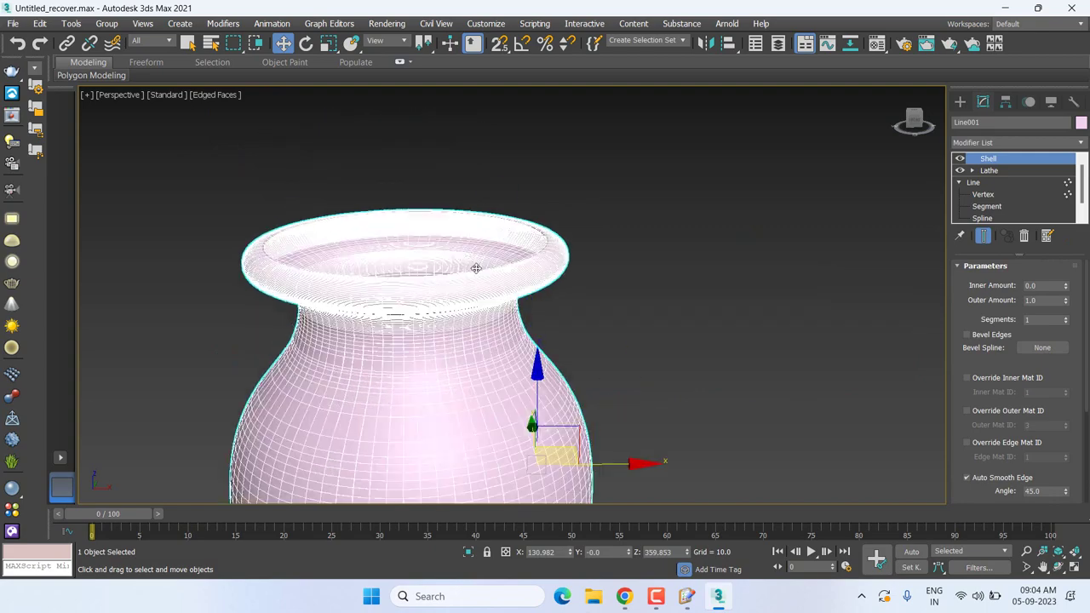
pyautogui.scroll(3, 574, 241)
pyautogui.scroll(3, 574, 241)
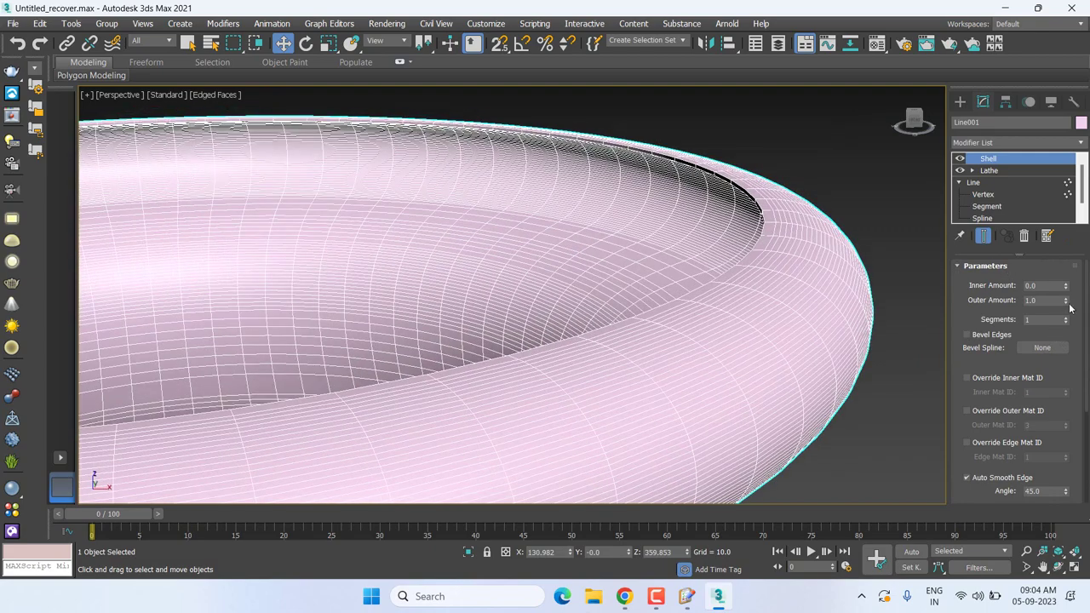
pyautogui.moveTo(1068, 303); pyautogui.dragTo(1056, 195)
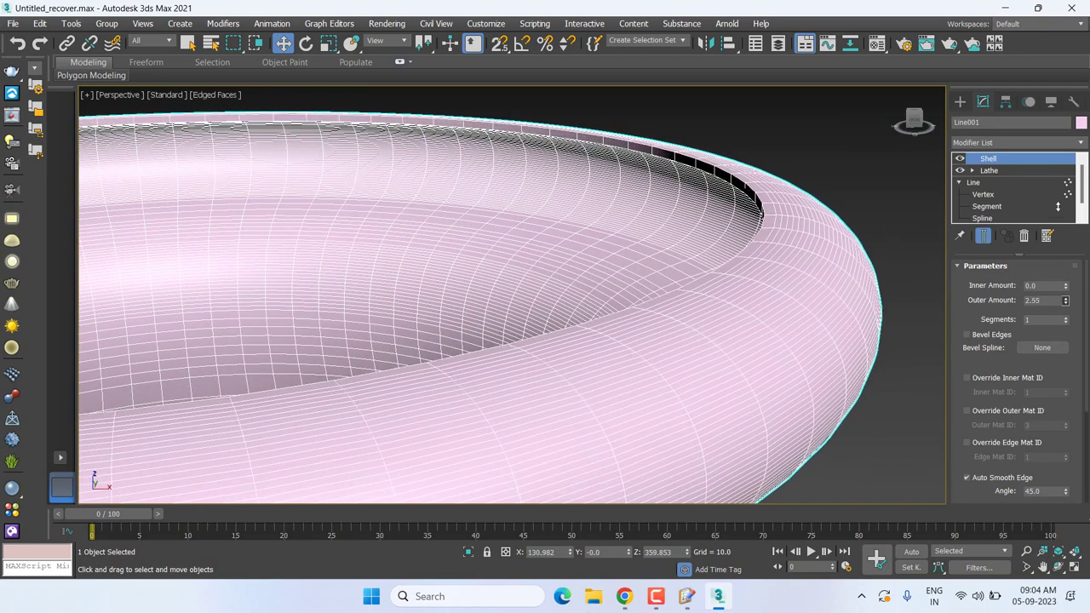
# - Turn off Edged Faces (F4) so the vase shows plain shading
pyautogui.click(912, 221)
pyautogui.scroll(-5, 734, 262)
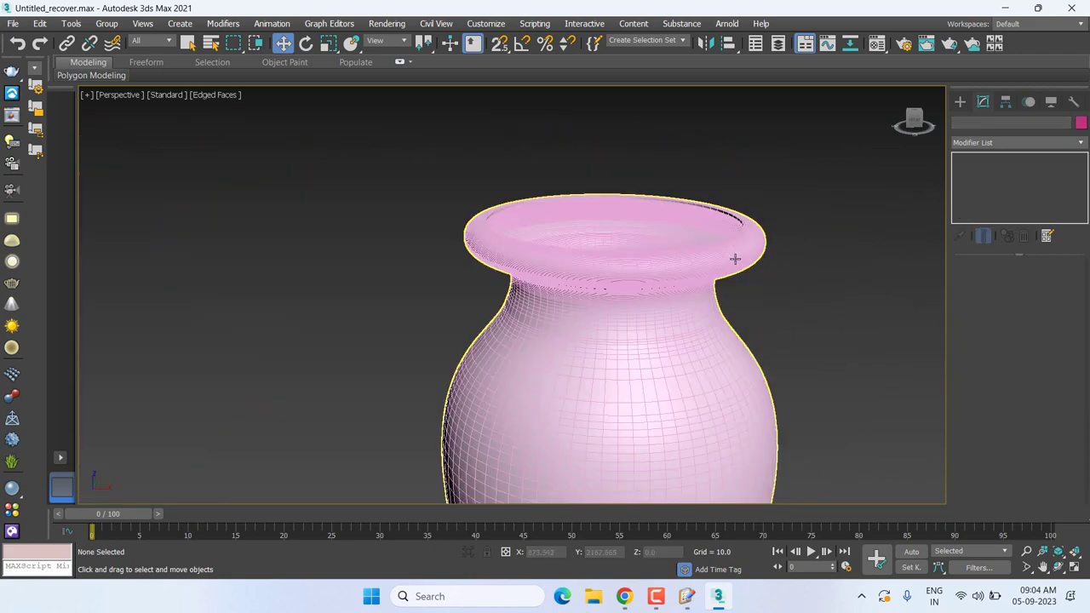
pyautogui.scroll(3, 734, 262)
pyautogui.click(758, 166)
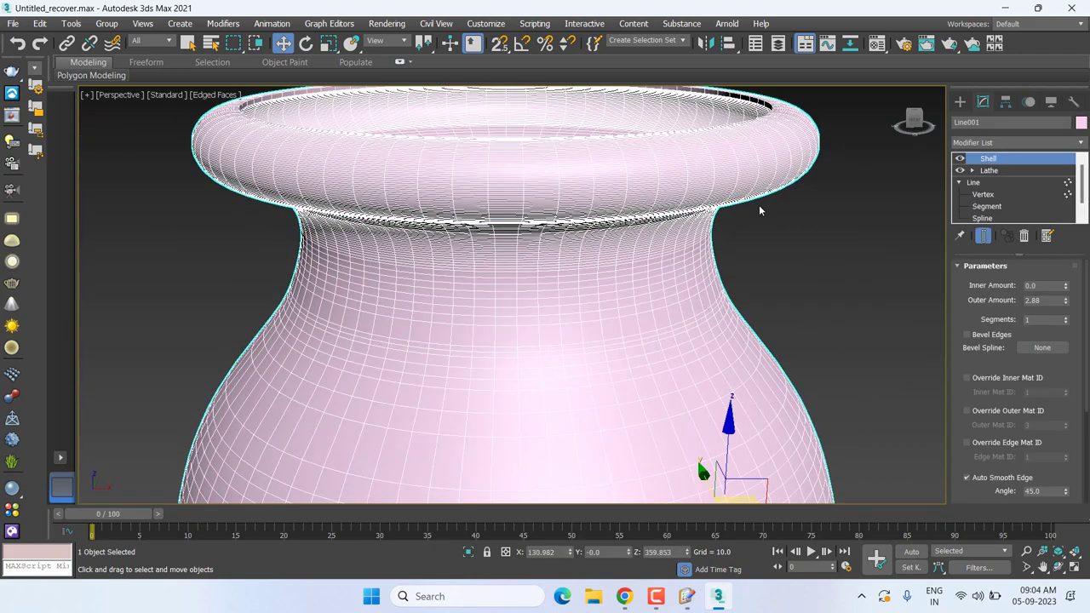
pyautogui.press('F4')
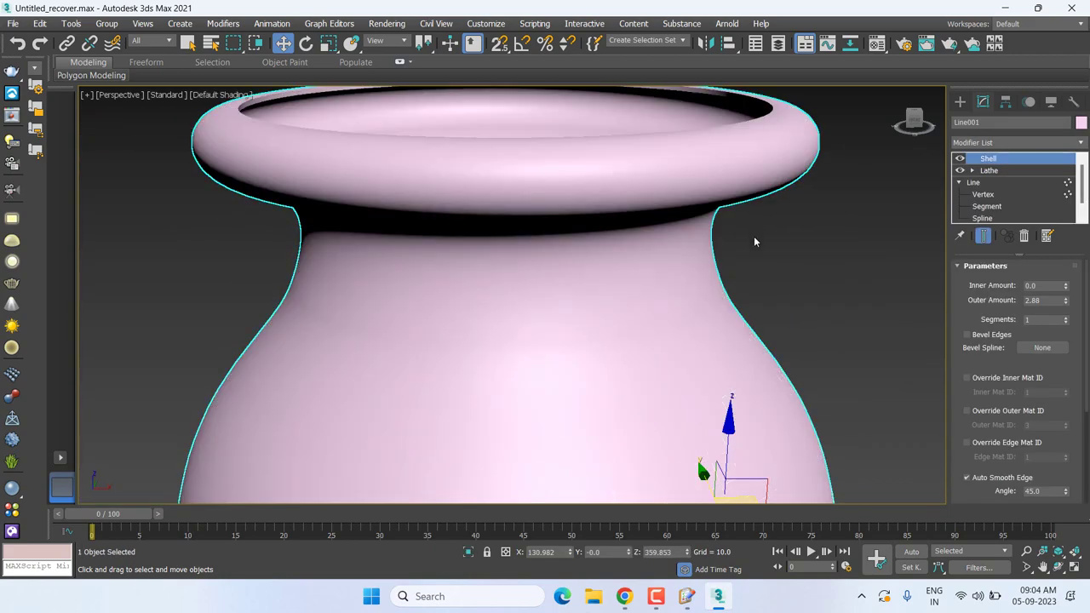
pyautogui.scroll(-4, 749, 217)
pyautogui.click(739, 223)
pyautogui.click(635, 334)
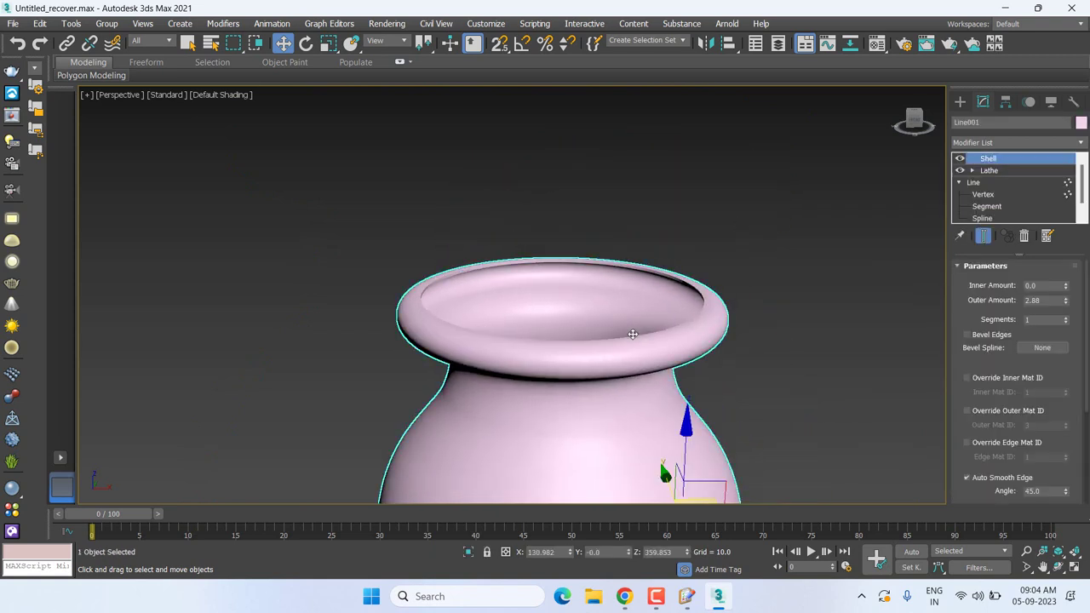
# - Remove the vase from the viewport and switch to the Front view
pyautogui.press('Delete')
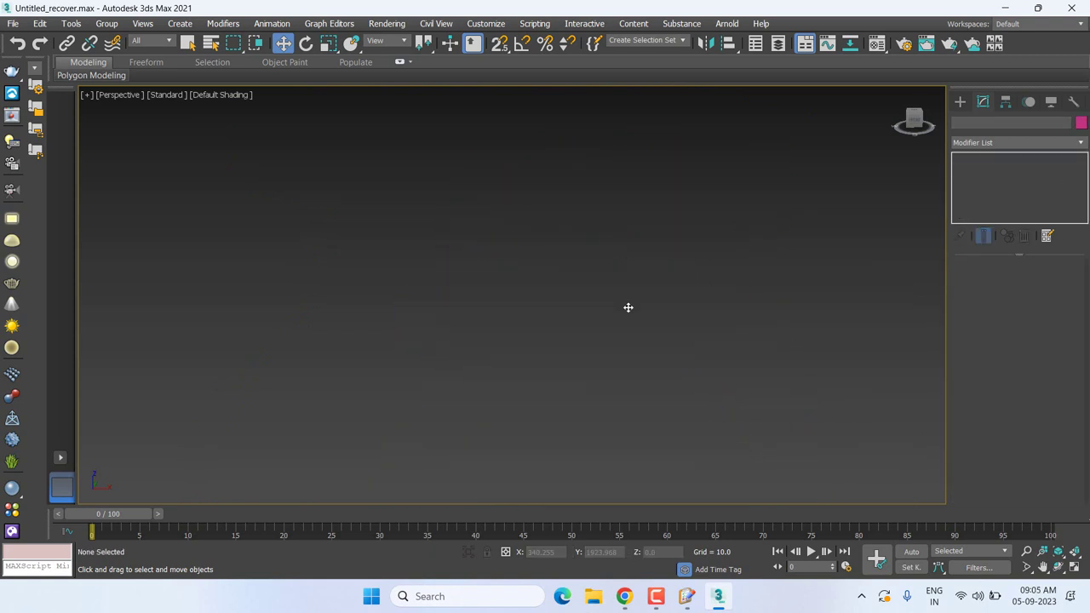
pyautogui.press('f')
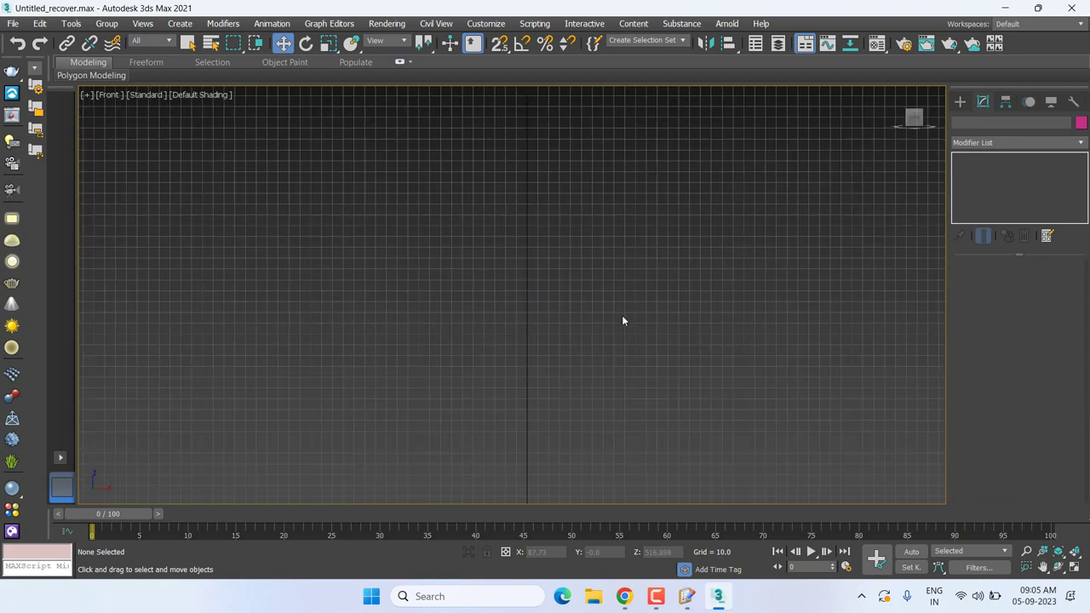
pyautogui.scroll(-3, 625, 337)
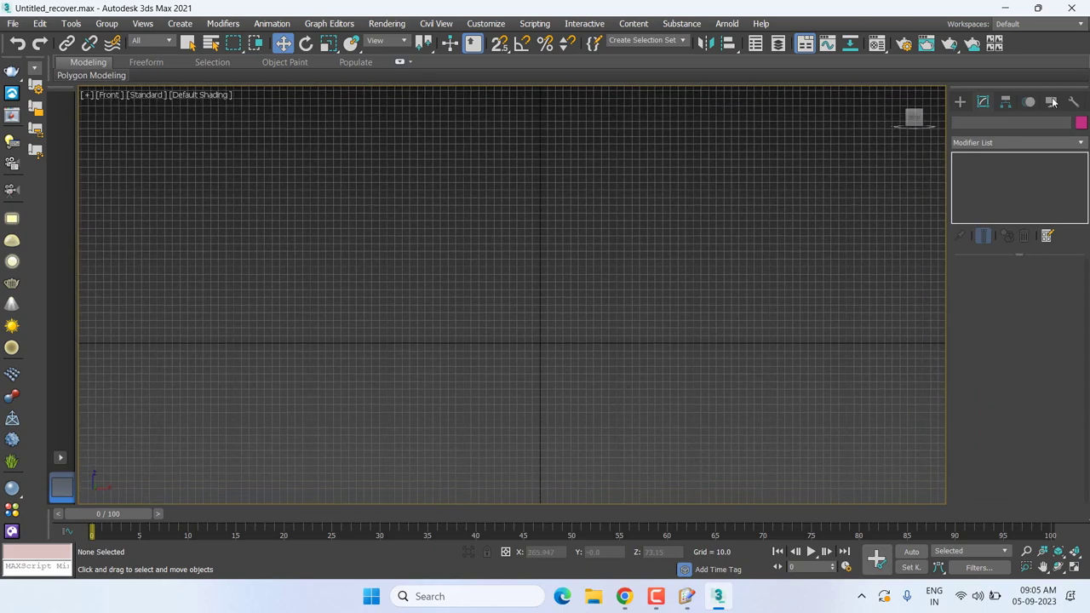
# - Arm the Line tool under Create > Shapes > Splines, then bring up Google Meet
pyautogui.click(961, 102)
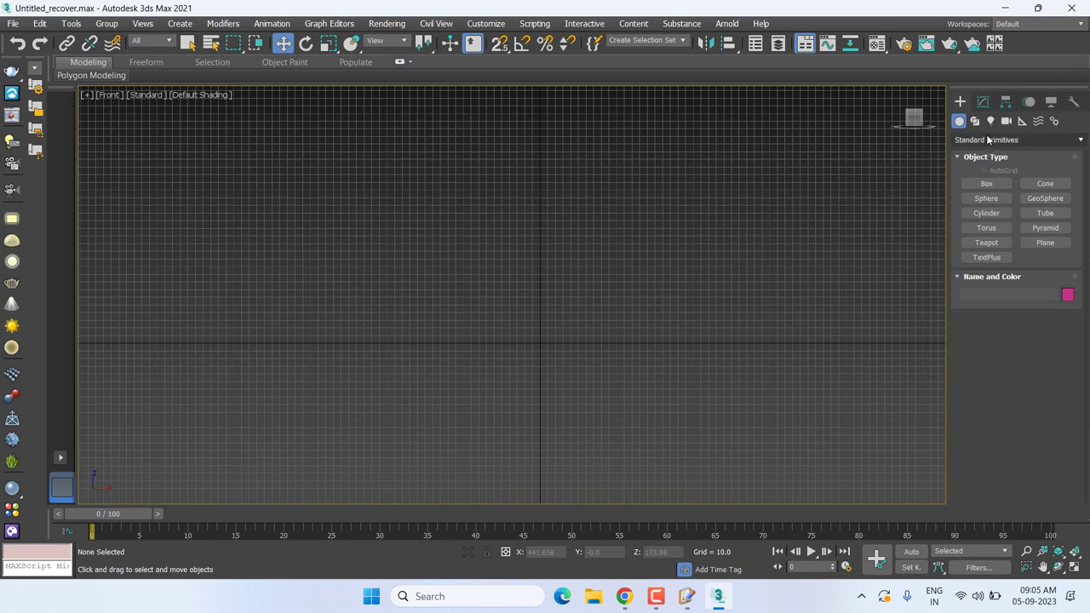
pyautogui.moveTo(471, 372); pyautogui.dragTo(445, 323, button='middle')
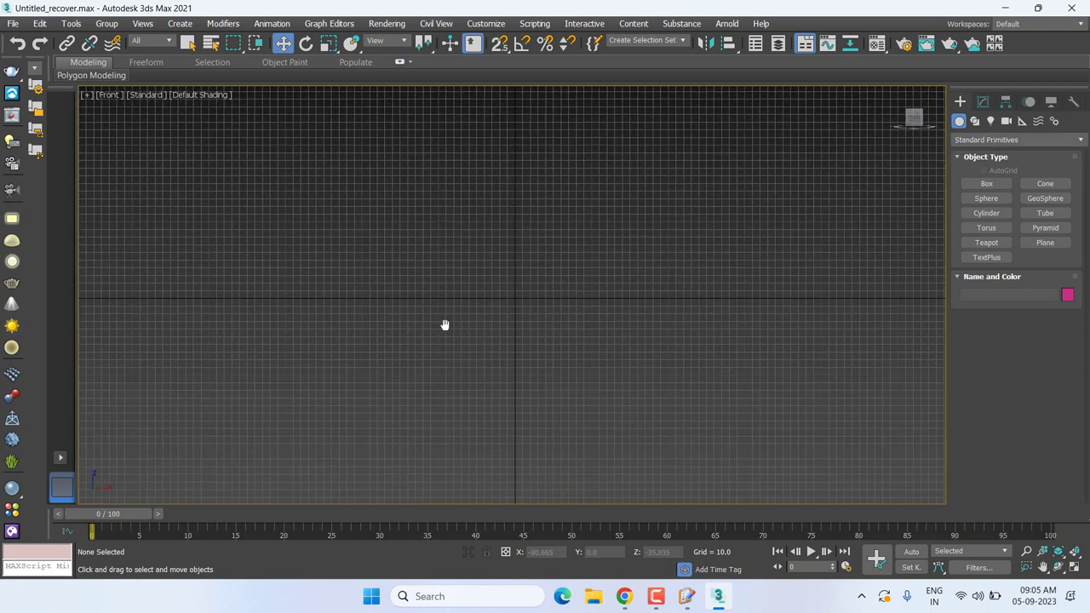
pyautogui.click(975, 121)
pyautogui.click(985, 196)
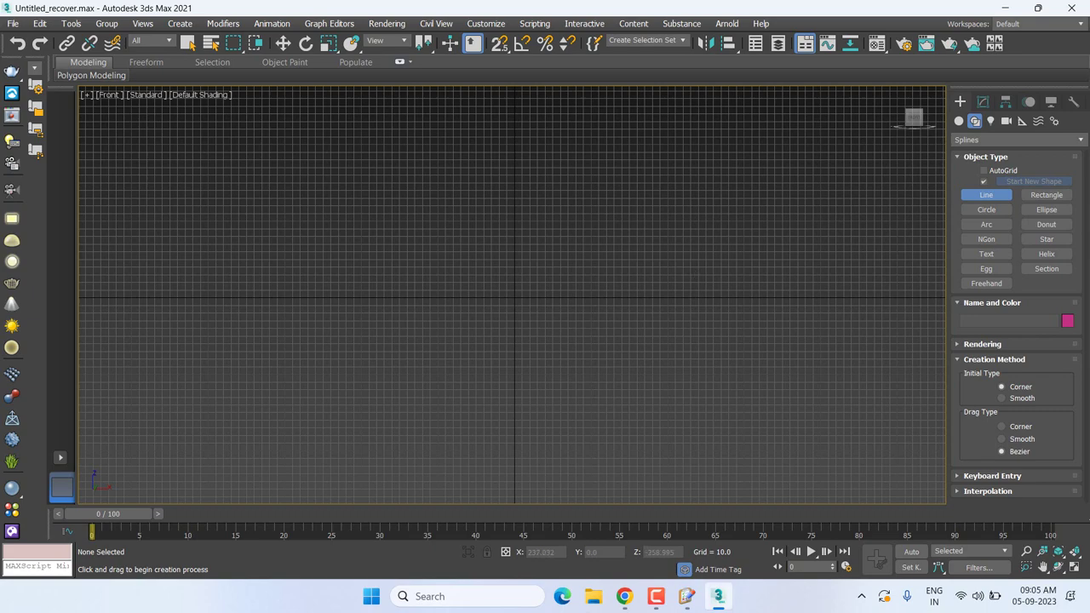
pyautogui.click(626, 597)
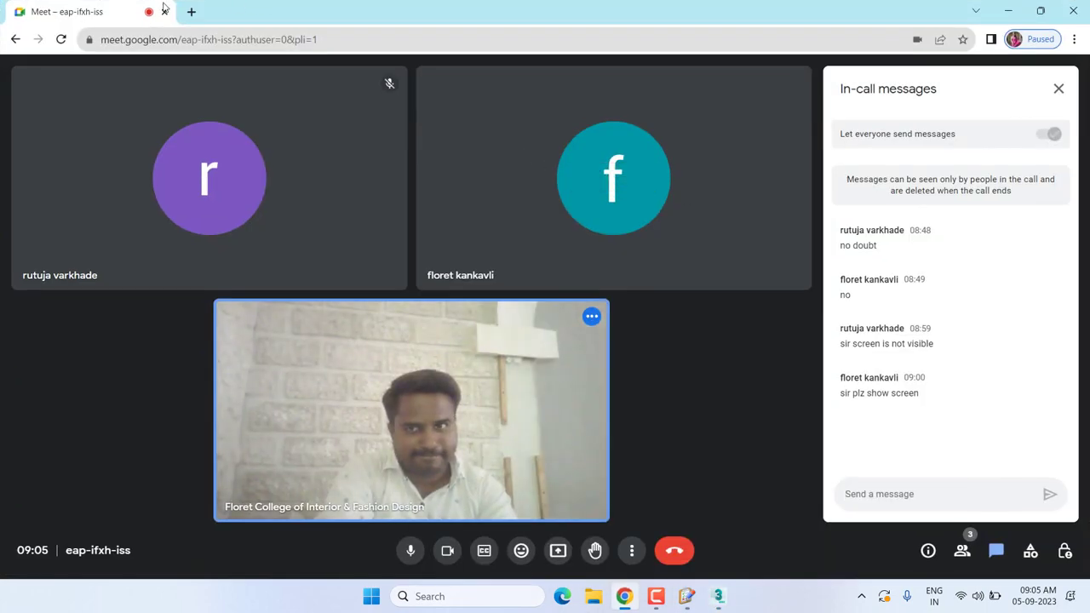
# - Open a new tab and search Google for 'molding process types'
pyautogui.click(190, 11)
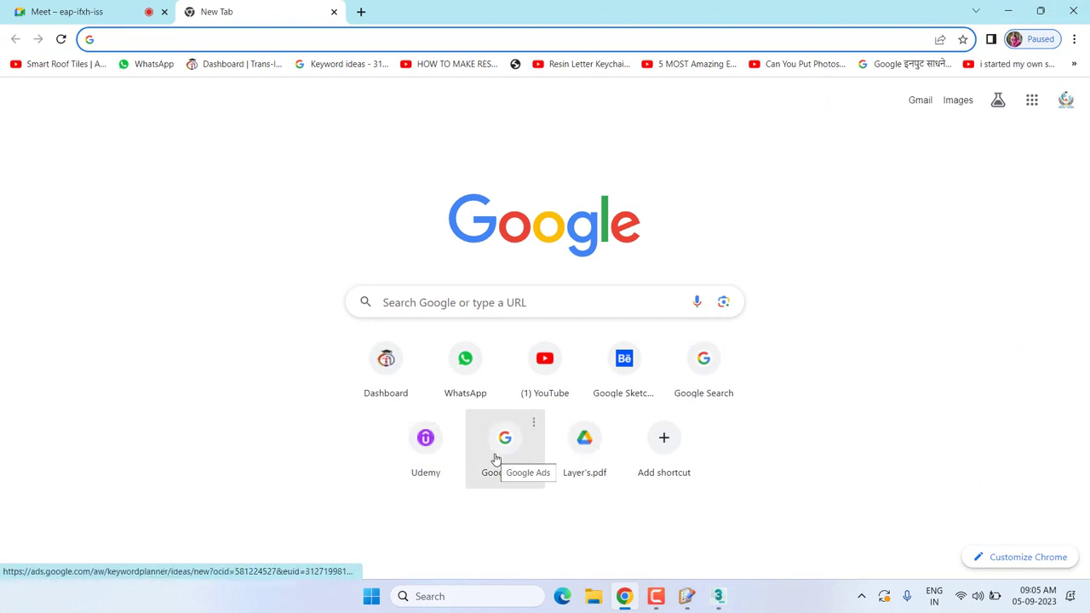
pyautogui.click(403, 302)
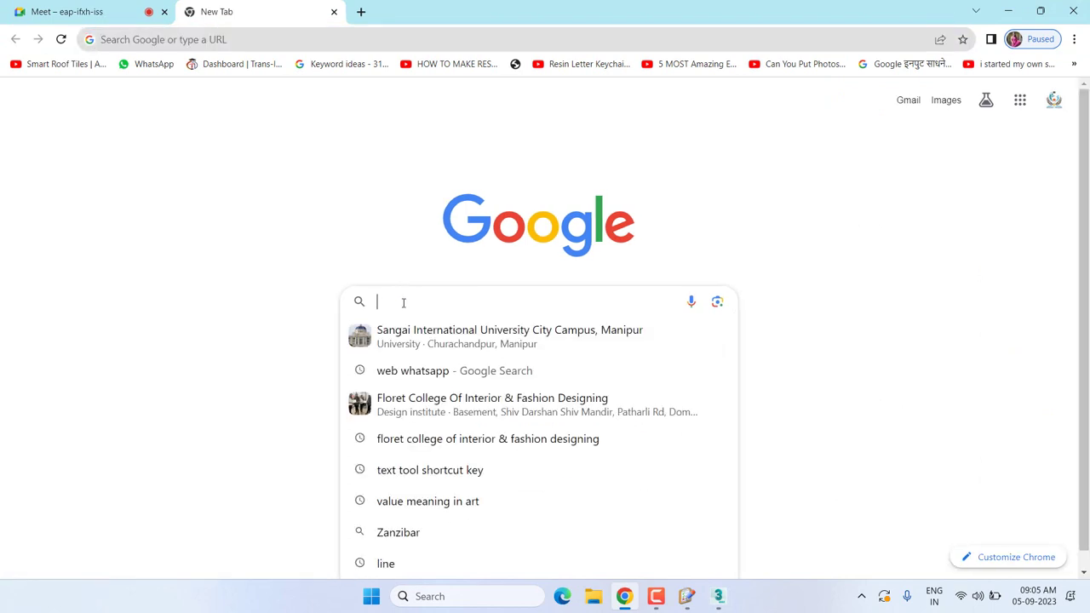
pyautogui.write('moldi')
pyautogui.write('n')
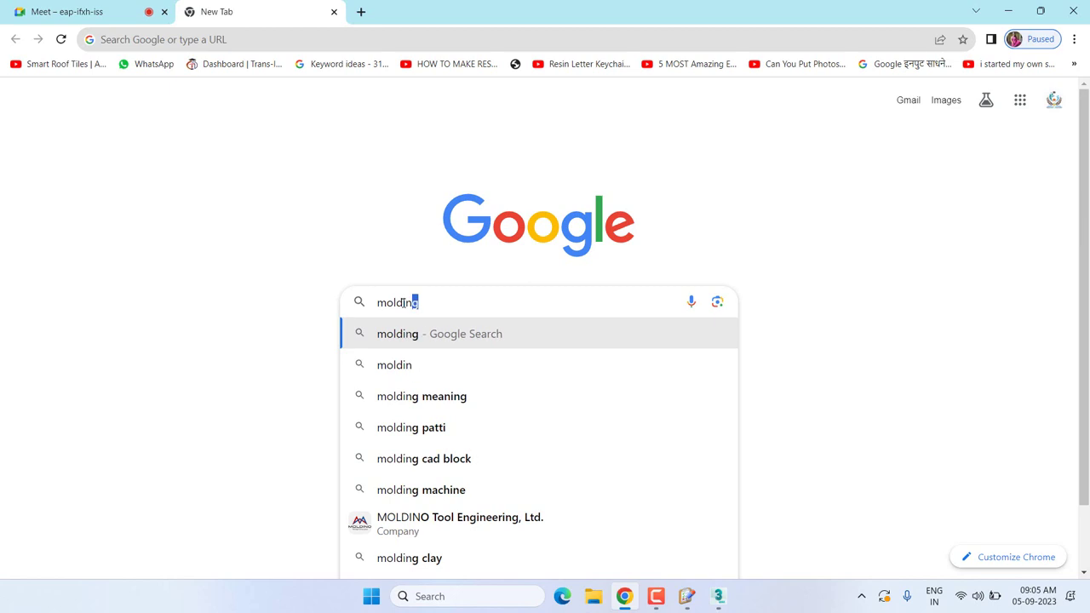
pyautogui.write('g p')
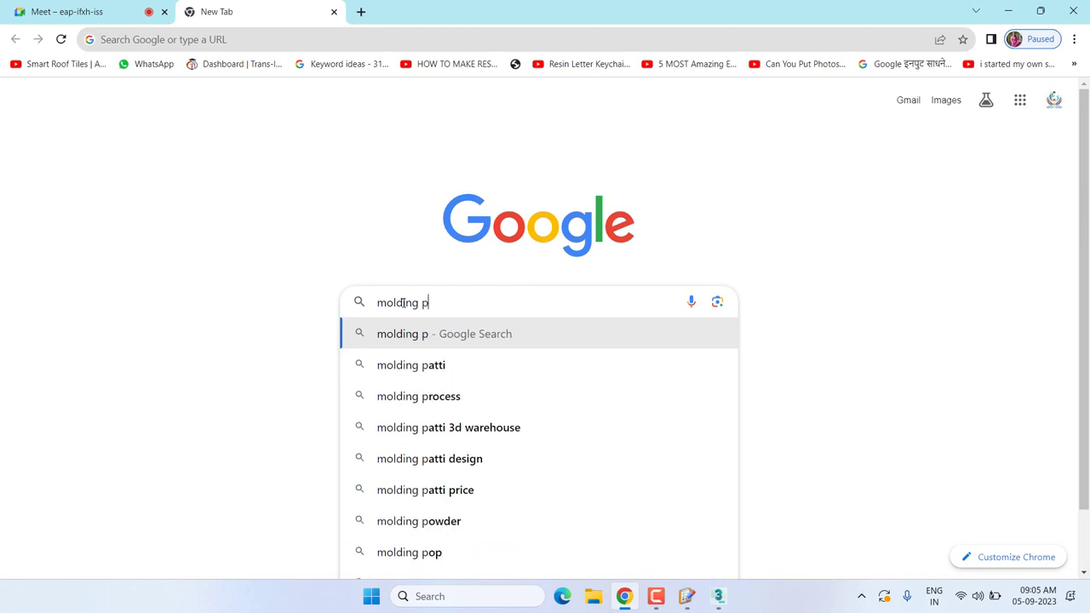
pyautogui.write('r')
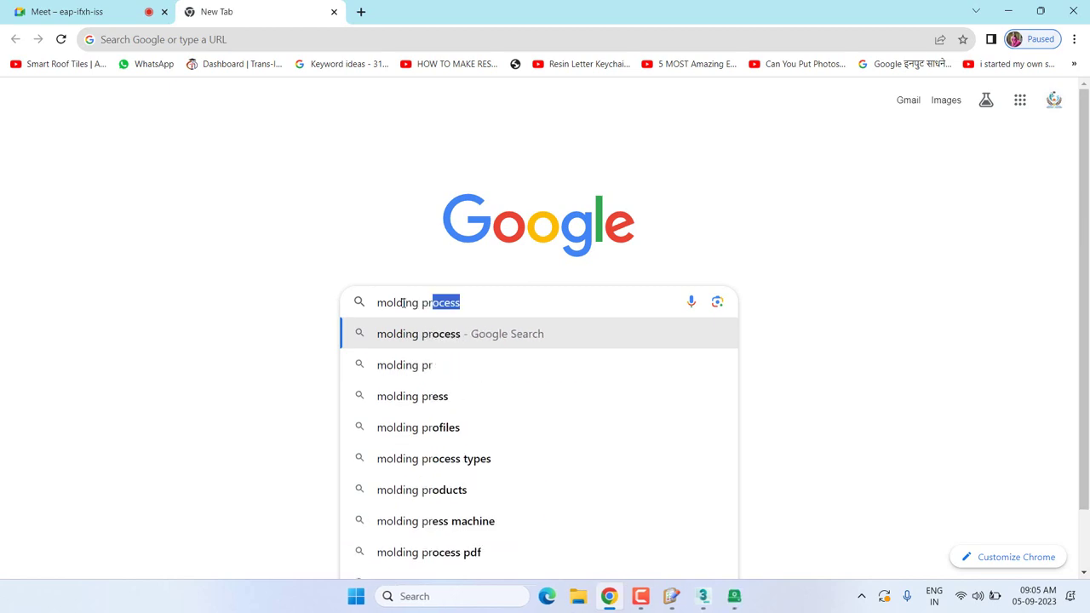
pyautogui.write('o')
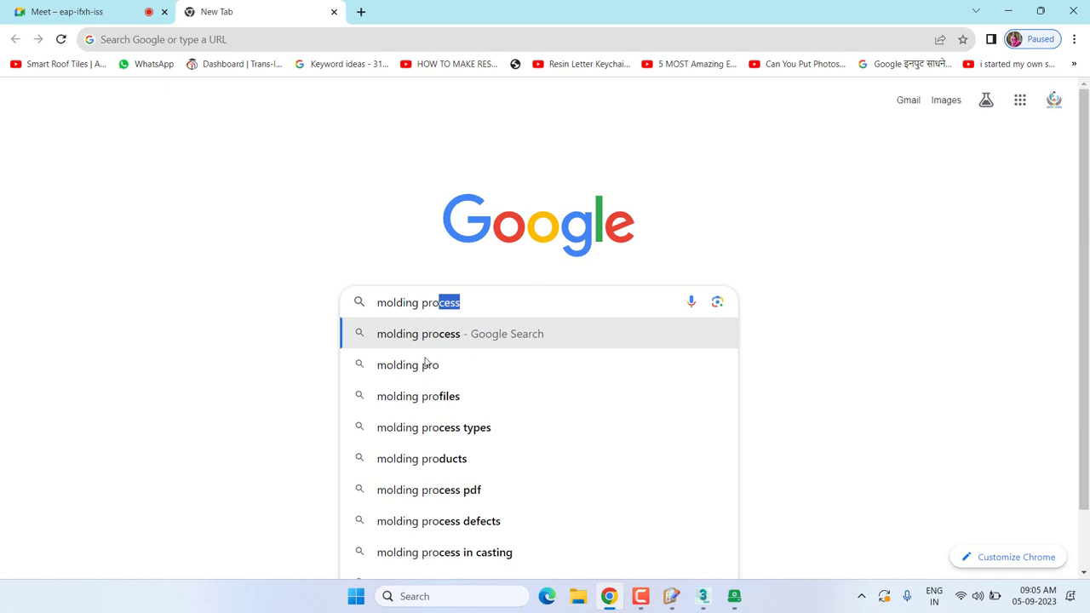
pyautogui.click(497, 430)
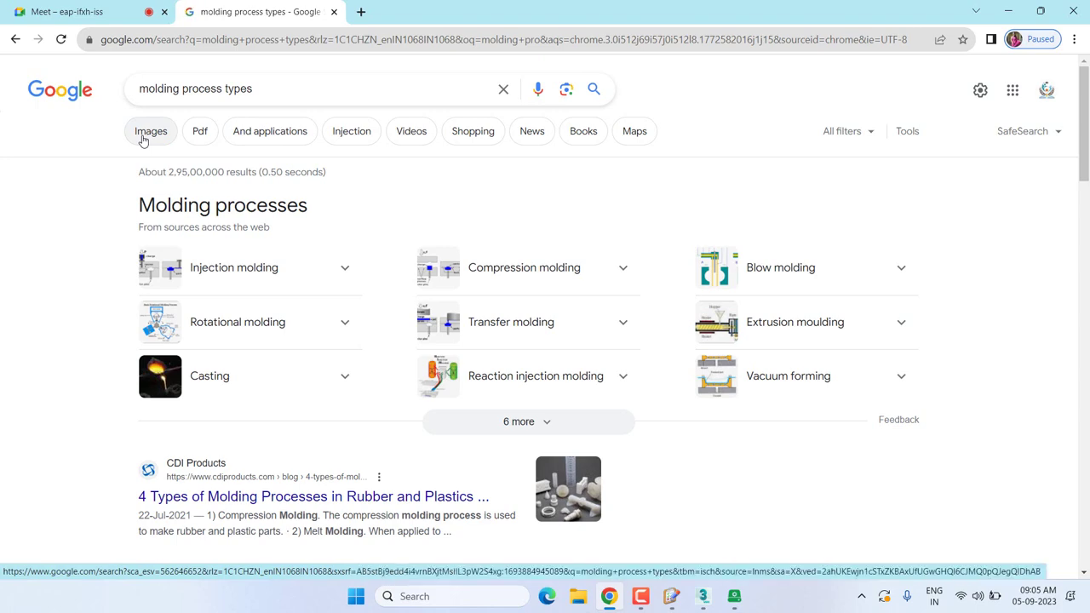
# - Browse the image results, then start rewording the query with 'woode'
pyautogui.click(143, 141)
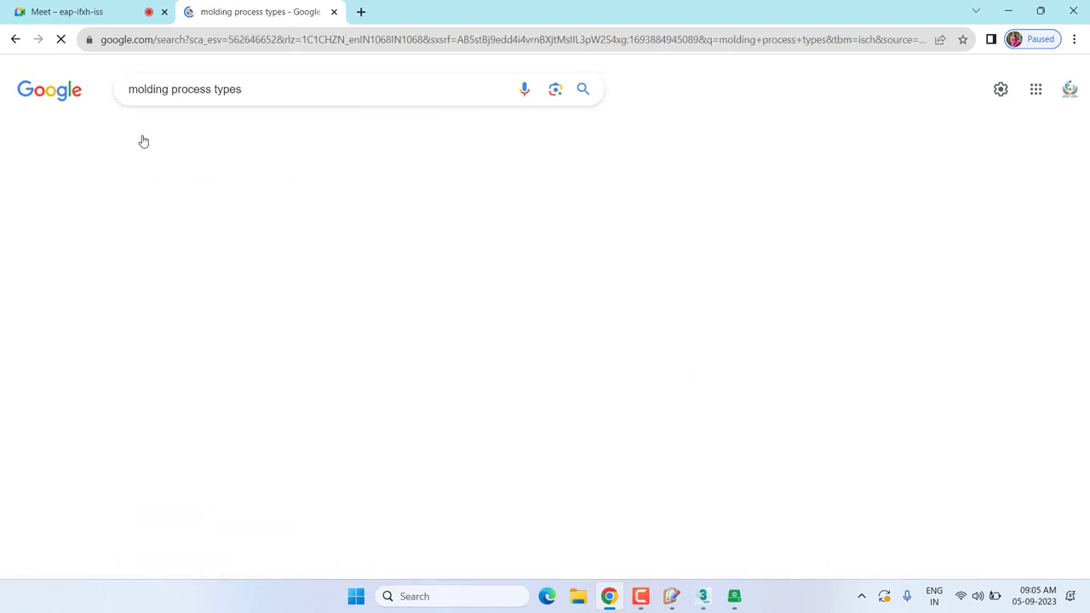
pyautogui.scroll(-5, 499, 324)
pyautogui.scroll(-4, 500, 324)
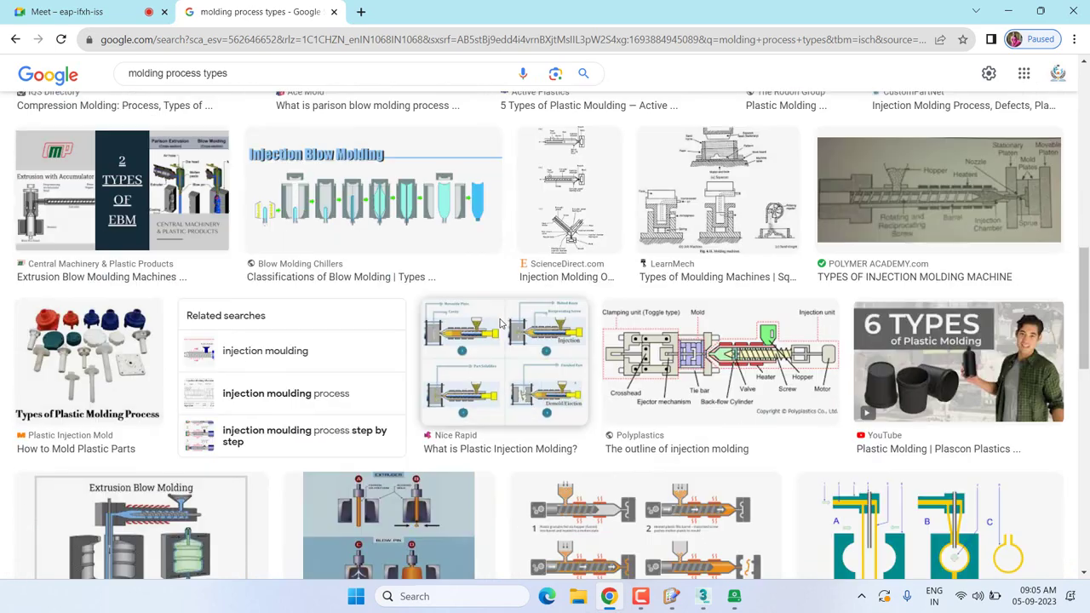
pyautogui.click(17, 40)
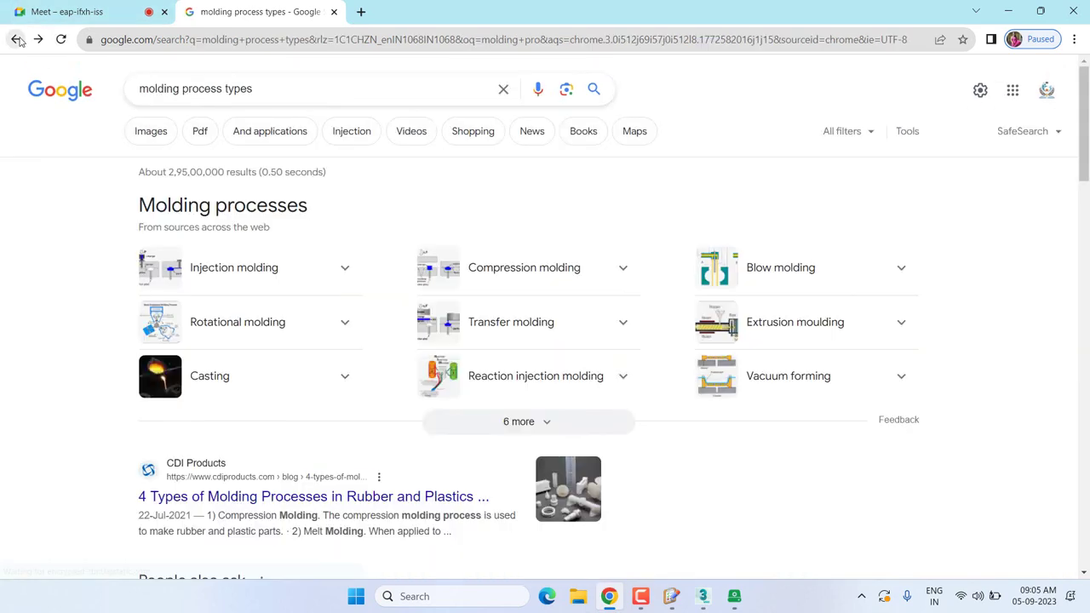
pyautogui.click(179, 89)
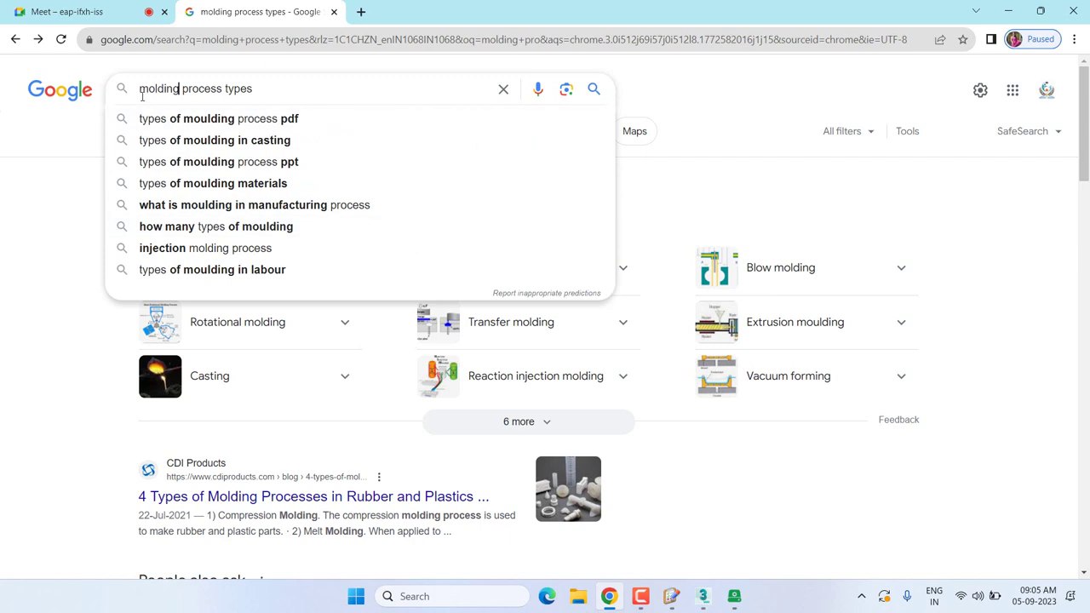
pyautogui.write('wood')
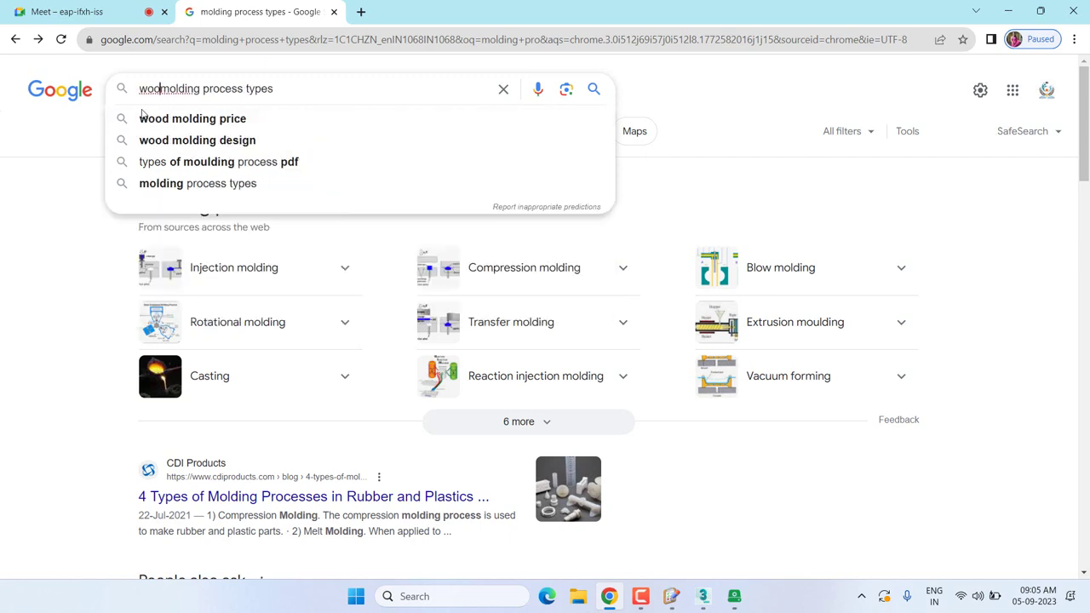
pyautogui.write('e')
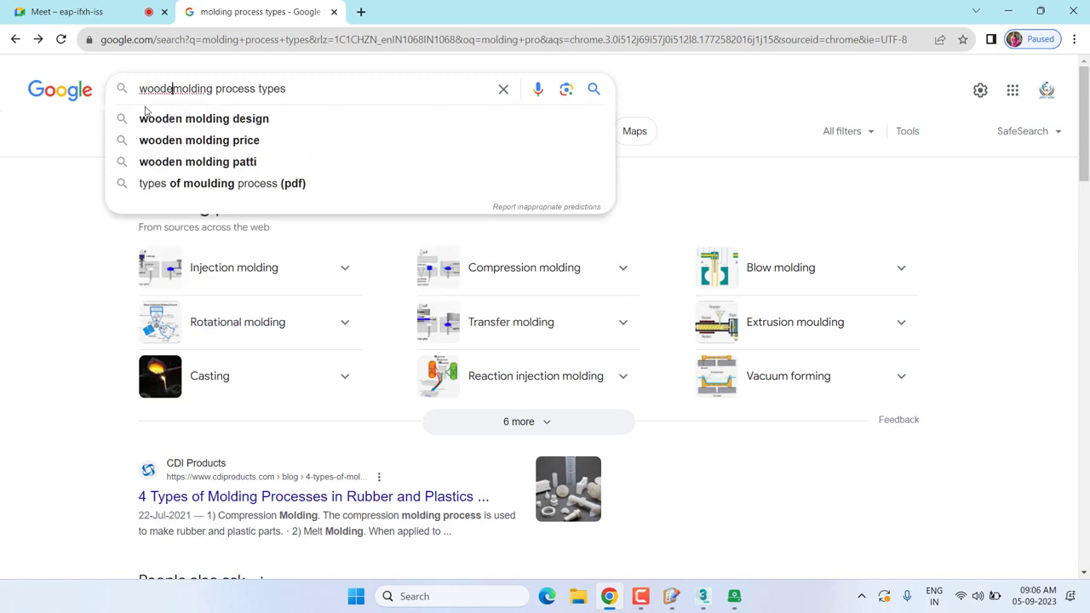
# - Search 'wooden molding patti', preview several moulding profile images, then minimise Chrome
pyautogui.click(261, 161)
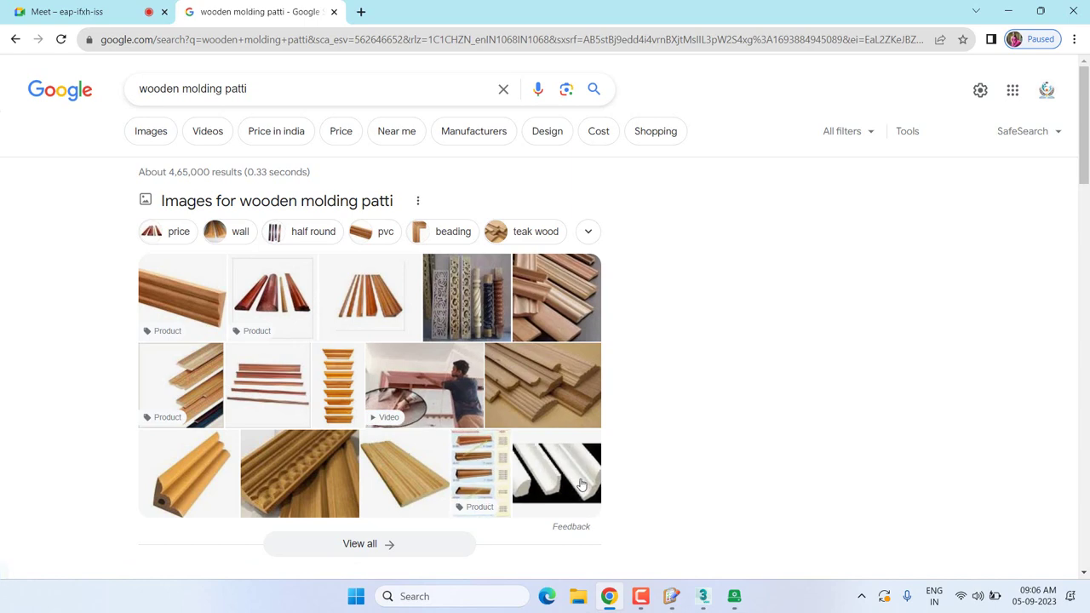
pyautogui.scroll(-1, 582, 484)
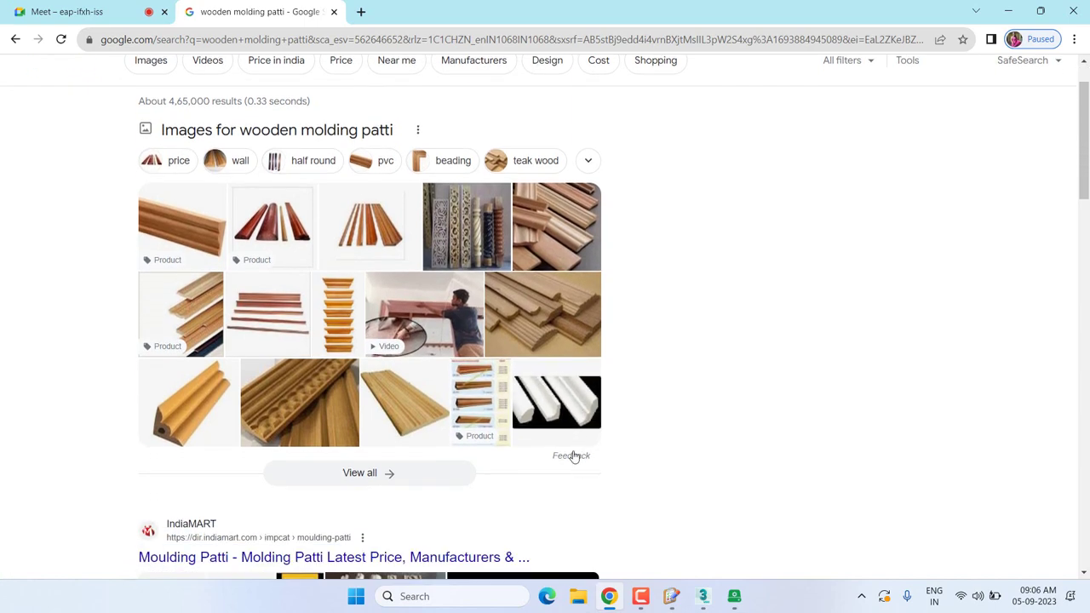
pyautogui.click(565, 399)
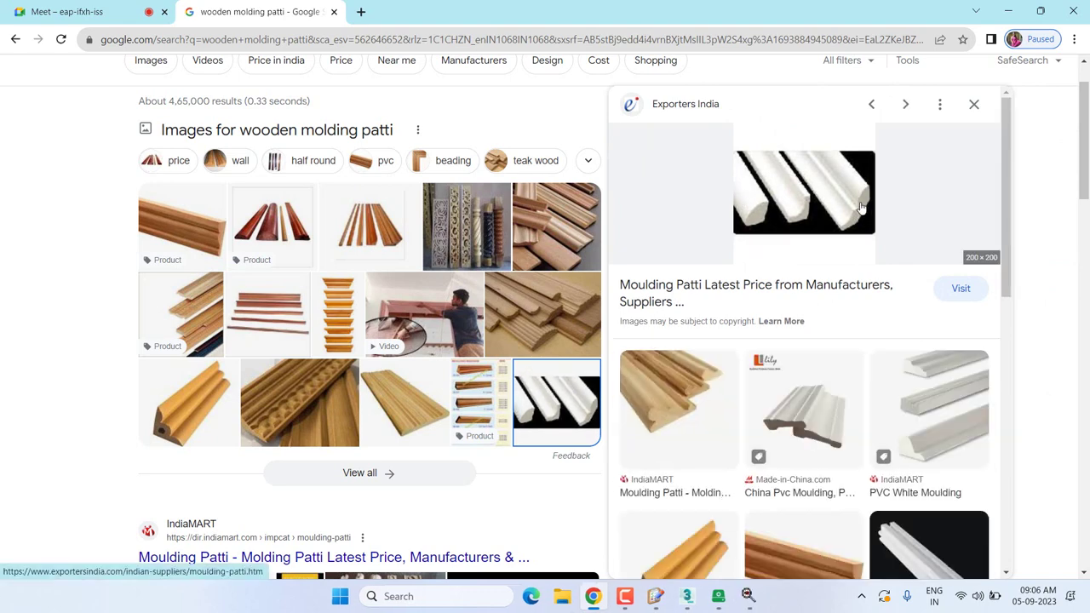
pyautogui.scroll(-3, 803, 409)
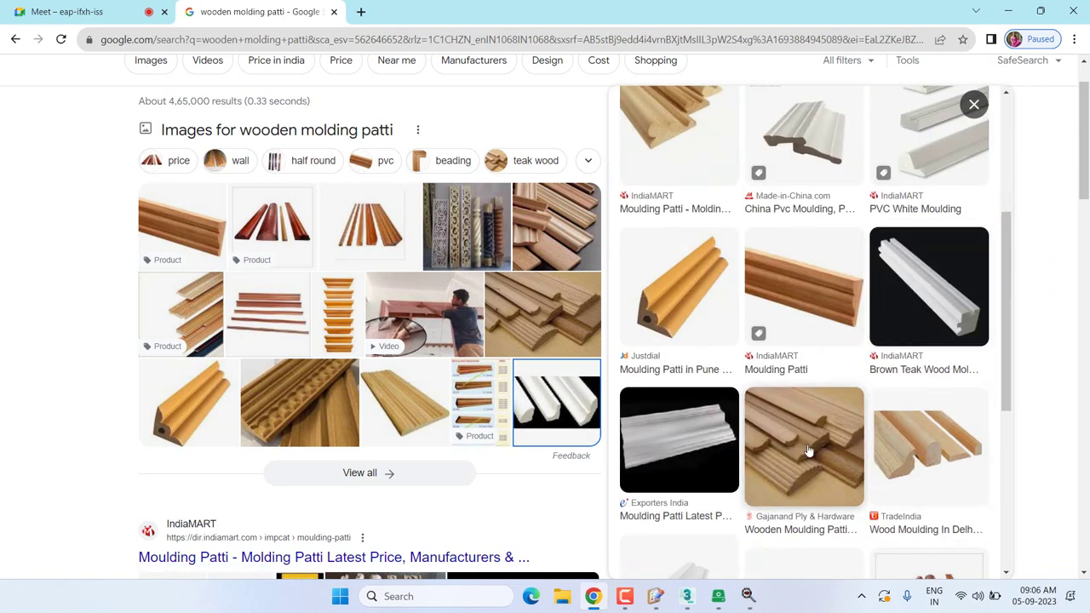
pyautogui.scroll(-3, 809, 444)
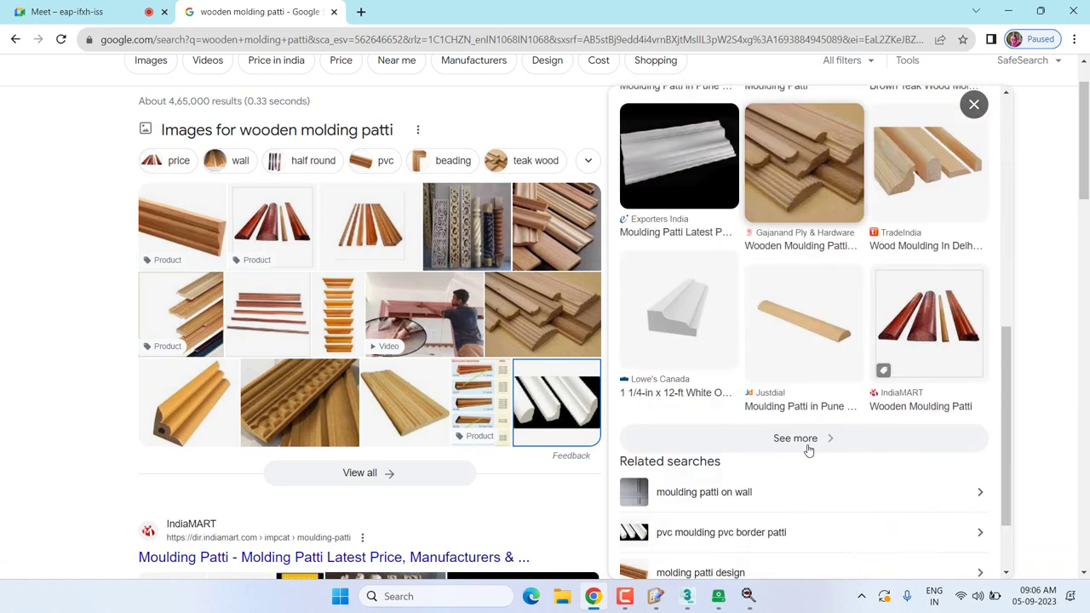
pyautogui.click(957, 357)
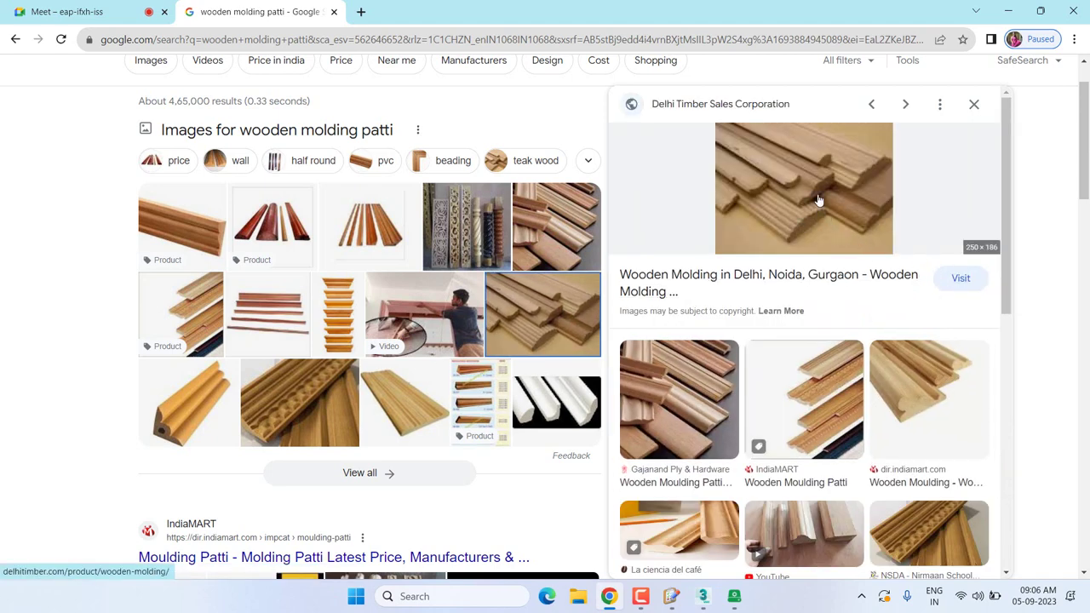
pyautogui.click(907, 385)
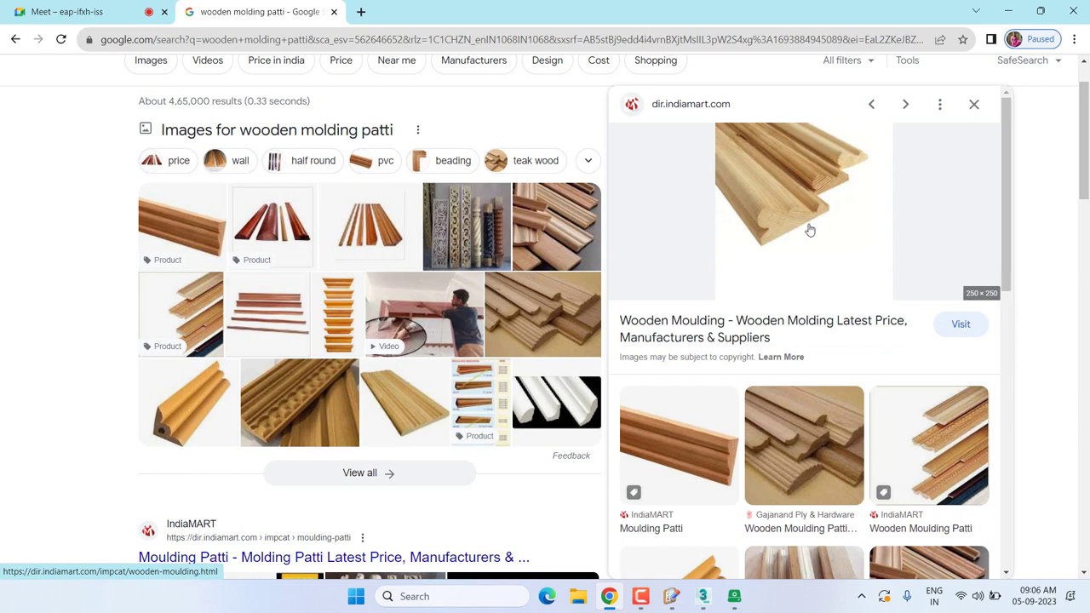
pyautogui.click(1008, 11)
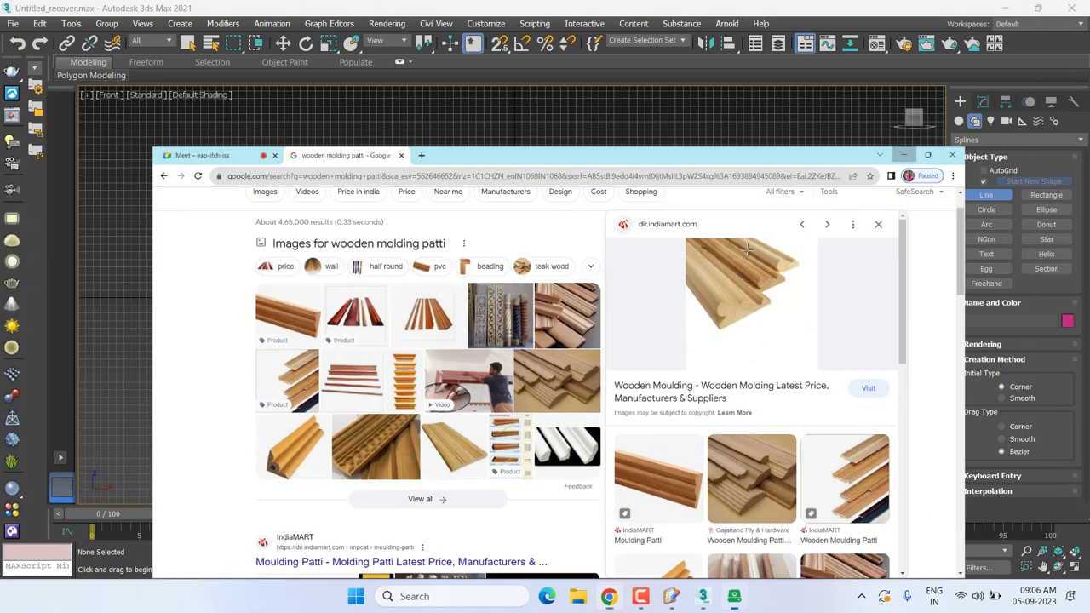
# - Dismiss the backup dialog and start the profile with a flat top and right-side drop
pyautogui.click(561, 4)
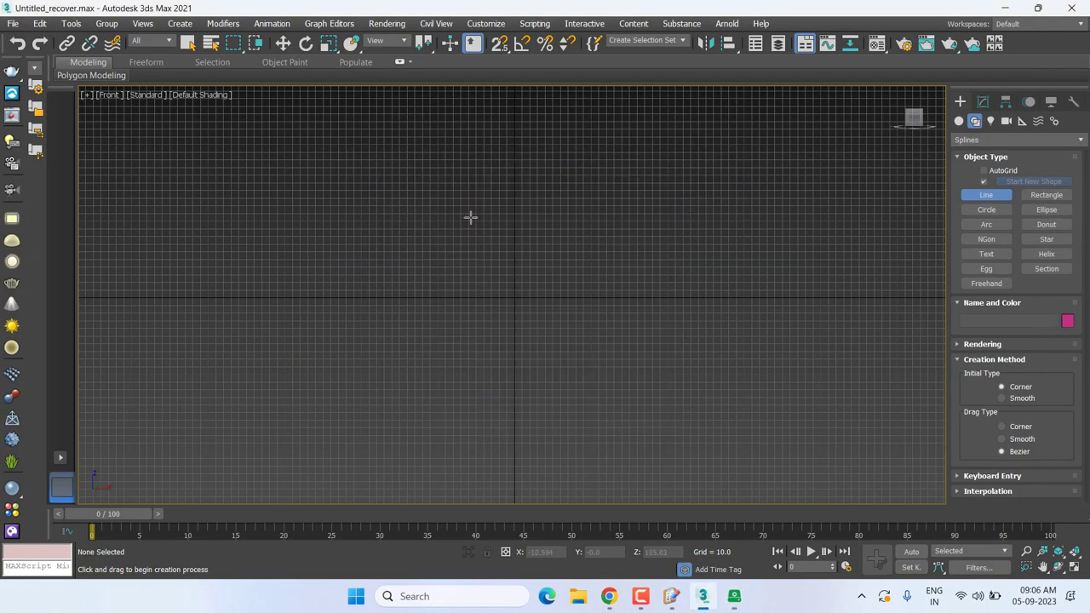
pyautogui.moveTo(503, 245); pyautogui.dragTo(508, 275, button='middle')
pyautogui.moveTo(528, 192); pyautogui.dragTo(499, 202, button='middle')
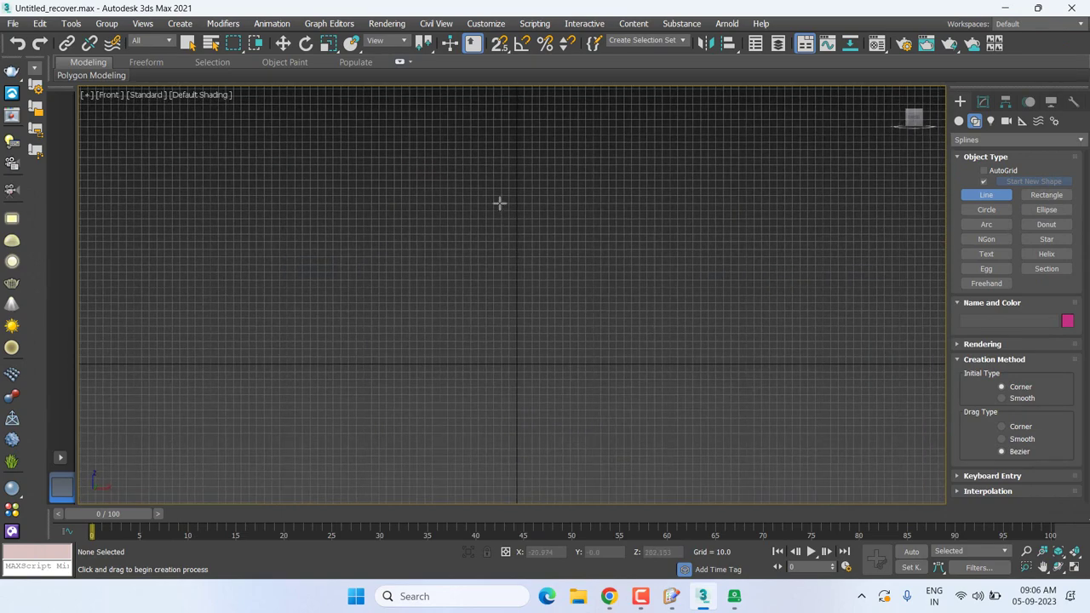
pyautogui.click(518, 197)
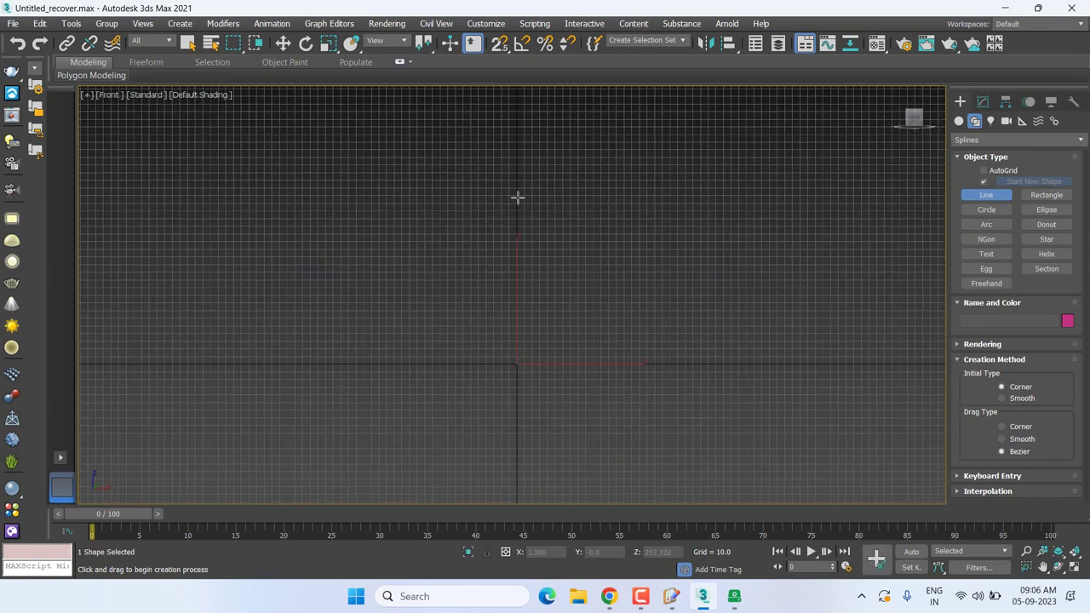
pyautogui.click(568, 197)
pyautogui.click(568, 210)
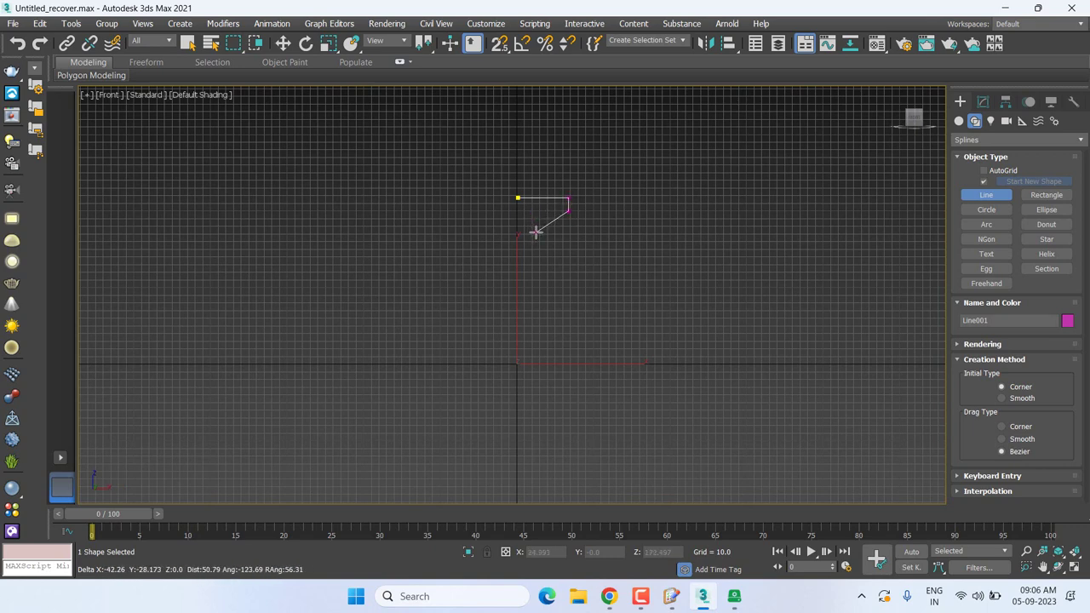
# - Draw the S-shaped curve and stepped base, then close the Line001 spline
pyautogui.moveTo(535, 232); pyautogui.dragTo(536, 251)
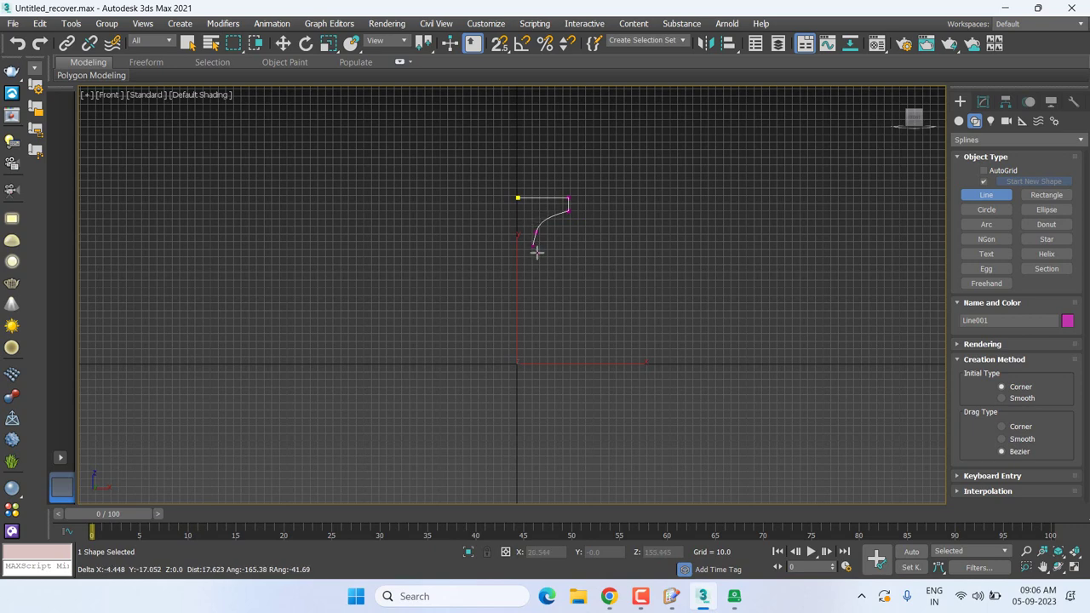
pyautogui.moveTo(555, 290); pyautogui.dragTo(543, 311)
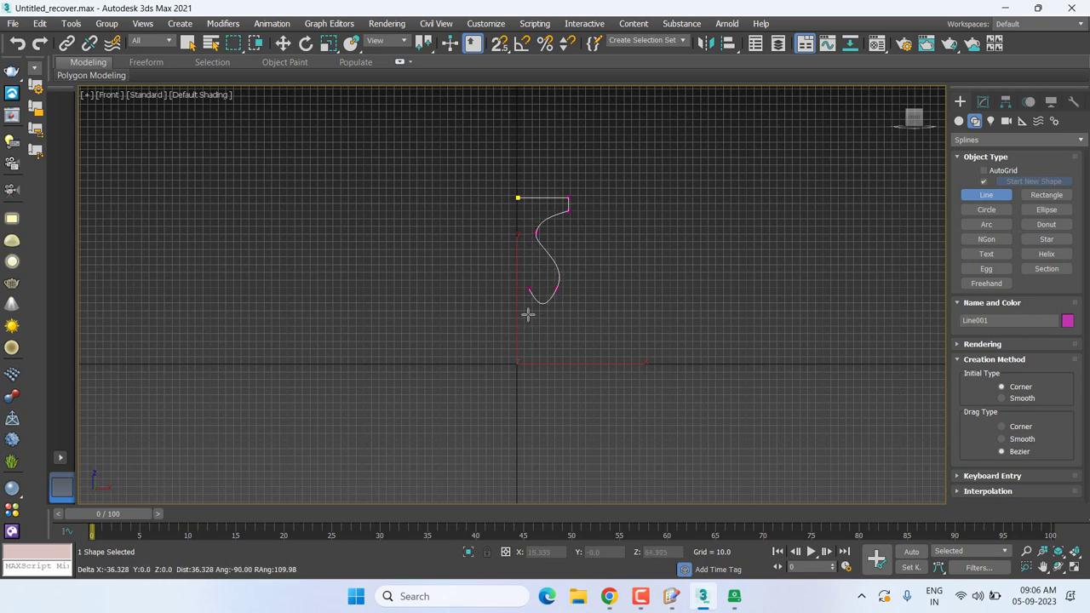
pyautogui.click(539, 310)
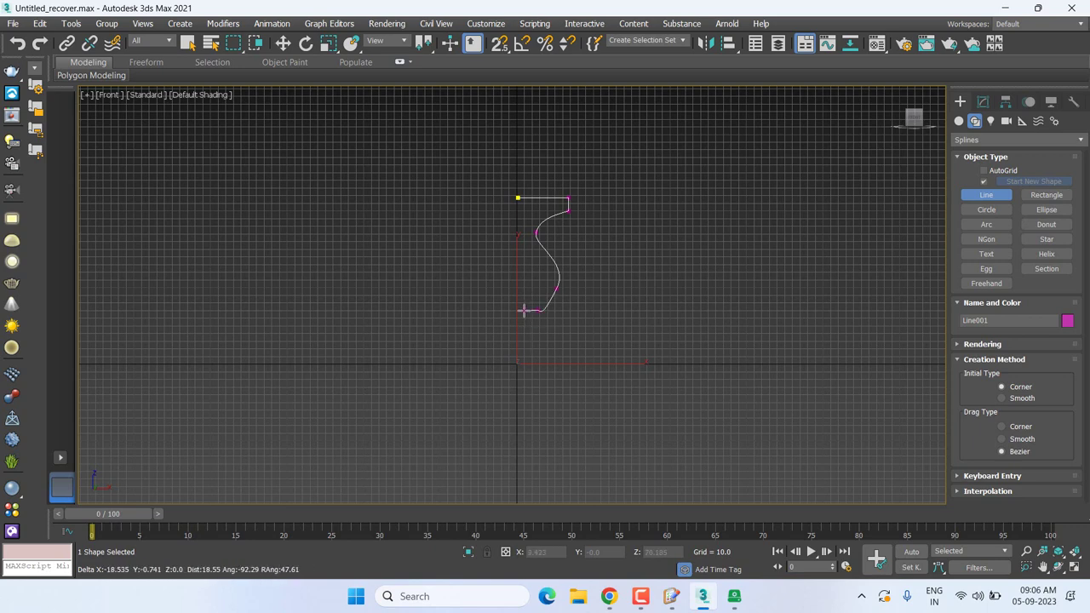
pyautogui.click(530, 311)
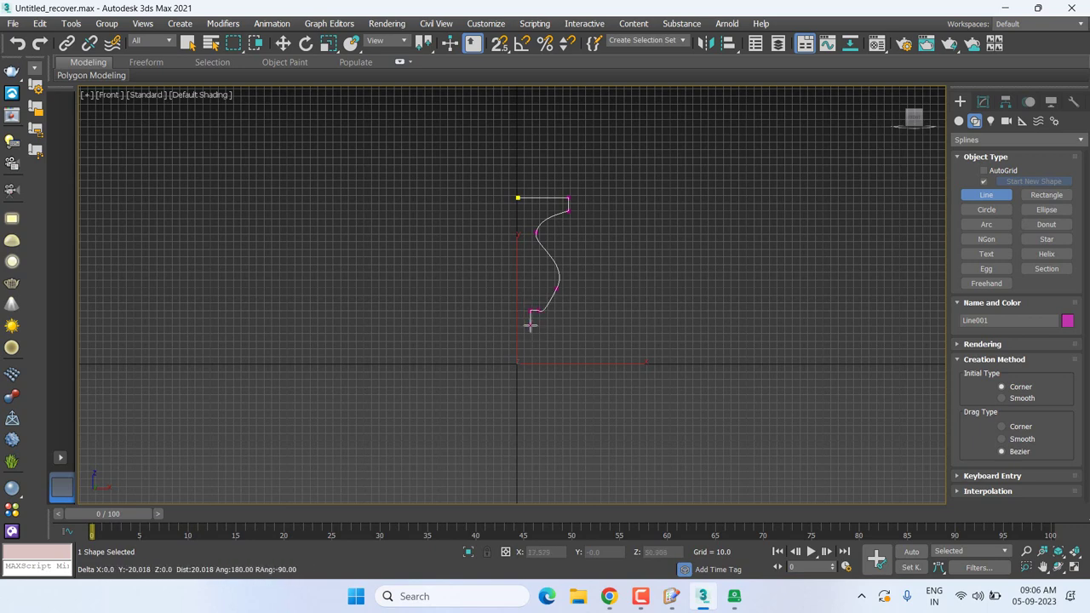
pyautogui.click(529, 325)
pyautogui.click(515, 325)
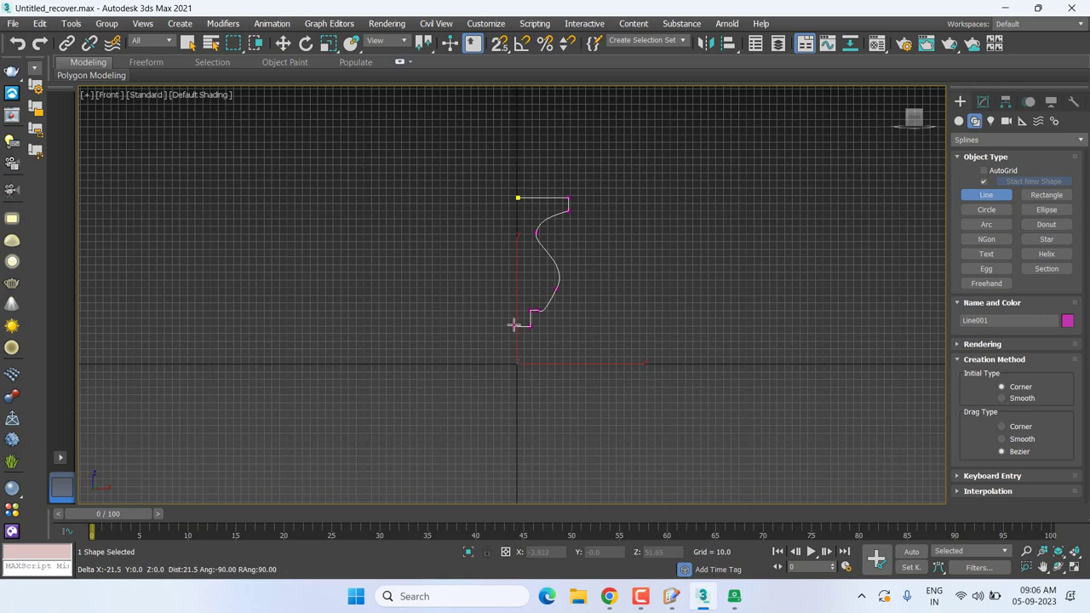
pyautogui.click(518, 198)
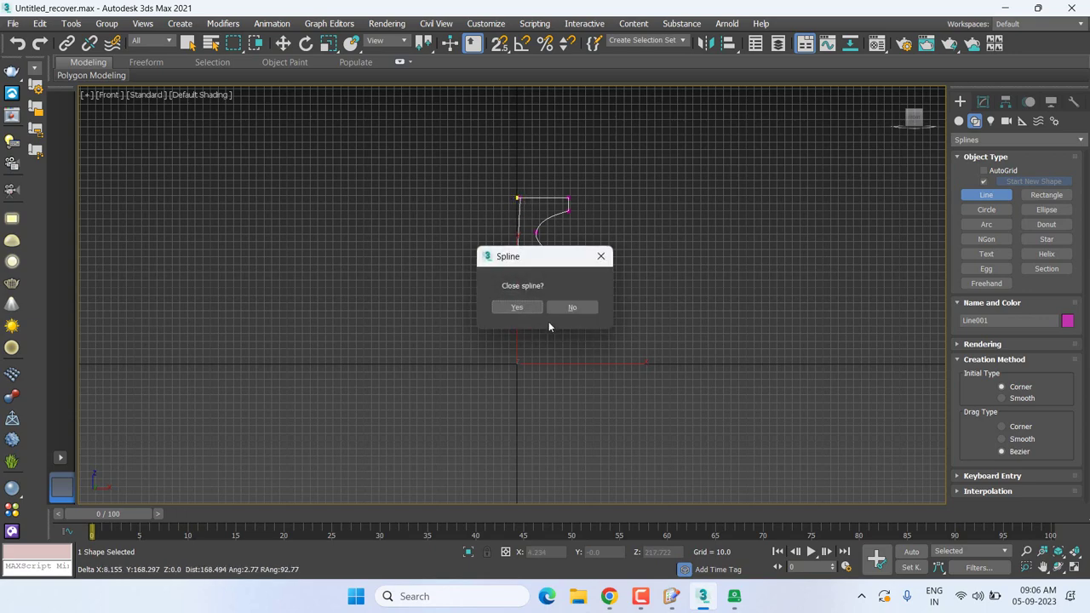
pyautogui.click(525, 309)
pyautogui.rightClick(528, 312)
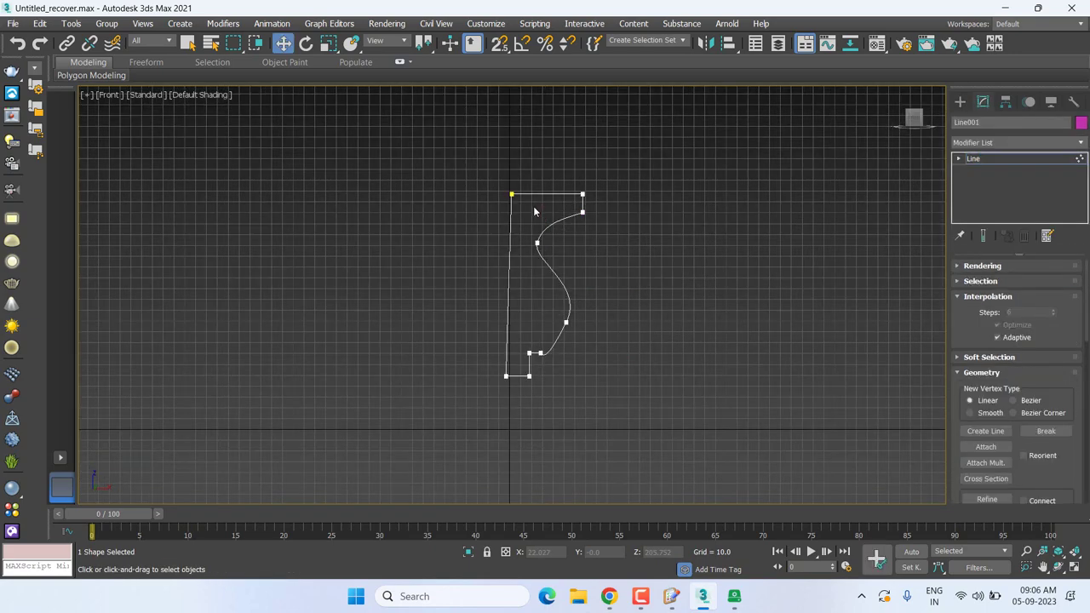
# - With vertex snapping on, move the top-left vertex directly above the bottom-left one
pyautogui.press('t')
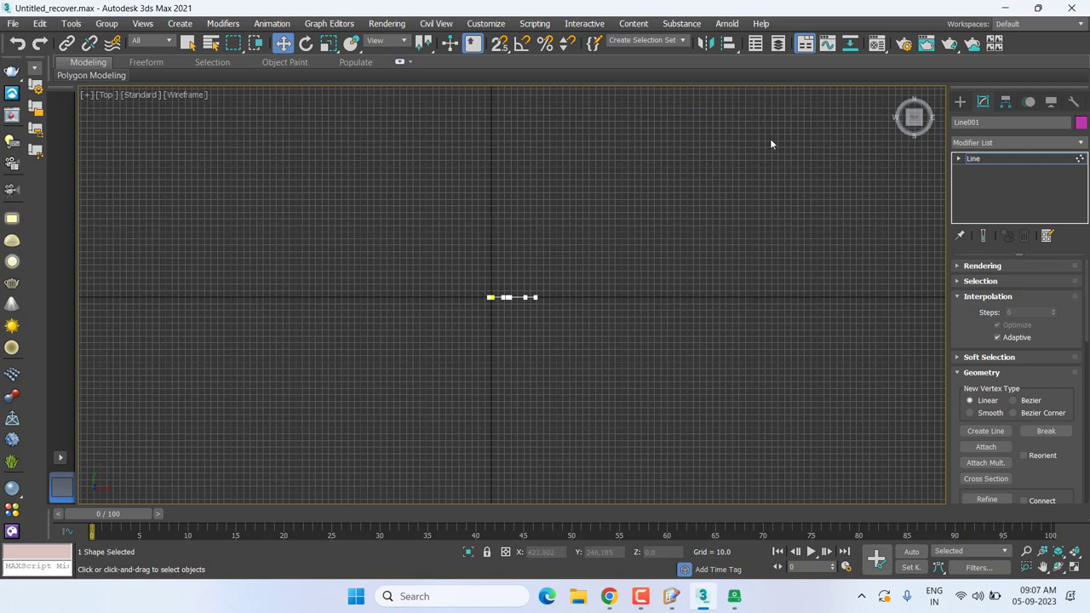
pyautogui.press('f')
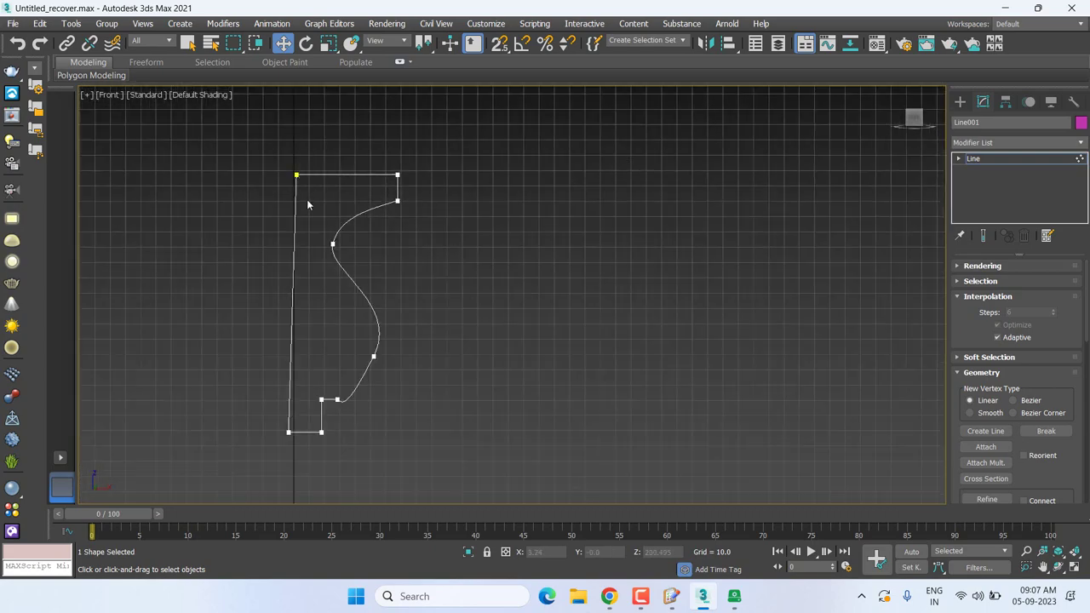
pyautogui.moveTo(252, 158); pyautogui.dragTo(333, 227)
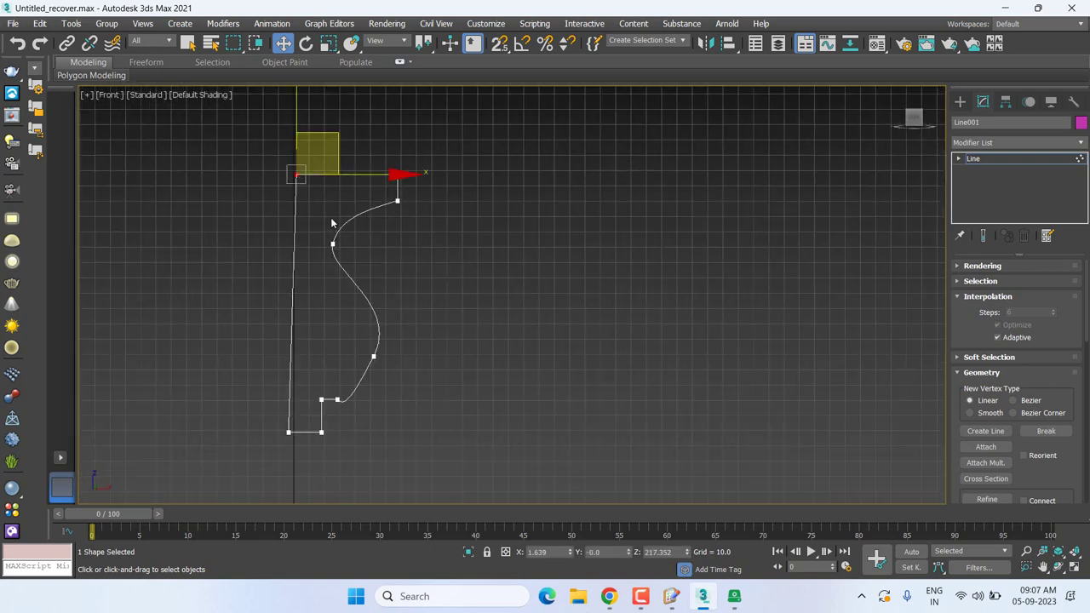
pyautogui.moveTo(599, 205); pyautogui.dragTo(644, 204, button='middle')
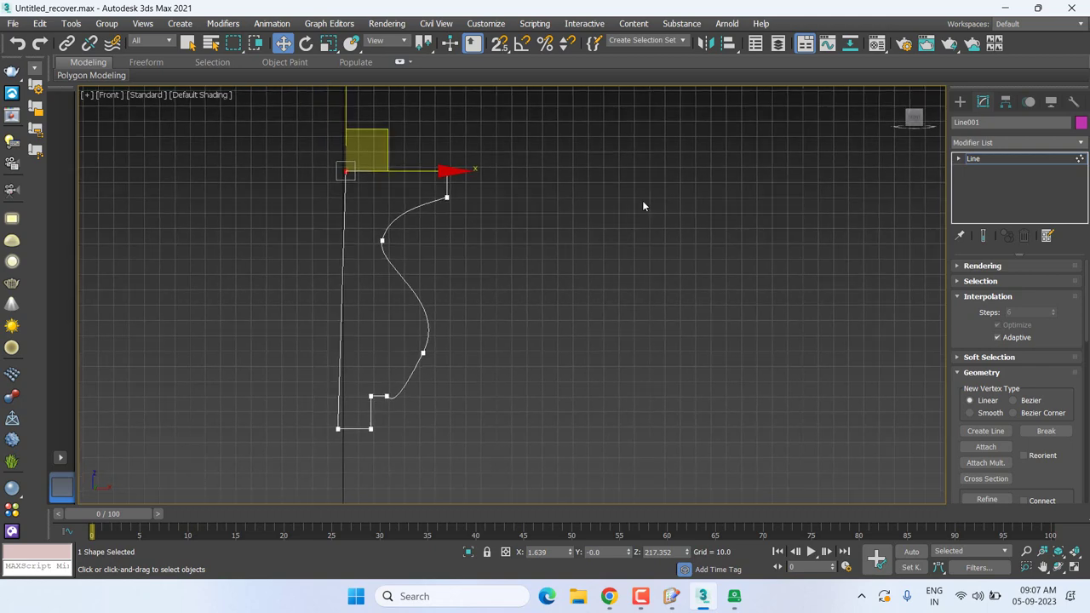
pyautogui.press('s')
pyautogui.moveTo(437, 173); pyautogui.dragTo(338, 428)
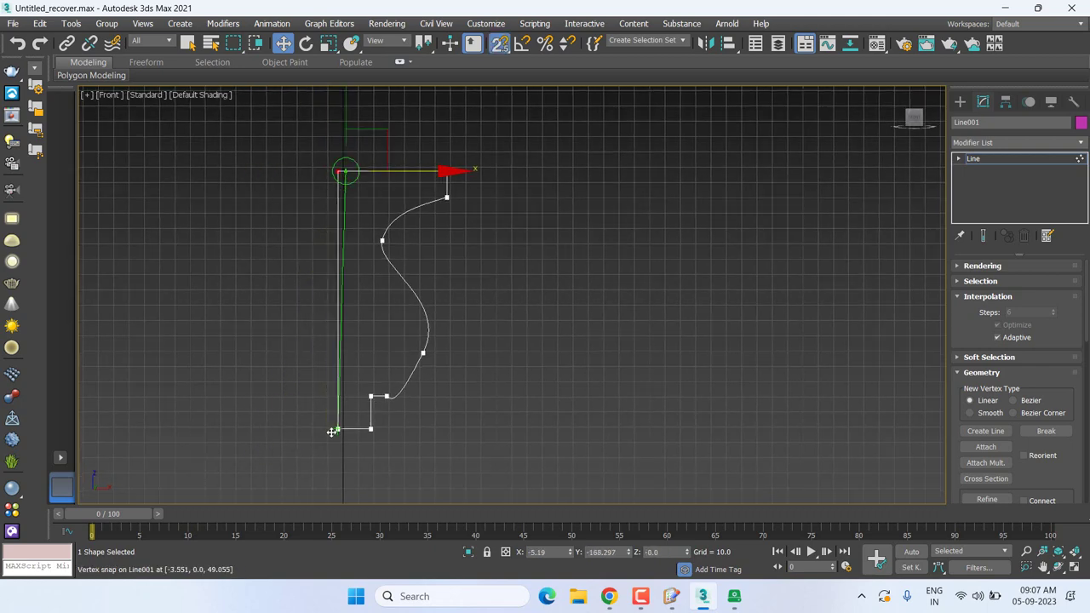
# - Zoom in to check the lower corner vertex, then select the top-right vertex
pyautogui.scroll(2, 535, 281)
pyautogui.moveTo(535, 281); pyautogui.dragTo(505, 377, button='middle')
pyautogui.scroll(2, 505, 376)
pyautogui.moveTo(503, 288); pyautogui.dragTo(569, 341)
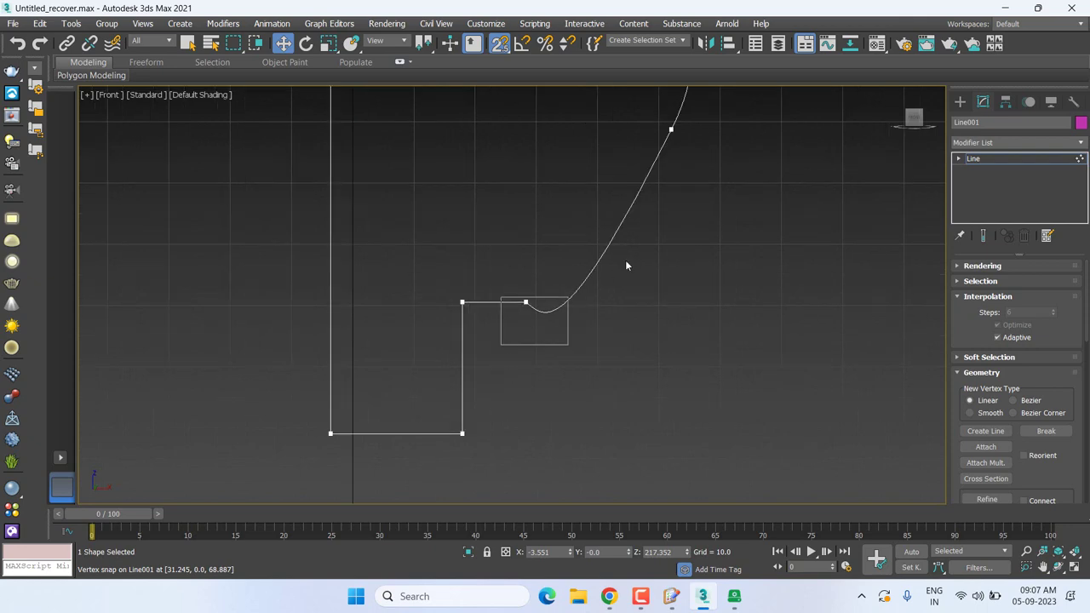
pyautogui.scroll(-3, 554, 358)
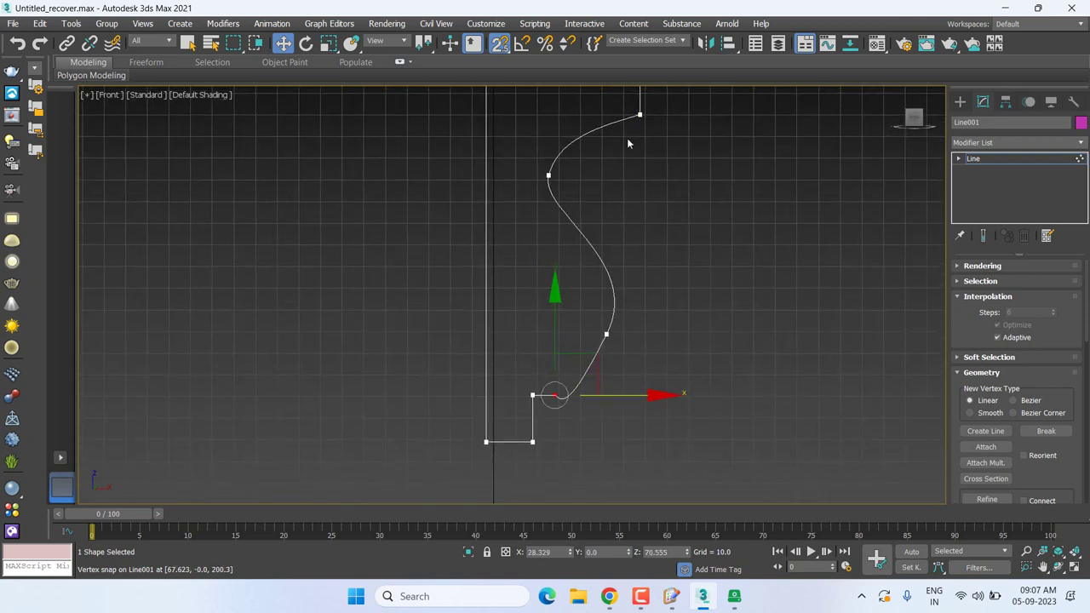
pyautogui.click(640, 114)
pyautogui.moveTo(603, 128); pyautogui.dragTo(619, 237, button='middle')
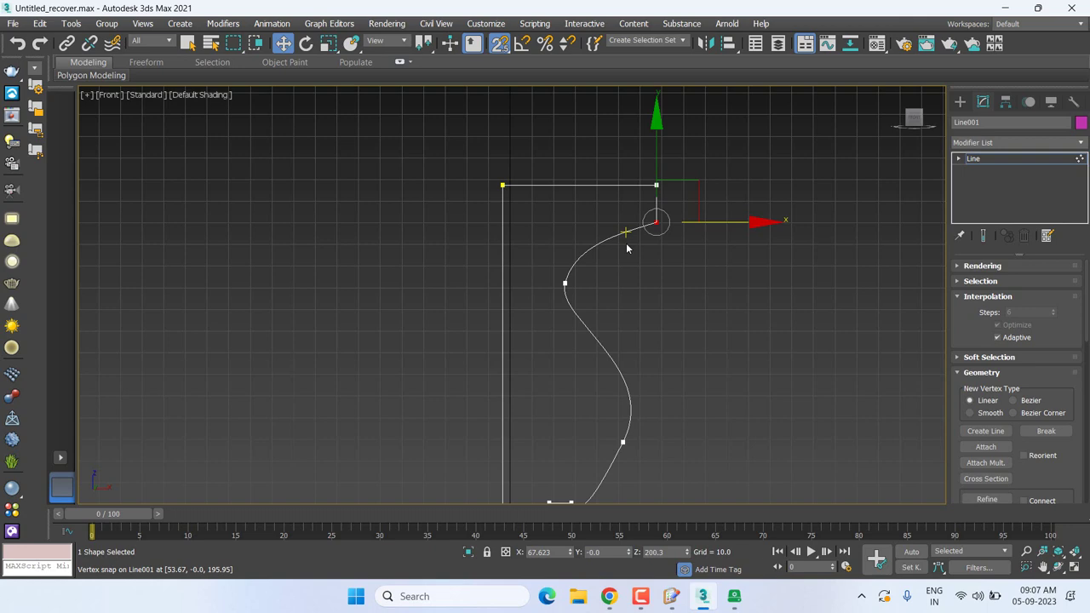
# - Refine a vertex into the profile near its top, make it Smooth and slide it left
pyautogui.rightClick(626, 248)
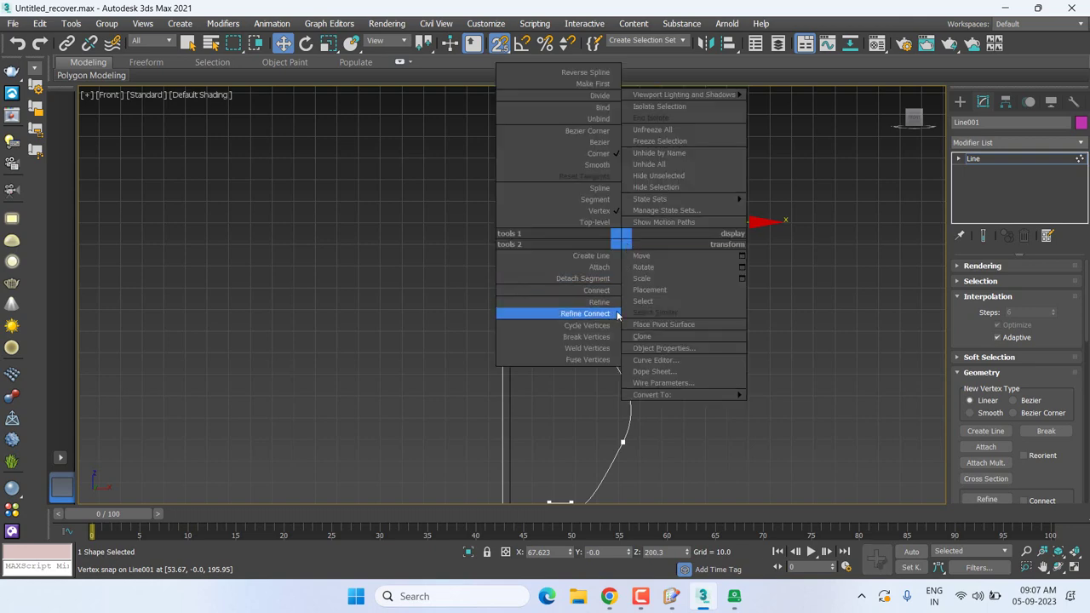
pyautogui.click(610, 304)
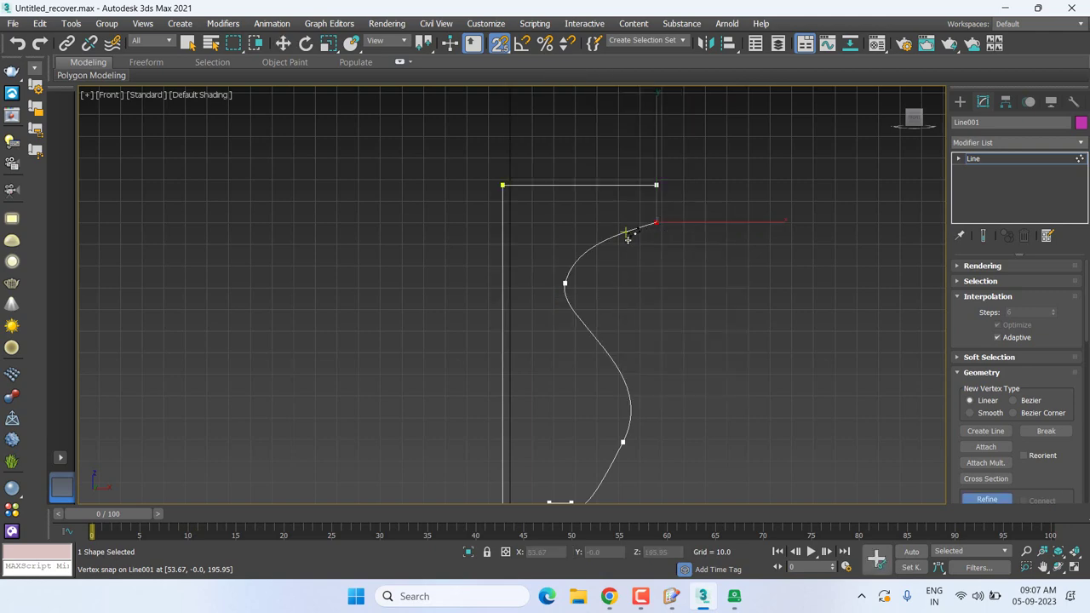
pyautogui.scroll(3, 631, 275)
pyautogui.press('w')
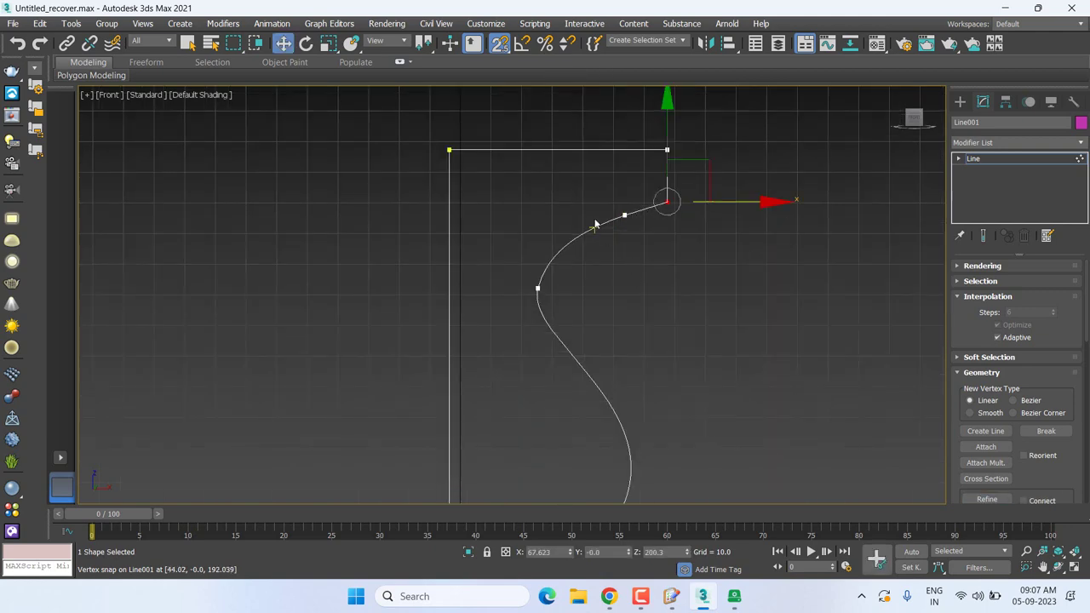
pyautogui.click(624, 213)
pyautogui.moveTo(615, 245); pyautogui.dragTo(725, 188)
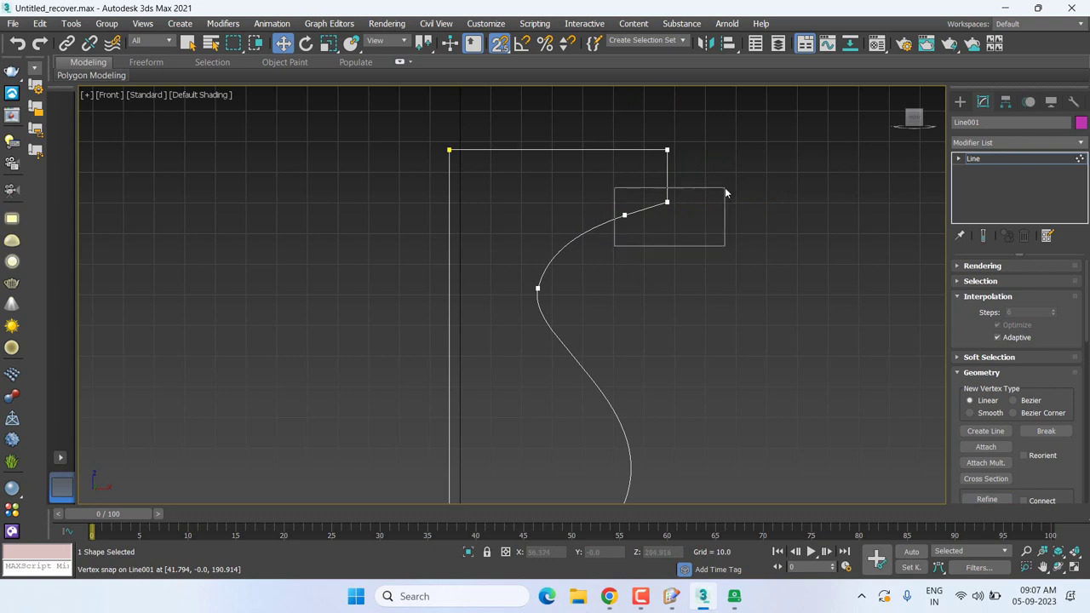
pyautogui.rightClick(661, 207)
pyautogui.click(636, 135)
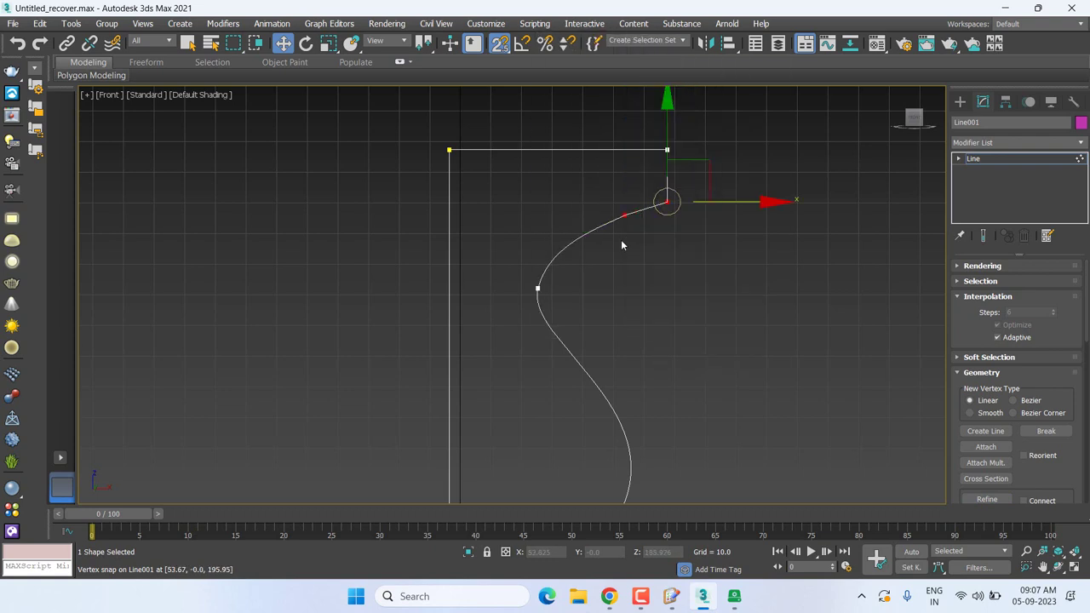
pyautogui.moveTo(667, 202); pyautogui.dragTo(627, 204)
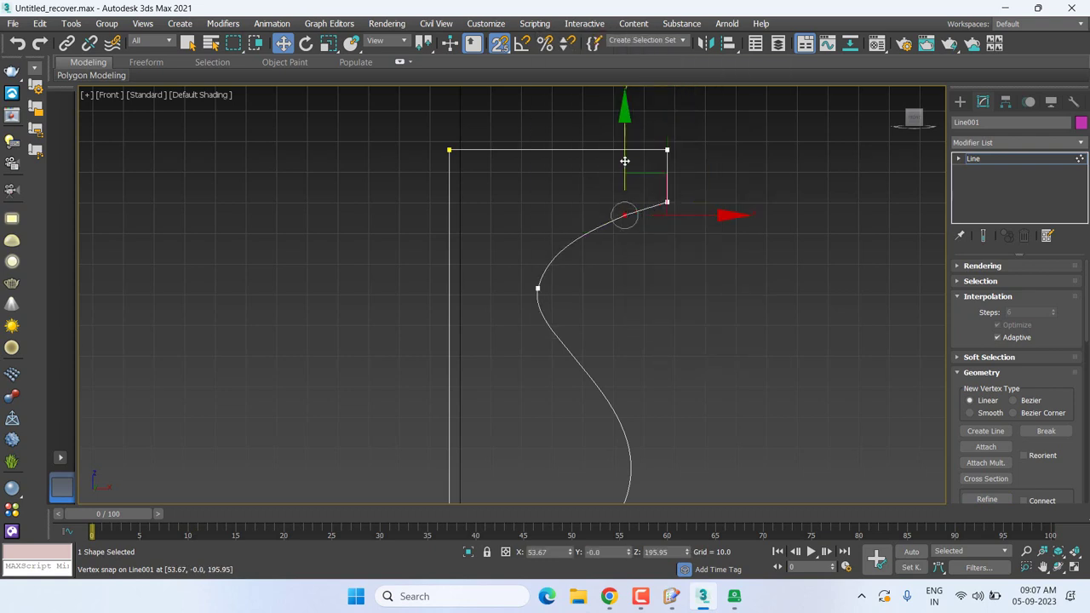
# - Refine another vertex near the curve top and set the step vertex to Corner
pyautogui.rightClick(622, 232)
pyautogui.click(596, 288)
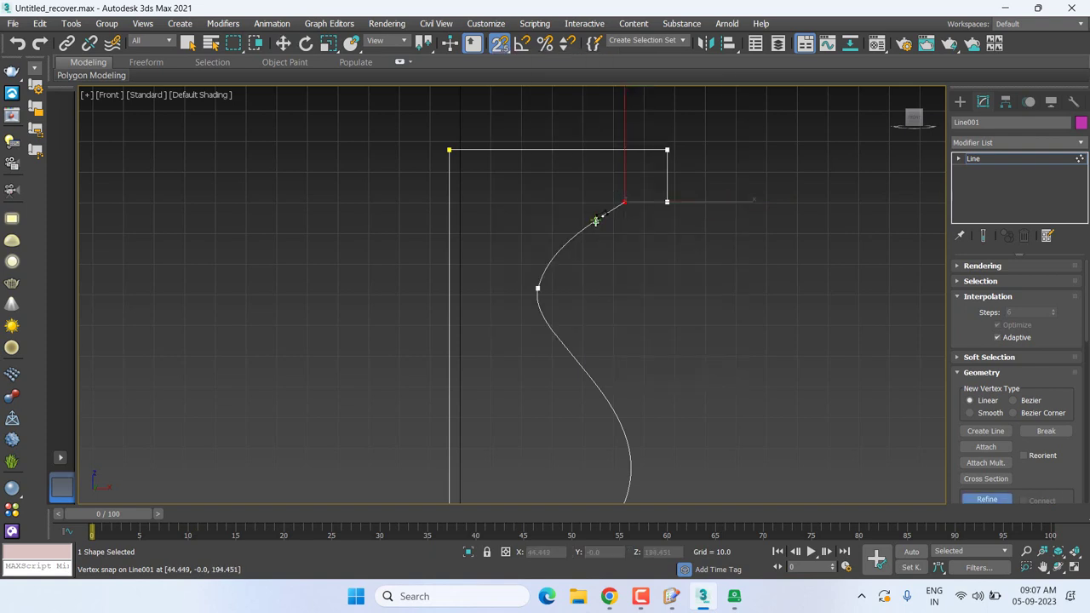
pyautogui.click(596, 221)
pyautogui.rightClick(595, 220)
pyautogui.click(596, 220)
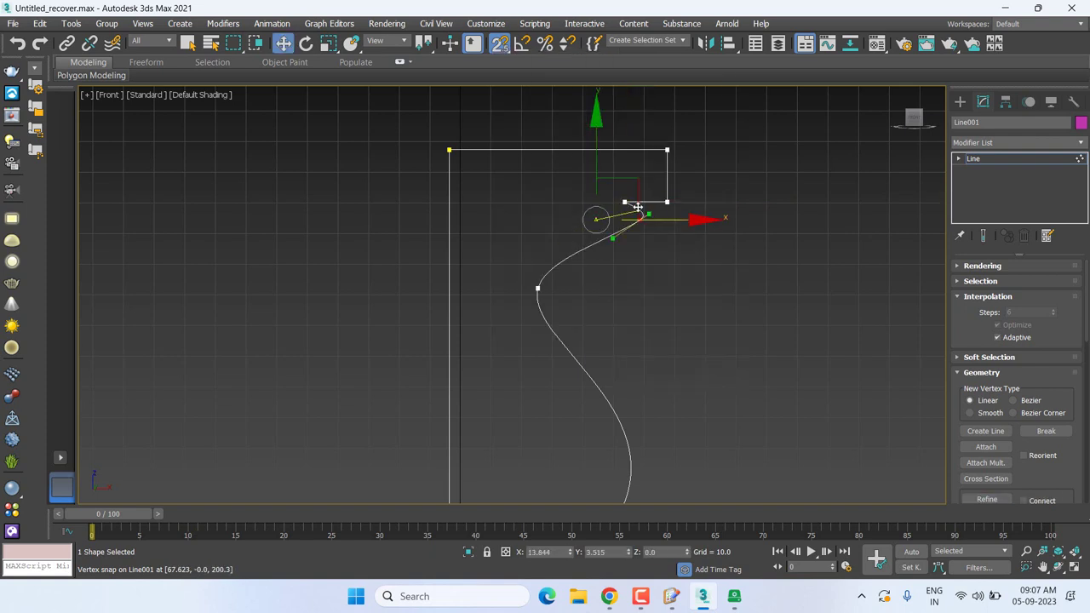
pyautogui.click(626, 202)
pyautogui.rightClick(623, 206)
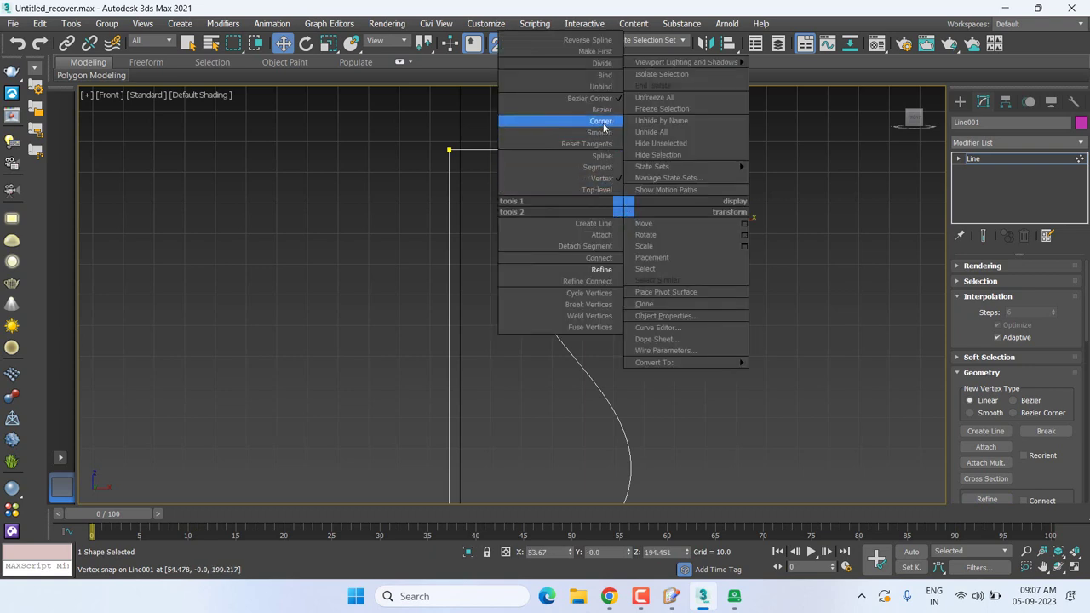
pyautogui.click(601, 122)
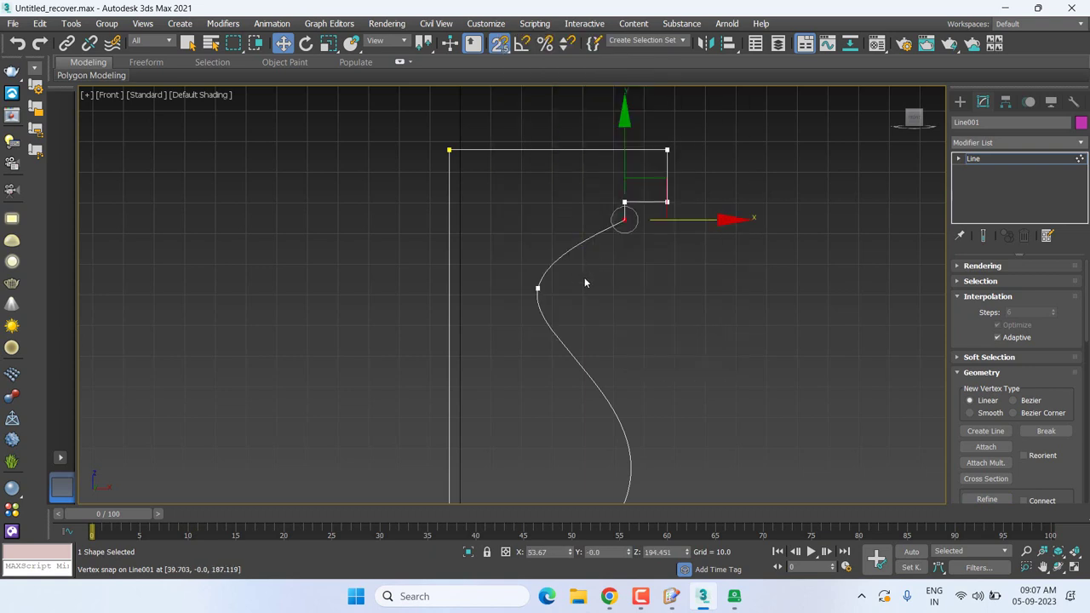
# - Turn off 2.5D Snaps and nudge the step vertex down slightly
pyautogui.press('s')
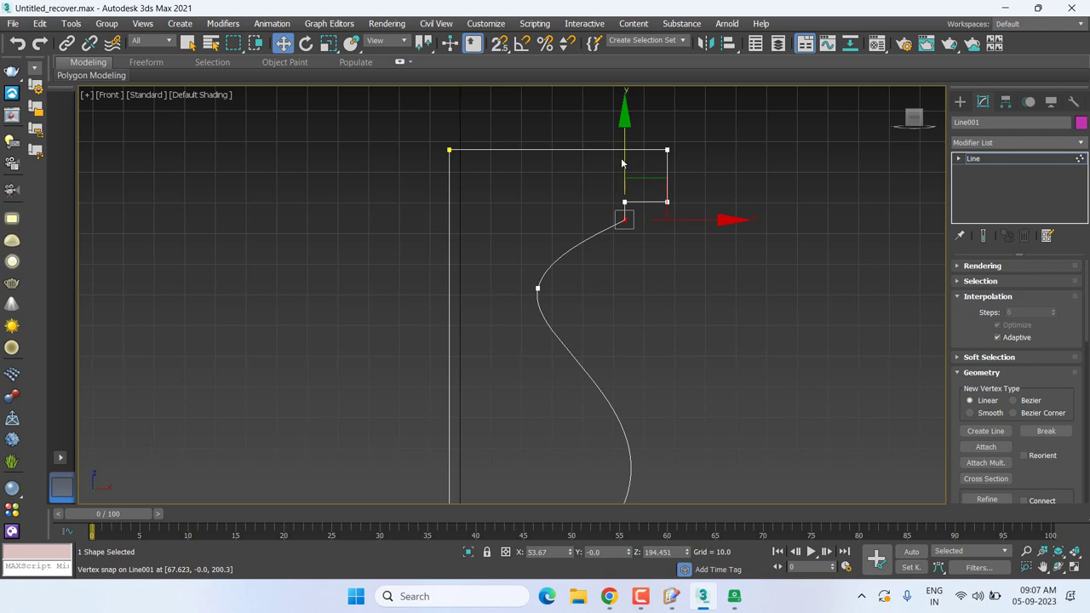
pyautogui.moveTo(622, 163); pyautogui.dragTo(622, 179)
pyautogui.moveTo(523, 228); pyautogui.dragTo(686, 328)
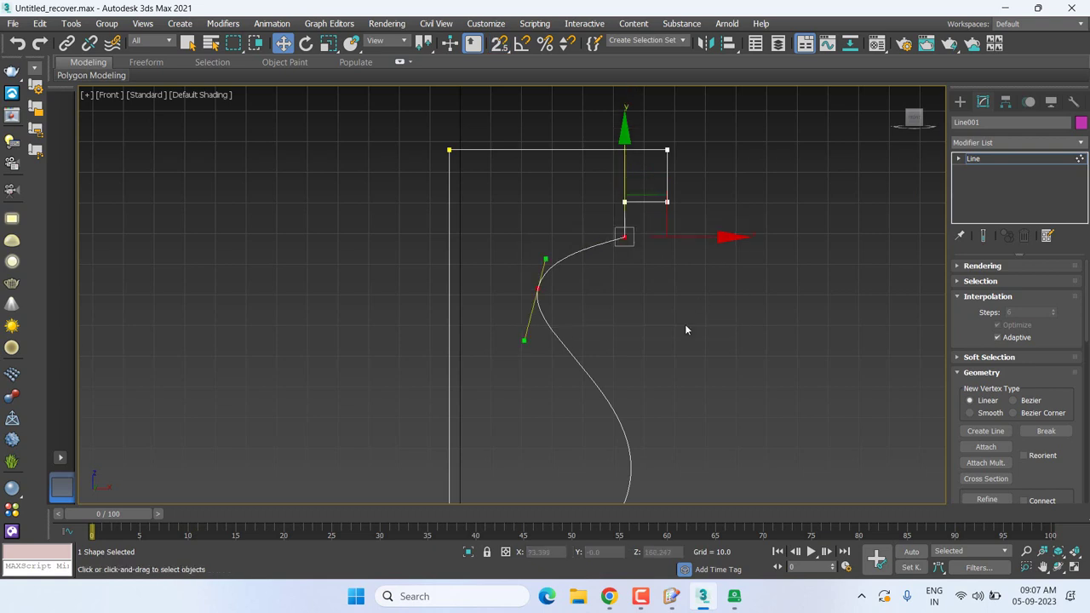
pyautogui.moveTo(687, 329); pyautogui.dragTo(655, 298, button='middle')
# - Make the lower S-curve vertex a Bezier Corner, undoing the trial tangent drag
pyautogui.moveTo(606, 426); pyautogui.dragTo(654, 475)
pyautogui.scroll(-2, 677, 287)
pyautogui.scroll(-3, 660, 245)
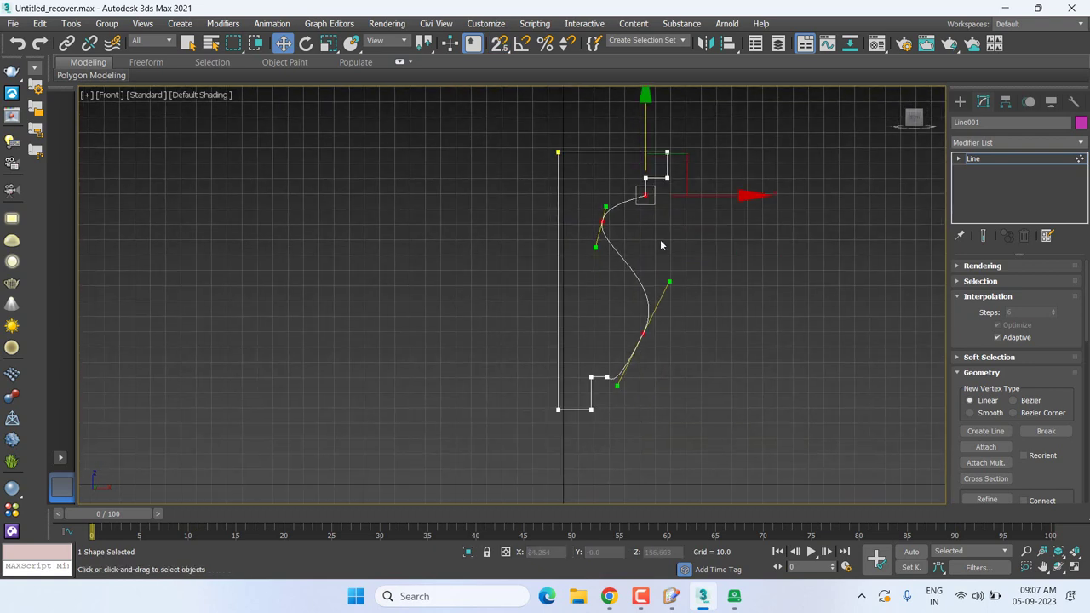
pyautogui.click(602, 222)
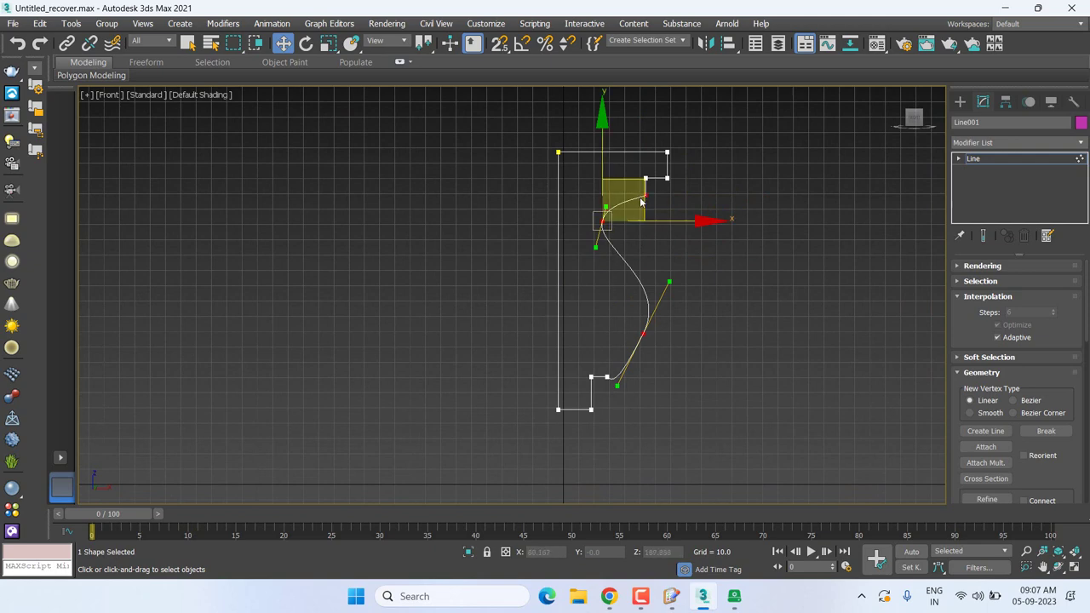
pyautogui.scroll(3, 620, 384)
pyautogui.click(596, 358)
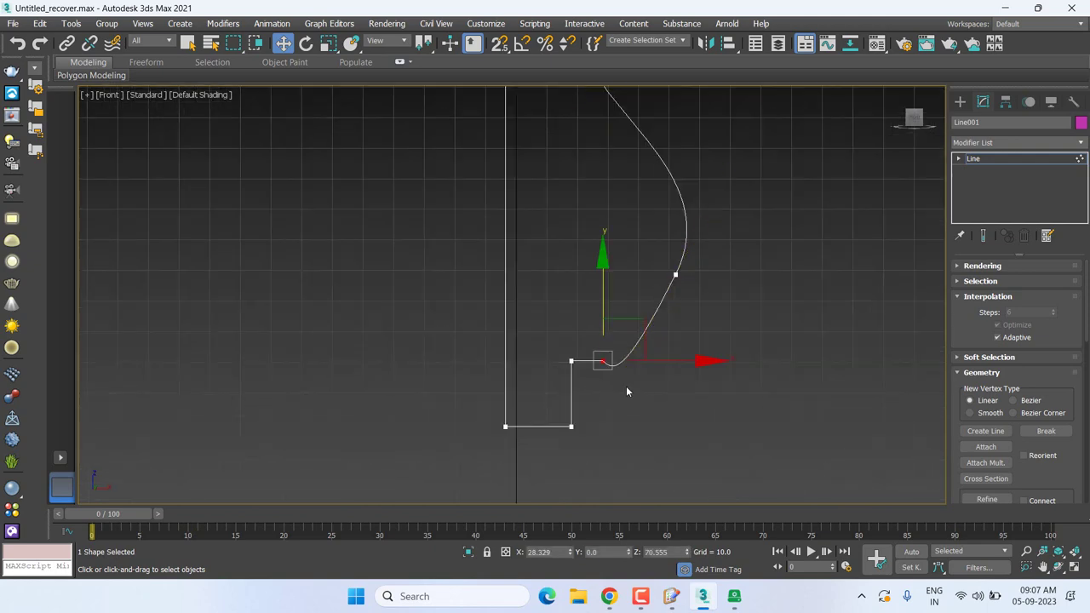
pyautogui.scroll(3, 614, 379)
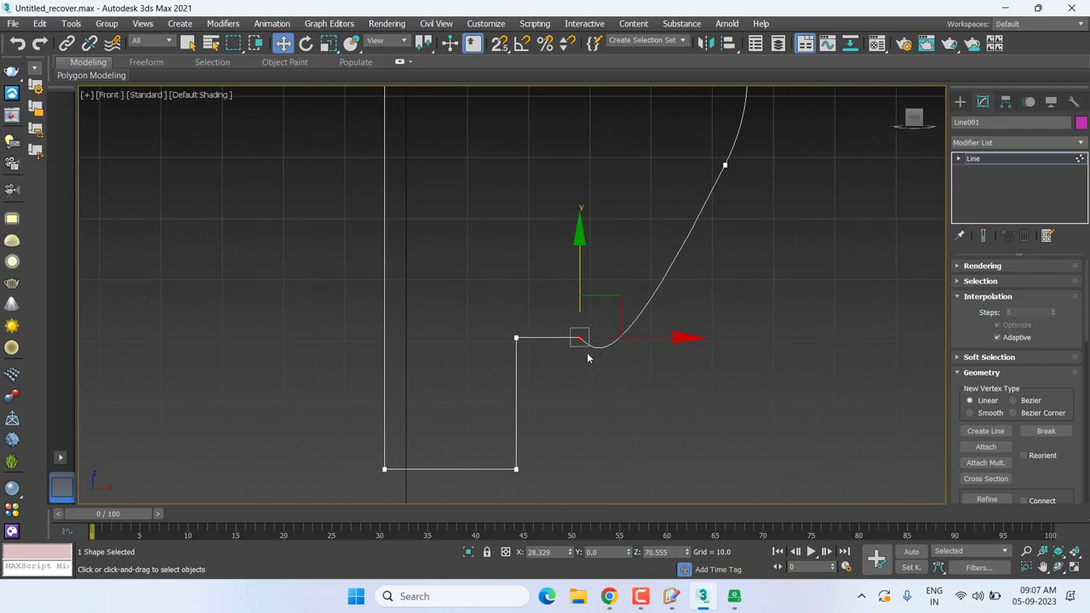
pyautogui.scroll(2, 592, 345)
pyautogui.rightClick(556, 343)
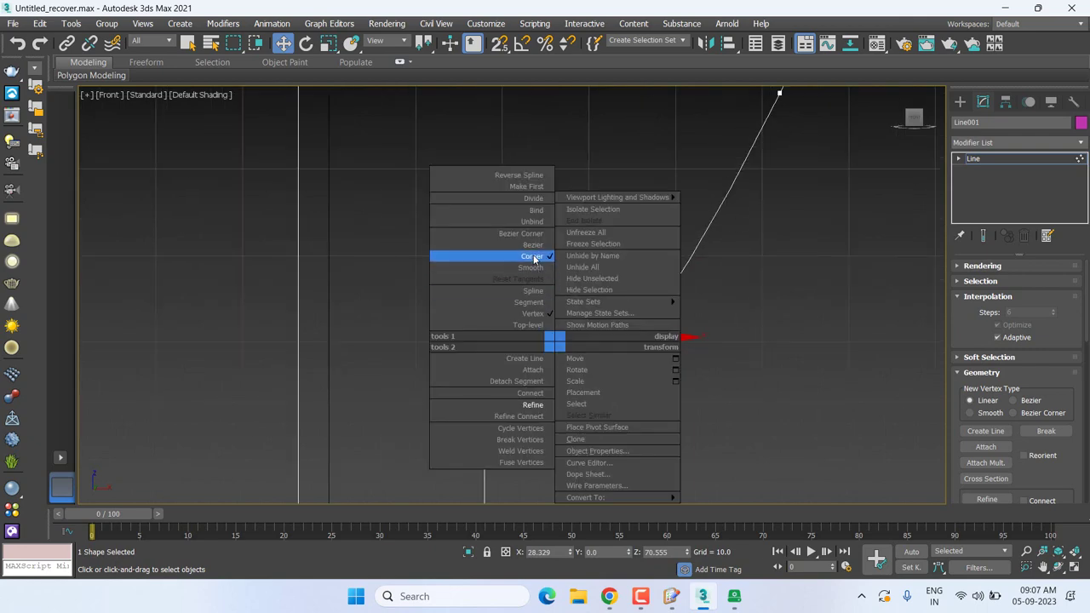
pyautogui.click(521, 234)
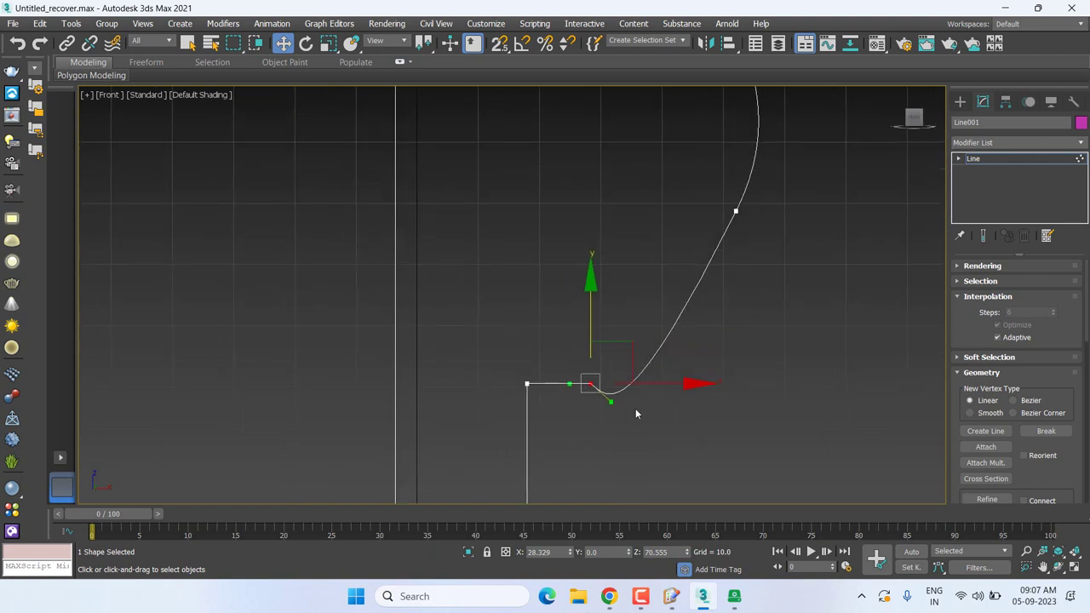
pyautogui.moveTo(611, 404); pyautogui.dragTo(709, 286)
pyautogui.click(736, 211)
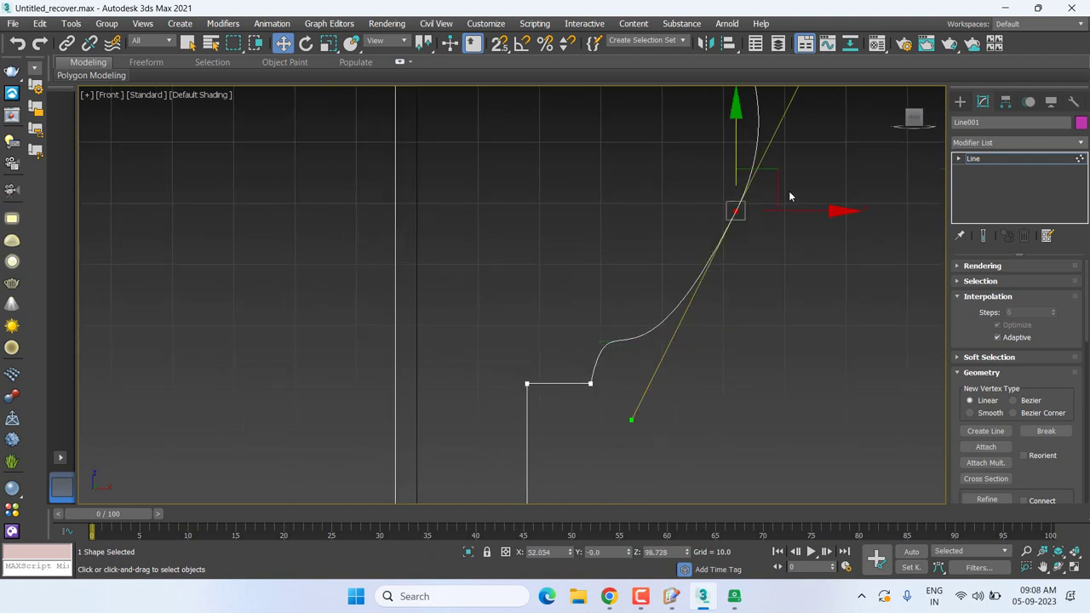
pyautogui.hotkey('ctrl', 'z')
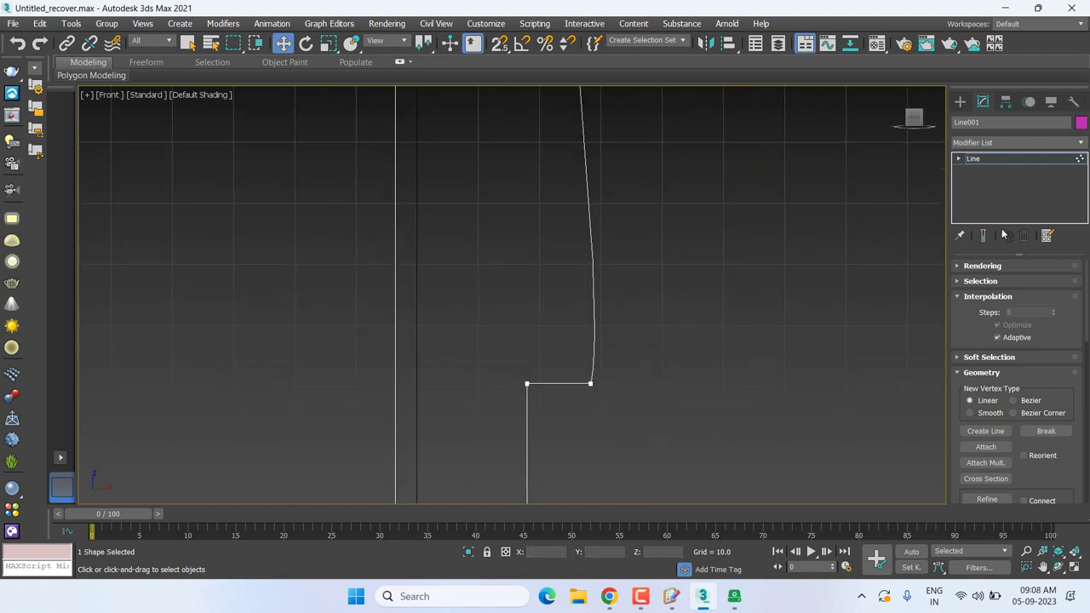
pyautogui.scroll(-2, 642, 452)
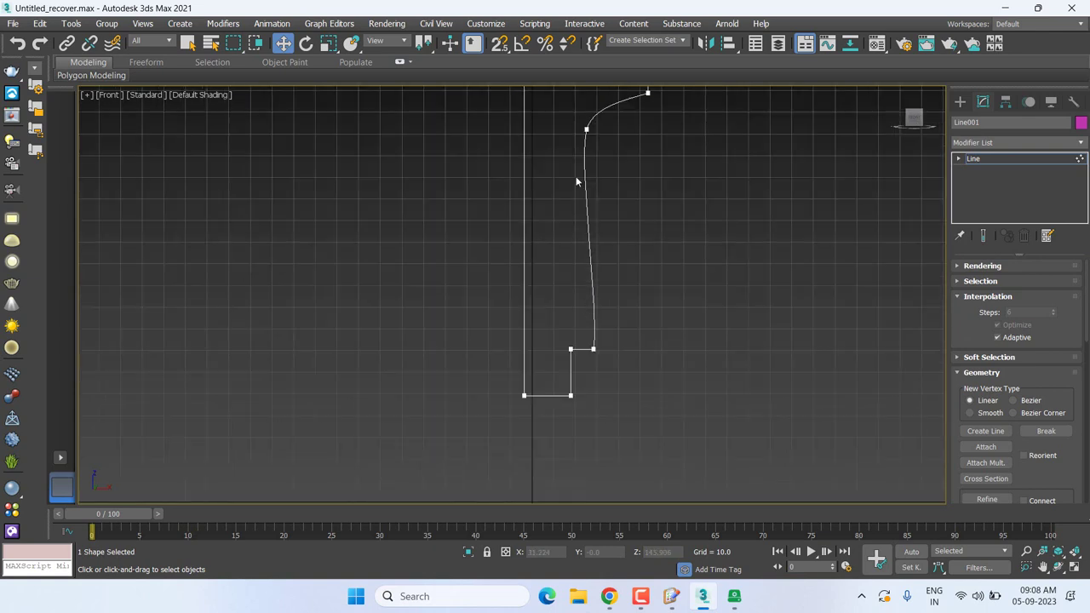
# - Move the top-left curve vertex down and right and pull its tangent up-right
pyautogui.click(586, 129)
pyautogui.moveTo(638, 179); pyautogui.dragTo(652, 225, button='middle')
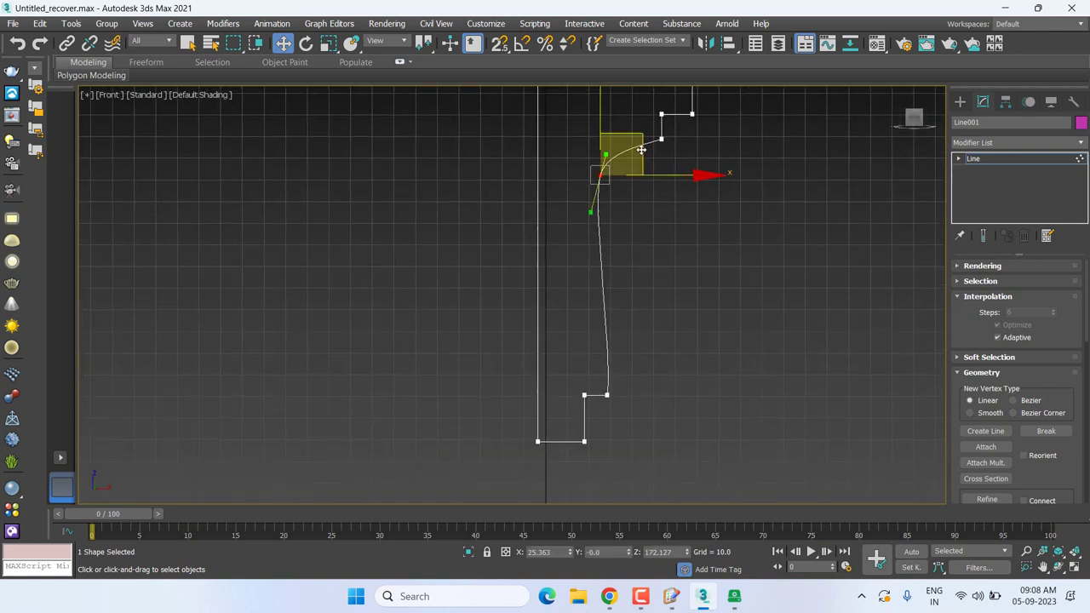
pyautogui.moveTo(641, 149)
pyautogui.mouseDown()
pyautogui.moveTo(621, 276)
pyautogui.moveTo(683, 369)
pyautogui.mouseUp()
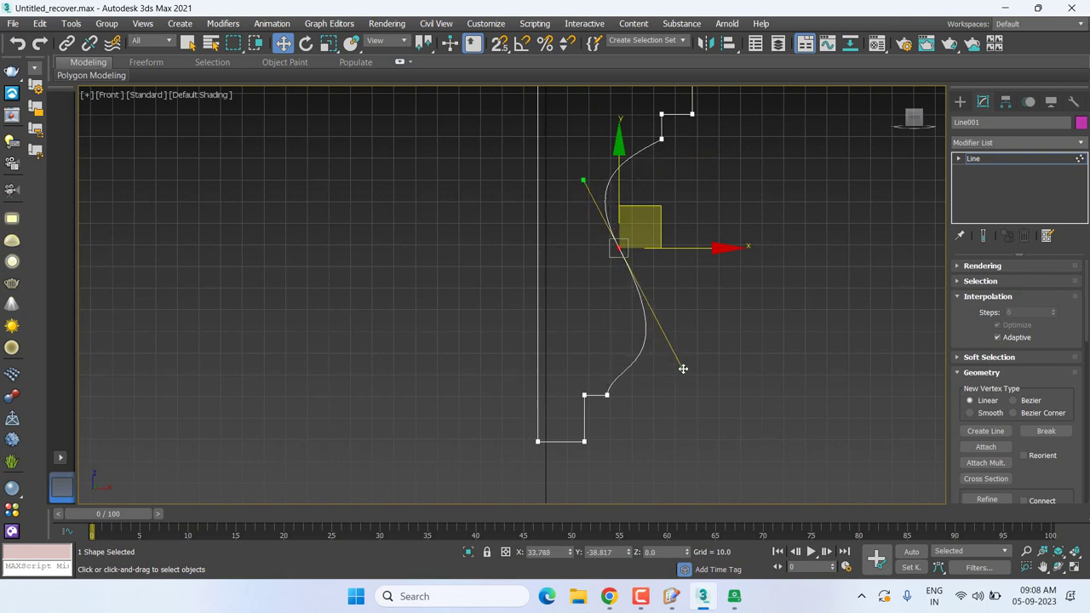
pyautogui.moveTo(580, 461); pyautogui.dragTo(580, 415, button='middle')
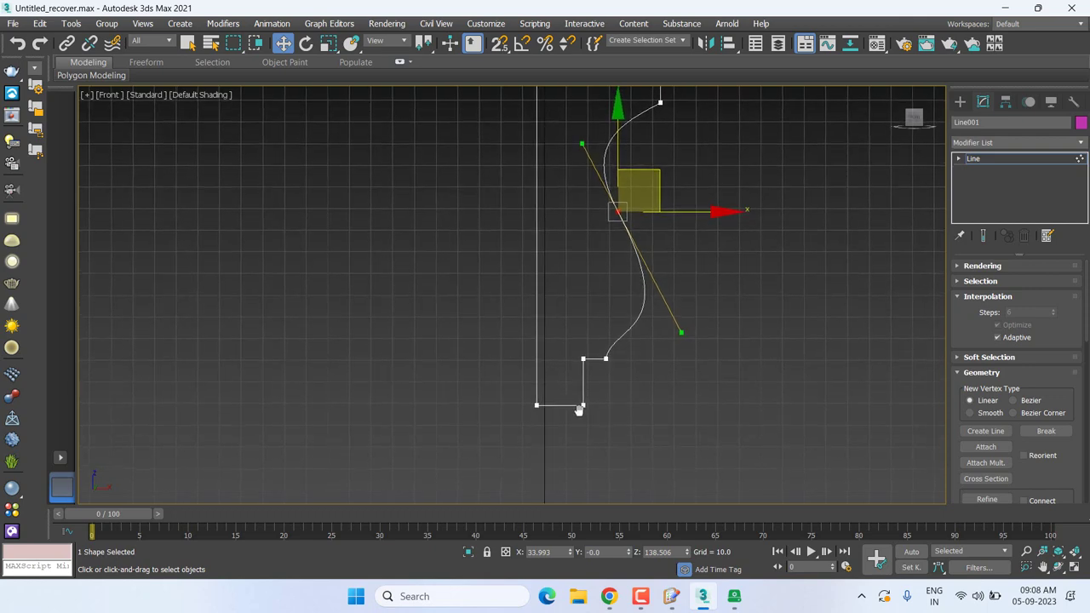
pyautogui.scroll(2, 579, 411)
pyautogui.scroll(2, 606, 333)
pyautogui.scroll(2, 613, 341)
pyautogui.scroll(2, 621, 451)
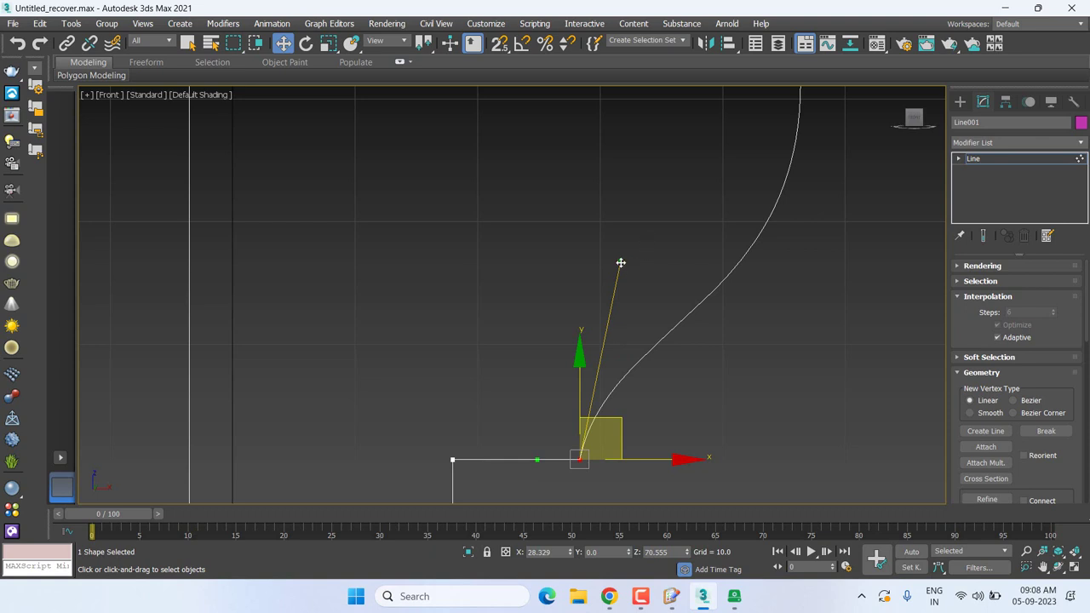
pyautogui.moveTo(621, 263)
pyautogui.mouseDown()
pyautogui.moveTo(657, 176)
pyautogui.moveTo(658, 190)
pyautogui.mouseUp()
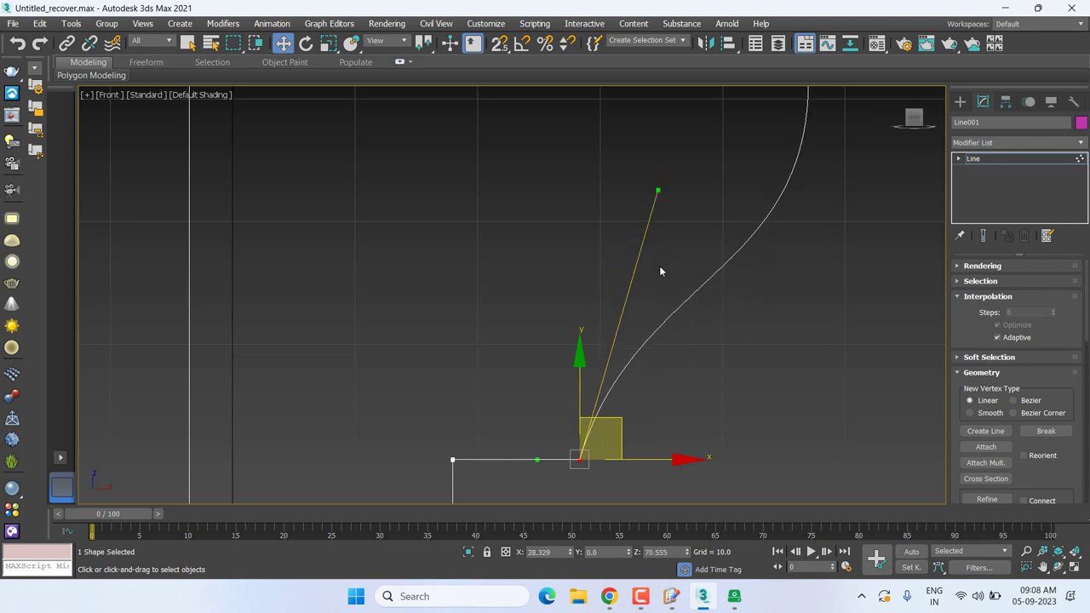
pyautogui.scroll(-4, 654, 332)
pyautogui.scroll(-1, 645, 390)
# - Select the middle and bottom curve vertices to expose their Bezier tangent handles
pyautogui.click(647, 170)
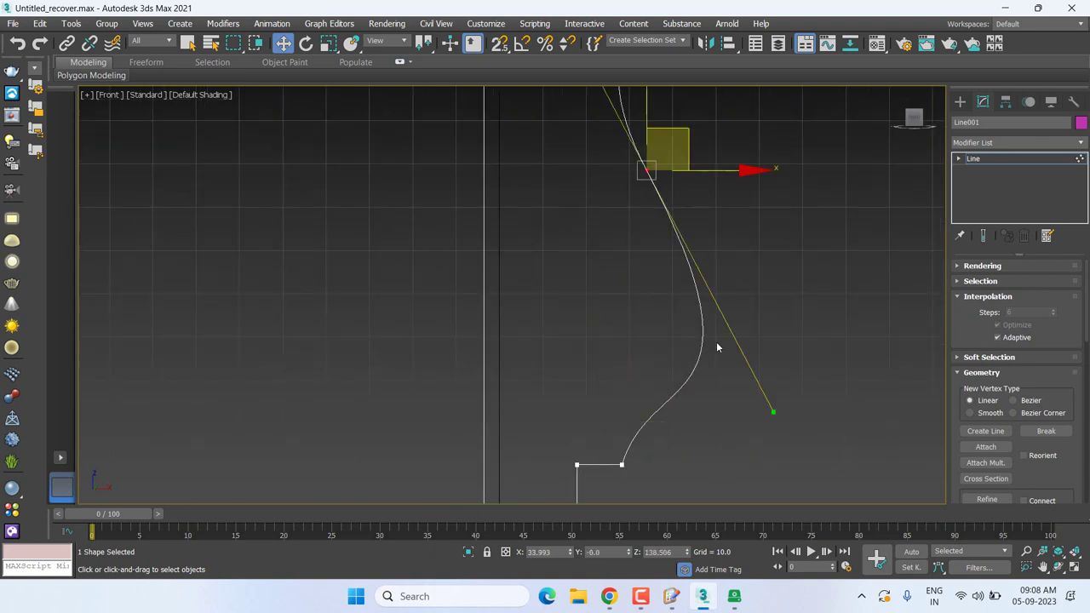
pyautogui.click(748, 416)
pyautogui.scroll(-3, 705, 365)
pyautogui.scroll(-1, 705, 366)
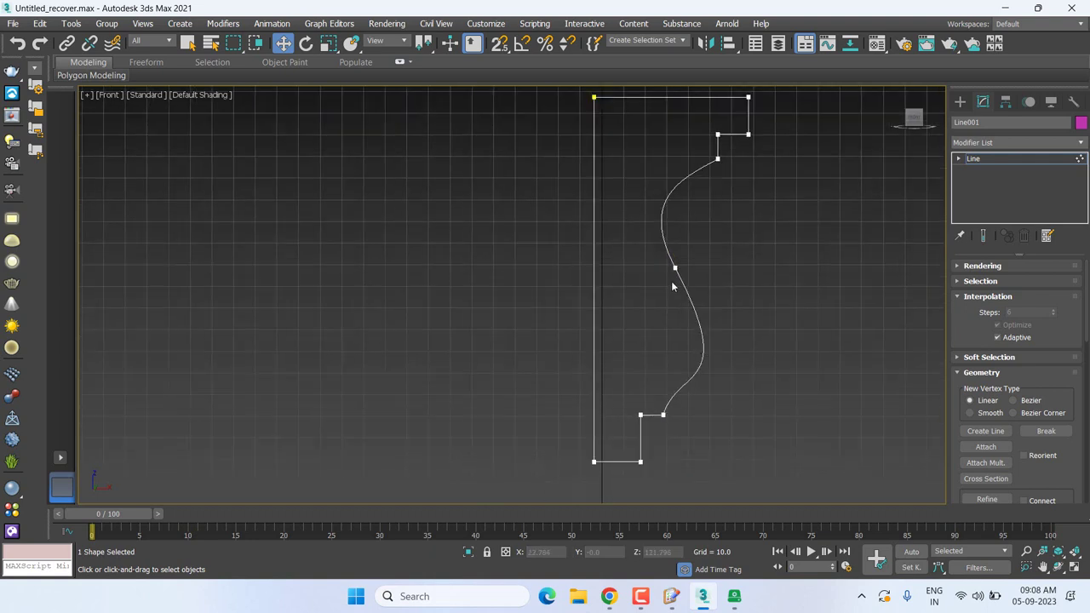
pyautogui.click(675, 268)
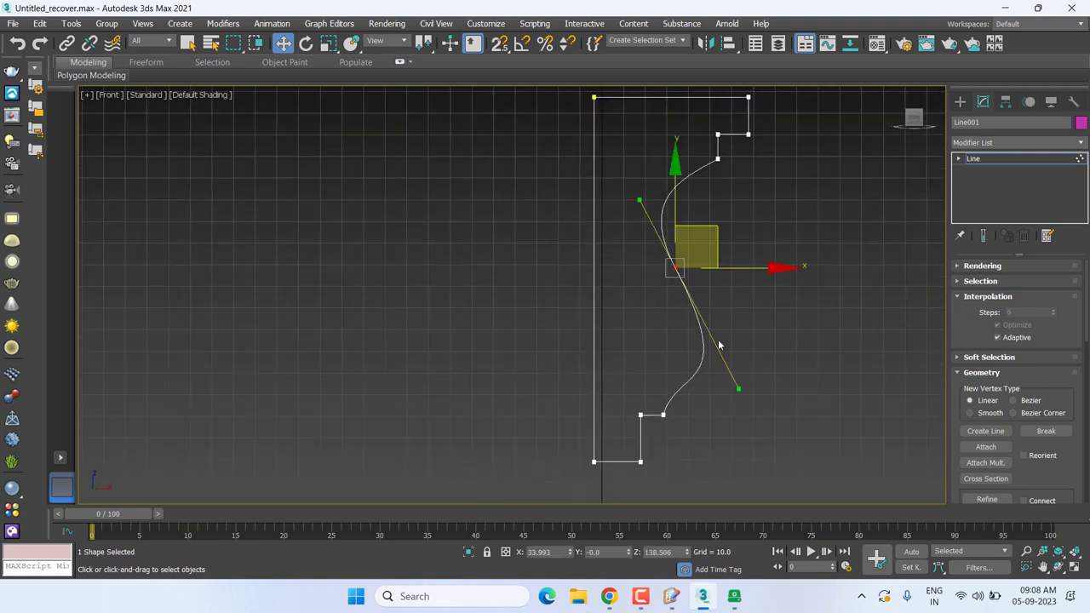
pyautogui.click(745, 410)
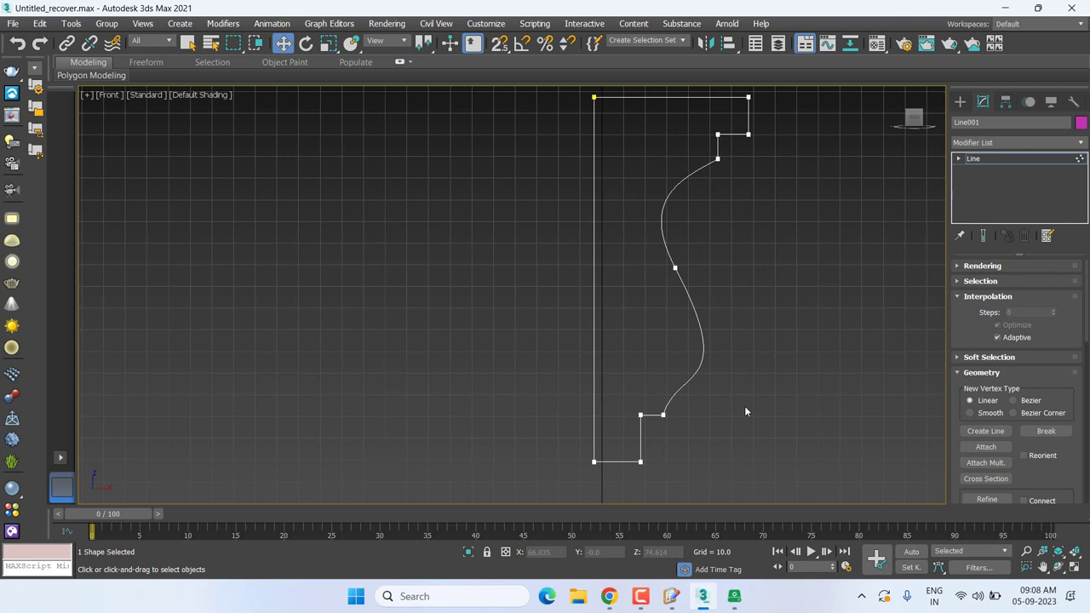
pyautogui.moveTo(744, 405); pyautogui.dragTo(714, 383, button='middle')
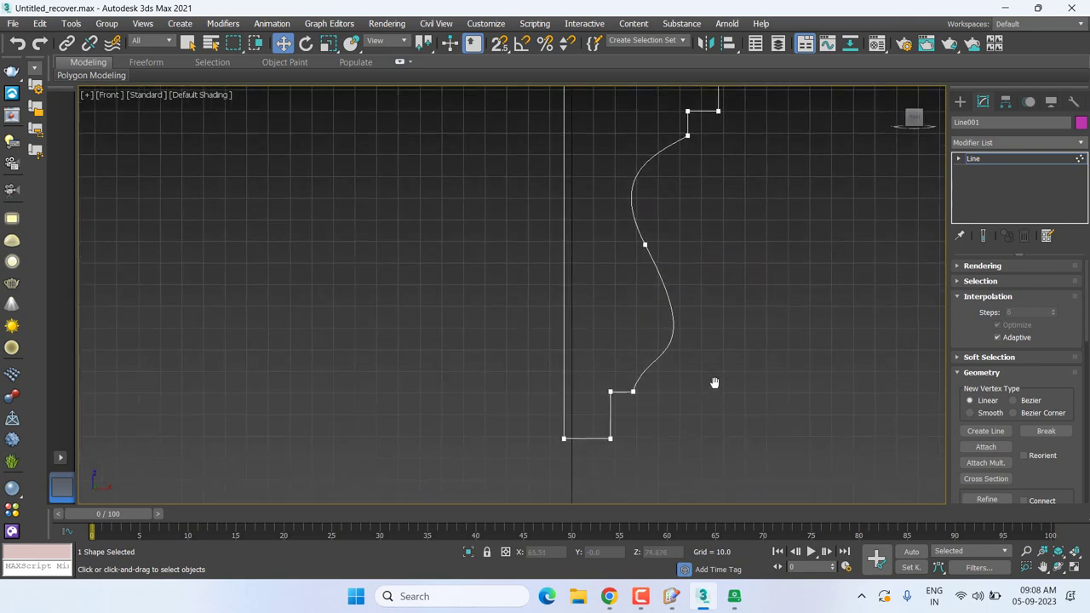
pyautogui.moveTo(647, 141); pyautogui.dragTo(725, 162)
pyautogui.keyDown('ctrl'); pyautogui.click(645, 244); pyautogui.keyUp('ctrl')
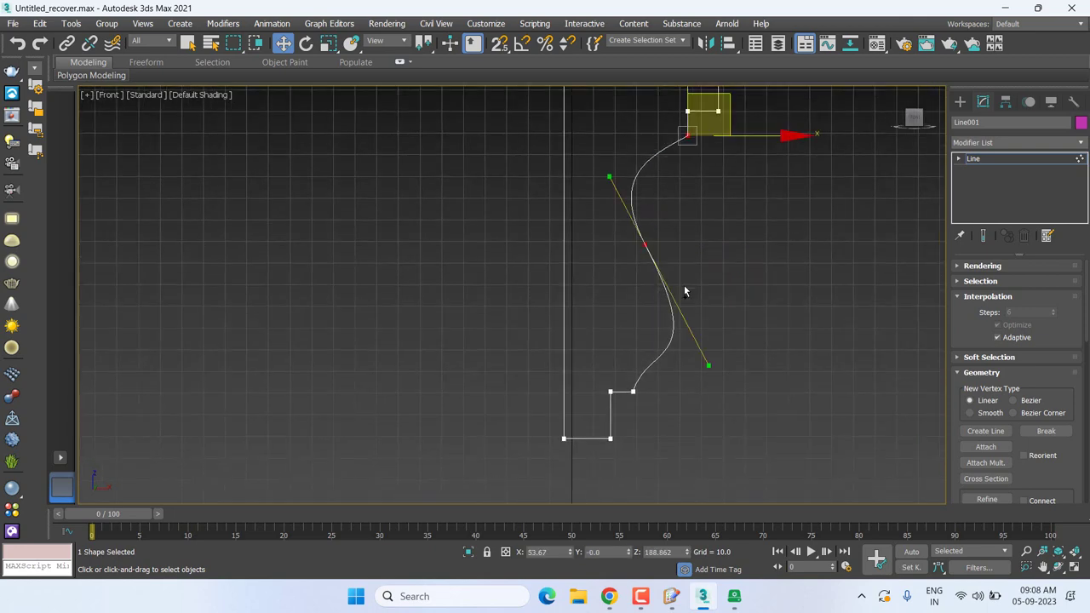
pyautogui.keyDown('ctrl'); pyautogui.moveTo(620, 415); pyautogui.dragTo(682, 361); pyautogui.keyUp('ctrl')
pyautogui.scroll(3, 671, 375)
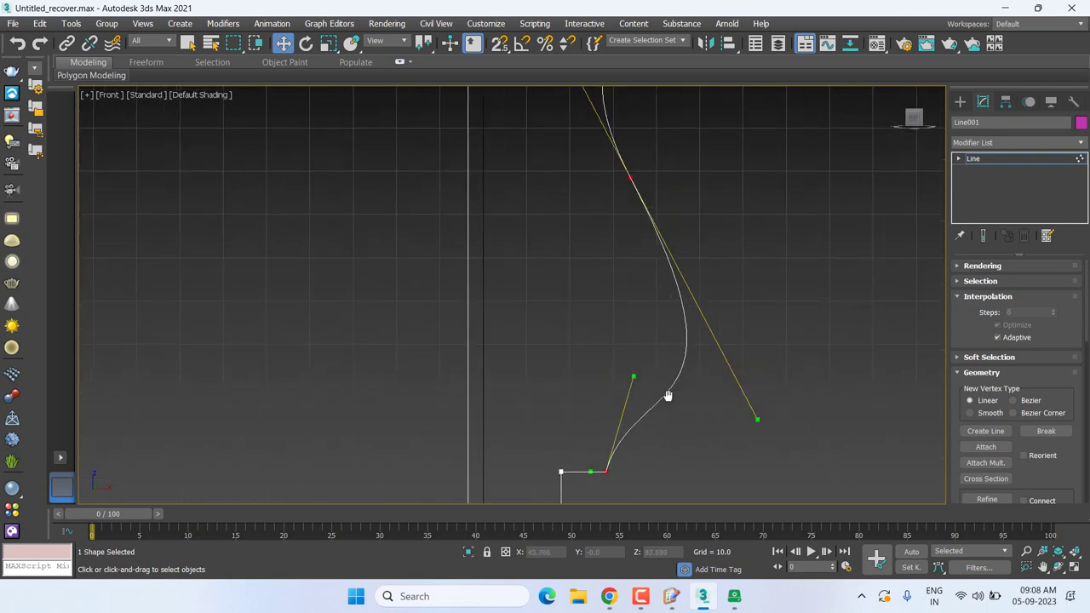
# - Drag the middle and bottom tangents into a smooth ogee, then exit vertex editing
pyautogui.moveTo(759, 422); pyautogui.dragTo(723, 355)
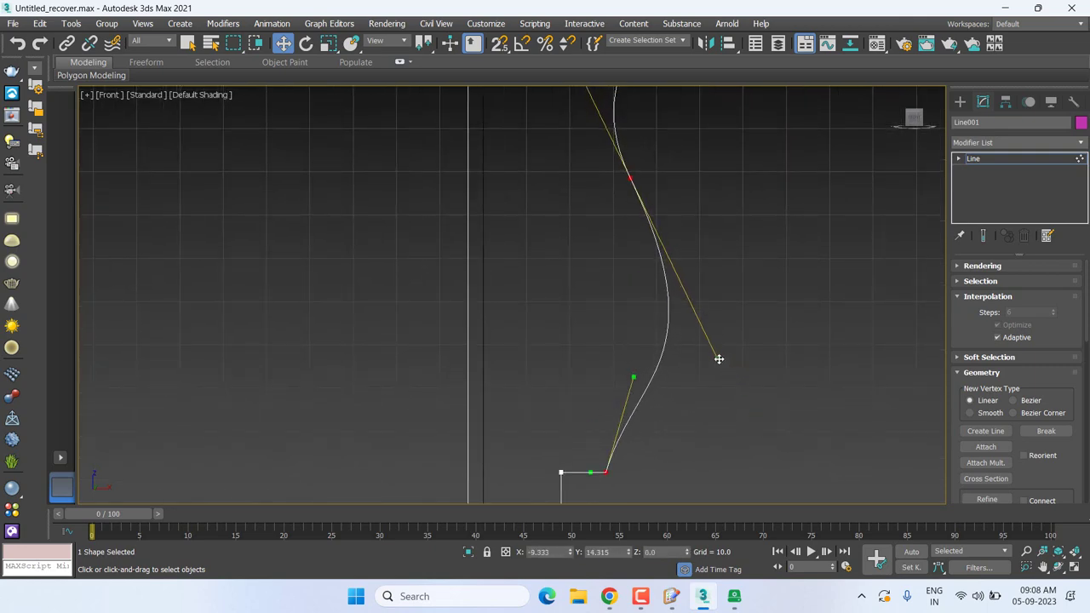
pyautogui.moveTo(723, 356); pyautogui.dragTo(718, 358)
pyautogui.moveTo(625, 374); pyautogui.dragTo(655, 317, button='middle')
pyautogui.moveTo(665, 318)
pyautogui.mouseDown()
pyautogui.moveTo(663, 368)
pyautogui.moveTo(652, 319)
pyautogui.mouseUp()
pyautogui.scroll(-2, 653, 319)
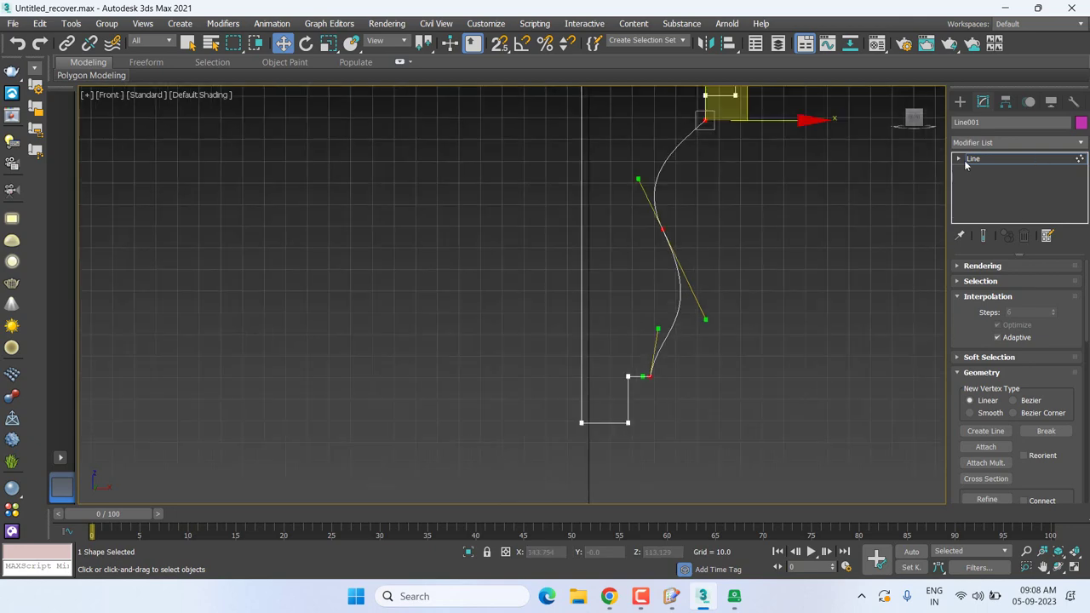
pyautogui.click(973, 159)
# - Switch to Create > Shapes and the Top view, panning to make room for the path
pyautogui.click(960, 102)
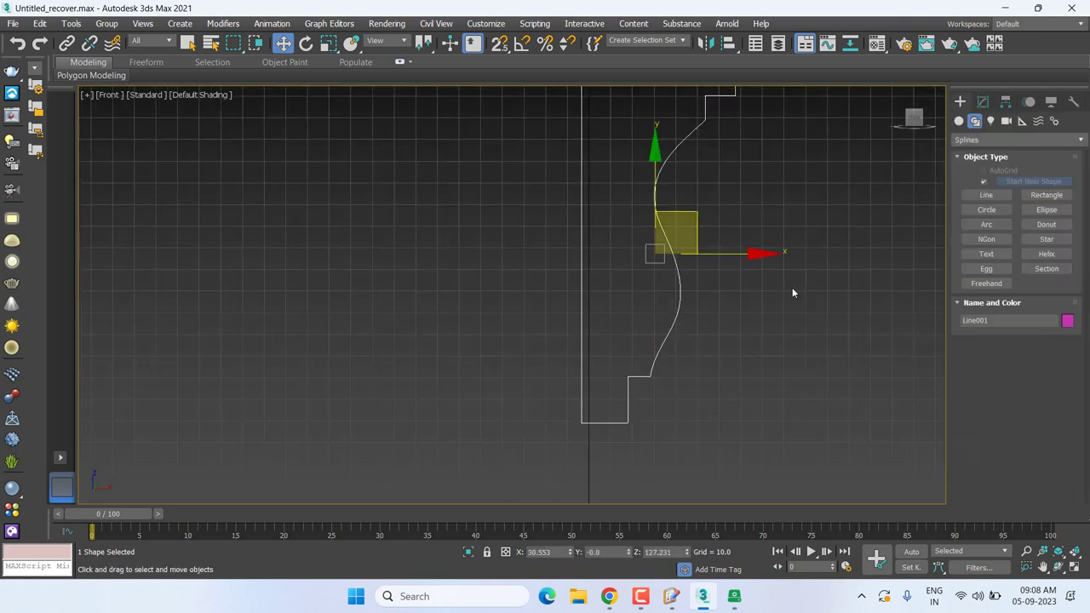
pyautogui.scroll(-4, 793, 291)
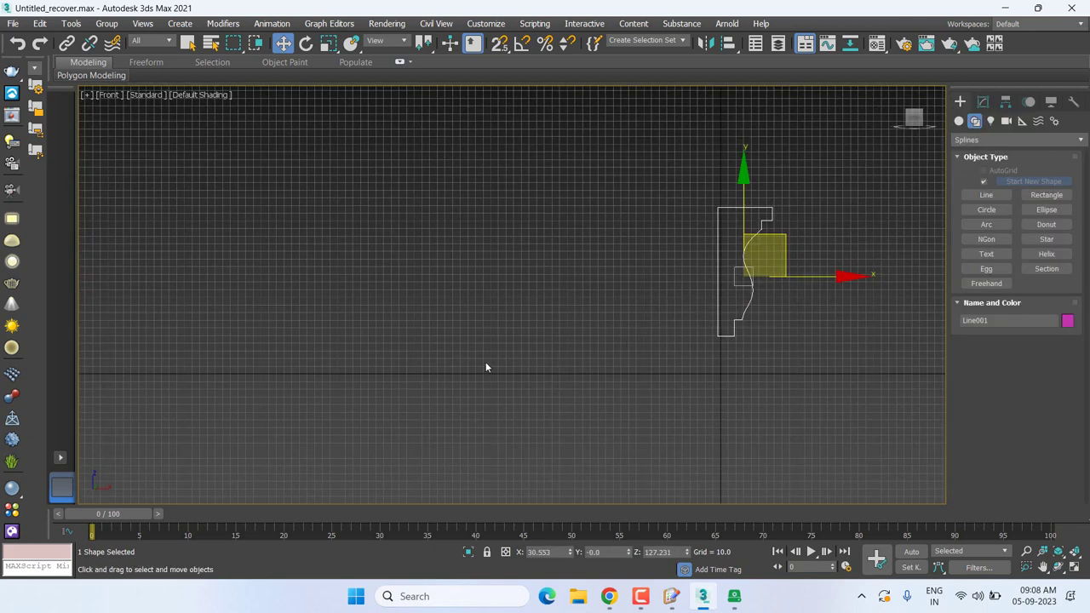
pyautogui.press('t')
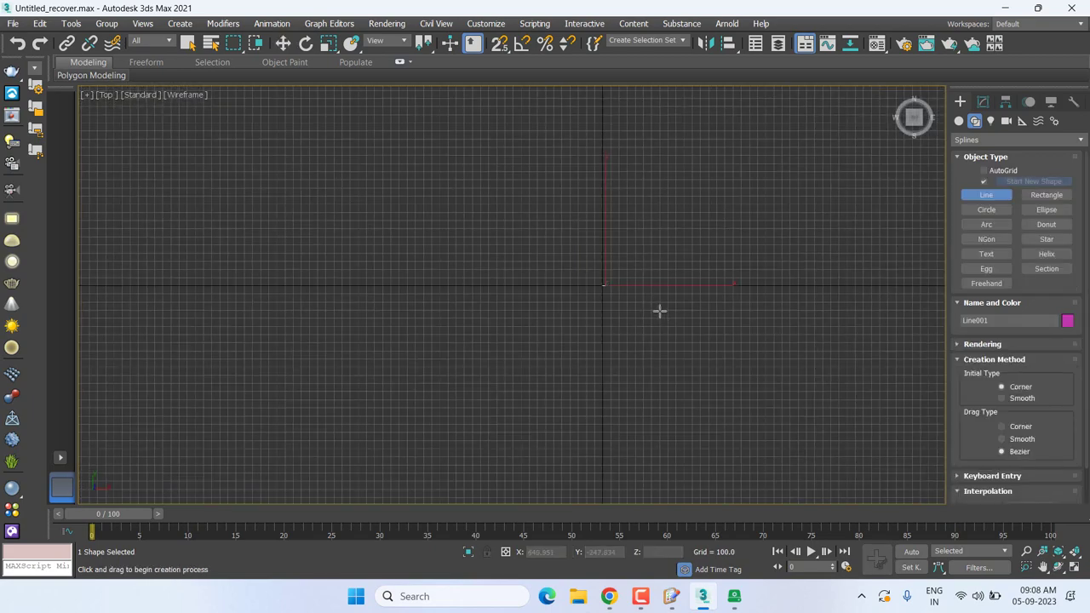
pyautogui.moveTo(656, 312); pyautogui.dragTo(287, 261, button='middle')
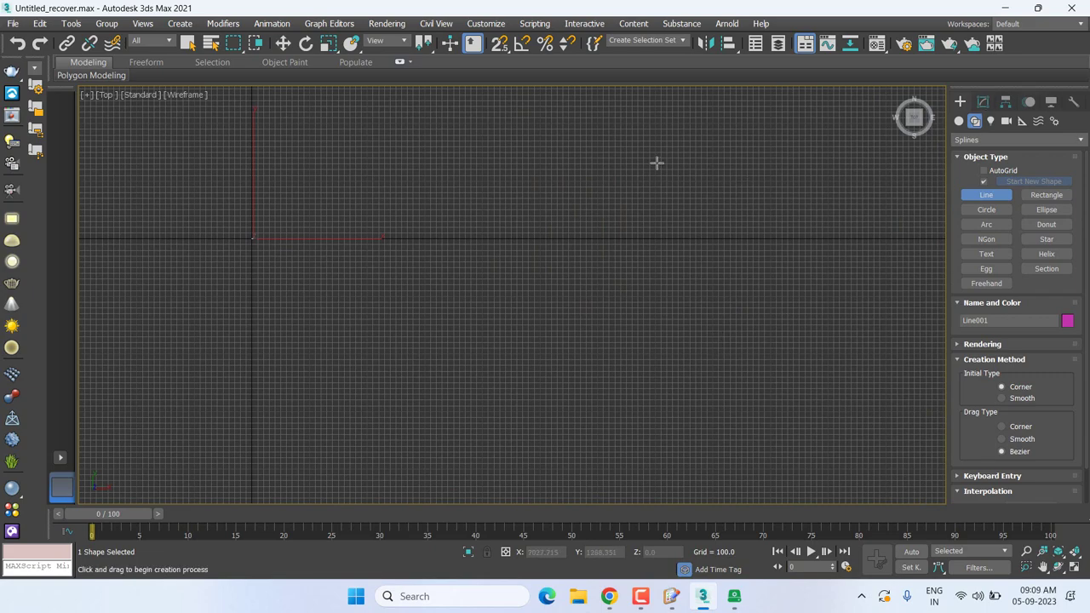
# - Draw the open Line002 path around the angled outline, dropping the extra final vertex
pyautogui.click(682, 135)
pyautogui.click(413, 237)
pyautogui.click(650, 417)
pyautogui.click(855, 417)
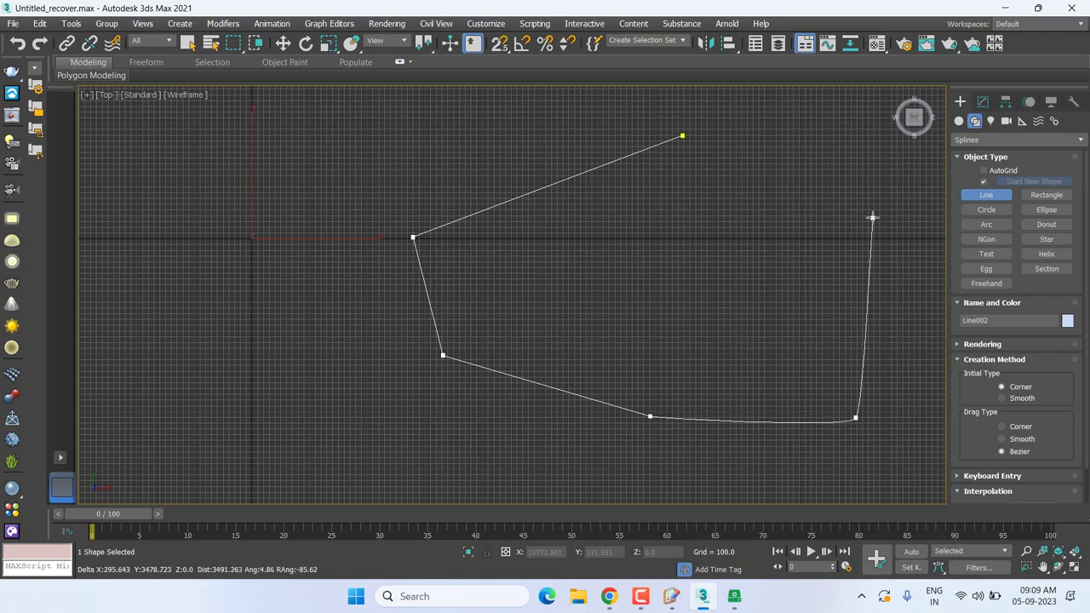
pyautogui.click(872, 218)
pyautogui.click(676, 169)
pyautogui.press('BackSpace')
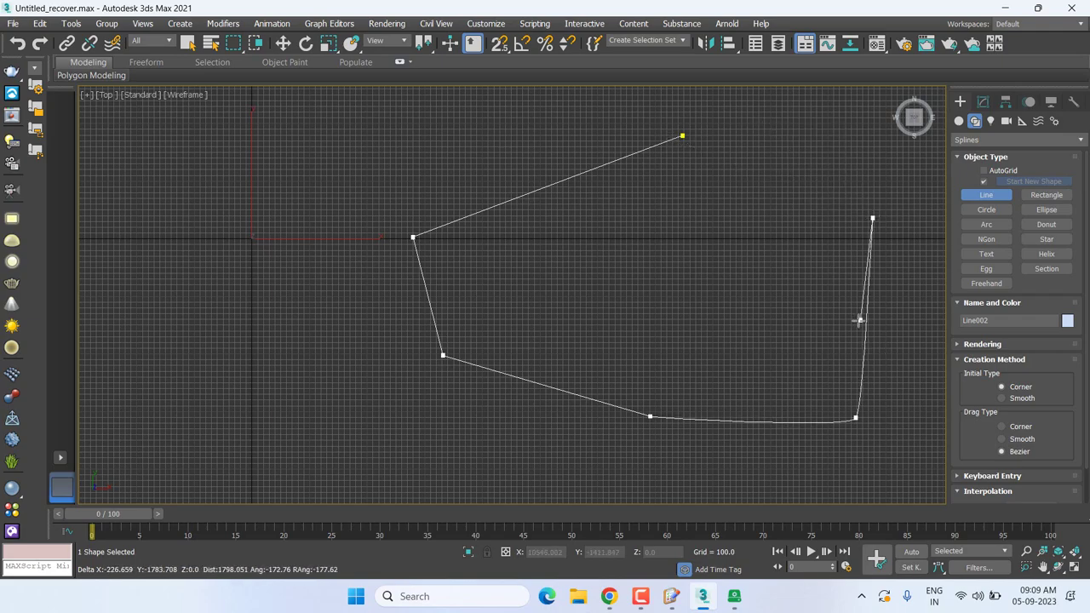
pyautogui.rightClick(858, 320)
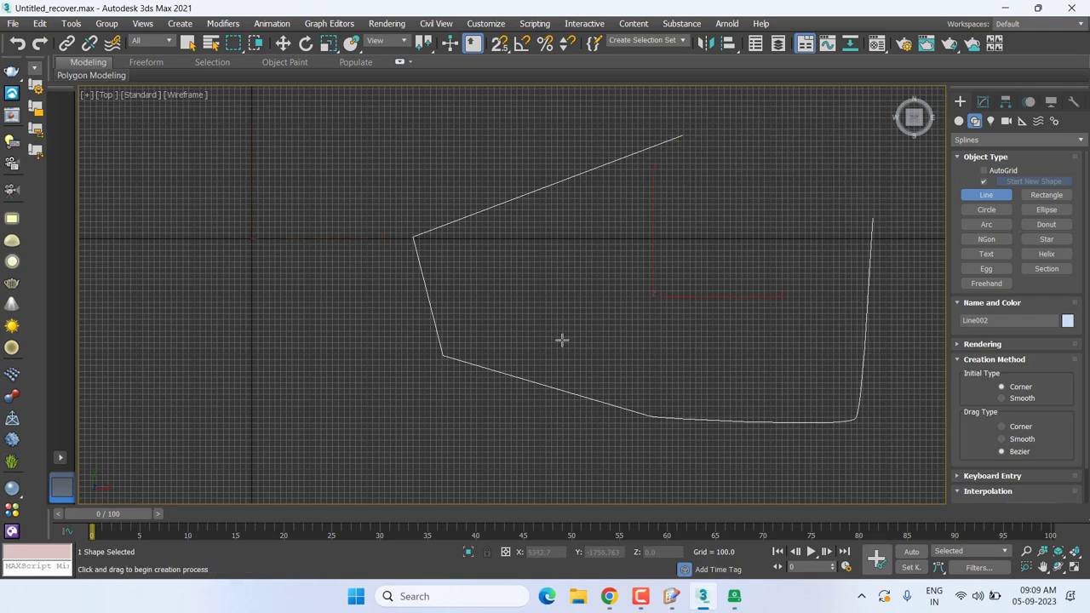
pyautogui.scroll(-3, 358, 388)
pyautogui.scroll(2, 386, 370)
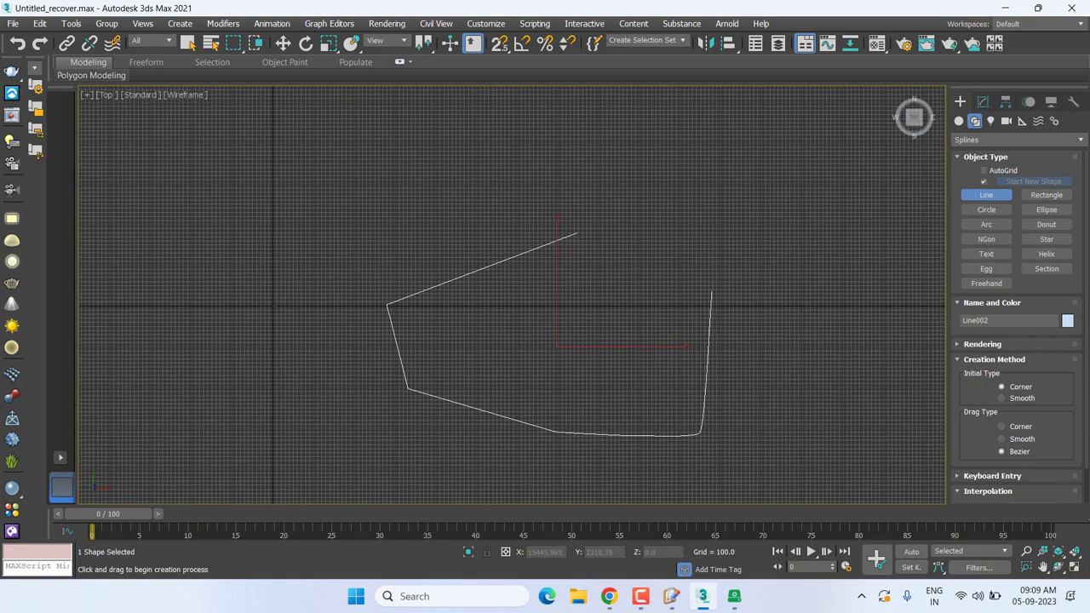
pyautogui.click(982, 102)
# - Apply the Bevel Profile modifier to Line002 and view it in Perspective
pyautogui.click(988, 142)
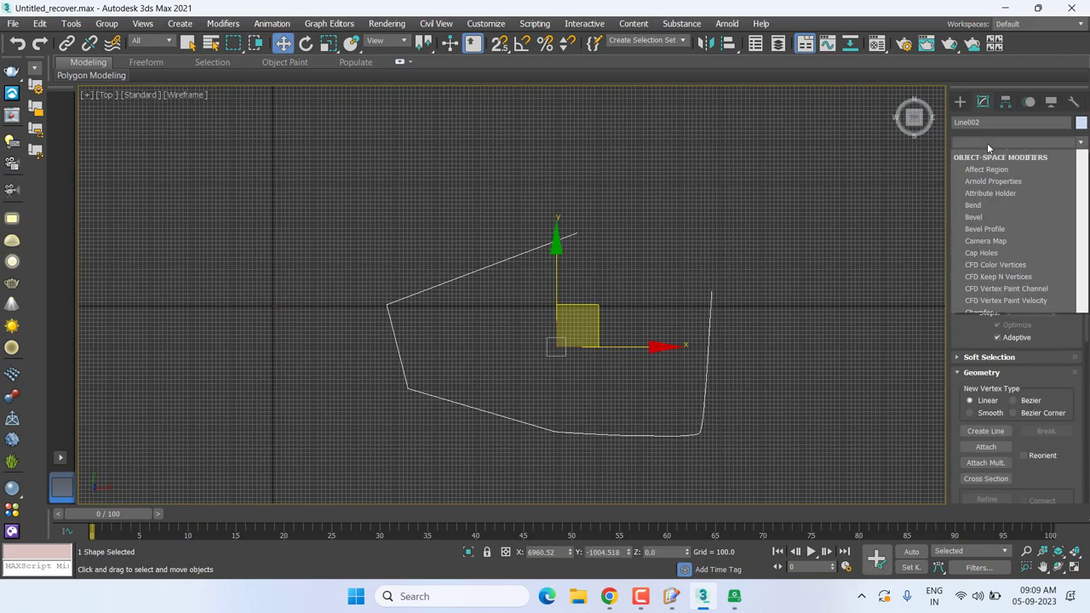
pyautogui.write('b')
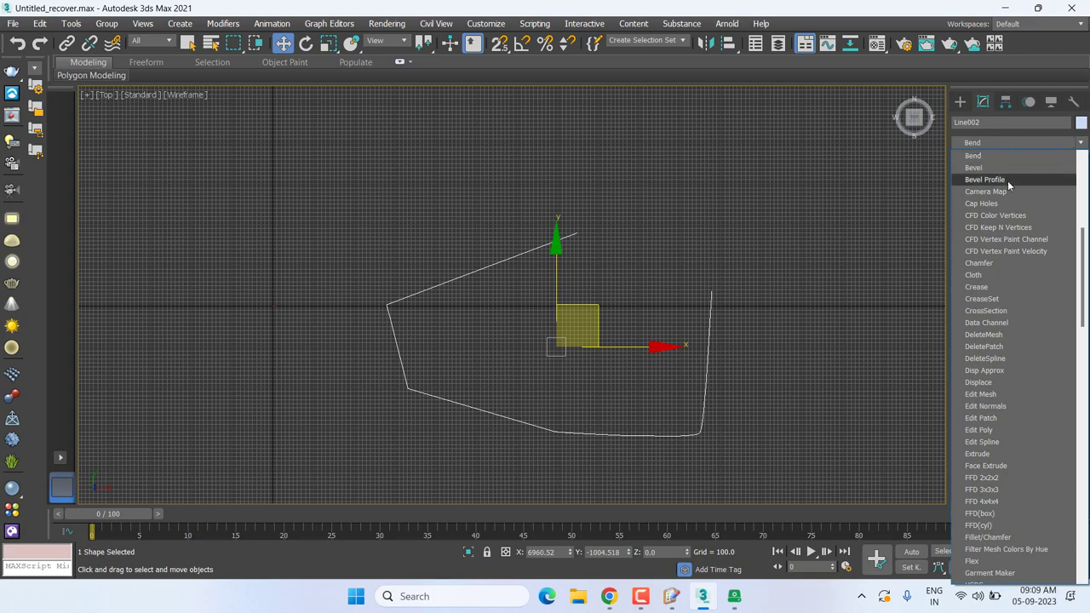
pyautogui.click(1007, 181)
pyautogui.press('p')
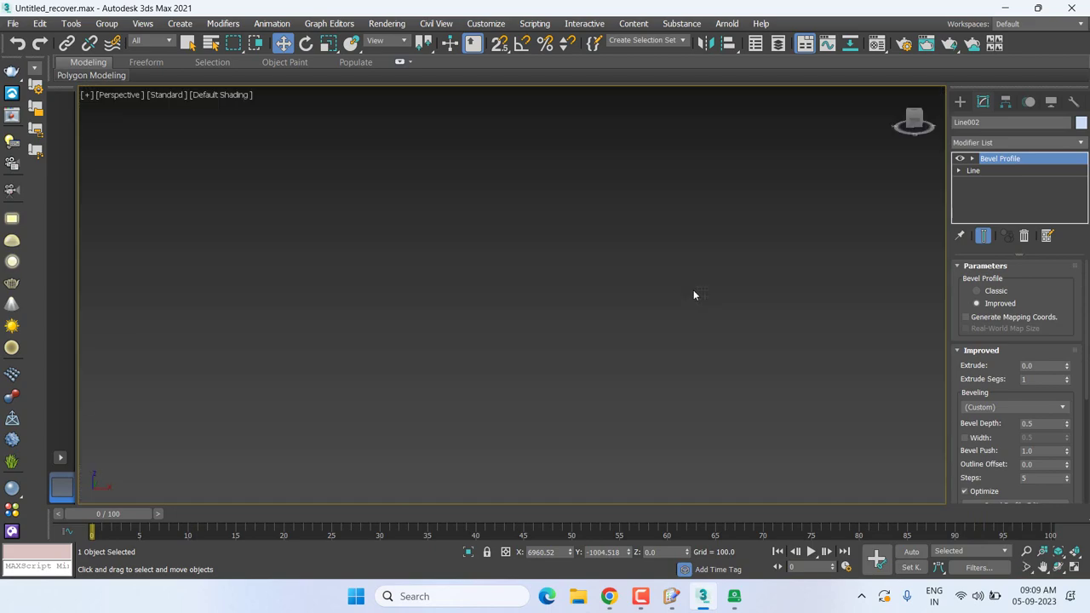
pyautogui.moveTo(693, 296)
pyautogui.keyDown('alt'); pyautogui.mouseDown(button='middle')
pyautogui.moveTo(650, 303)
pyautogui.moveTo(743, 262)
pyautogui.moveTo(437, 285)
pyautogui.mouseUp(button='middle'); pyautogui.keyUp('alt')
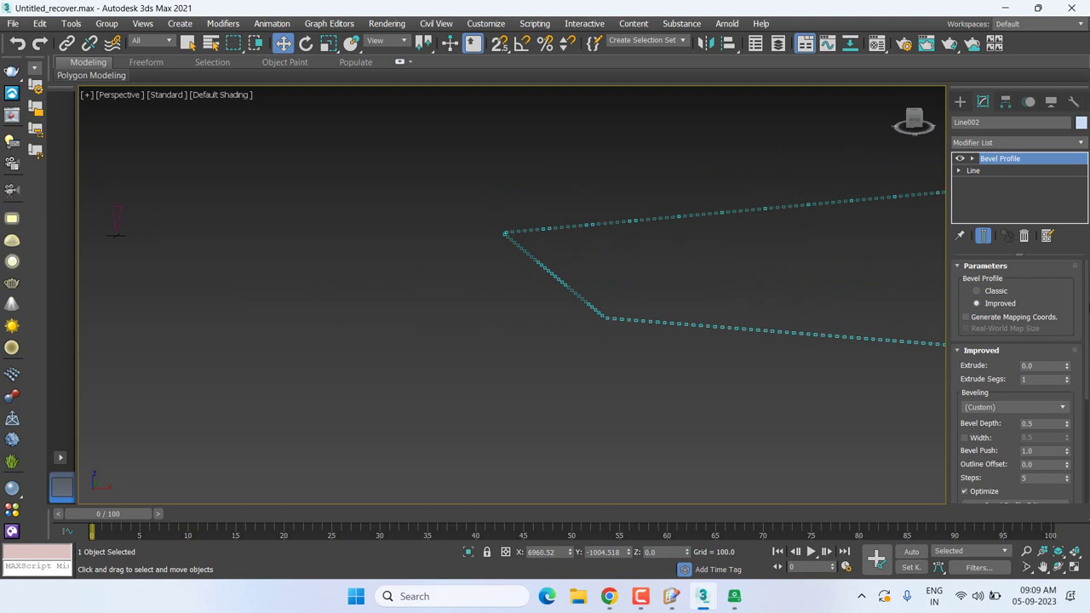
# - Scroll to the Beveling rollout and open the Bevel Profile Editor
pyautogui.scroll(-2, 1085, 307)
pyautogui.scroll(-2, 1009, 393)
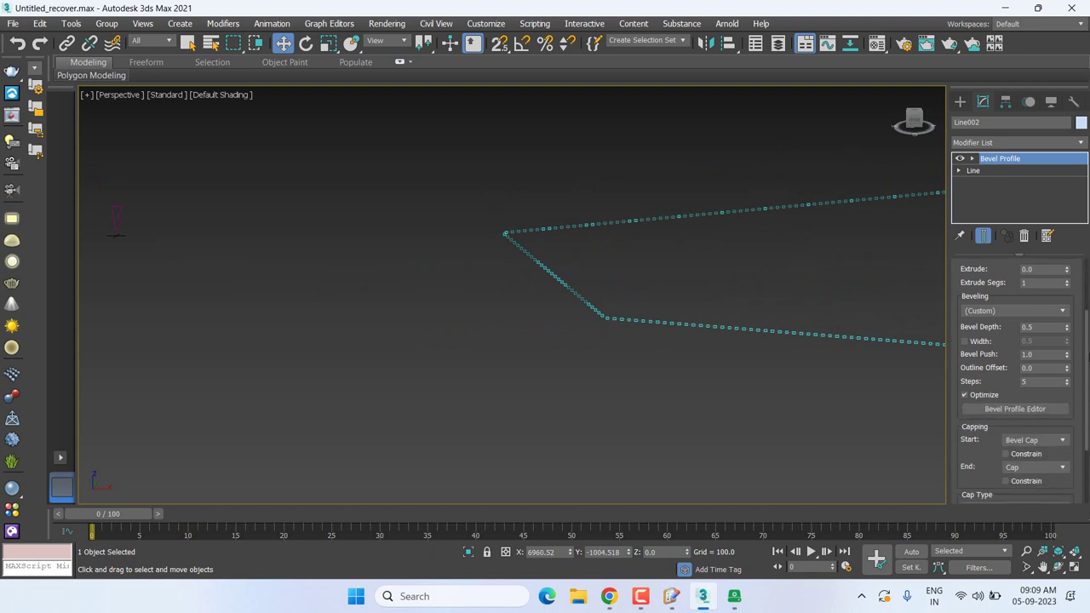
pyautogui.scroll(-1, 1009, 393)
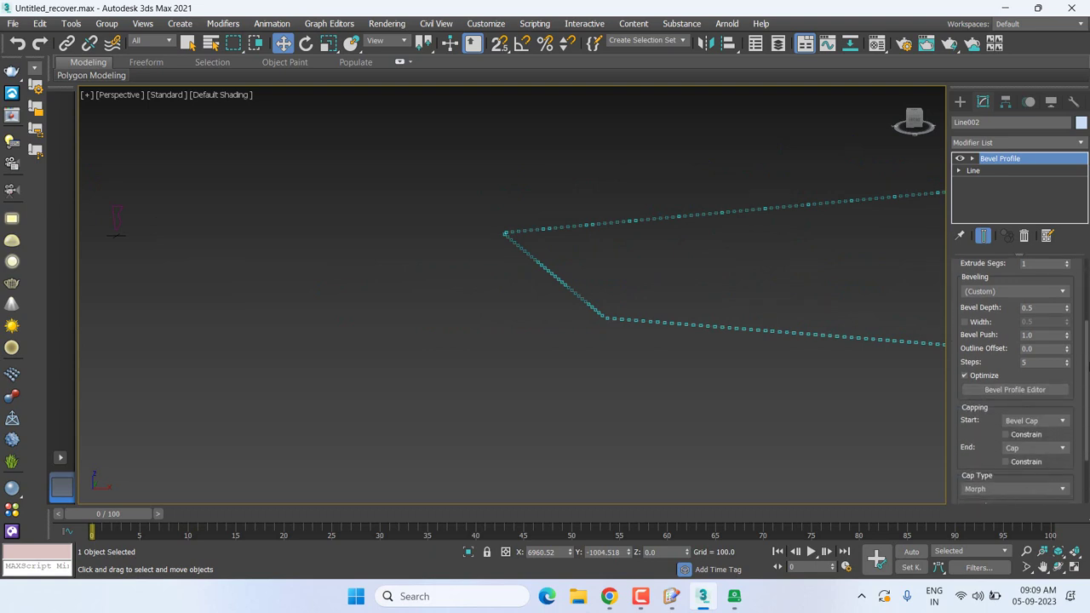
pyautogui.click(1020, 391)
pyautogui.scroll(-2, 1013, 379)
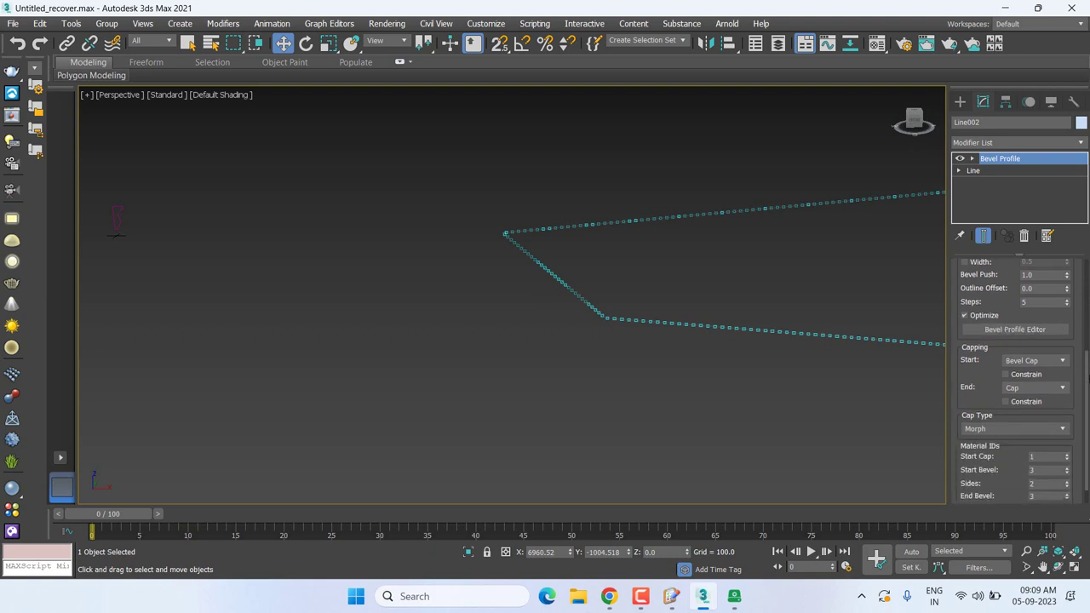
pyautogui.scroll(5, 1013, 380)
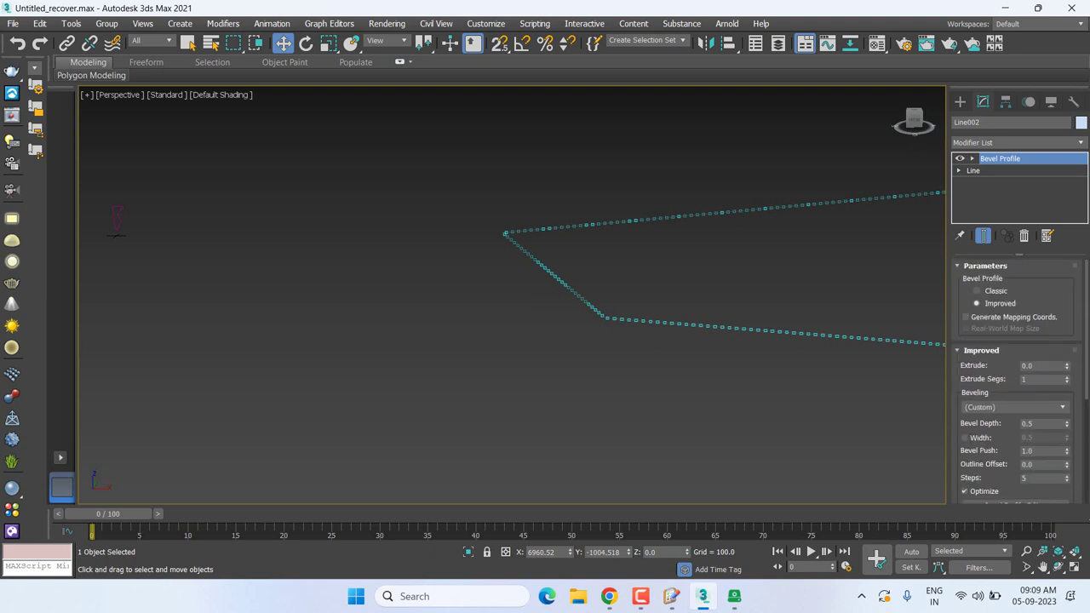
pyautogui.scroll(-1, 1014, 380)
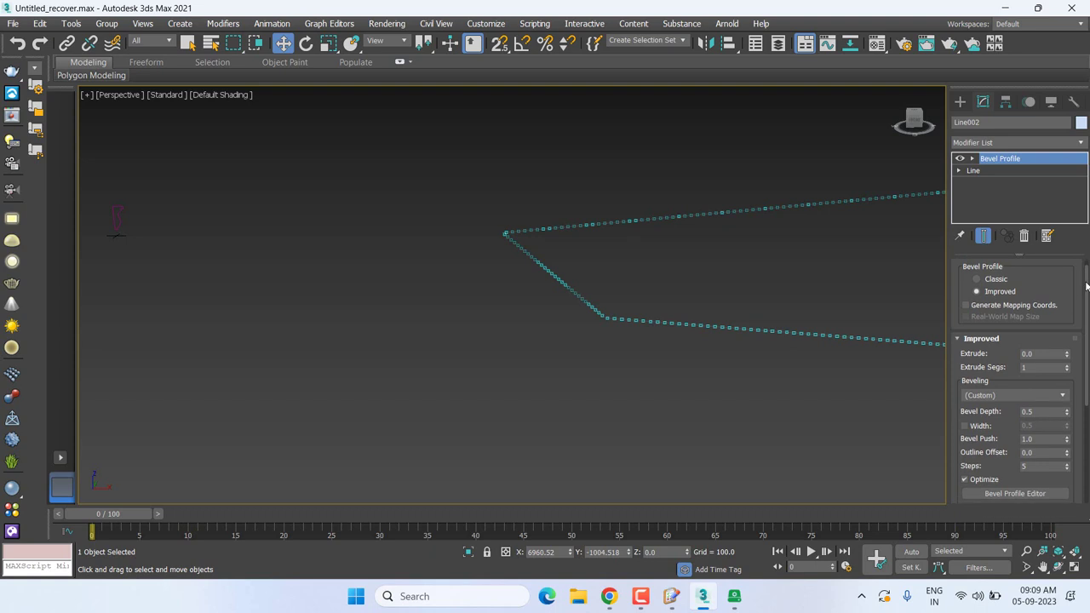
pyautogui.scroll(-5, 1013, 374)
pyautogui.click(1015, 374)
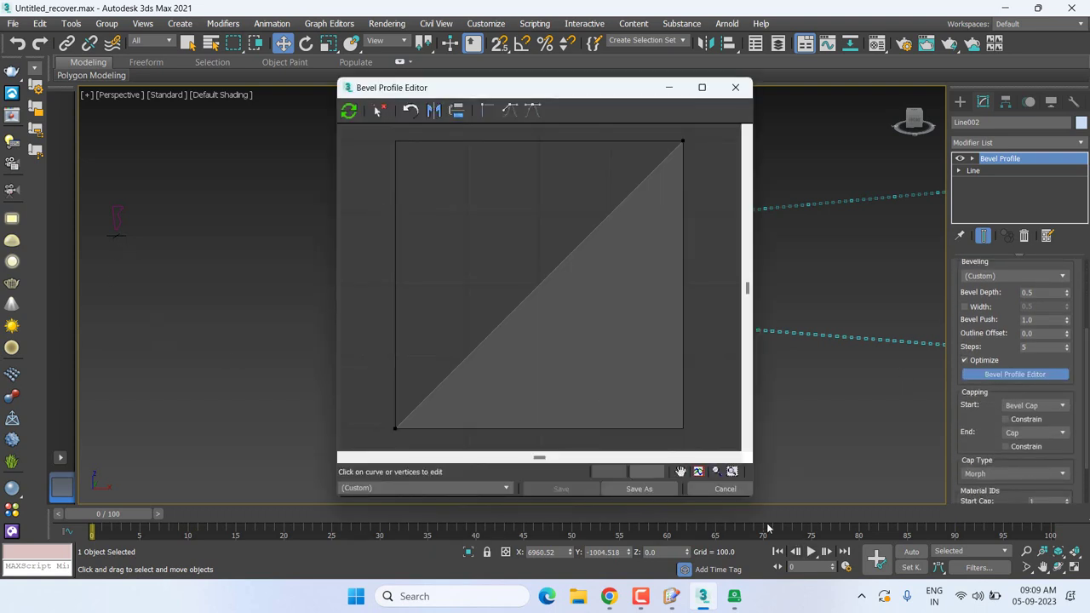
# - Close the editor, keep the (Custom) bevel preset, and reopen the Bevel Profile Editor
pyautogui.click(744, 490)
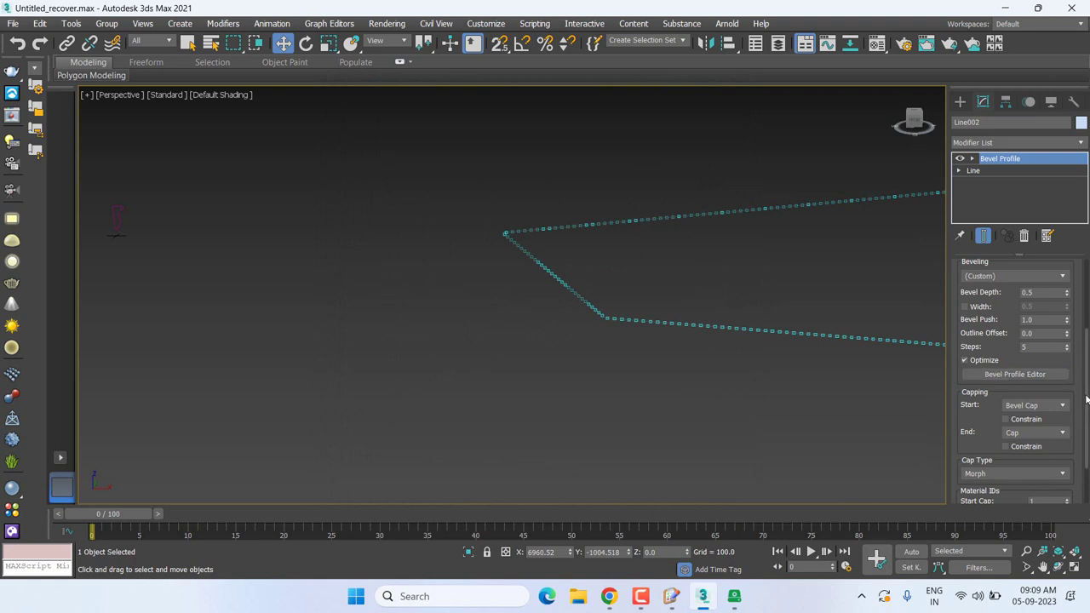
pyautogui.moveTo(1087, 400); pyautogui.dragTo(1088, 410)
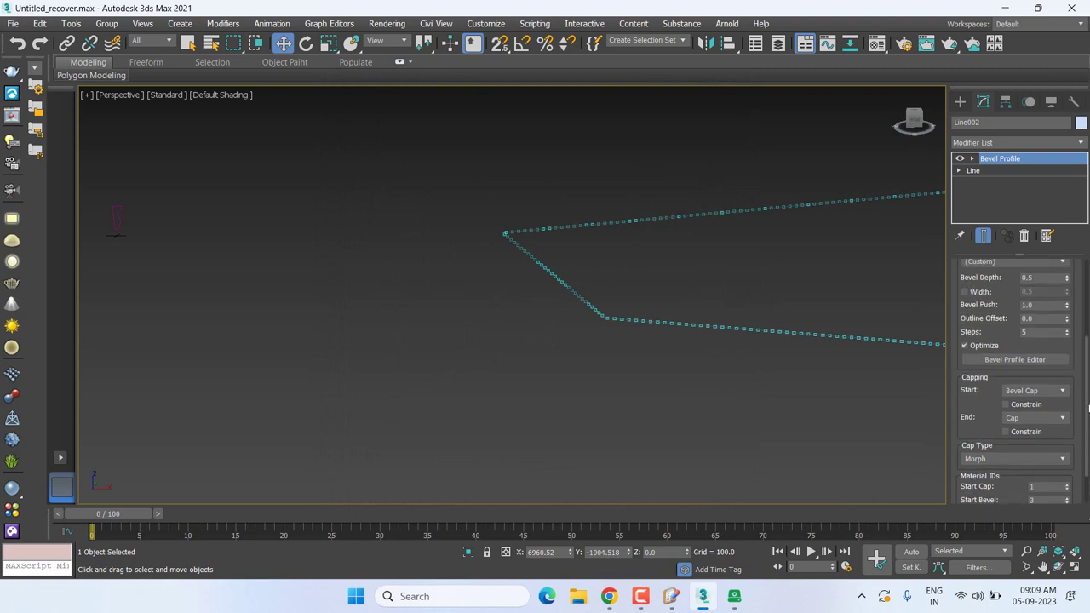
pyautogui.moveTo(1088, 410); pyautogui.dragTo(1088, 305)
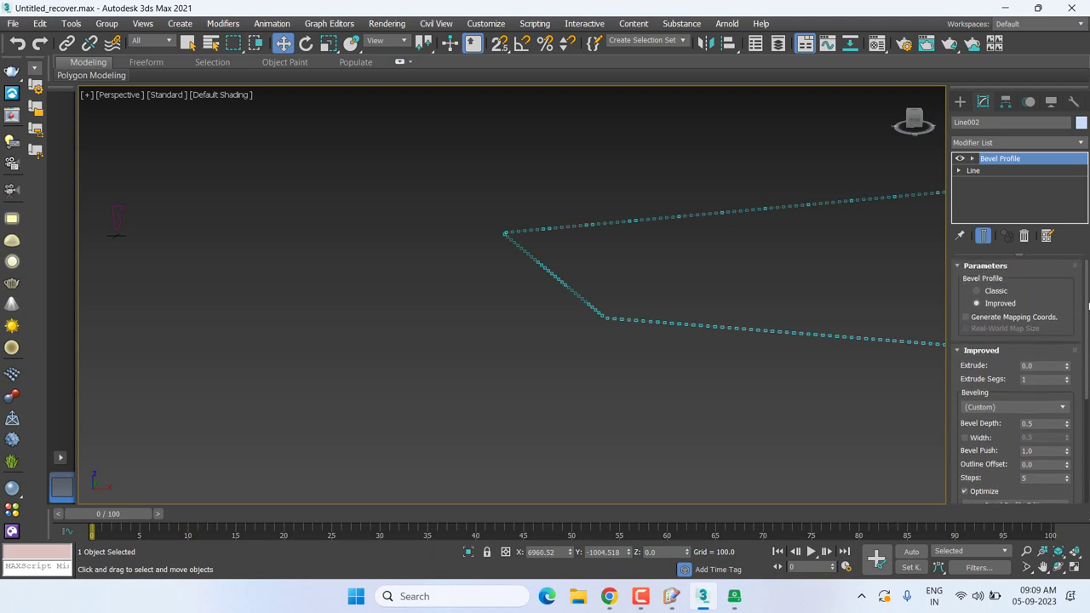
pyautogui.click(979, 410)
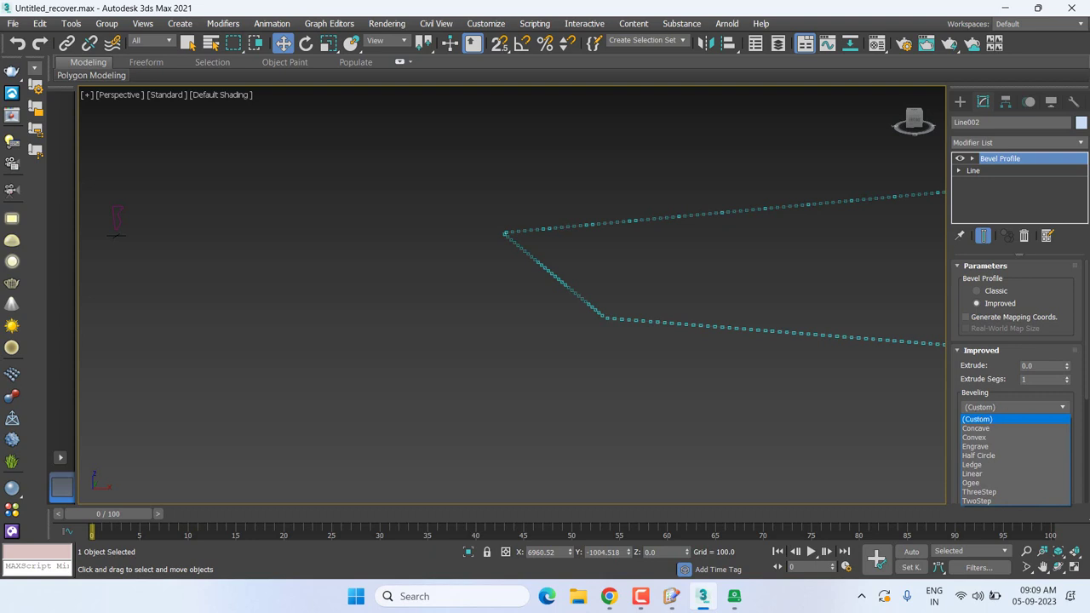
pyautogui.click(1086, 316)
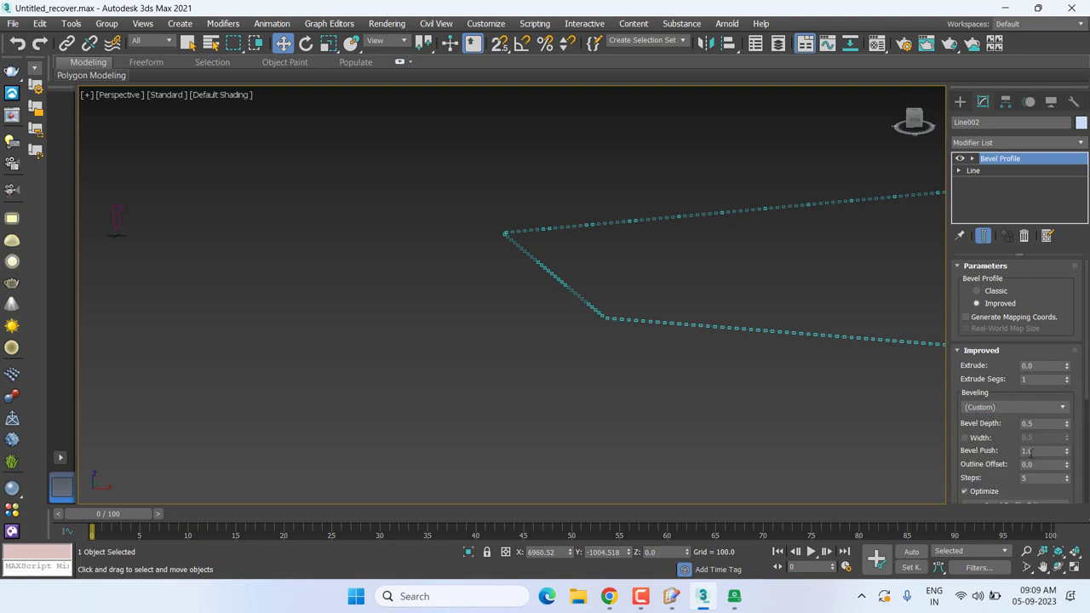
pyautogui.moveTo(1087, 292); pyautogui.dragTo(1087, 344)
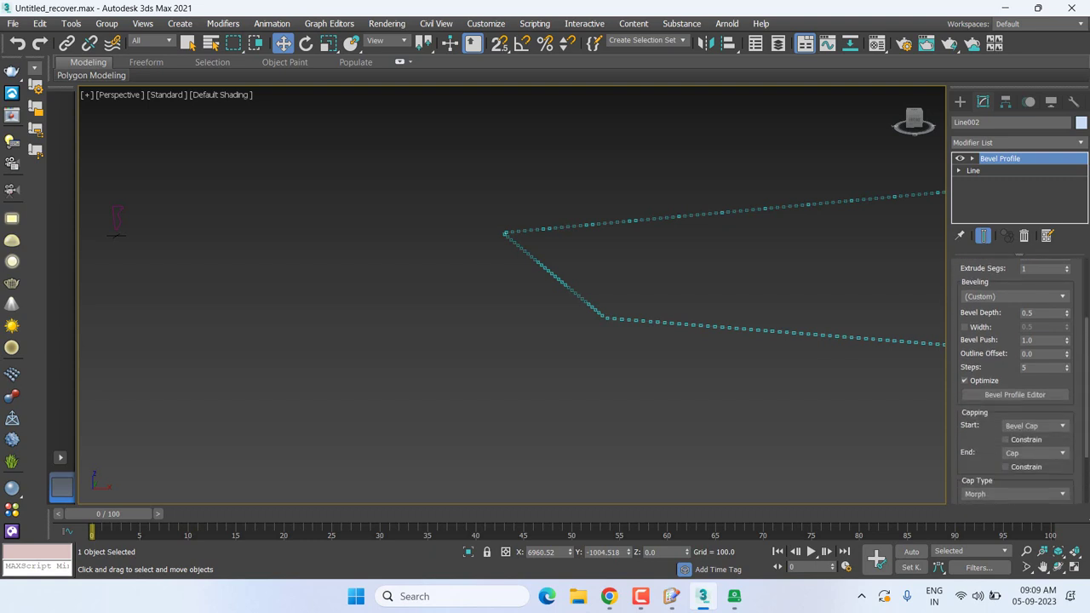
pyautogui.click(1015, 378)
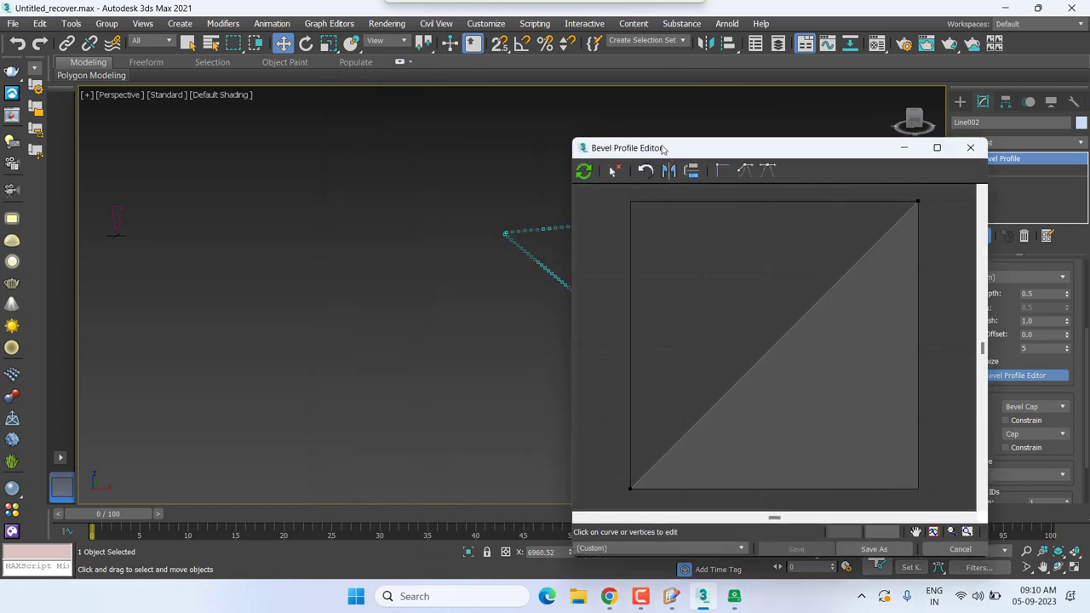
# - Shift the Bevel Profile Editor right and pan and orbit Perspective to uncover the scene
pyautogui.moveTo(429, 88); pyautogui.dragTo(662, 149)
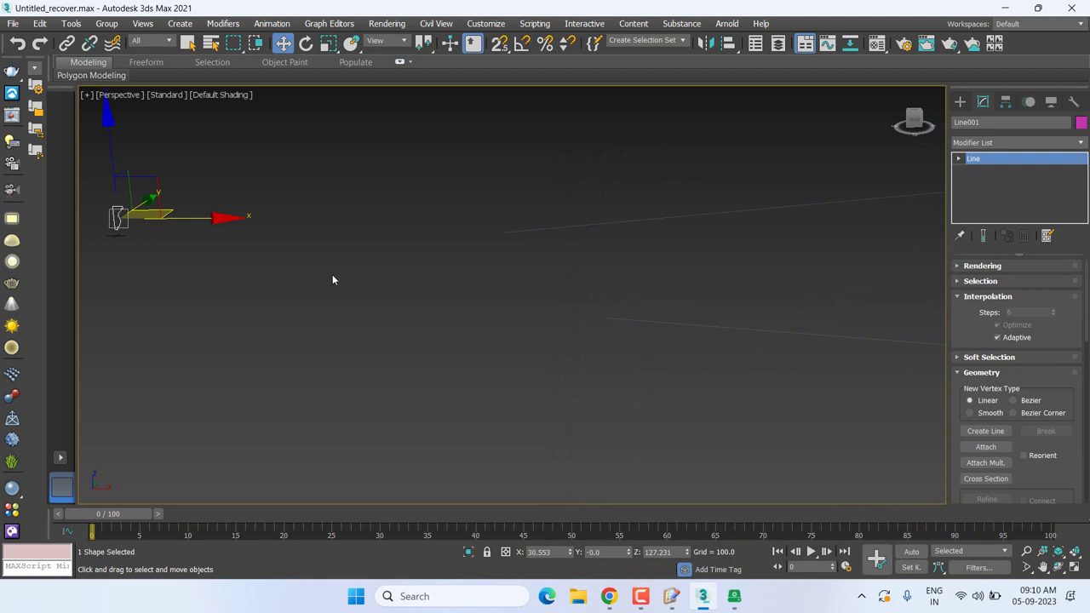
pyautogui.moveTo(332, 279)
pyautogui.mouseDown(button='middle')
pyautogui.moveTo(599, 307)
pyautogui.moveTo(519, 309)
pyautogui.mouseUp(button='middle')
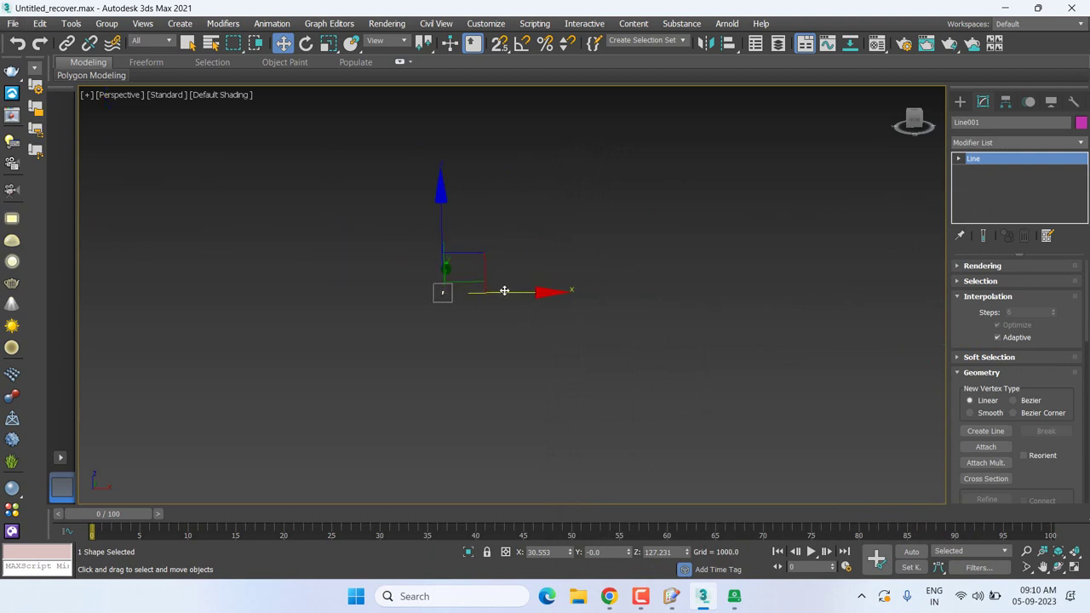
pyautogui.moveTo(504, 290)
pyautogui.keyDown('alt'); pyautogui.mouseDown(button='middle')
pyautogui.moveTo(541, 361)
pyautogui.moveTo(603, 374)
pyautogui.moveTo(668, 341)
pyautogui.mouseUp(button='middle'); pyautogui.keyUp('alt')
pyautogui.press('1')
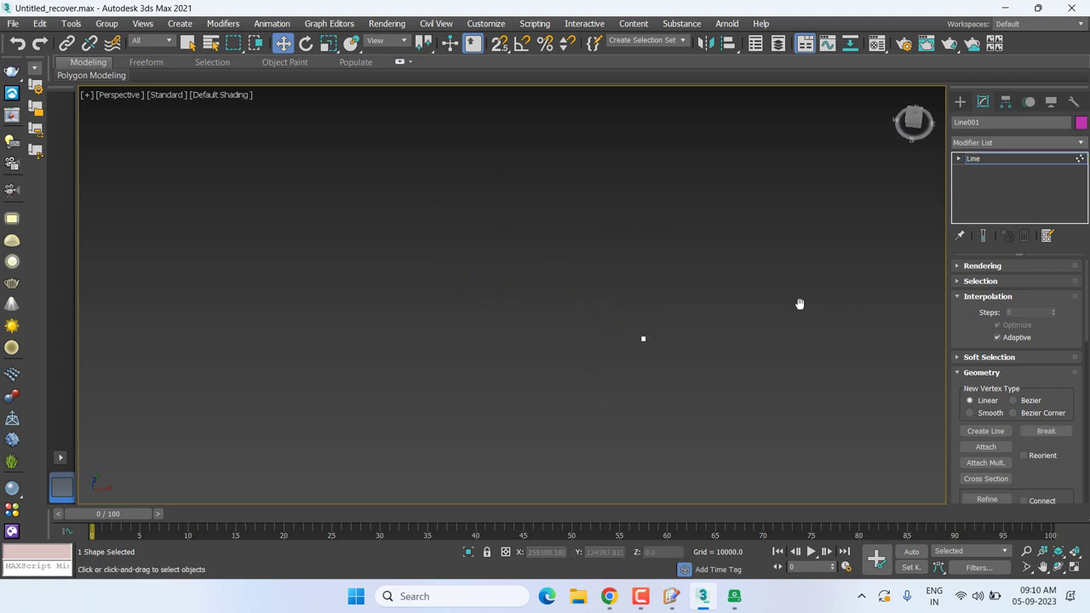
pyautogui.moveTo(801, 304); pyautogui.dragTo(690, 305, button='middle')
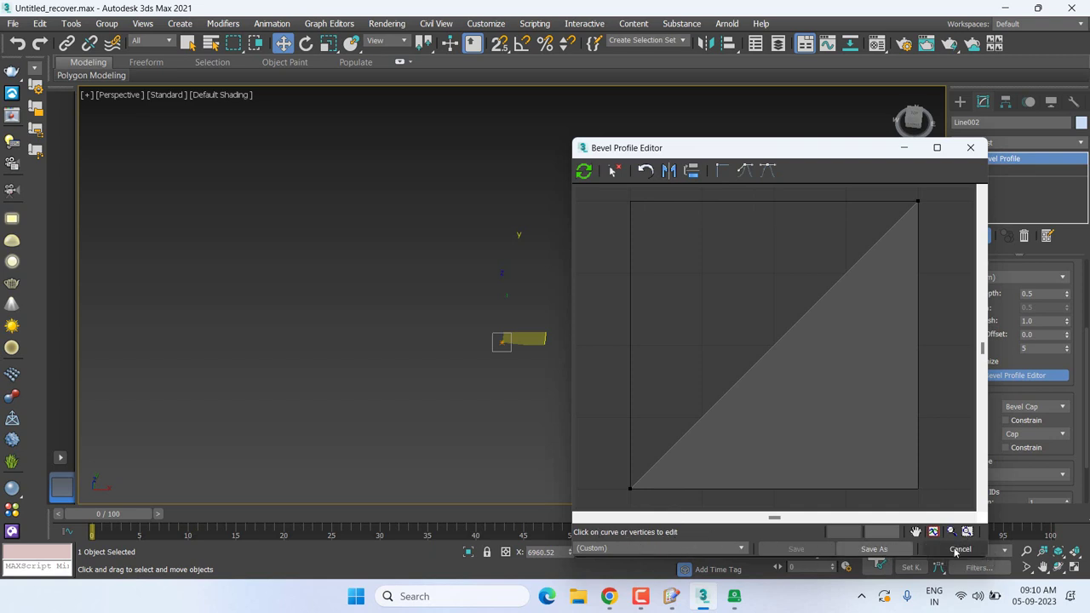
# - Close the Bevel Profile Editor and keep Morph as the Cap Type
pyautogui.click(970, 148)
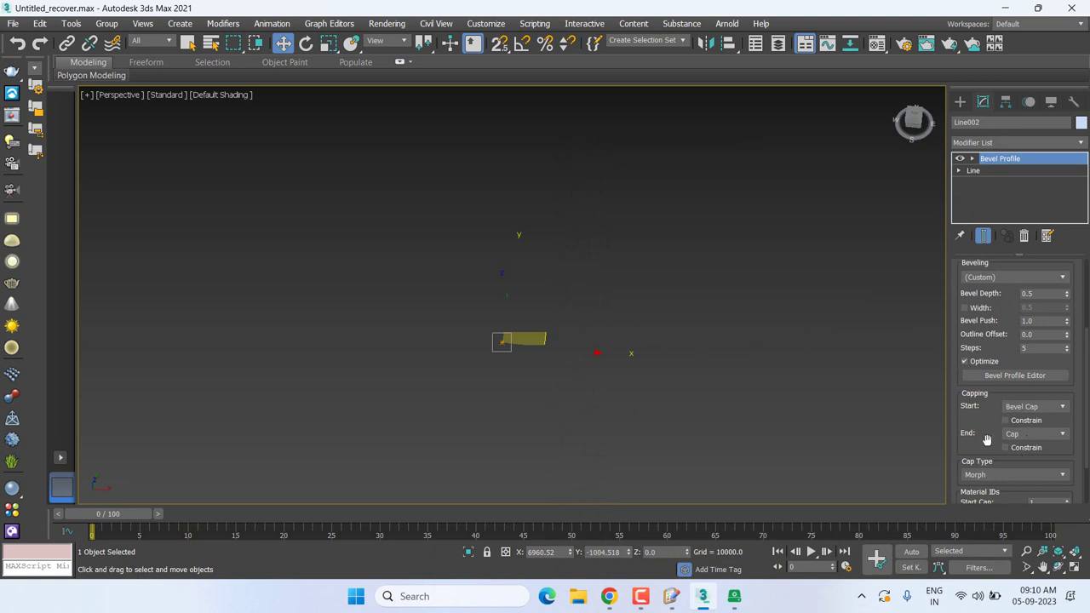
pyautogui.moveTo(988, 443)
pyautogui.mouseDown()
pyautogui.moveTo(984, 371)
pyautogui.moveTo(984, 532)
pyautogui.mouseUp()
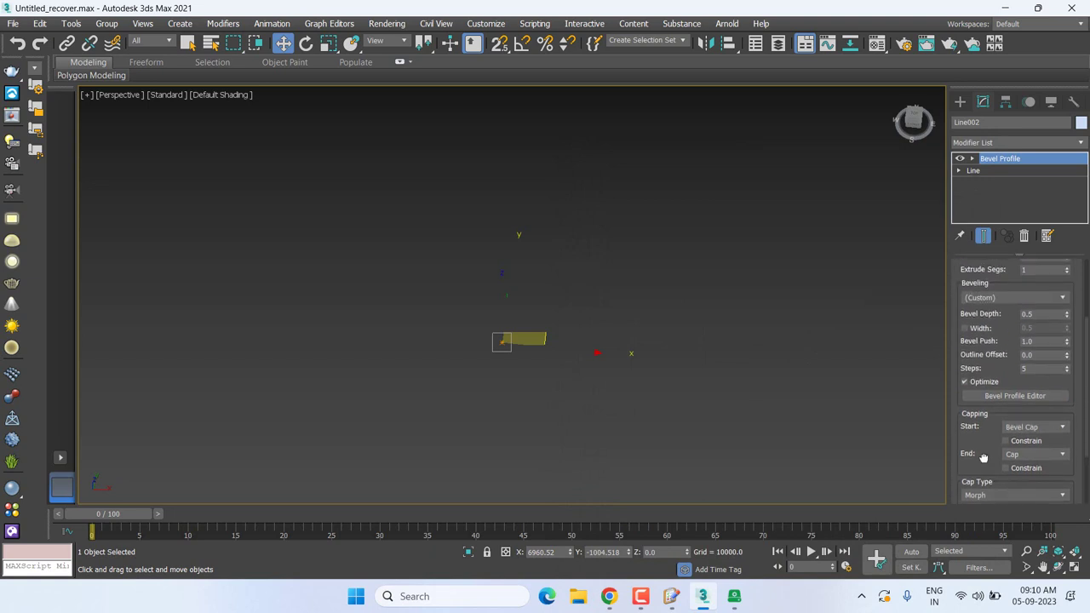
pyautogui.scroll(1, 995, 409)
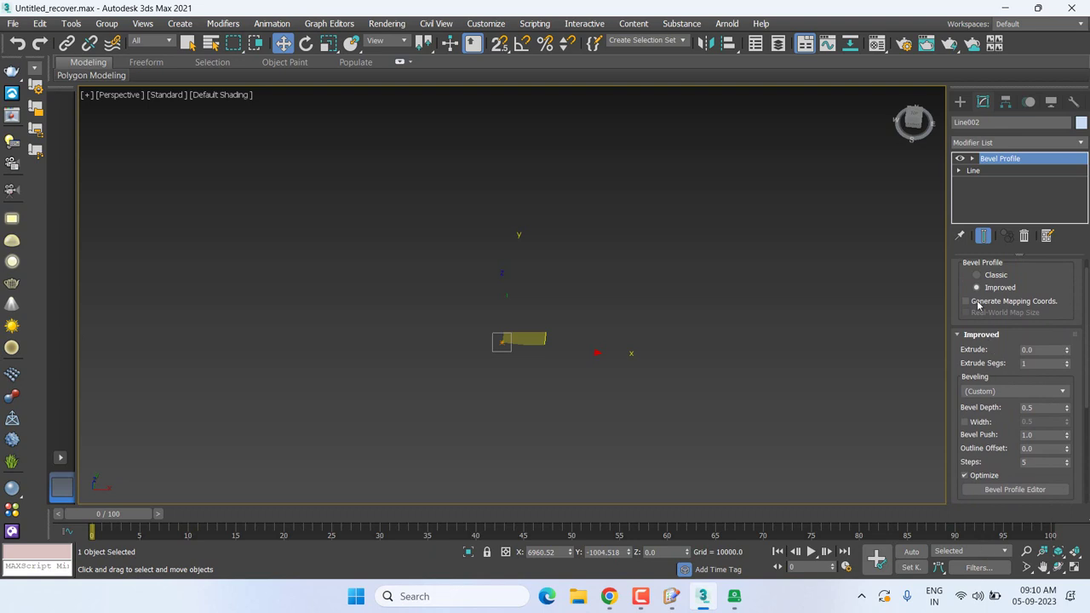
pyautogui.scroll(1, 969, 375)
pyautogui.scroll(-3, 968, 372)
pyautogui.scroll(-3, 1005, 340)
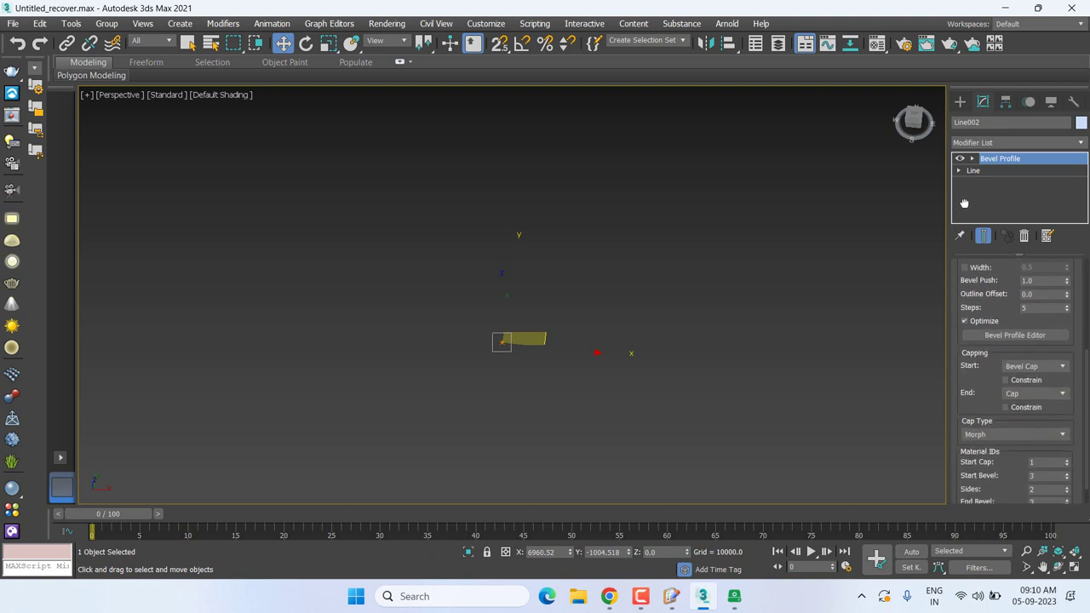
pyautogui.scroll(-1, 1040, 292)
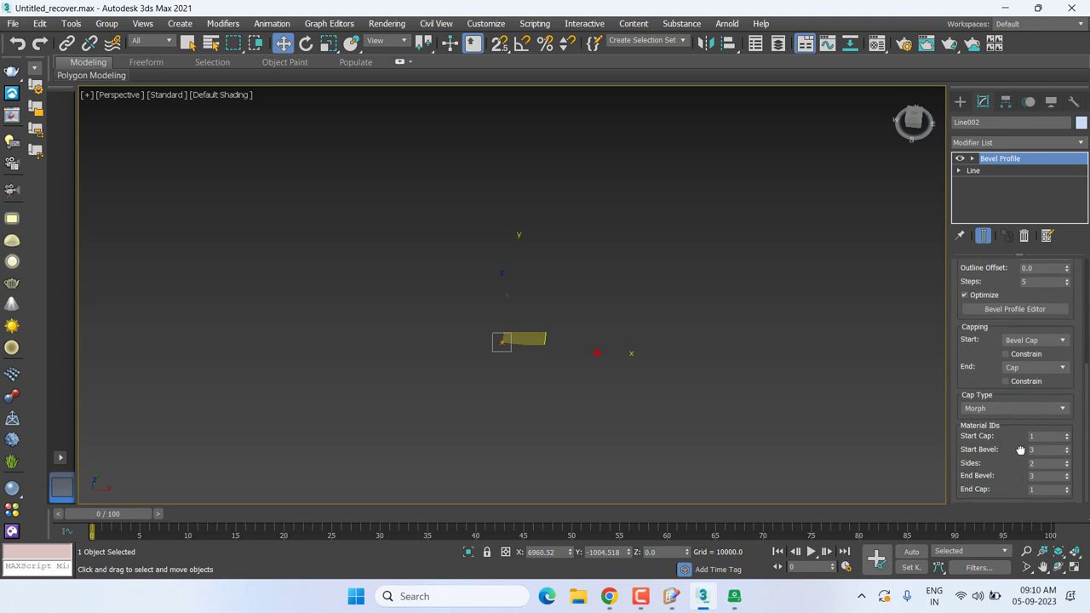
pyautogui.click(1006, 411)
pyautogui.click(1007, 420)
pyautogui.scroll(2, 1013, 469)
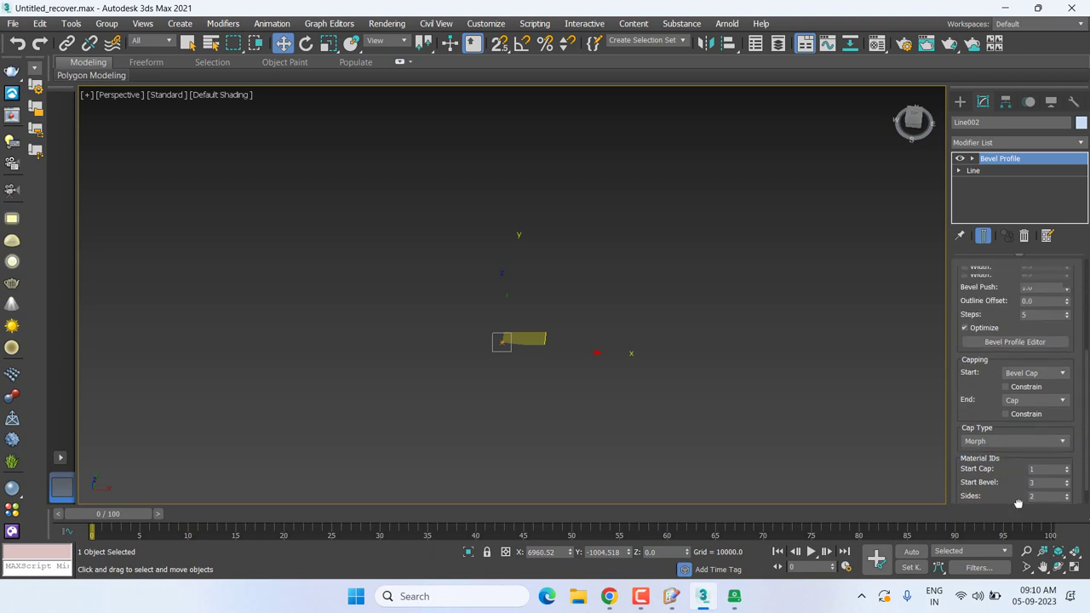
pyautogui.scroll(2, 1015, 494)
pyautogui.scroll(2, 1015, 494)
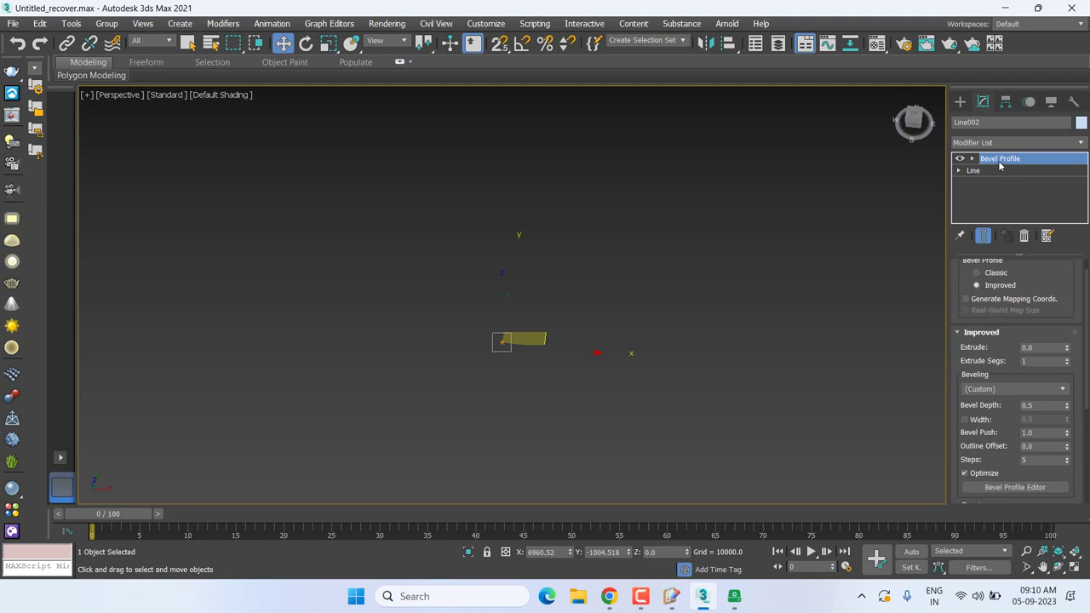
# - Delete Bevel Profile from Line002's stack and reapply it from the Modifier List
pyautogui.click(1025, 237)
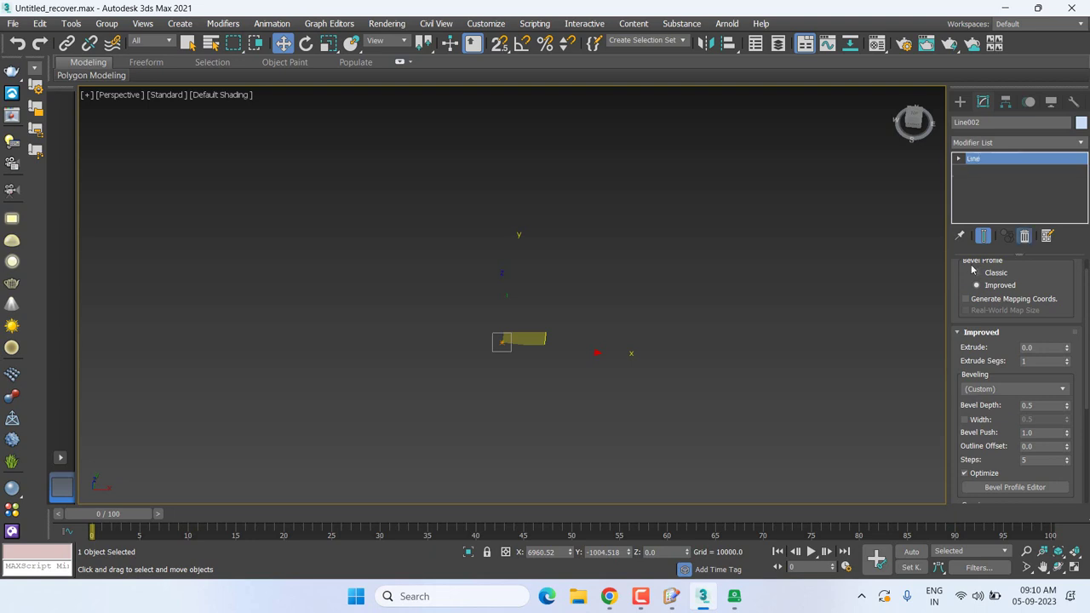
pyautogui.click(1021, 140)
pyautogui.press('b')
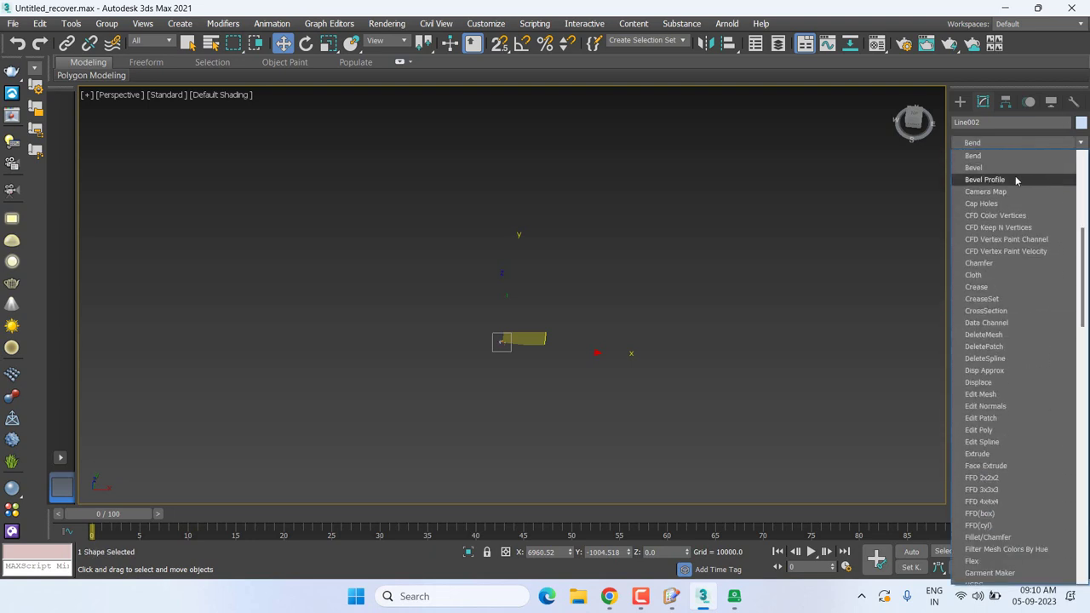
pyautogui.click(1015, 179)
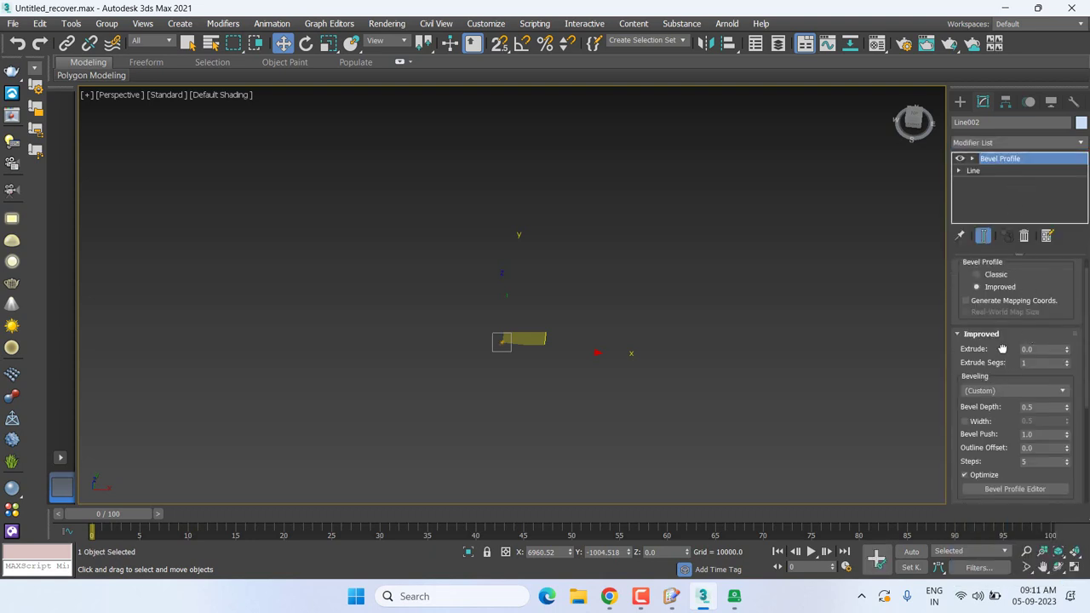
# - Open and close the Bevel Profile Editor, then pan to reveal the beveled shape
pyautogui.moveTo(1002, 344); pyautogui.dragTo(1004, 360)
pyautogui.scroll(-1, 1005, 366)
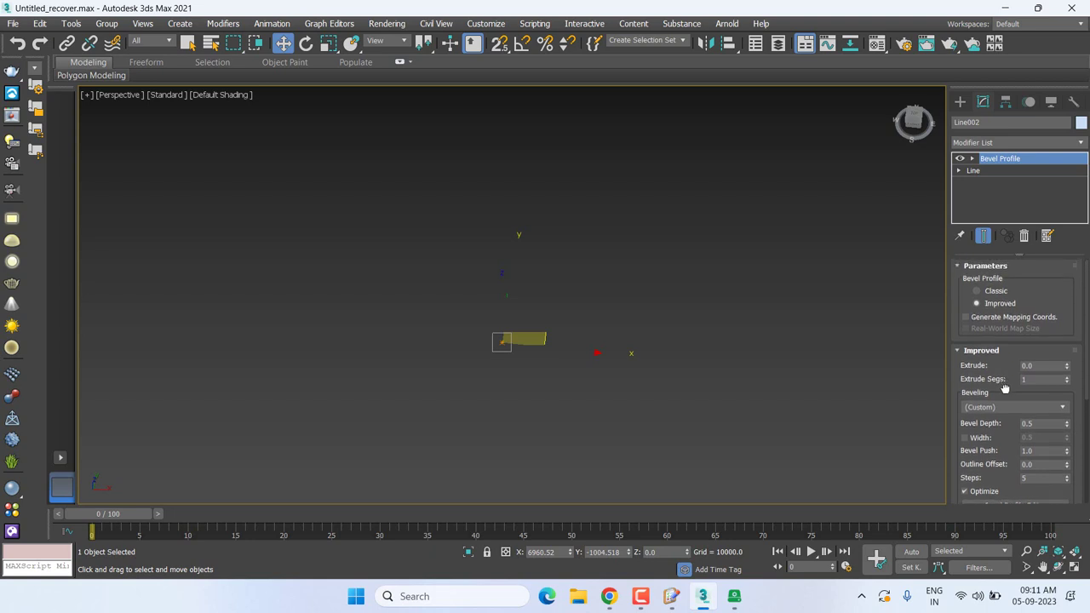
pyautogui.scroll(-1, 1003, 389)
pyautogui.scroll(-1, 996, 430)
pyautogui.click(1001, 415)
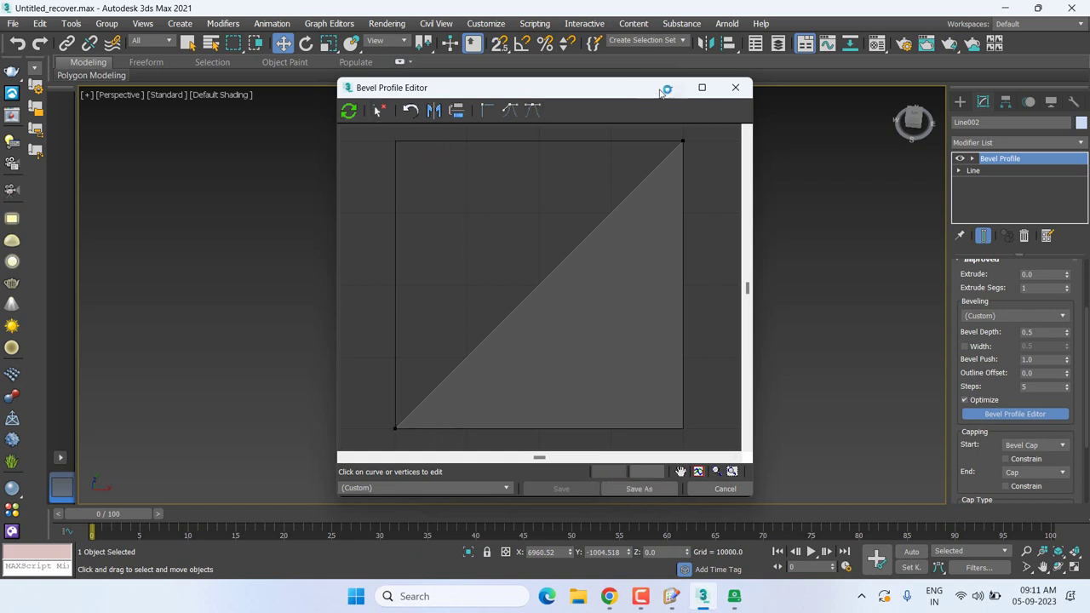
pyautogui.click(731, 87)
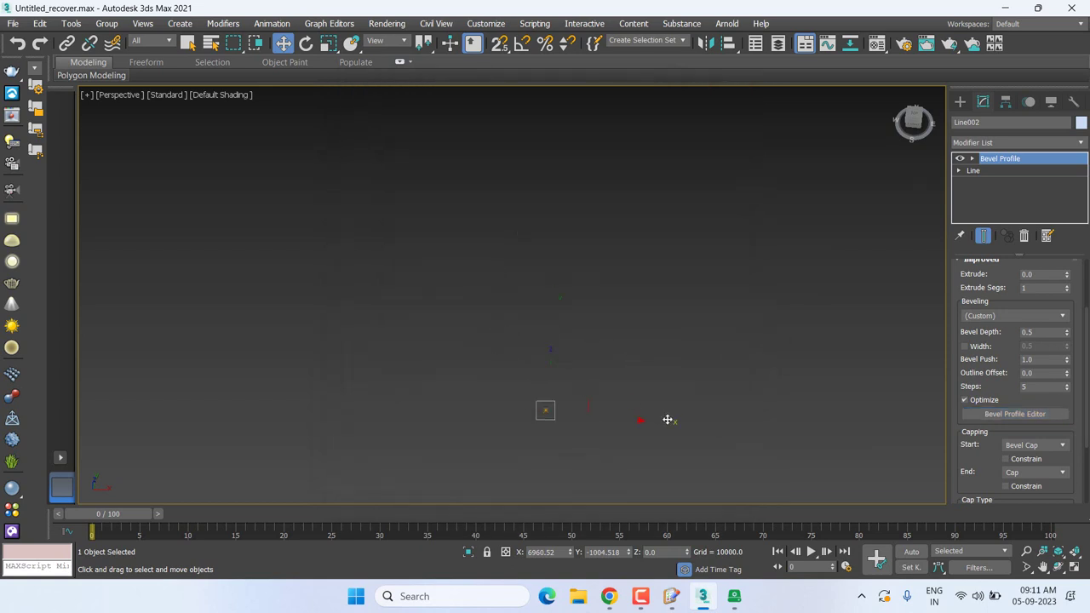
pyautogui.moveTo(581, 384); pyautogui.dragTo(711, 416, button='middle')
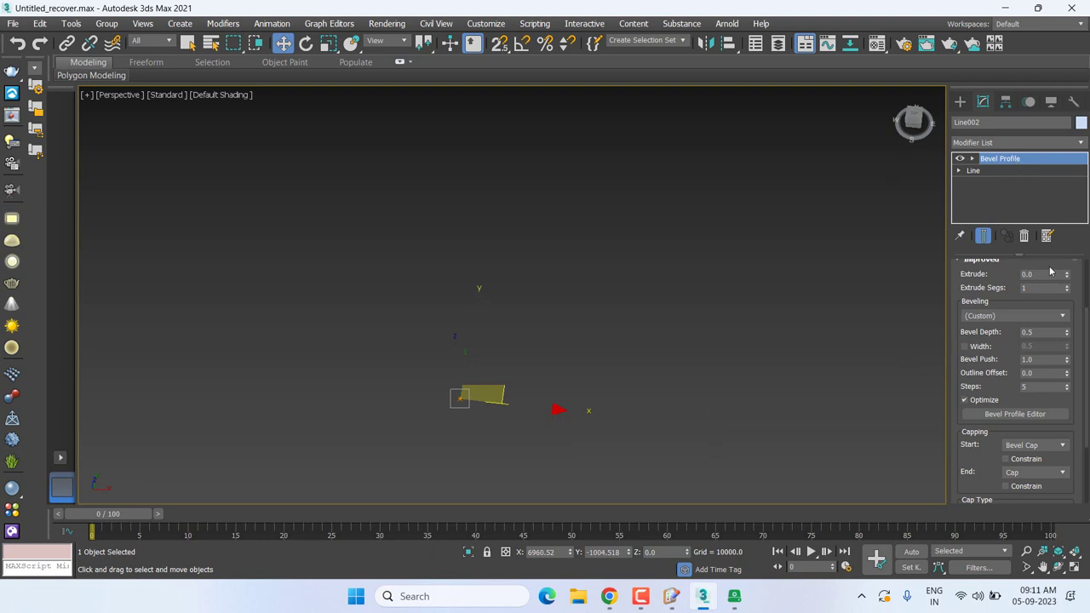
# - Replace Line002's Bevel Profile with a Sweep modifier set to use a custom section
pyautogui.click(1025, 236)
pyautogui.click(1005, 141)
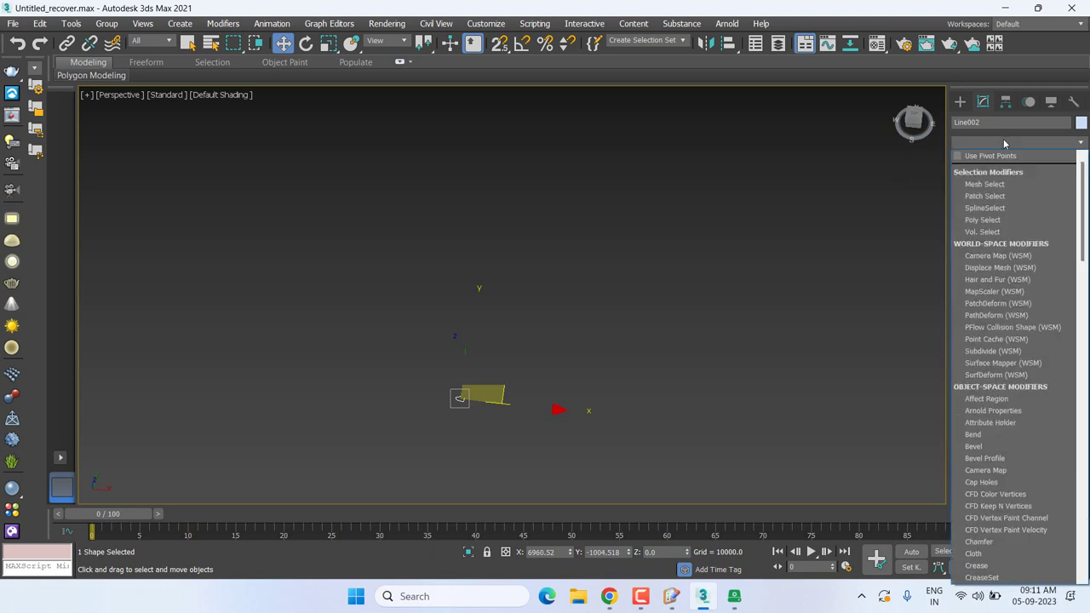
pyautogui.write('sweep')
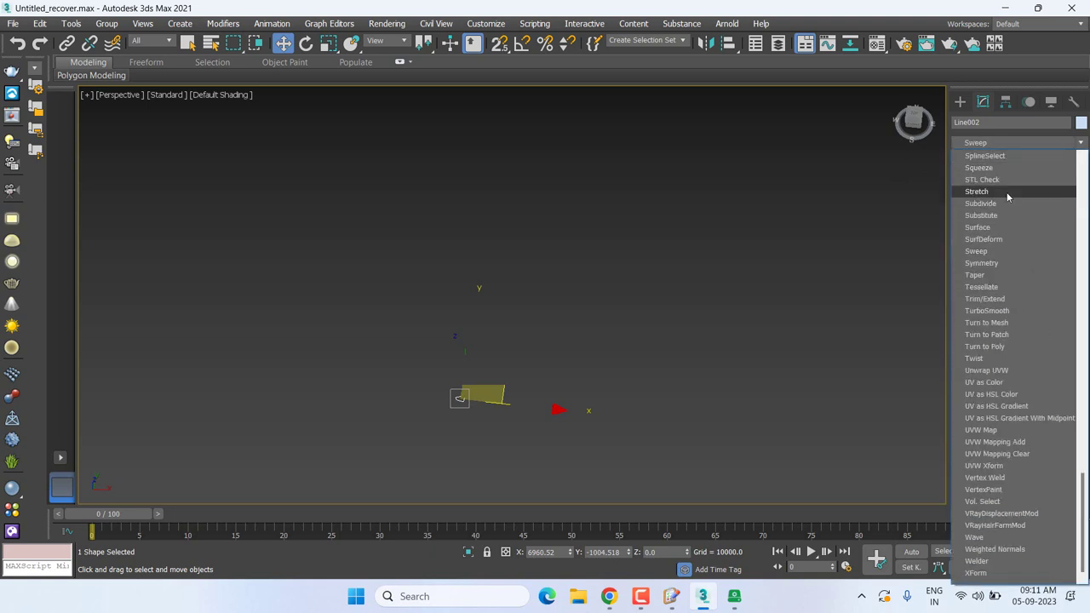
pyautogui.click(1000, 250)
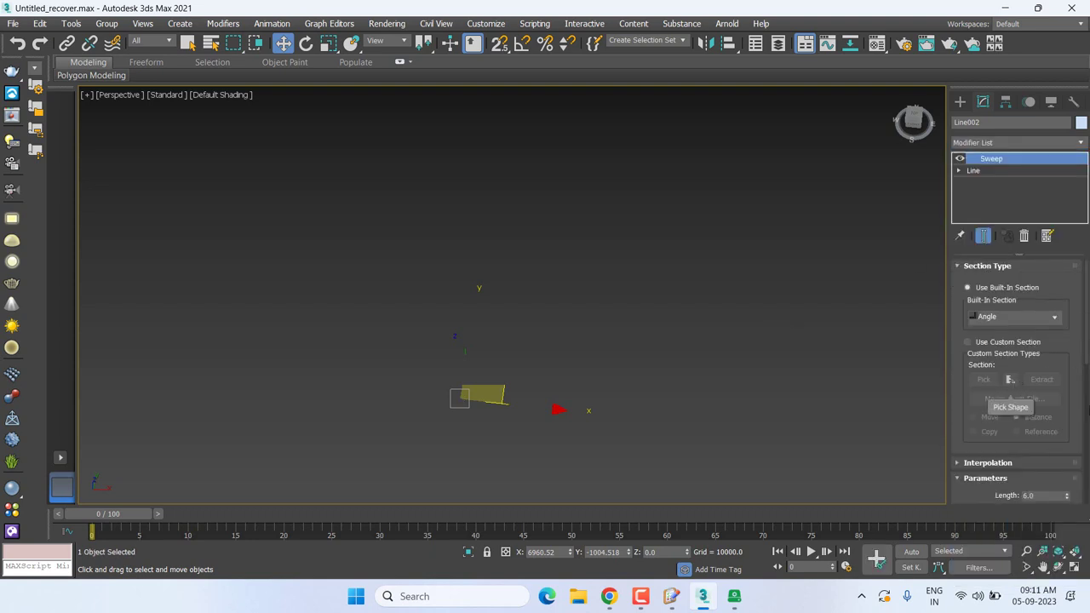
pyautogui.moveTo(596, 353)
pyautogui.mouseDown(button='middle')
pyautogui.moveTo(605, 388)
pyautogui.moveTo(616, 335)
pyautogui.mouseUp(button='middle')
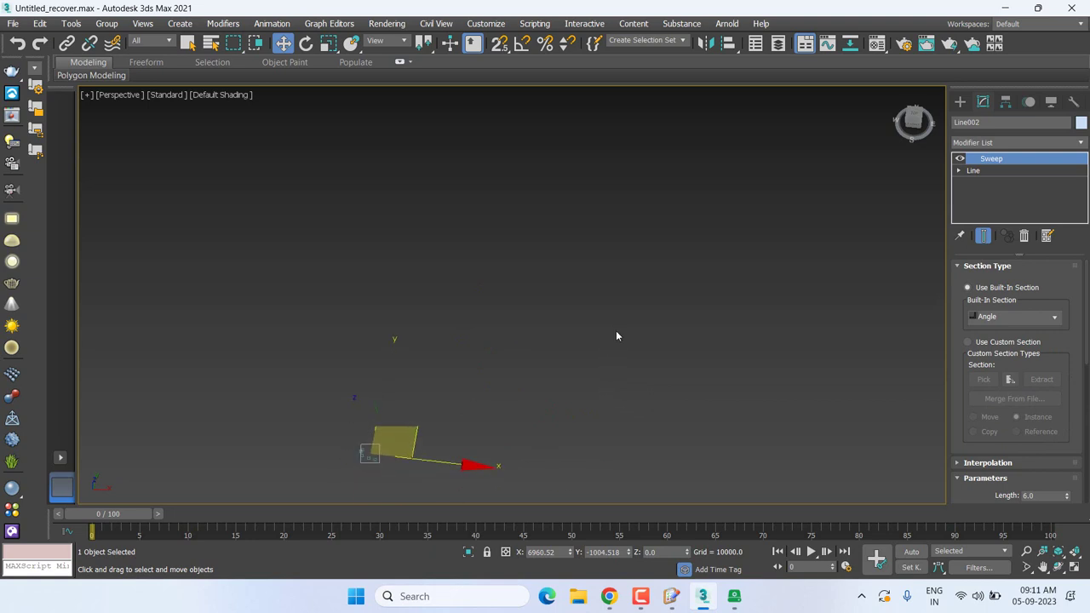
pyautogui.click(980, 346)
pyautogui.click(983, 378)
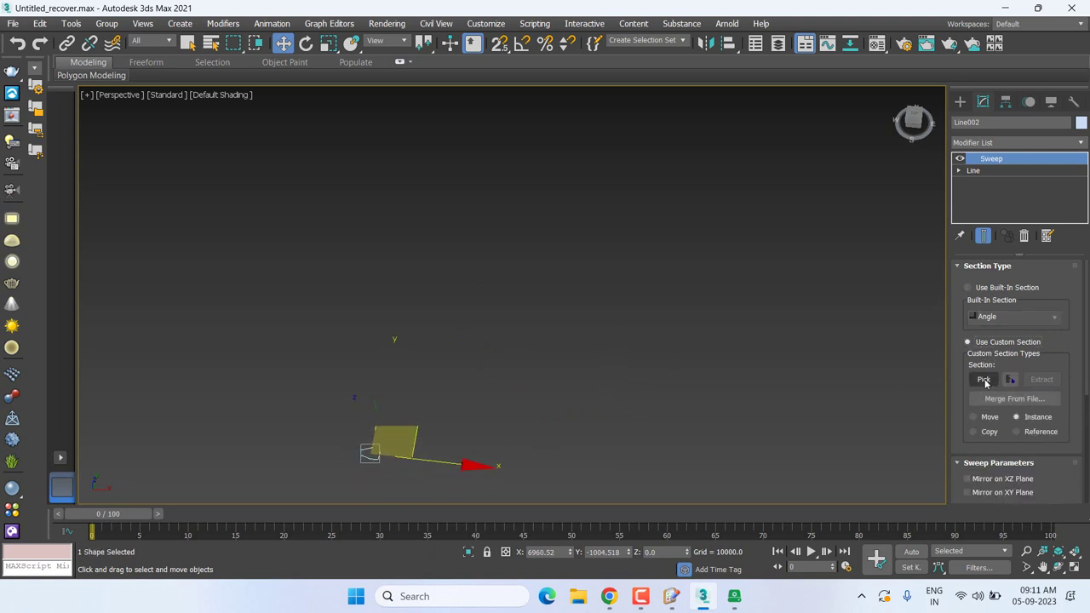
# - Cancel the section pick, switch to the Front view and delete the Sweep from Line002
pyautogui.scroll(2, 619, 358)
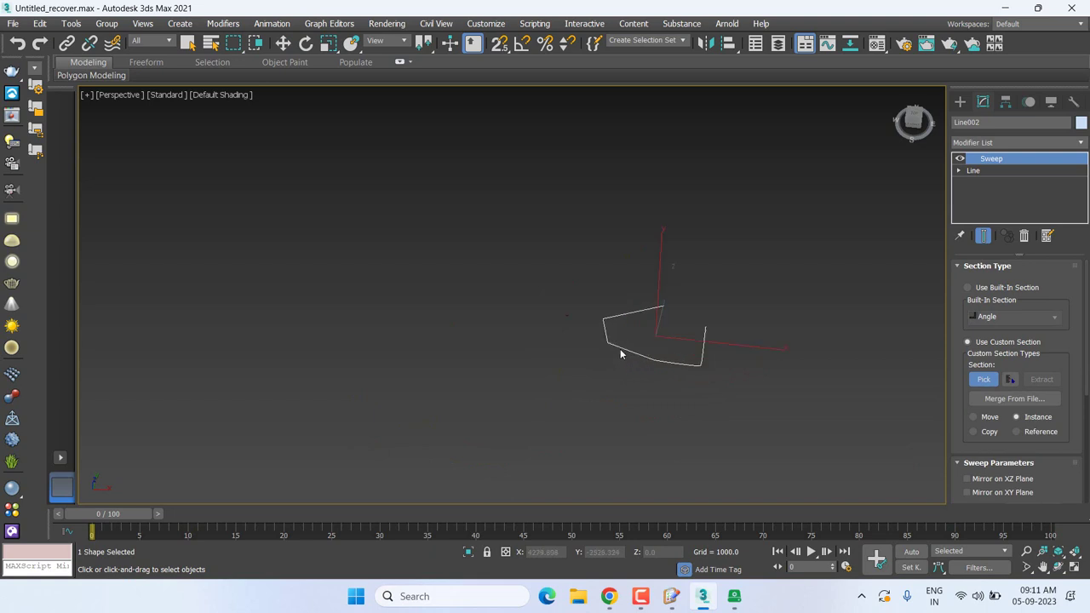
pyautogui.scroll(1, 412, 240)
pyautogui.scroll(-1, 682, 373)
pyautogui.scroll(-1, 396, 307)
pyautogui.scroll(-2, 396, 306)
pyautogui.scroll(3, 535, 292)
pyautogui.scroll(-1, 696, 236)
pyautogui.scroll(-2, 323, 363)
pyautogui.scroll(-2, 323, 363)
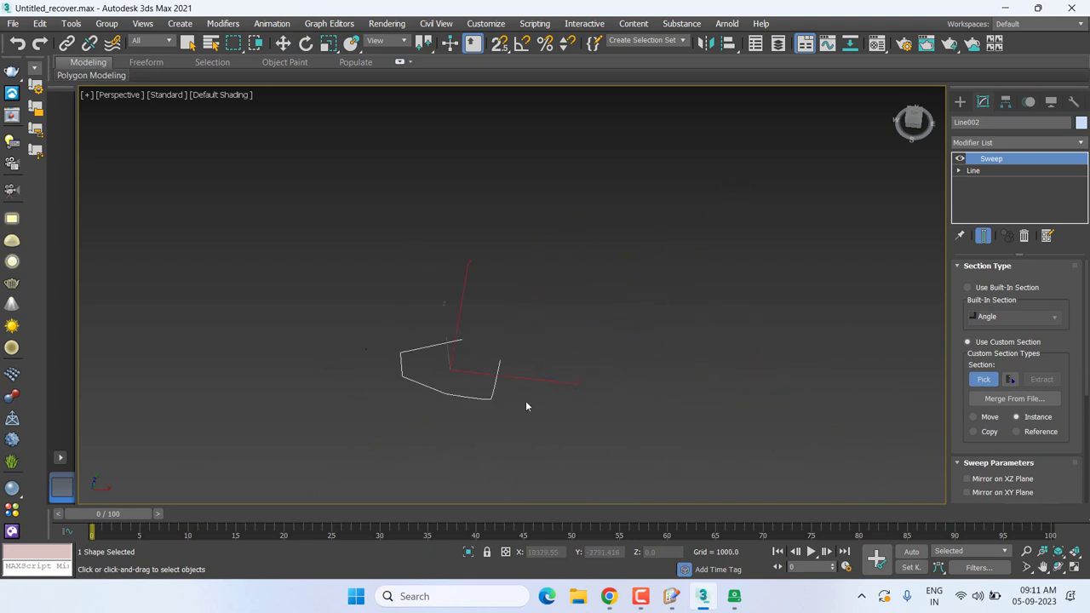
pyautogui.scroll(-1, 321, 343)
pyautogui.moveTo(449, 353); pyautogui.dragTo(446, 334, button='middle')
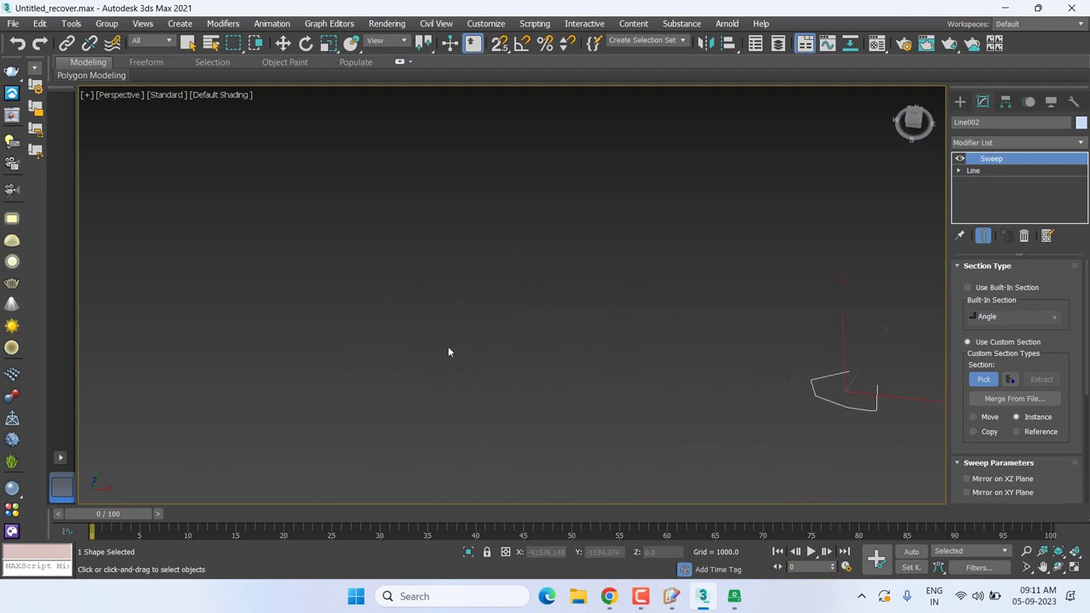
pyautogui.press('w')
pyautogui.press('f')
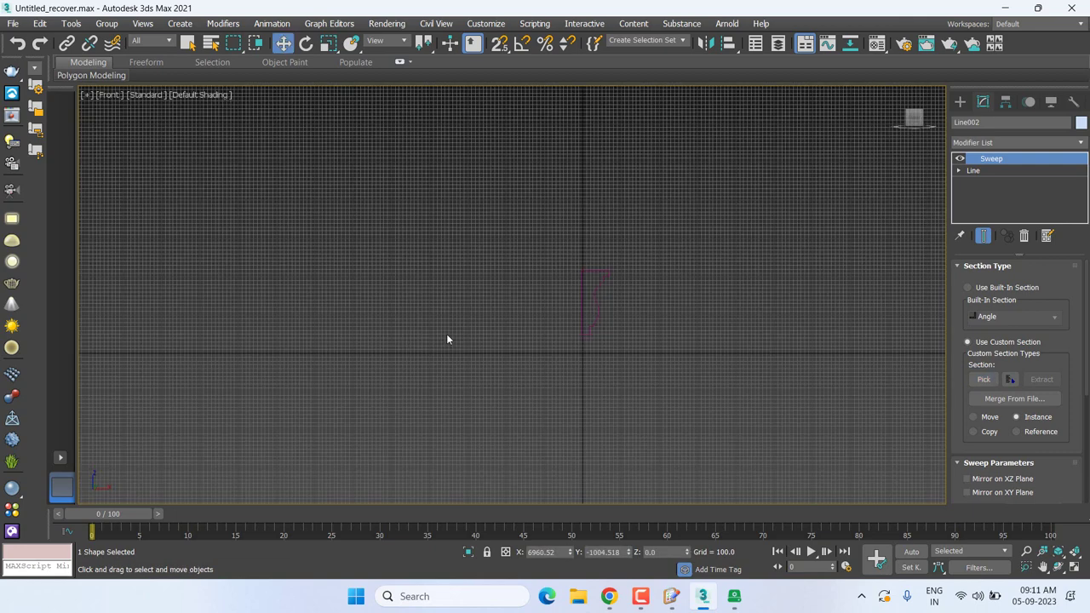
pyautogui.scroll(-2, 320, 339)
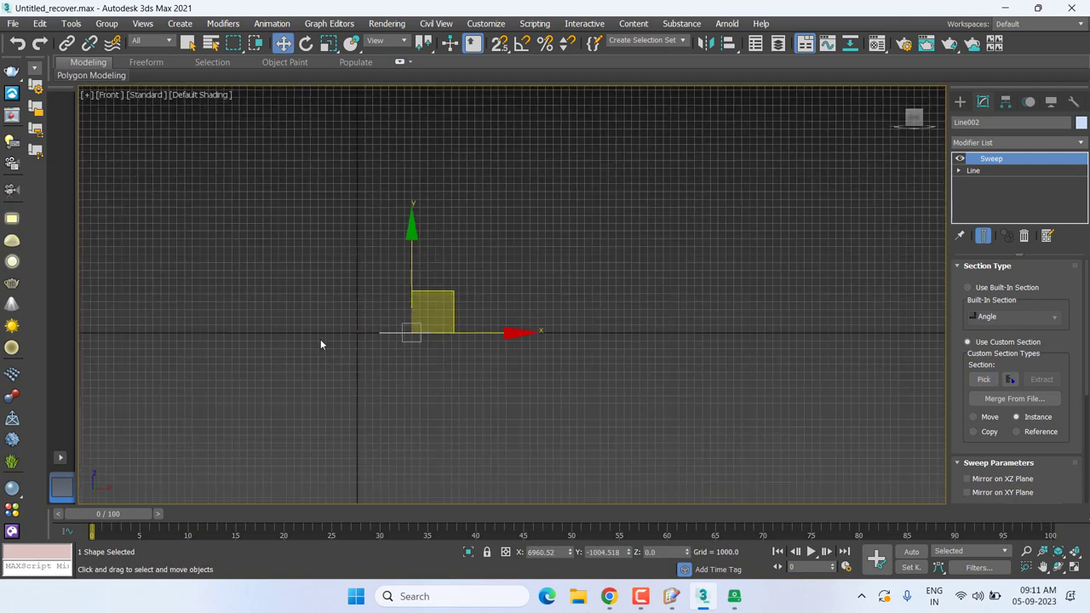
pyautogui.scroll(-2, 320, 339)
pyautogui.scroll(-3, 321, 339)
pyautogui.scroll(-1, 320, 339)
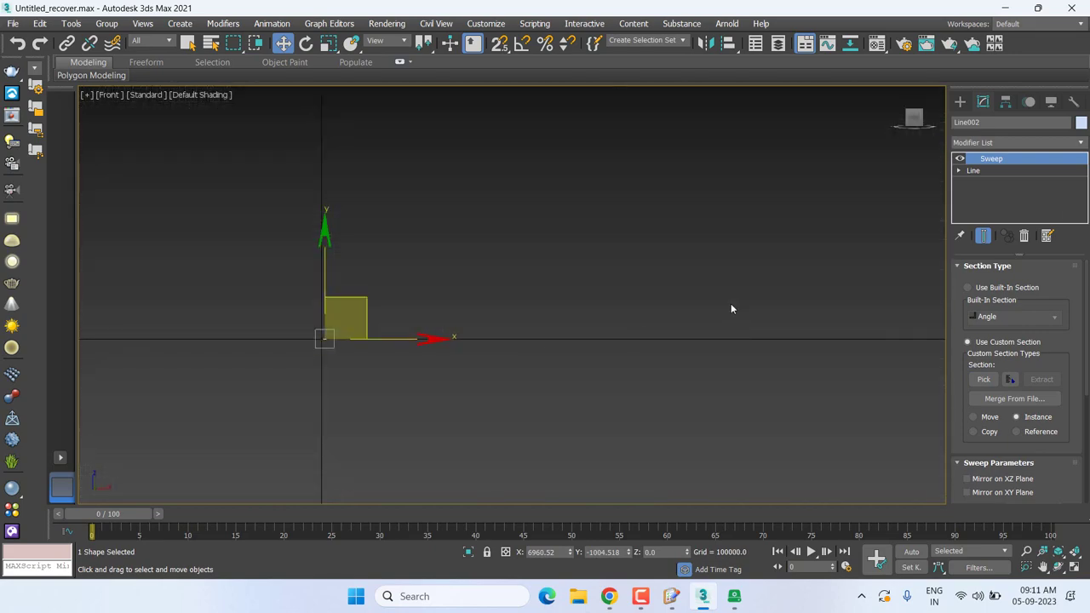
pyautogui.click(1023, 238)
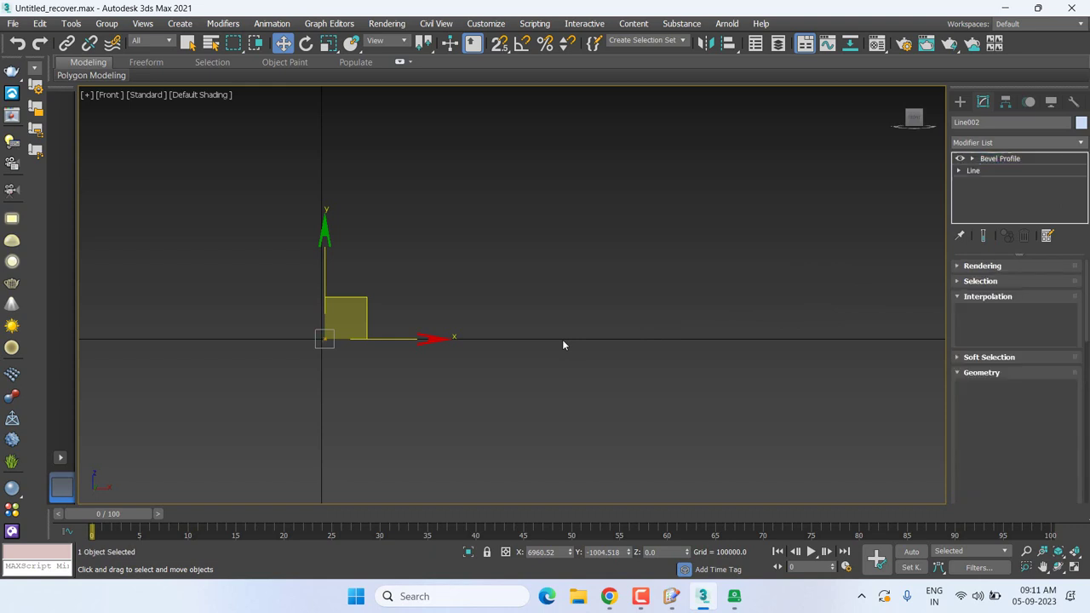
# - Select the profile Line001, frame it in the Front view, and show the spline creation types
pyautogui.hotkey('ctrl', 'z')
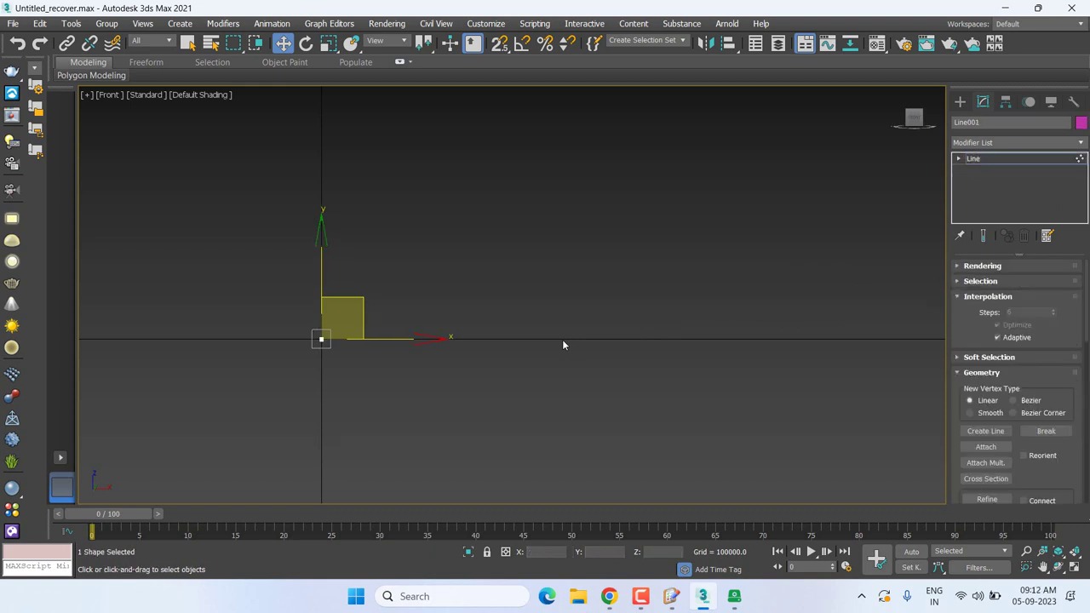
pyautogui.press('z')
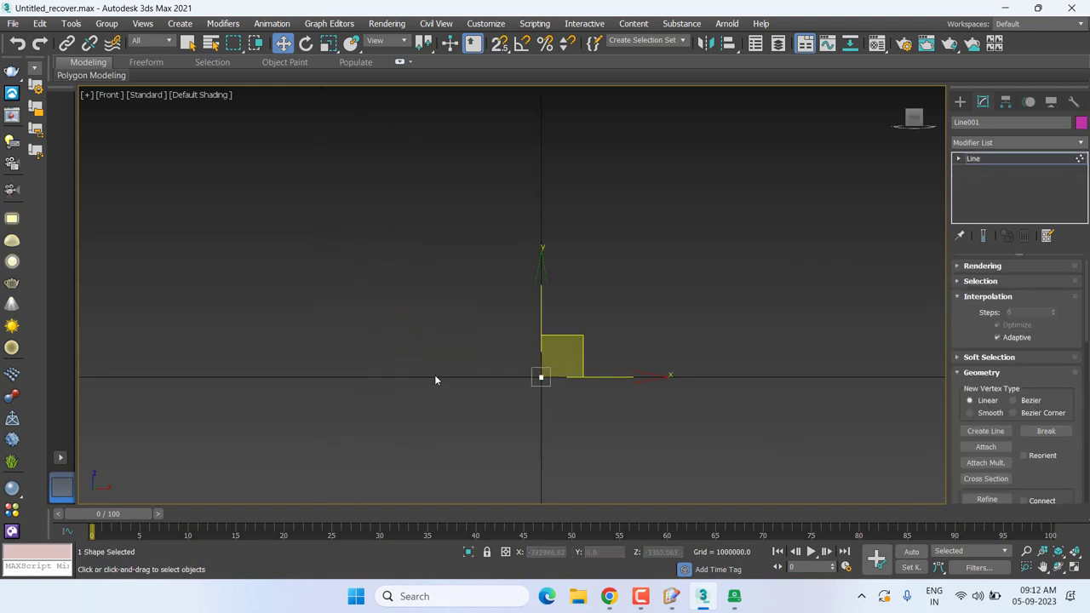
pyautogui.moveTo(561, 371)
pyautogui.mouseDown(button='middle')
pyautogui.moveTo(488, 380)
pyautogui.moveTo(590, 177)
pyautogui.mouseUp(button='middle')
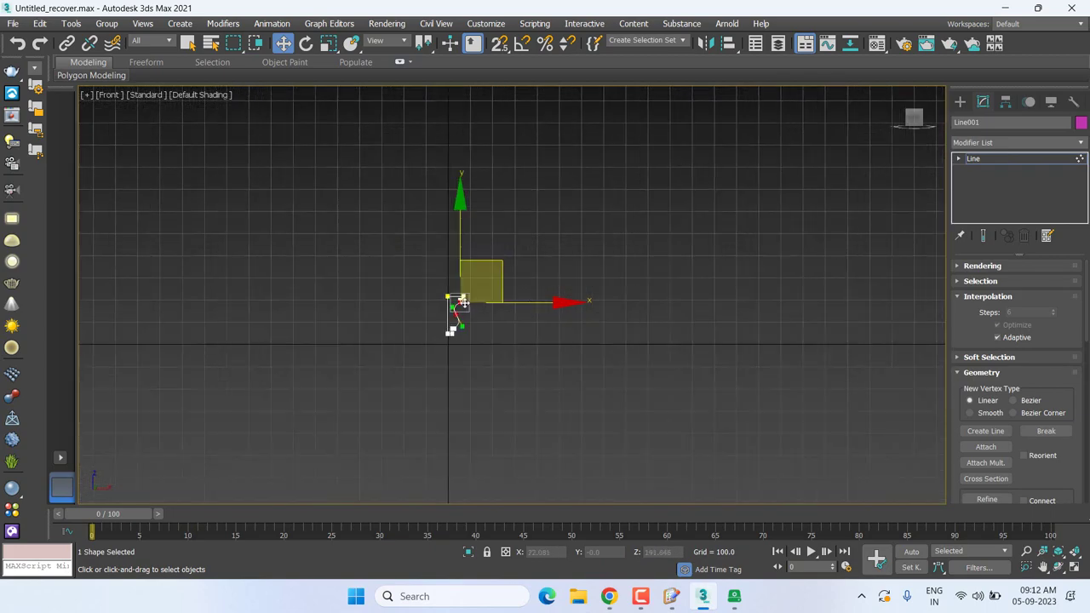
pyautogui.scroll(5, 450, 324)
pyautogui.press('x')
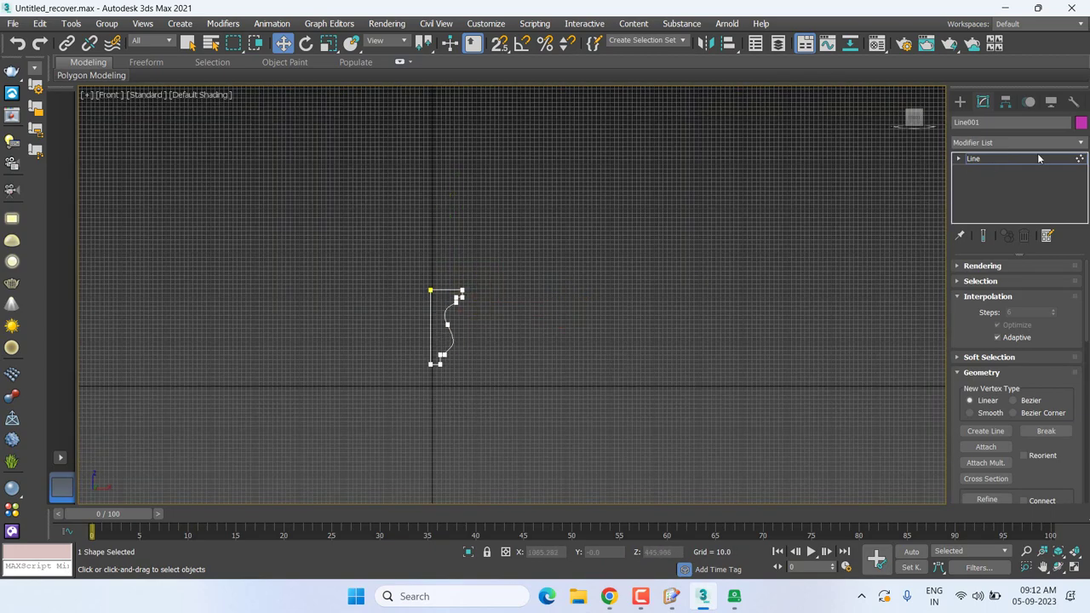
pyautogui.click(1031, 160)
pyautogui.scroll(-5, 655, 293)
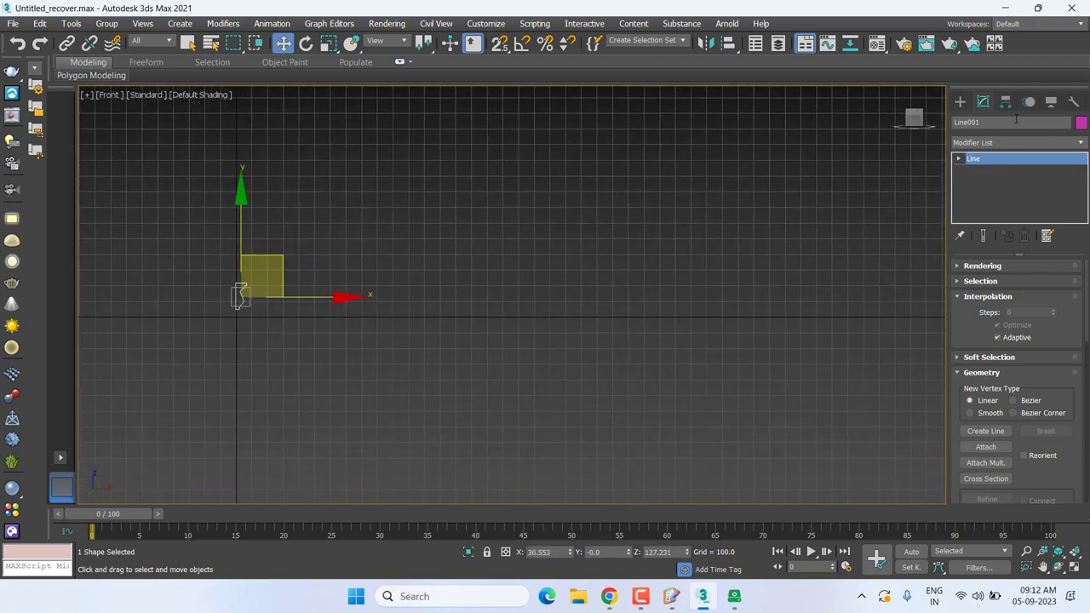
pyautogui.click(959, 101)
pyautogui.moveTo(645, 303); pyautogui.dragTo(647, 294, button='middle')
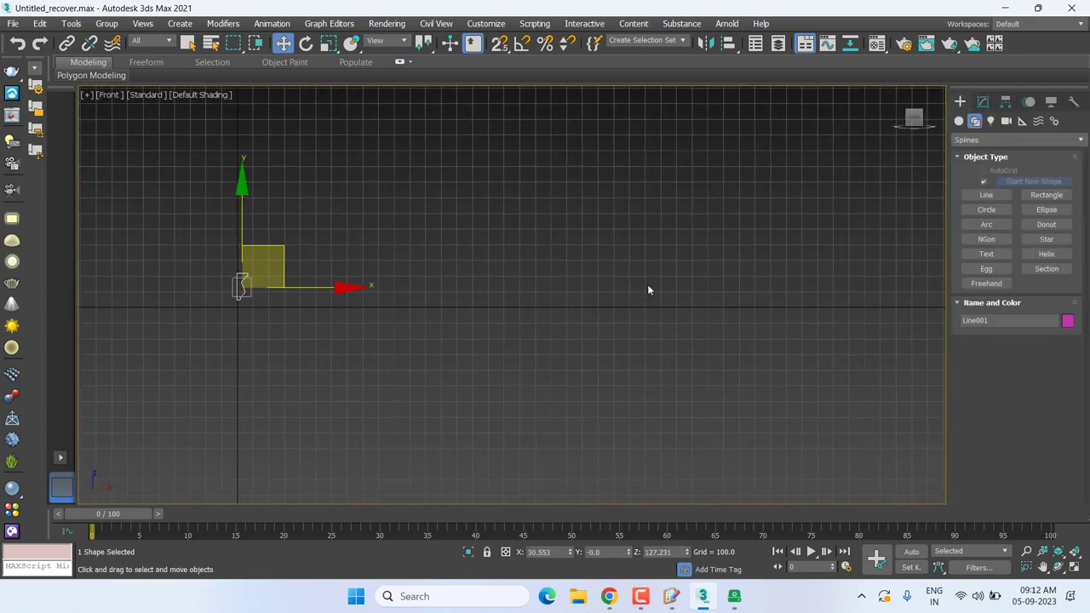
# - Draw a three-vertex V-shaped line in the wireframe Top view
pyautogui.press('t')
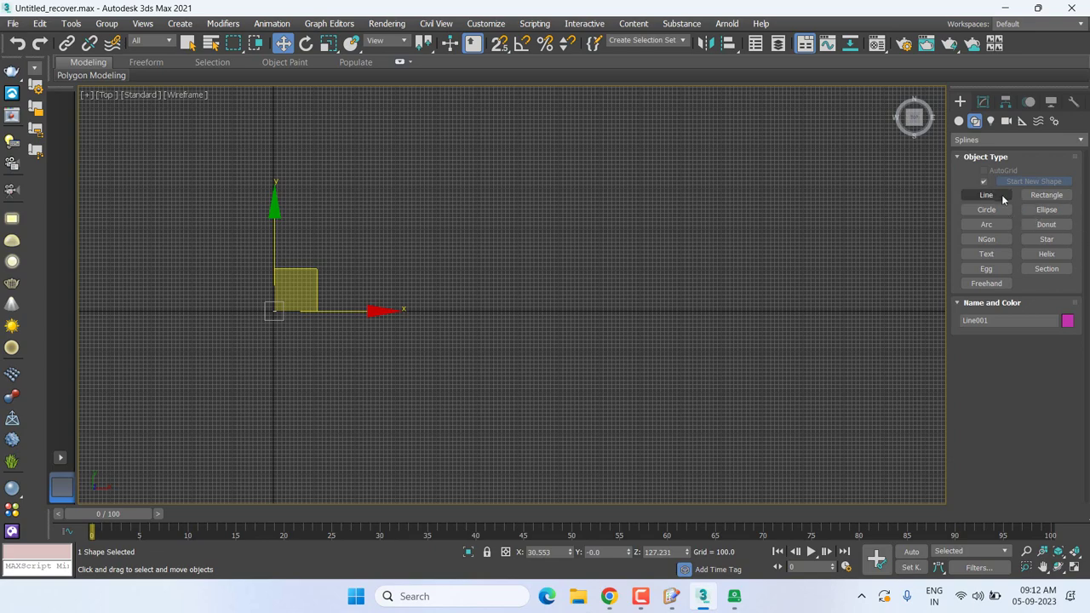
pyautogui.click(992, 198)
pyautogui.click(752, 129)
pyautogui.click(466, 270)
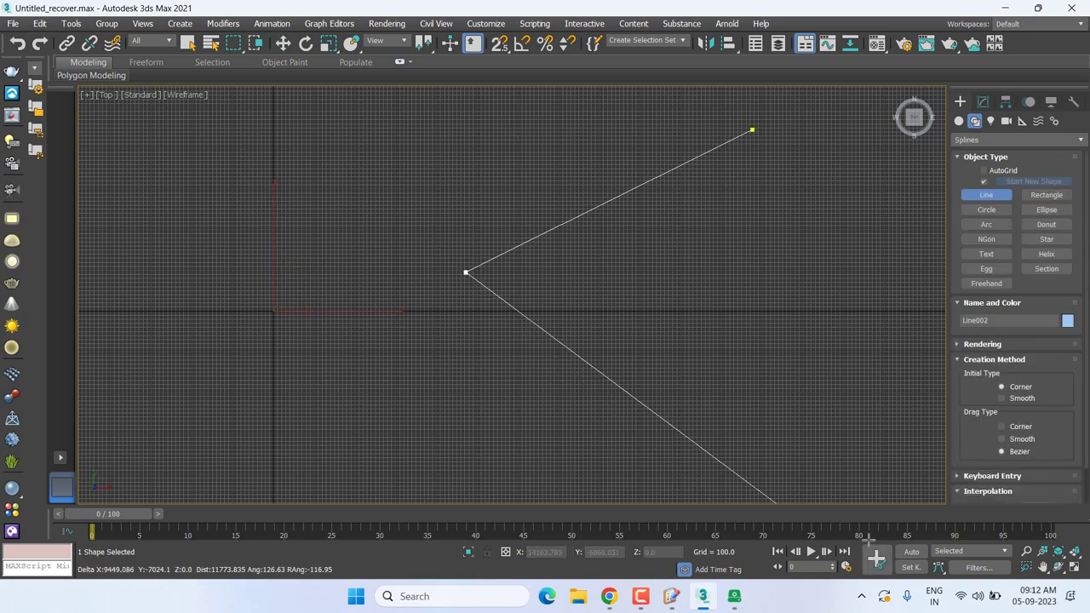
pyautogui.click(859, 480)
pyautogui.rightClick(796, 345)
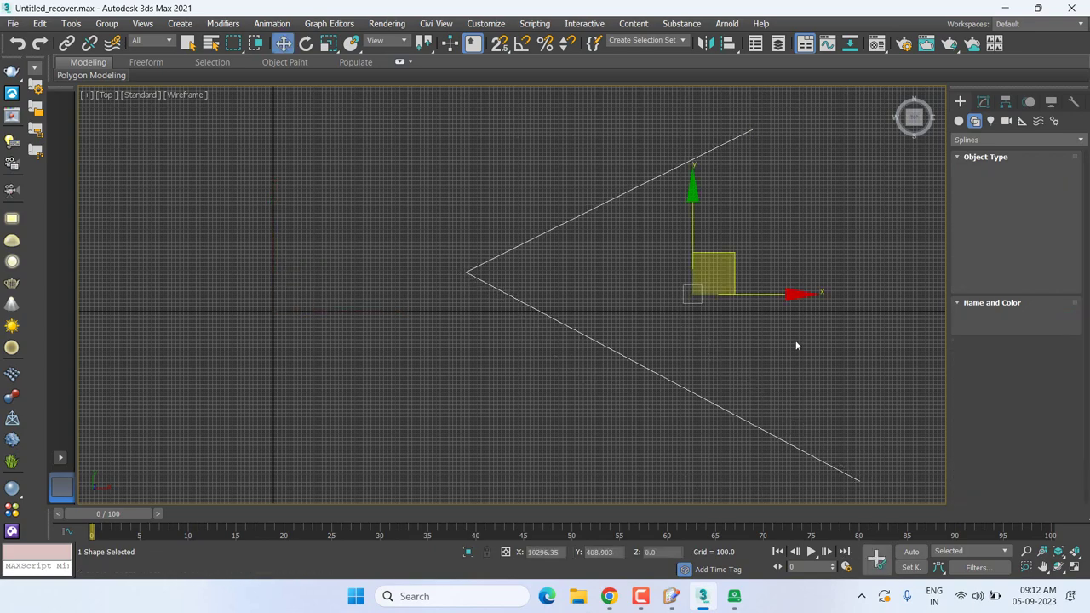
# - Sweep Line002 with the S-curve Line001 as its custom section and view it in Perspective
pyautogui.click(983, 101)
pyautogui.click(998, 140)
pyautogui.scroll(-15, 996, 170)
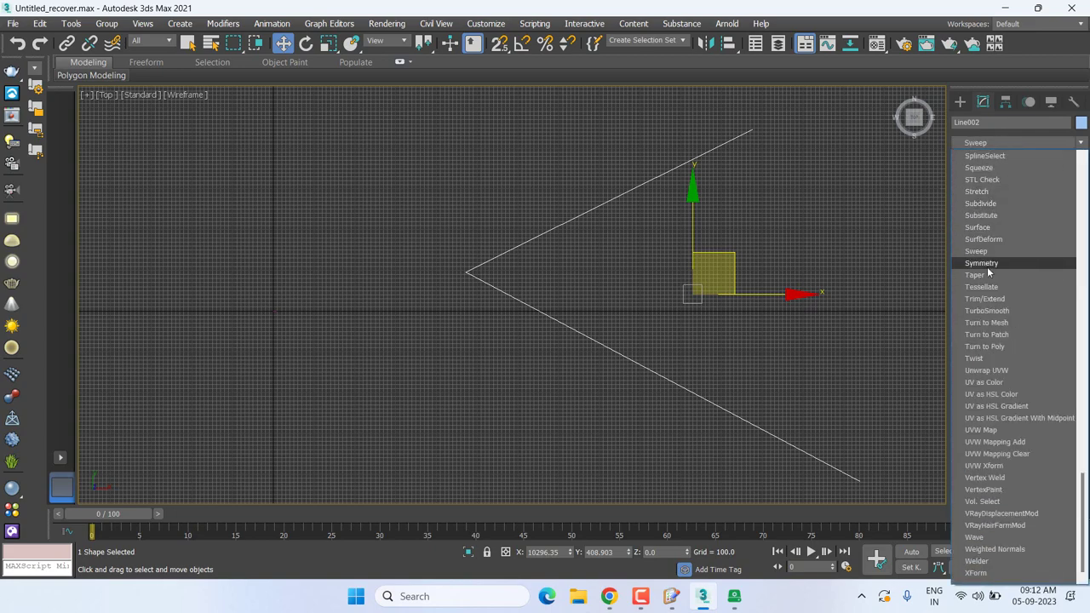
pyautogui.click(987, 251)
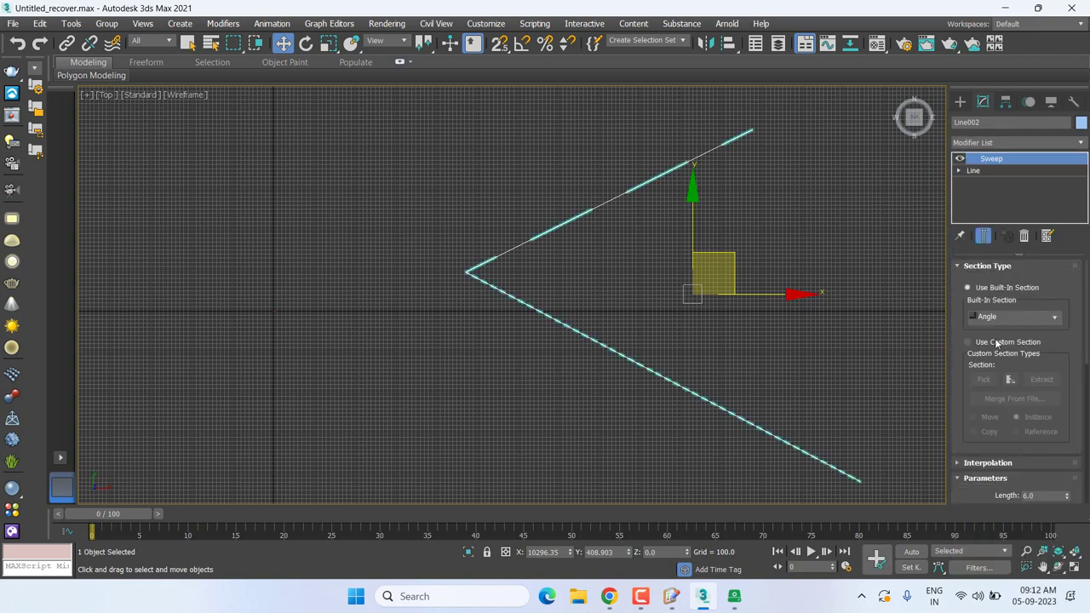
pyautogui.click(984, 344)
pyautogui.click(983, 379)
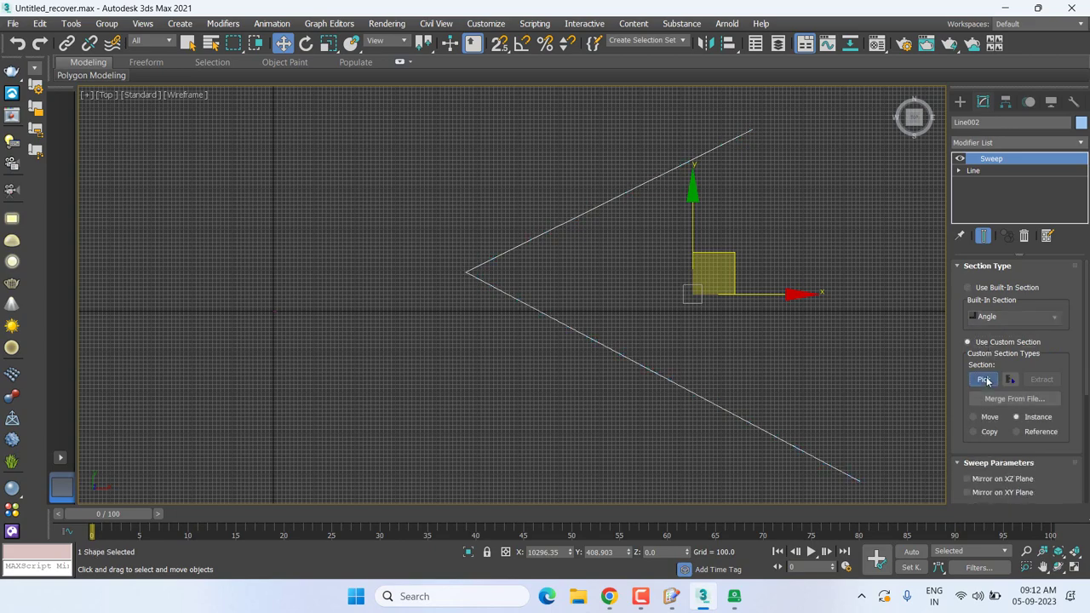
pyautogui.scroll(3, 261, 310)
pyautogui.scroll(2, 261, 310)
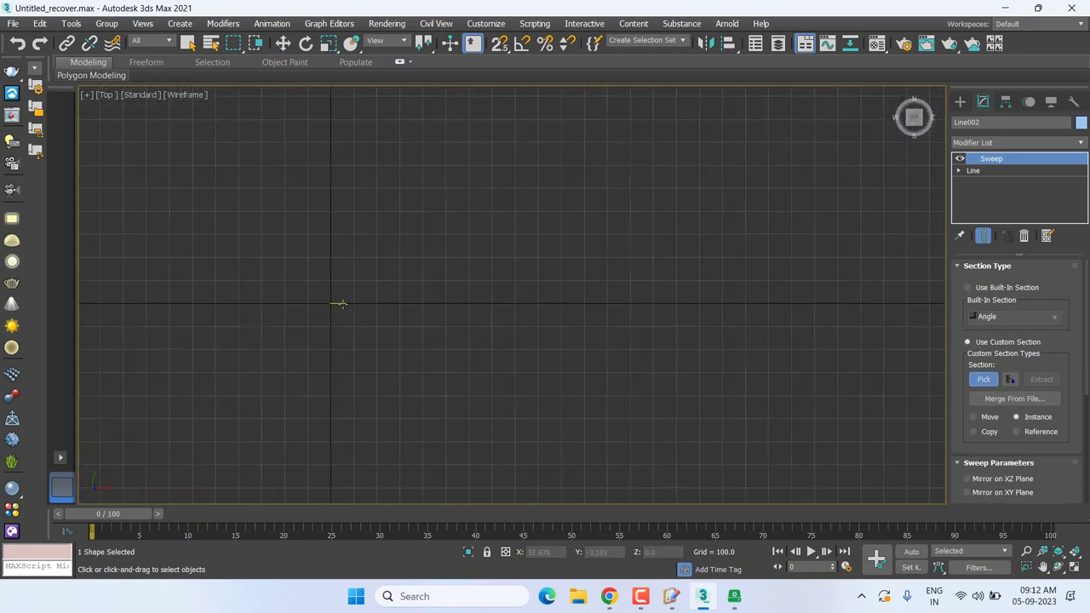
pyautogui.click(339, 304)
pyautogui.scroll(-3, 622, 331)
pyautogui.press('p')
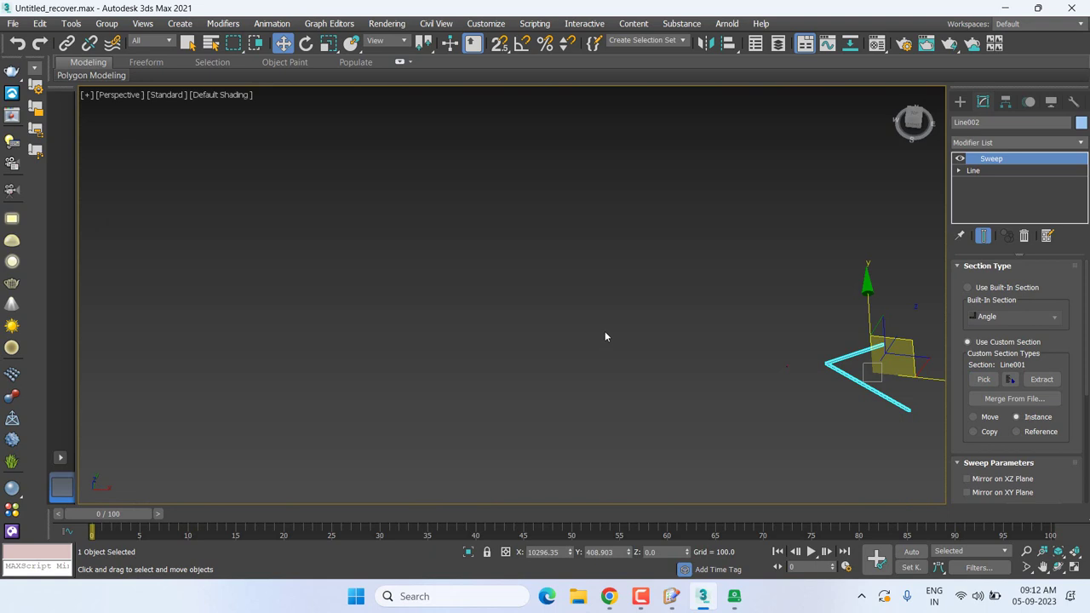
pyautogui.press('z')
pyautogui.moveTo(625, 338)
pyautogui.keyDown('alt'); pyautogui.mouseDown(button='middle')
pyautogui.moveTo(622, 326)
pyautogui.moveTo(628, 385)
pyautogui.moveTo(665, 375)
pyautogui.mouseUp(button='middle'); pyautogui.keyUp('alt')
pyautogui.keyDown('alt'); pyautogui.moveTo(671, 337); pyautogui.dragTo(667, 238, button='middle'); pyautogui.keyUp('alt')
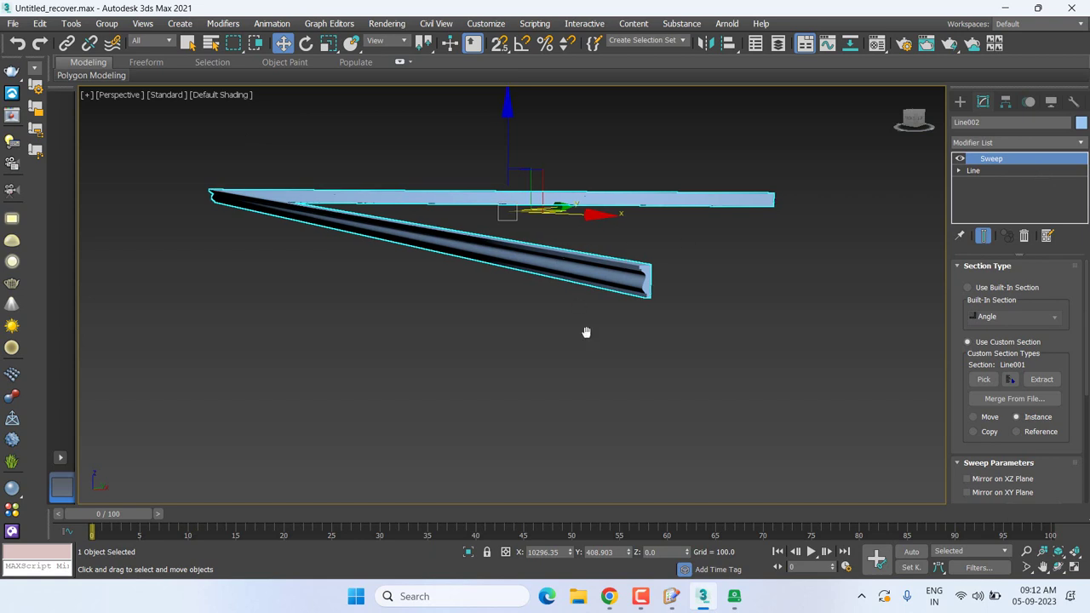
pyautogui.scroll(1, 587, 339)
pyautogui.moveTo(554, 338); pyautogui.dragTo(467, 397, button='middle')
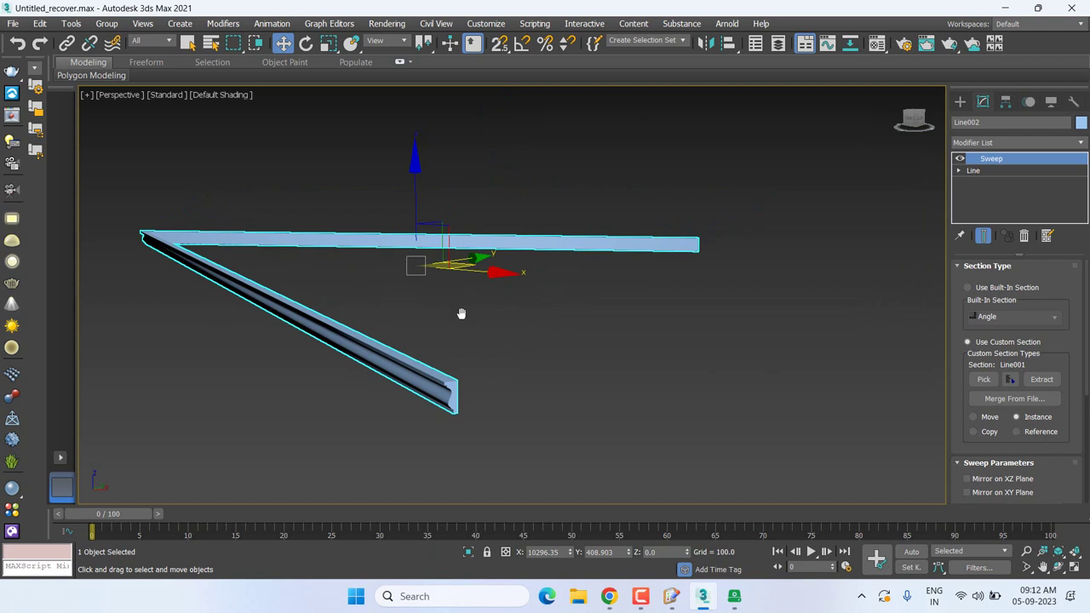
pyautogui.moveTo(460, 311); pyautogui.dragTo(513, 291, button='middle')
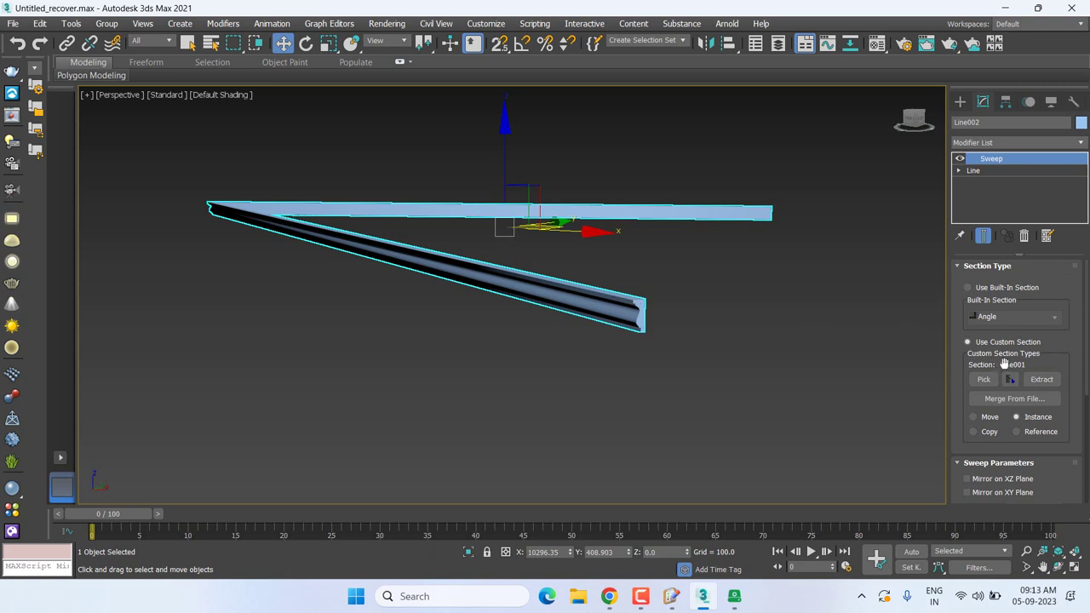
# - Switch the Sweep back to the built-in Angle section
pyautogui.click(979, 291)
pyautogui.keyDown('alt'); pyautogui.moveTo(700, 329); pyautogui.dragTo(657, 323, button='middle'); pyautogui.keyUp('alt')
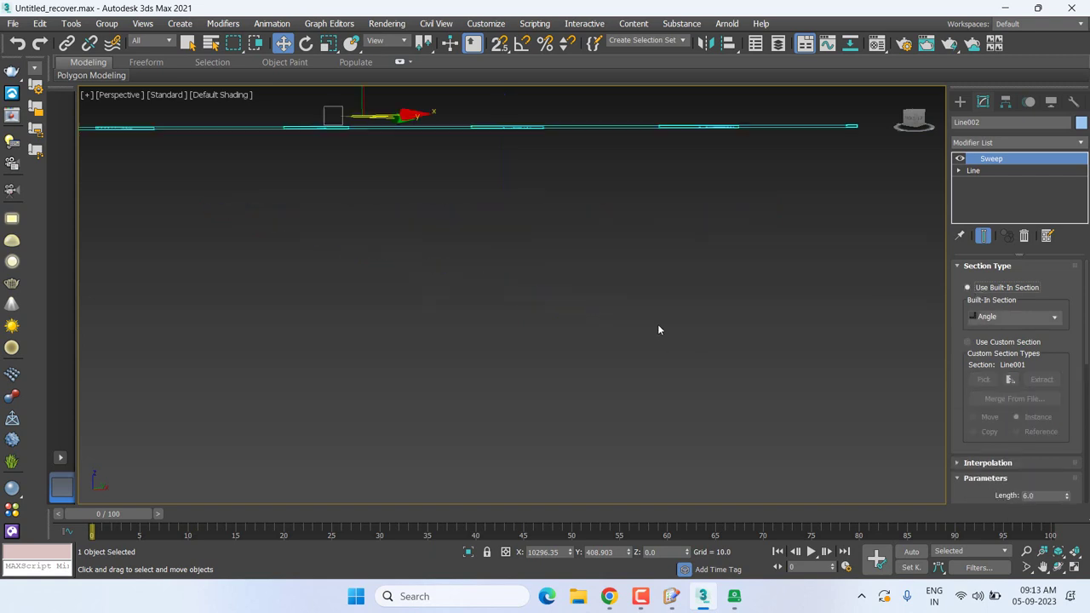
pyautogui.click(998, 321)
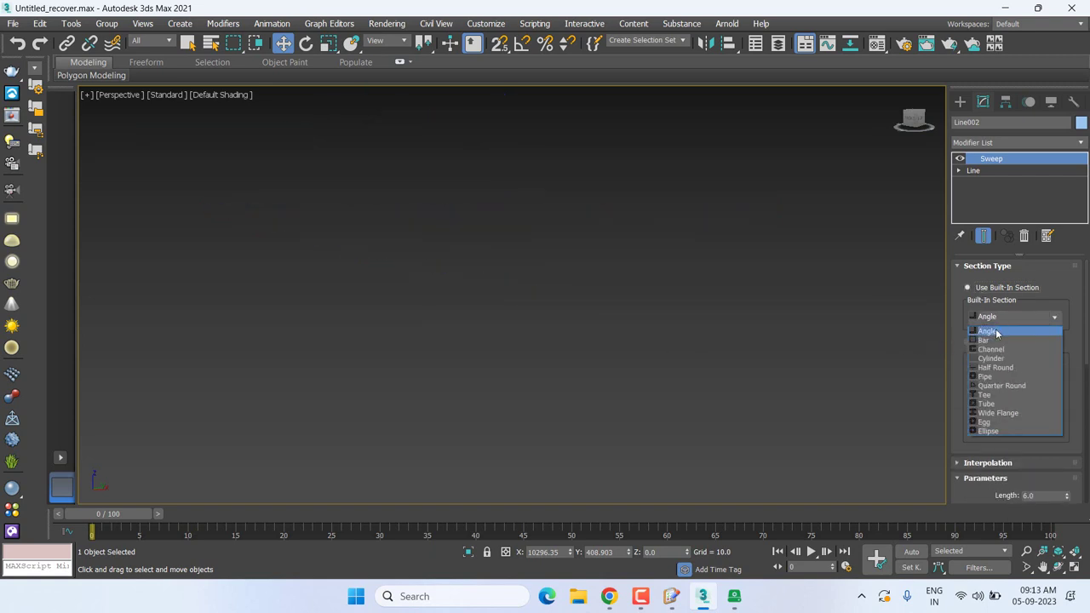
pyautogui.click(992, 338)
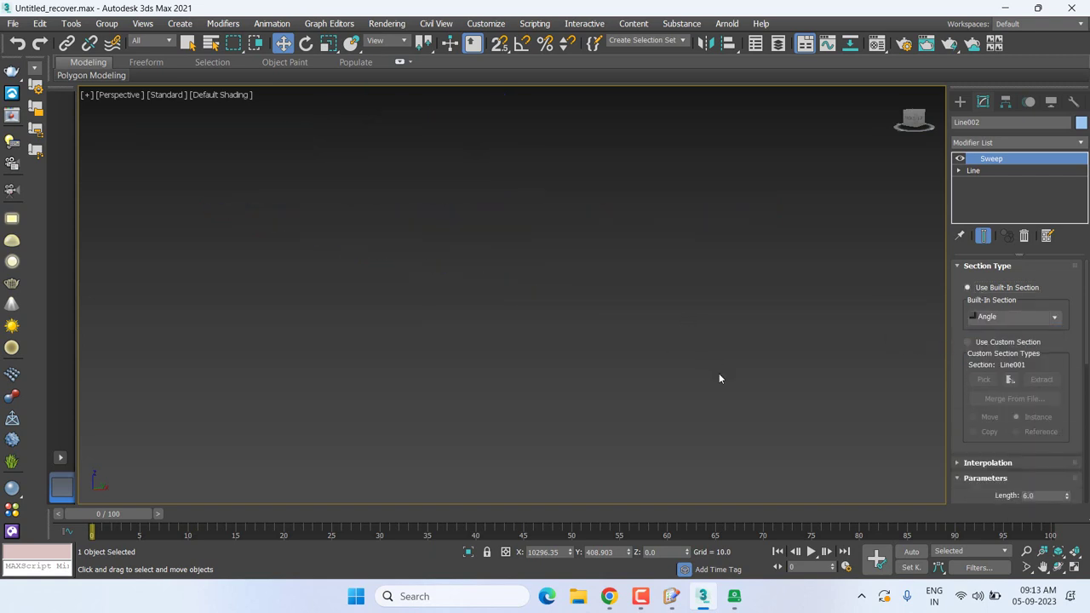
pyautogui.scroll(-5, 719, 373)
pyautogui.scroll(2, 647, 332)
pyautogui.scroll(1, 601, 336)
pyautogui.scroll(3, 606, 323)
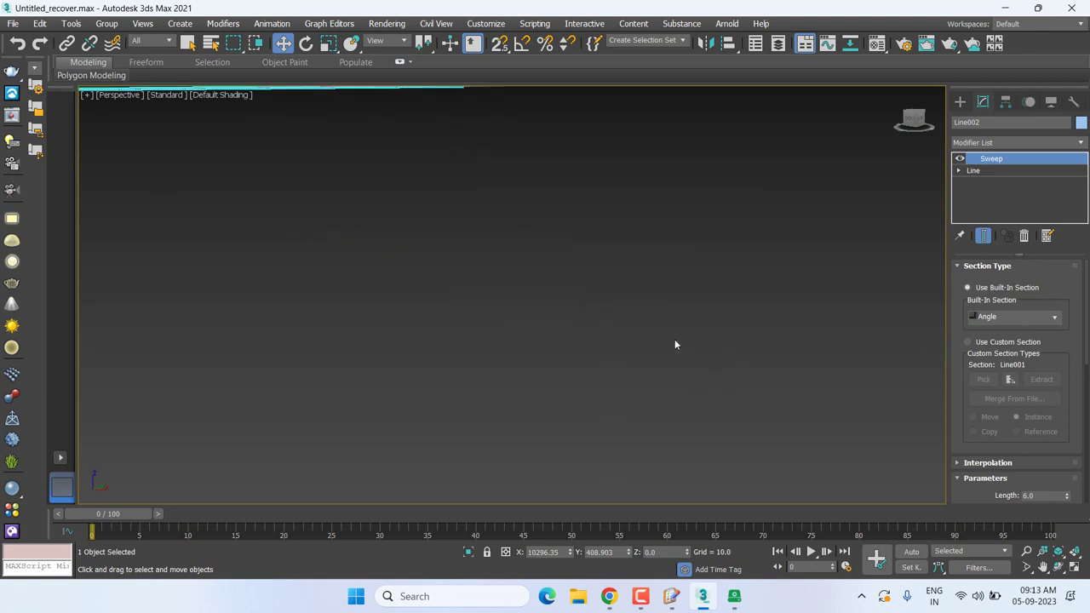
pyautogui.scroll(-4, 676, 344)
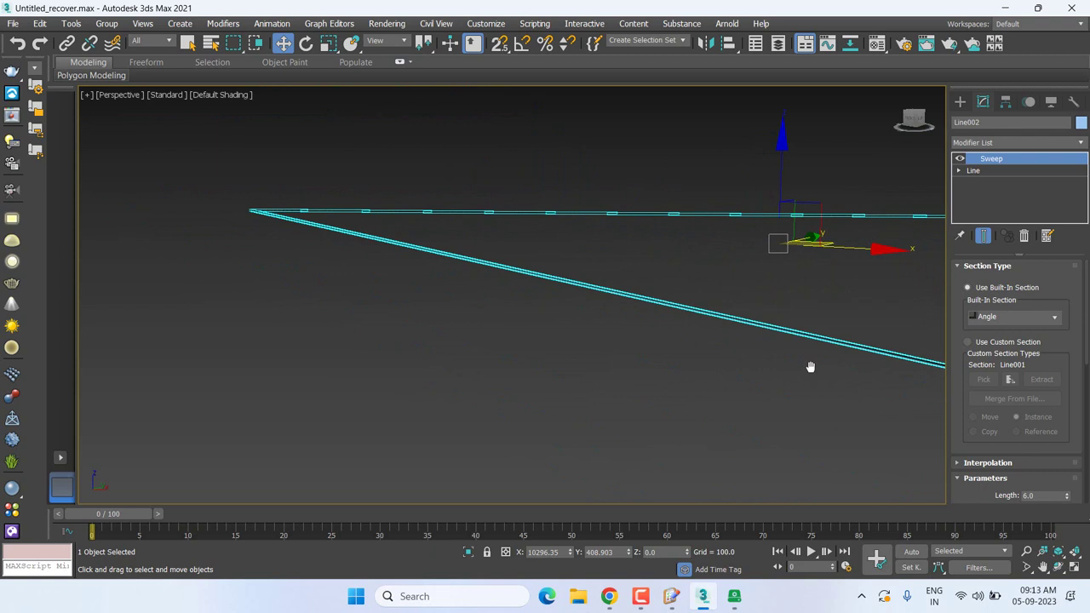
# - Increase the Angle section's Length to 22.86
pyautogui.moveTo(810, 367)
pyautogui.mouseDown(button='middle')
pyautogui.moveTo(696, 356)
pyautogui.moveTo(599, 328)
pyautogui.mouseUp(button='middle')
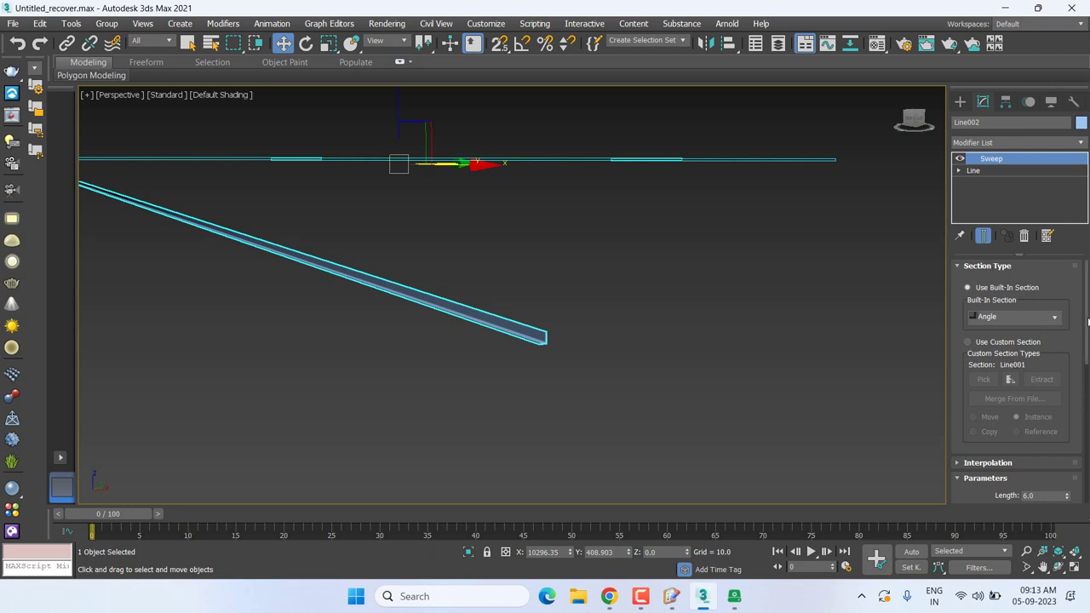
pyautogui.scroll(-3, 1072, 381)
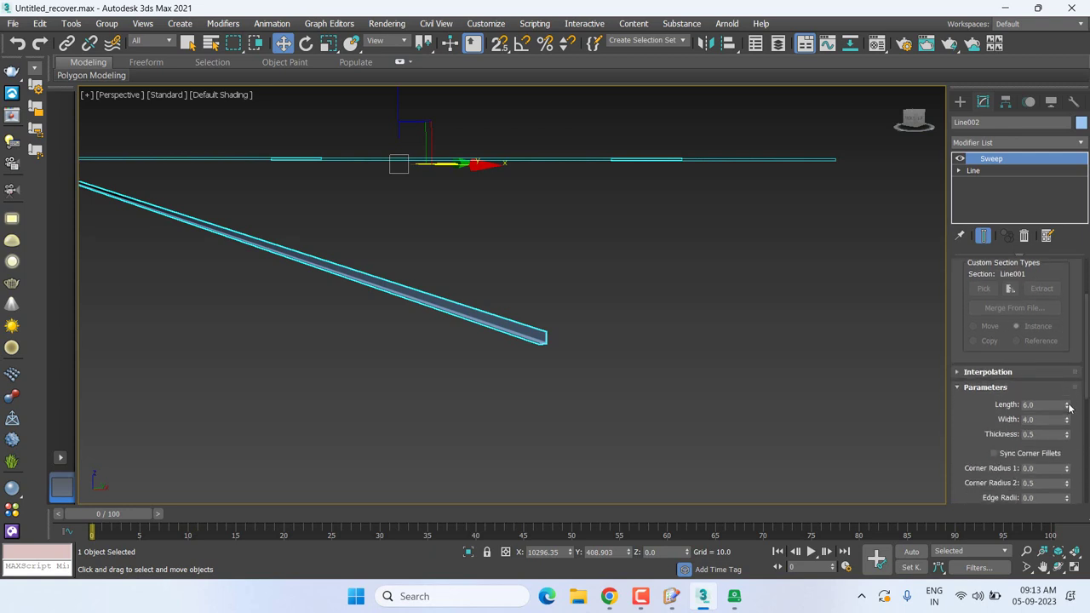
pyautogui.moveTo(1069, 407)
pyautogui.mouseDown()
pyautogui.moveTo(1070, 438)
pyautogui.moveTo(1068, 422)
pyautogui.mouseUp()
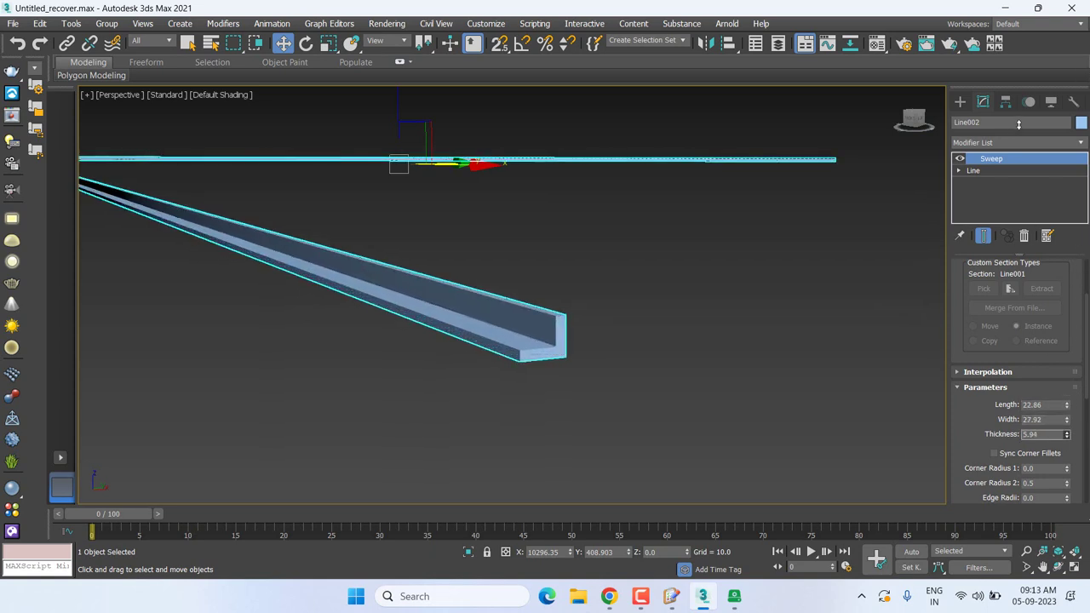
pyautogui.scroll(3, 965, 332)
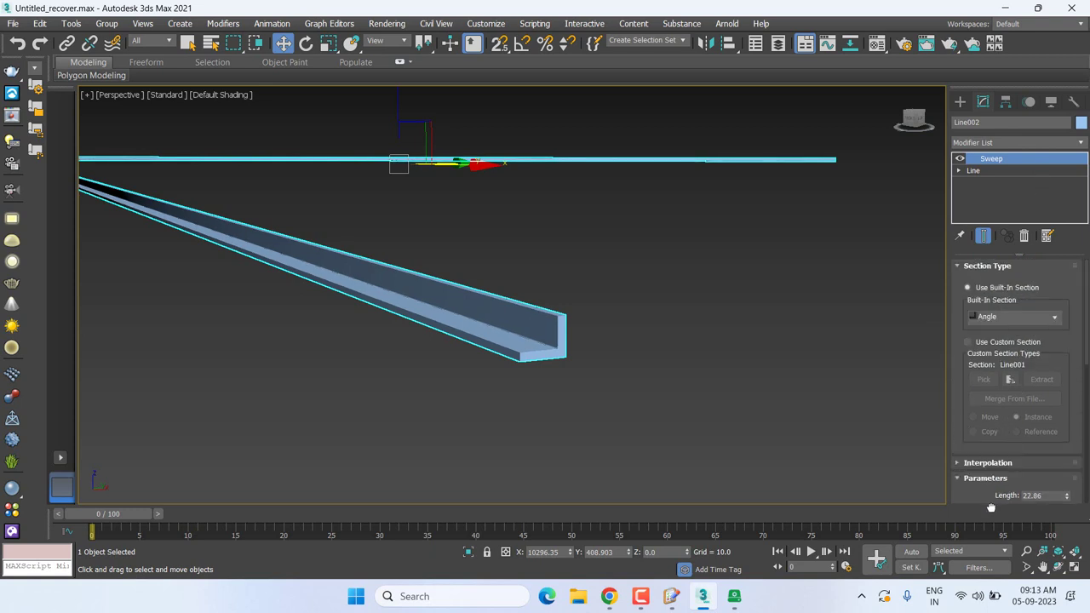
pyautogui.click(990, 322)
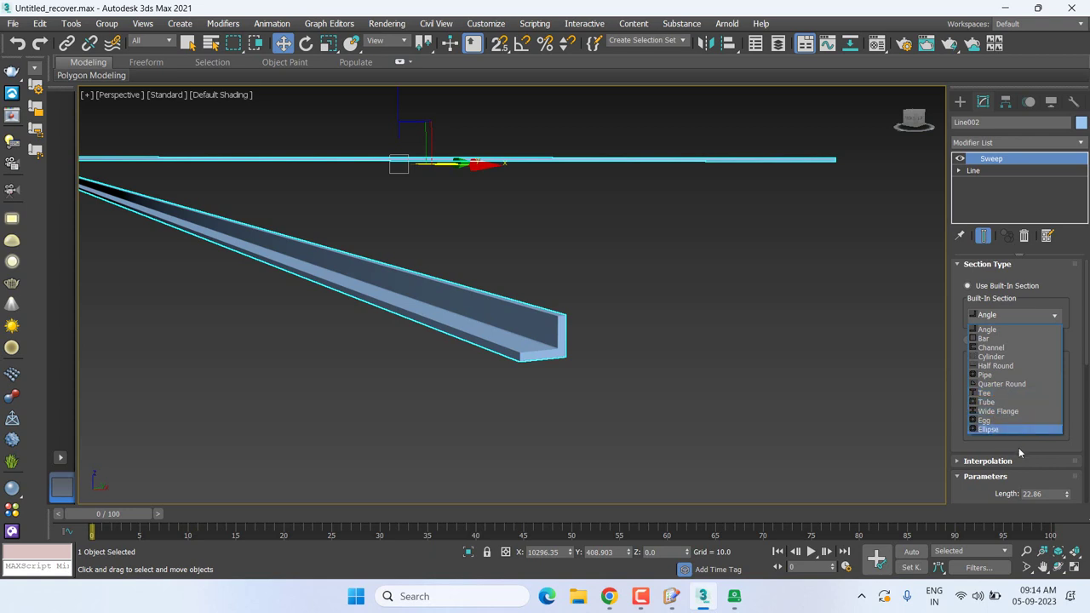
# - Change the built-in section to Bar and zoom in on the sweep in the Top view
pyautogui.click(993, 339)
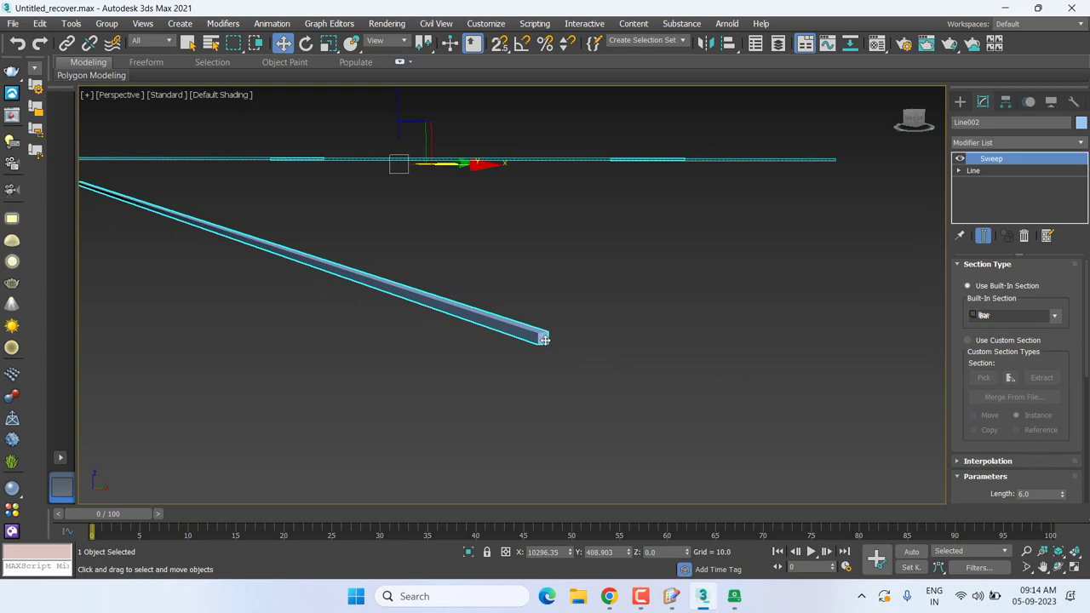
pyautogui.press('t')
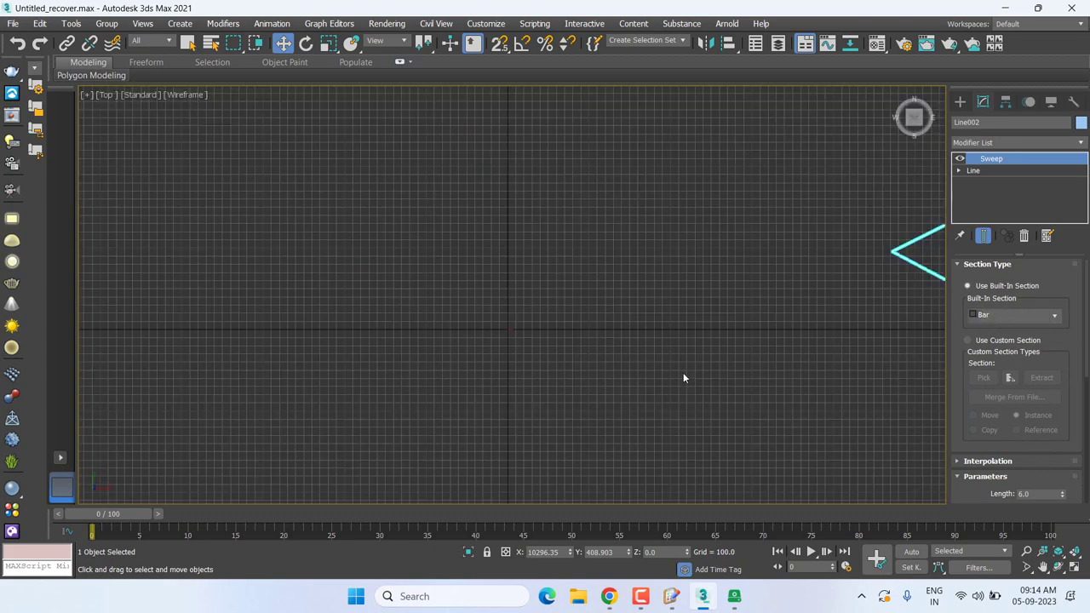
pyautogui.press('z')
pyautogui.scroll(2, 255, 292)
pyautogui.scroll(2, 457, 185)
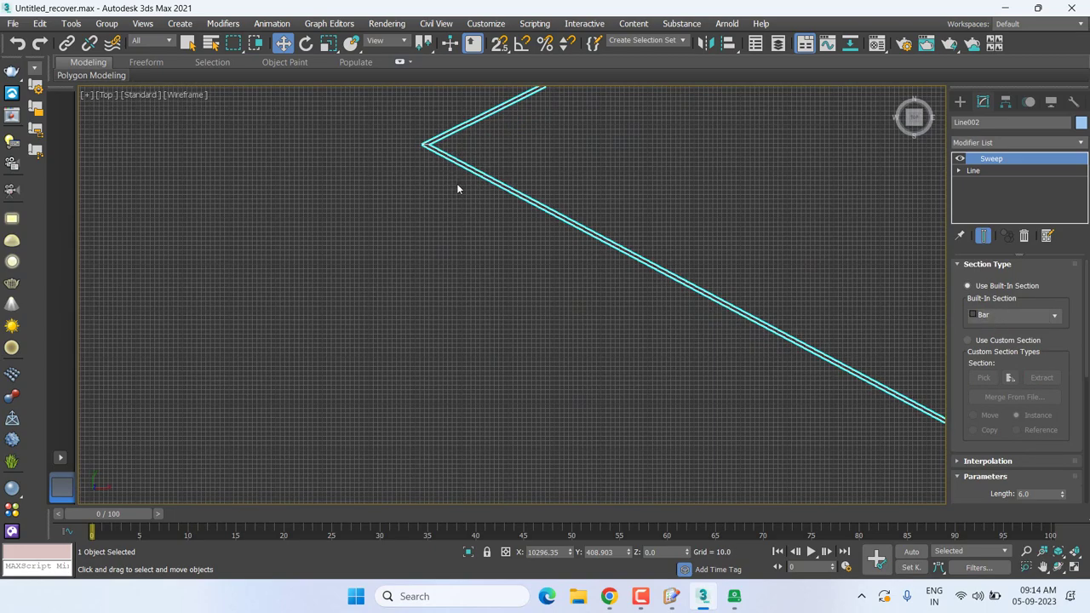
pyautogui.scroll(2, 454, 172)
pyautogui.scroll(-1, 454, 172)
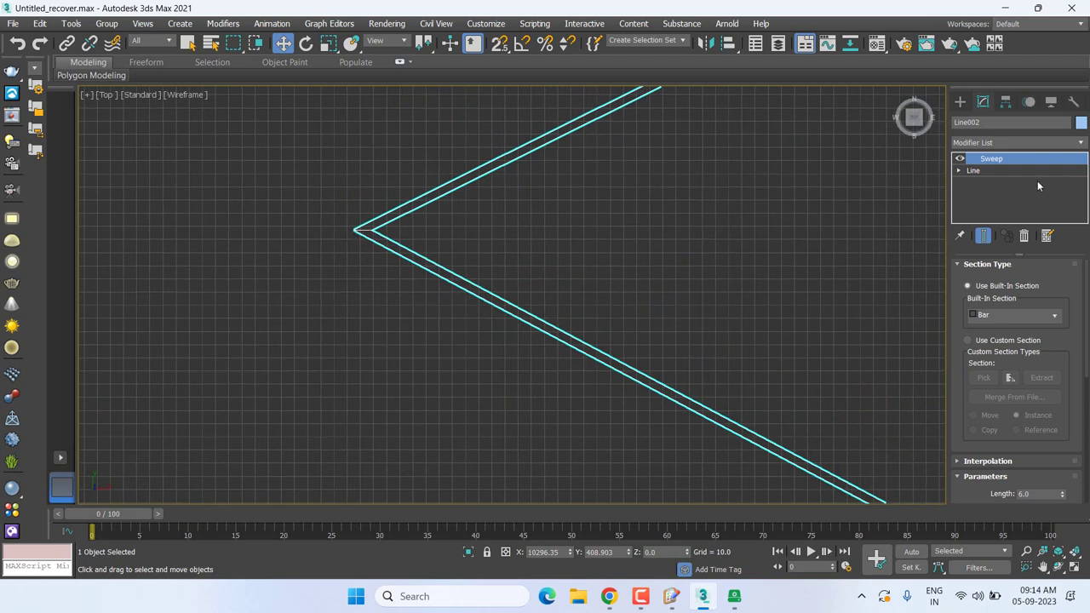
# - Switch the Sweep to the custom profile section and recentre it in the Top view
pyautogui.click(979, 341)
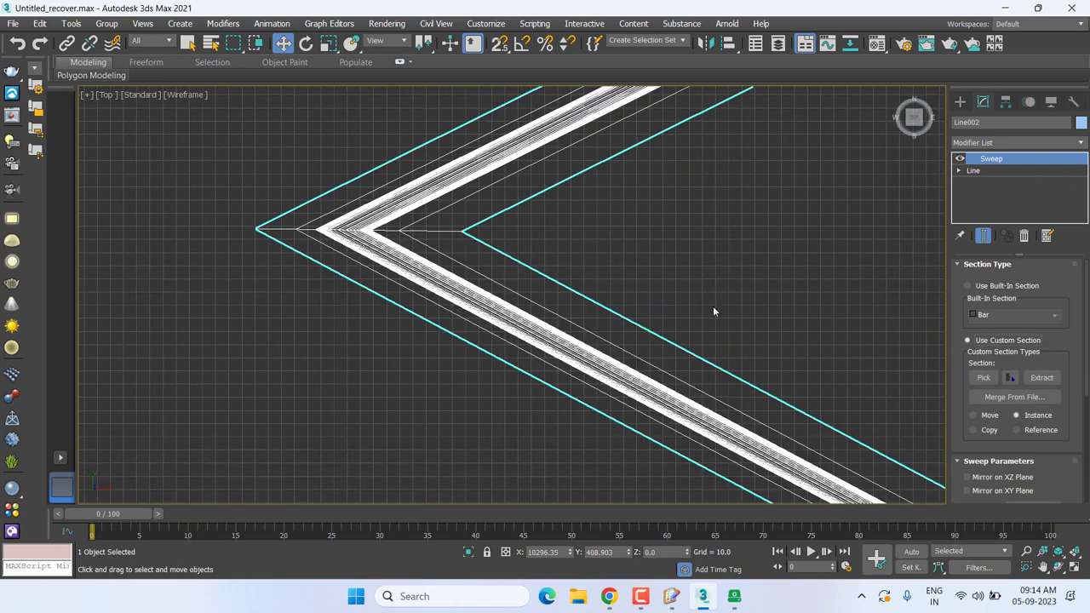
pyautogui.scroll(-2, 596, 289)
pyautogui.scroll(-3, 597, 289)
pyautogui.moveTo(721, 324); pyautogui.dragTo(560, 312, button='middle')
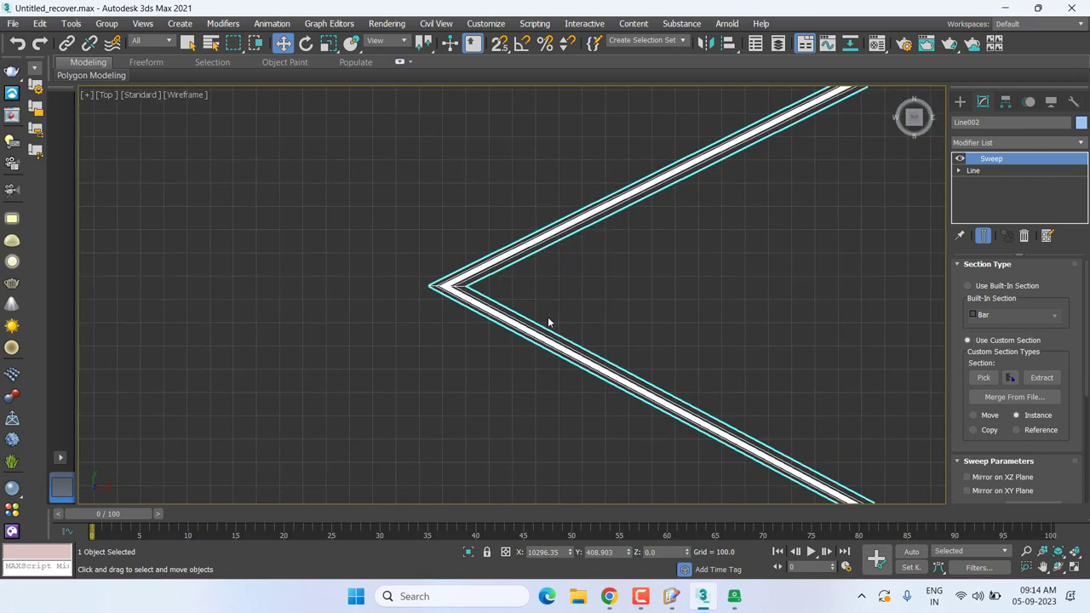
pyautogui.scroll(2, 548, 317)
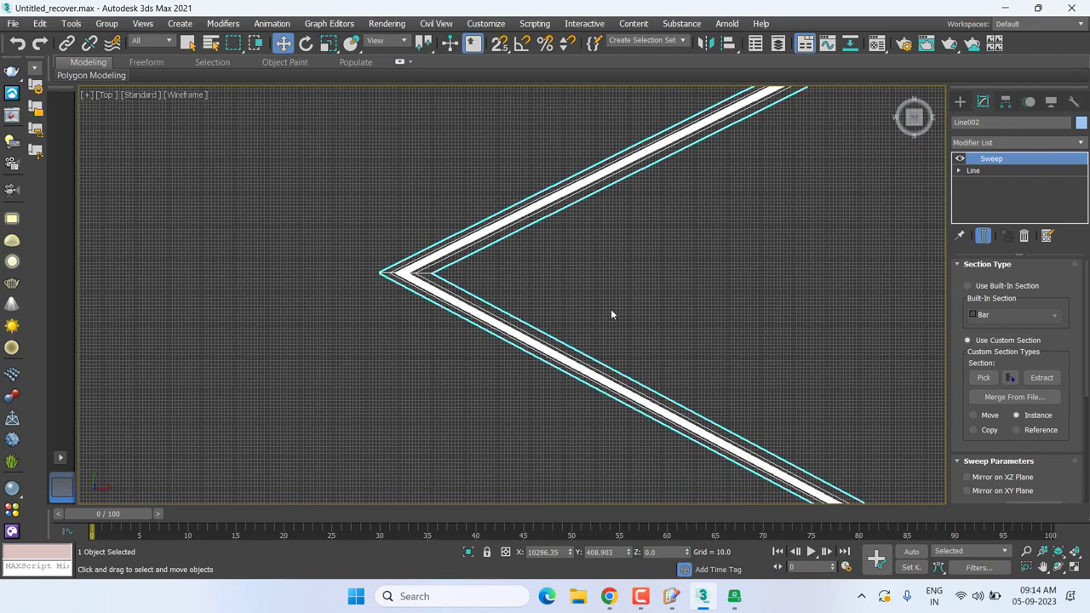
pyautogui.scroll(-1, 611, 315)
# - Select the whole V-shaped path at the Line's Spline sub-object level
pyautogui.click(959, 171)
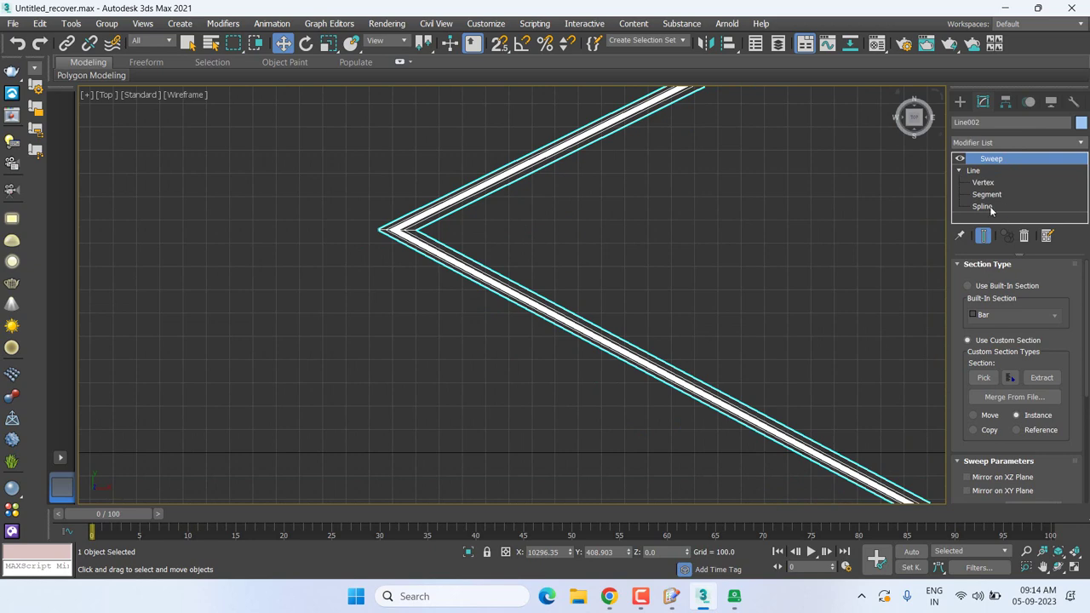
pyautogui.click(984, 206)
pyautogui.moveTo(596, 275); pyautogui.dragTo(441, 330)
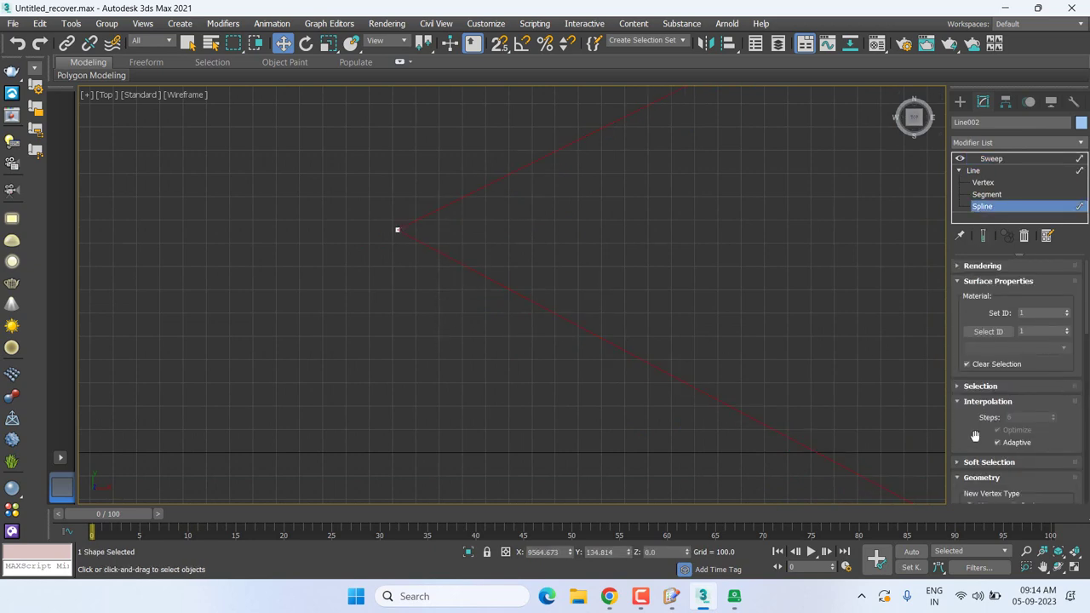
pyautogui.scroll(-5, 975, 436)
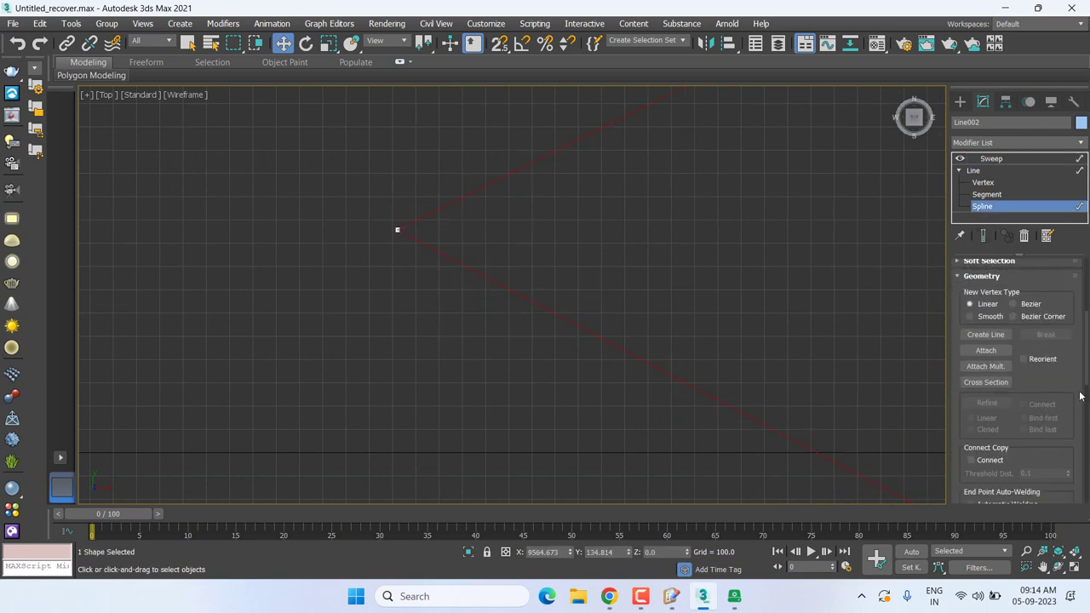
pyautogui.moveTo(1080, 395); pyautogui.dragTo(1084, 274)
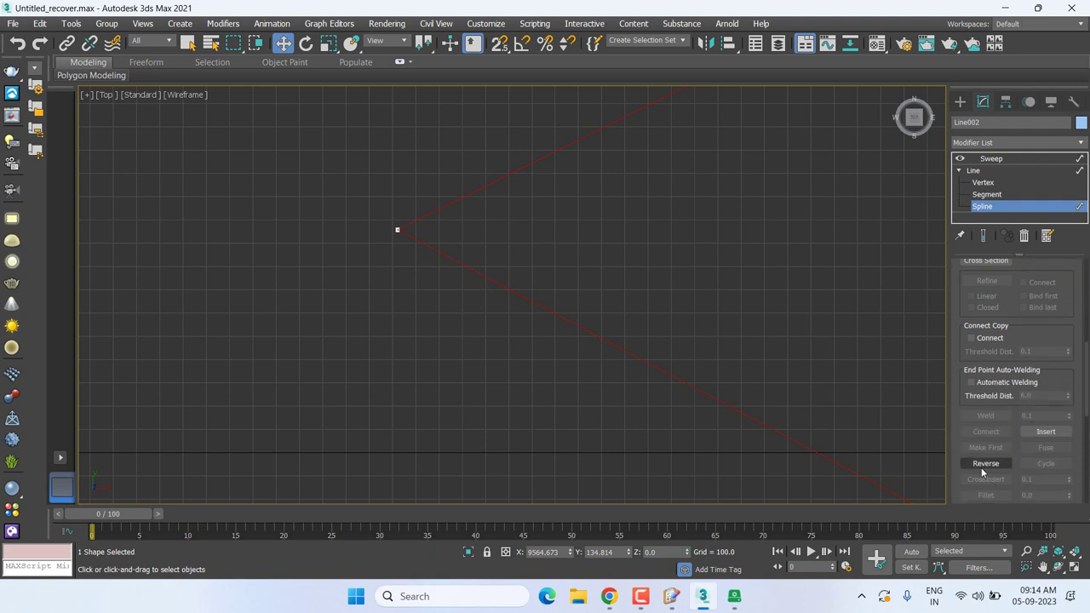
# - Return to the Sweep and orbit the Perspective view to inspect the moulding
pyautogui.click(989, 160)
pyautogui.scroll(-2, 647, 315)
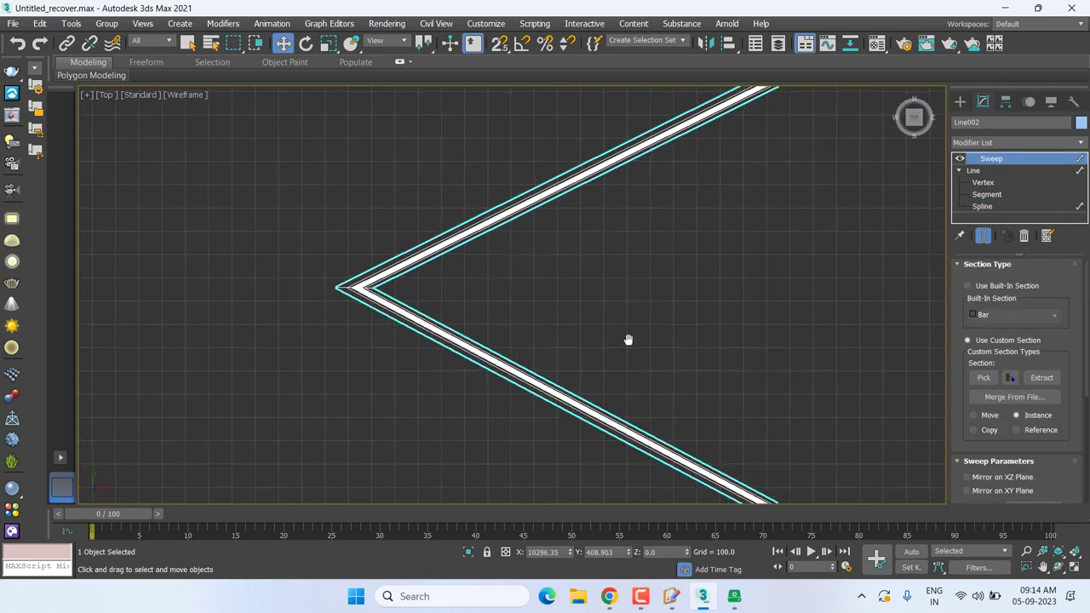
pyautogui.press('p')
pyautogui.scroll(-5, 620, 340)
pyautogui.keyDown('alt'); pyautogui.moveTo(631, 331); pyautogui.dragTo(590, 347, button='middle'); pyautogui.keyUp('alt')
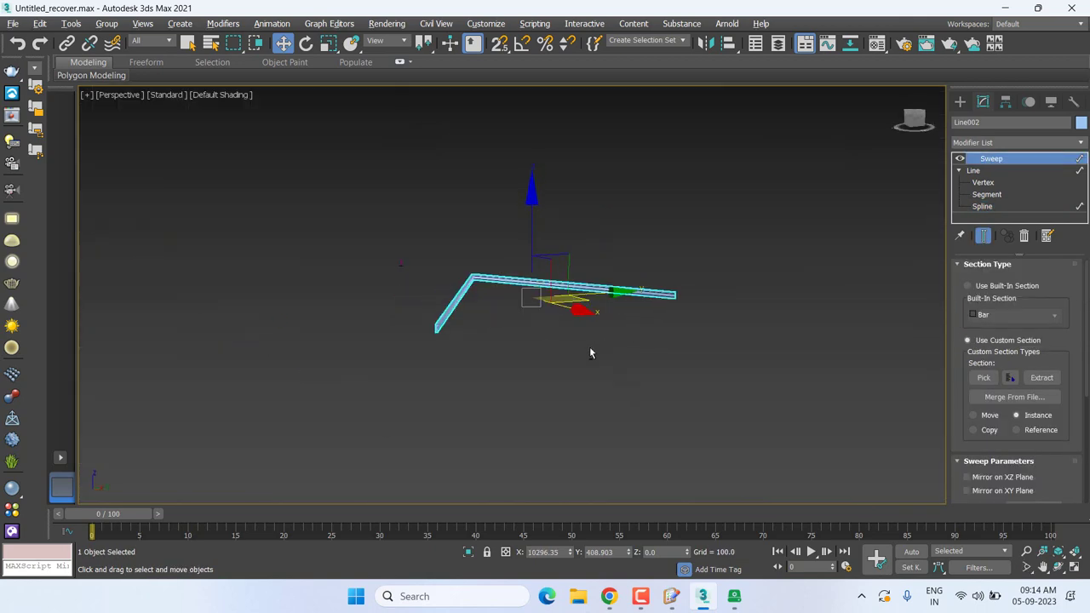
pyautogui.scroll(3, 452, 319)
pyautogui.scroll(5, 482, 328)
pyautogui.scroll(3, 497, 343)
pyautogui.scroll(-4, 497, 343)
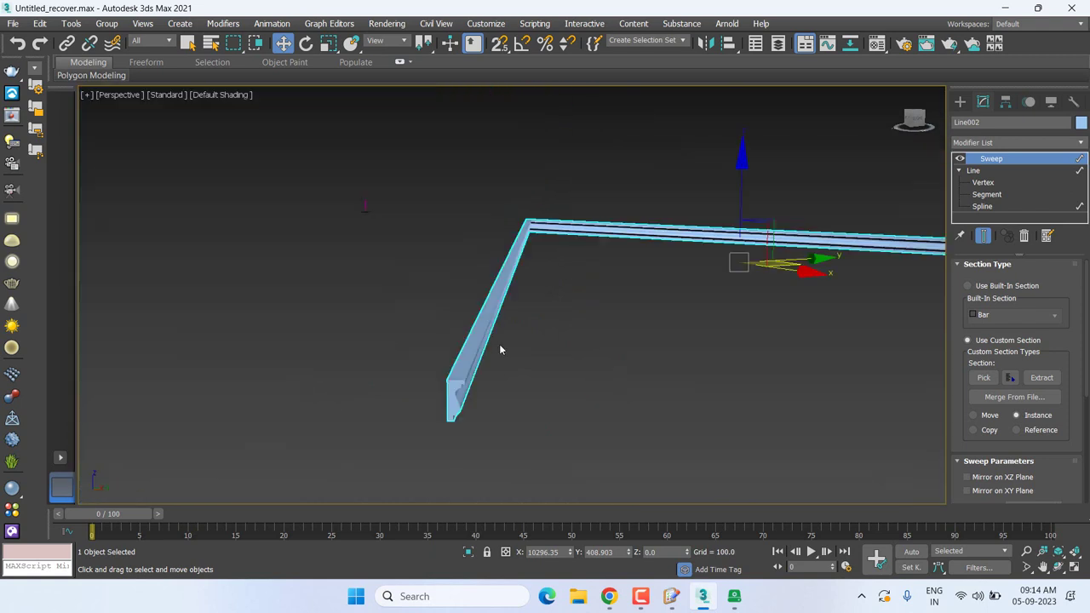
pyautogui.moveTo(499, 344); pyautogui.dragTo(510, 328, button='middle')
pyautogui.scroll(2, 516, 331)
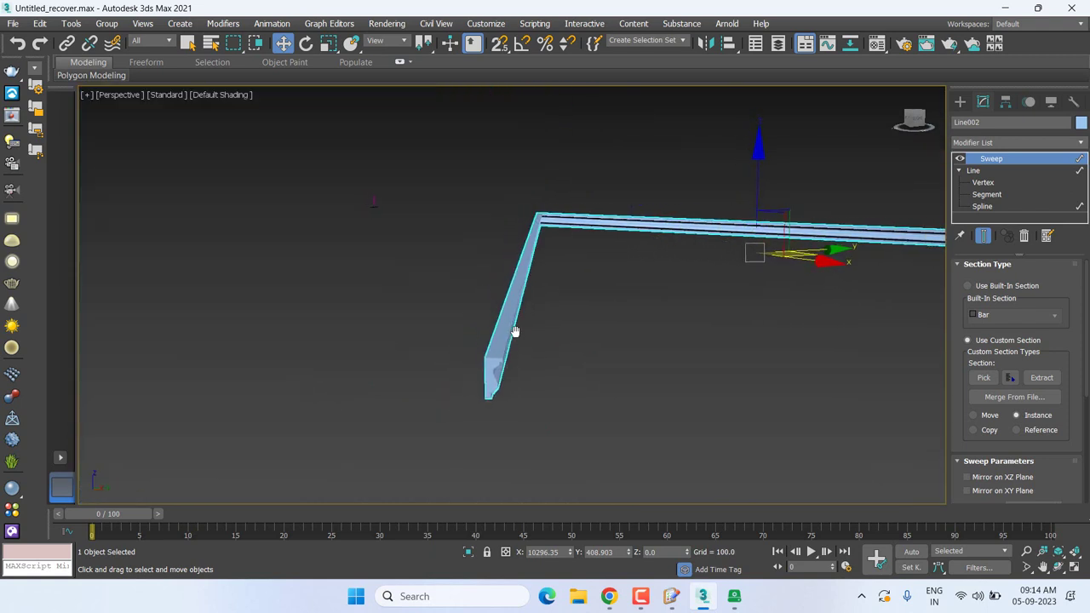
pyautogui.scroll(1, 516, 332)
pyautogui.scroll(1, 516, 331)
pyautogui.scroll(1, 516, 331)
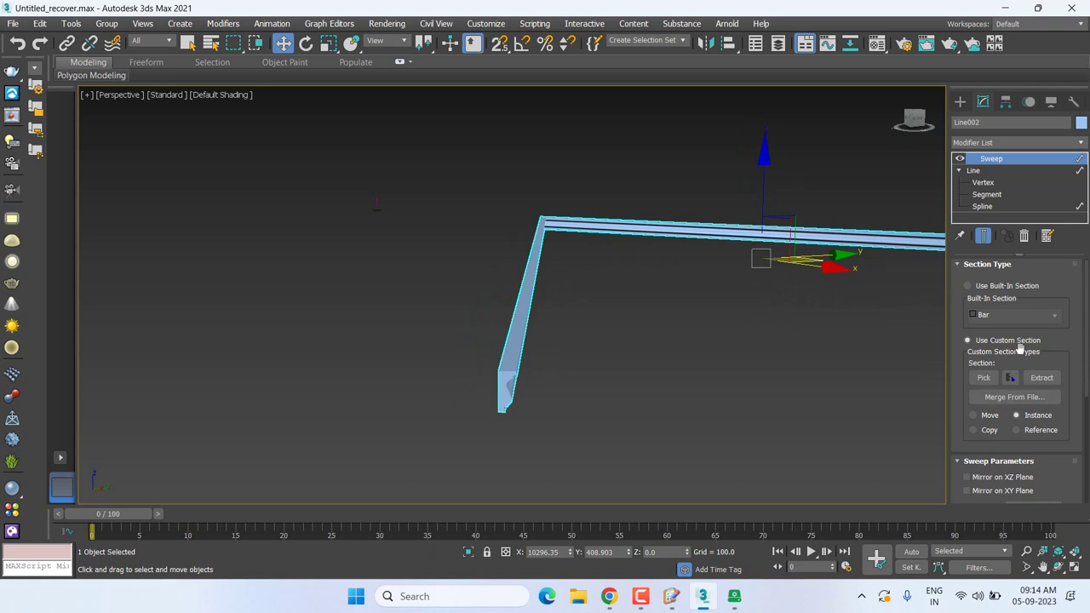
pyautogui.moveTo(1087, 304); pyautogui.dragTo(1087, 383)
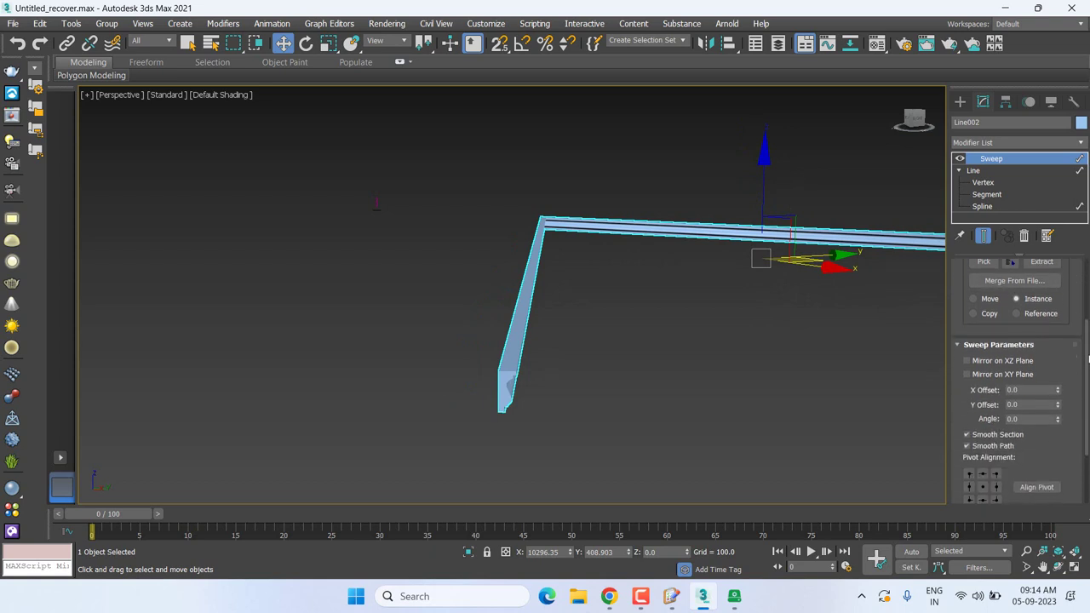
pyautogui.click(1026, 392)
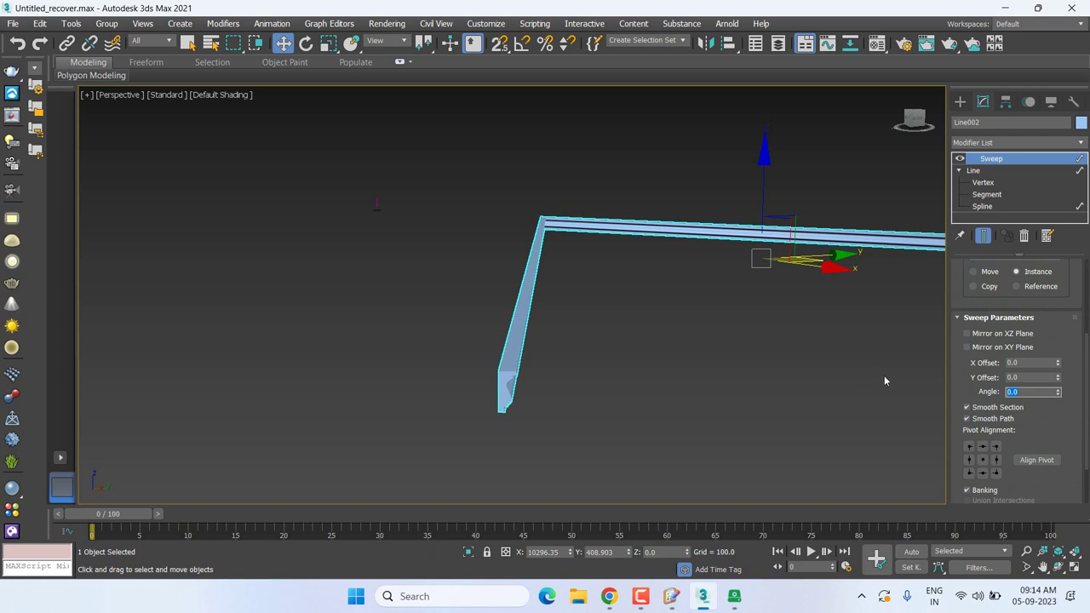
pyautogui.write('90')
pyautogui.press('Return')
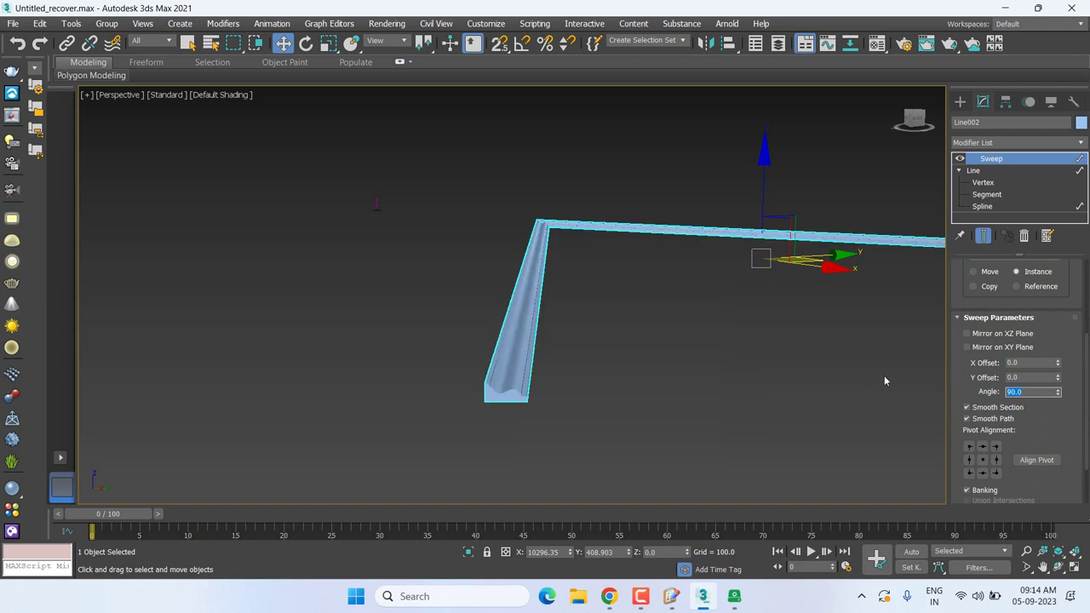
pyautogui.hotkey('ctrl', 'z')
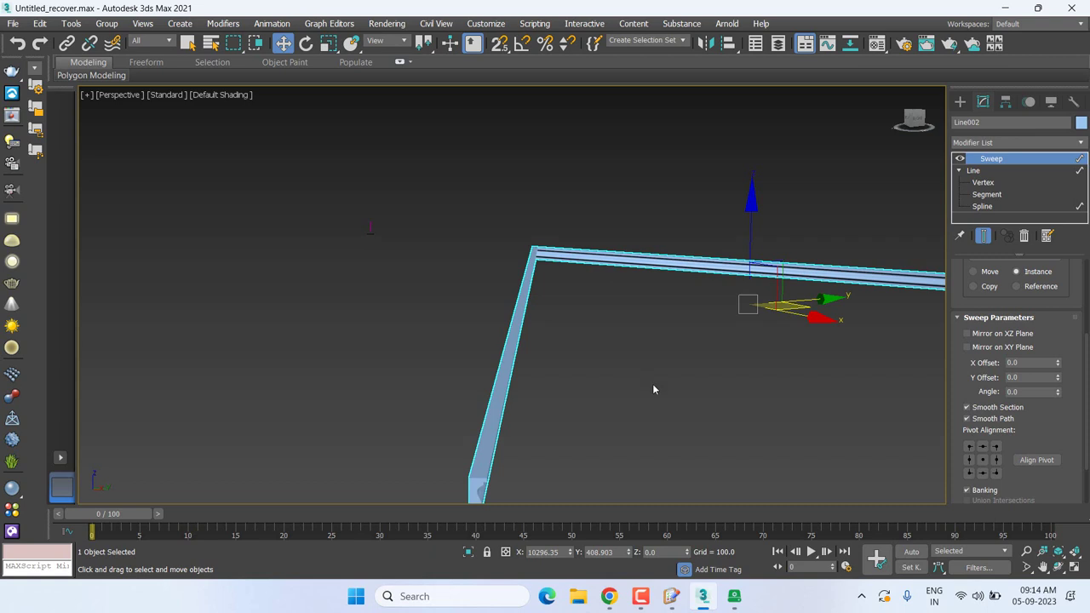
pyautogui.scroll(-3, 650, 411)
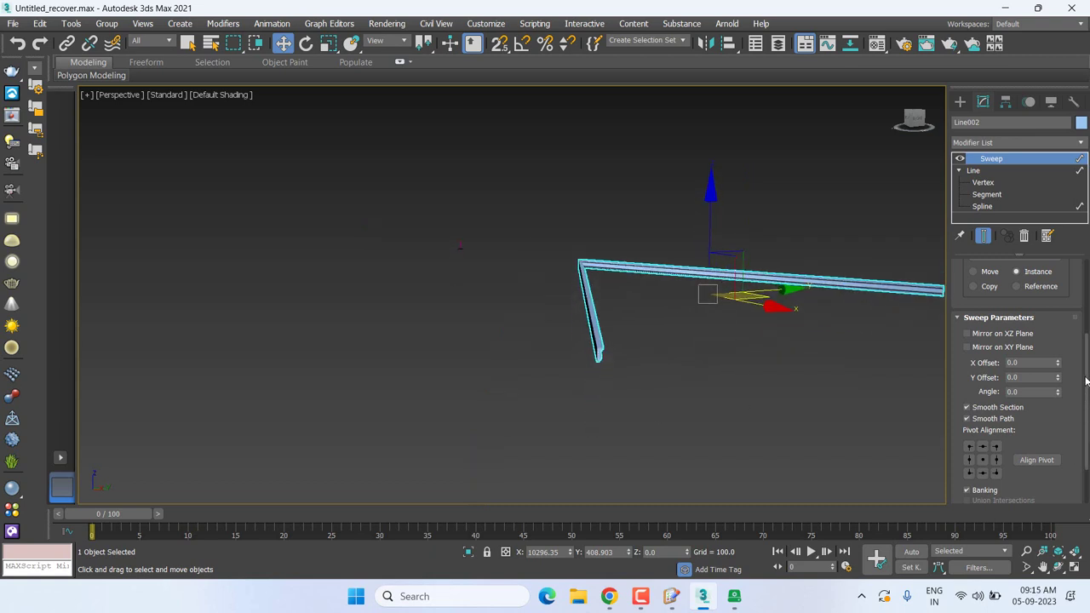
pyautogui.scroll(-2, 1086, 383)
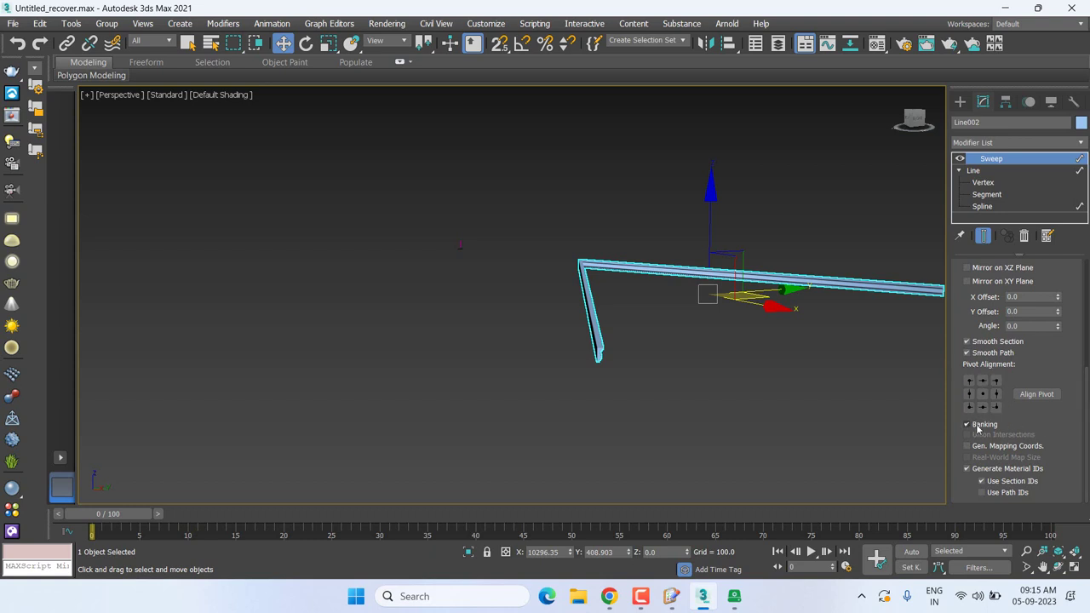
pyautogui.keyDown('alt'); pyautogui.moveTo(618, 412); pyautogui.dragTo(652, 423, button='middle'); pyautogui.keyUp('alt')
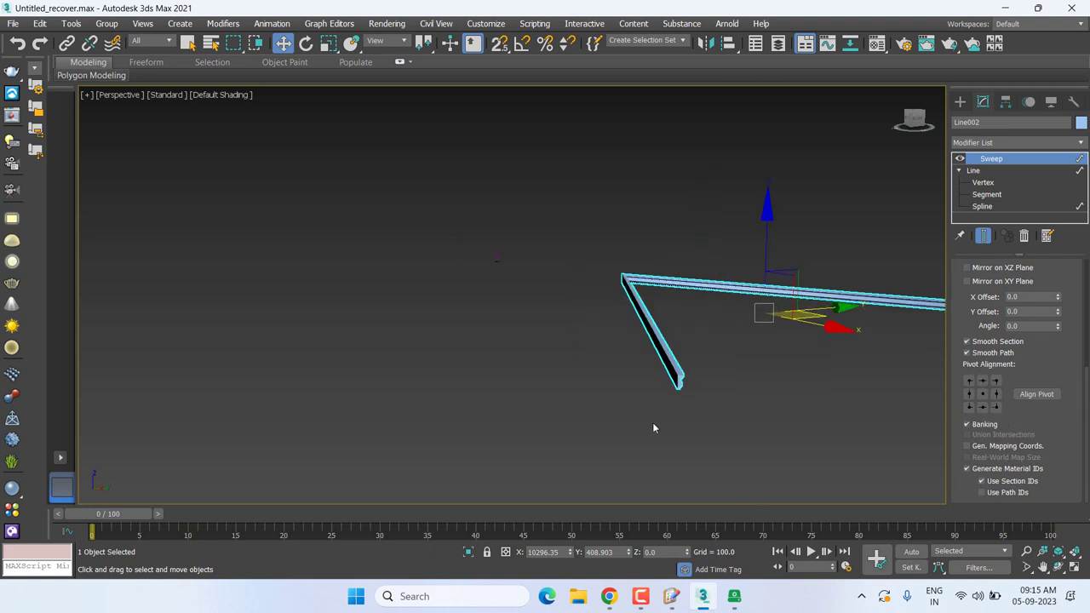
pyautogui.press('t')
# - Toggle the Sweep's visibility repeatedly to compare with the bare path, ending with it shown
pyautogui.click(960, 172)
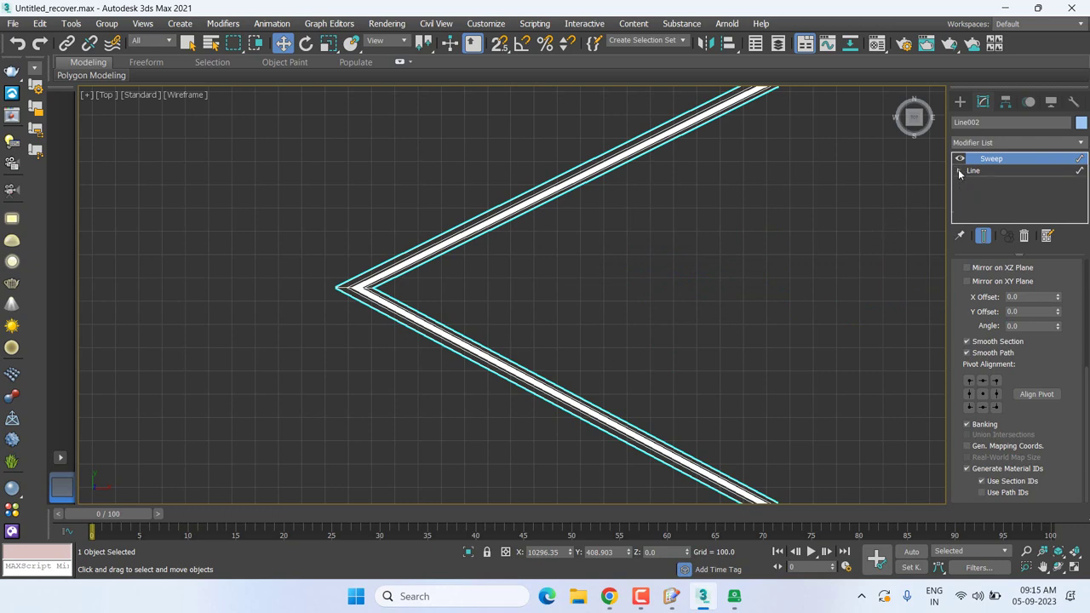
pyautogui.click(960, 171)
pyautogui.click(961, 160)
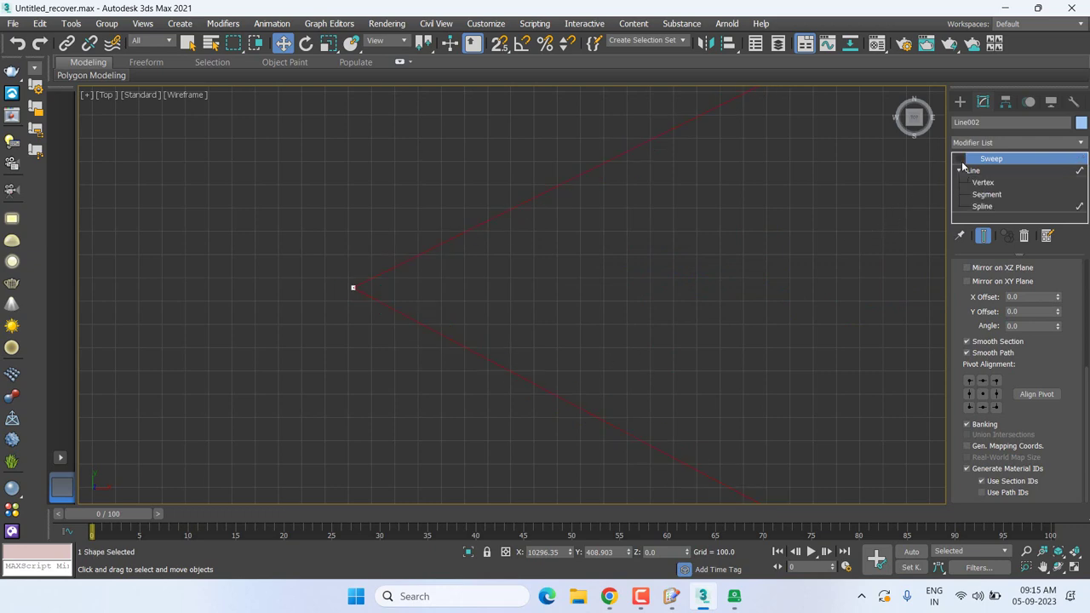
pyautogui.click(961, 160)
pyautogui.click(960, 160)
pyautogui.click(960, 160)
pyautogui.click(960, 160)
pyautogui.click(960, 160)
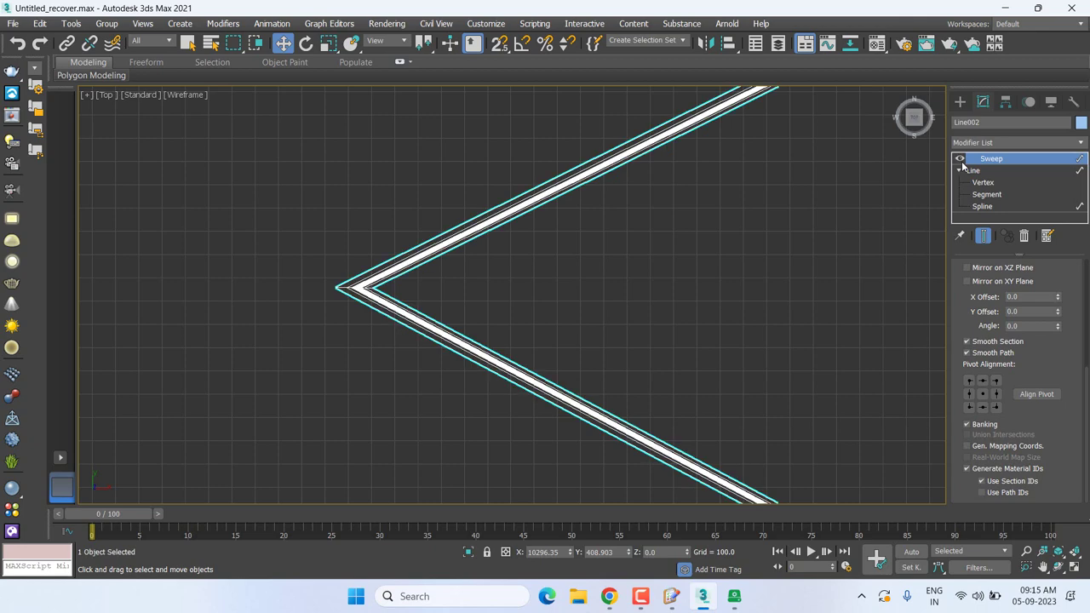
pyautogui.click(960, 160)
pyautogui.click(960, 160)
pyautogui.click(960, 160)
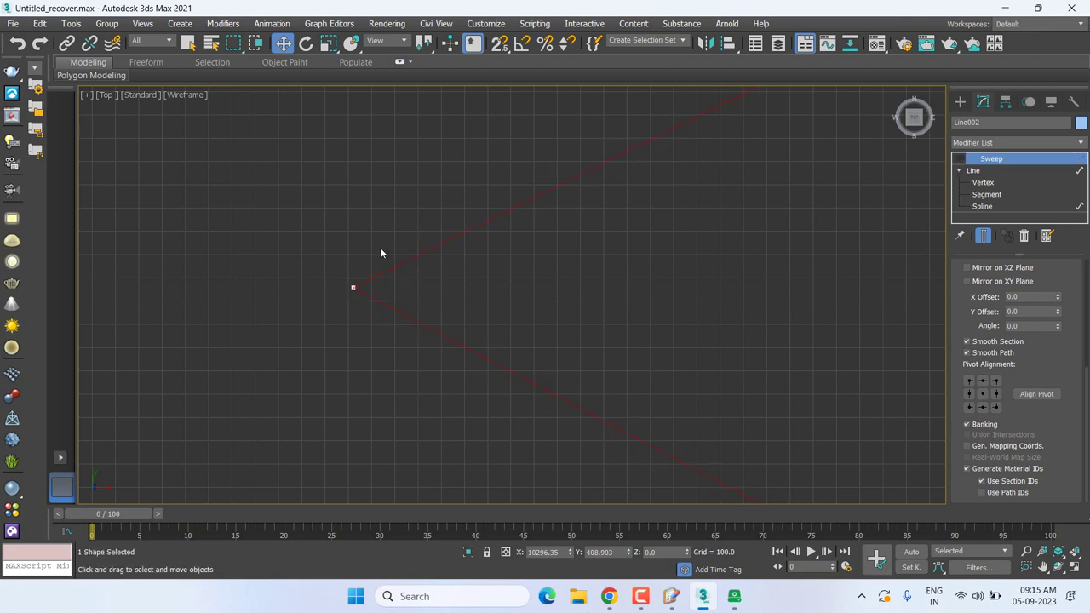
pyautogui.scroll(1, 369, 289)
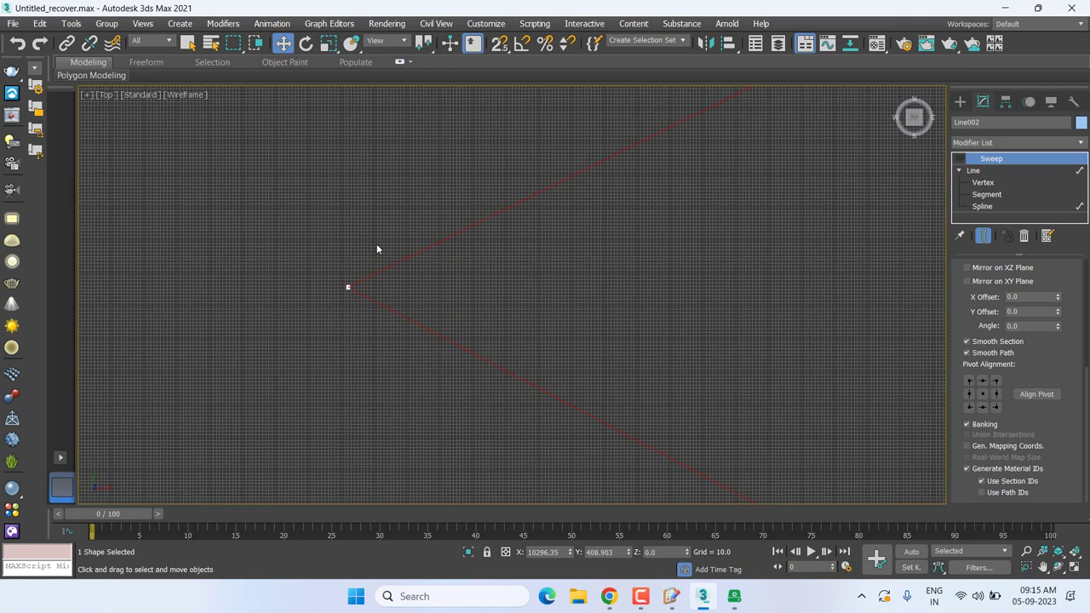
pyautogui.click(961, 160)
pyautogui.click(961, 160)
pyautogui.click(961, 160)
pyautogui.click(960, 160)
pyautogui.click(961, 160)
pyautogui.click(962, 160)
pyautogui.click(961, 160)
pyautogui.click(961, 160)
pyautogui.click(962, 160)
pyautogui.click(961, 160)
pyautogui.click(960, 160)
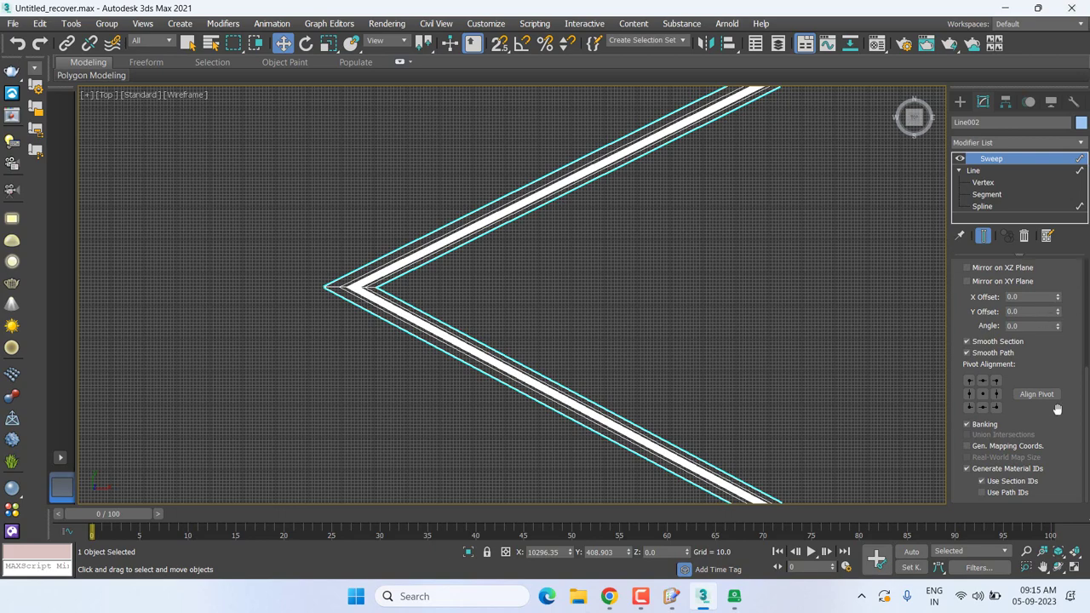
# - Set the Sweep pivot alignment to top-left and compare against the bare line
pyautogui.click(971, 384)
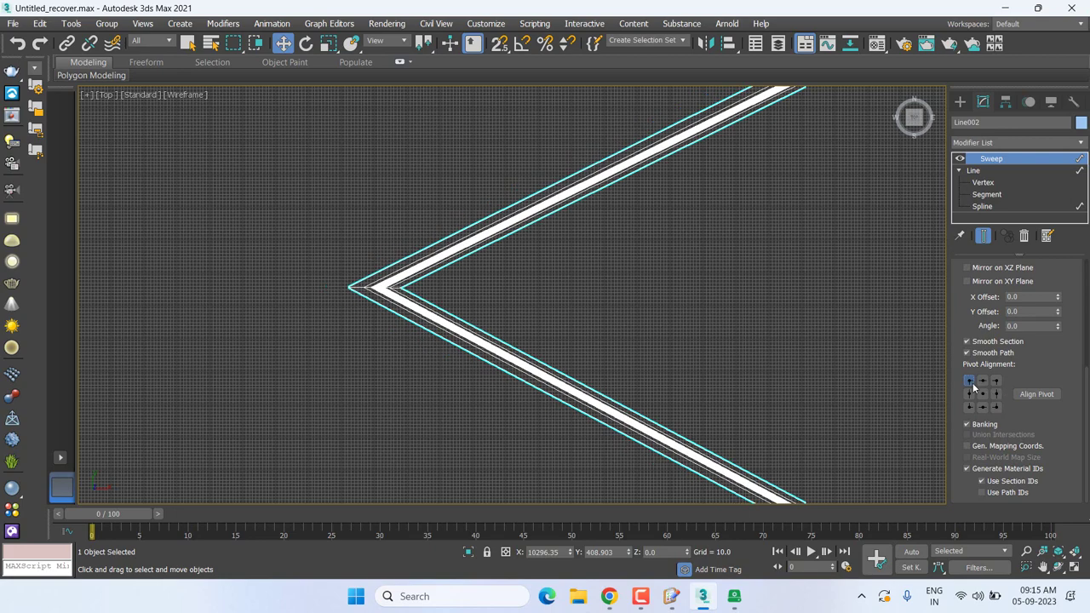
pyautogui.click(960, 160)
pyautogui.click(960, 159)
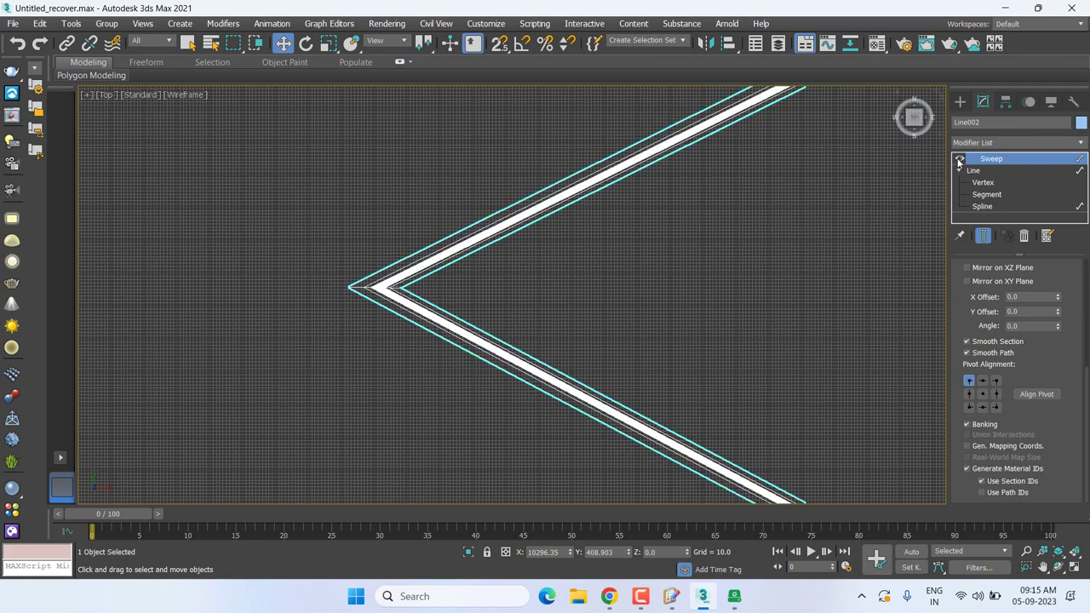
pyautogui.click(960, 160)
pyautogui.click(960, 160)
pyautogui.click(959, 160)
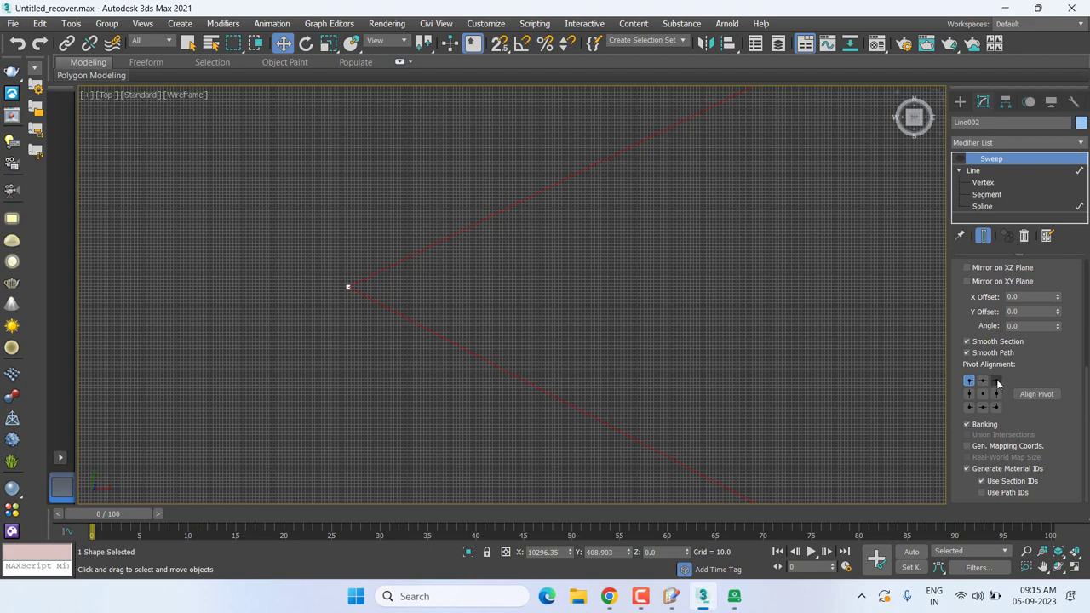
# - Try top-right pivot alignment and compare the swept mesh with the line
pyautogui.click(997, 381)
pyautogui.click(961, 162)
pyautogui.click(961, 161)
pyautogui.click(961, 162)
pyautogui.click(961, 162)
pyautogui.click(962, 162)
pyautogui.click(962, 162)
pyautogui.click(962, 162)
pyautogui.click(962, 162)
pyautogui.click(962, 162)
pyautogui.click(962, 162)
# - Return pivot alignment to top-left, compare again, and recentre the V shape in view
pyautogui.click(969, 381)
pyautogui.click(960, 162)
pyautogui.click(960, 162)
pyautogui.click(961, 162)
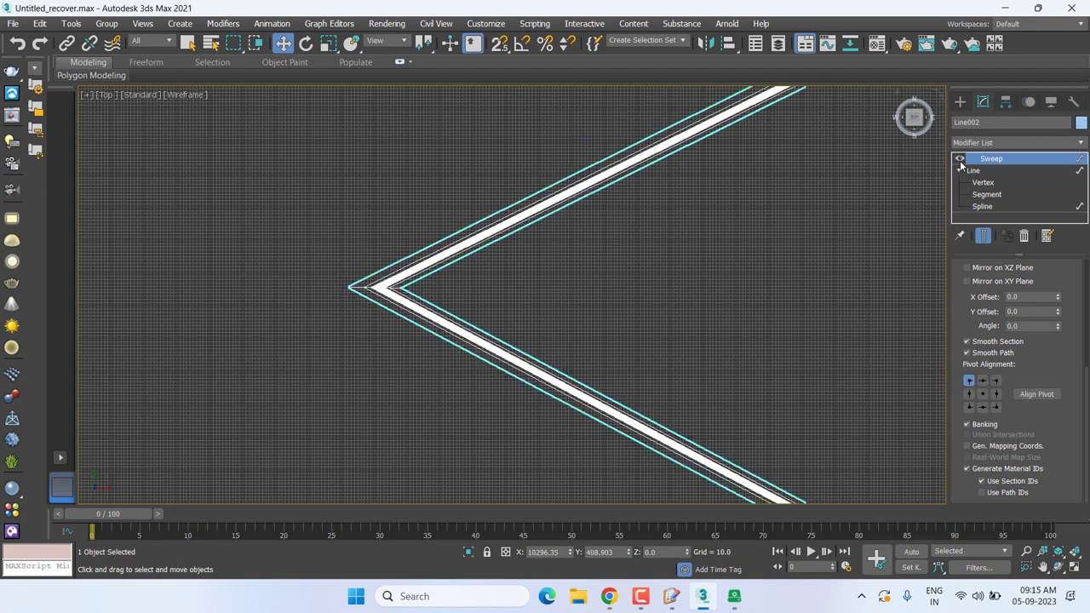
pyautogui.click(961, 162)
pyautogui.click(960, 161)
pyautogui.click(960, 162)
pyautogui.click(961, 162)
pyautogui.click(961, 162)
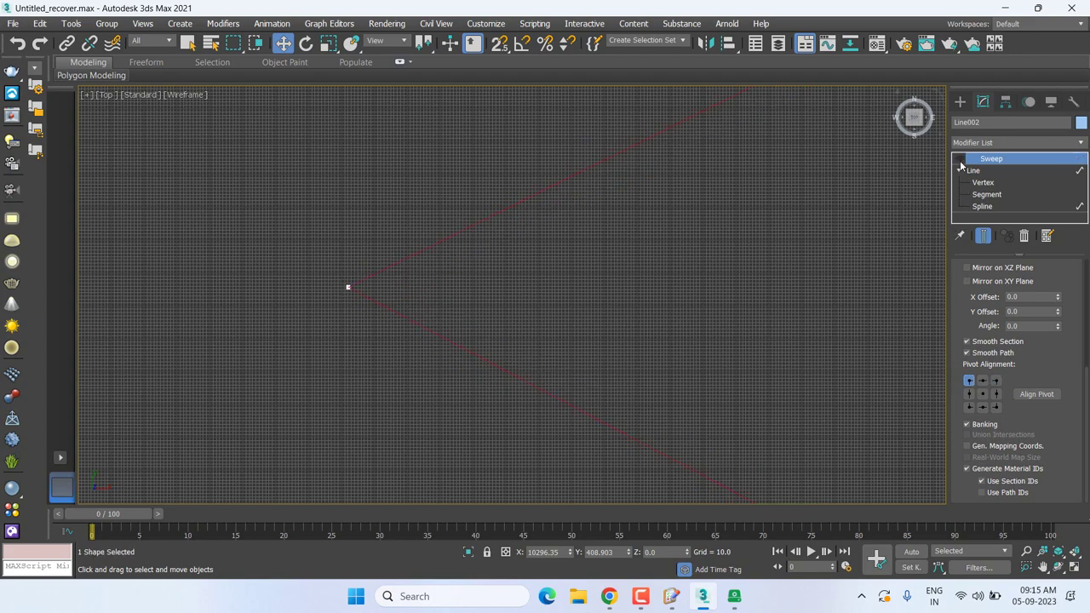
pyautogui.click(960, 162)
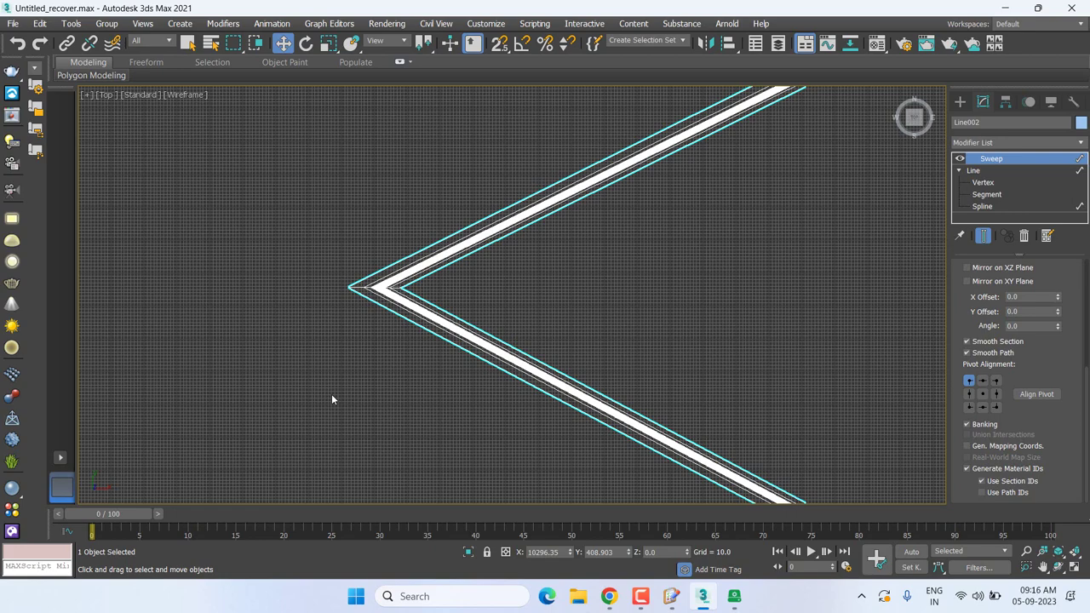
pyautogui.moveTo(332, 399); pyautogui.dragTo(343, 406, button='middle')
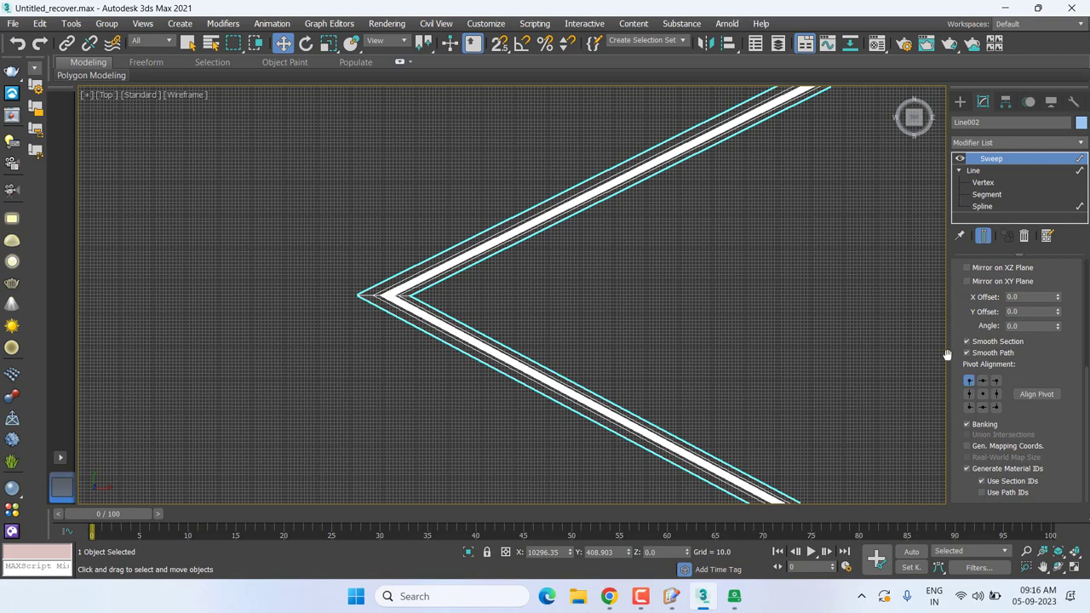
pyautogui.moveTo(637, 237); pyautogui.dragTo(669, 261, button='middle')
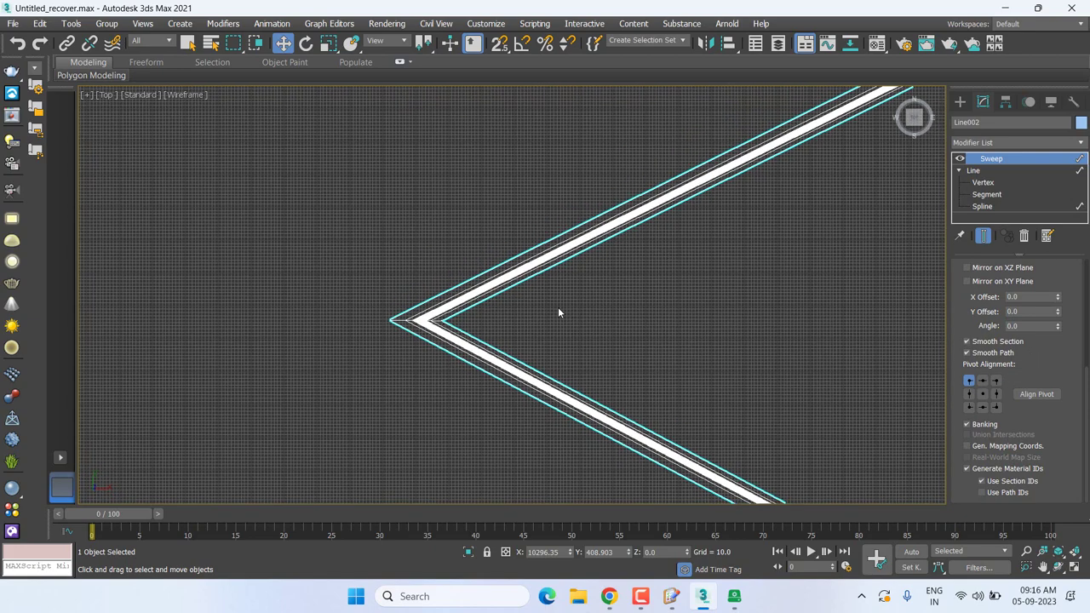
pyautogui.scroll(-3, 558, 312)
pyautogui.scroll(-3, 561, 298)
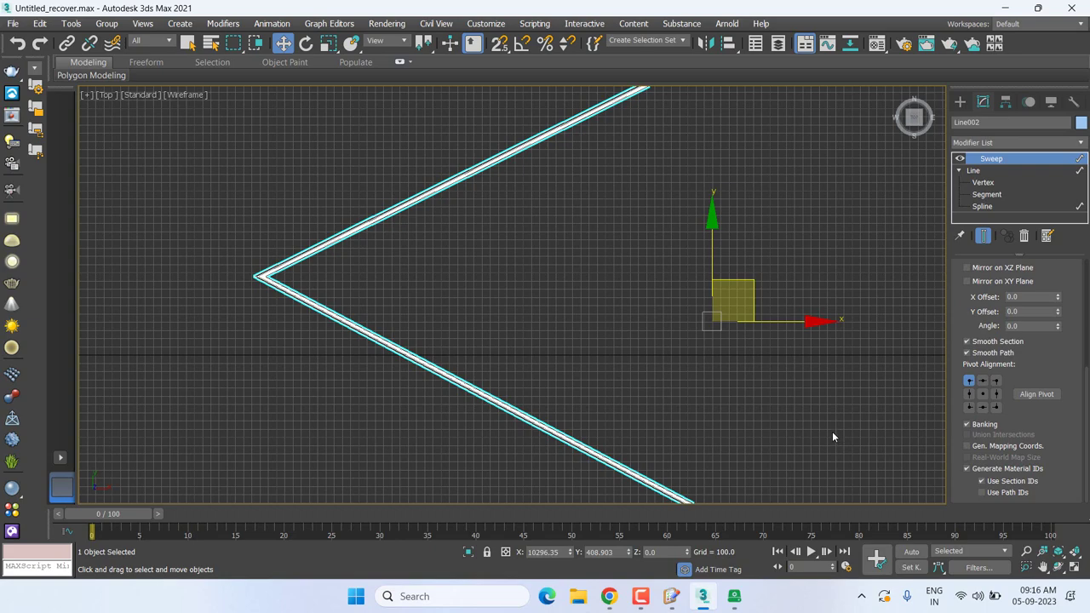
# - Hide the Sweep to view the bare V line, then show the swept moulding again
pyautogui.click(968, 383)
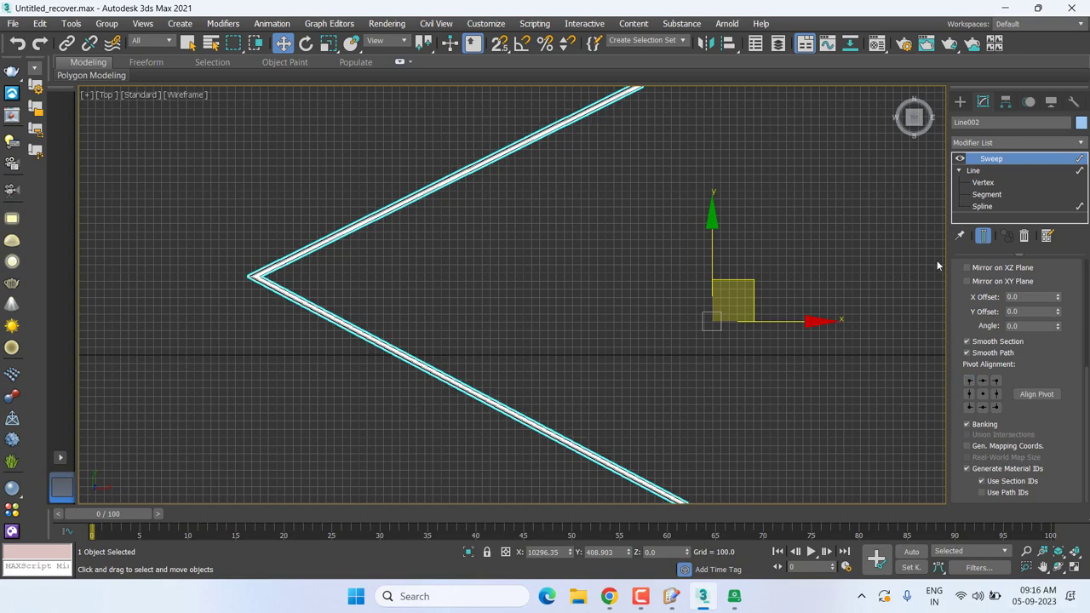
pyautogui.scroll(3, 244, 269)
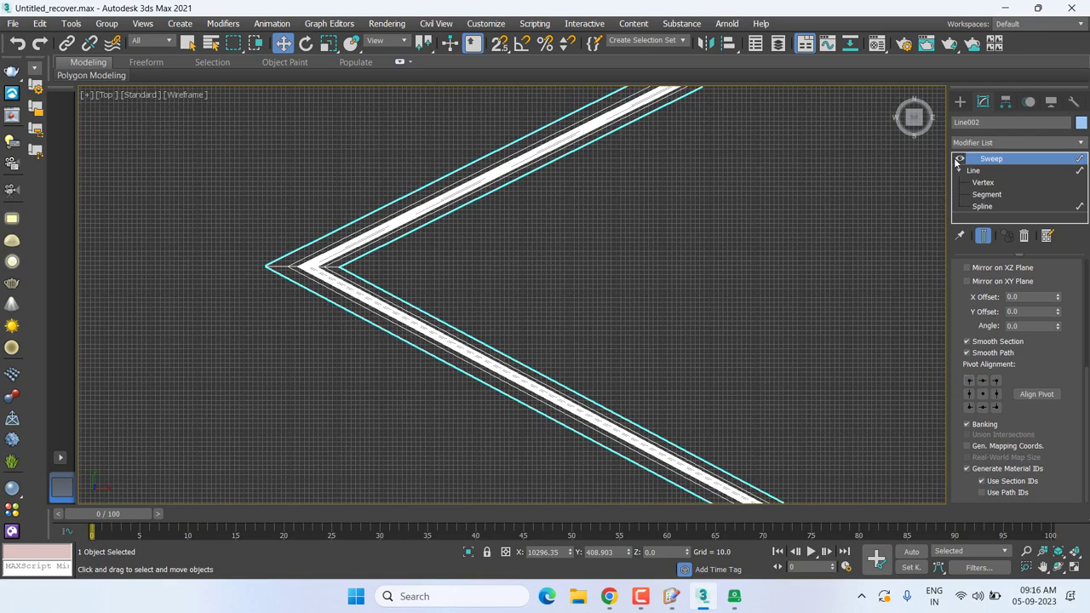
pyautogui.click(960, 159)
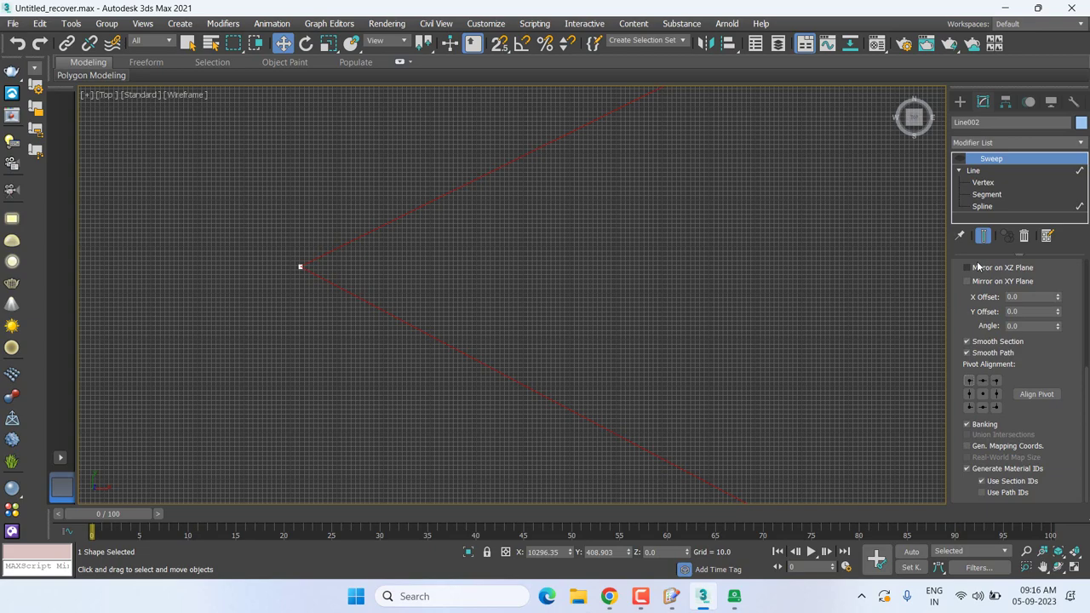
pyautogui.scroll(-2, 503, 246)
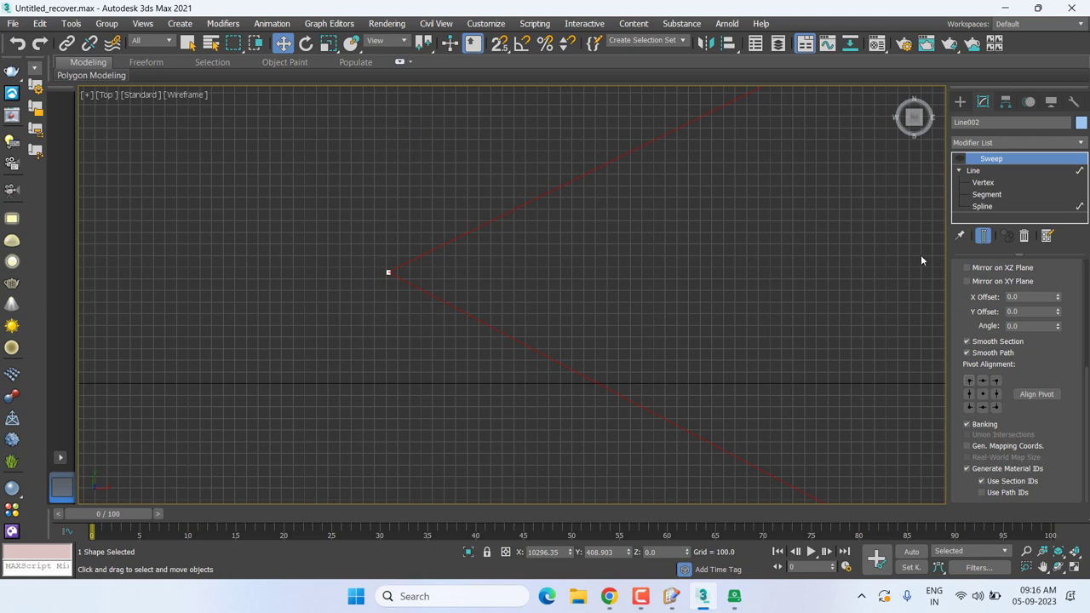
pyautogui.click(960, 158)
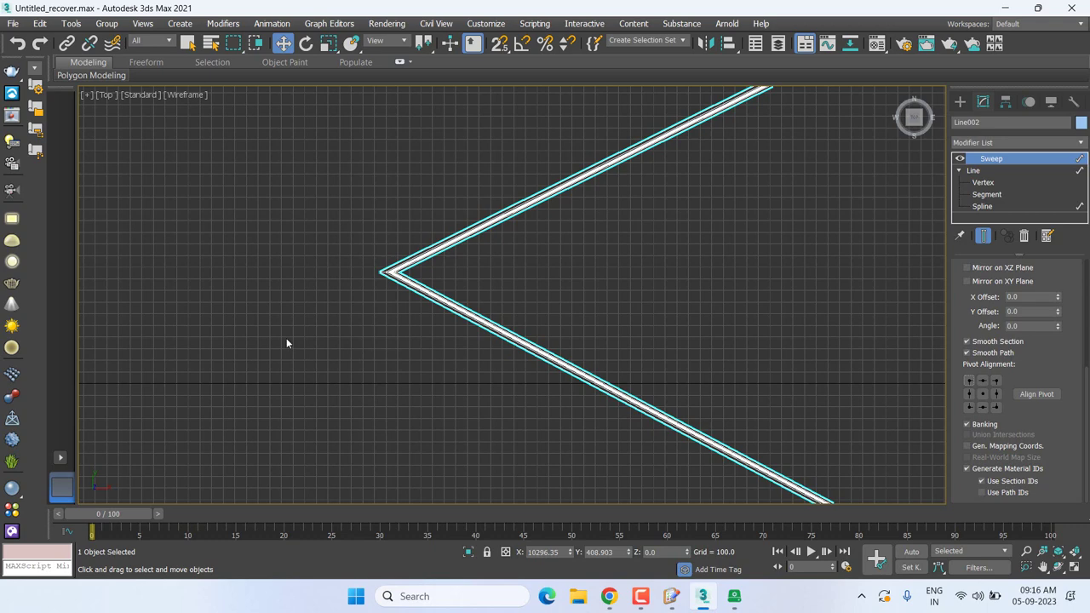
# - Try top-left, then top-right pivot alignment for the moulding profile
pyautogui.scroll(3, 286, 341)
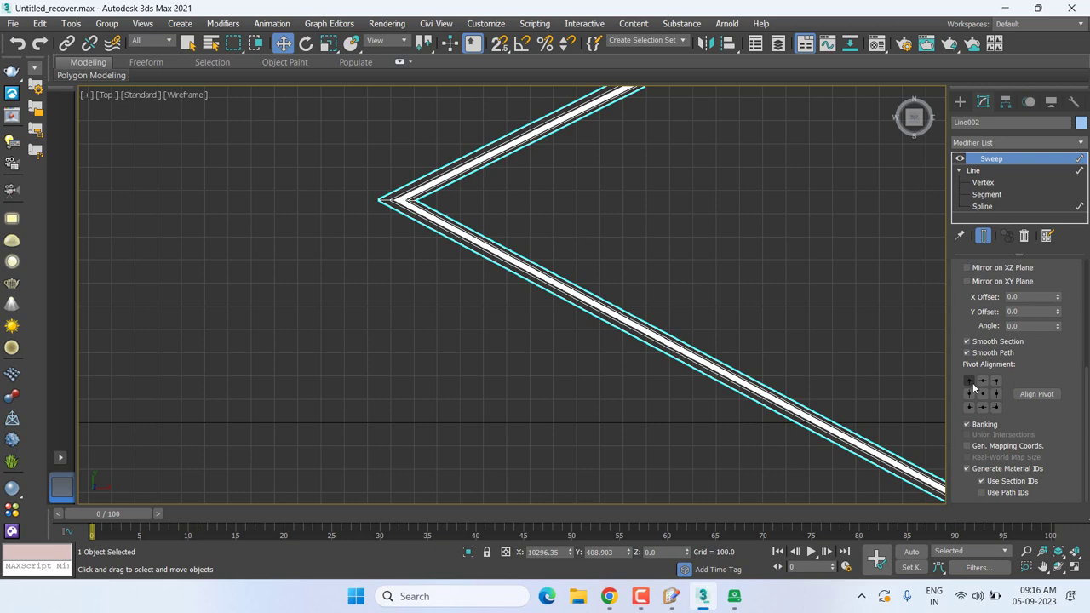
pyautogui.click(971, 381)
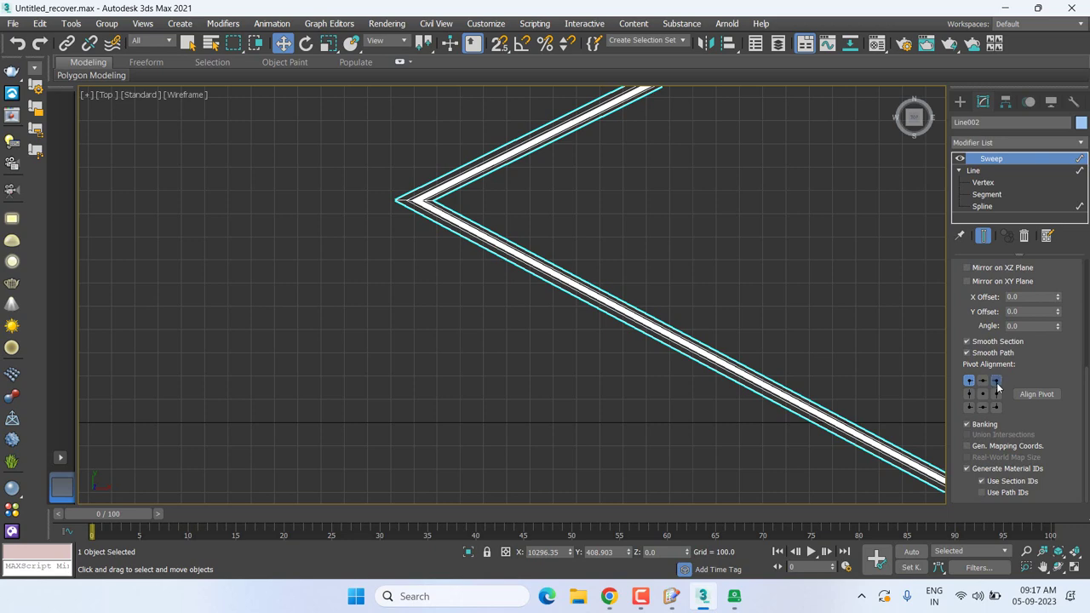
pyautogui.click(996, 382)
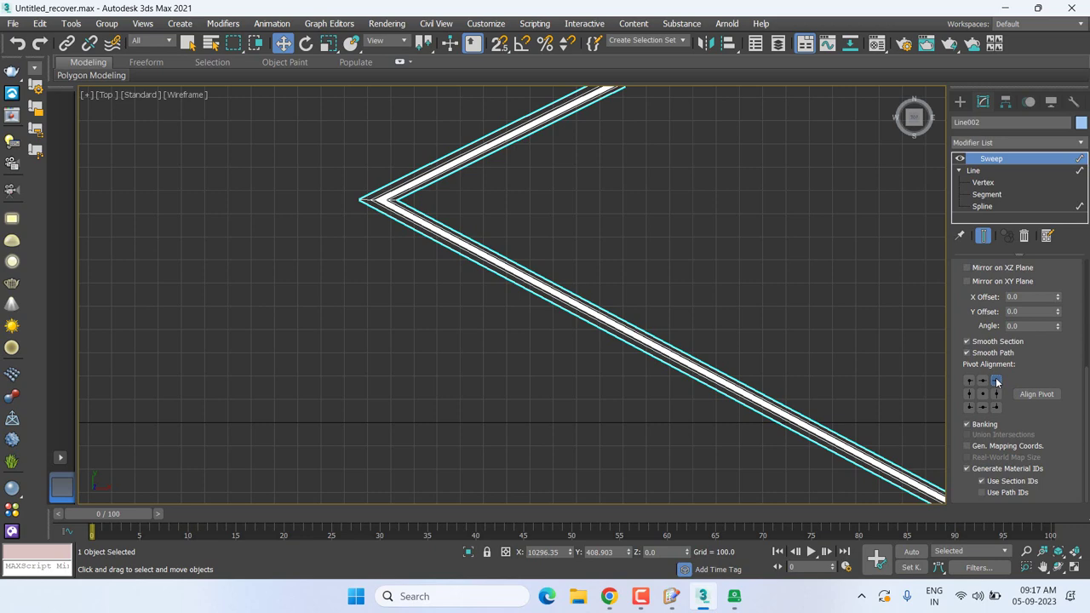
# - Return the profile to top-left pivot alignment and reframe the V in the Top viewport
pyautogui.click(969, 380)
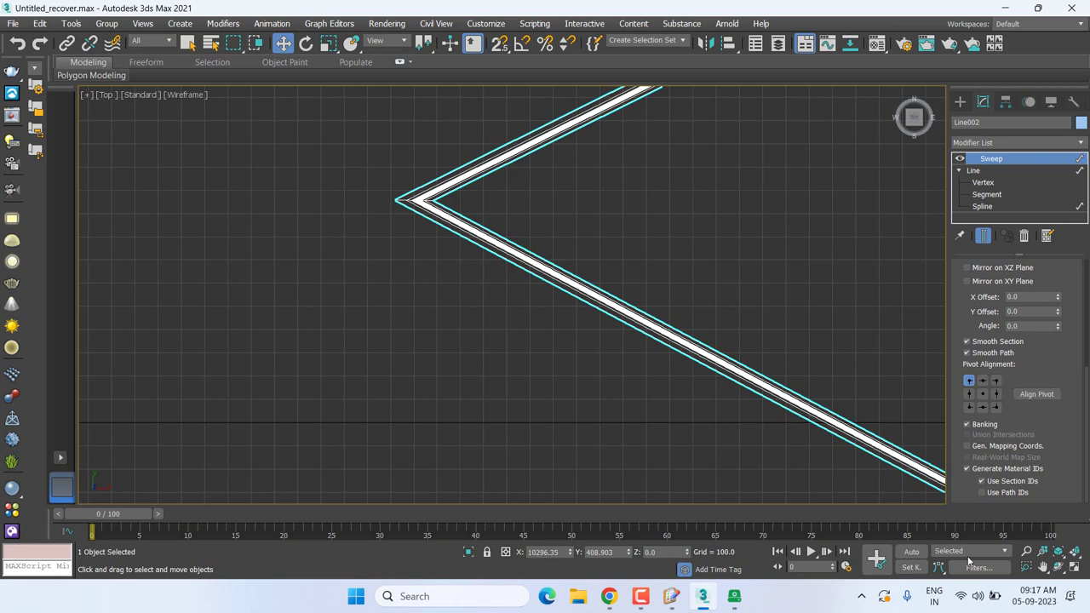
pyautogui.moveTo(793, 458); pyautogui.dragTo(786, 469, button='middle')
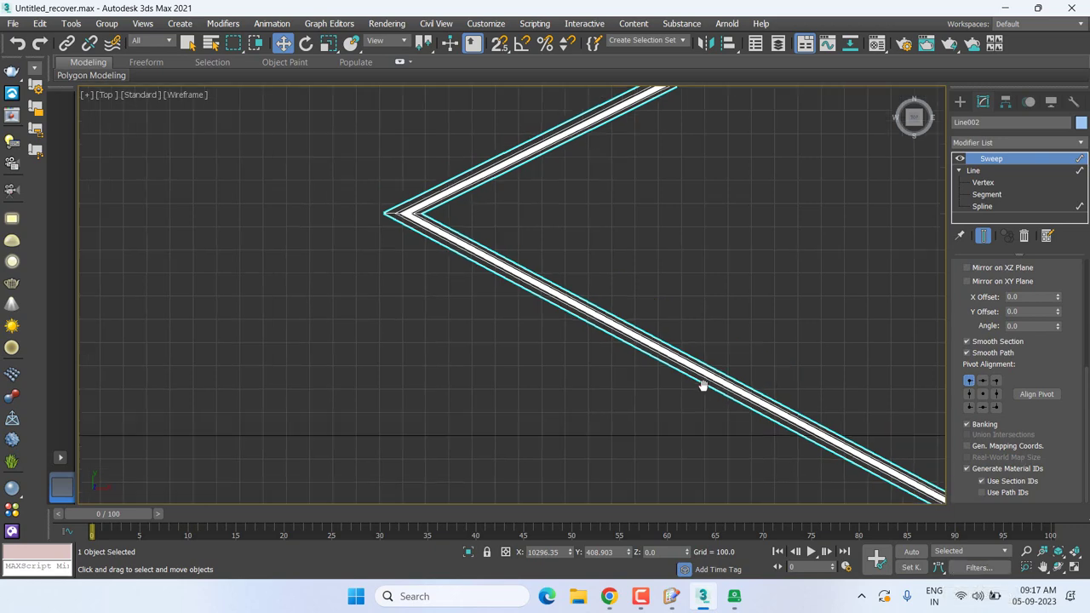
pyautogui.moveTo(704, 384); pyautogui.dragTo(674, 403, button='middle')
pyautogui.moveTo(791, 295); pyautogui.dragTo(912, 311, button='middle')
pyautogui.moveTo(952, 362); pyautogui.dragTo(547, 401, button='middle')
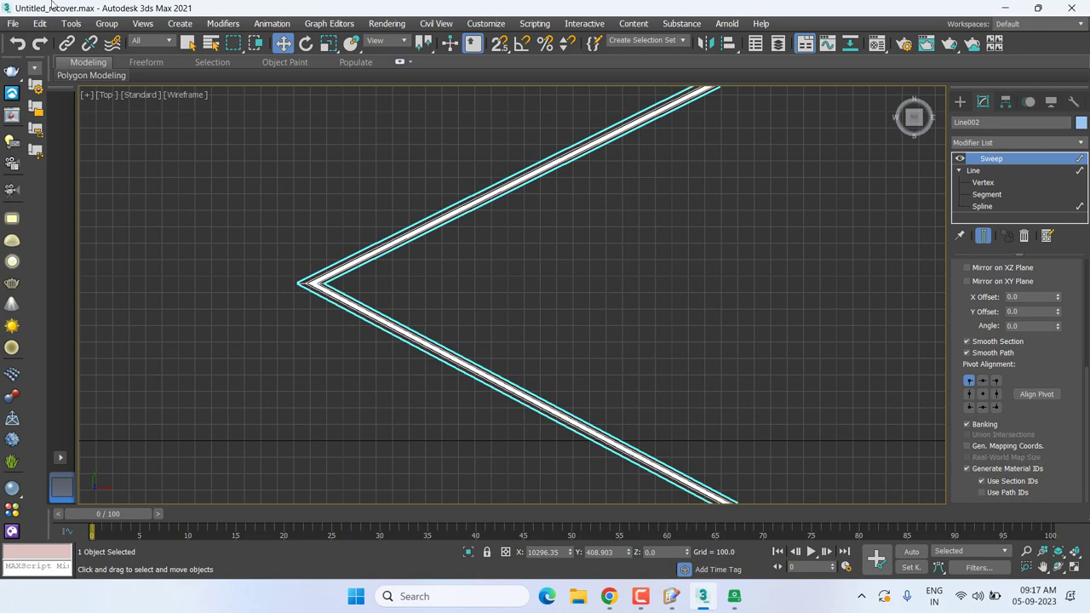
pyautogui.scroll(-3, 497, 308)
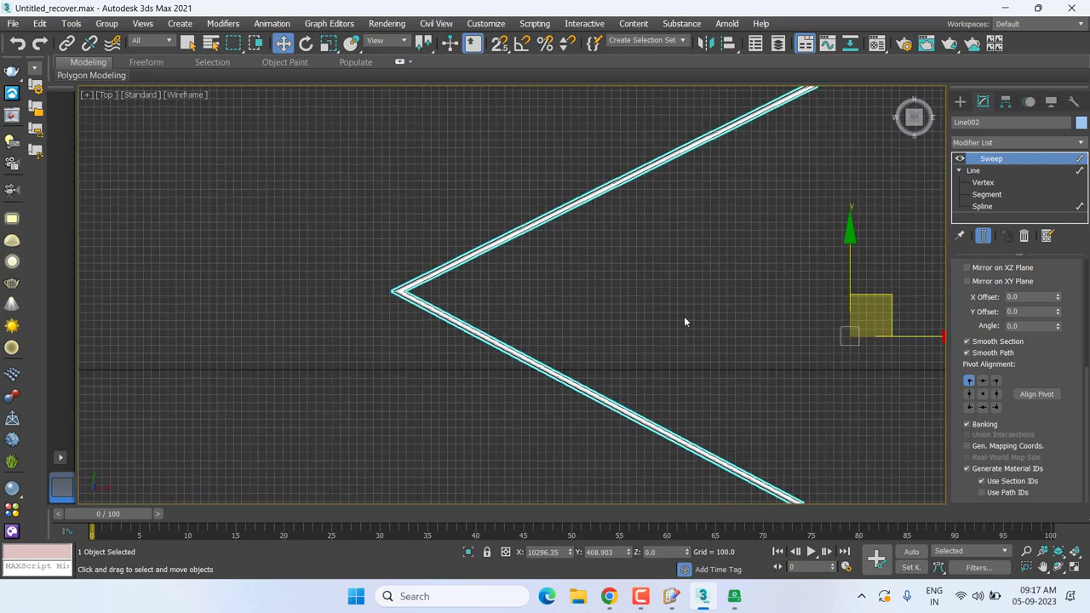
pyautogui.moveTo(687, 319)
pyautogui.mouseDown(button='middle')
pyautogui.moveTo(508, 312)
pyautogui.moveTo(530, 335)
pyautogui.mouseUp(button='middle')
pyautogui.scroll(-2, 542, 315)
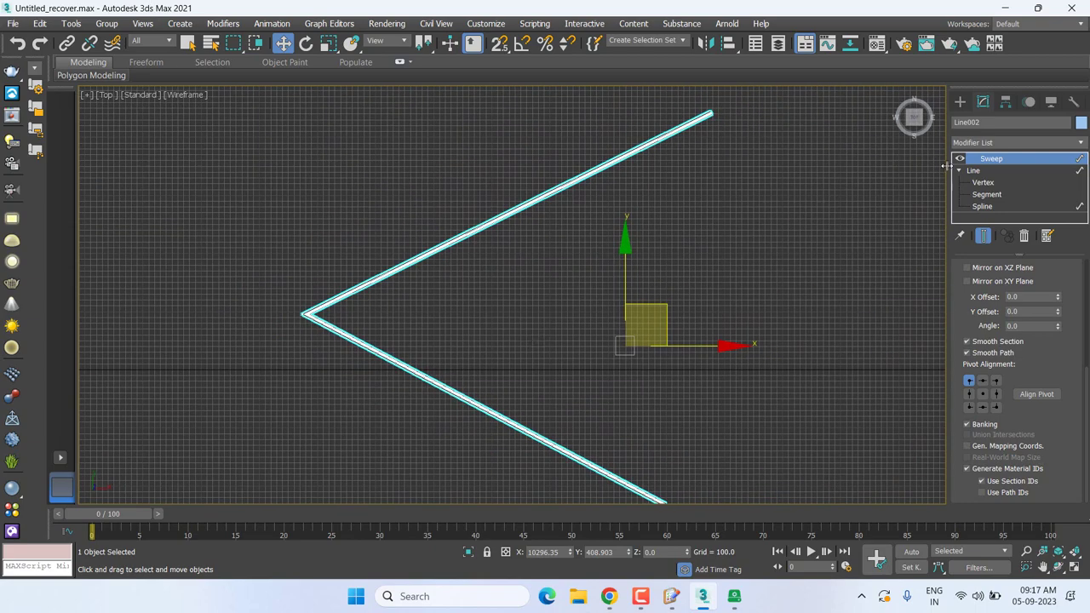
pyautogui.moveTo(672, 310); pyautogui.dragTo(674, 290, button='middle')
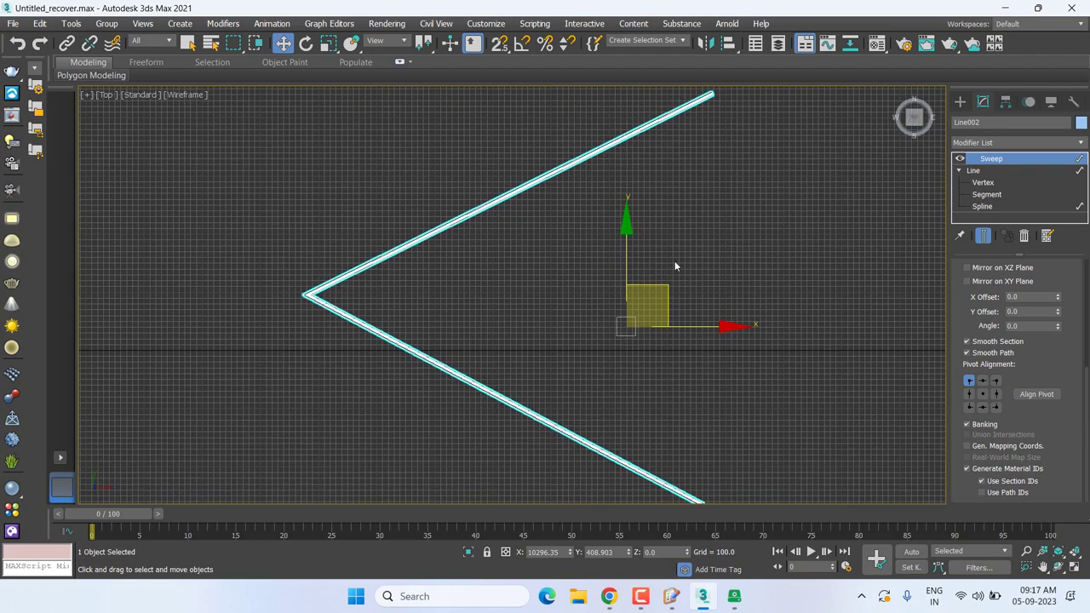
# - Check Line002's Line level, return to Sweep, then show wooden moulding image results in Chrome
pyautogui.click(1014, 167)
pyautogui.click(1013, 158)
pyautogui.moveTo(595, 336); pyautogui.dragTo(556, 299, button='middle')
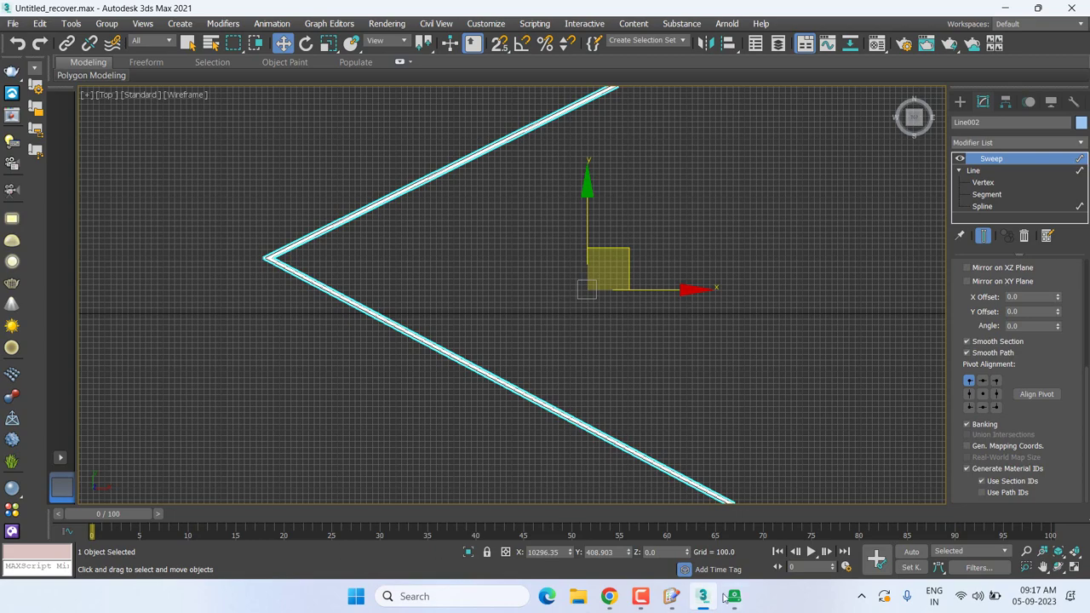
pyautogui.click(610, 596)
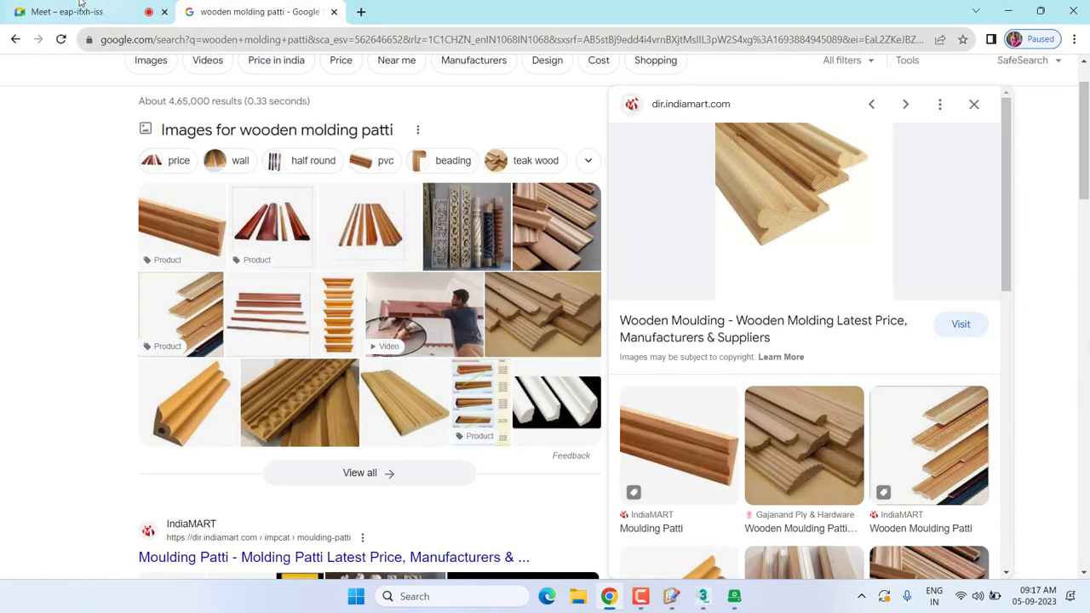
pyautogui.click(77, 12)
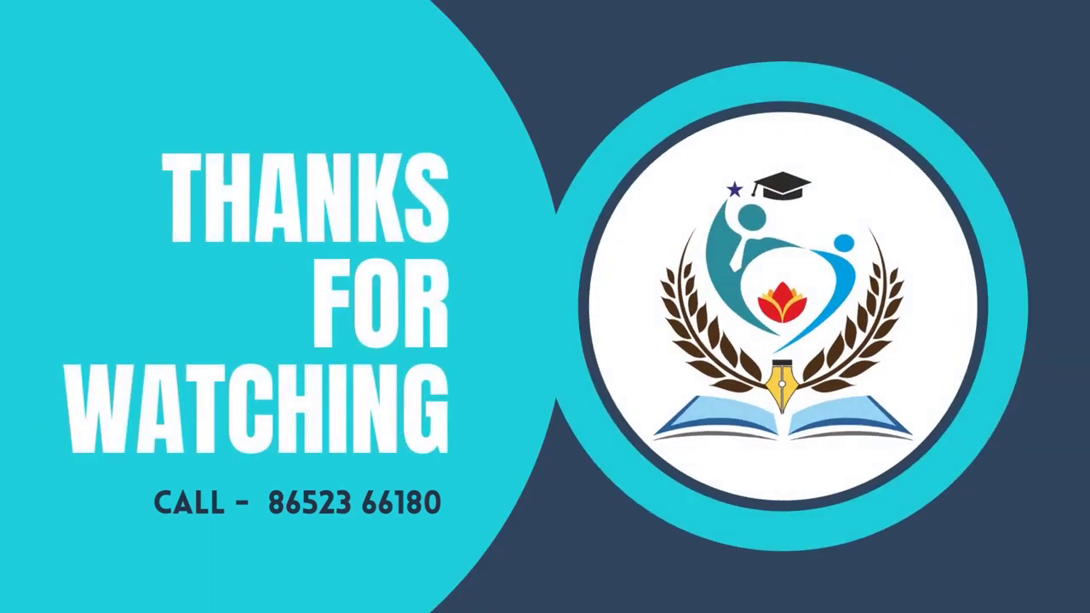